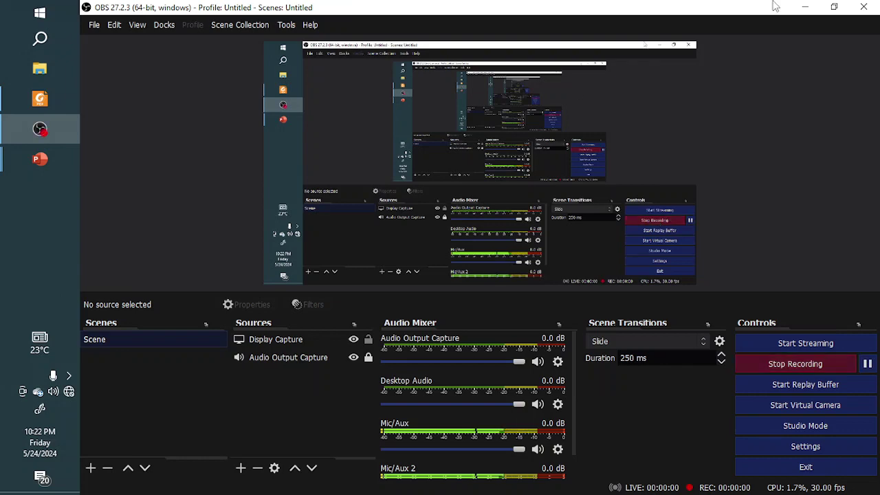
# - Start the OBS Studio screen recording
pyautogui.click(805, 6)
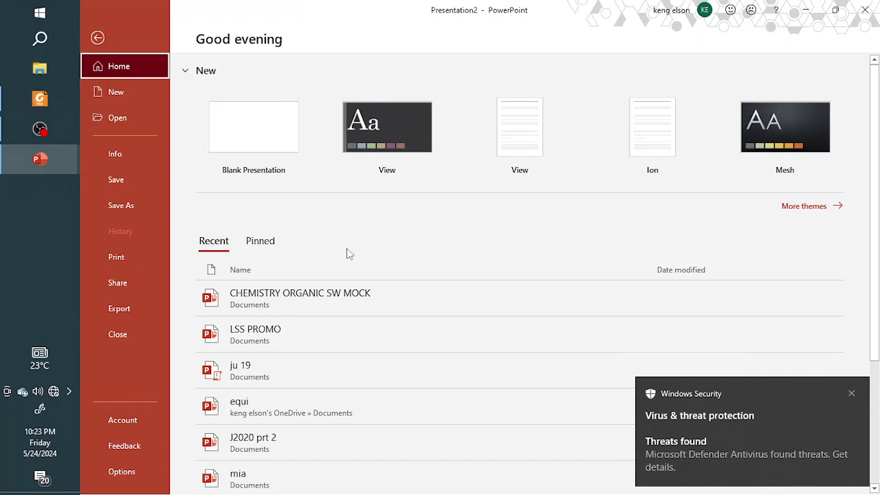
# - Close the Windows Security threats toast and glance over the Recent files list
pyautogui.click(852, 394)
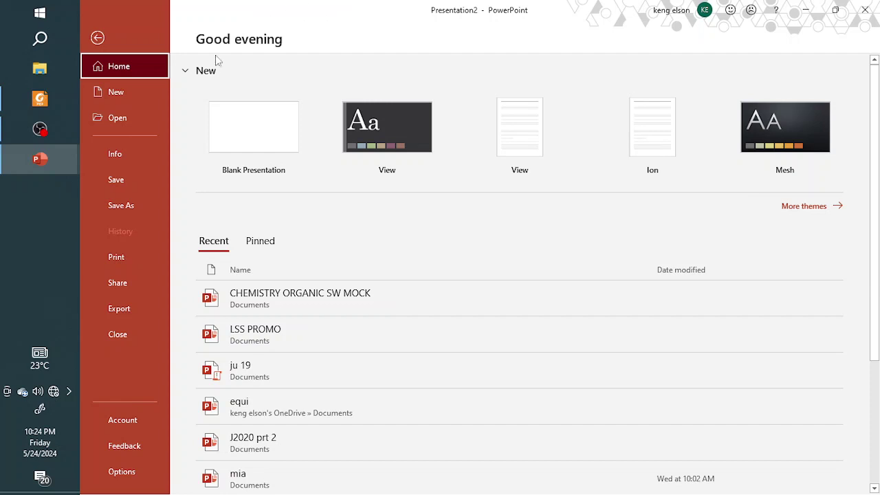
pyautogui.scroll(-2, 502, 306)
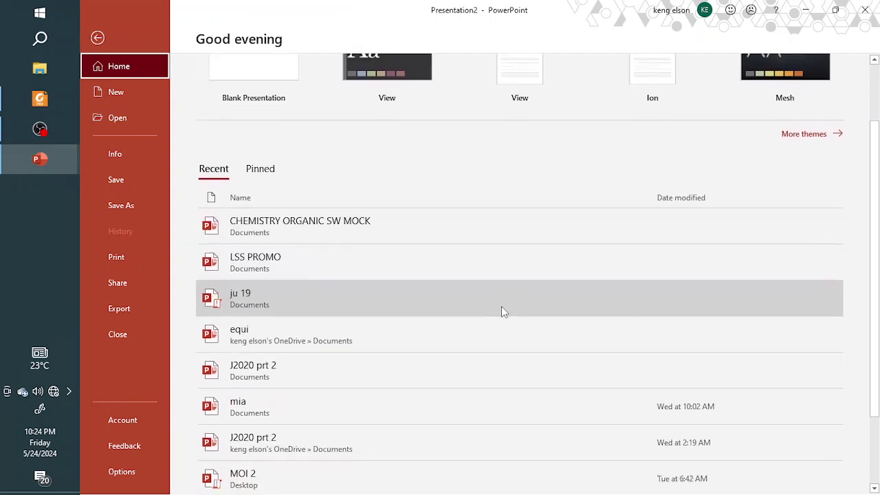
pyautogui.scroll(2, 501, 306)
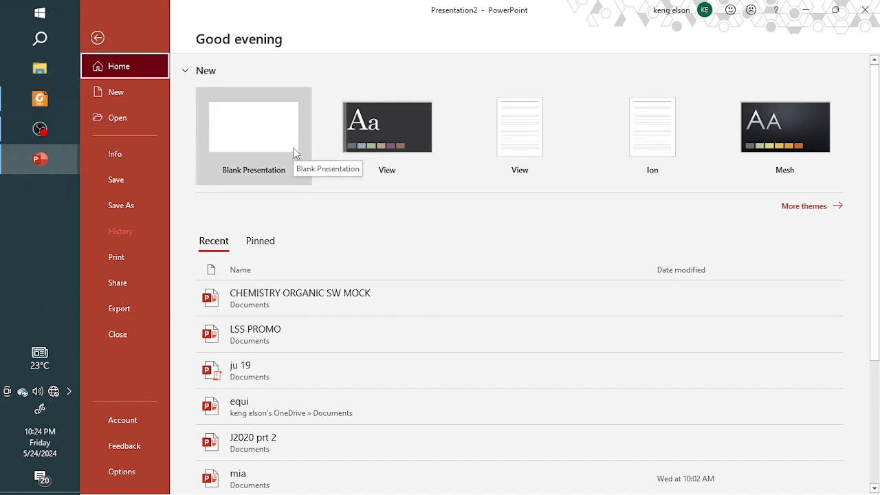
# - Create a new presentation using the View theme's first dark colour variant
pyautogui.click(385, 131)
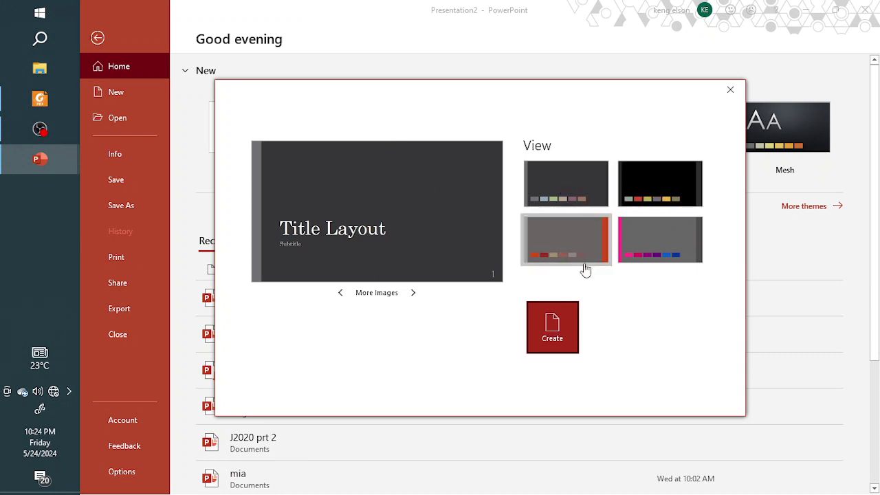
pyautogui.click(571, 186)
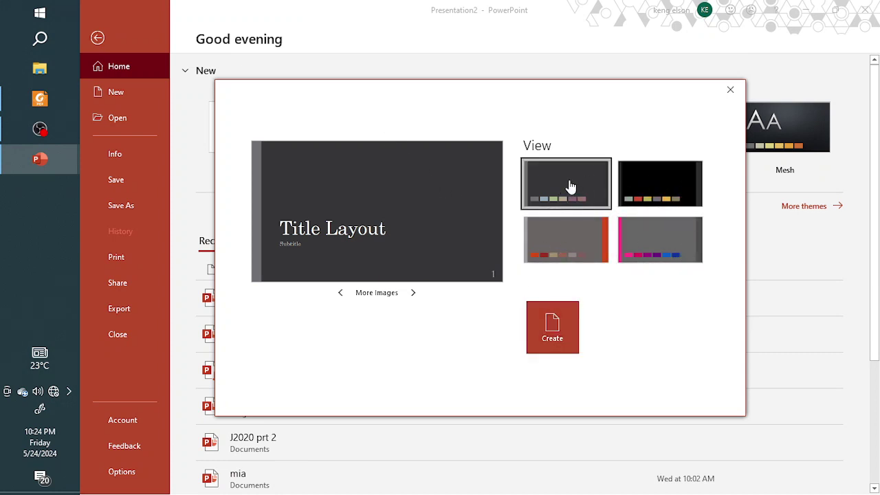
pyautogui.click(553, 344)
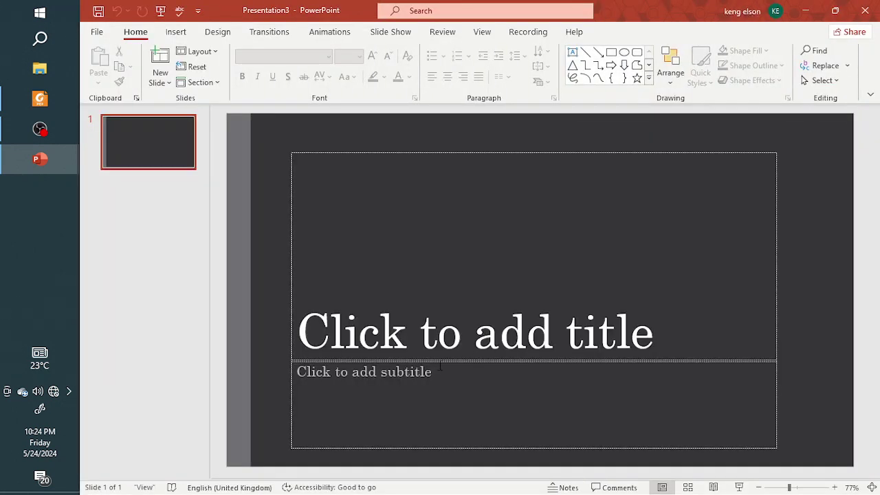
# - Delete the subtitle and title placeholders from slide 1
pyautogui.click(462, 361)
pyautogui.press('Delete')
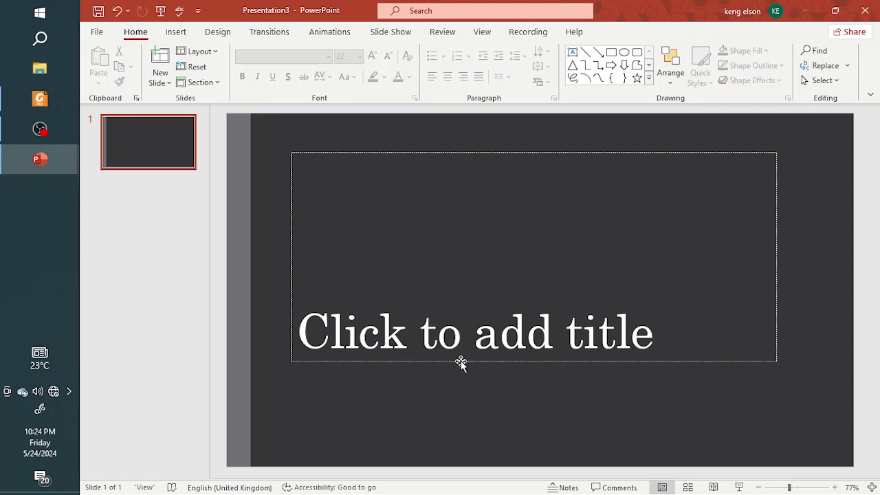
pyautogui.click(461, 360)
pyautogui.press('Delete')
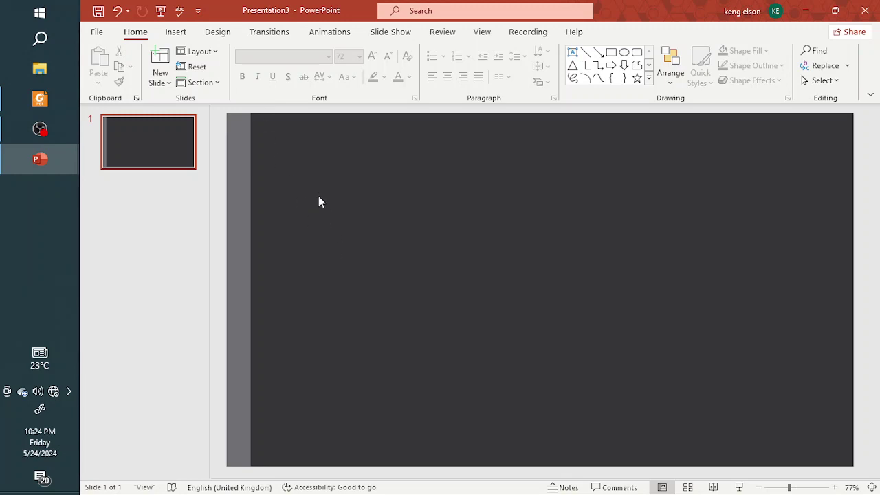
# - In Foxit, browse the MeetLearn mathematics PDF and zoom in on question 3's pulley system on page 24
pyautogui.click(34, 100)
pyautogui.scroll(-2, 550, 358)
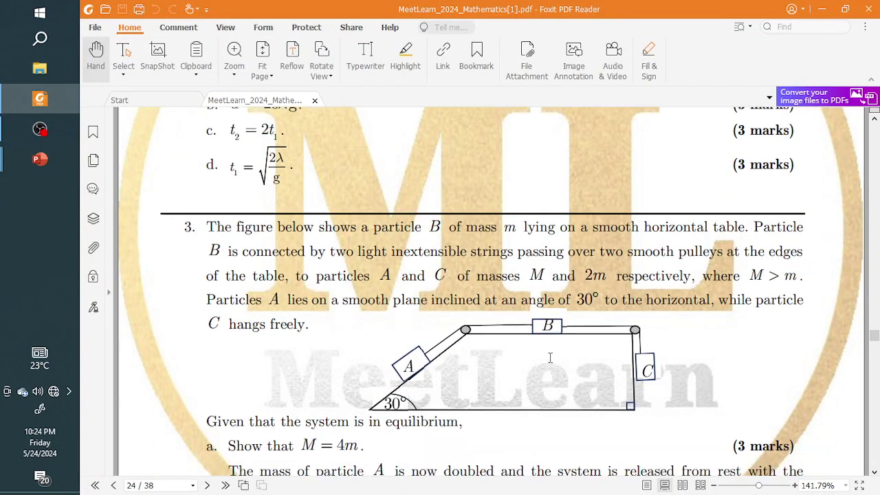
pyautogui.scroll(5, 550, 358)
pyautogui.scroll(-7, 550, 358)
pyautogui.scroll(-10, 550, 358)
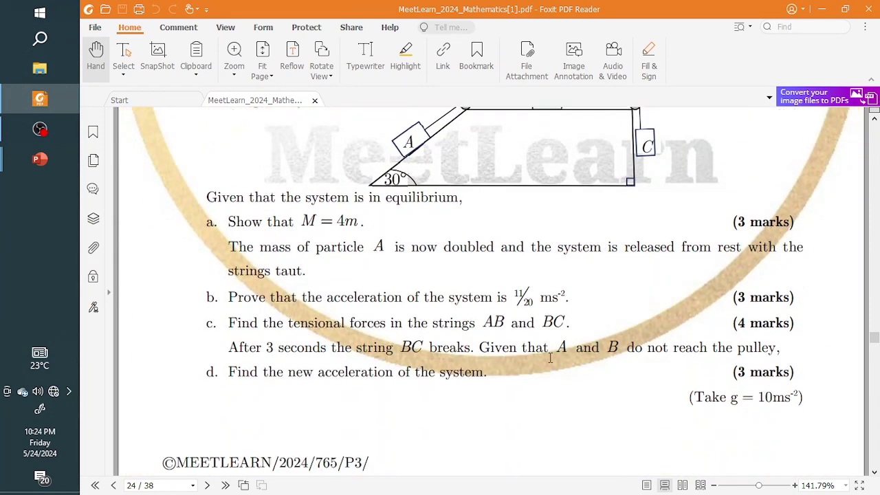
pyautogui.scroll(-1, 550, 358)
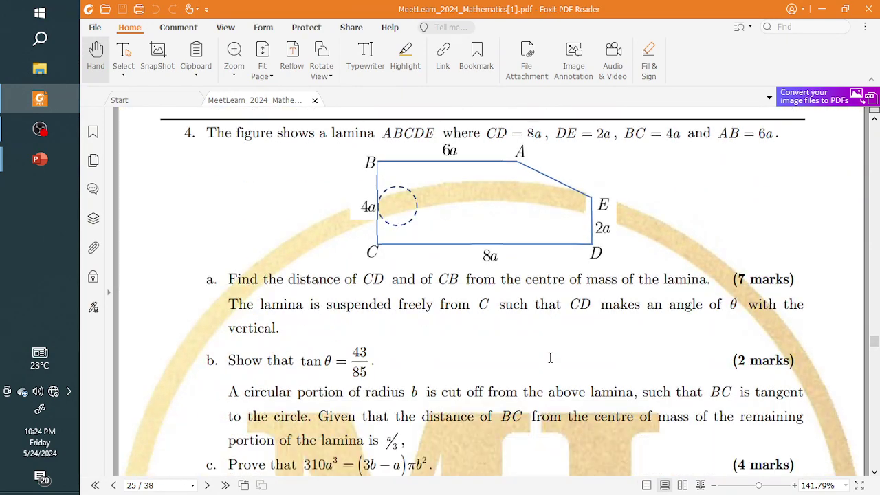
pyautogui.scroll(15, 550, 358)
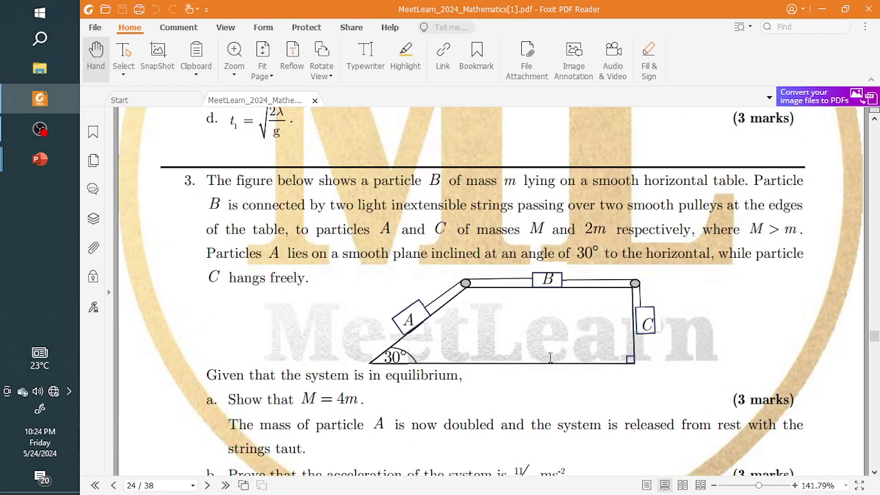
pyautogui.scroll(6, 550, 357)
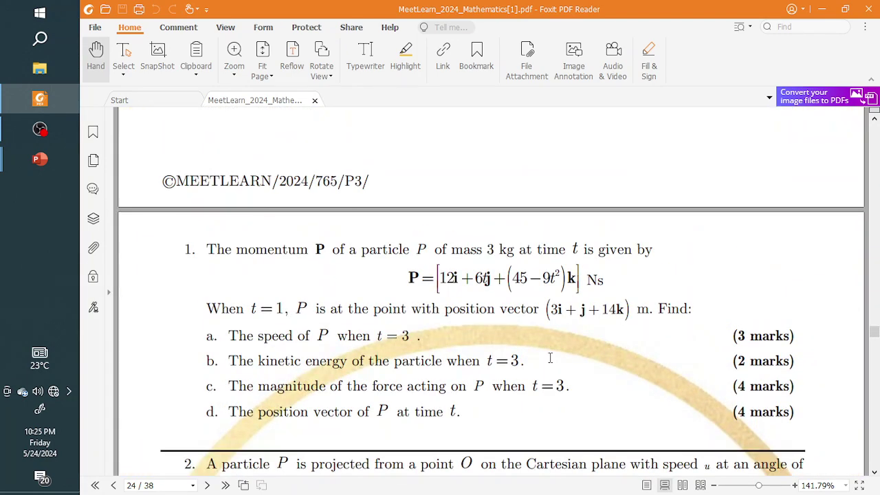
pyautogui.scroll(-2, 550, 357)
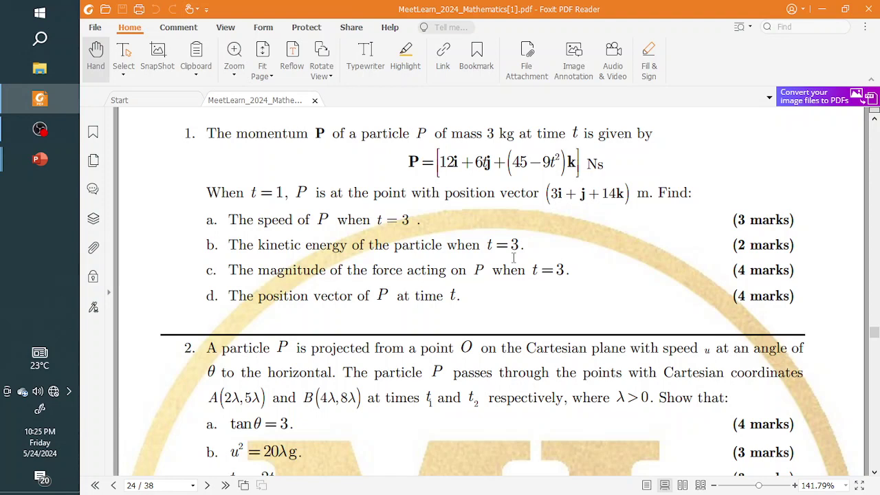
pyautogui.scroll(-5, 514, 257)
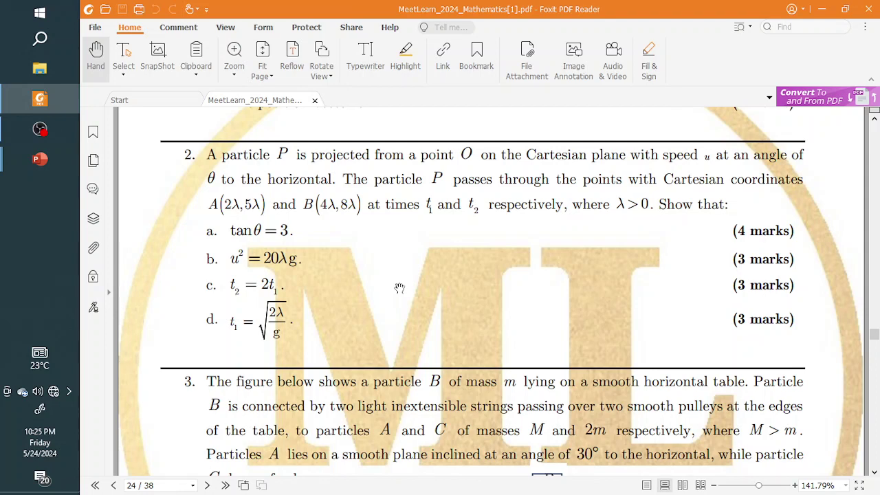
pyautogui.scroll(-5, 399, 287)
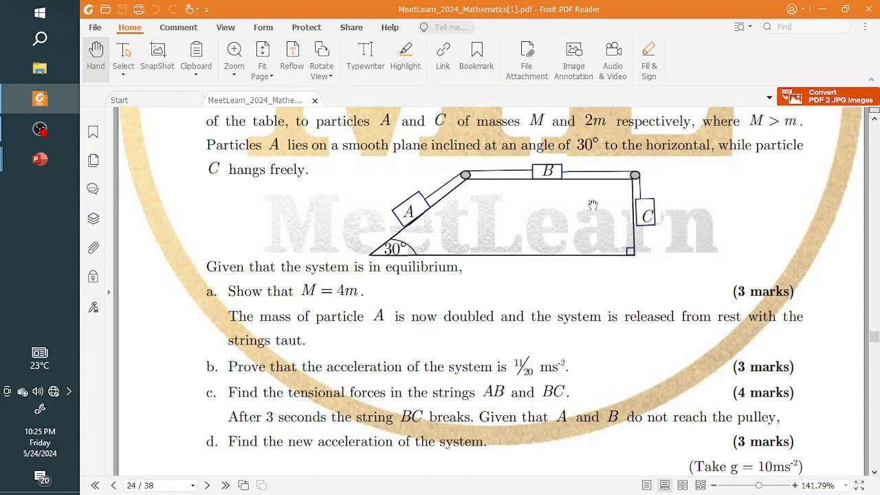
pyautogui.click(796, 486)
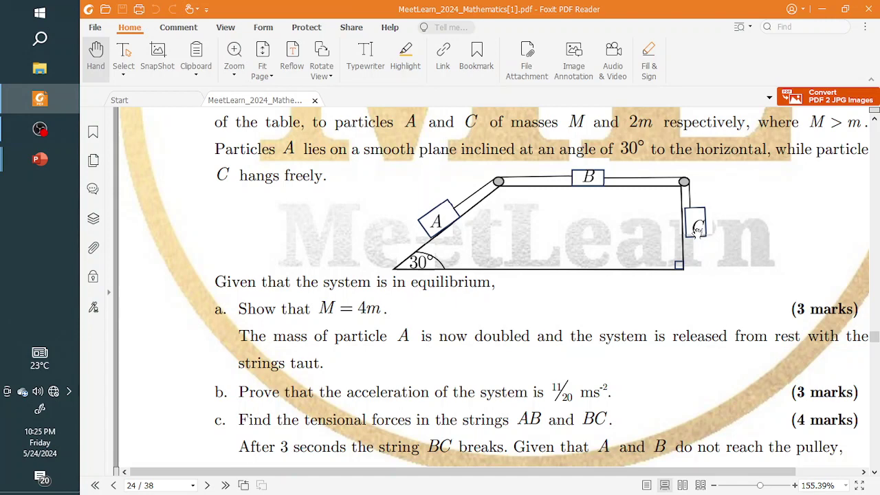
# - Zoom the PDF out to 134.99% and scroll to question 4 on lamina ABCDE on page 25
pyautogui.click(717, 486)
pyautogui.click(718, 487)
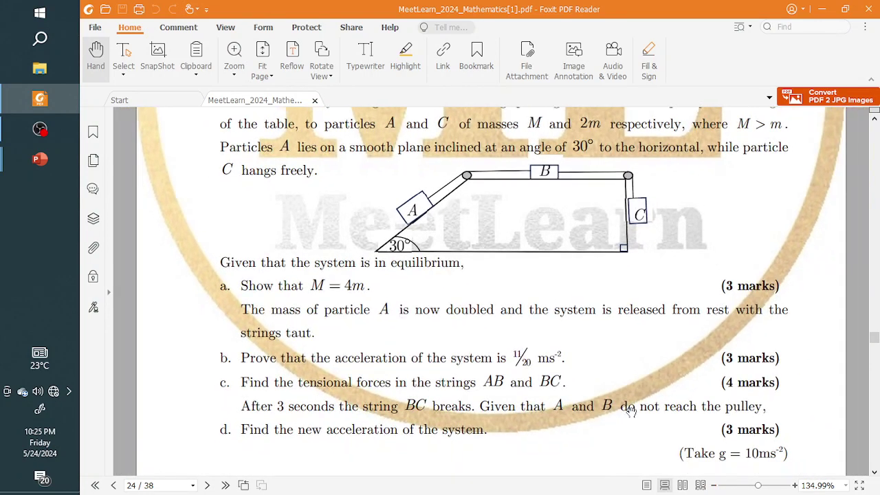
pyautogui.scroll(-2, 542, 342)
pyautogui.scroll(3, 542, 342)
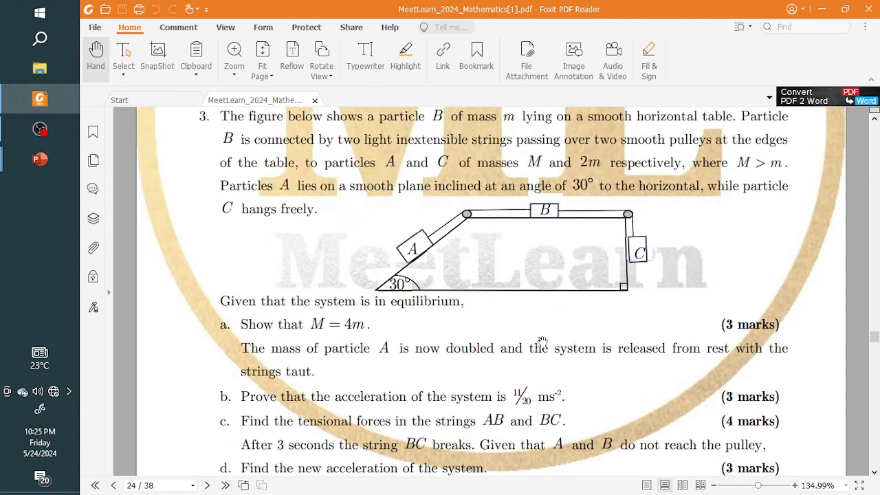
pyautogui.scroll(-3, 542, 341)
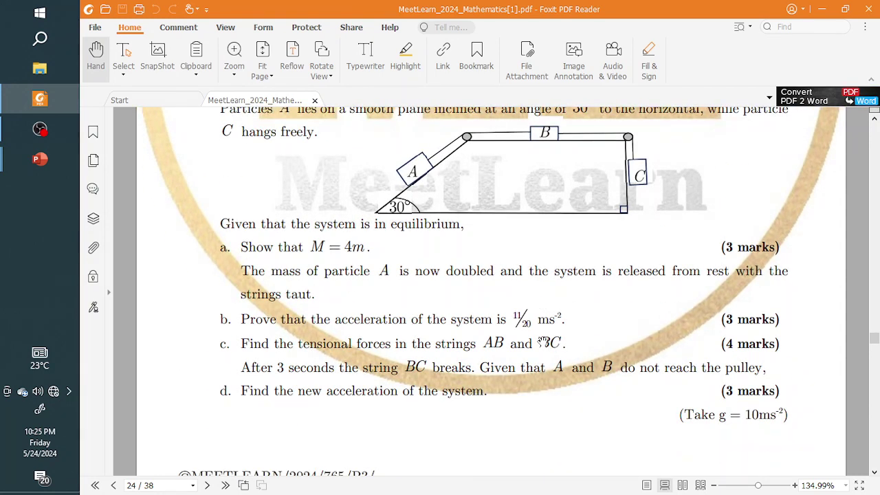
pyautogui.scroll(2, 543, 342)
pyautogui.scroll(1, 543, 341)
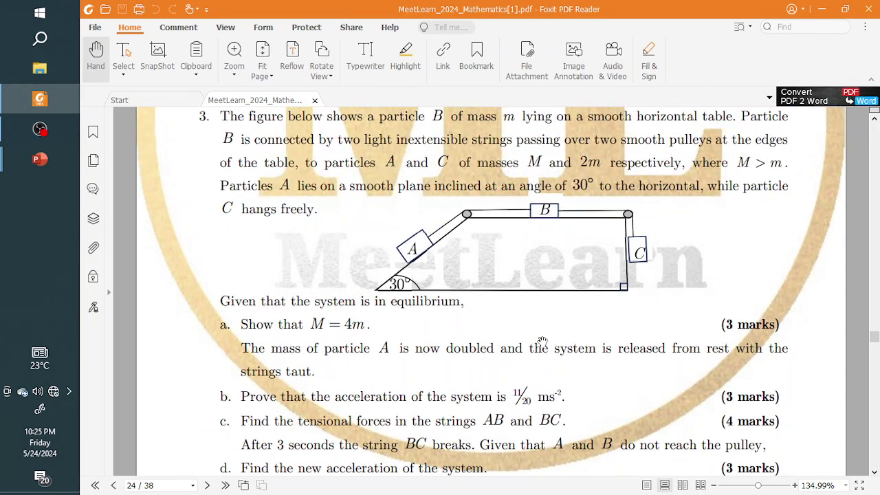
pyautogui.scroll(-12, 543, 342)
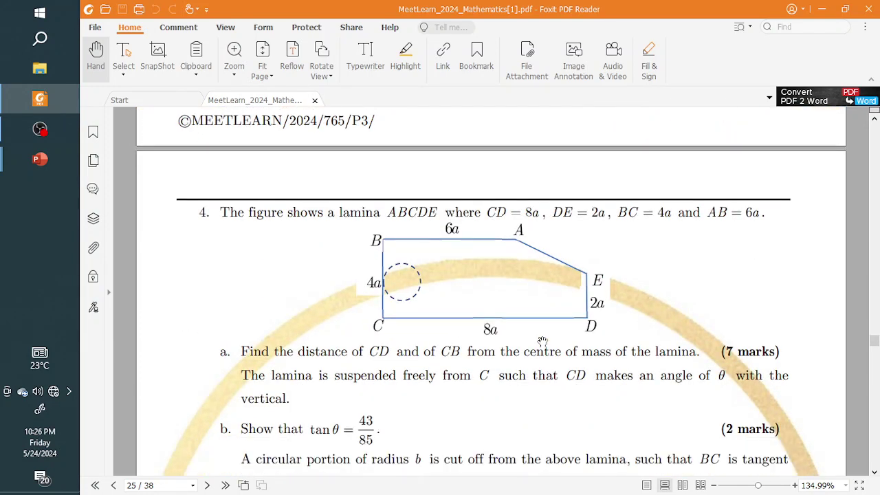
pyautogui.scroll(-2, 543, 342)
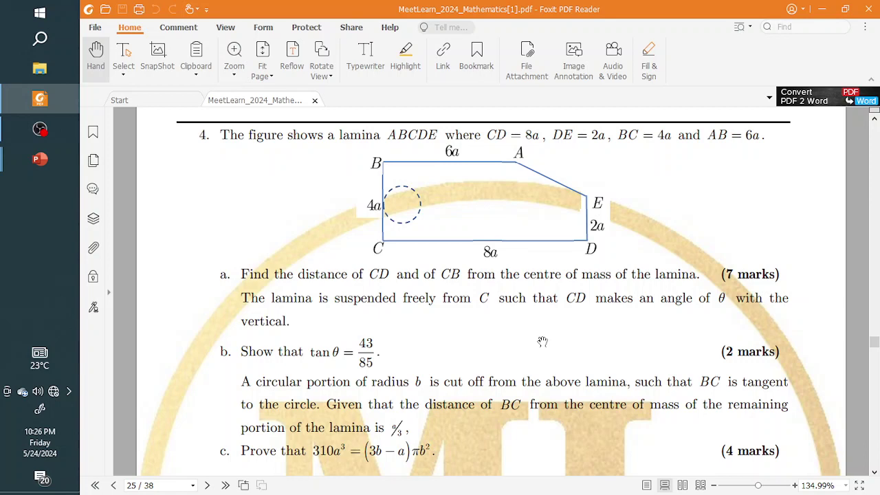
pyautogui.scroll(-3, 542, 342)
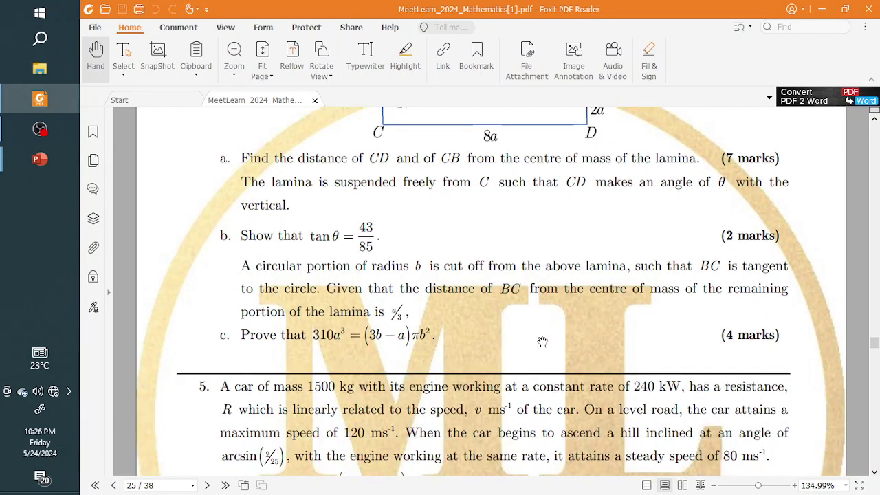
pyautogui.scroll(3, 543, 341)
pyautogui.scroll(1, 542, 342)
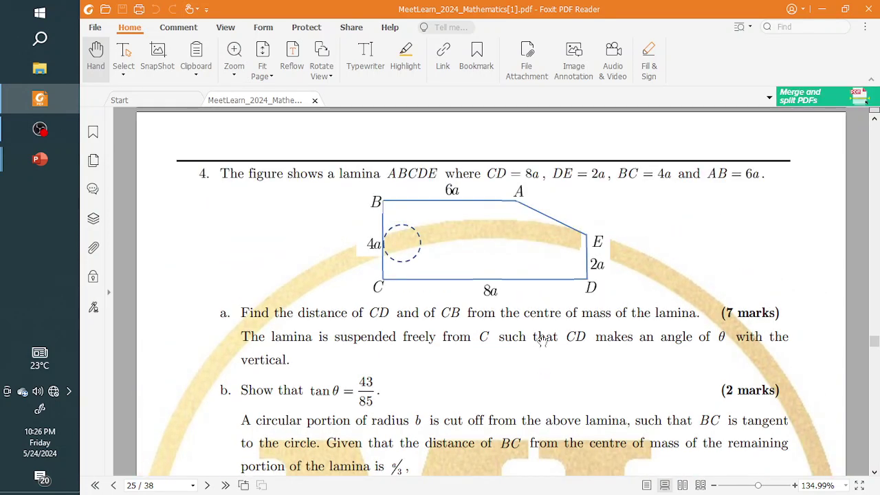
pyautogui.scroll(10, 543, 342)
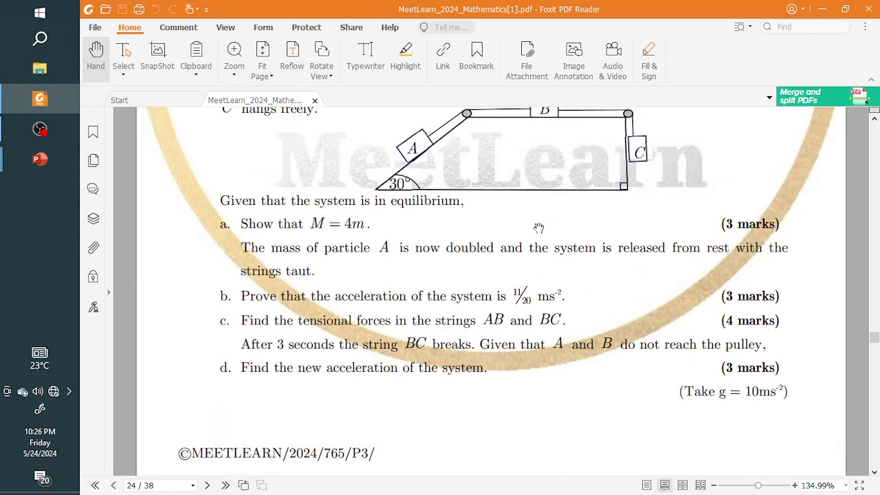
pyautogui.scroll(2, 539, 229)
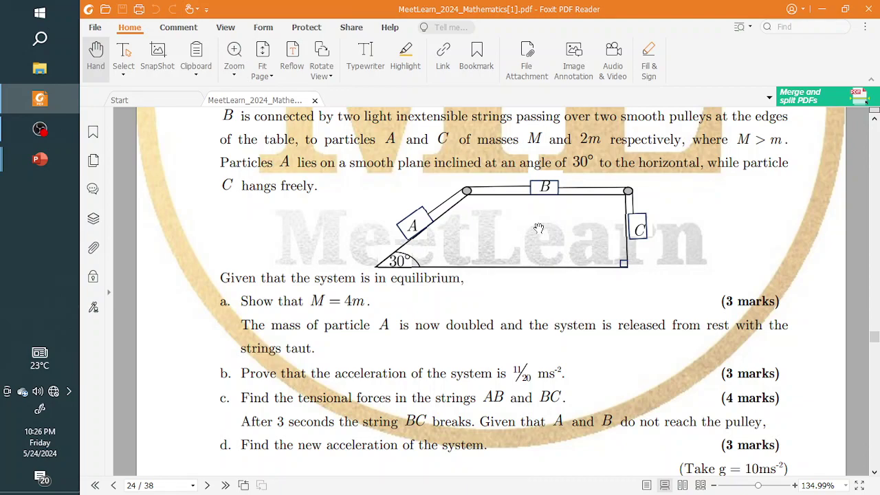
pyautogui.scroll(-15, 538, 228)
pyautogui.scroll(5, 538, 228)
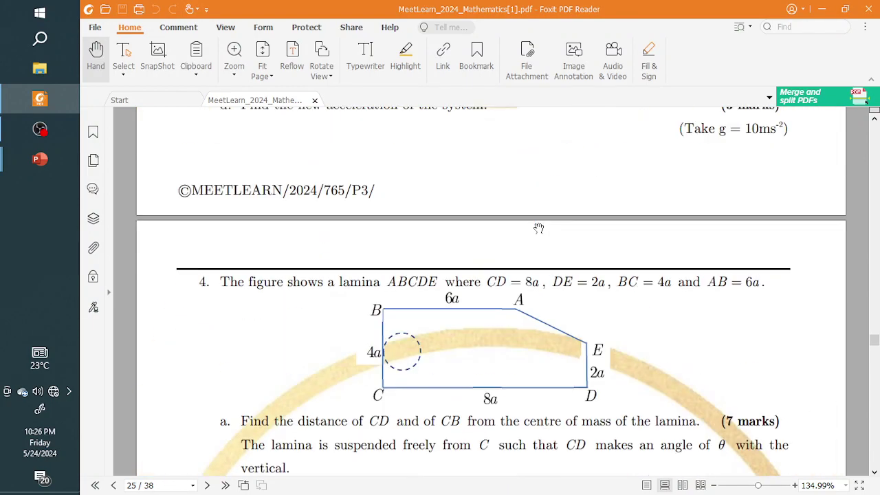
pyautogui.scroll(10, 538, 228)
pyautogui.scroll(-12, 538, 228)
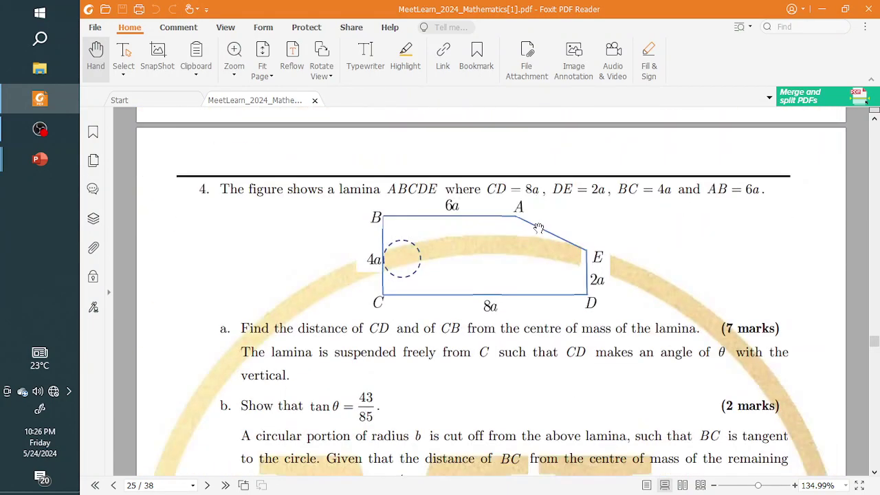
pyautogui.scroll(2, 538, 229)
pyautogui.scroll(5, 539, 228)
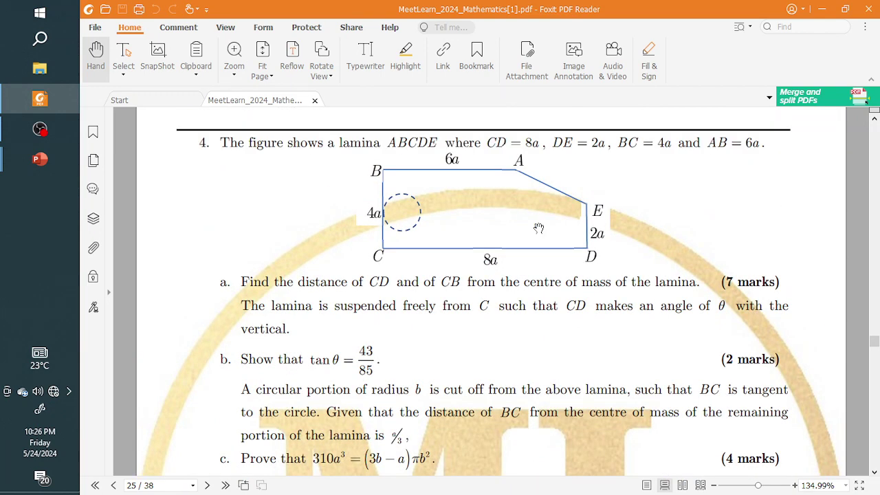
pyautogui.scroll(-3, 539, 228)
pyautogui.scroll(-1, 538, 229)
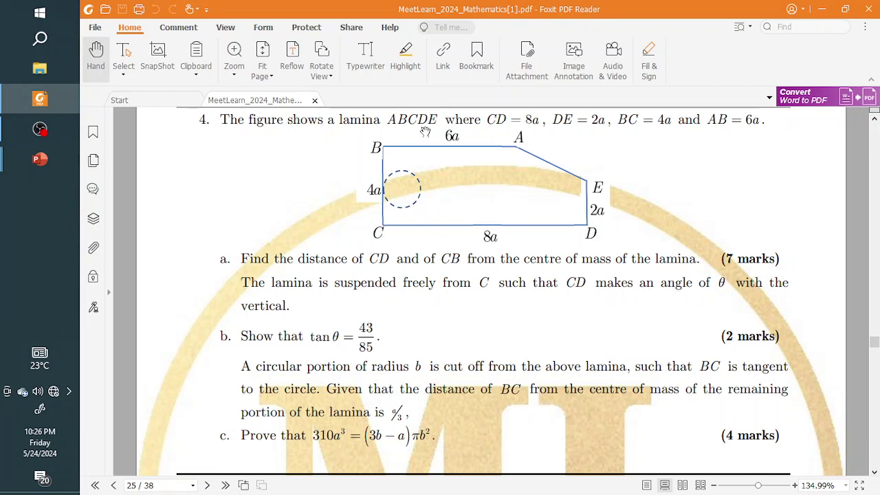
# - Launch Snipping Tool via 'sn', snip question 4 with its figure and parts a–c, then minimize it
pyautogui.click(55, 51)
pyautogui.write('sn')
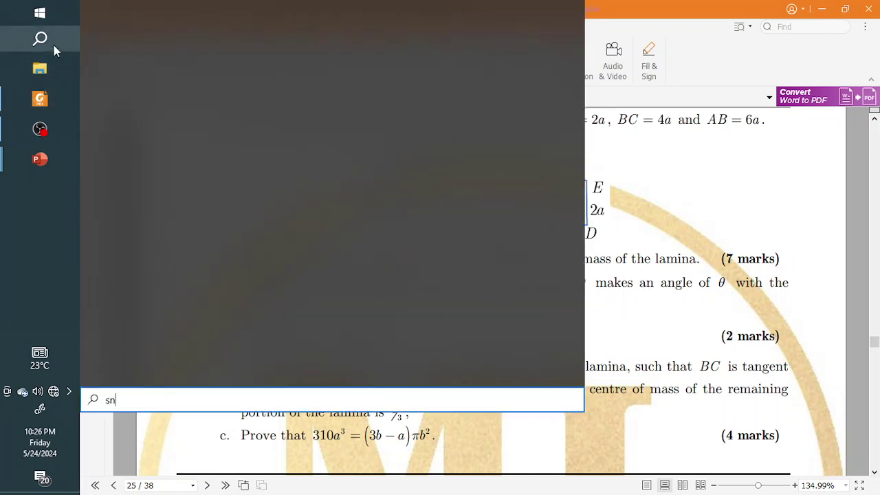
pyautogui.press('Return')
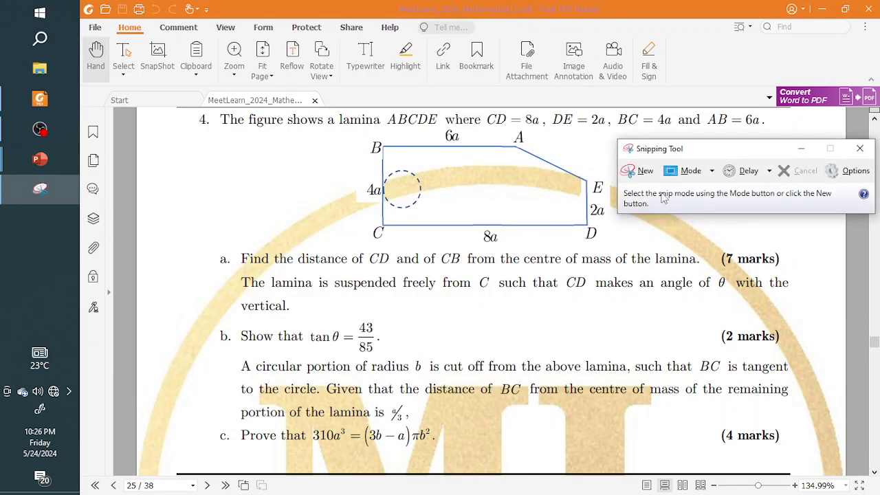
pyautogui.click(645, 170)
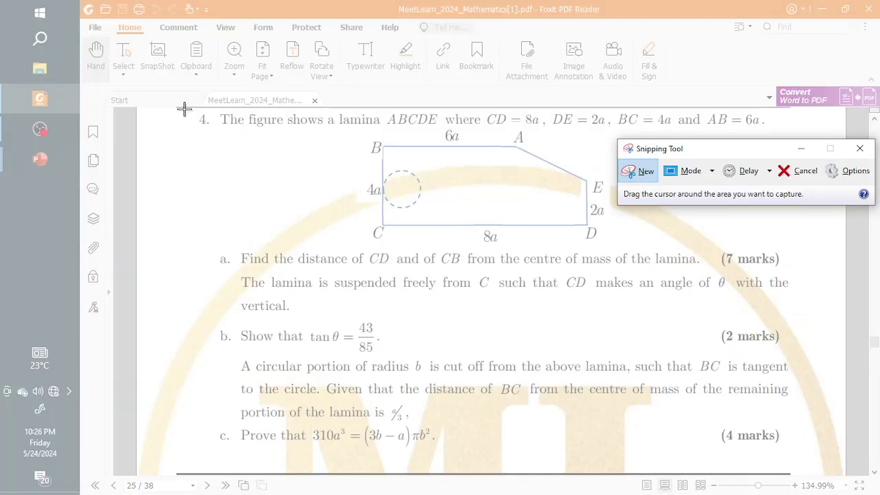
pyautogui.moveTo(183, 109); pyautogui.dragTo(835, 458)
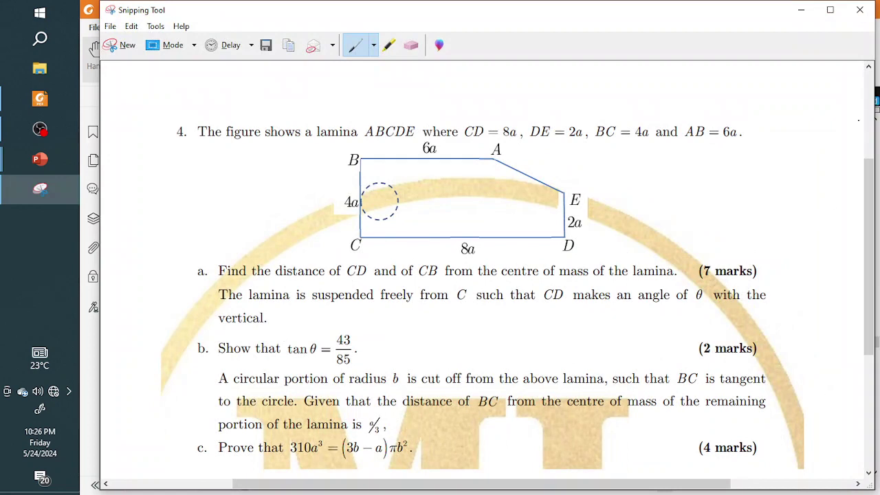
pyautogui.click(802, 10)
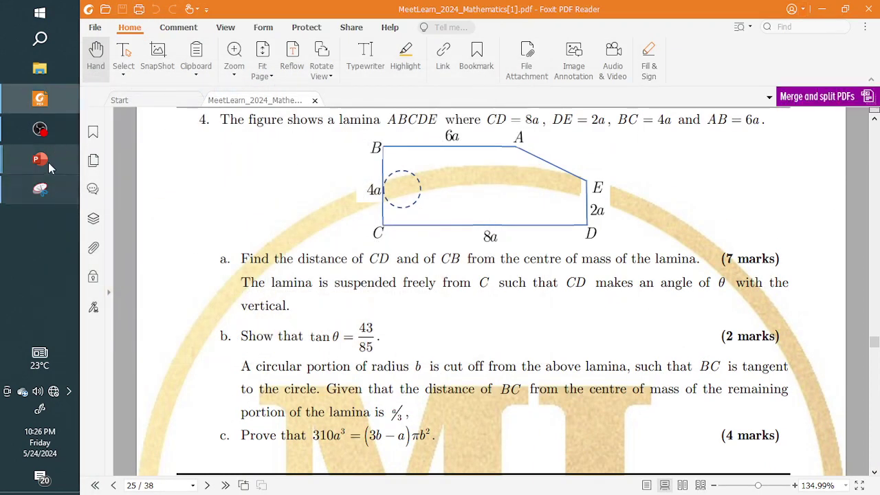
# - Paste the question 4 snip onto slide 1 and move it to the lower part of the slide
pyautogui.moveTo(40, 159)
pyautogui.click(144, 265)
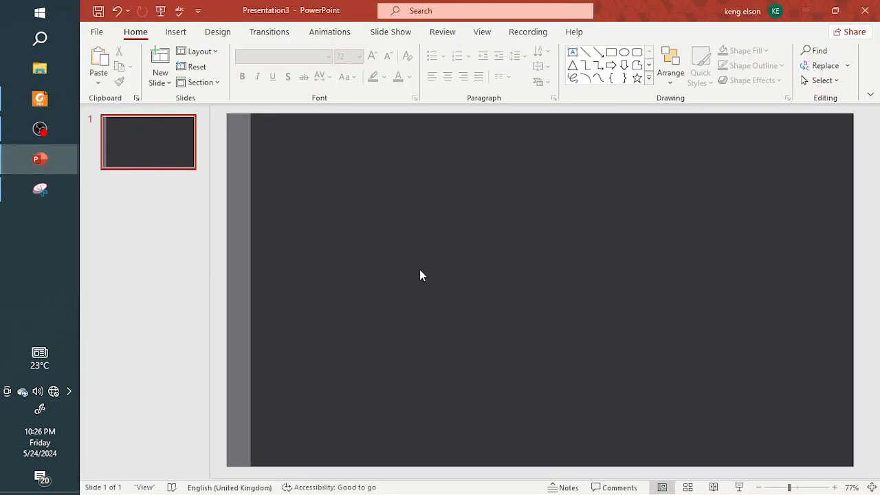
pyautogui.hotkey('ctrl', 'v')
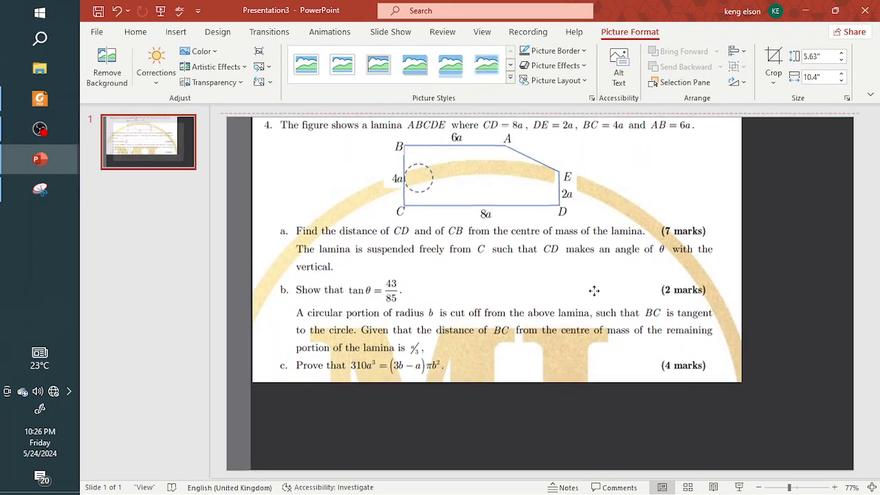
pyautogui.moveTo(572, 271); pyautogui.dragTo(617, 324)
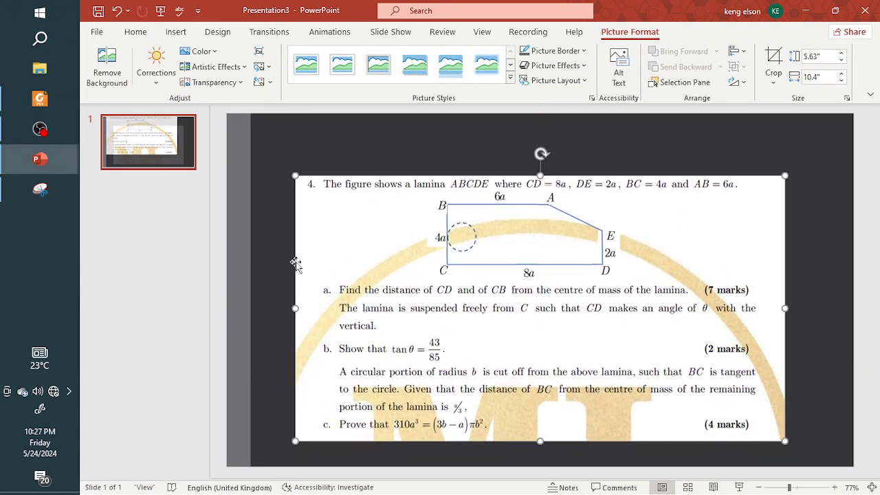
pyautogui.moveTo(210, 264); pyautogui.dragTo(166, 264)
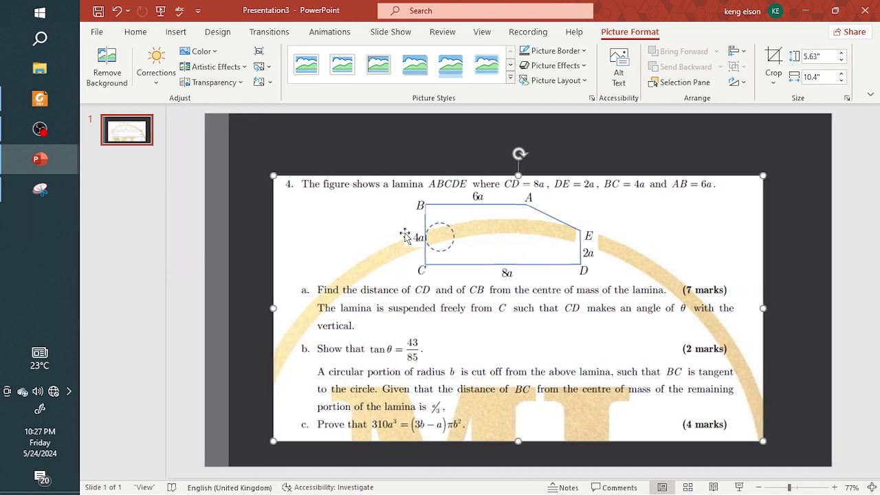
pyautogui.moveTo(410, 234); pyautogui.dragTo(414, 254)
pyautogui.click(426, 141)
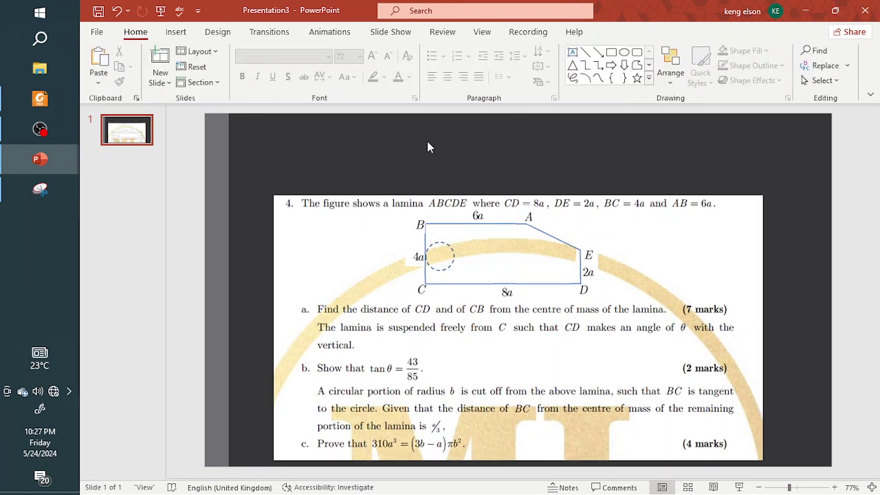
# - Draw a straight horizontal line across the top of the slide and nudge it slightly down
pyautogui.click(176, 32)
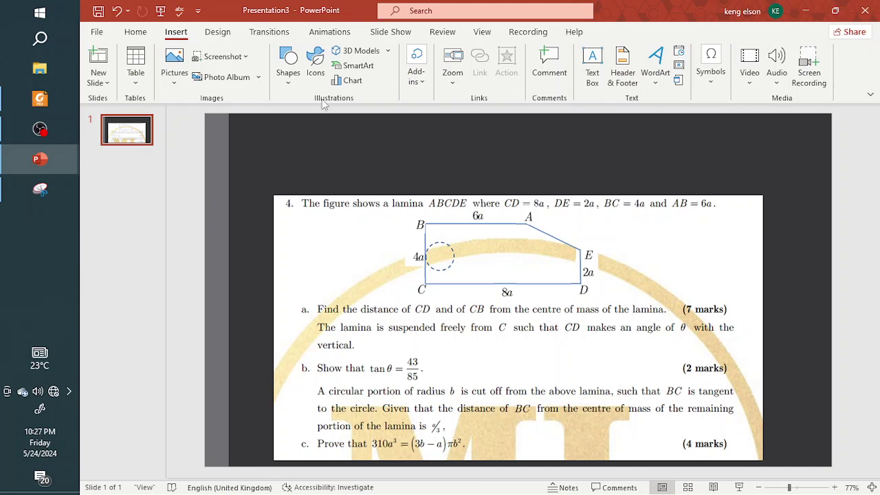
pyautogui.click(293, 83)
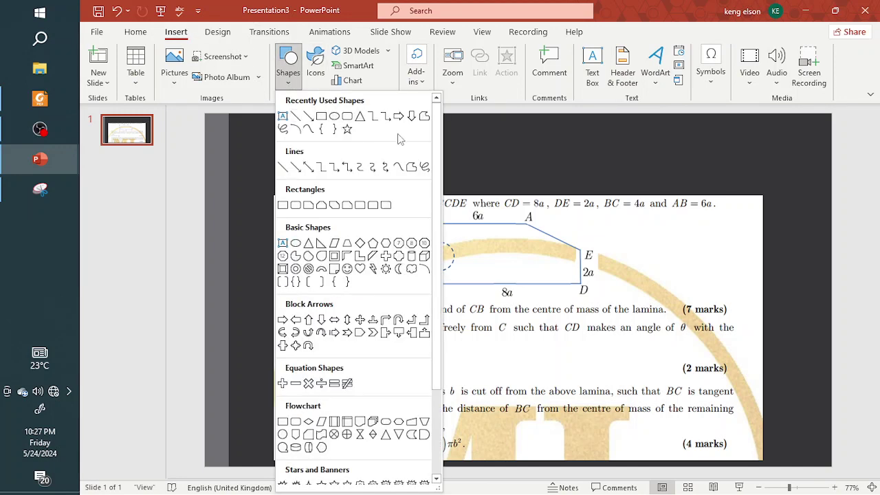
pyautogui.click(356, 103)
pyautogui.click(288, 65)
pyautogui.click(297, 120)
pyautogui.moveTo(224, 138); pyautogui.dragTo(780, 137)
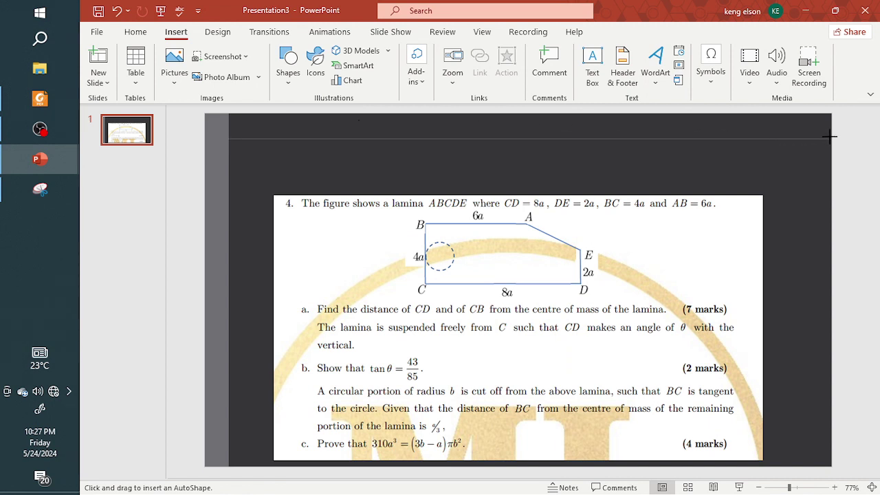
pyautogui.moveTo(832, 137); pyautogui.dragTo(832, 137)
pyautogui.click(698, 167)
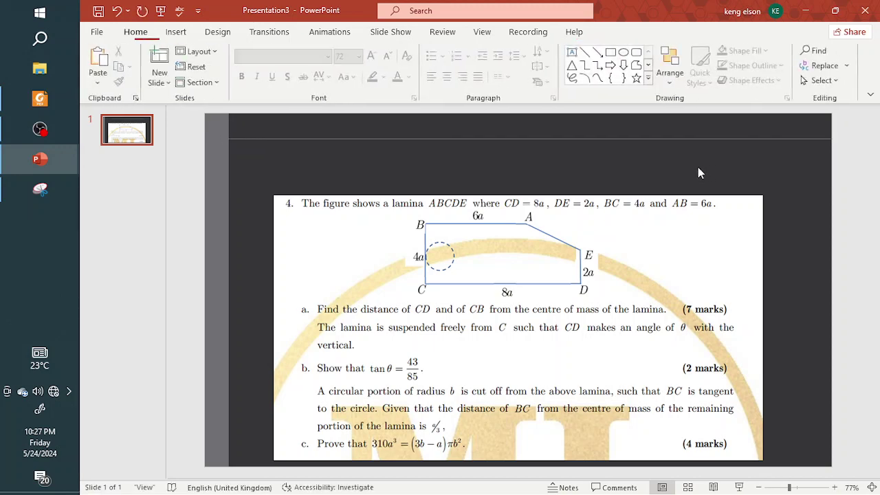
pyautogui.click(437, 141)
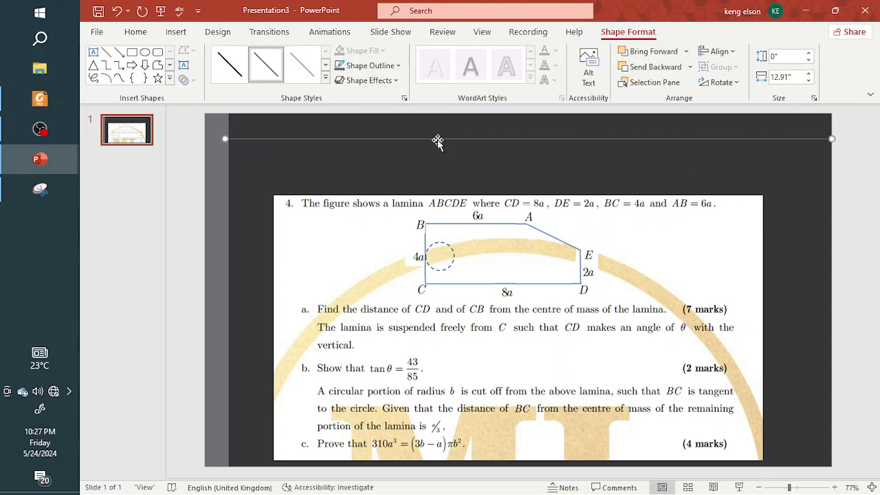
pyautogui.press('Down')
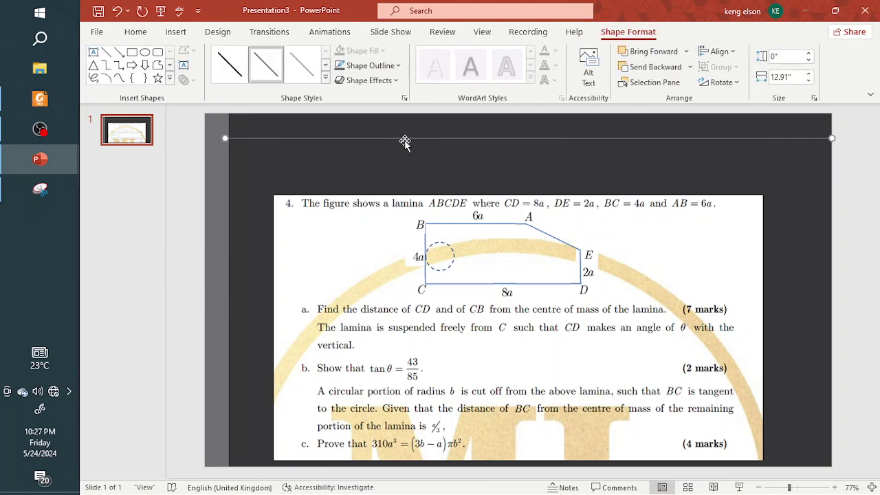
pyautogui.click(404, 171)
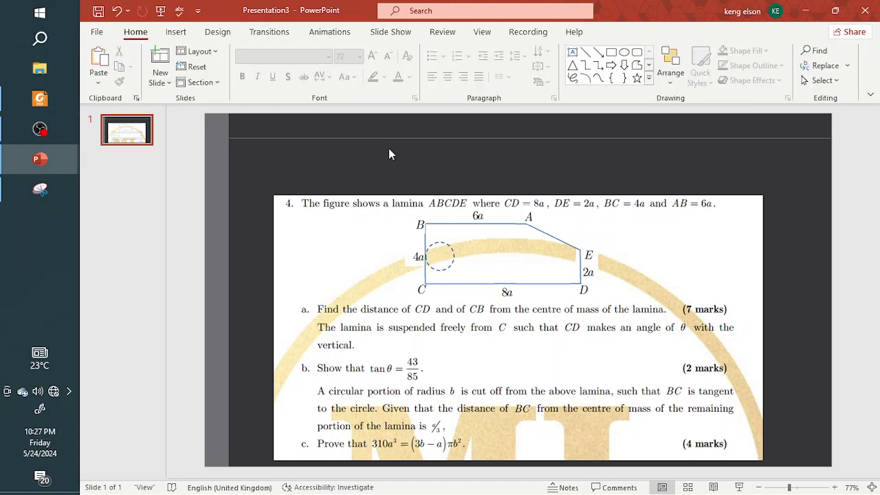
pyautogui.click(380, 142)
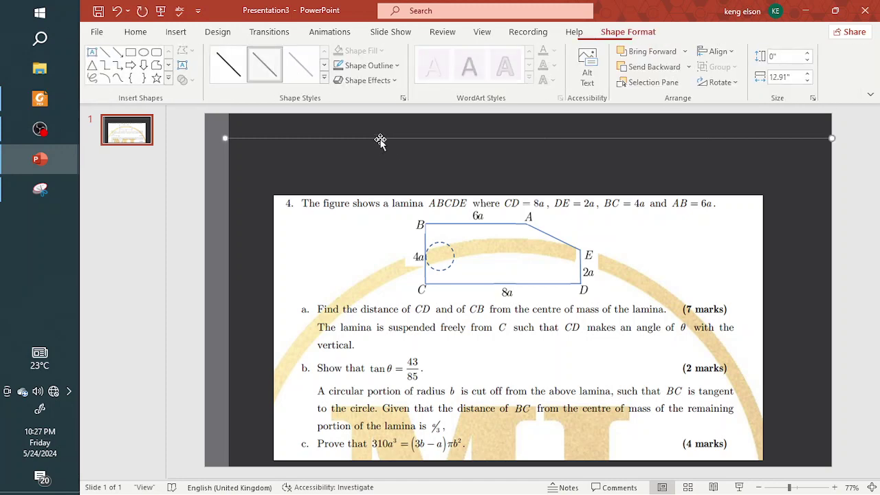
# - Set the line's outline to 3 pt weight and white colour
pyautogui.click(370, 66)
pyautogui.moveTo(387, 264)
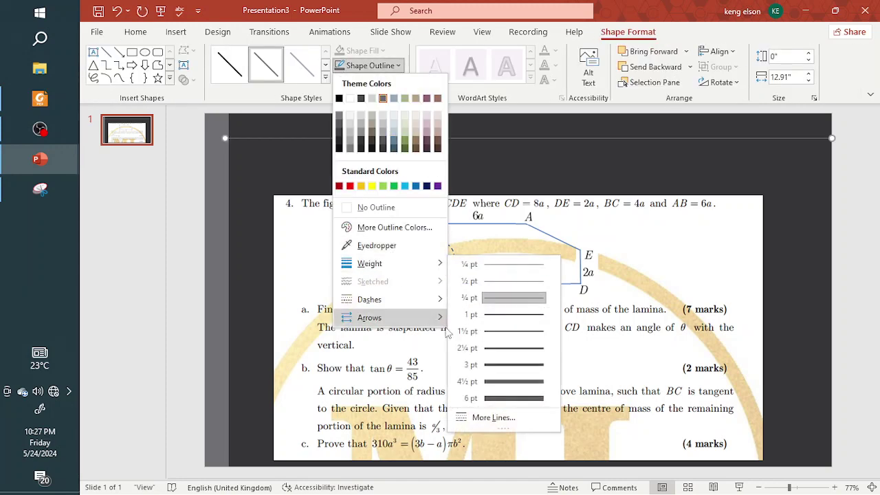
pyautogui.click(508, 365)
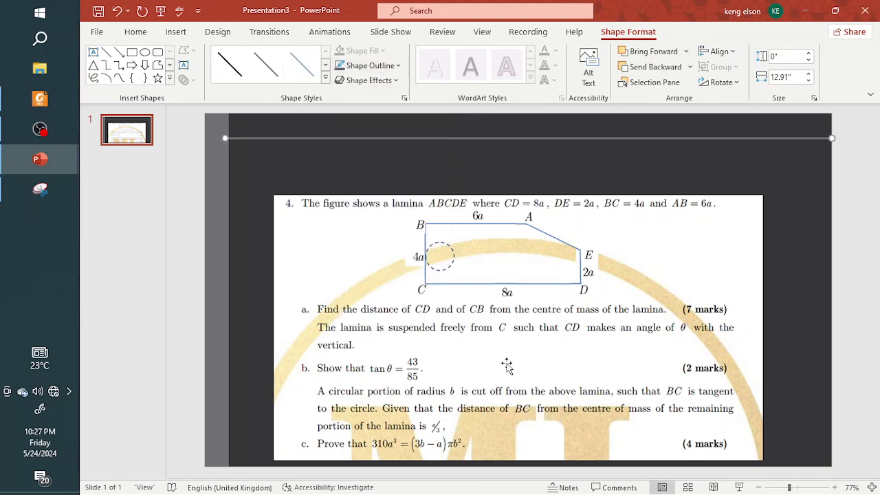
pyautogui.click(369, 66)
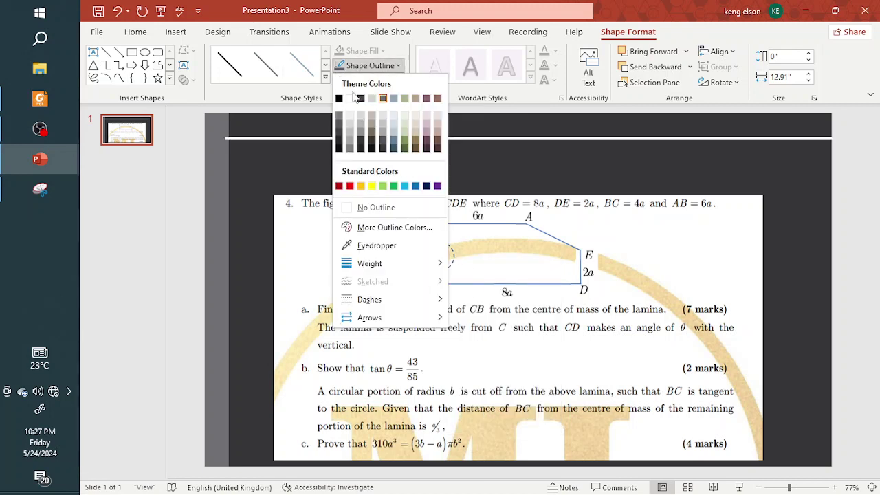
pyautogui.click(351, 99)
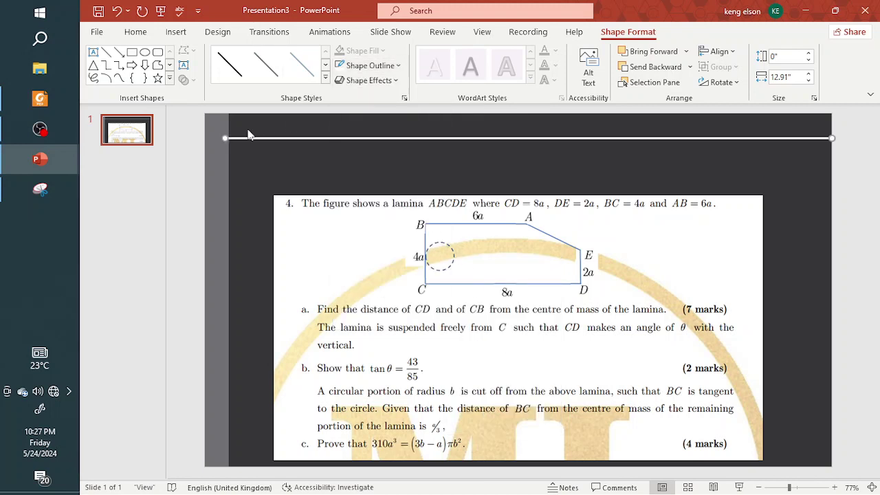
pyautogui.click(225, 137)
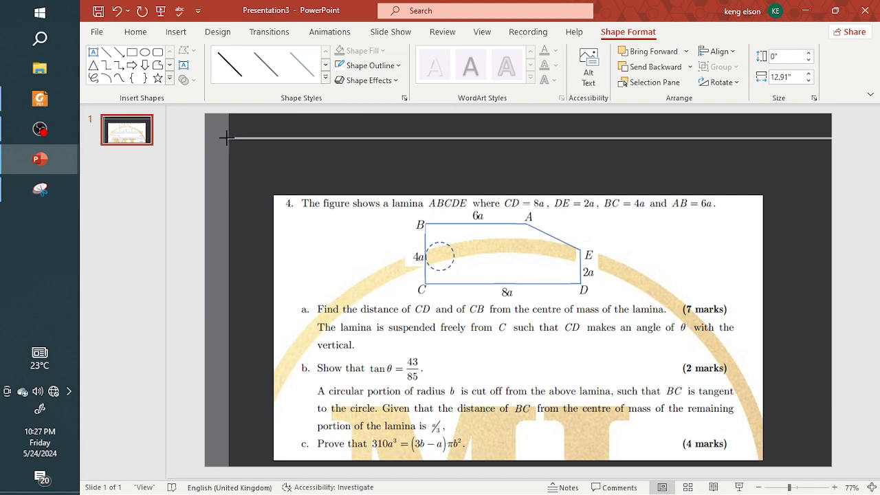
pyautogui.click(440, 139)
pyautogui.click(394, 157)
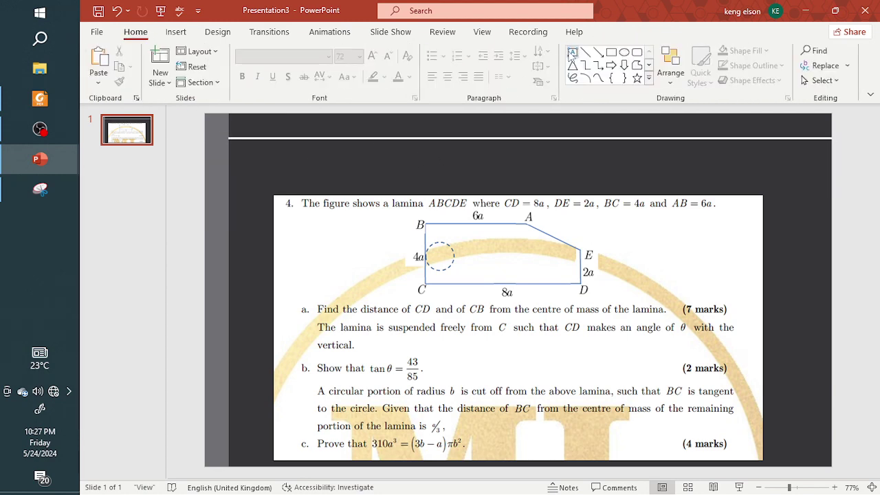
# - Move the question 4 picture further down the slide
pyautogui.click(550, 206)
pyautogui.moveTo(550, 206); pyautogui.dragTo(537, 375)
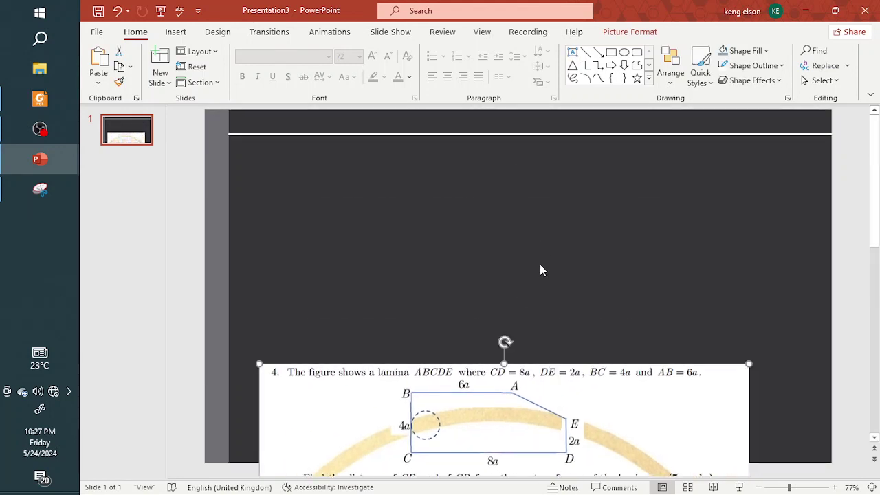
pyautogui.click(541, 248)
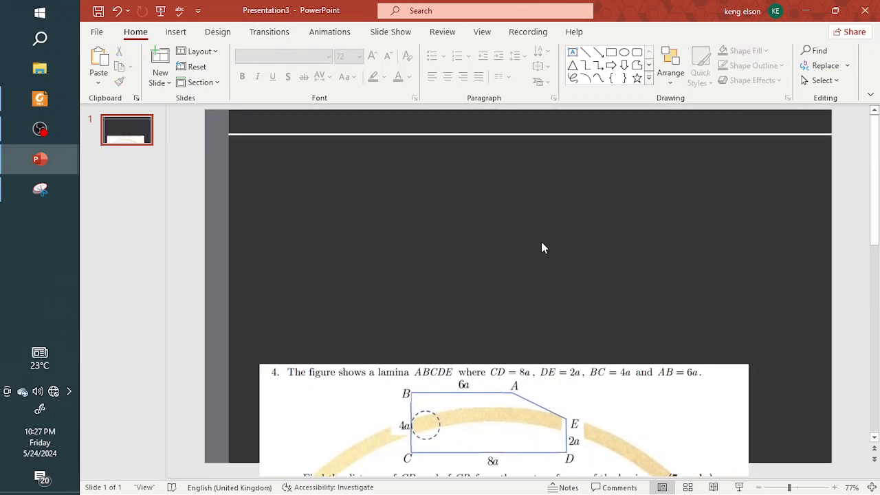
# - Add a text box below the white line reading 'MEETLEARN PRACTICE EXAMINATION 2024'
pyautogui.click(572, 52)
pyautogui.moveTo(363, 175); pyautogui.dragTo(626, 242)
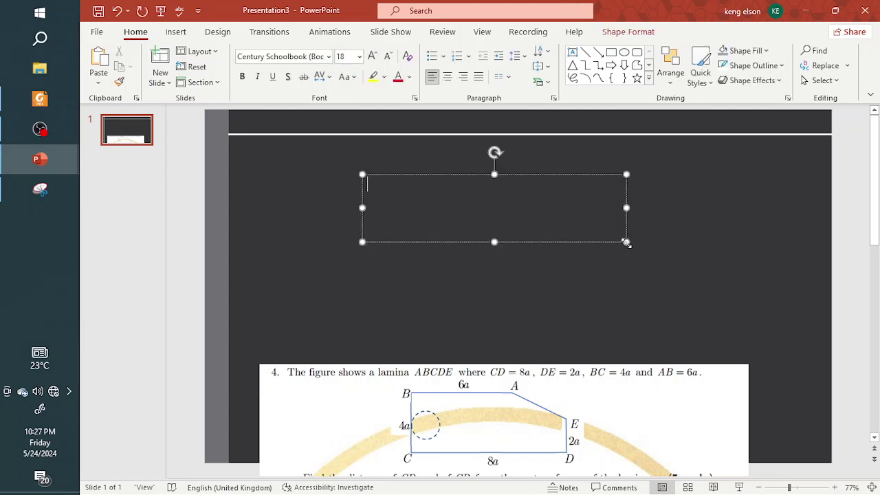
pyautogui.write('MEE')
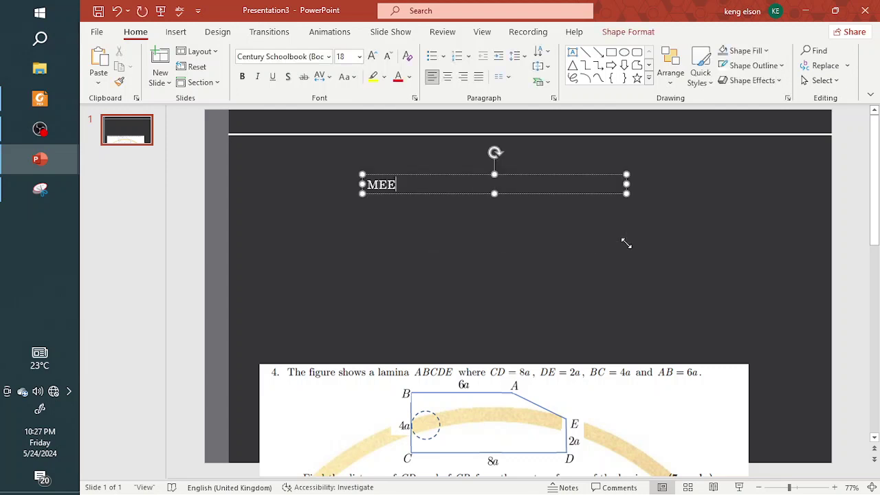
pyautogui.write('TLEARN')
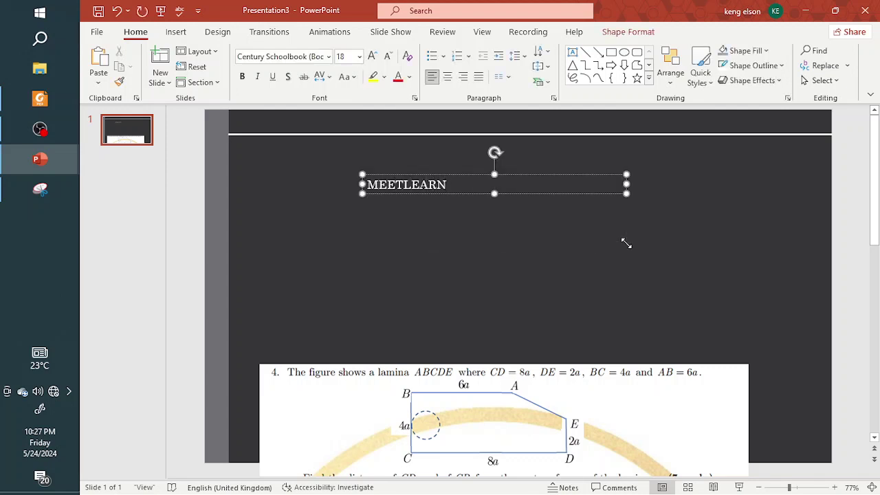
pyautogui.write(' PRACTICE EXAMINA')
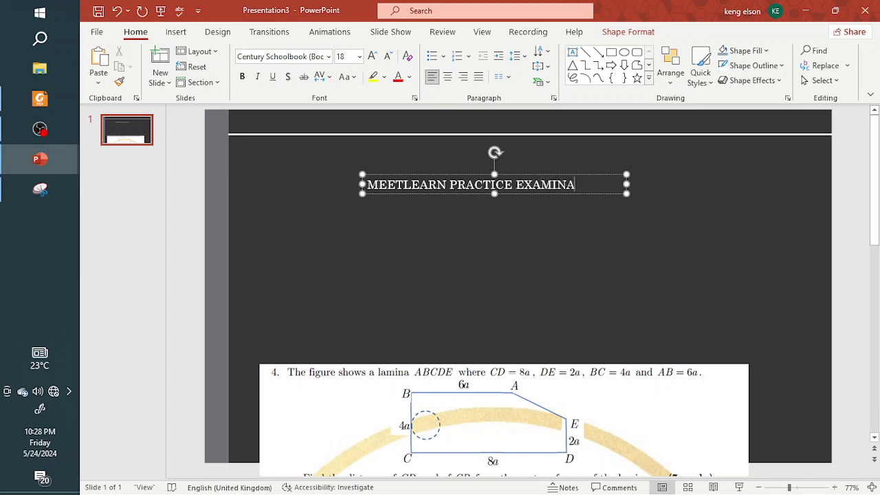
pyautogui.write('TION 2024')
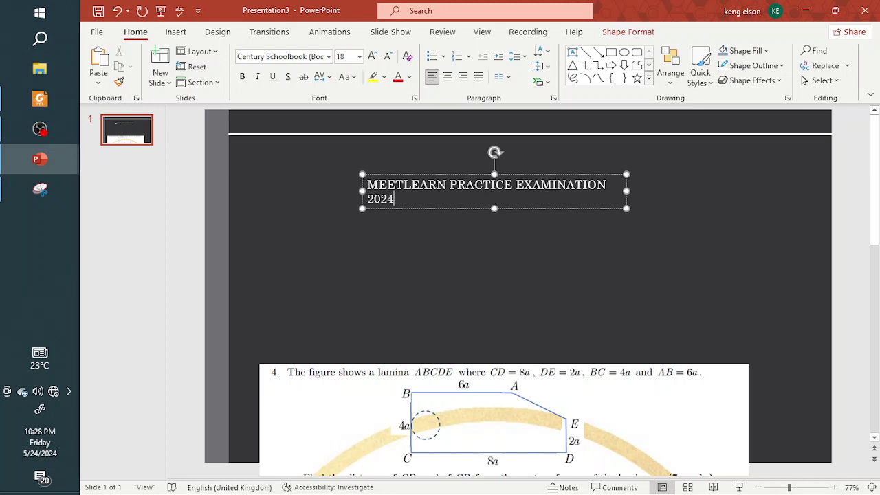
pyautogui.moveTo(627, 192); pyautogui.dragTo(662, 193)
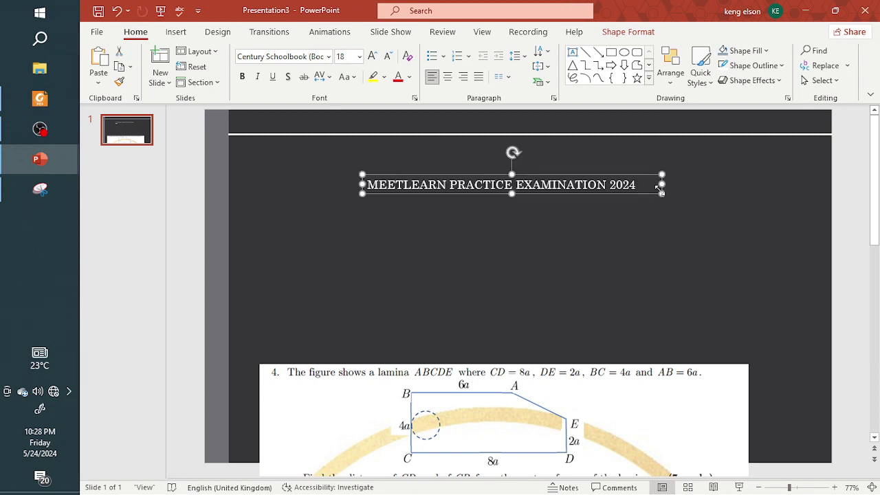
# - Make the title 24 pt Arial Black on one line and move it into the top bar
pyautogui.click(372, 56)
pyautogui.click(372, 56)
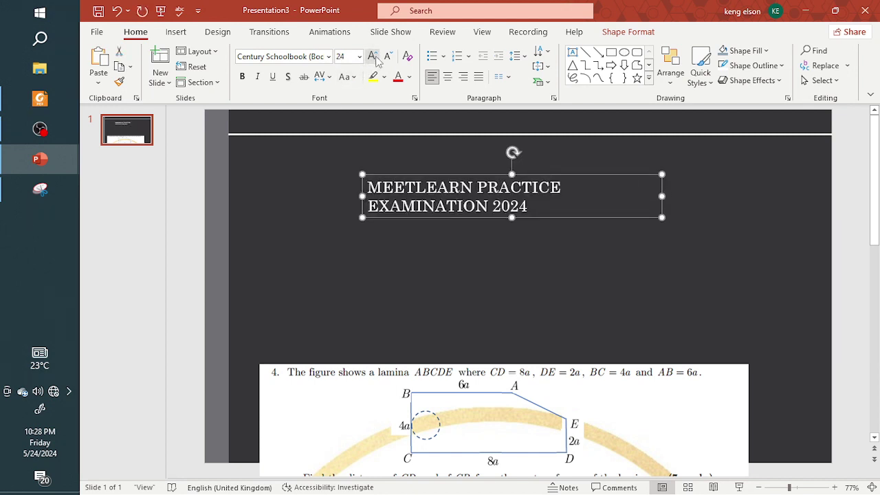
pyautogui.moveTo(662, 196); pyautogui.dragTo(730, 196)
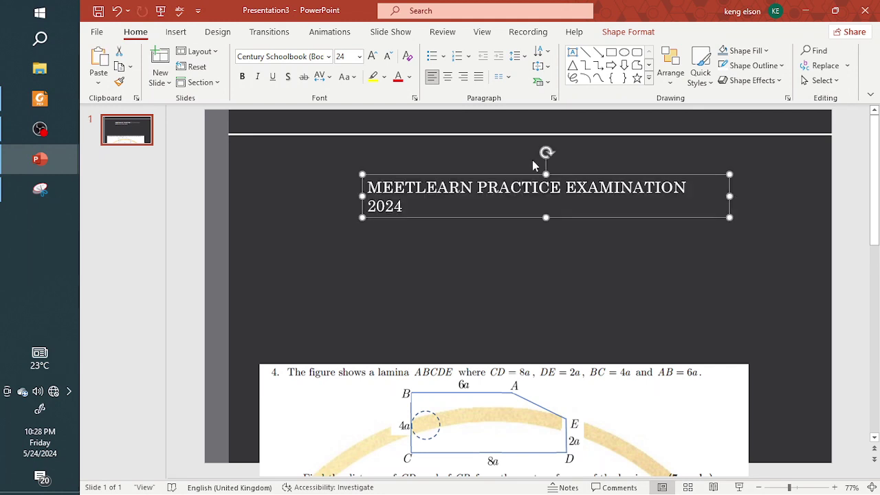
pyautogui.click(328, 56)
pyautogui.click(289, 276)
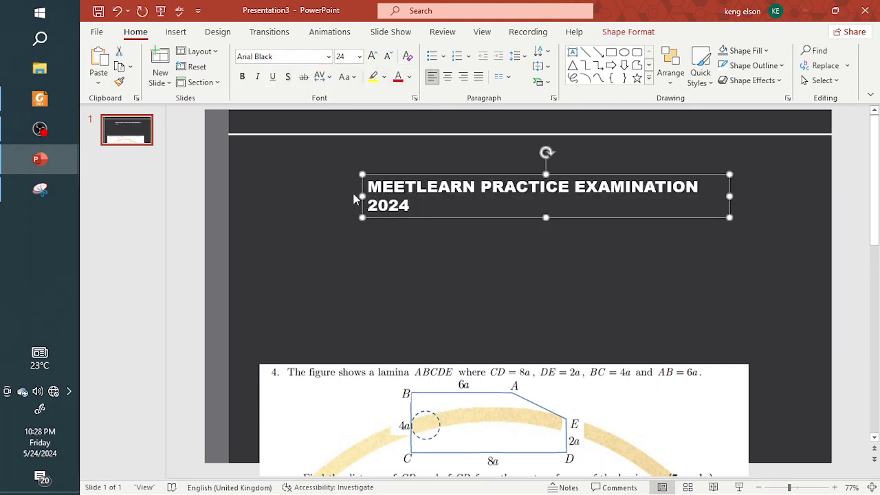
pyautogui.moveTo(359, 196); pyautogui.dragTo(327, 196)
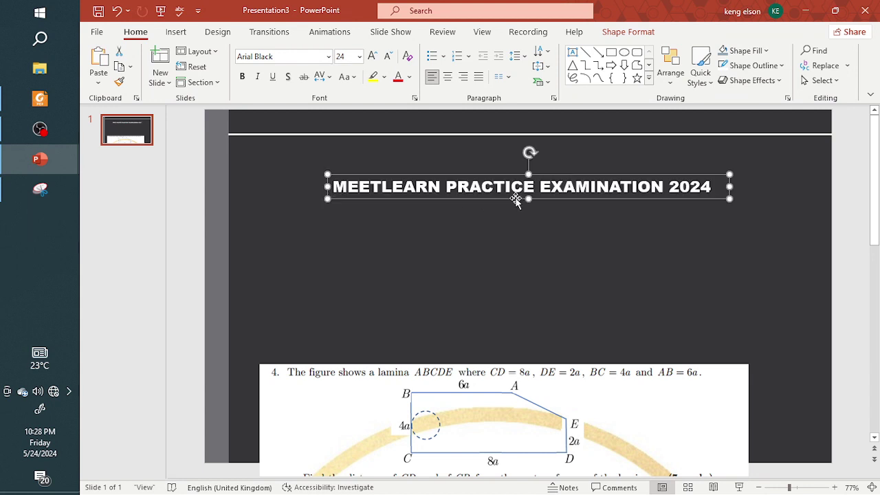
pyautogui.moveTo(516, 199); pyautogui.dragTo(409, 136)
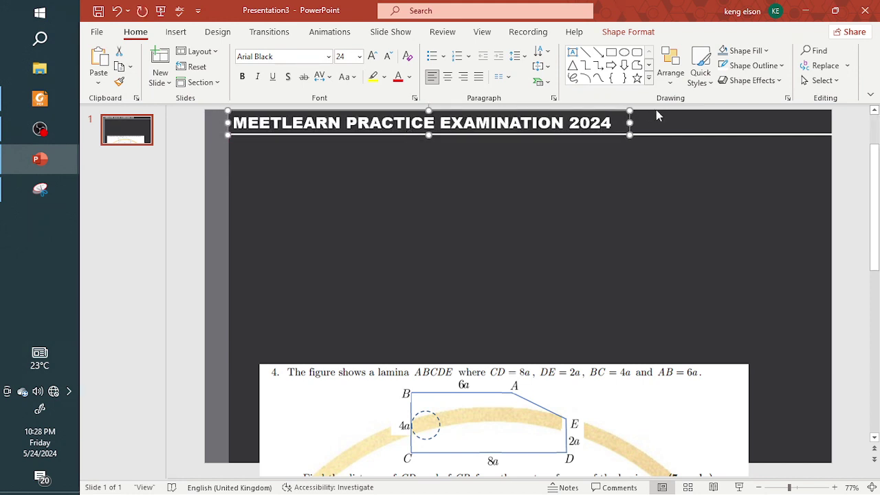
# - Duplicate the title box, change its text to '0765 PMM PAPER 3', and place it at the top bar's right end
pyautogui.hotkey('ctrl', 'v')
pyautogui.moveTo(619, 142); pyautogui.dragTo(666, 213)
pyautogui.tripleClick(653, 198)
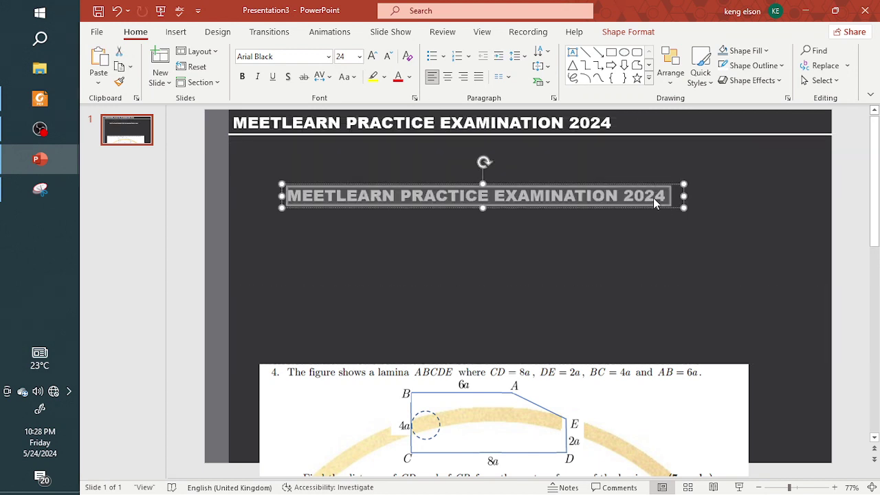
pyautogui.press('BackSpace')
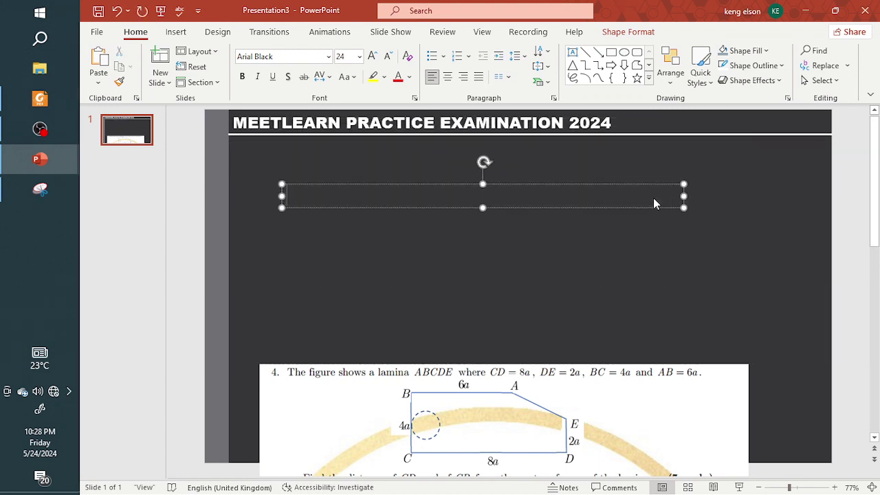
pyautogui.write('0765 PAPER')
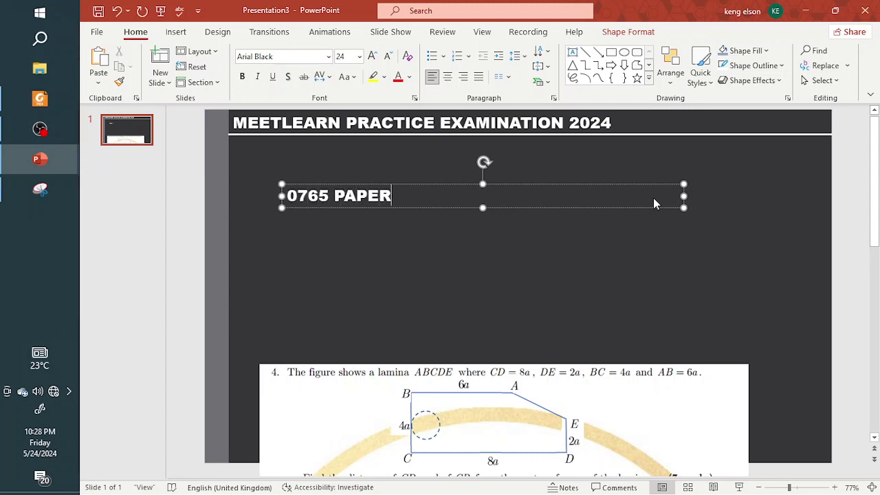
pyautogui.write(' 3')
pyautogui.write('PMM')
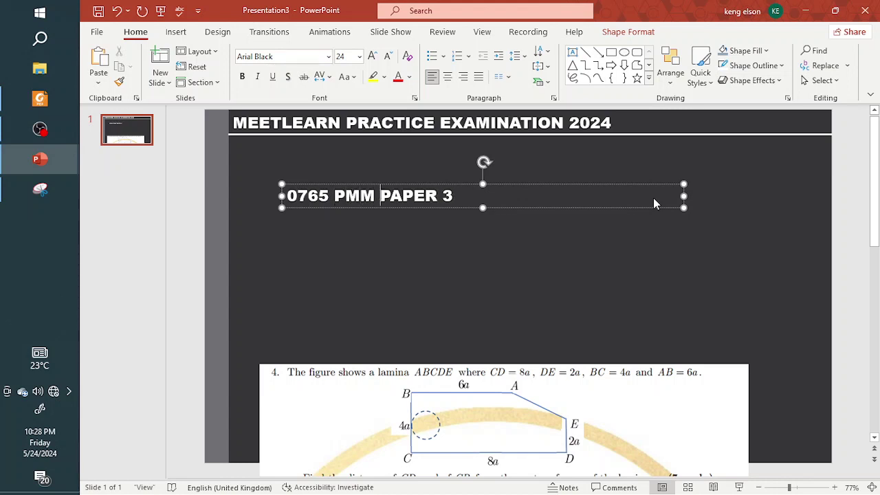
pyautogui.click(691, 199)
pyautogui.click(681, 197)
pyautogui.tripleClick(680, 197)
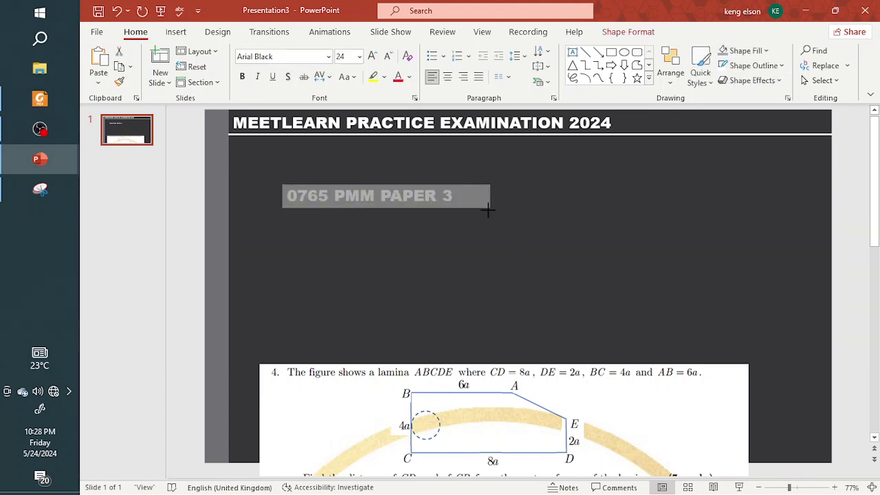
pyautogui.moveTo(466, 210); pyautogui.dragTo(811, 137)
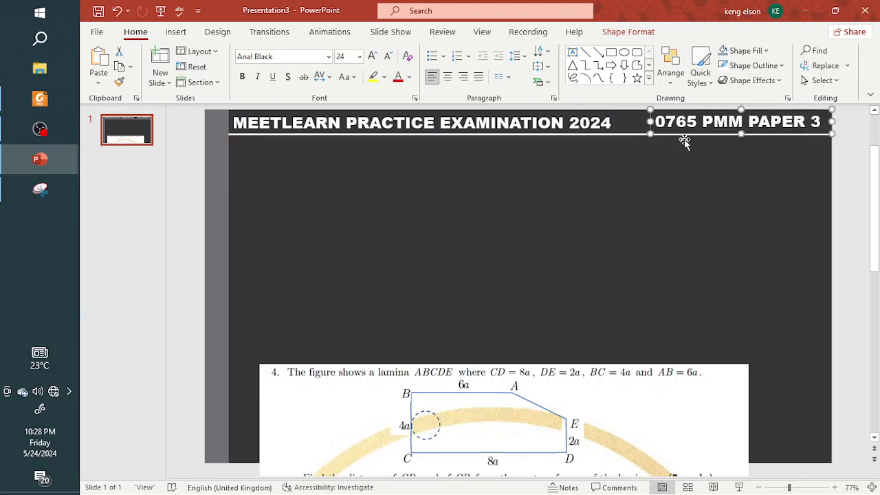
# - Draw a short vertical divider line in the header bar and give it a 2¼ pt weight
pyautogui.click(585, 53)
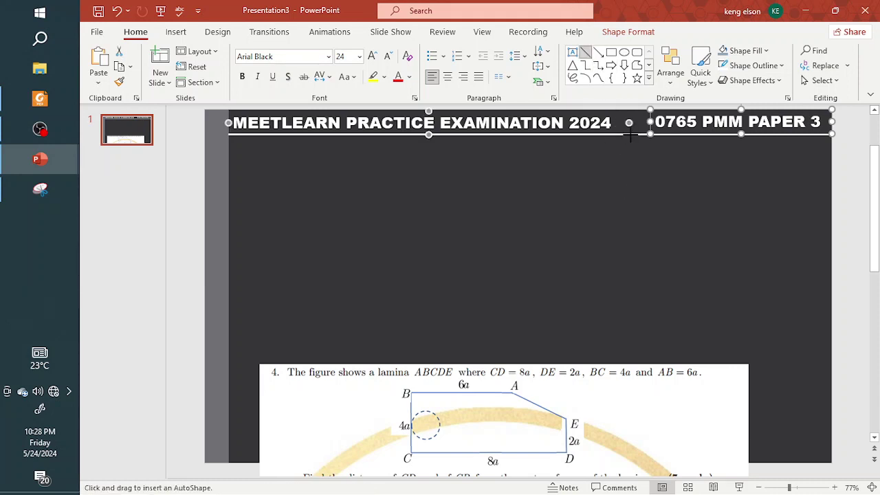
pyautogui.scroll(1, 630, 130)
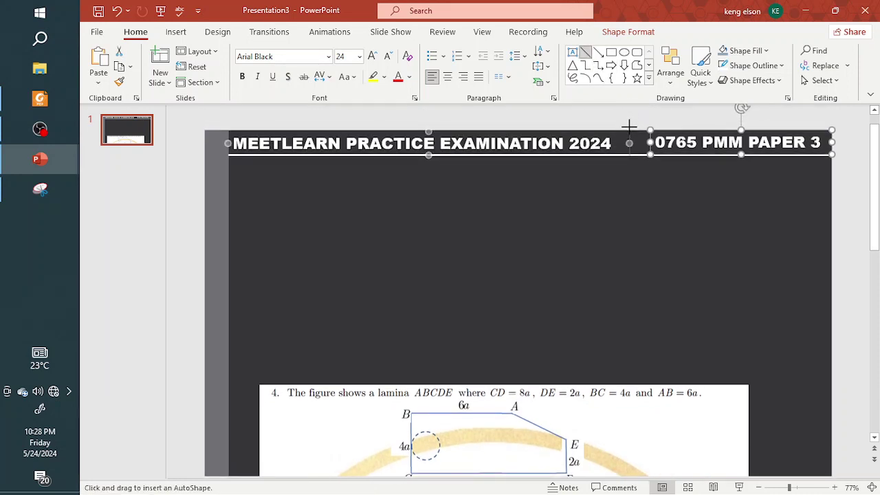
pyautogui.moveTo(629, 128); pyautogui.dragTo(629, 154)
pyautogui.scroll(-1, 629, 126)
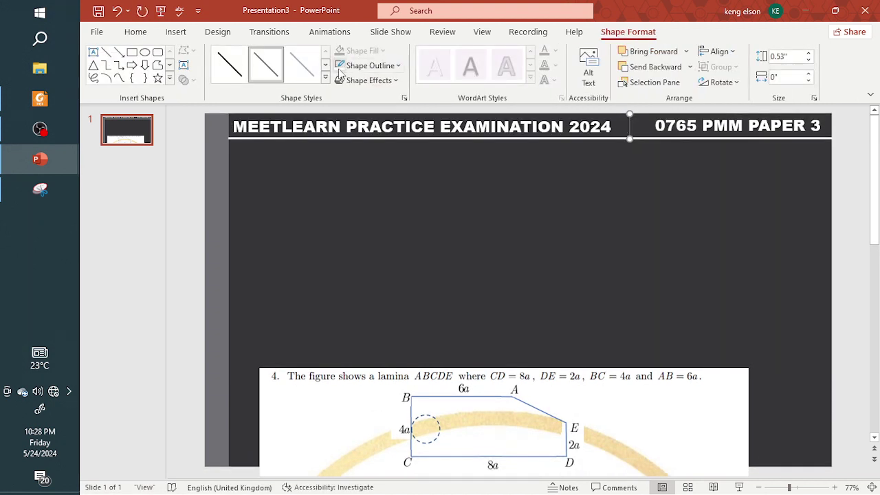
pyautogui.click(371, 65)
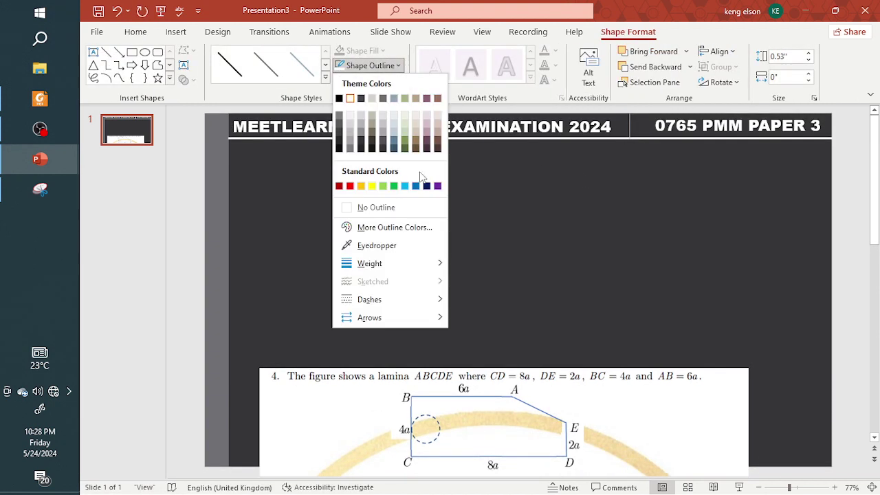
pyautogui.moveTo(388, 271)
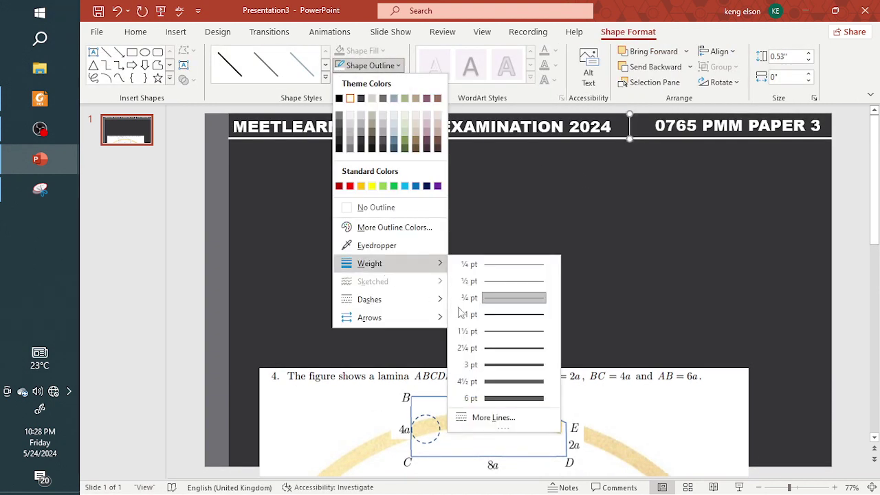
pyautogui.click(500, 348)
pyautogui.click(623, 293)
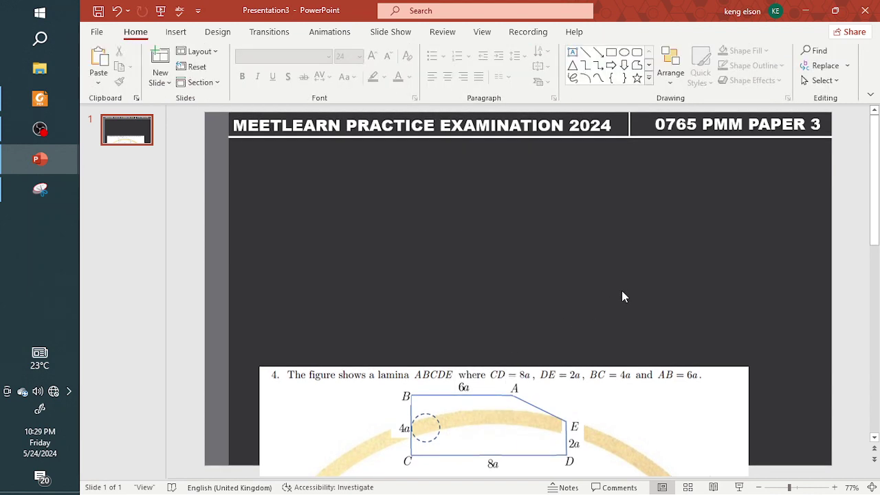
pyautogui.click(604, 138)
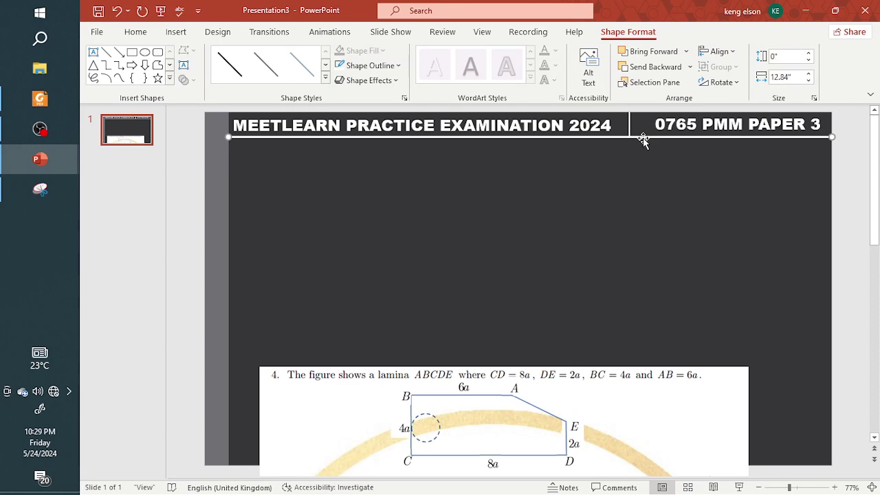
# - Push the question picture off the slide's left edge
pyautogui.moveTo(646, 145); pyautogui.dragTo(654, 335)
pyautogui.moveTo(639, 375); pyautogui.dragTo(95, 302)
pyautogui.click(316, 336)
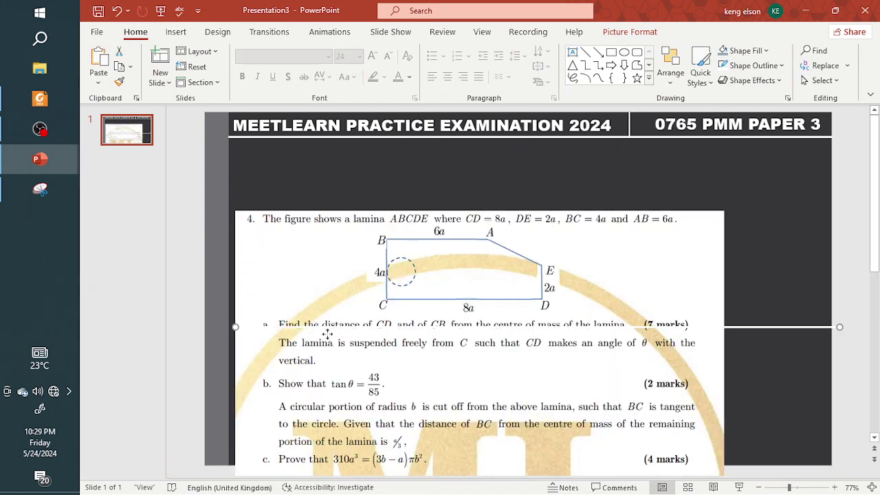
pyautogui.moveTo(585, 277); pyautogui.dragTo(306, 268)
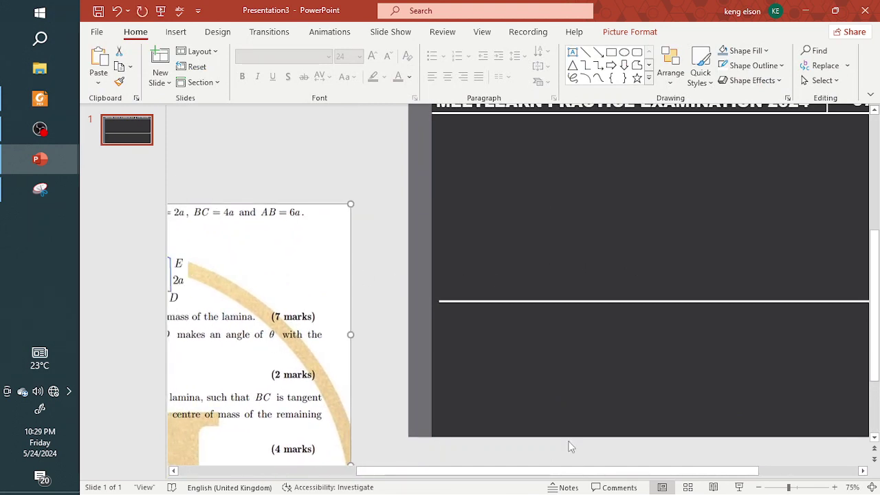
# - Drag the white horizontal line down to the slide's bottom edge
pyautogui.moveTo(574, 473); pyautogui.dragTo(672, 473)
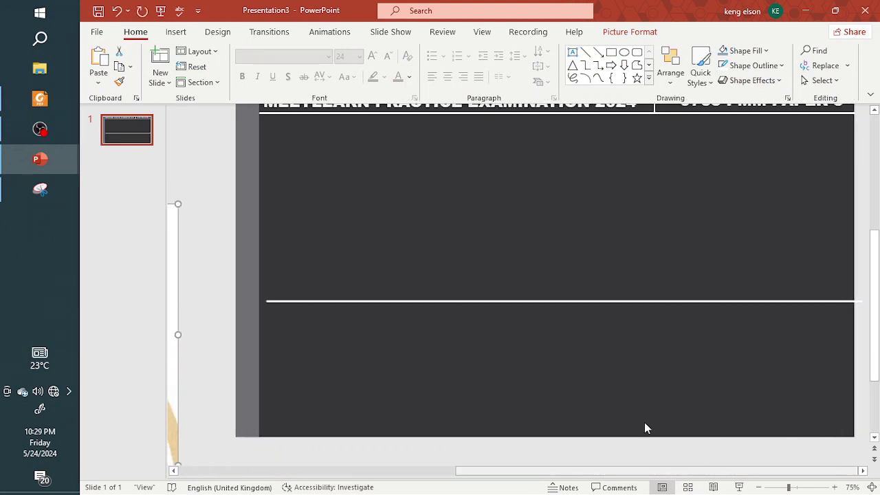
pyautogui.click(607, 304)
pyautogui.moveTo(601, 330); pyautogui.dragTo(602, 413)
pyautogui.scroll(1, 591, 344)
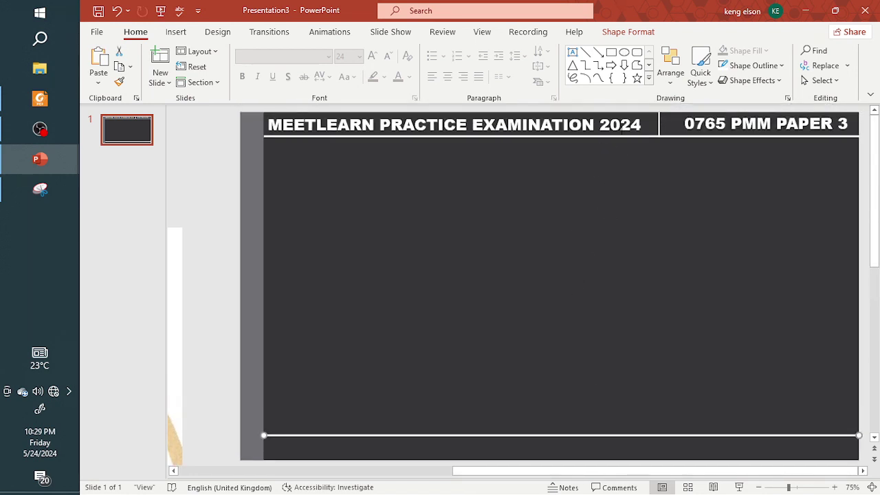
pyautogui.click(635, 121)
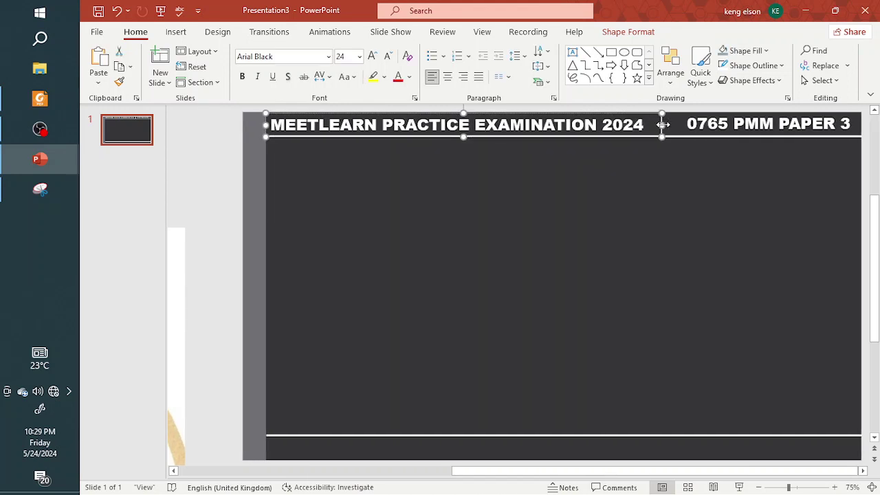
# - Duplicate the title box to the slide centre and type 'PRESENTED BY' with the presenter's name
pyautogui.hotkey('ctrl', 'c')
pyautogui.hotkey('ctrl', 'v')
pyautogui.moveTo(666, 126); pyautogui.dragTo(701, 283)
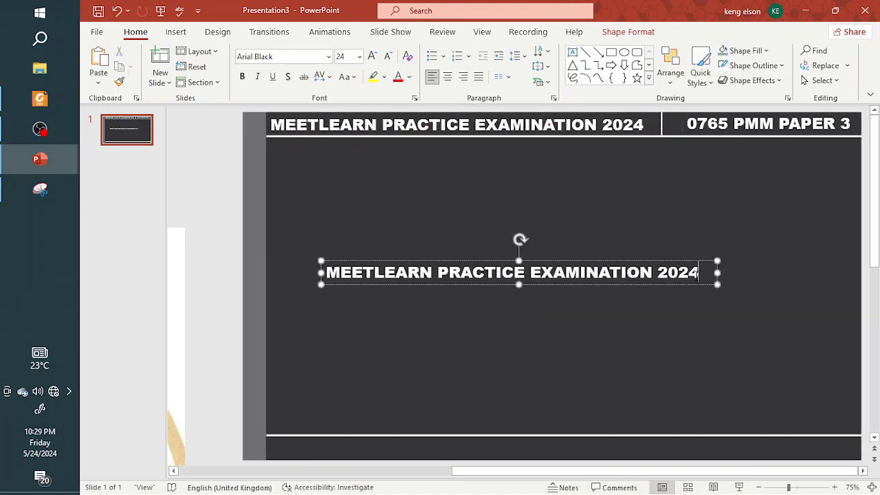
pyautogui.hotkey('ctrl', 'a')
pyautogui.write('PRES')
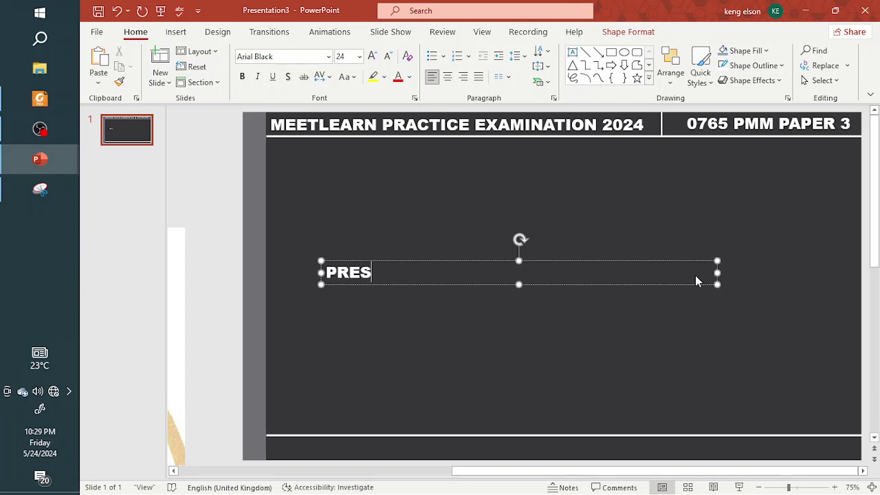
pyautogui.write('ENT')
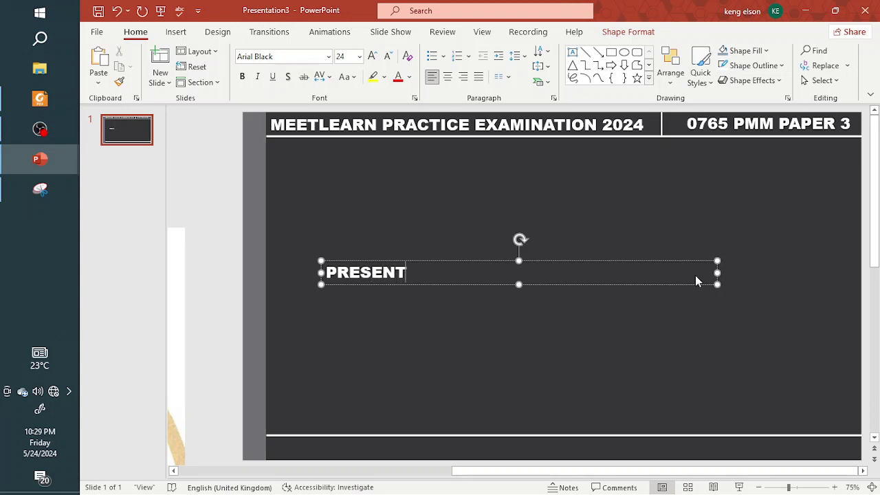
pyautogui.write('ED BY KENG ELSON')
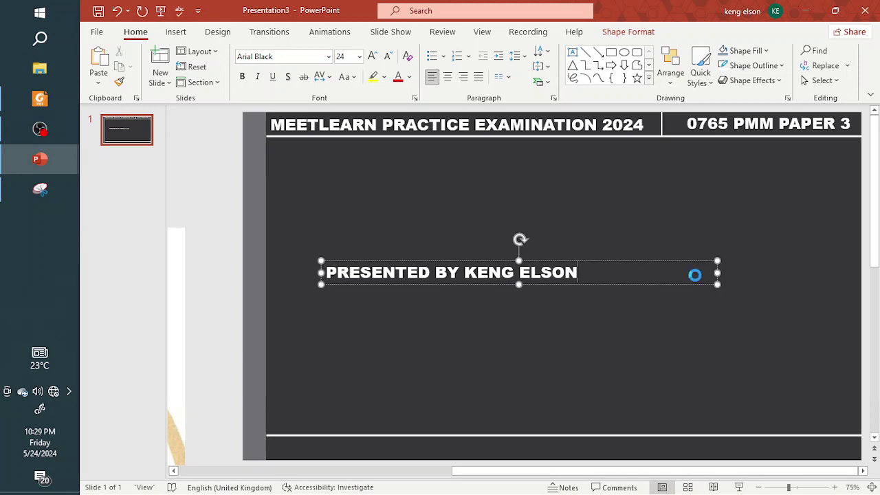
# - Save the presentation and set the credit text to Century Schoolbook
pyautogui.hotkey('ctrl', 's')
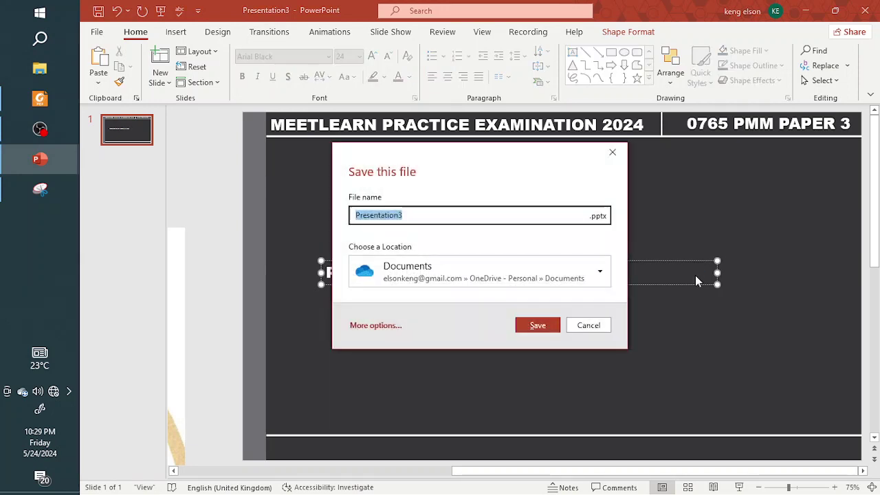
pyautogui.click(611, 148)
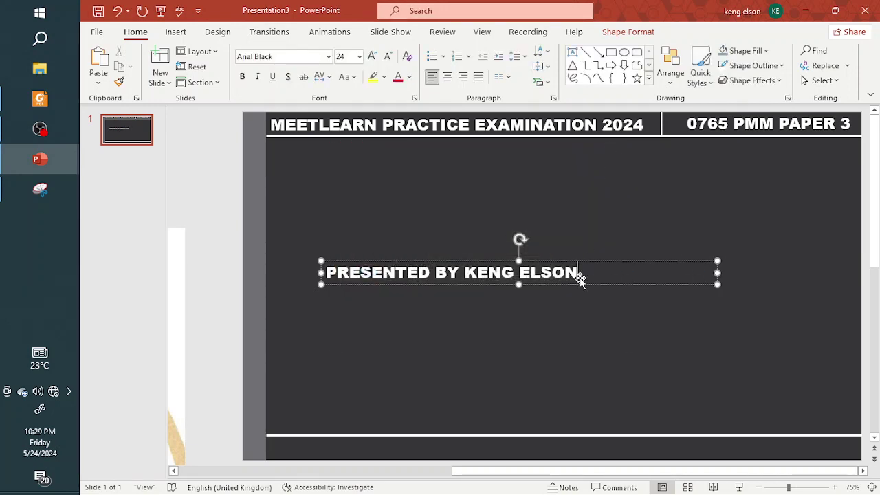
pyautogui.hotkey('ctrl', 'a')
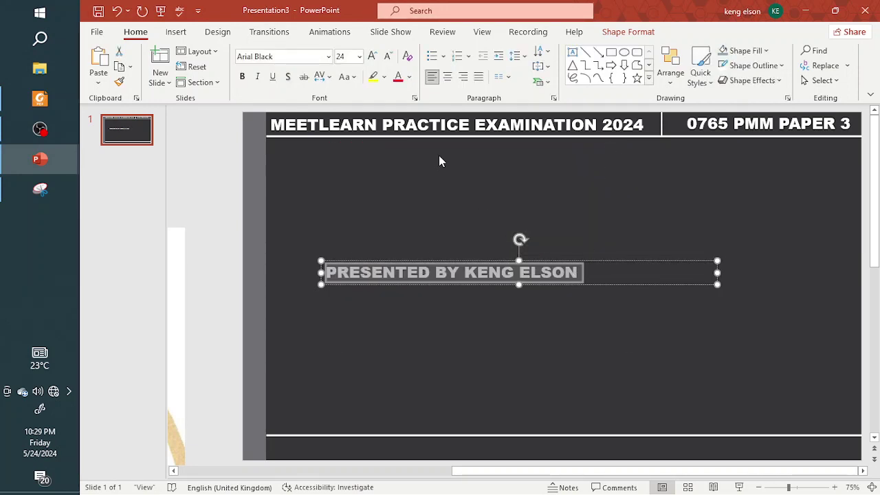
pyautogui.click(329, 56)
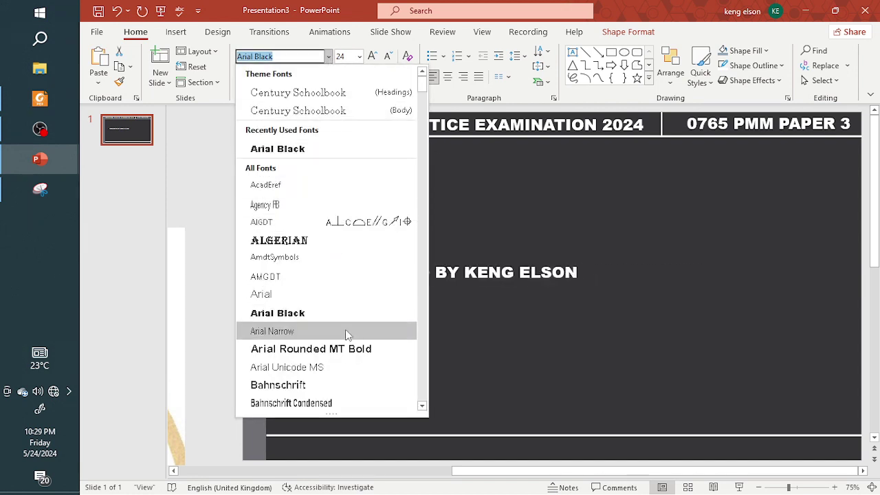
pyautogui.click(339, 111)
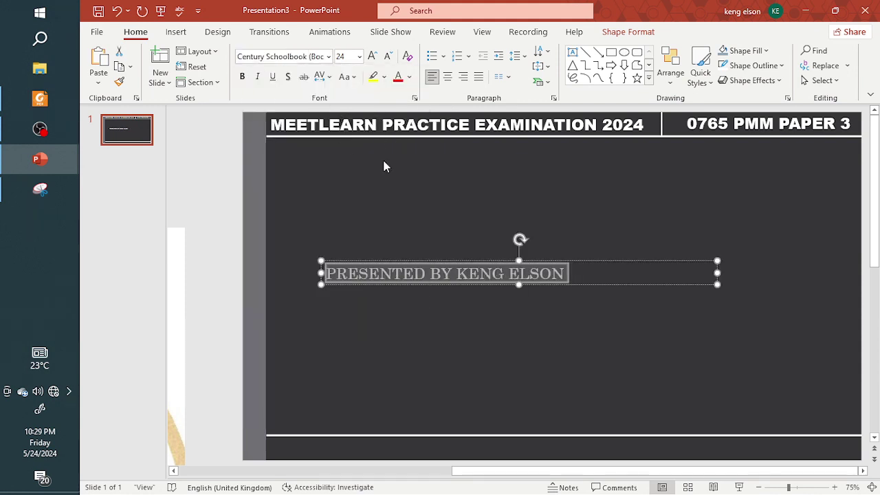
# - Italicize the credit, apply Capitalize Each Word, and narrow its text box
pyautogui.click(260, 79)
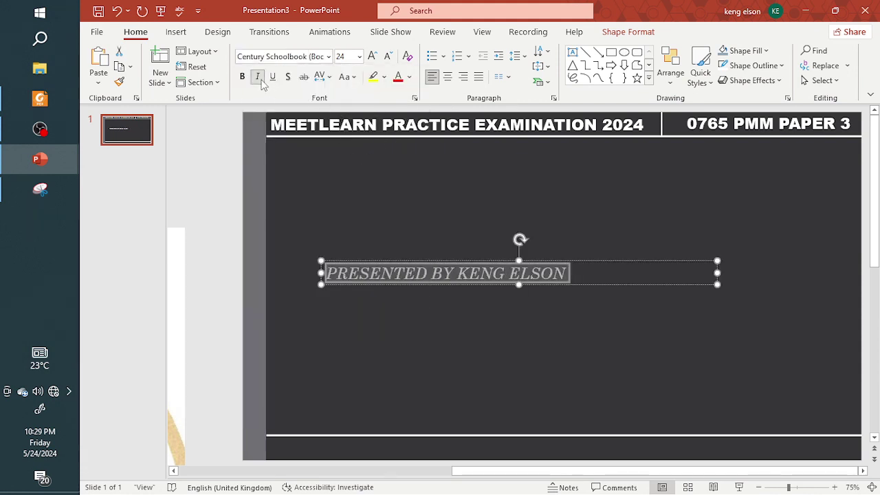
pyautogui.click(351, 82)
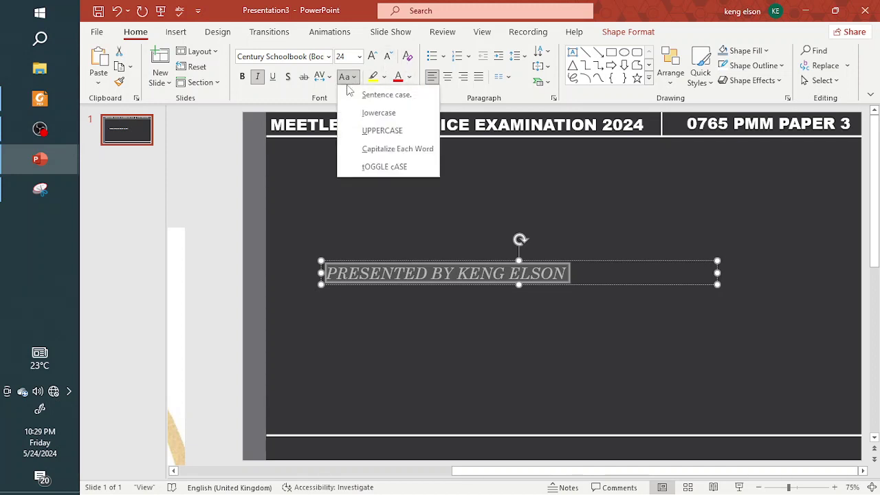
pyautogui.click(379, 149)
pyautogui.moveTo(719, 280); pyautogui.dragTo(449, 438)
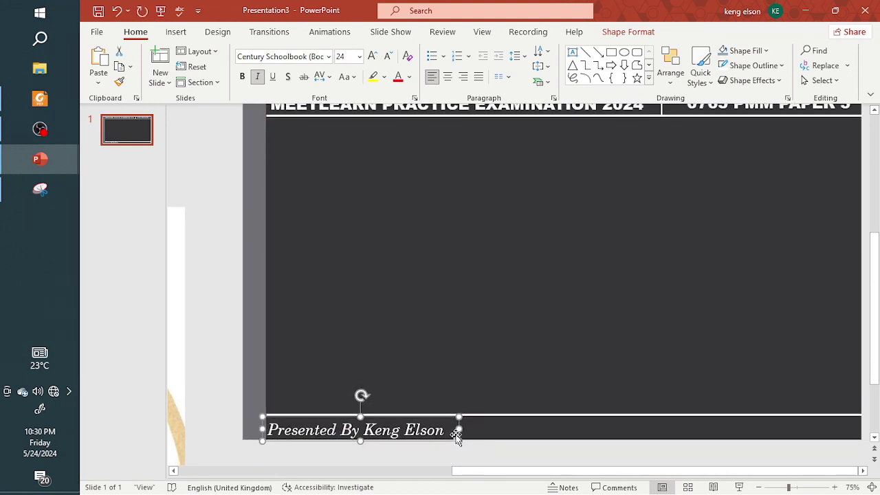
# - Duplicate the credit box at the slide centre and retype it as 'Mathematics Academy For Africa'
pyautogui.click(488, 418)
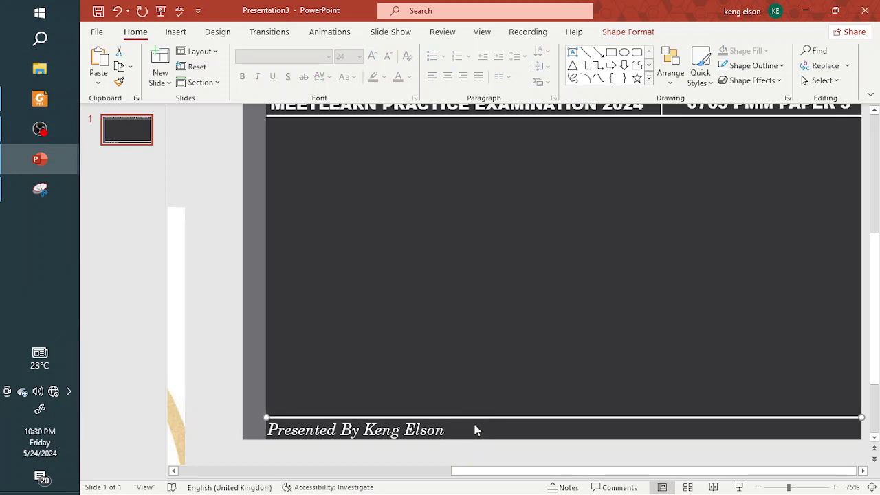
pyautogui.click(451, 431)
pyautogui.hotkey('ctrl', 'c')
pyautogui.hotkey('ctrl', 'v')
pyautogui.moveTo(454, 432); pyautogui.dragTo(556, 240)
pyautogui.click(531, 254)
pyautogui.tripleClick(535, 255)
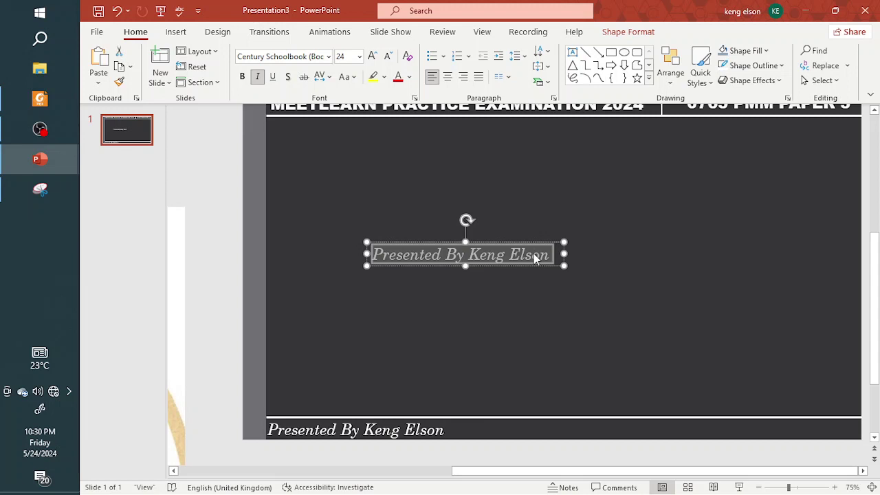
pyautogui.write('Mathematics Acade')
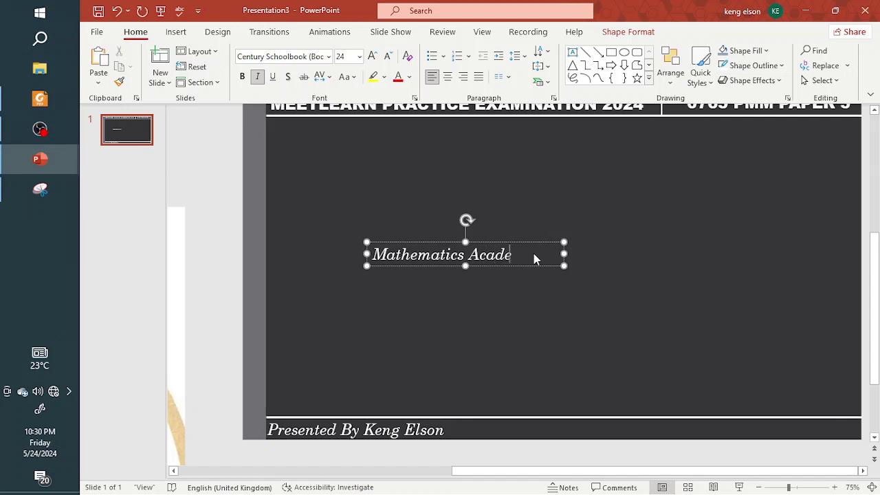
pyautogui.write('my For Af')
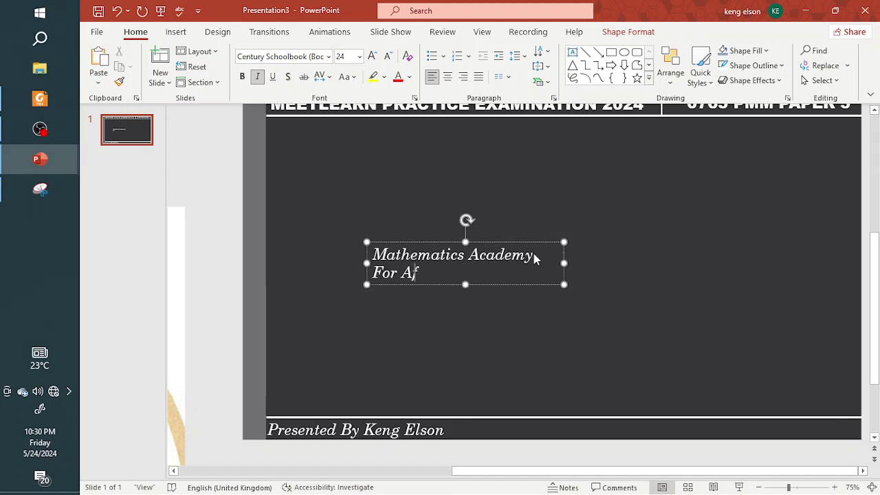
pyautogui.write('rica')
pyautogui.click(620, 261)
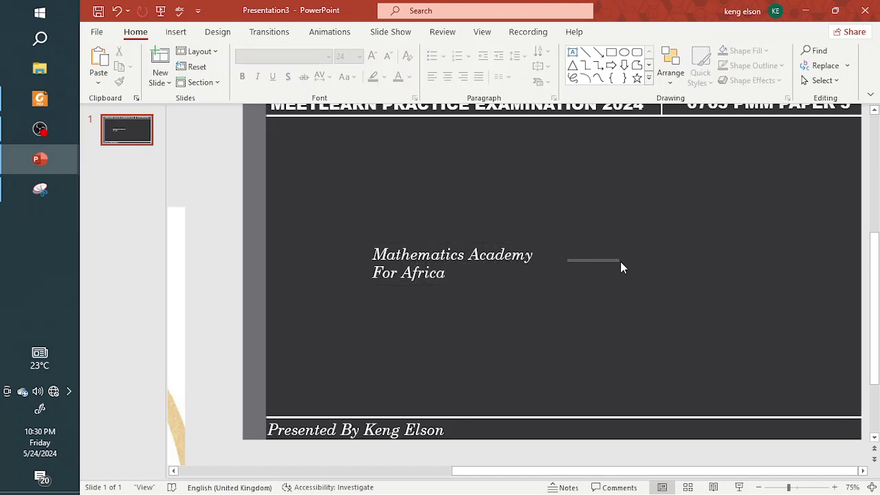
# - Move the academy text into the footer beside the credit
pyautogui.click(543, 254)
pyautogui.press('Delete')
pyautogui.hotkey('ctrl', 'z')
pyautogui.moveTo(577, 263); pyautogui.dragTo(639, 253)
# - Duplicate the academy box, replace its text with the phone number, and narrow it
pyautogui.hotkey('ctrl', 'd')
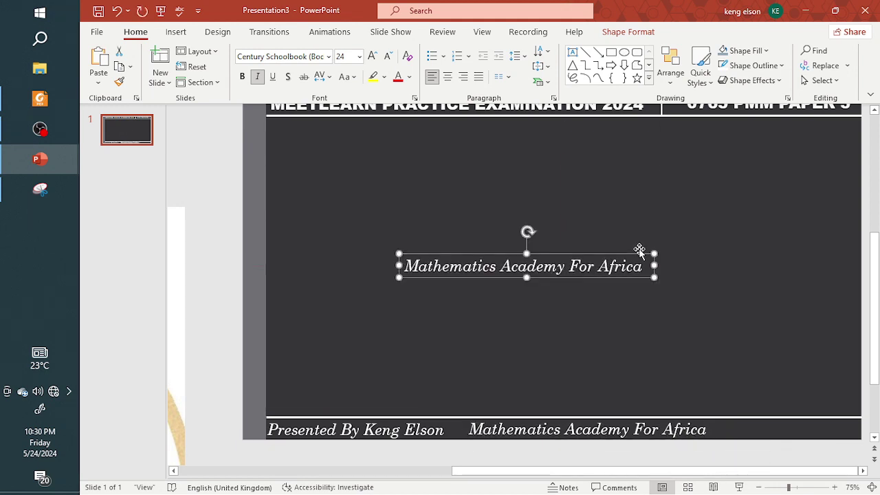
pyautogui.tripleClick(621, 267)
pyautogui.write('67')
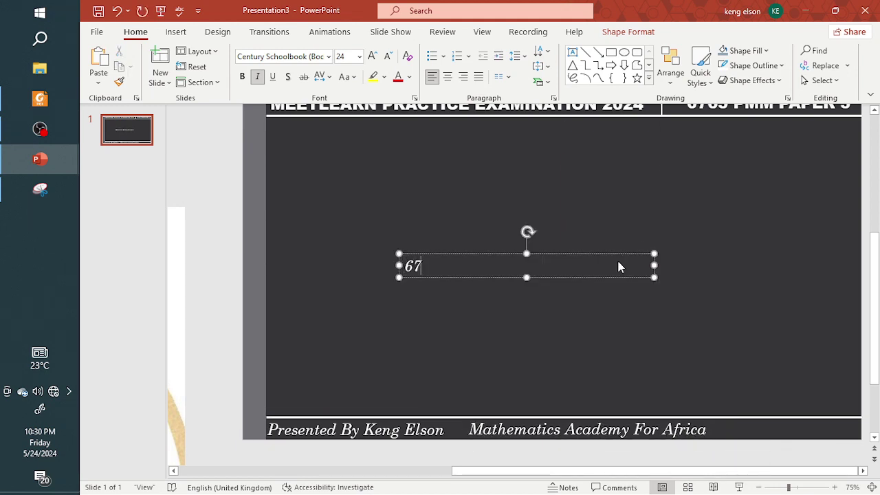
pyautogui.write('597498')
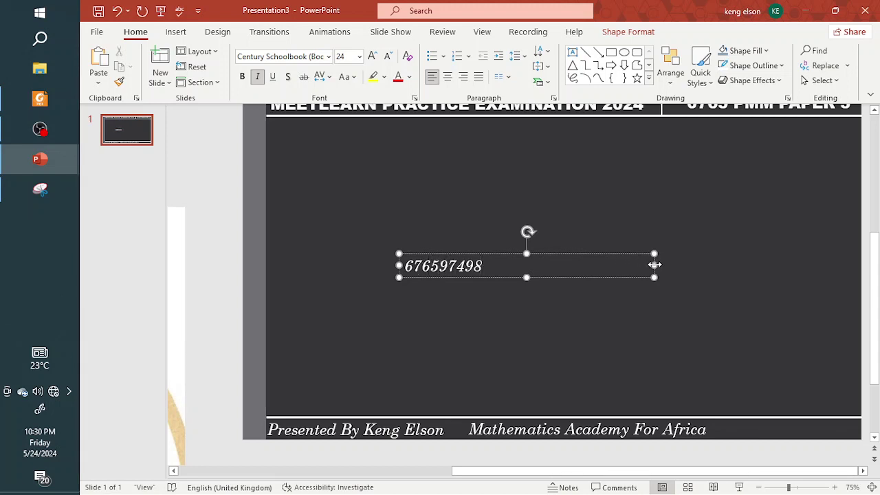
pyautogui.moveTo(655, 265); pyautogui.dragTo(491, 273)
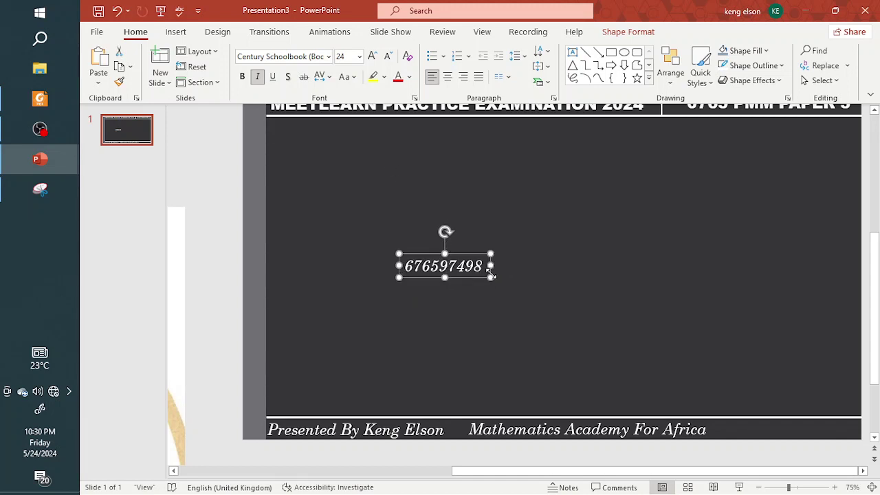
# - Format the number as yellow, non-italic Arial Black in a wider box
pyautogui.click(329, 58)
pyautogui.click(306, 148)
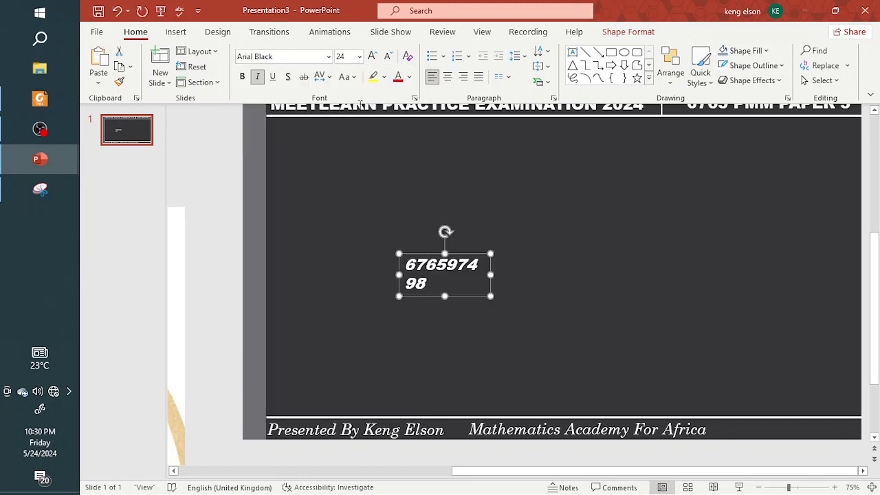
pyautogui.click(408, 77)
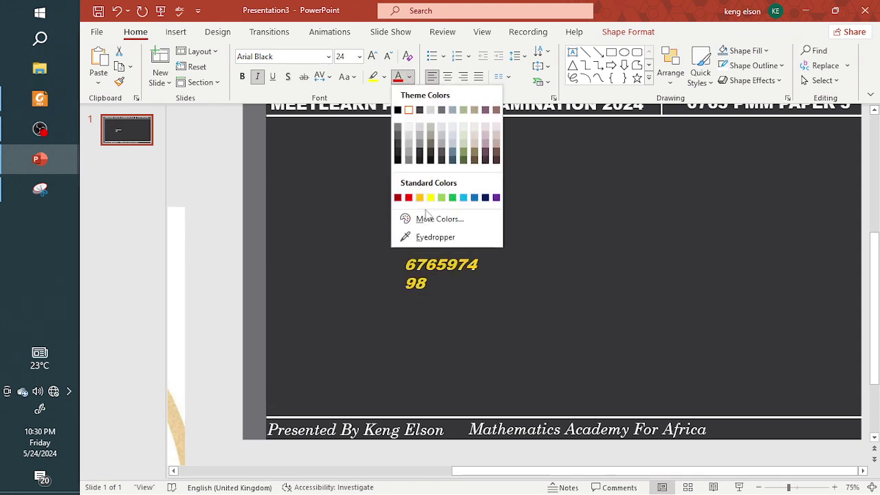
pyautogui.click(431, 198)
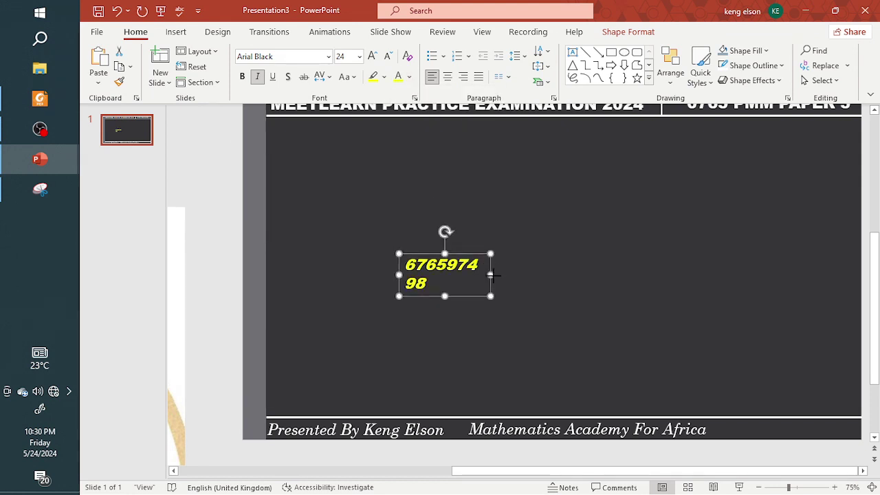
pyautogui.moveTo(491, 275); pyautogui.dragTo(684, 348)
pyautogui.hotkey('ctrl', 'i')
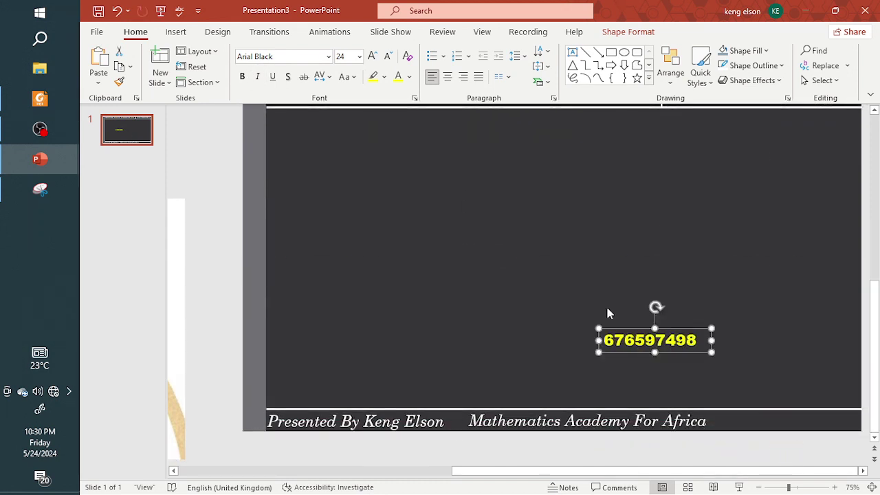
# - Prefix the number with 'TELL :' and move the contact line to the footer's right end
pyautogui.click(605, 342)
pyautogui.write('TELL')
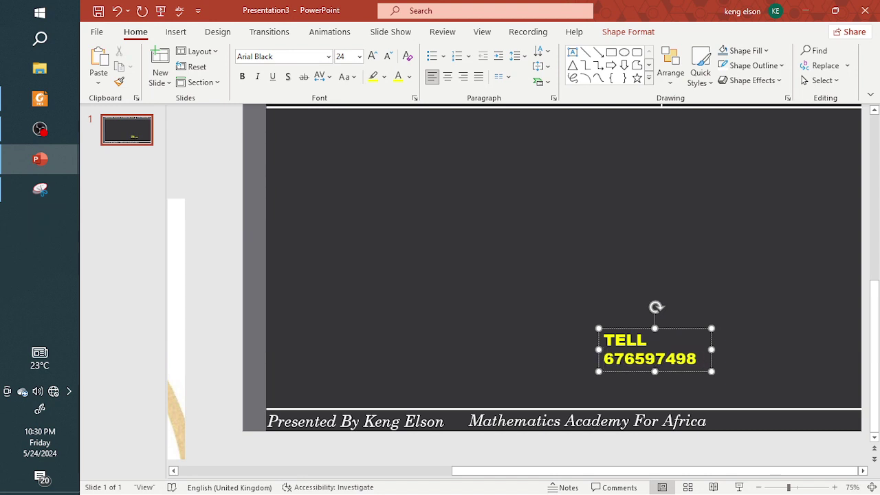
pyautogui.press('BackSpace')
pyautogui.write(':')
pyautogui.moveTo(712, 350); pyautogui.dragTo(753, 350)
pyautogui.doubleClick(750, 344)
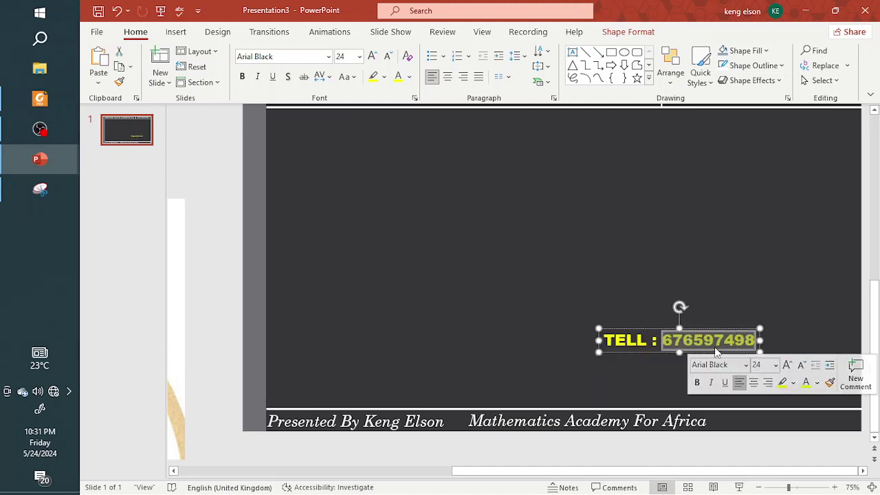
pyautogui.moveTo(667, 355); pyautogui.dragTo(769, 432)
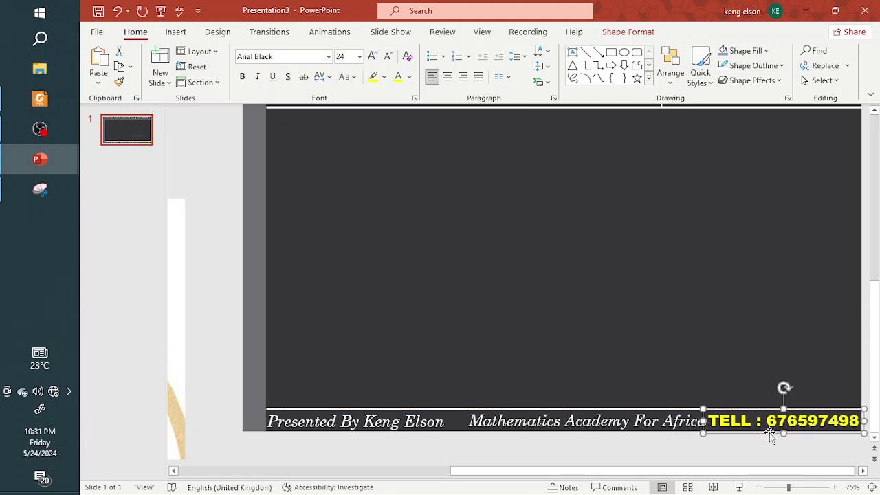
# - Nudge the Mathematics Academy For Africa text slightly left
pyautogui.click(674, 429)
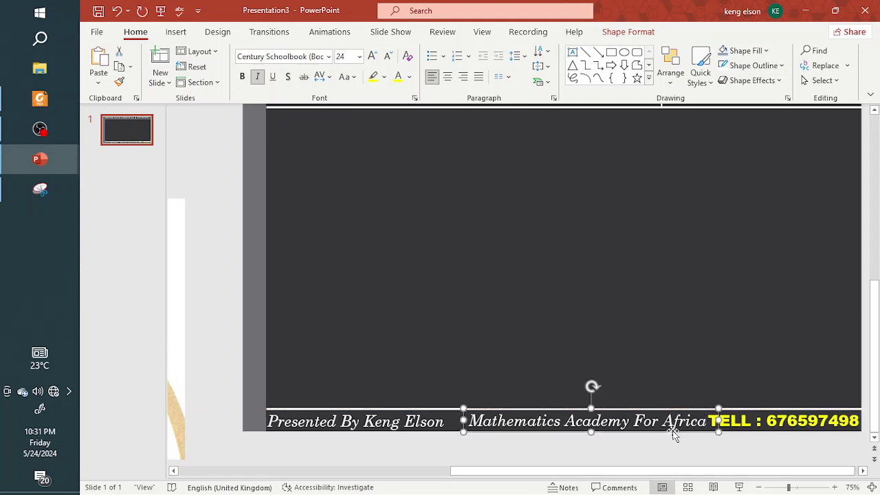
pyautogui.press('Left')
pyautogui.press('Left')
pyautogui.press('Left')
pyautogui.press('Left')
pyautogui.press('Left')
pyautogui.press('Left')
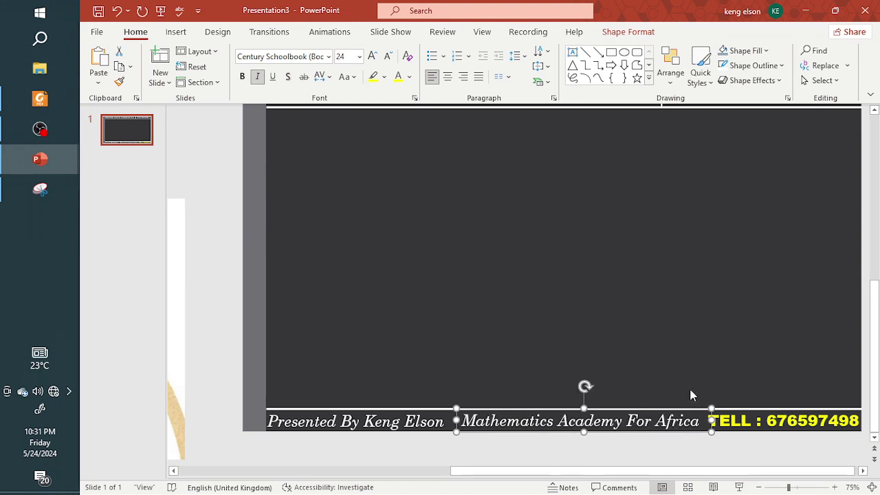
pyautogui.click(693, 395)
pyautogui.scroll(2, 692, 392)
# - Copy the header's vertical divider into the footer before the academy text and the TELL contact
pyautogui.click(663, 124)
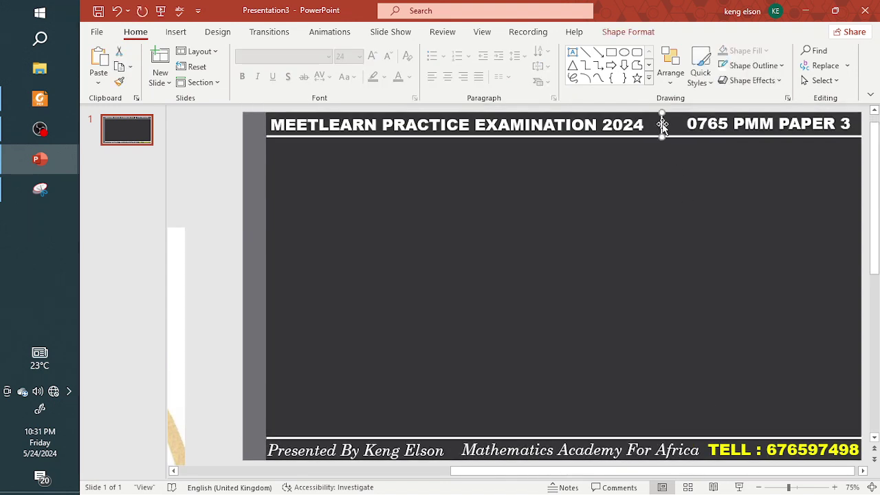
pyautogui.moveTo(665, 130); pyautogui.dragTo(448, 451)
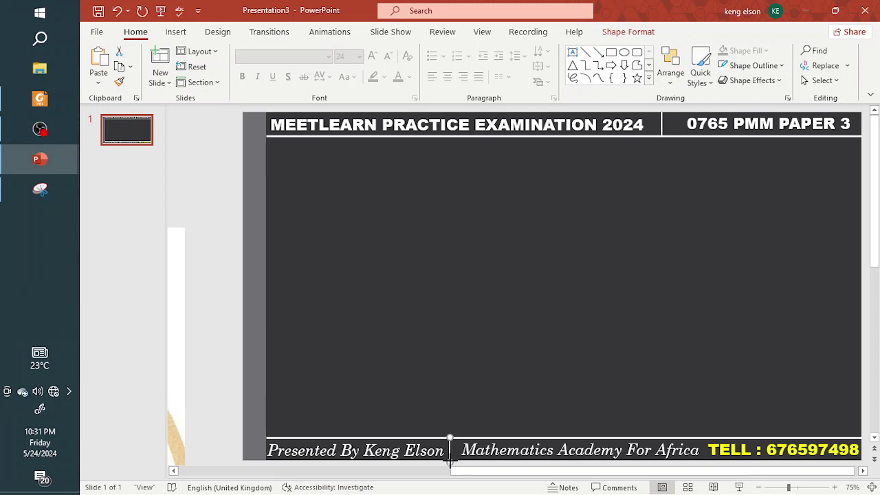
pyautogui.scroll(-1, 450, 459)
pyautogui.click(448, 442)
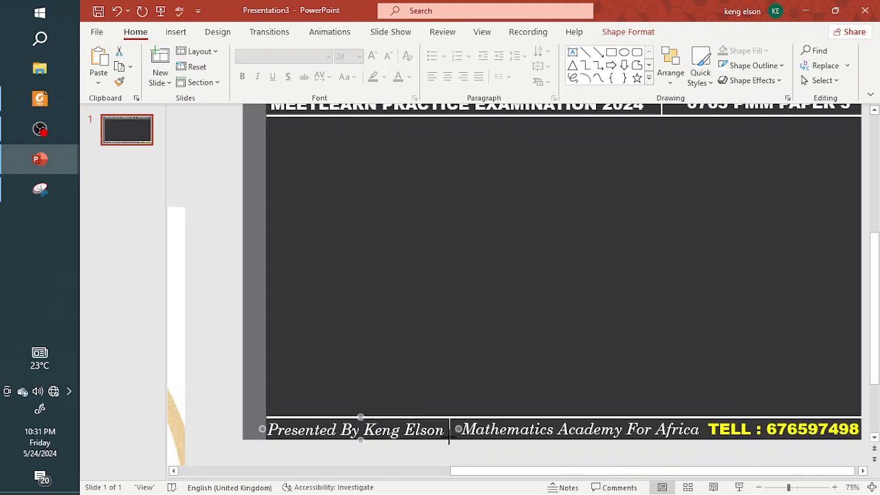
pyautogui.click(458, 415)
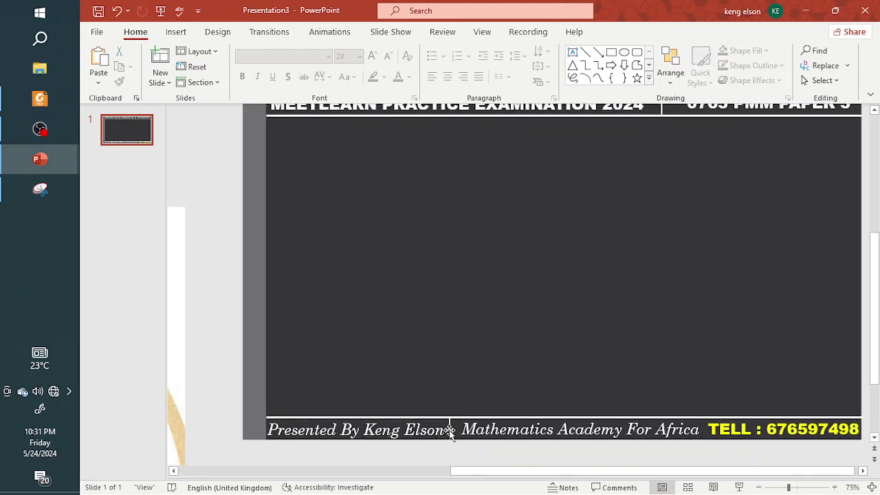
pyautogui.click(449, 430)
pyautogui.hotkey('ctrl', 'd')
pyautogui.moveTo(452, 434); pyautogui.dragTo(705, 430)
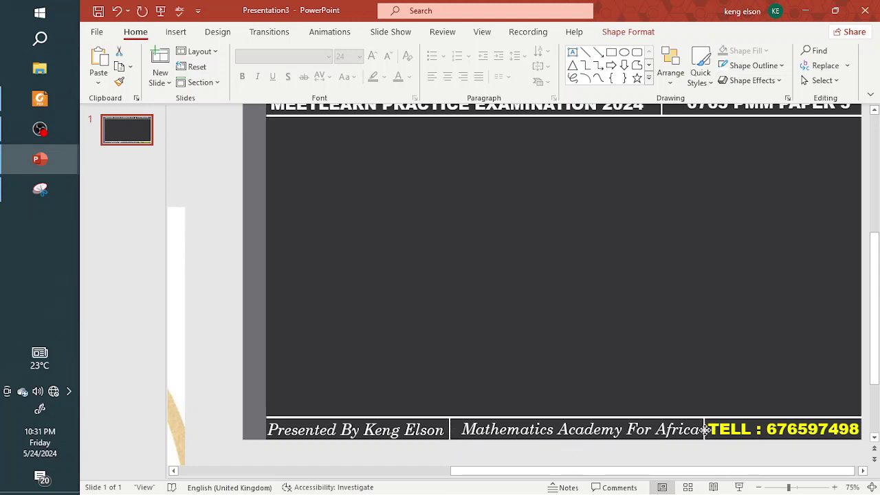
# - Drag the exam question picture back onto the slide between header and footer
pyautogui.click(696, 432)
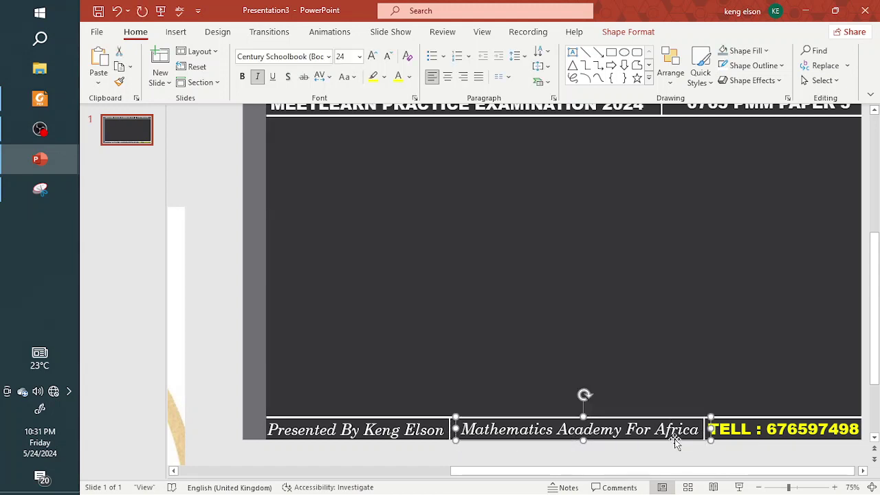
pyautogui.click(655, 371)
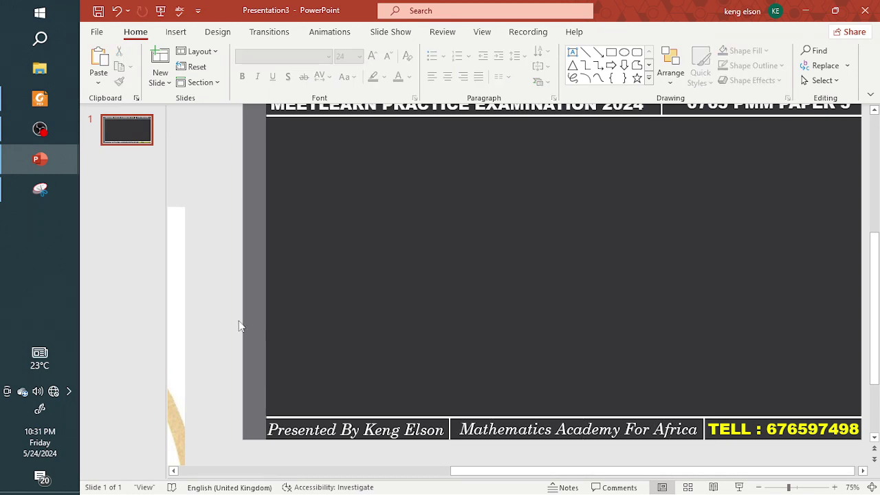
pyautogui.moveTo(186, 321); pyautogui.dragTo(833, 238)
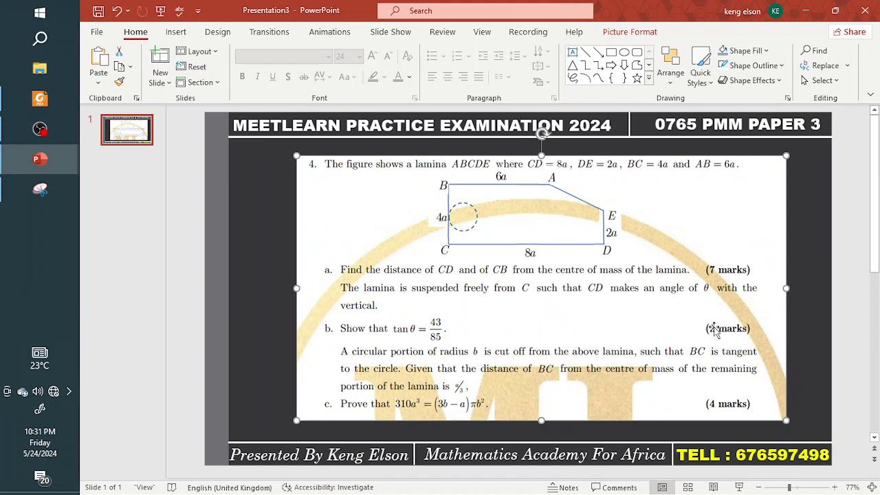
# - Dismiss the security notification and reposition the question 4 picture lower on the slide
pyautogui.click(803, 362)
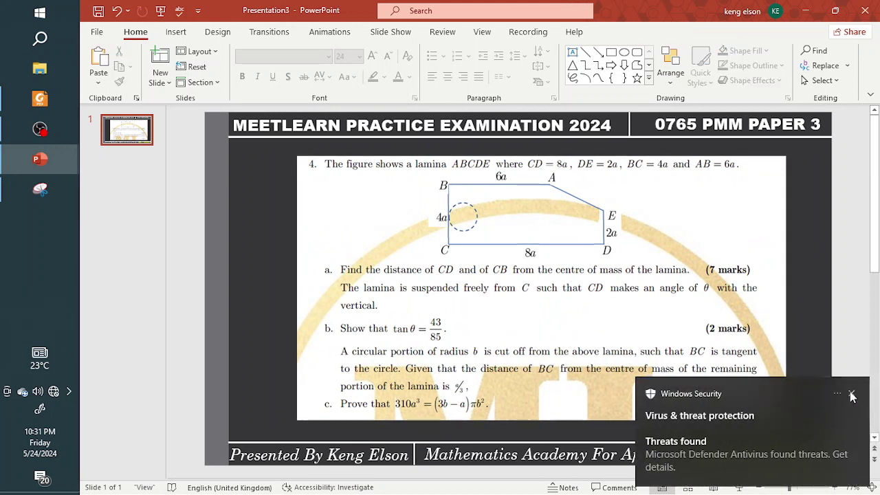
pyautogui.click(851, 395)
pyautogui.moveTo(673, 309); pyautogui.dragTo(610, 300)
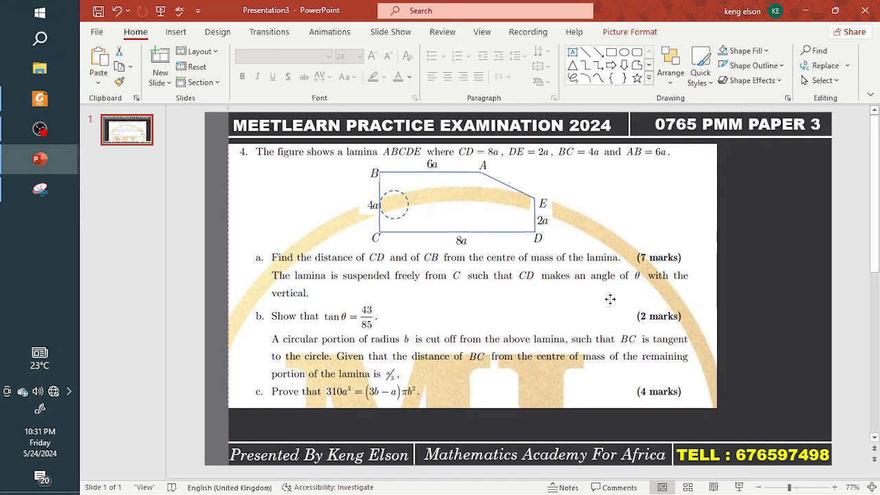
pyautogui.moveTo(611, 299); pyautogui.dragTo(610, 300)
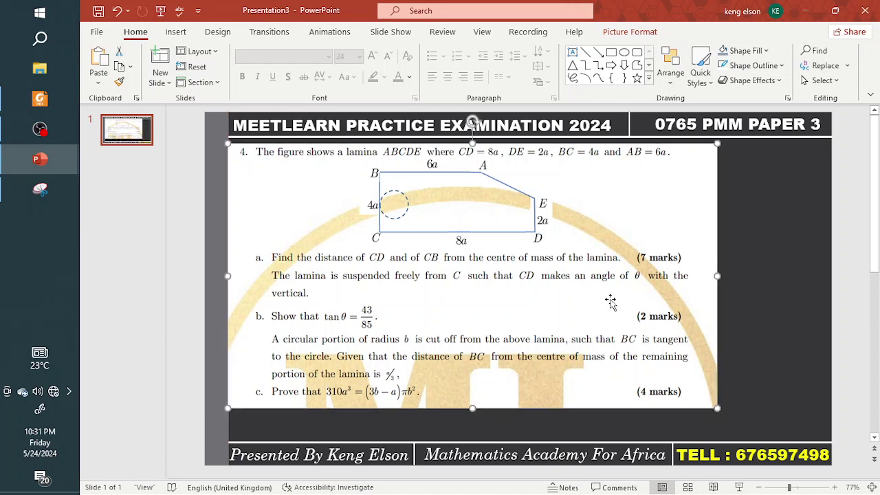
pyautogui.moveTo(669, 285); pyautogui.dragTo(606, 353)
pyautogui.press('Escape')
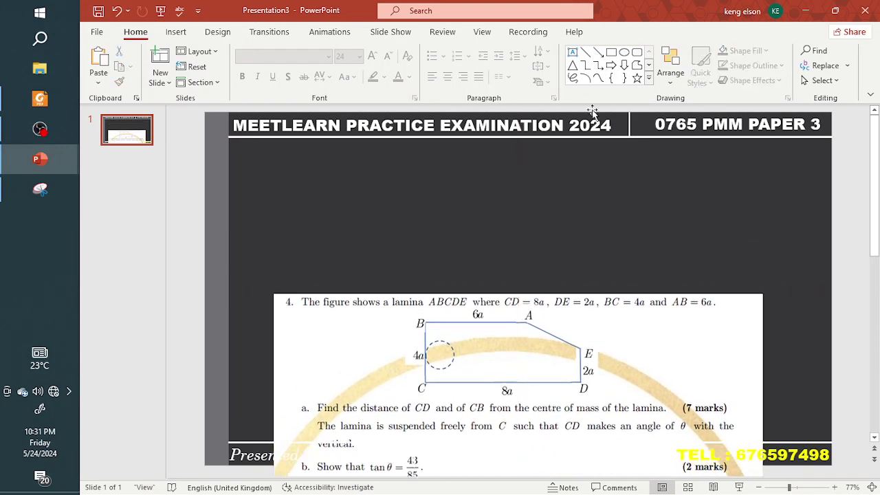
pyautogui.click(573, 54)
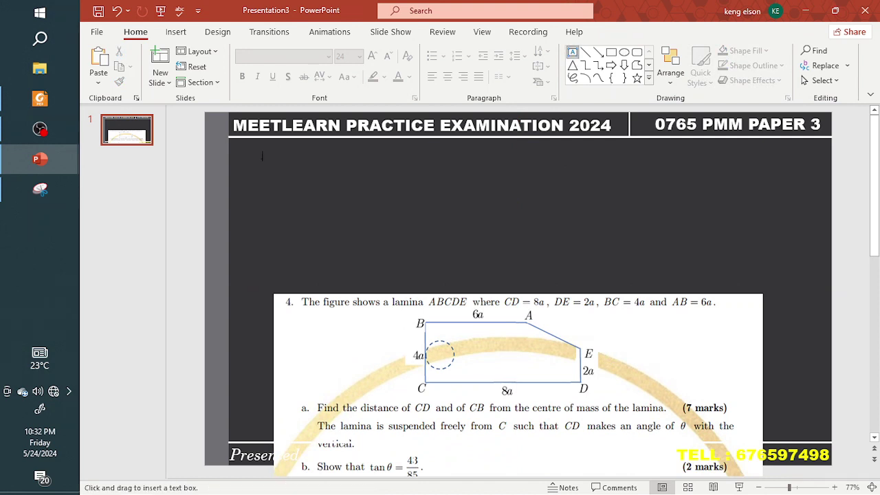
# - Draw a 24 pt text box under the header reading 'The figure shows a lamina'
pyautogui.moveTo(262, 156); pyautogui.dragTo(617, 258)
pyautogui.write('The')
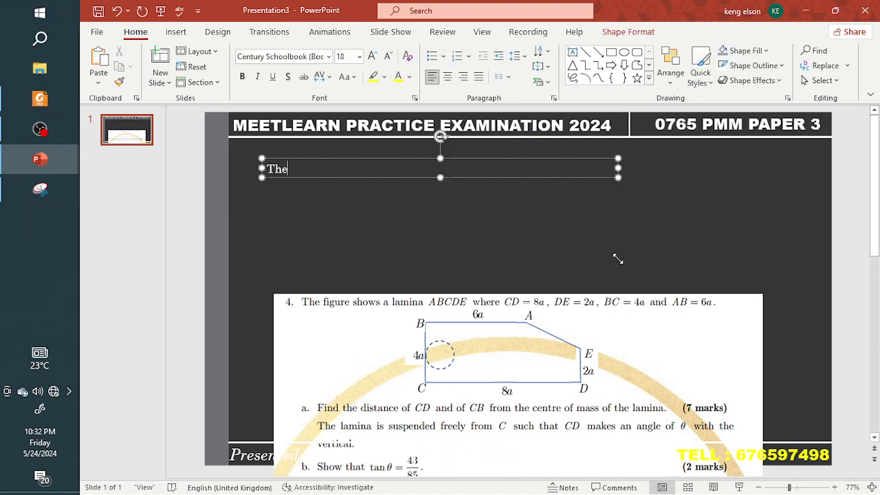
pyautogui.hotkey('ctrl', 'a')
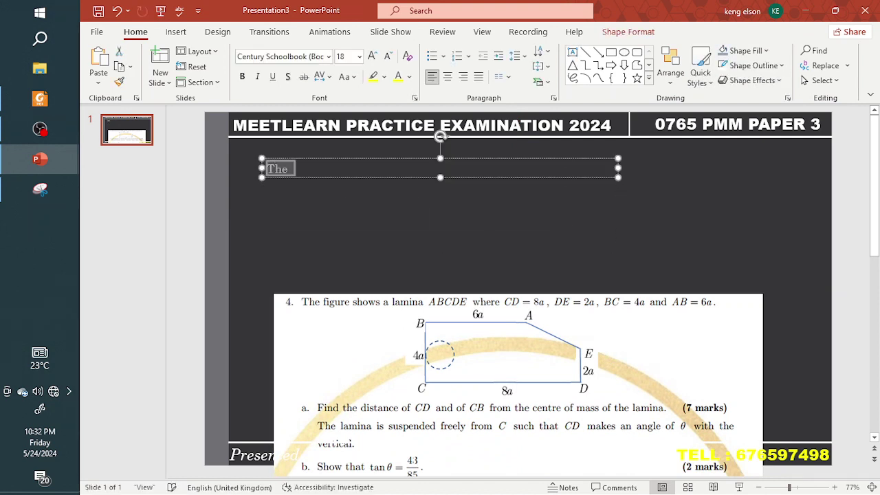
pyautogui.click(372, 56)
pyautogui.click(372, 56)
pyautogui.click(299, 172)
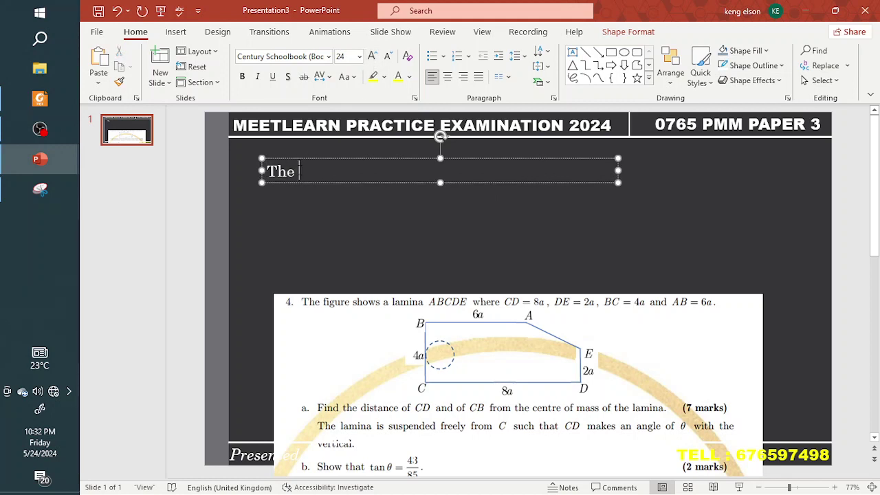
pyautogui.write('figure sh')
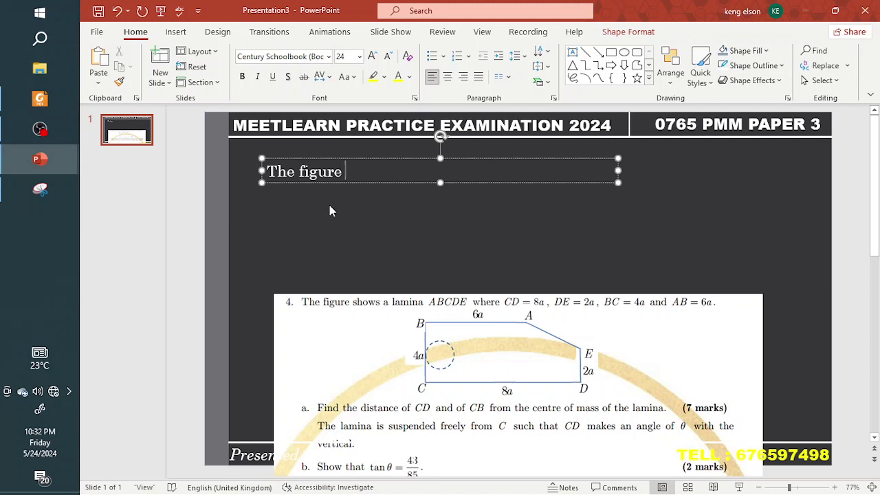
pyautogui.write('pws')
pyautogui.press('BackSpace')
pyautogui.press('BackSpace')
pyautogui.press('BackSpace')
pyautogui.write('o')
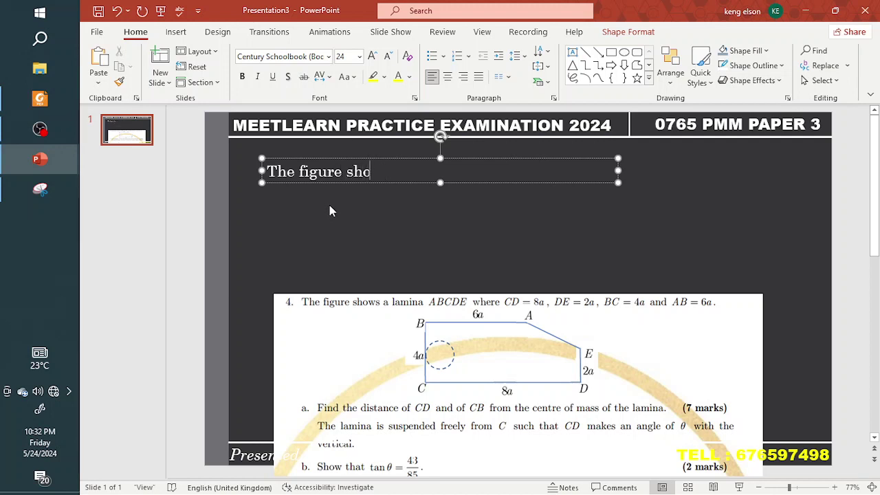
pyautogui.write('ws a lamina')
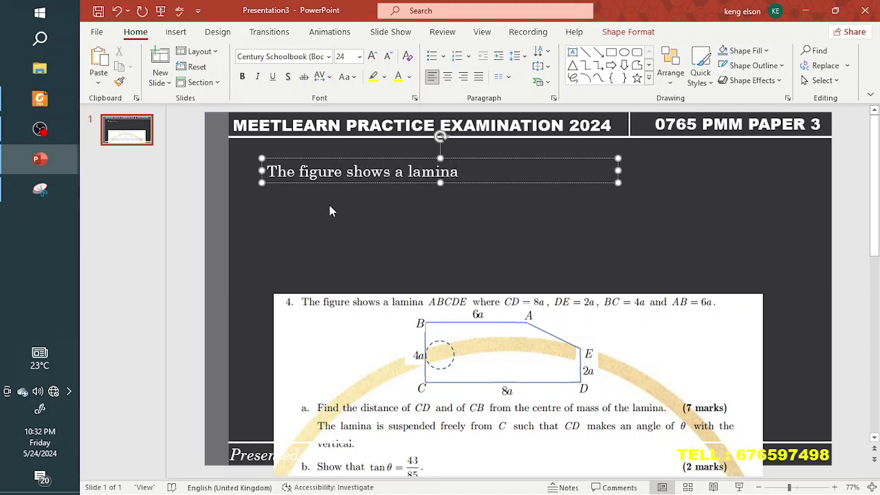
# - Insert the vertex name ABCDE as an equation, then continue with 'where'
pyautogui.hotkey('alt', '=')
pyautogui.write('AB')
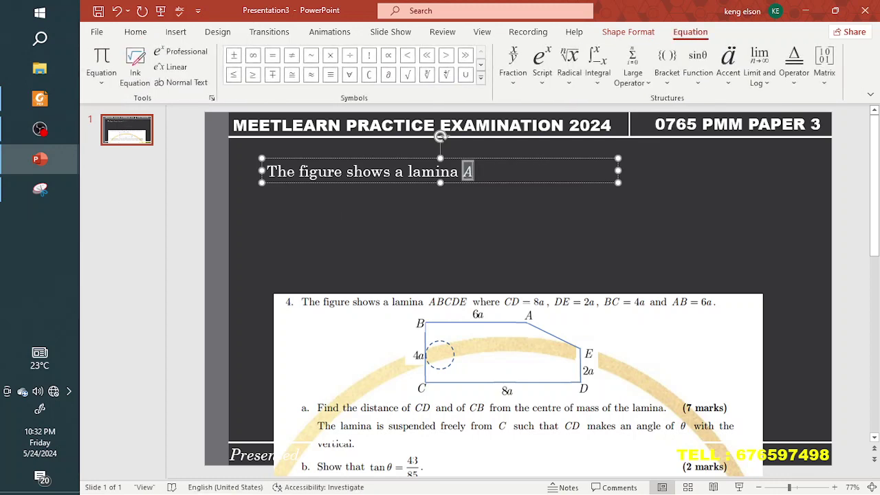
pyautogui.write('DE')
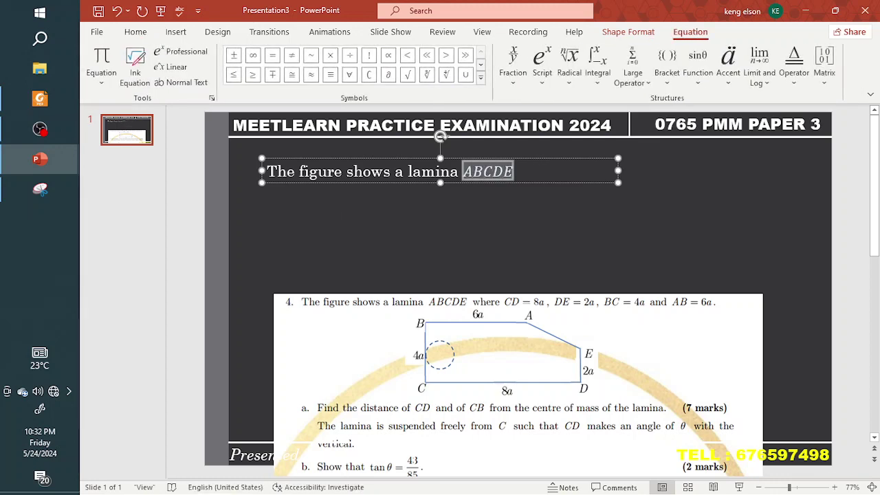
pyautogui.press('Right')
pyautogui.write('whe')
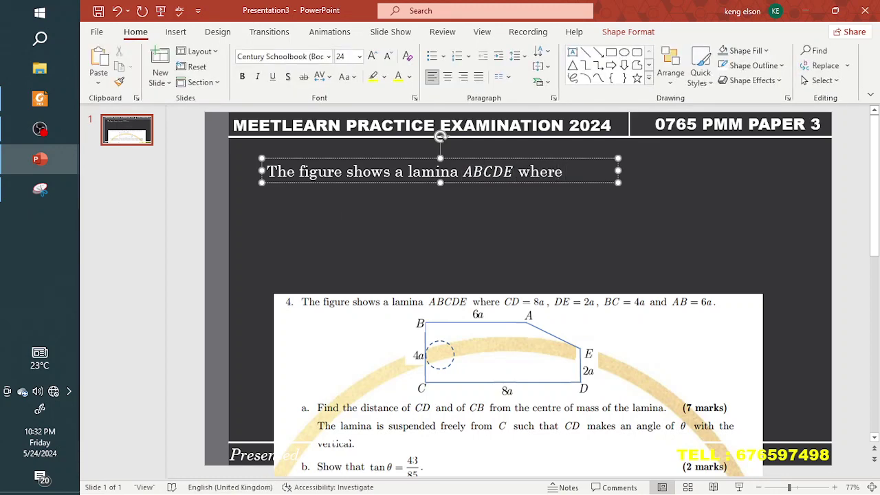
# - Add the equations CD = 8a and DE = 2a, separated by commas
pyautogui.hotkey('alt', '=')
pyautogui.write('CD = ')
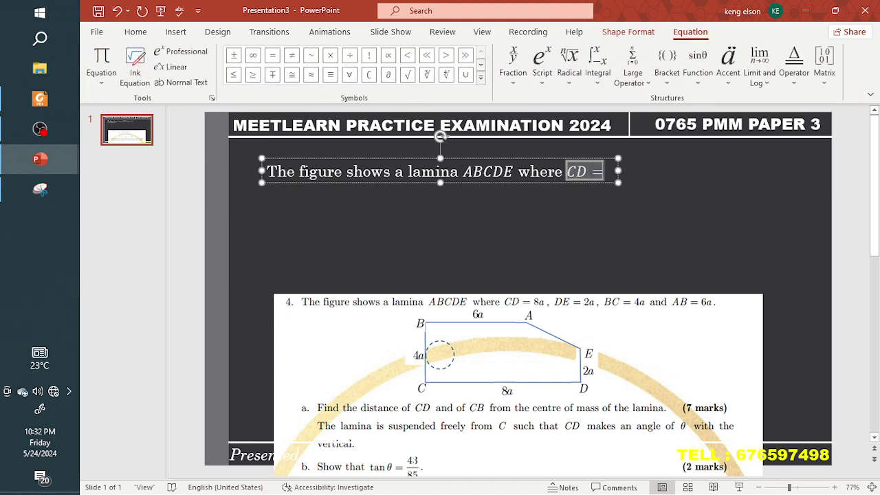
pyautogui.write('8a')
pyautogui.press('Right')
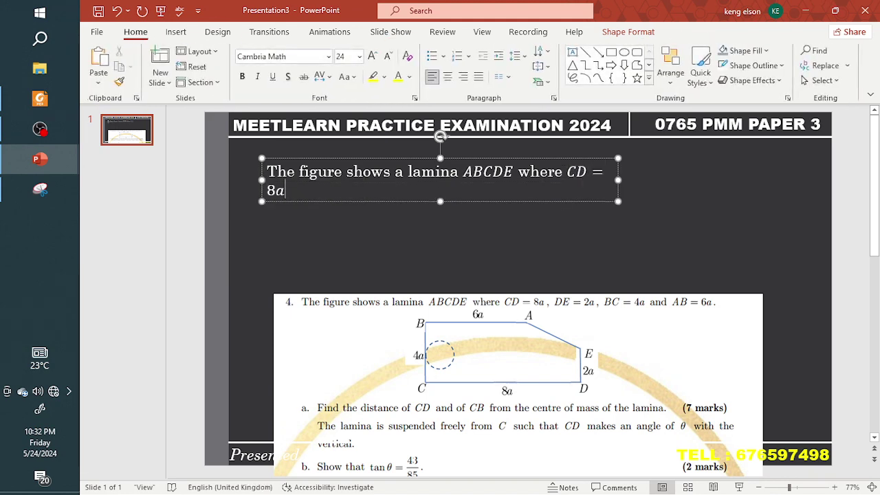
pyautogui.write(',')
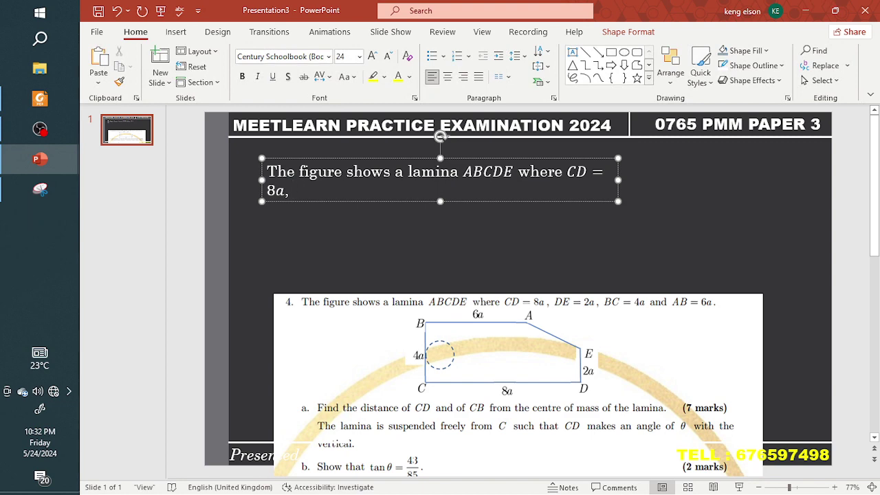
pyautogui.hotkey('alt', '=')
pyautogui.write('DE = ')
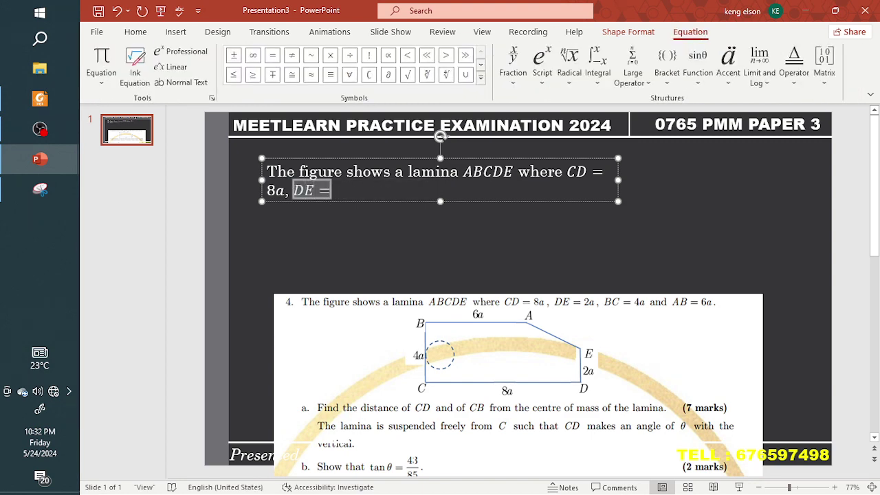
pyautogui.write('2a')
pyautogui.press('Right')
pyautogui.write(',')
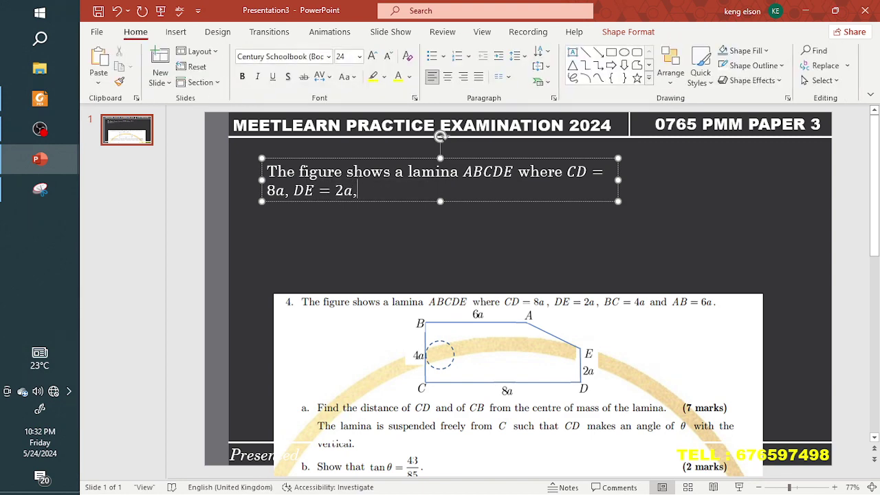
# - Finish the sentence with the equations BC = 4a and AB = 6a
pyautogui.hotkey('alt', '=')
pyautogui.write('BC = ')
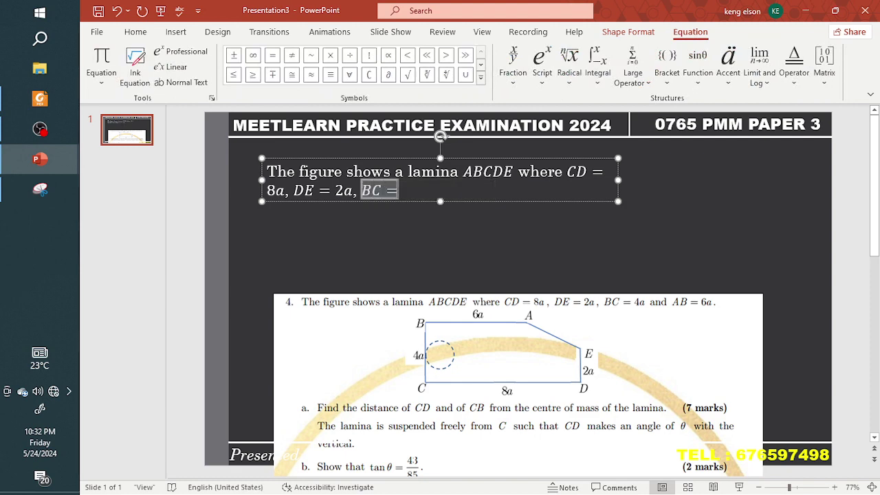
pyautogui.write('4a')
pyautogui.press('Right')
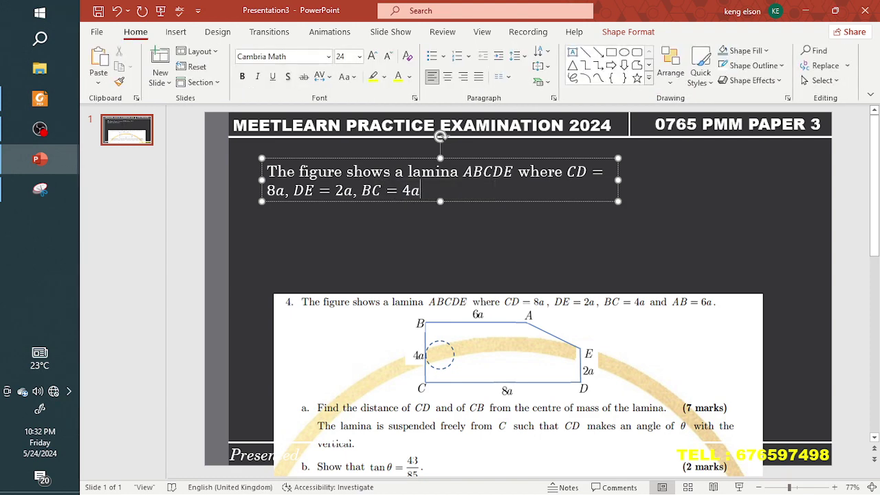
pyautogui.write('and')
pyautogui.hotkey('alt', '=')
pyautogui.write('AB')
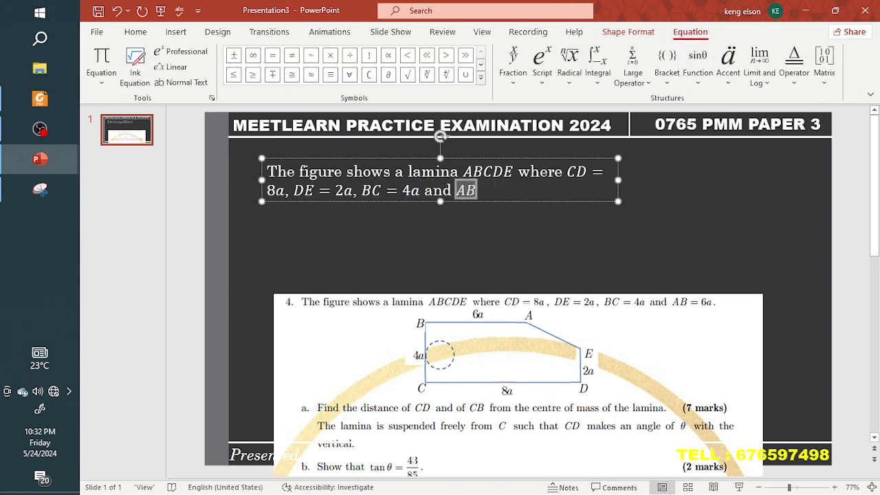
pyautogui.write(' = 6a')
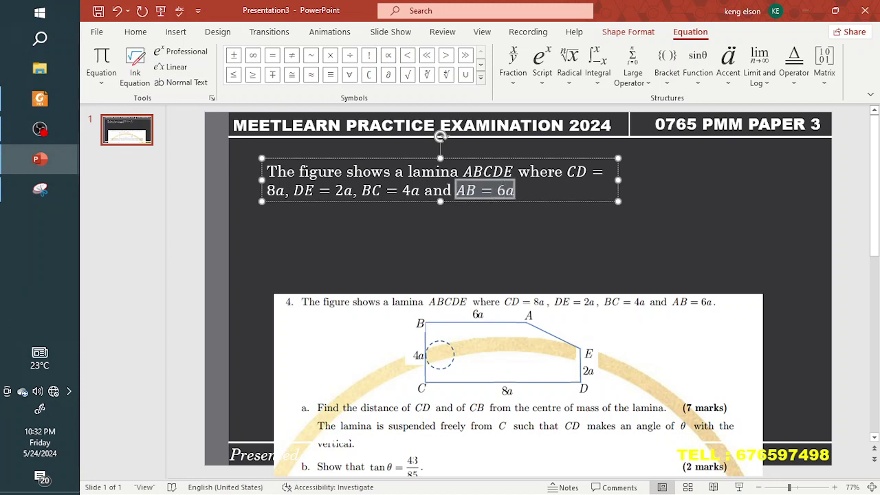
# - Widen the lamina sentence's box to one full line and move it under the header
pyautogui.moveTo(618, 179); pyautogui.dragTo(818, 179)
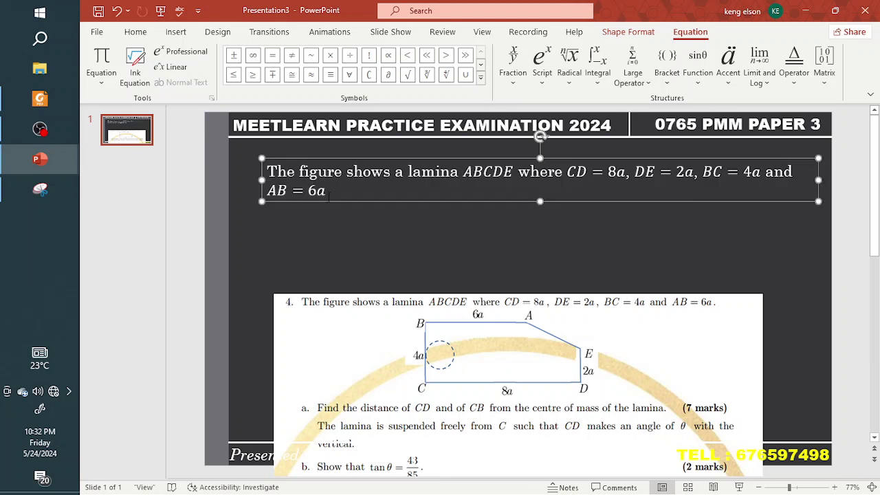
pyautogui.moveTo(265, 181); pyautogui.dragTo(227, 180)
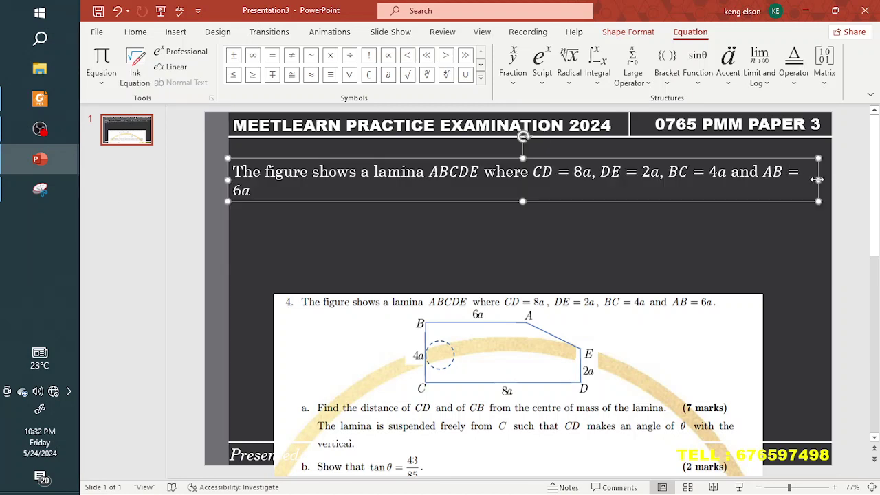
pyautogui.moveTo(819, 180); pyautogui.dragTo(831, 173)
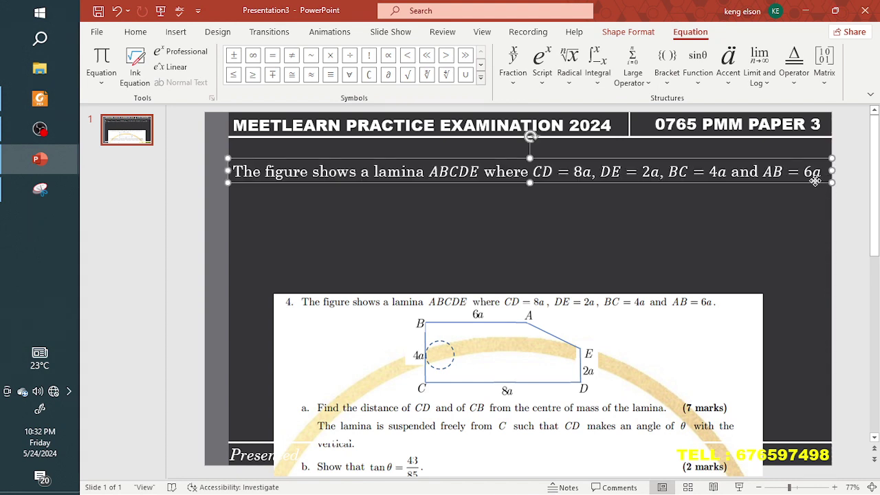
pyautogui.press('Escape')
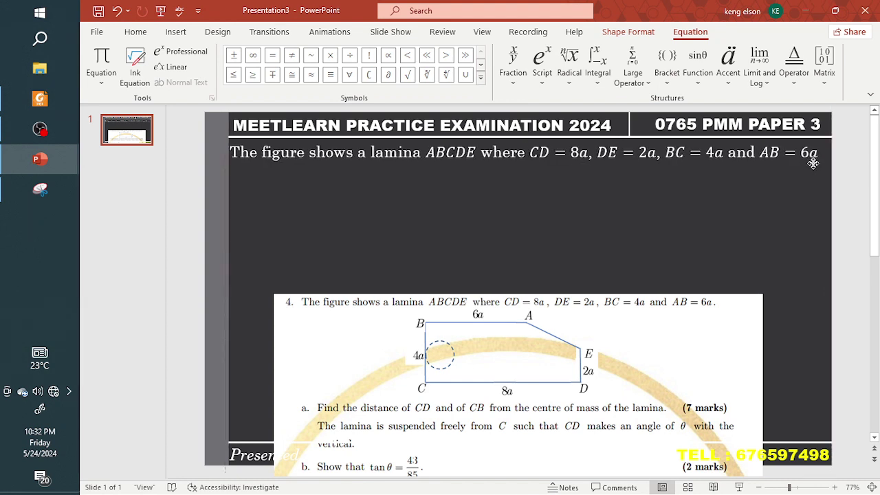
# - Shift the question picture slightly down the slide
pyautogui.click(814, 162)
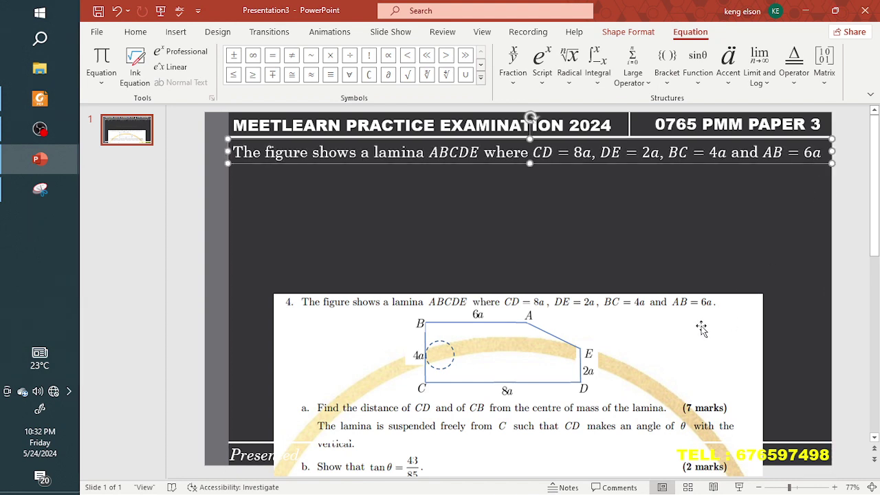
pyautogui.moveTo(678, 324); pyautogui.dragTo(678, 340)
pyautogui.click(614, 240)
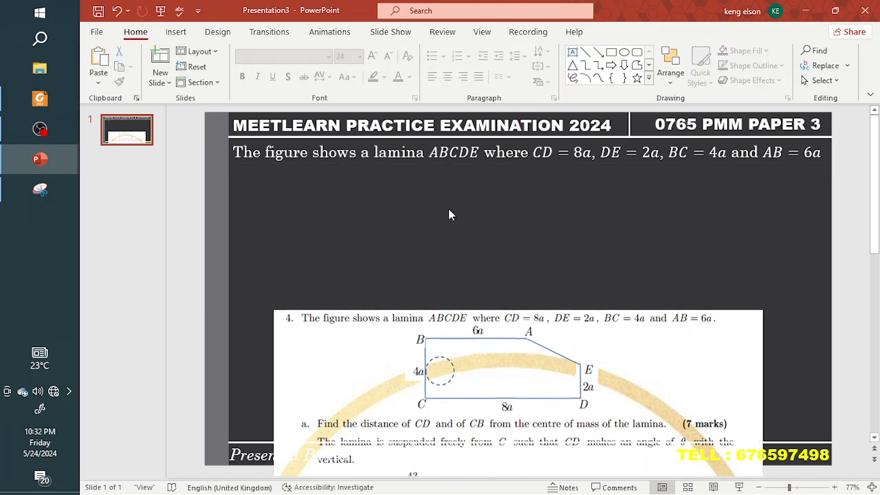
# - Draw a straight vertical line on the left of the slide, above the figure
pyautogui.click(175, 31)
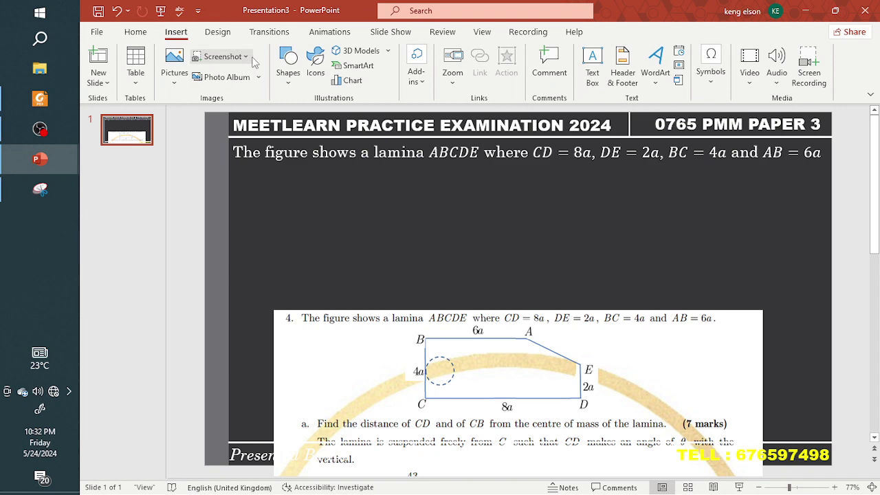
pyautogui.click(287, 76)
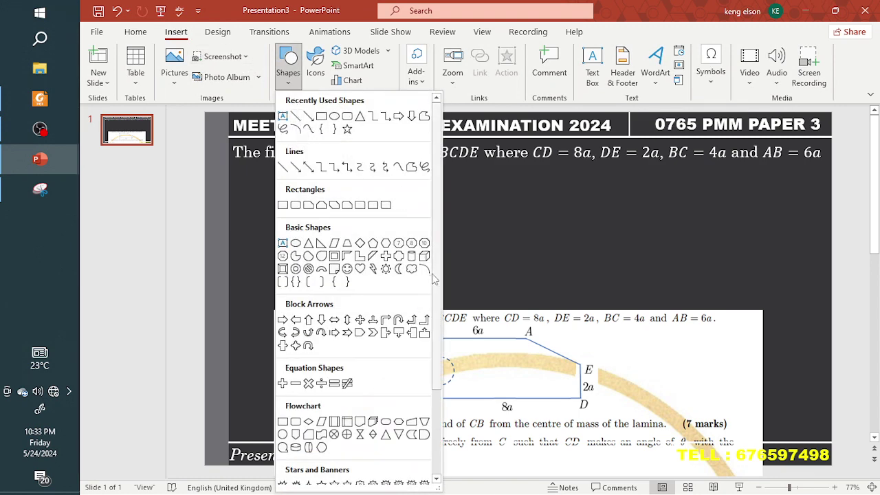
pyautogui.moveTo(438, 279); pyautogui.dragTo(441, 309)
pyautogui.click(288, 69)
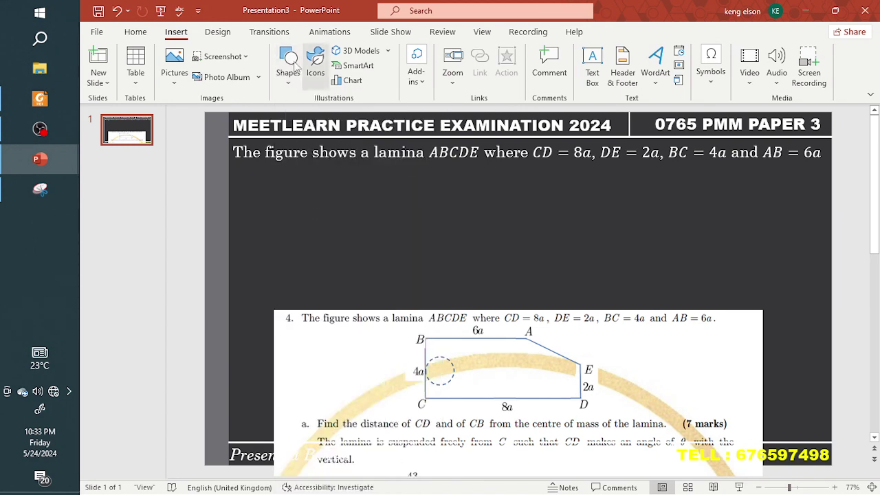
pyautogui.click(287, 69)
pyautogui.click(300, 116)
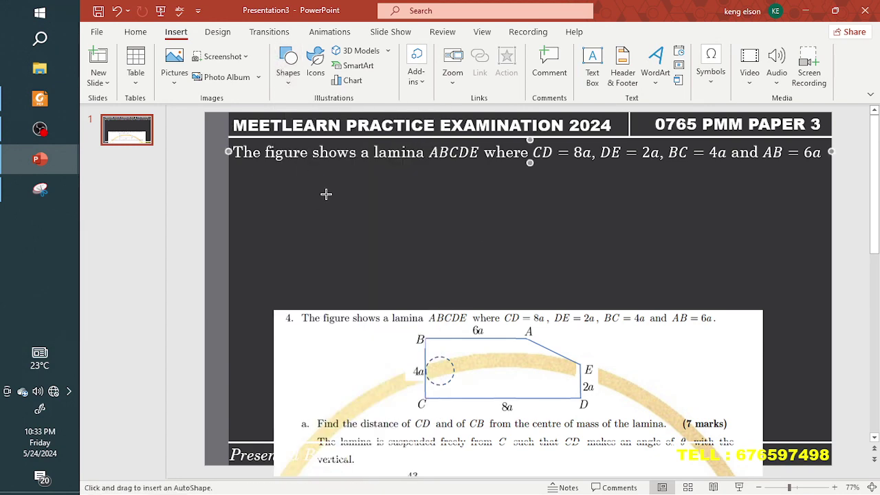
pyautogui.moveTo(325, 173); pyautogui.dragTo(324, 275)
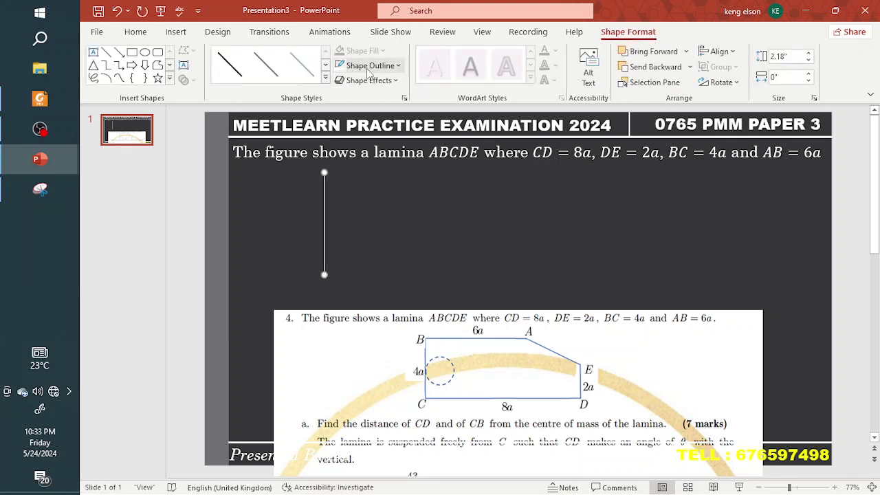
# - Give the line a 1½ pt outline weight and delete the stray diagonal line
pyautogui.click(399, 70)
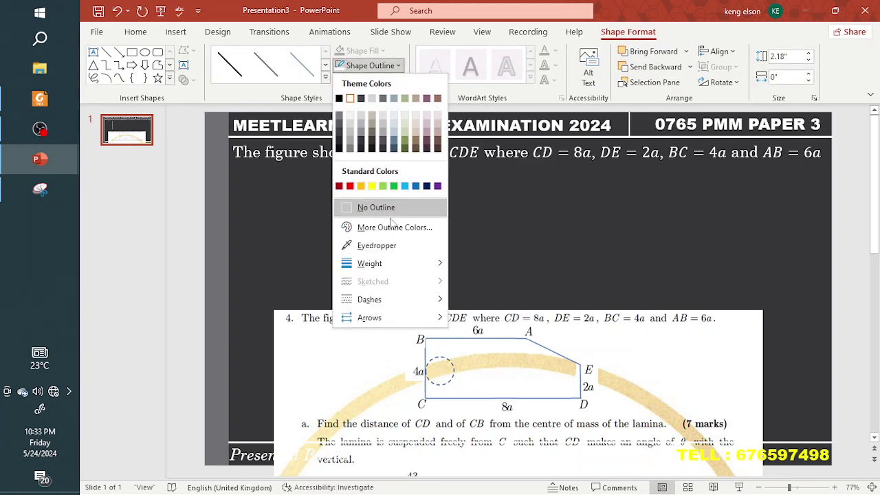
pyautogui.moveTo(391, 266)
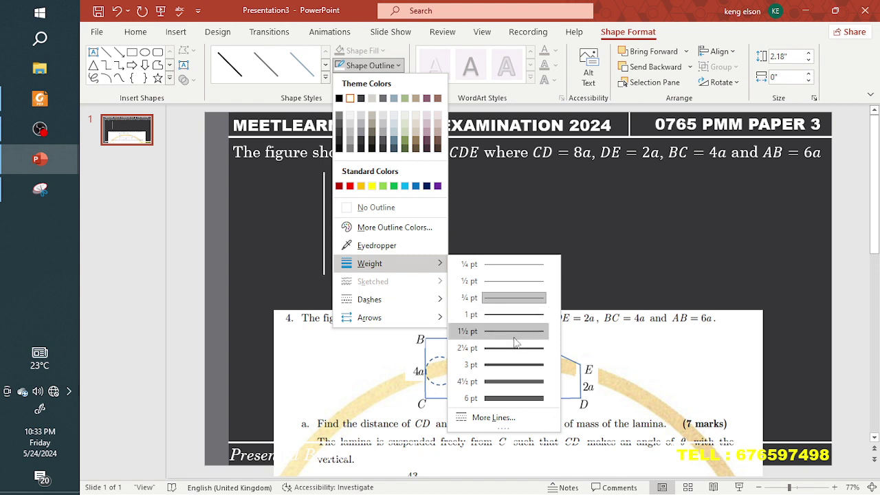
pyautogui.click(512, 334)
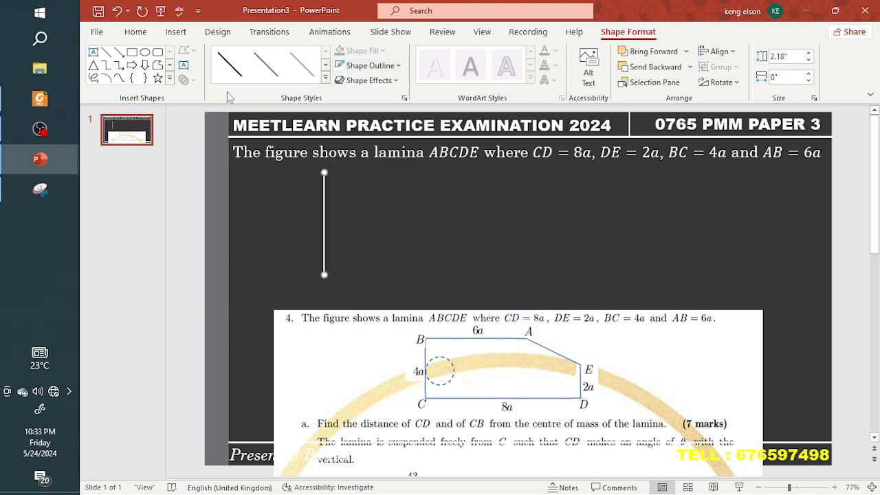
pyautogui.click(107, 53)
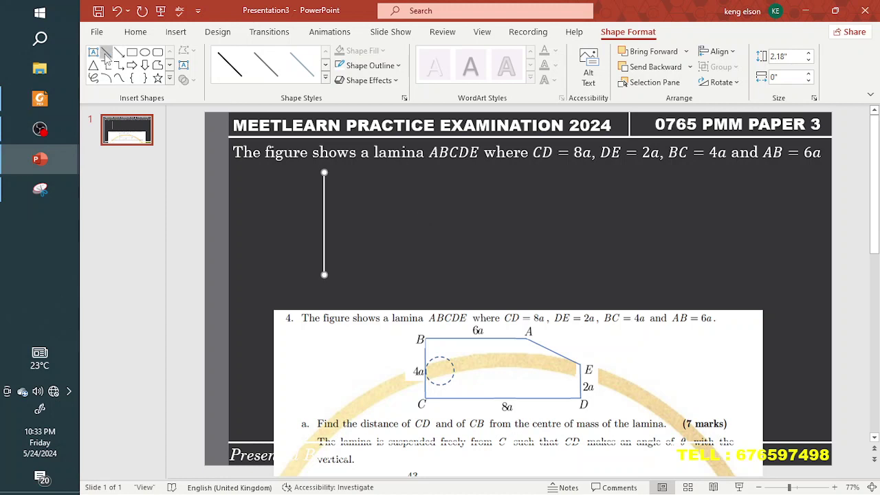
pyautogui.click(383, 213)
pyautogui.press('Delete')
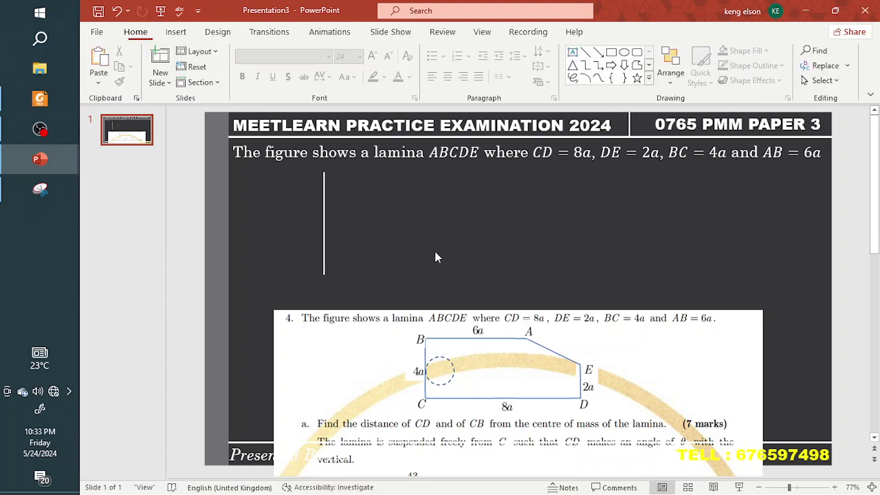
pyautogui.click(324, 244)
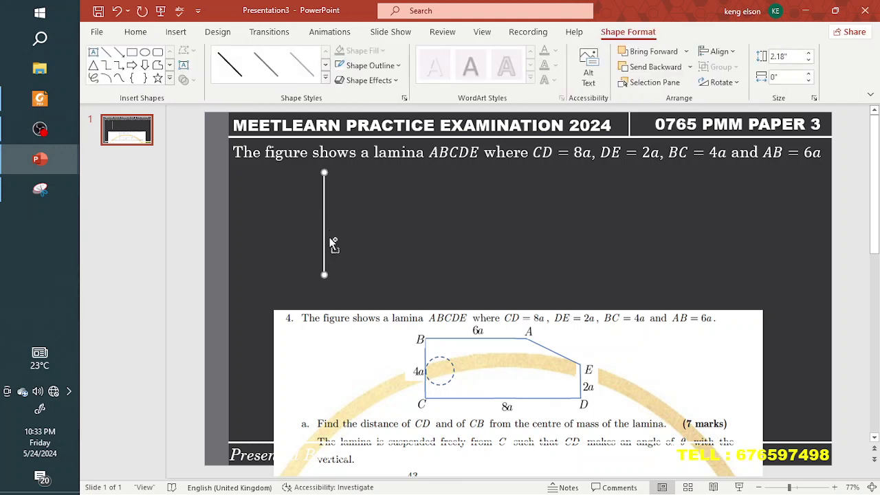
# - Duplicate the vertical line as a horizontal top edge about 4.2" wide
pyautogui.moveTo(331, 240); pyautogui.dragTo(374, 232)
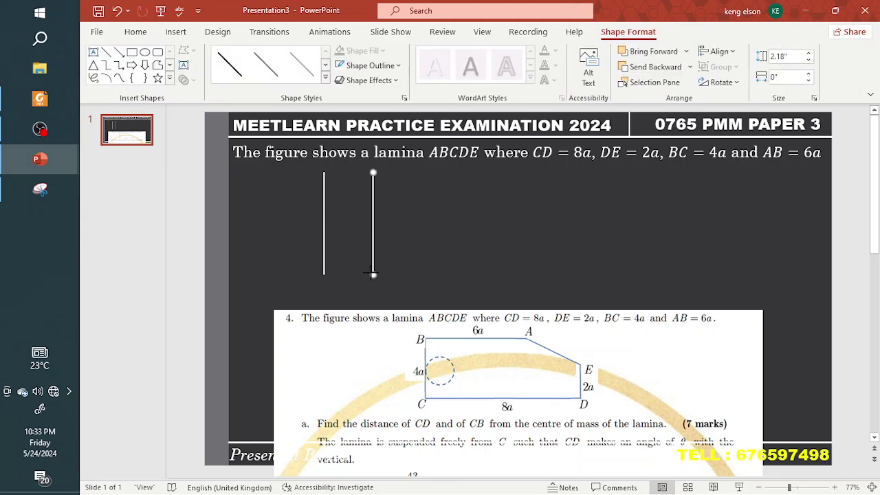
pyautogui.moveTo(373, 275); pyautogui.dragTo(517, 173)
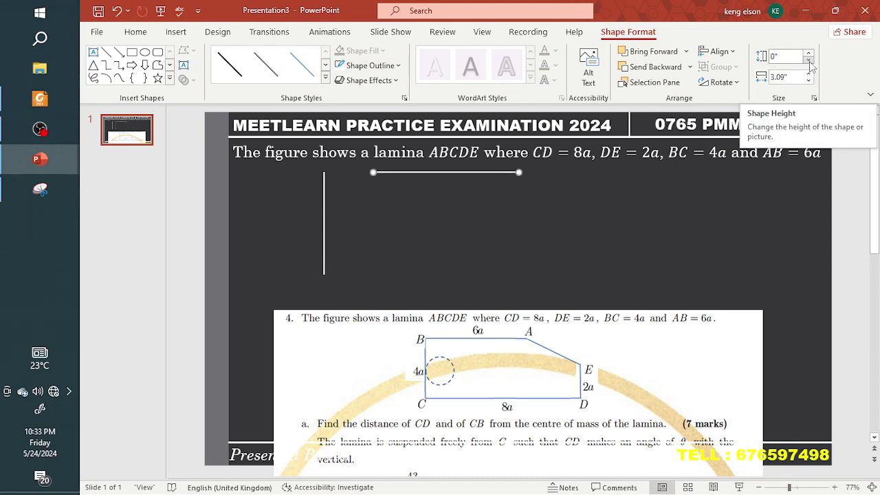
pyautogui.moveTo(496, 174); pyautogui.dragTo(447, 175)
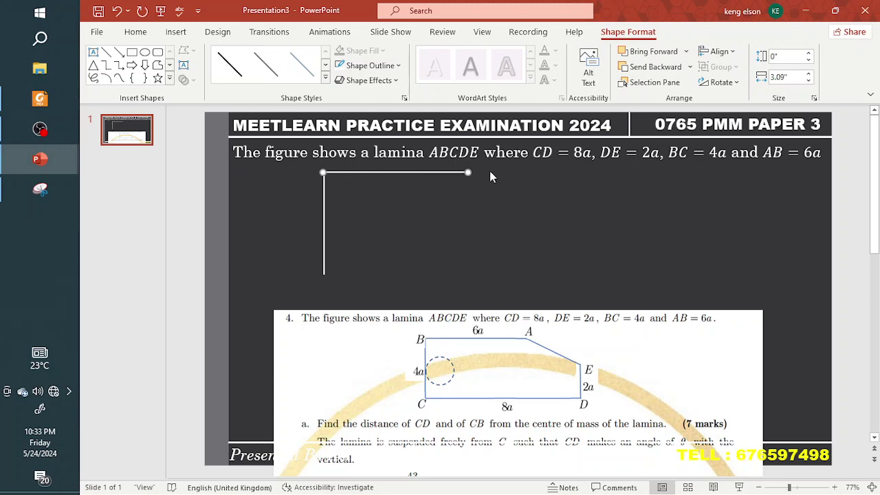
pyautogui.click(809, 74)
pyautogui.click(810, 74)
pyautogui.click(809, 74)
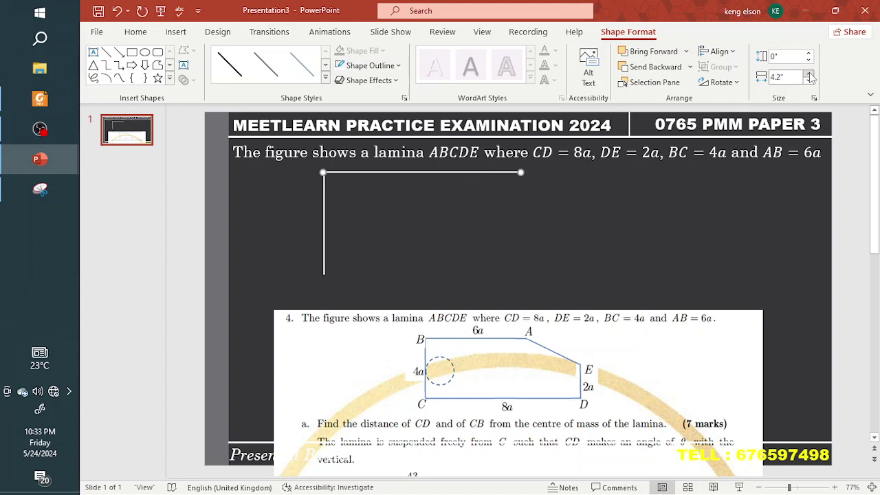
# - Fine-tune the left vertical line's height with the size spinner
pyautogui.click(324, 255)
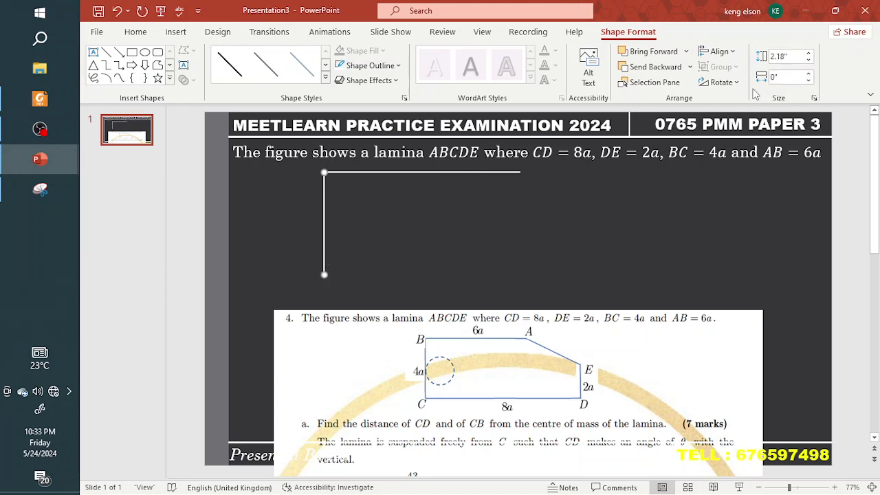
pyautogui.click(810, 60)
pyautogui.click(809, 59)
pyautogui.click(809, 59)
pyautogui.click(810, 60)
pyautogui.click(809, 60)
pyautogui.click(809, 59)
pyautogui.click(809, 54)
pyautogui.click(809, 54)
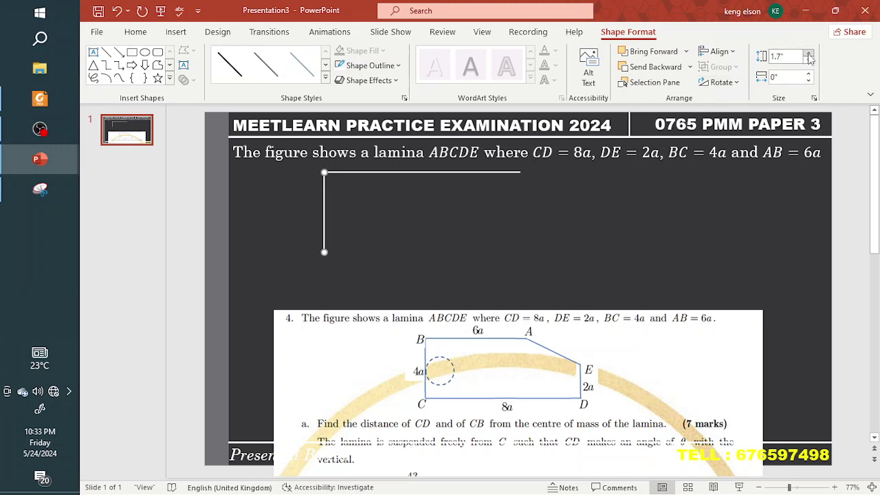
pyautogui.click(809, 55)
pyautogui.click(809, 54)
pyautogui.click(810, 55)
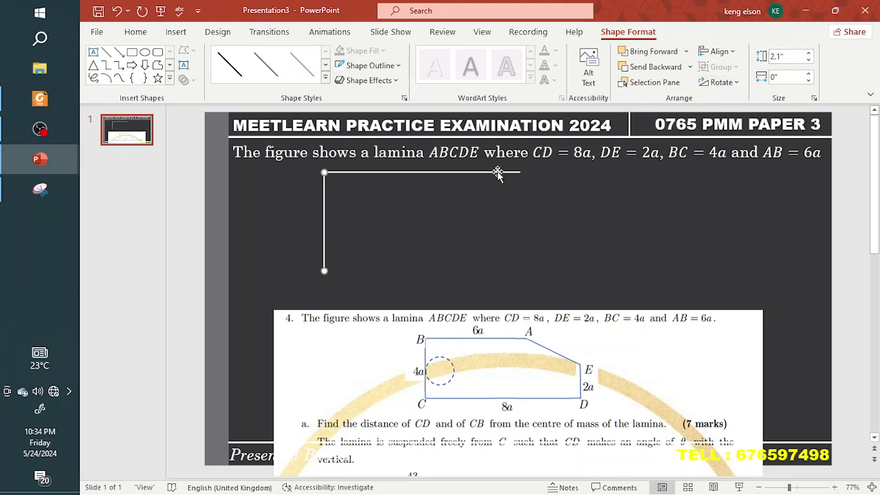
# - Copy the top line down to the vertical line's bottom as the longer bottom edge
pyautogui.click(498, 173)
pyautogui.moveTo(500, 177); pyautogui.dragTo(495, 264)
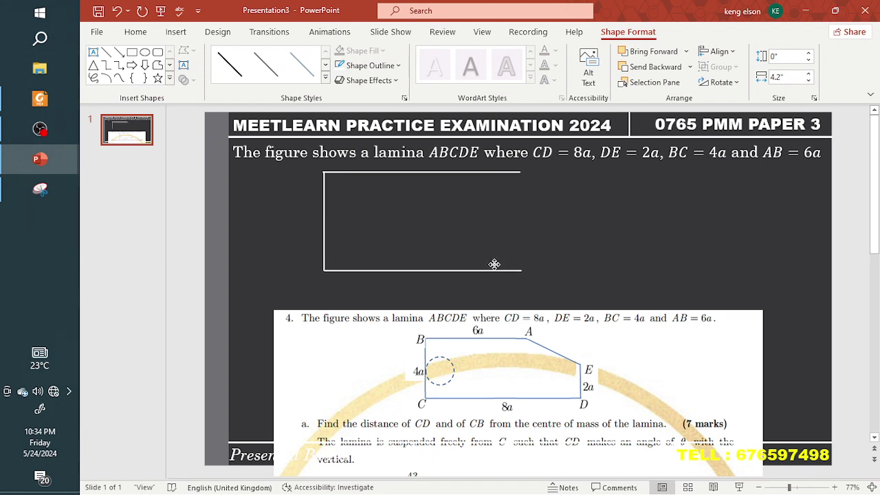
pyautogui.click(498, 174)
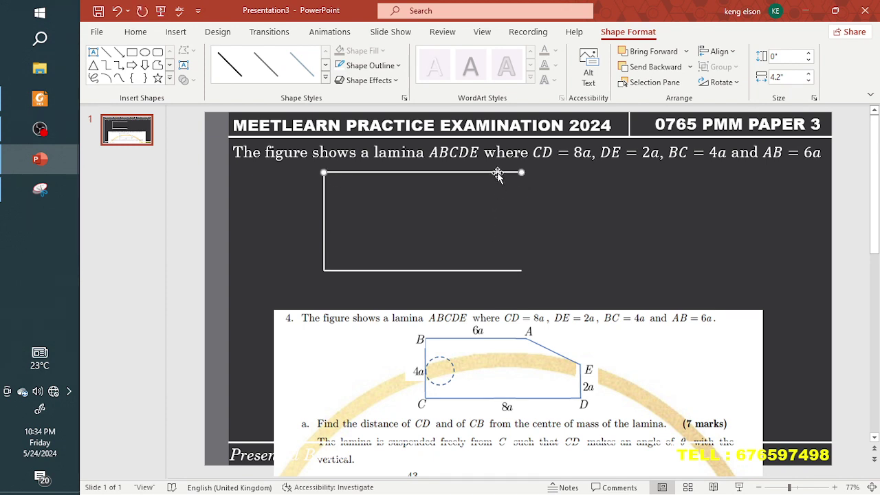
pyautogui.click(472, 220)
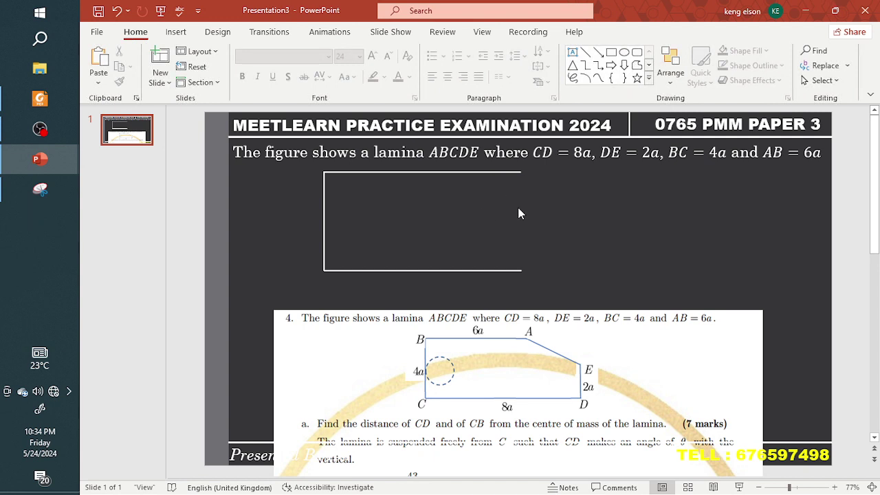
pyautogui.click(514, 270)
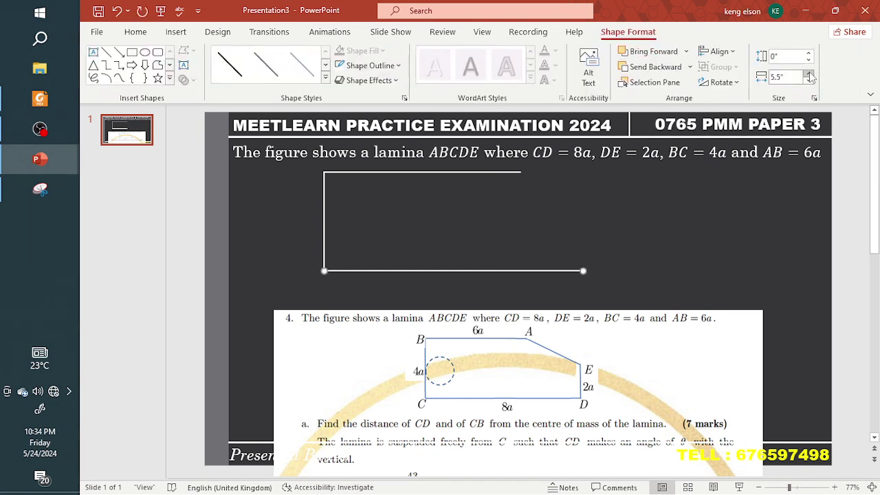
pyautogui.click(625, 235)
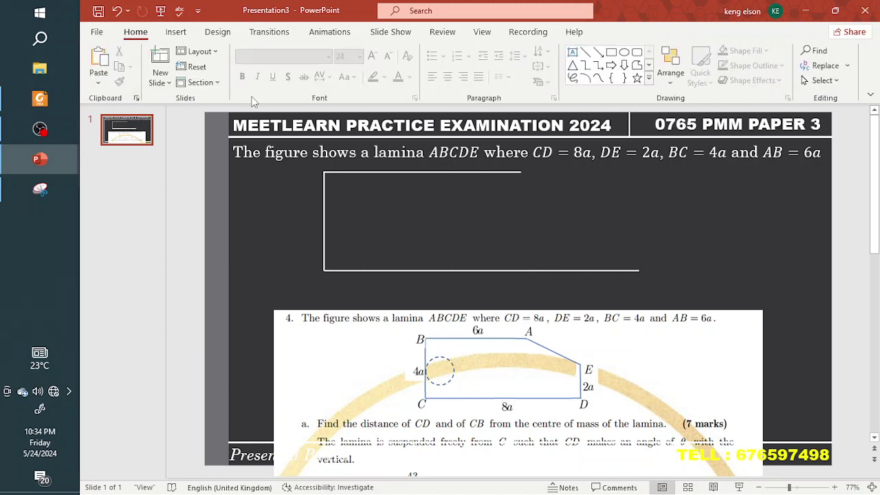
# - Copy the left vertical line to the bottom line's right end and shorten it
pyautogui.click(325, 209)
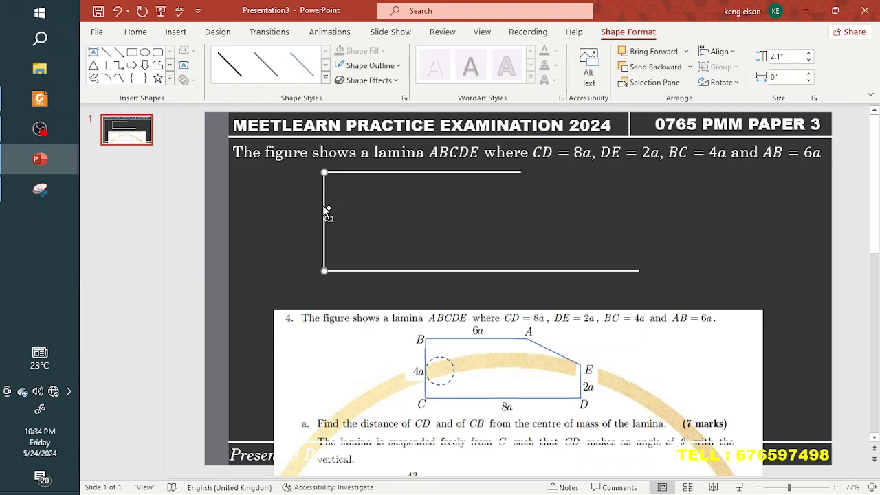
pyautogui.moveTo(330, 213); pyautogui.dragTo(639, 258)
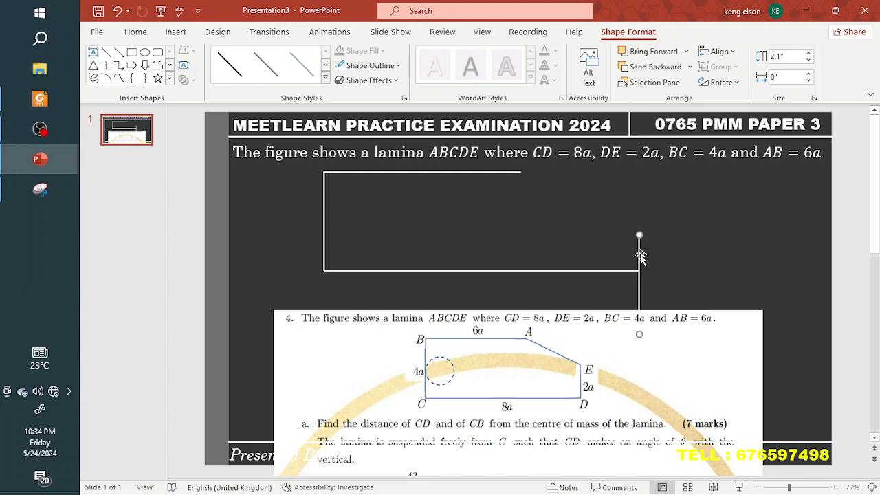
pyautogui.click(808, 62)
pyautogui.click(808, 62)
pyautogui.click(809, 62)
pyautogui.click(808, 61)
pyautogui.click(809, 61)
pyautogui.click(808, 62)
pyautogui.click(808, 61)
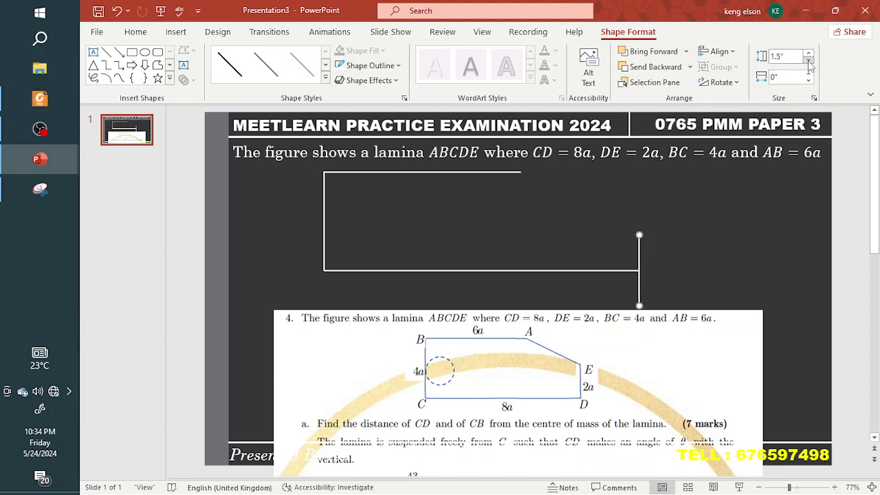
pyautogui.click(808, 62)
pyautogui.click(808, 61)
pyautogui.click(808, 61)
pyautogui.click(808, 61)
pyautogui.click(809, 61)
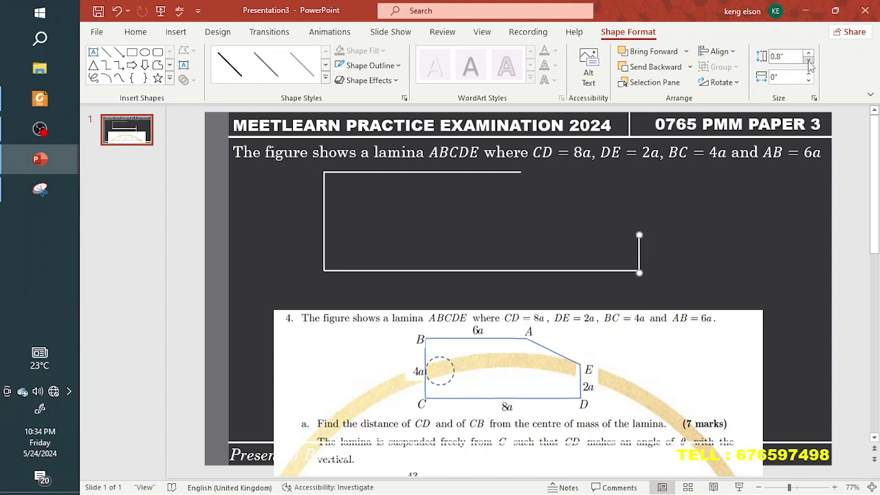
# - Undo an accidental shift and set the right vertical line's height to 1"
pyautogui.click(723, 227)
pyautogui.click(638, 258)
pyautogui.hotkey('ctrl', 'z')
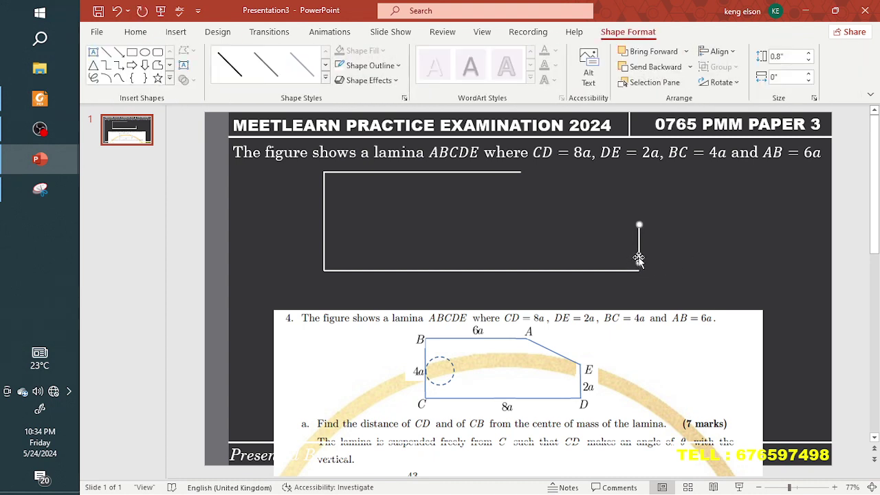
pyautogui.click(809, 53)
pyautogui.click(808, 52)
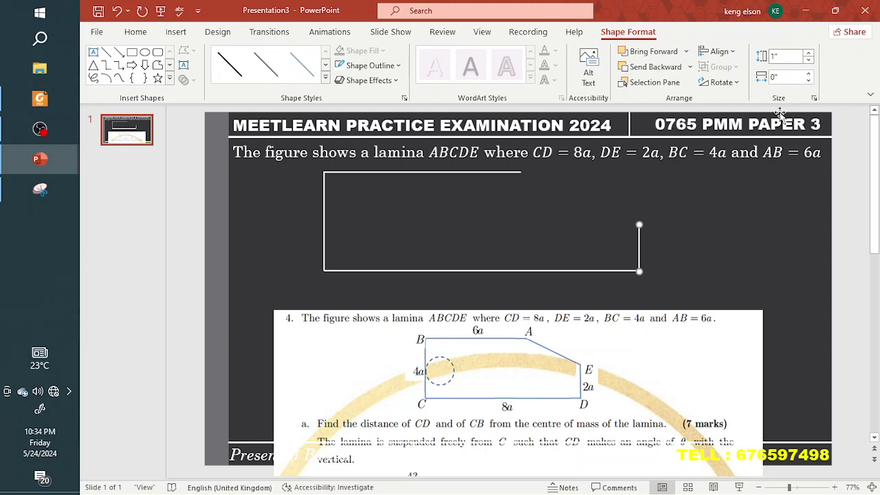
pyautogui.click(721, 211)
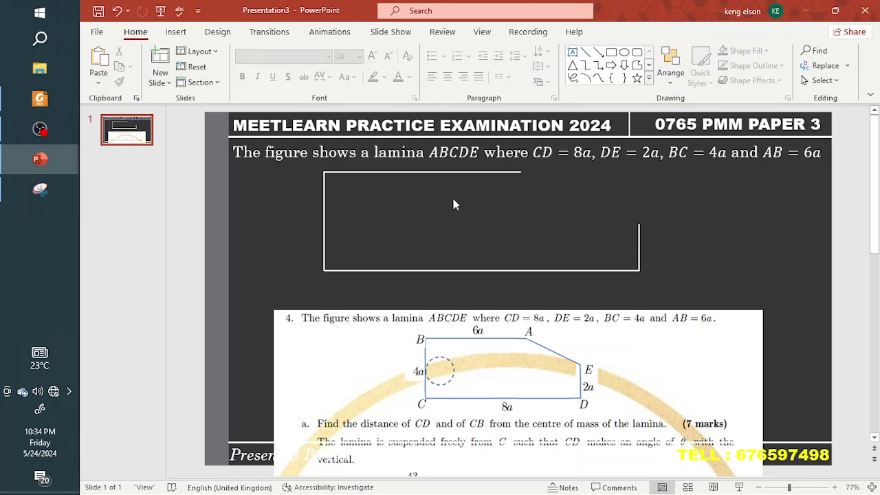
# - Paste a copy of the edge line and tilt it toward the short right edge
pyautogui.click(175, 31)
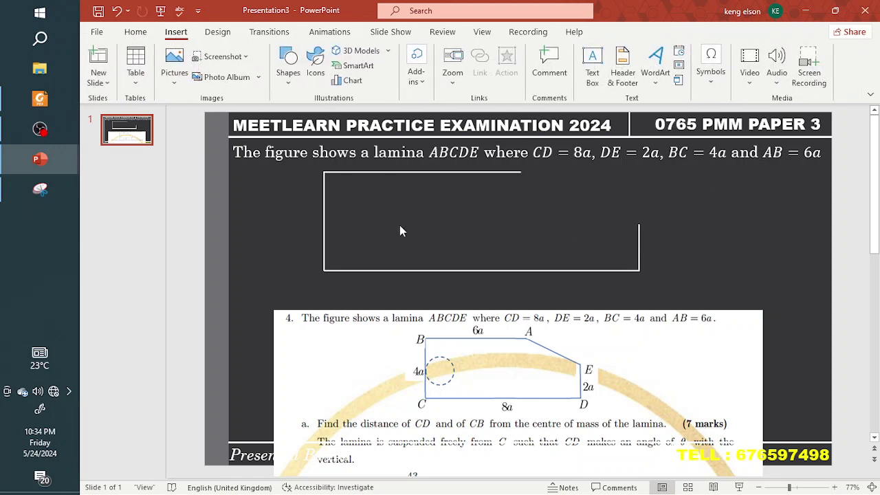
pyautogui.hotkey('ctrl', 'v')
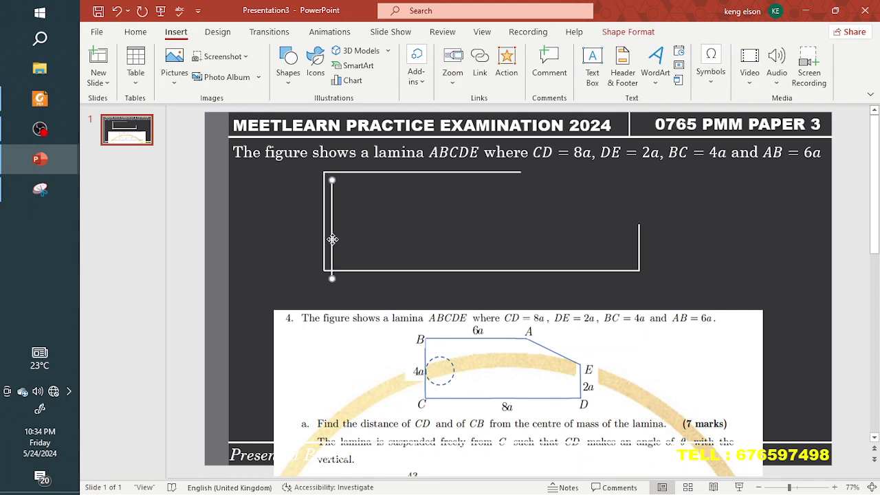
pyautogui.moveTo(330, 238); pyautogui.dragTo(589, 248)
pyautogui.moveTo(587, 189); pyautogui.dragTo(542, 187)
pyautogui.moveTo(609, 235); pyautogui.dragTo(639, 223)
pyautogui.click(696, 238)
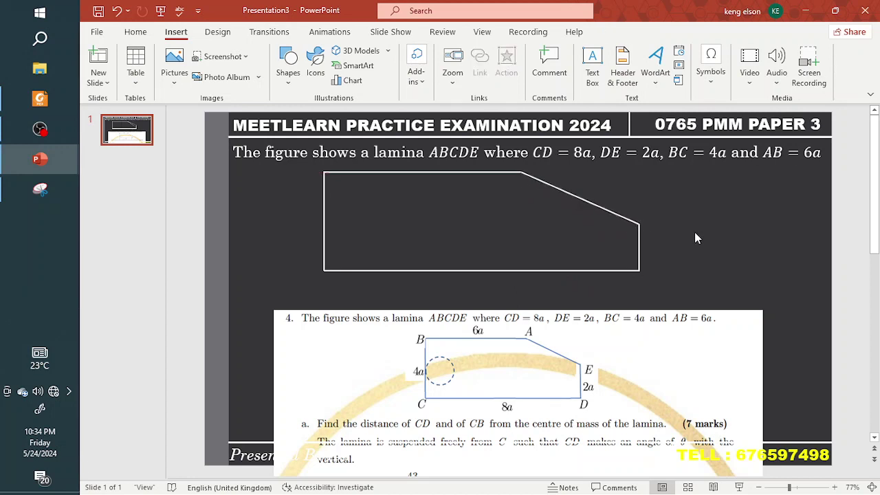
# - Snap the slanted line's upper endpoint onto the top edge's right end
pyautogui.click(556, 187)
pyautogui.moveTo(522, 174); pyautogui.dragTo(521, 173)
pyautogui.click(528, 223)
pyautogui.click(581, 199)
pyautogui.click(534, 232)
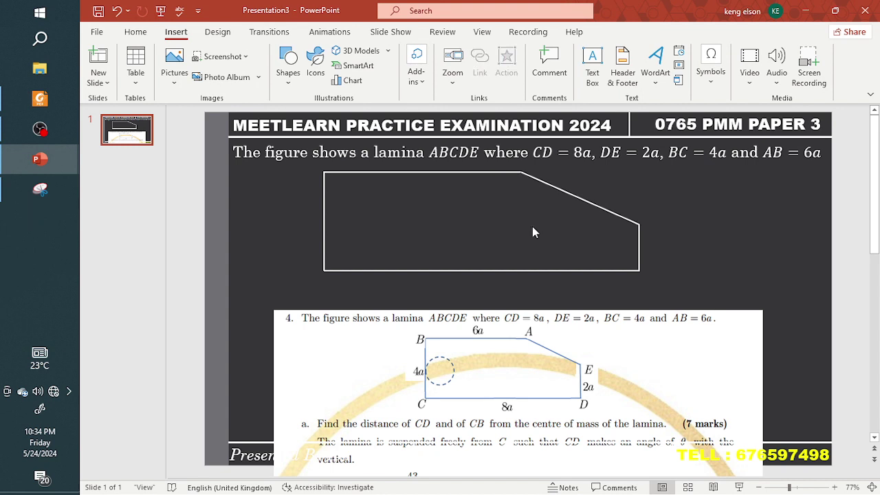
pyautogui.click(553, 188)
pyautogui.moveTo(521, 172); pyautogui.dragTo(521, 173)
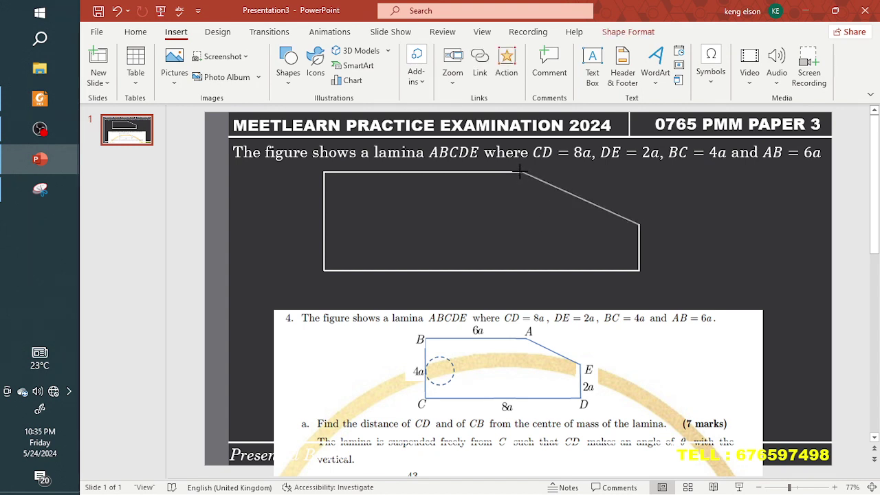
pyautogui.click(520, 173)
pyautogui.moveTo(520, 173); pyautogui.dragTo(520, 173)
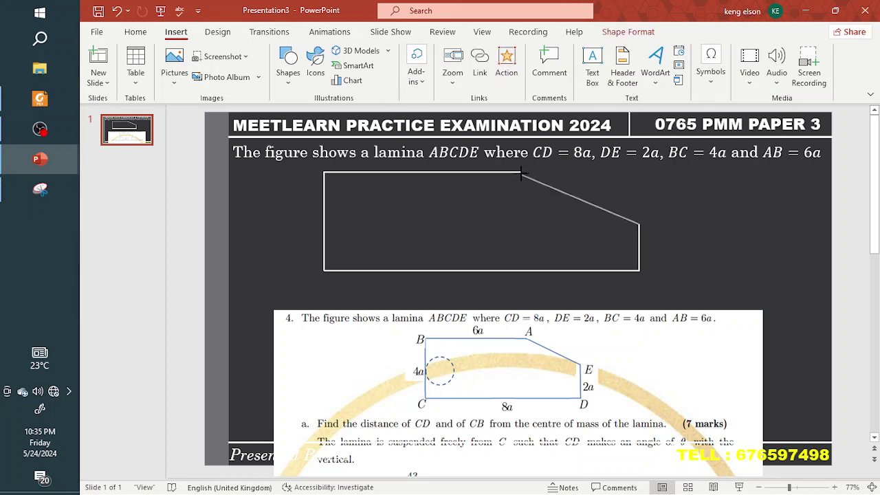
pyautogui.click(527, 214)
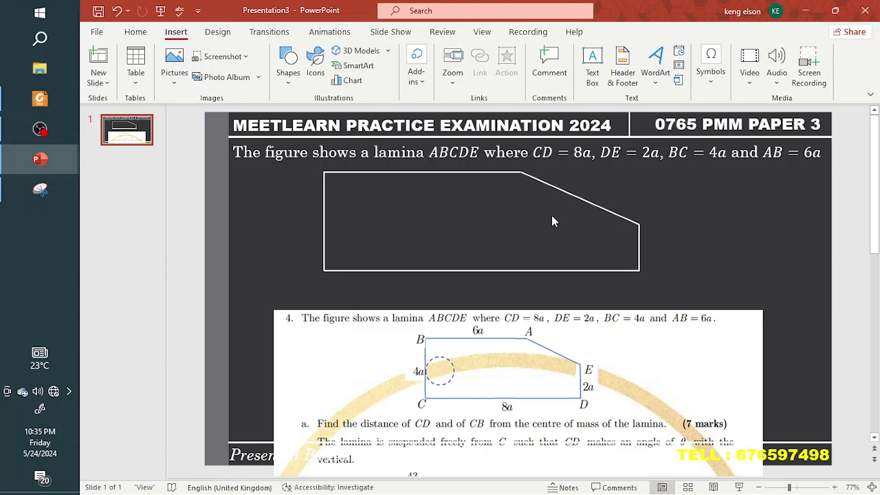
# - Select the top, slanted and left edges of the lamina together
pyautogui.click(453, 174)
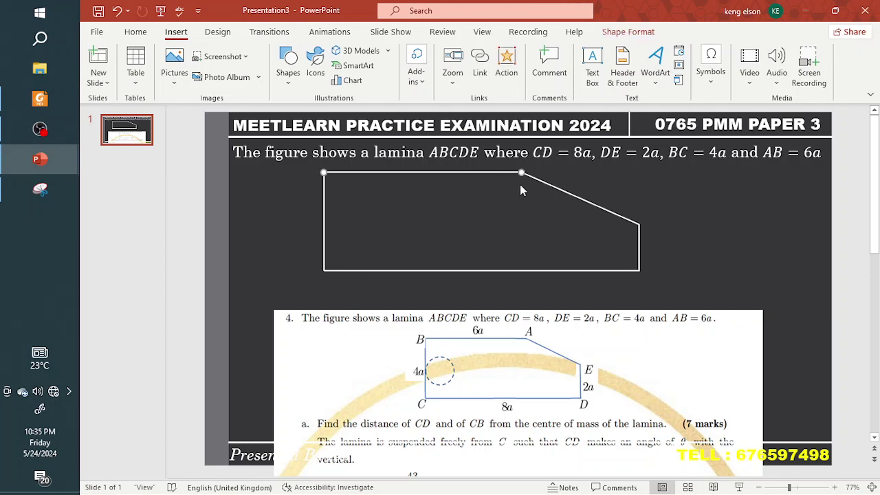
pyautogui.keyDown('shift'); pyautogui.click(563, 197); pyautogui.keyUp('shift')
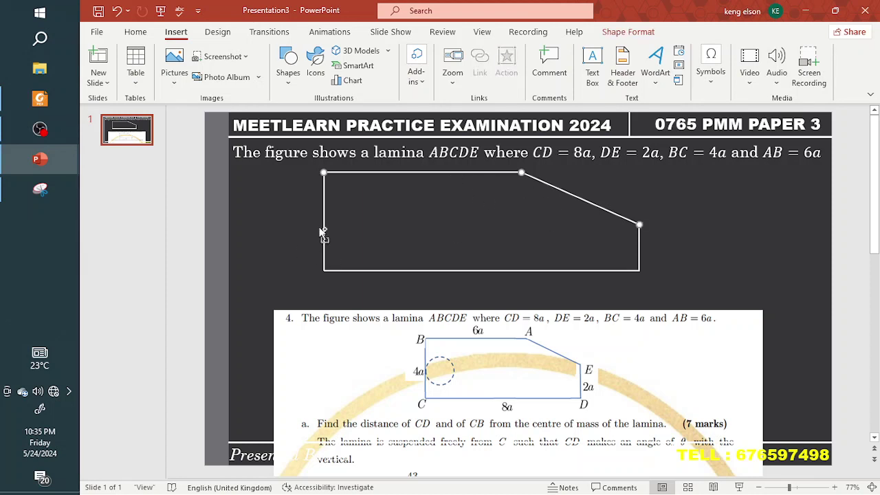
pyautogui.keyDown('shift'); pyautogui.click(330, 231); pyautogui.keyUp('shift')
# - Group the lamina edges into one shape and shift it right and down
pyautogui.rightClick(639, 245)
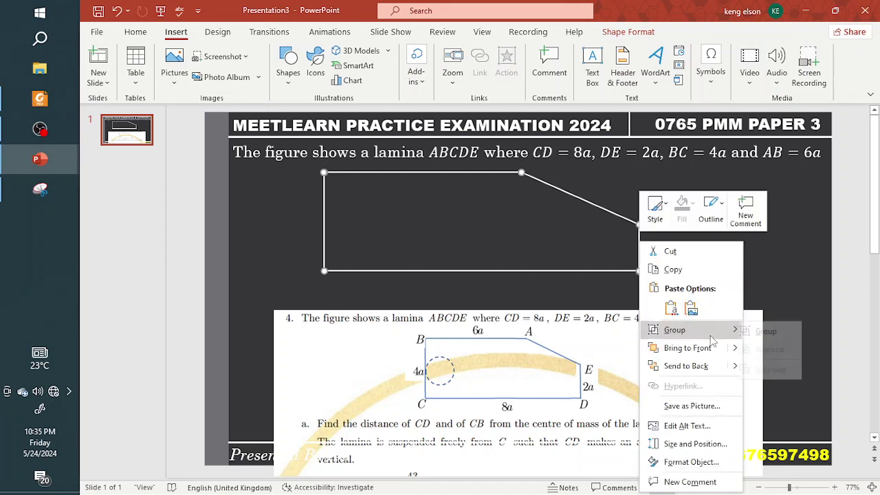
pyautogui.moveTo(678, 331)
pyautogui.click(793, 338)
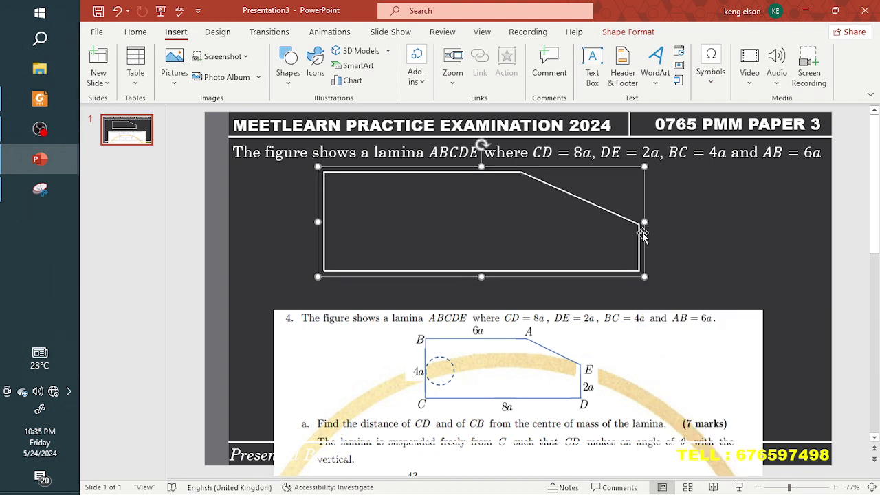
pyautogui.moveTo(640, 231); pyautogui.dragTo(672, 242)
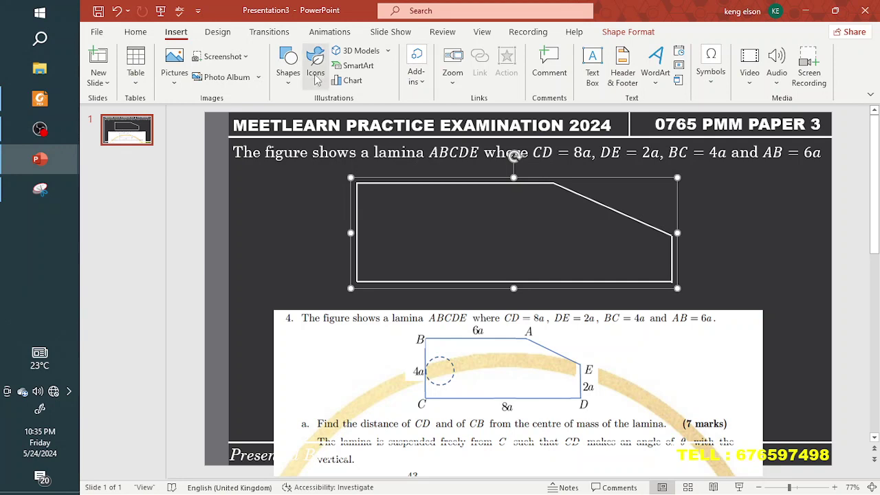
# - Draw a small circle inside the lamina's left edge with no fill
pyautogui.click(289, 72)
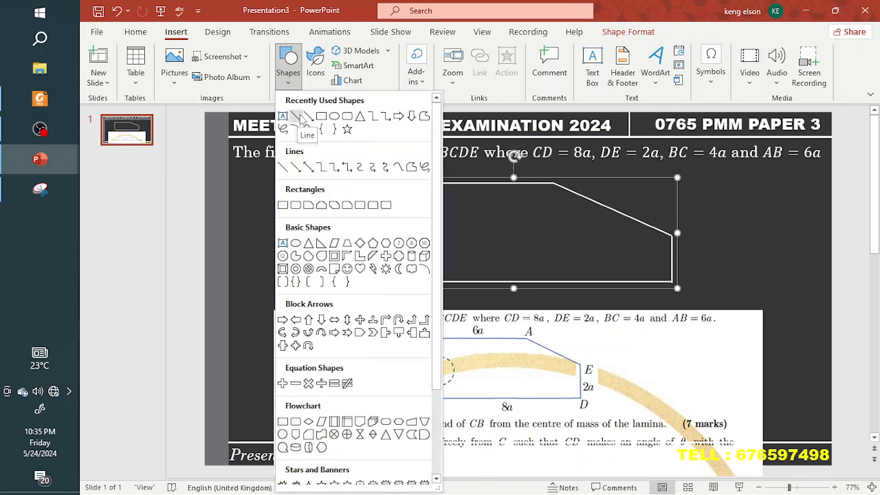
pyautogui.click(326, 117)
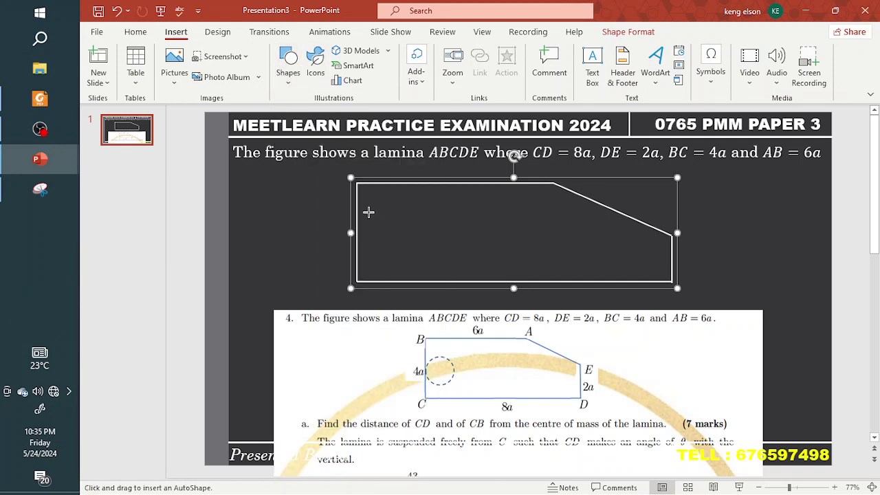
pyautogui.moveTo(379, 236); pyautogui.dragTo(398, 254)
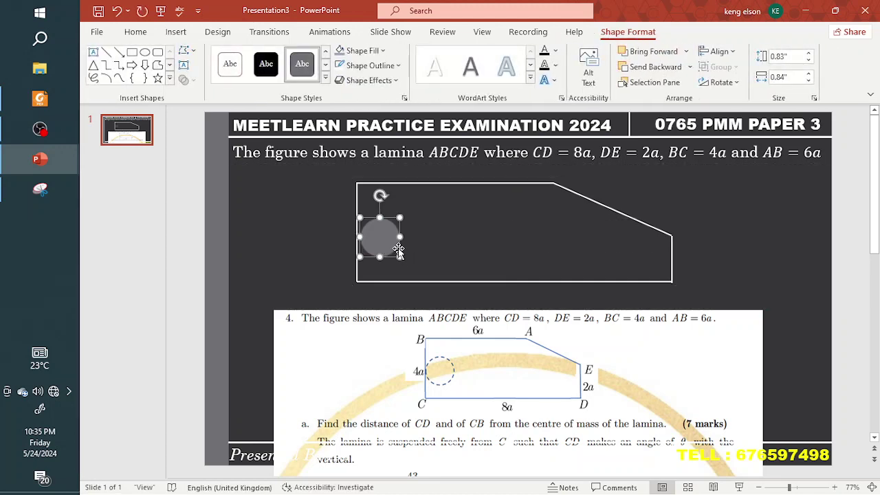
pyautogui.click(361, 51)
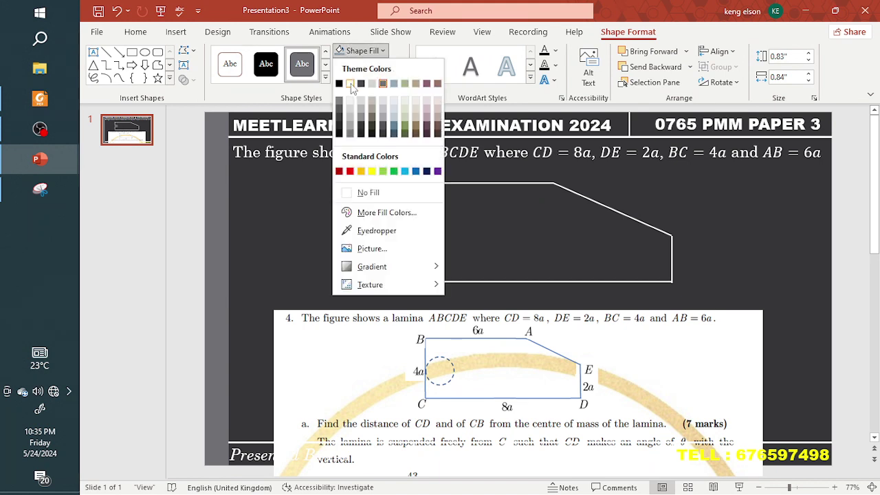
pyautogui.click(370, 193)
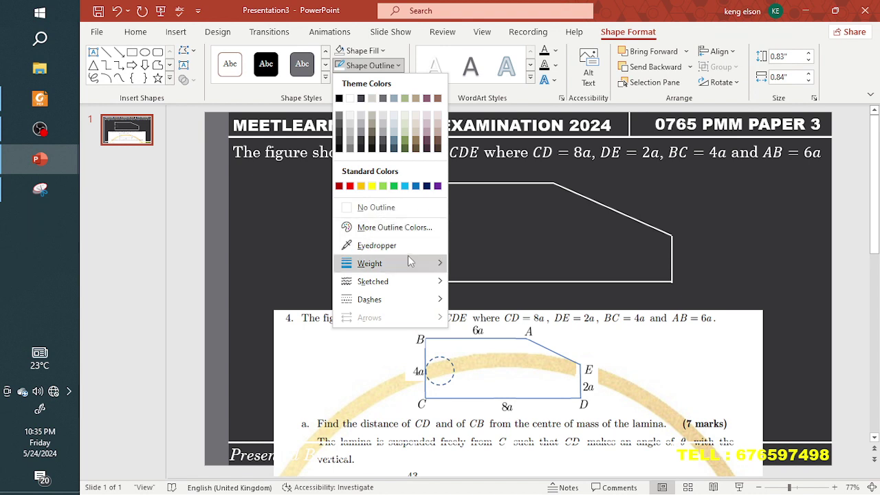
# - Make the circle's outline white, 2¼ pt and dashed
pyautogui.moveTo(409, 262)
pyautogui.click(501, 349)
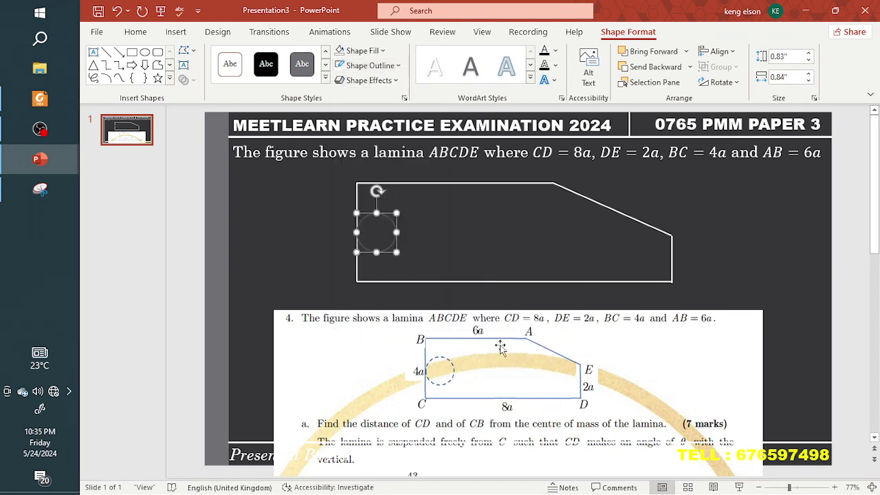
pyautogui.click(375, 66)
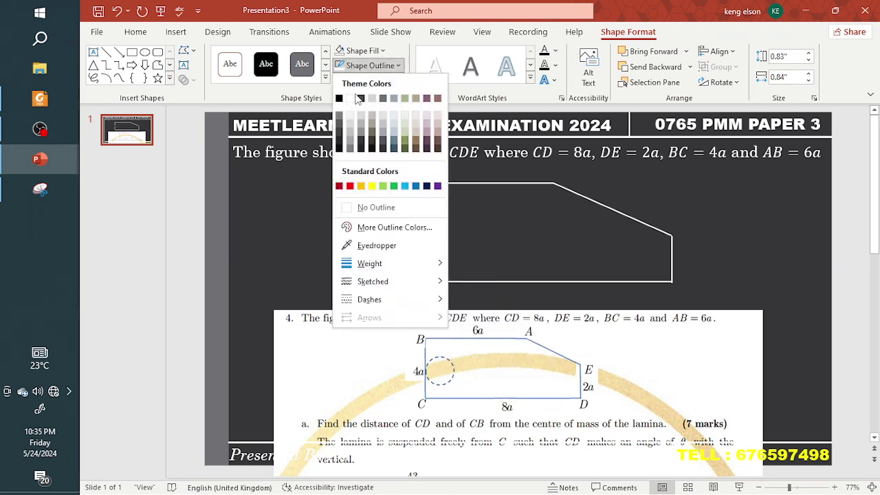
pyautogui.click(350, 99)
pyautogui.click(366, 66)
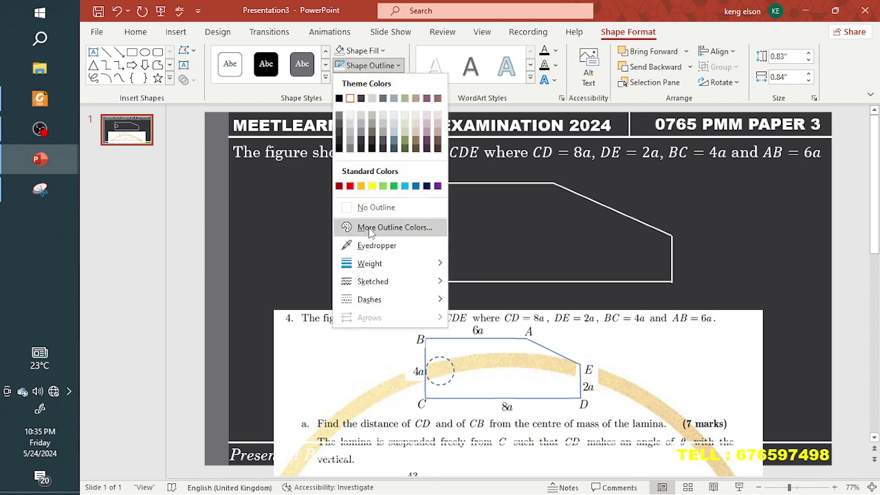
pyautogui.moveTo(377, 301)
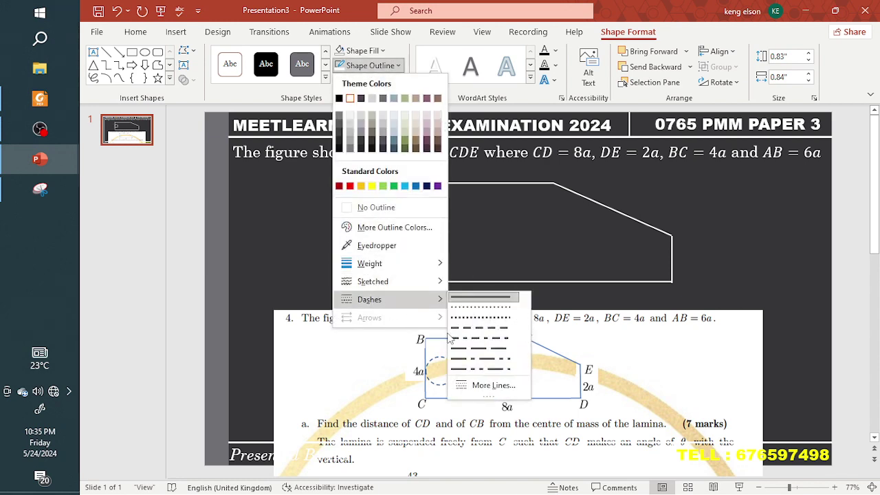
pyautogui.click(473, 328)
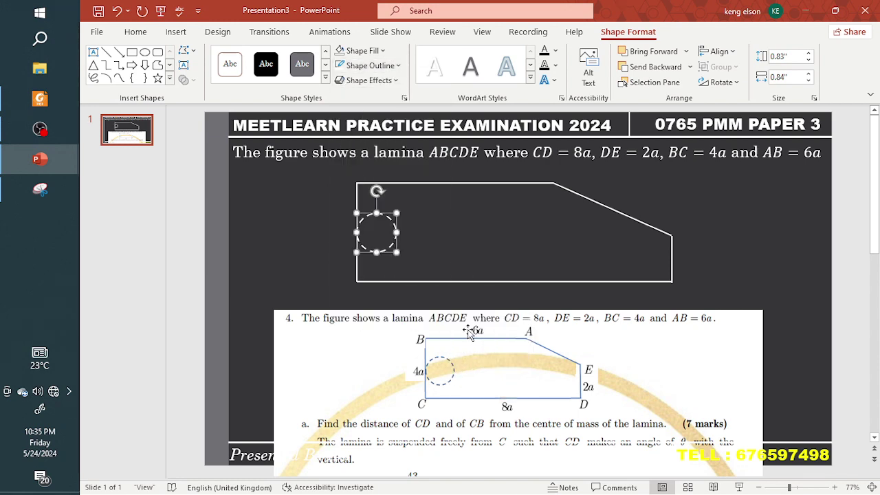
pyautogui.click(486, 268)
# - Group the dashed circle with the lamina outline
pyautogui.click(393, 235)
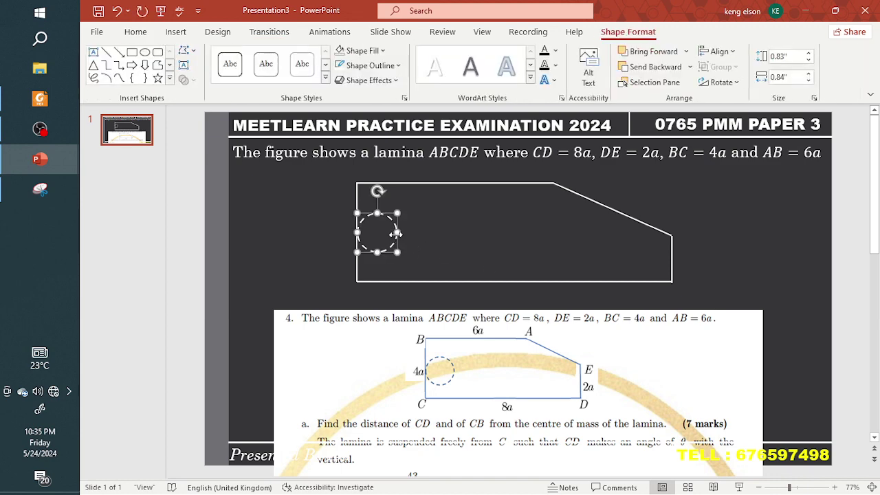
pyautogui.keyDown('shift'); pyautogui.click(425, 282); pyautogui.keyUp('shift')
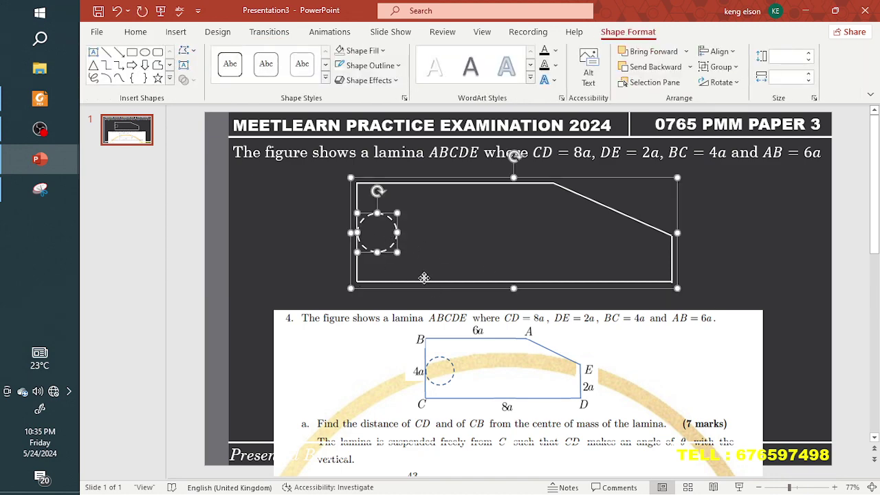
pyautogui.rightClick(425, 282)
pyautogui.moveTo(521, 125)
pyautogui.click(562, 117)
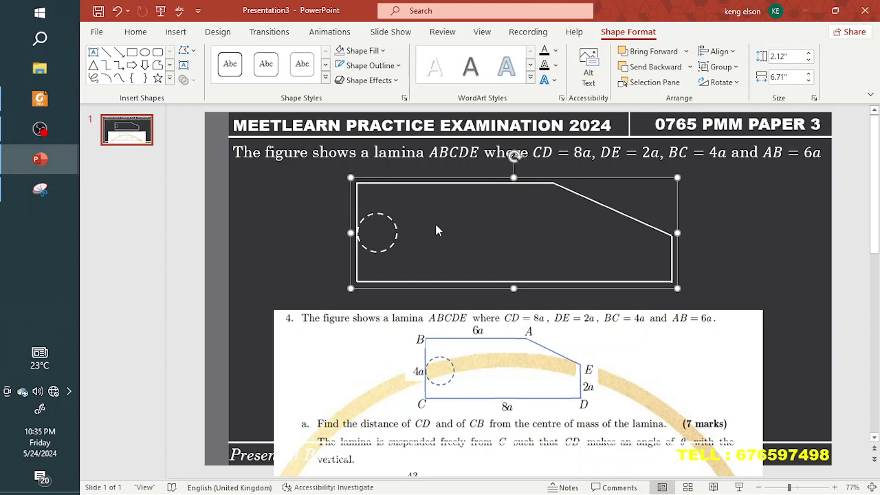
pyautogui.click(399, 239)
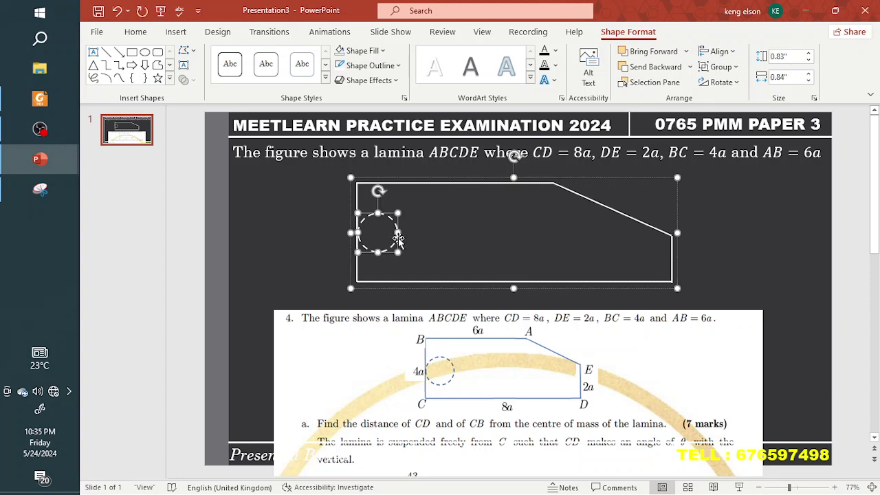
pyautogui.click(300, 249)
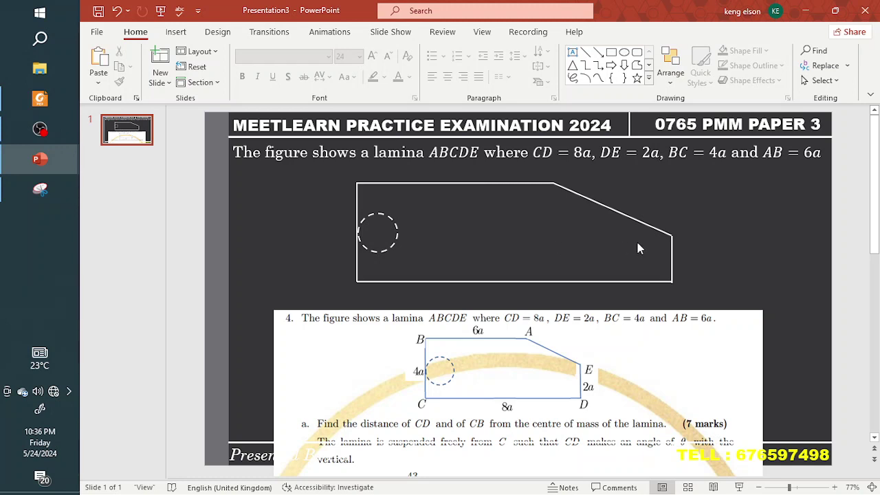
# - Adjust the lamina's right edge, undoing an unwanted narrowing of the shape
pyautogui.click(673, 269)
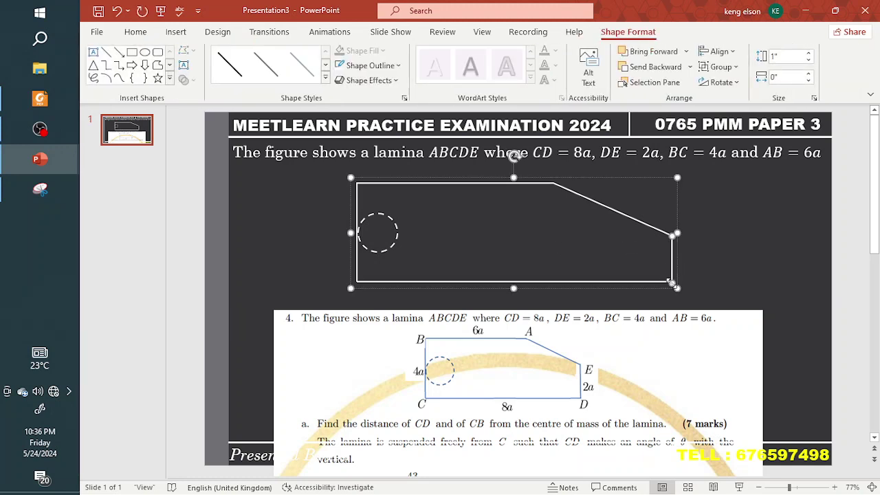
pyautogui.hotkey('ctrl', 'z')
pyautogui.moveTo(671, 282); pyautogui.dragTo(672, 282)
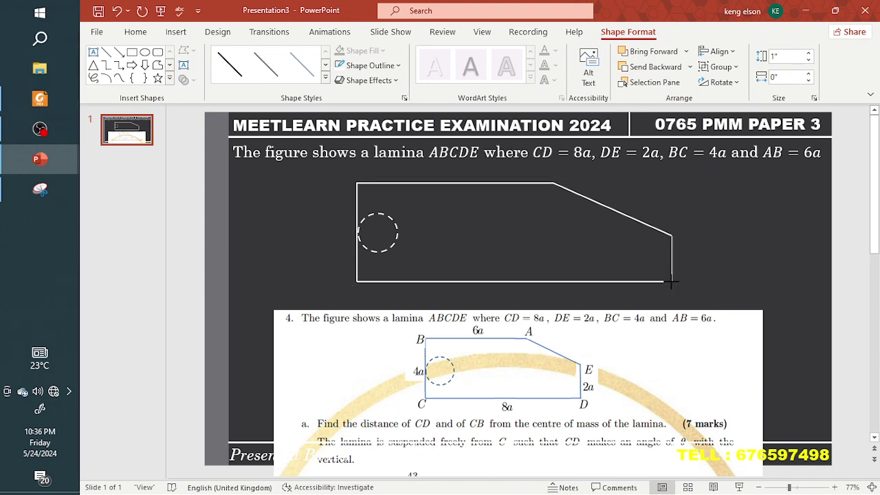
pyautogui.click(711, 262)
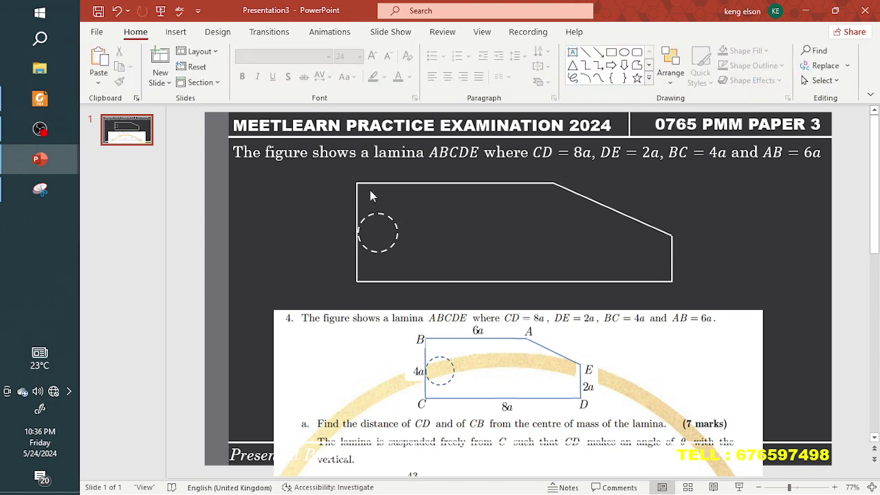
pyautogui.click(605, 204)
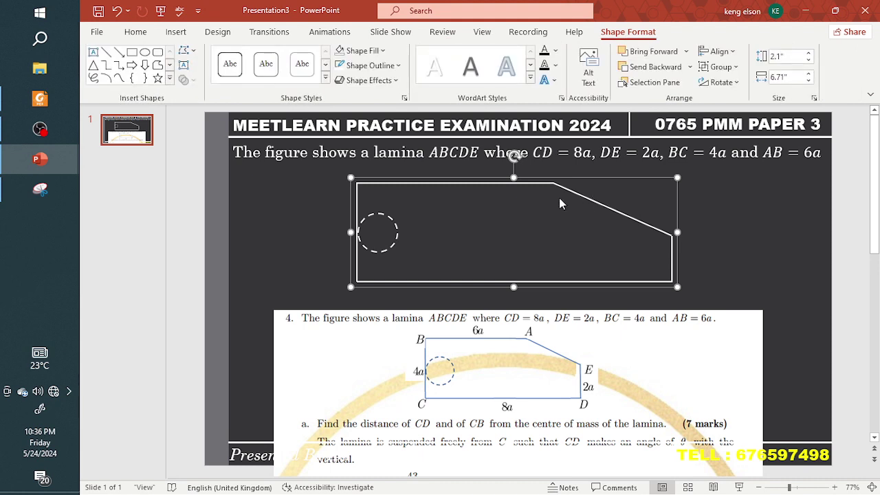
pyautogui.moveTo(678, 233); pyautogui.dragTo(606, 233)
pyautogui.hotkey('ctrl', 'z')
# - Delete the dashed circle and narrow the lamina from its right side
pyautogui.click(394, 249)
pyautogui.press('Delete')
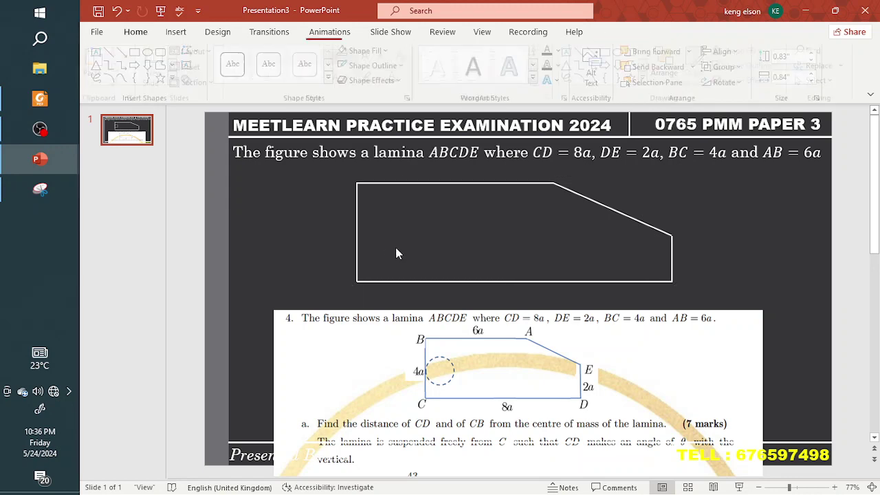
pyautogui.click(669, 249)
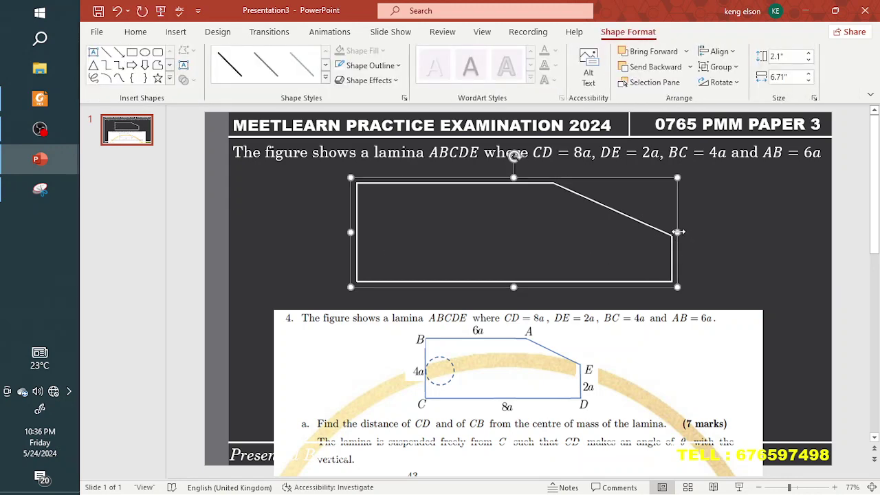
pyautogui.moveTo(673, 233); pyautogui.dragTo(608, 251)
pyautogui.click(640, 247)
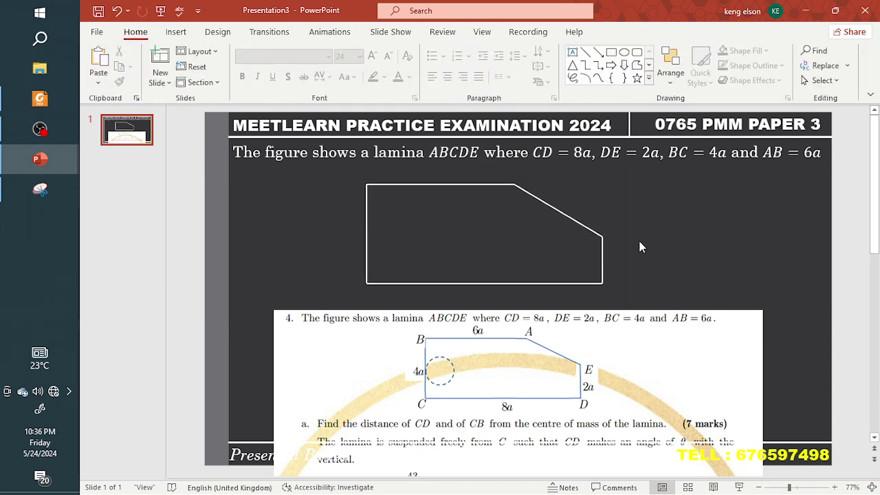
# - Paste the dashed circle onto the left edge, group it with the lamina, and draw a text box beside it
pyautogui.hotkey('ctrl', 'v')
pyautogui.moveTo(405, 213); pyautogui.dragTo(409, 242)
pyautogui.keyDown('shift'); pyautogui.click(472, 282); pyautogui.keyUp('shift')
pyautogui.rightClick(474, 283)
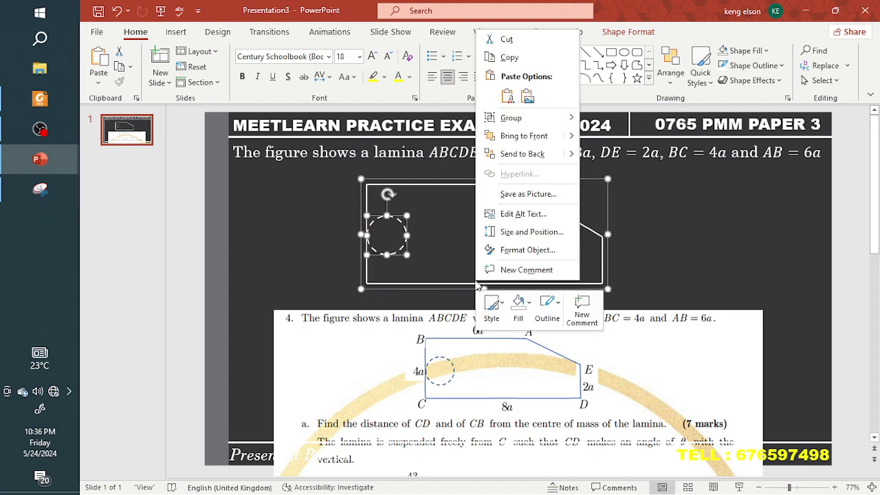
pyautogui.moveTo(540, 123)
pyautogui.click(613, 119)
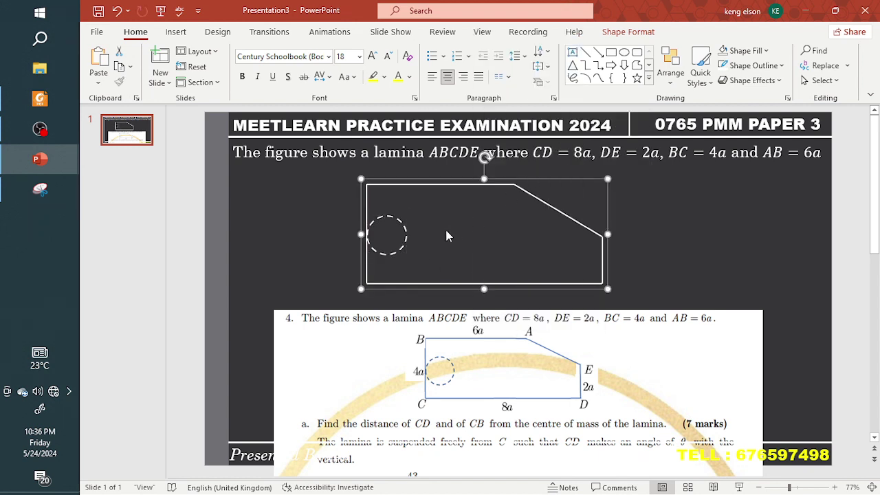
pyautogui.click(572, 52)
pyautogui.moveTo(672, 221); pyautogui.dragTo(712, 253)
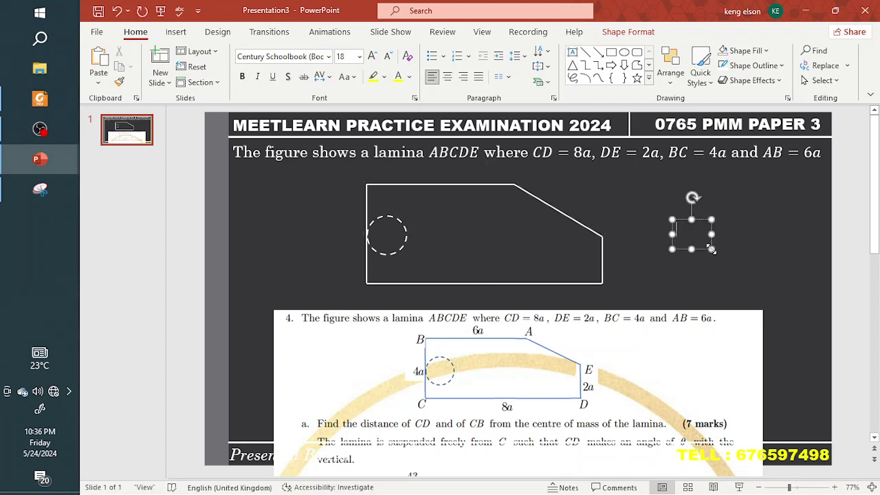
# - Insert an equation label 'A', enlarge it, and place it at the top-right corner
pyautogui.hotkey('alt', '=')
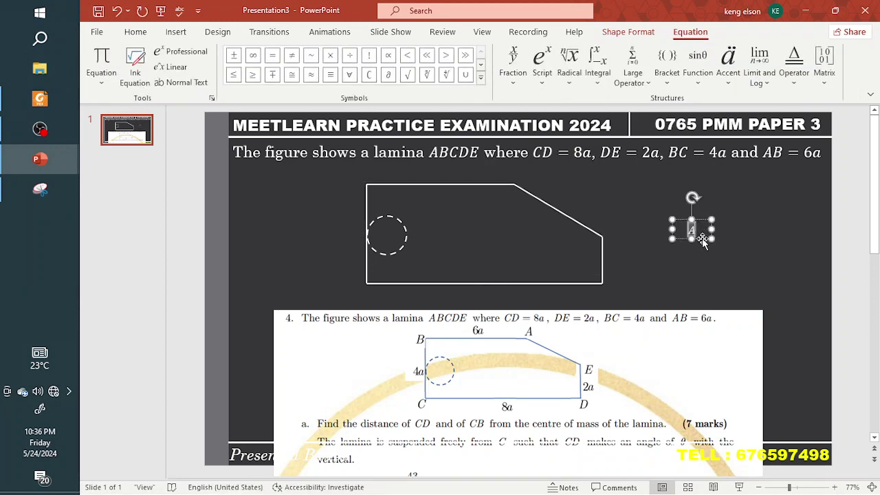
pyautogui.write('A')
pyautogui.click(135, 32)
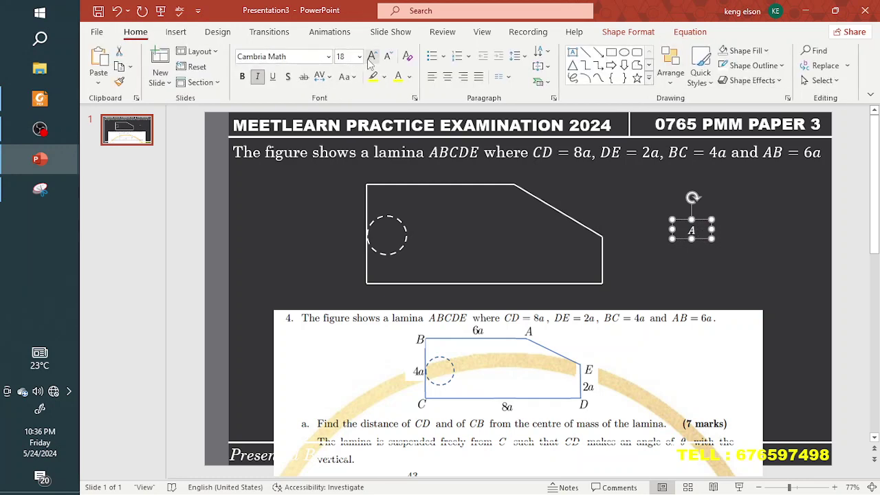
pyautogui.click(372, 55)
pyautogui.moveTo(698, 244); pyautogui.dragTo(527, 185)
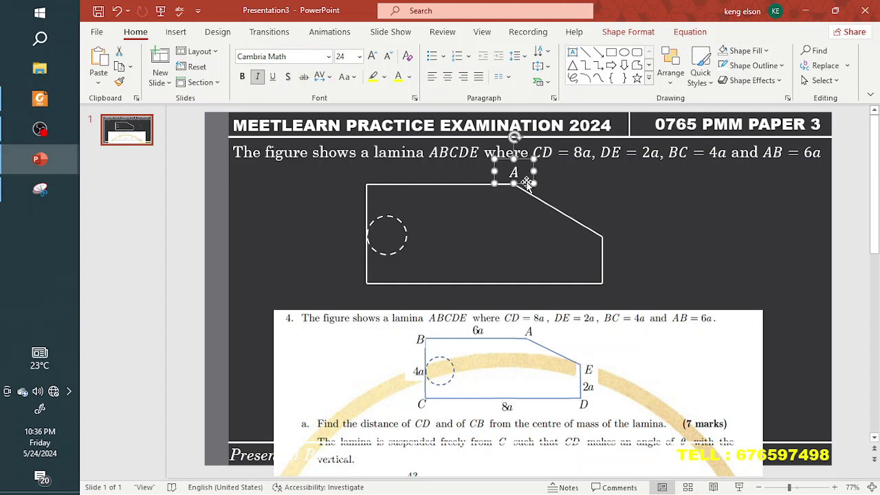
# - Add copies of the label as B and C and move them to their corners
pyautogui.hotkey('ctrl', 'v')
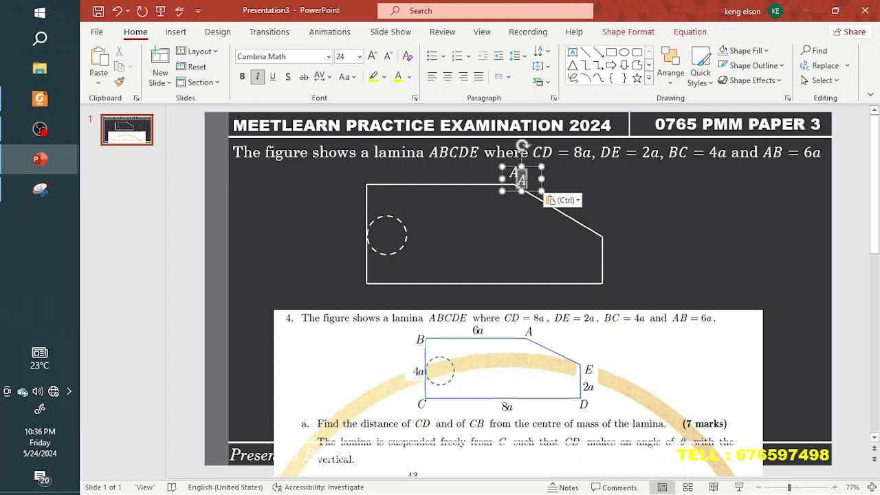
pyautogui.write('B')
pyautogui.moveTo(528, 195); pyautogui.dragTo(367, 191)
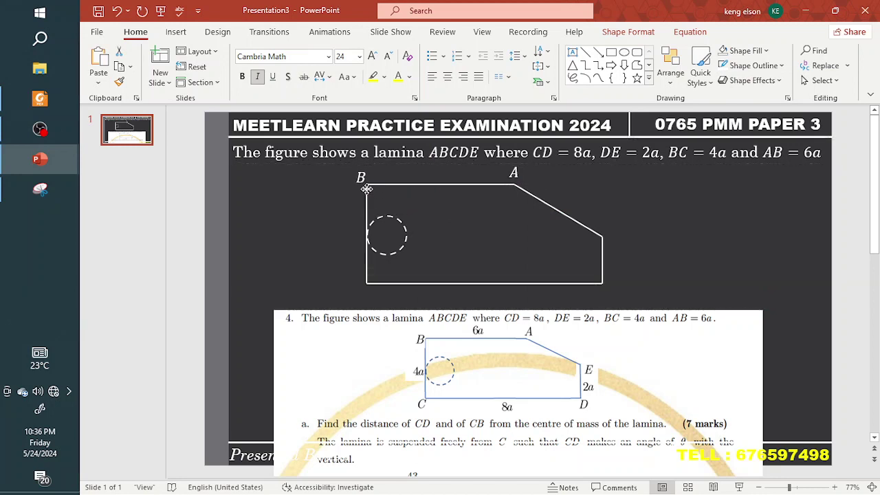
pyautogui.hotkey('ctrl', 'c')
pyautogui.hotkey('ctrl', 'v')
pyautogui.doubleClick(368, 185)
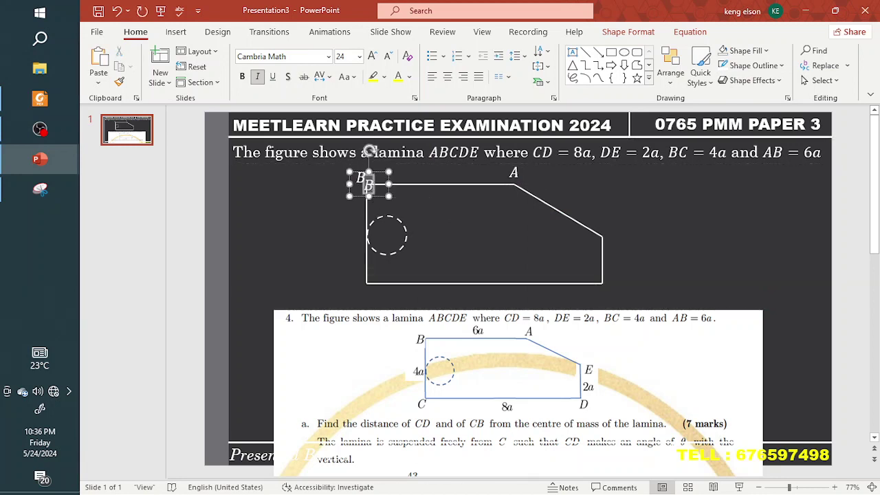
pyautogui.moveTo(375, 196); pyautogui.dragTo(620, 301)
# - Add D and E labels from pasted copies at the remaining corners
pyautogui.hotkey('ctrl', 'c')
pyautogui.hotkey('ctrl', 'v')
pyautogui.doubleClick(609, 288)
pyautogui.write('D')
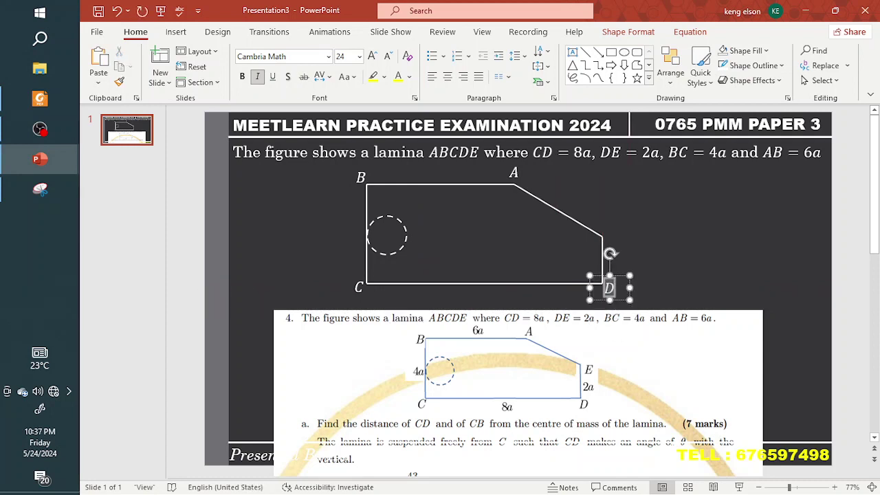
pyautogui.click(618, 301)
pyautogui.moveTo(622, 303); pyautogui.dragTo(624, 246)
pyautogui.doubleClick(610, 230)
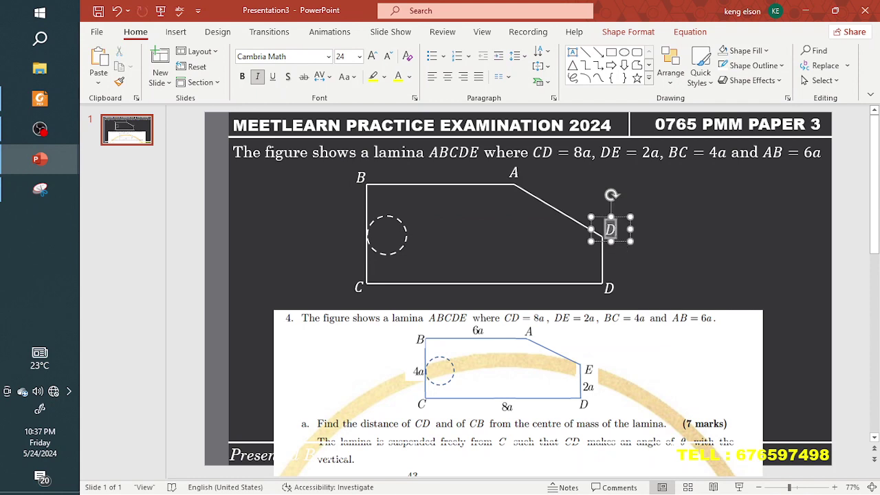
pyautogui.write('E')
pyautogui.click(625, 240)
# - Group the corner labels with the lamina outline
pyautogui.keyDown('shift'); pyautogui.click(611, 289); pyautogui.keyUp('shift')
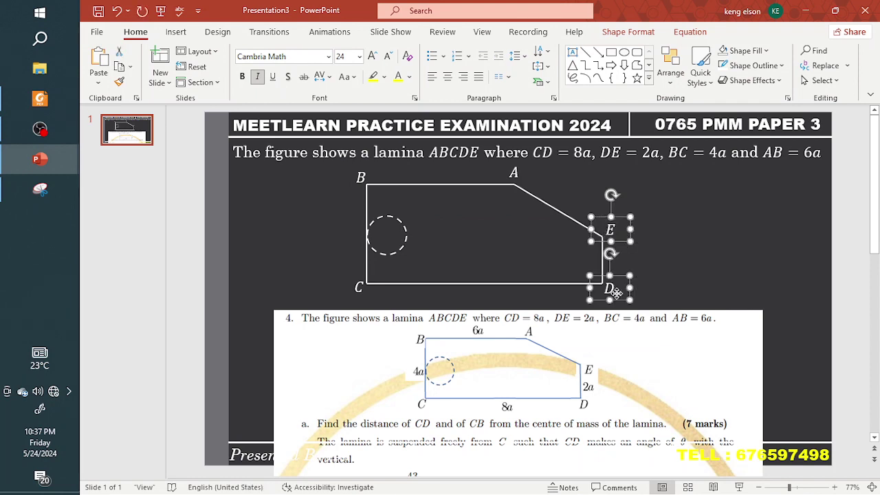
pyautogui.keyDown('shift'); pyautogui.click(356, 290); pyautogui.keyUp('shift')
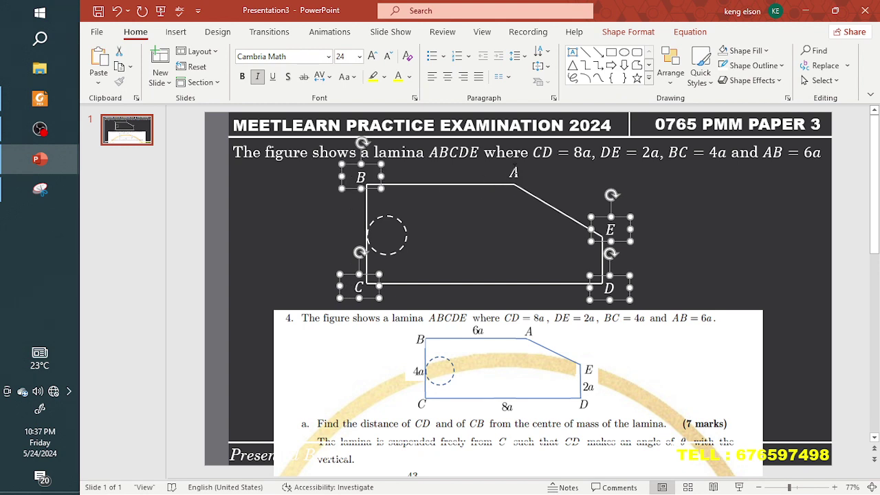
pyautogui.keyDown('shift'); pyautogui.click(514, 173); pyautogui.keyUp('shift')
pyautogui.keyDown('shift'); pyautogui.click(454, 186); pyautogui.keyUp('shift')
pyautogui.rightClick(449, 186)
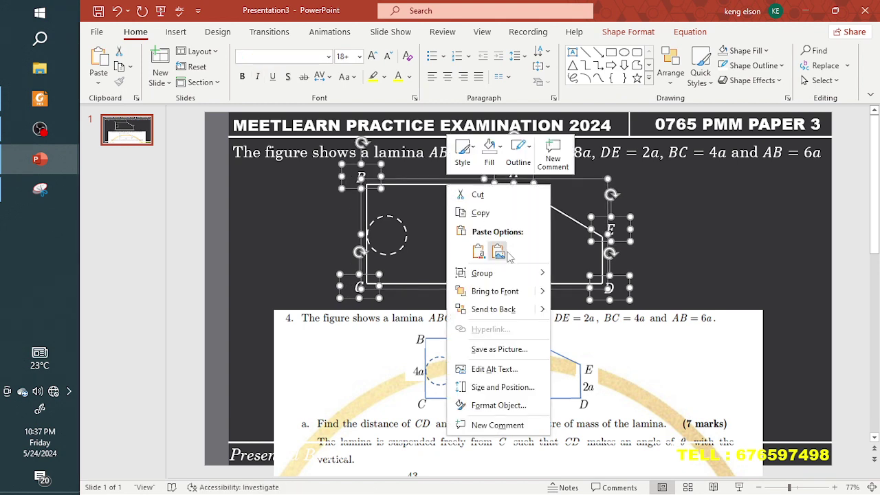
pyautogui.moveTo(496, 273)
pyautogui.click(585, 275)
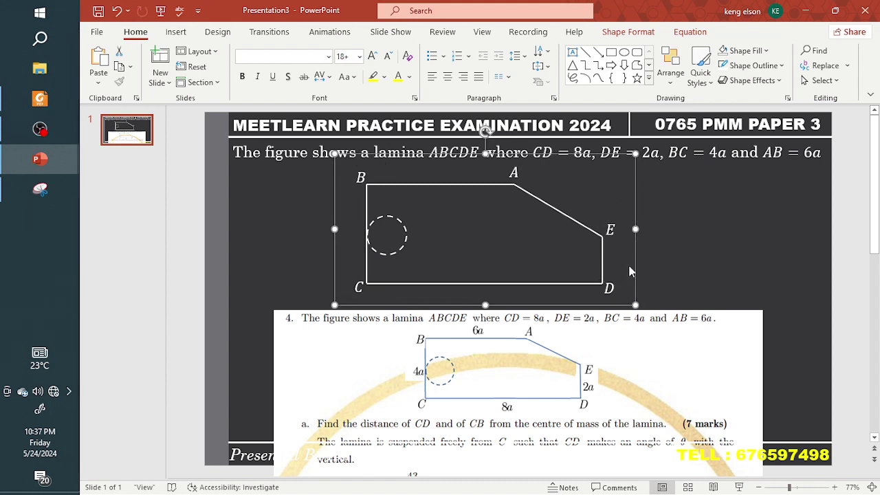
pyautogui.click(610, 288)
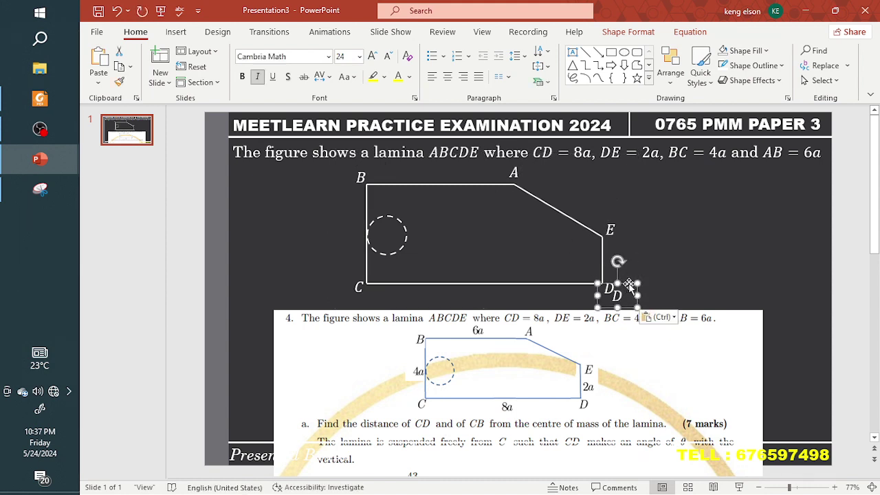
# - Turn a spare copy of the D label into 6a and place it above side AB
pyautogui.moveTo(624, 286); pyautogui.dragTo(733, 217)
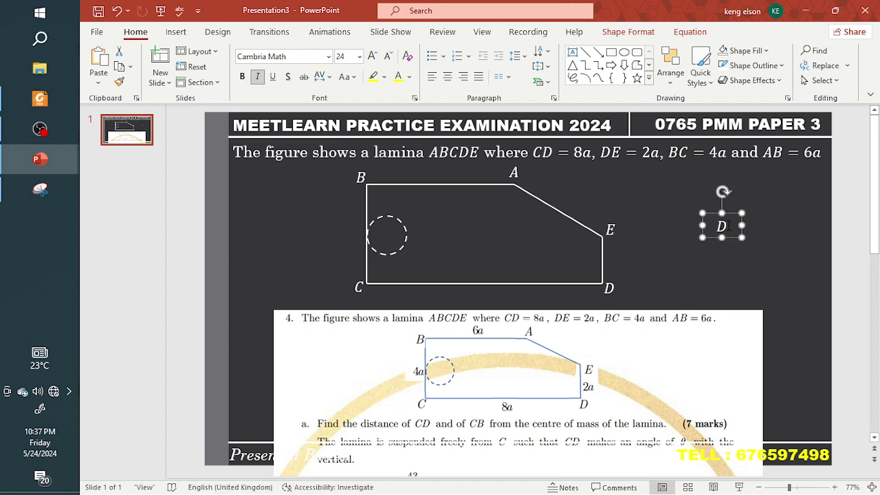
pyautogui.doubleClick(730, 227)
pyautogui.press('BackSpace')
pyautogui.write('6a')
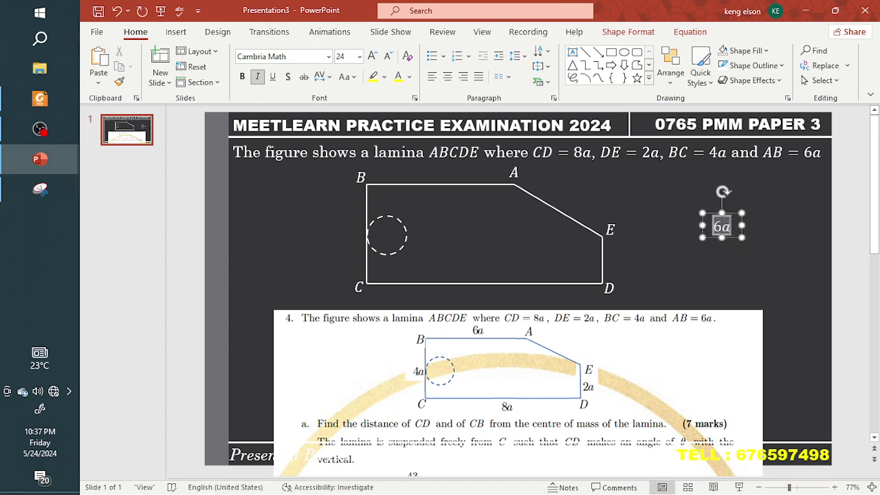
pyautogui.moveTo(731, 238); pyautogui.dragTo(471, 255)
# - Make a 2a copy of the label and place it beside side ED
pyautogui.hotkey('ctrl', 'c')
pyautogui.hotkey('ctrl', 'v')
pyautogui.doubleClick(461, 242)
pyautogui.press('BackSpace')
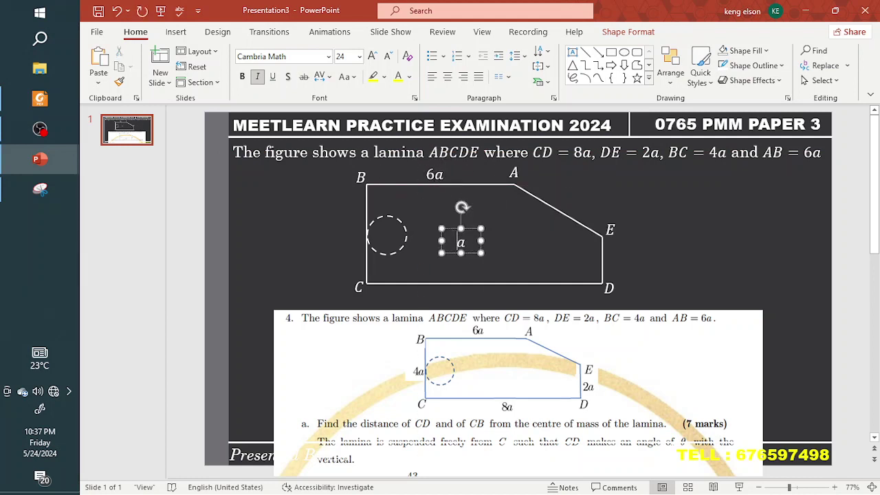
pyautogui.write('2a')
pyautogui.moveTo(475, 255); pyautogui.dragTo(627, 270)
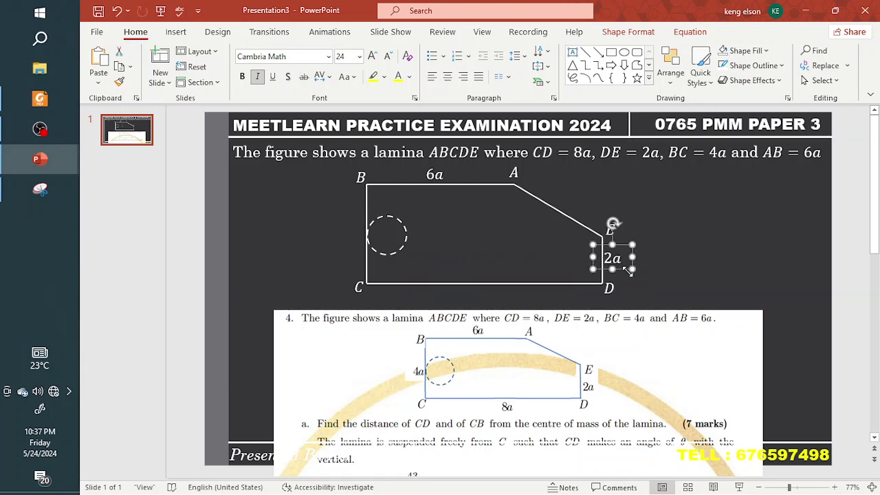
# - Make a 4a copy of the label and place it beside side BC
pyautogui.hotkey('ctrl', 'c')
pyautogui.hotkey('ctrl', 'v')
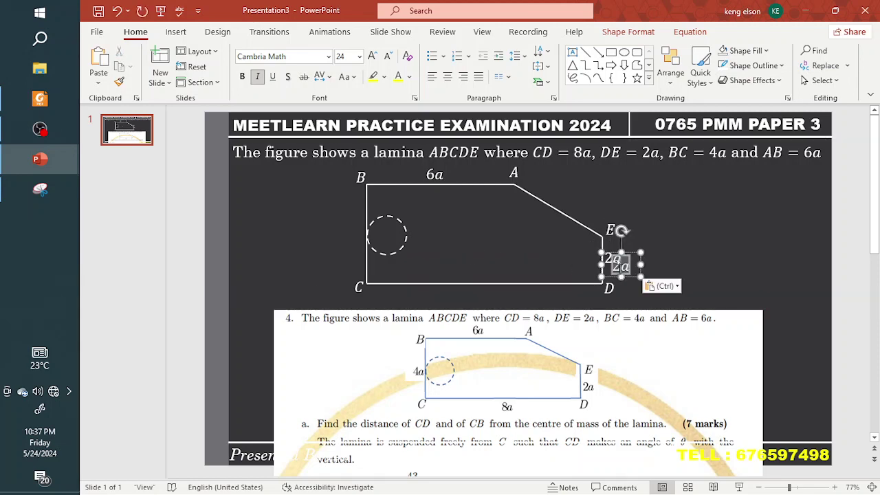
pyautogui.write('4')
pyautogui.moveTo(627, 278); pyautogui.dragTo(362, 249)
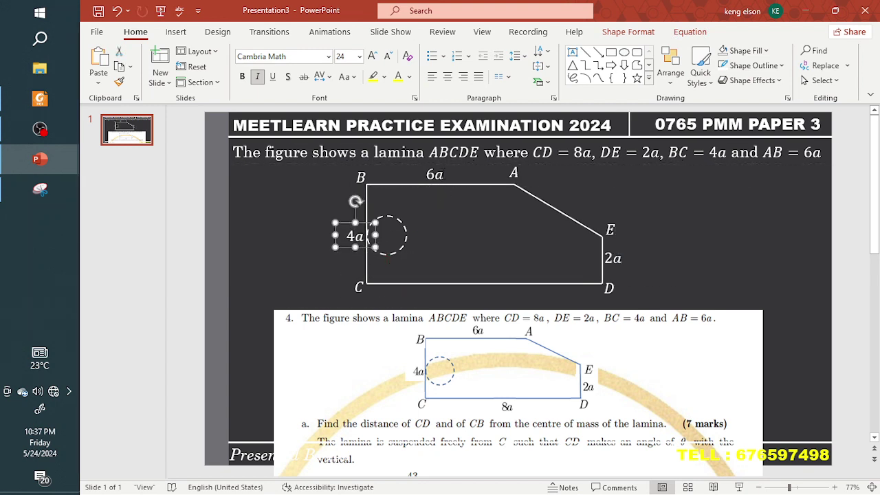
# - Group the 6a, 2a and 4a labels with the lamina outline
pyautogui.keyDown('shift'); pyautogui.click(444, 174); pyautogui.keyUp('shift')
pyautogui.keyDown('shift'); pyautogui.click(616, 254); pyautogui.keyUp('shift')
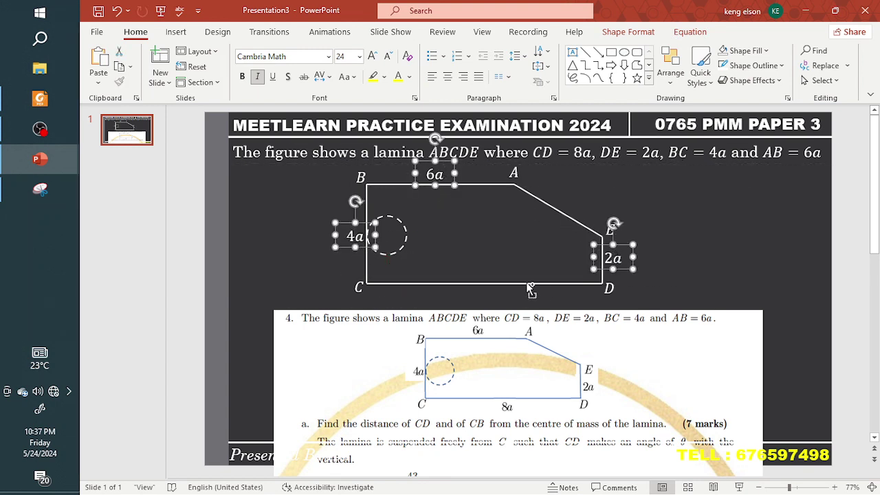
pyautogui.keyDown('shift'); pyautogui.click(504, 283); pyautogui.keyUp('shift')
pyautogui.rightClick(504, 283)
pyautogui.moveTo(539, 119)
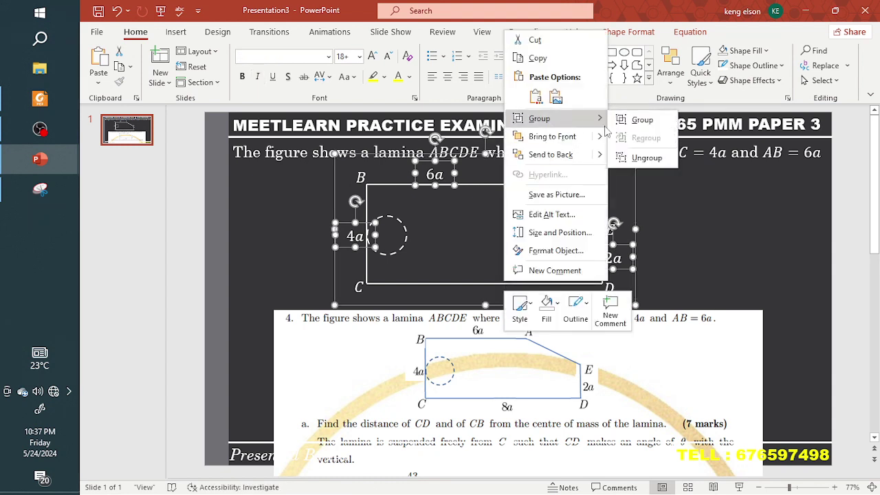
pyautogui.click(695, 119)
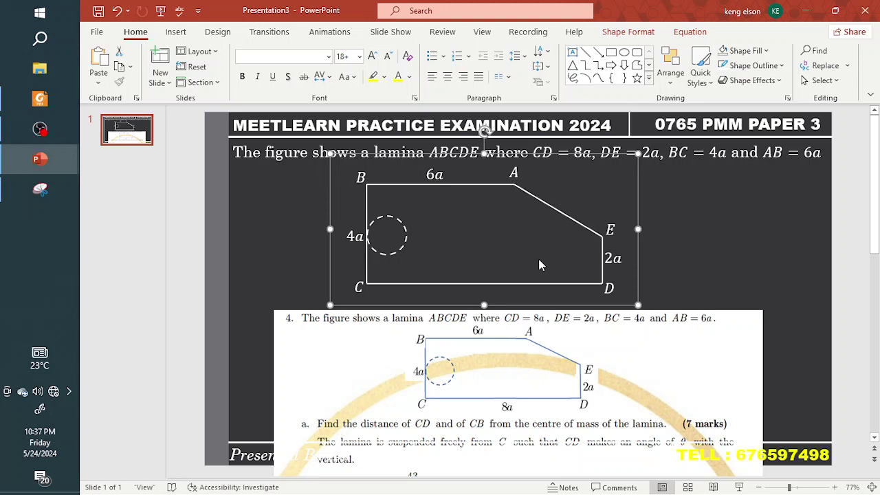
# - Add an 8a label below side CD, group it with the figure, and nudge it right
pyautogui.hotkey('ctrl', 'v')
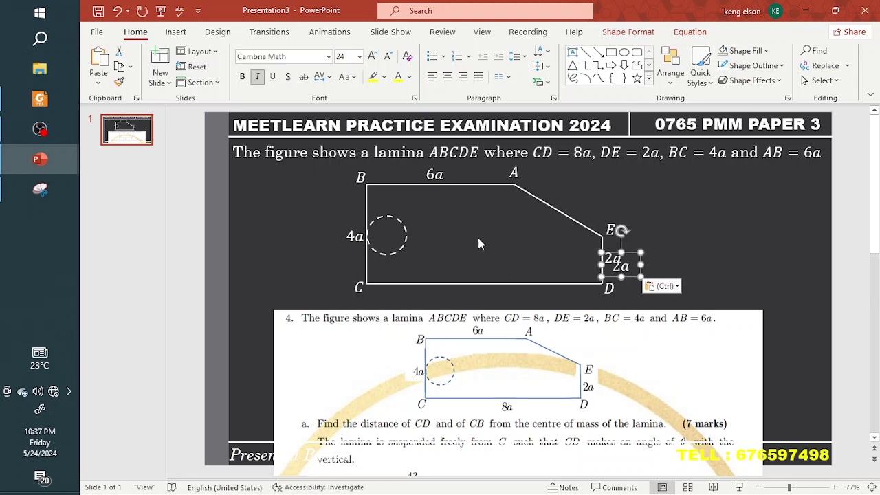
pyautogui.doubleClick(617, 266)
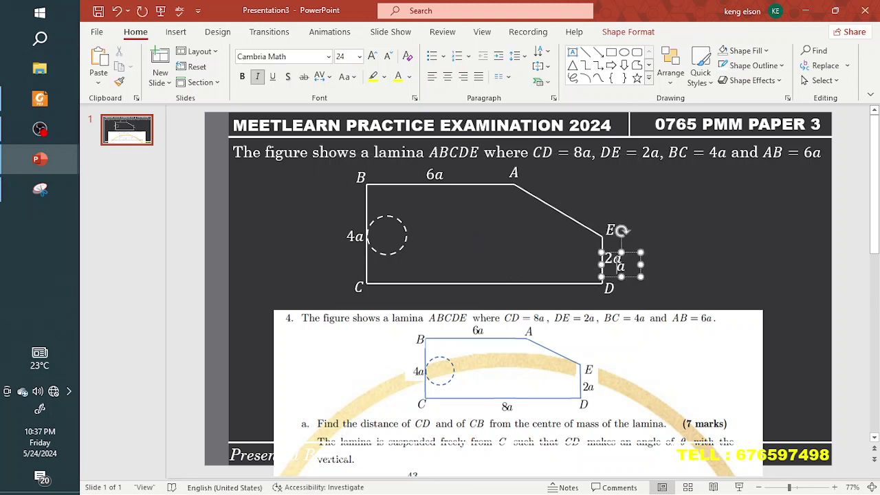
pyautogui.write('8a')
pyautogui.moveTo(631, 276); pyautogui.dragTo(483, 303)
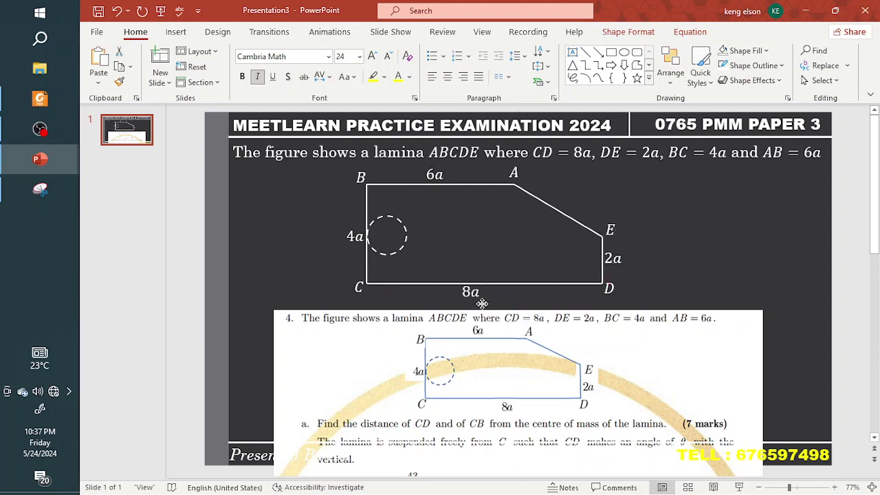
pyautogui.rightClick(542, 282)
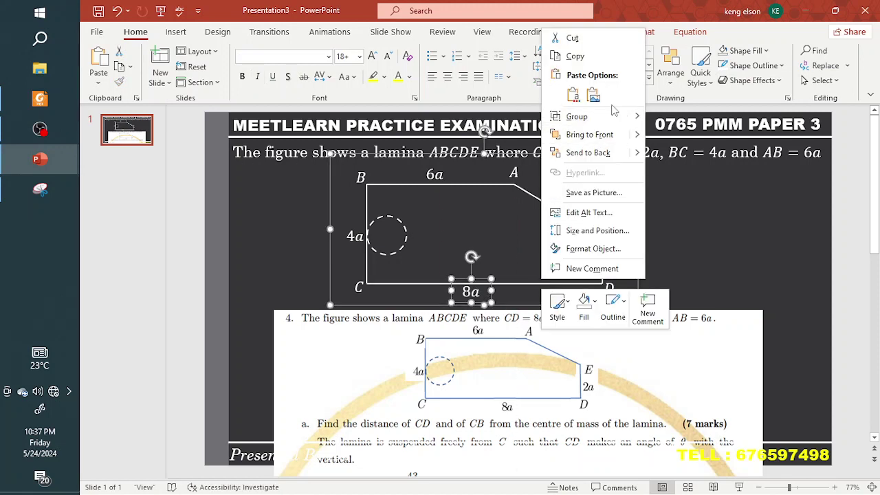
pyautogui.moveTo(608, 117)
pyautogui.click(681, 119)
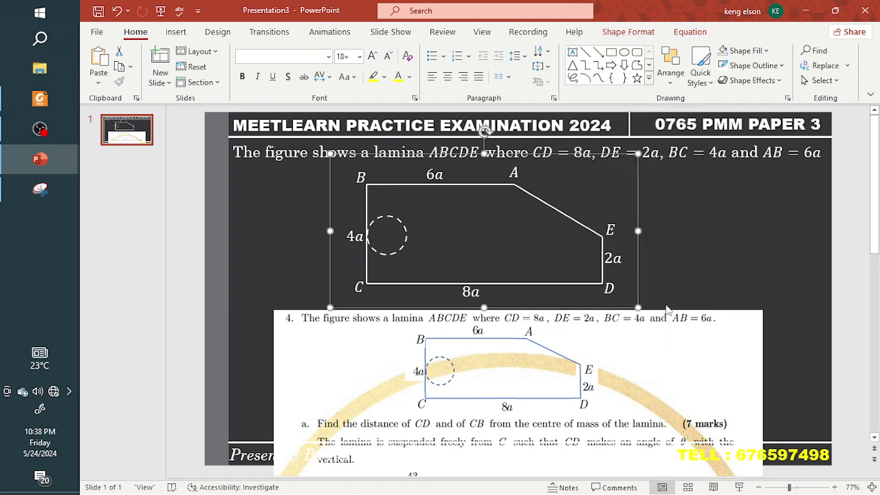
pyautogui.moveTo(639, 284); pyautogui.dragTo(657, 282)
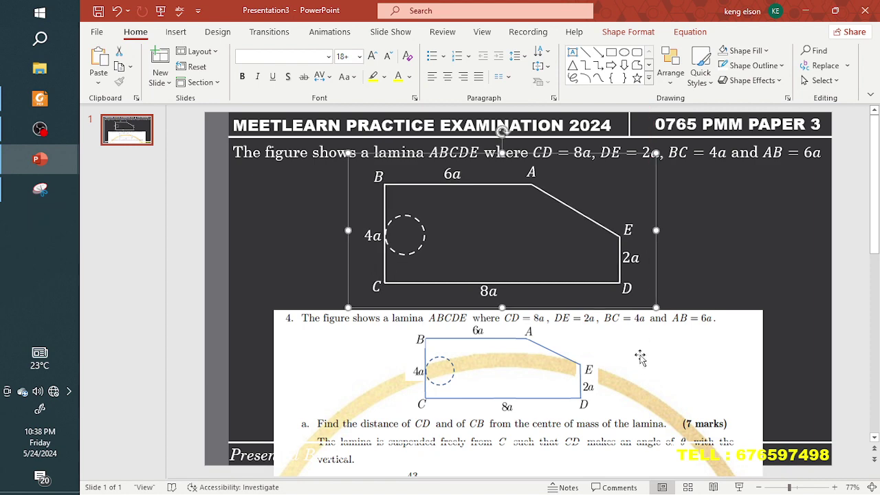
# - Crop the exam picture down to parts a–c and move it under the question line
pyautogui.moveTo(640, 357); pyautogui.dragTo(603, 223)
pyautogui.rightClick(603, 222)
pyautogui.click(643, 193)
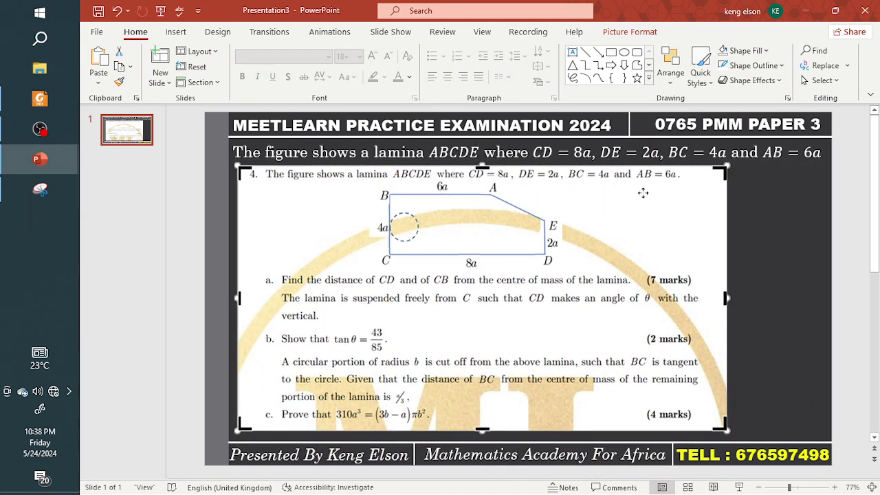
pyautogui.moveTo(719, 170); pyautogui.dragTo(727, 271)
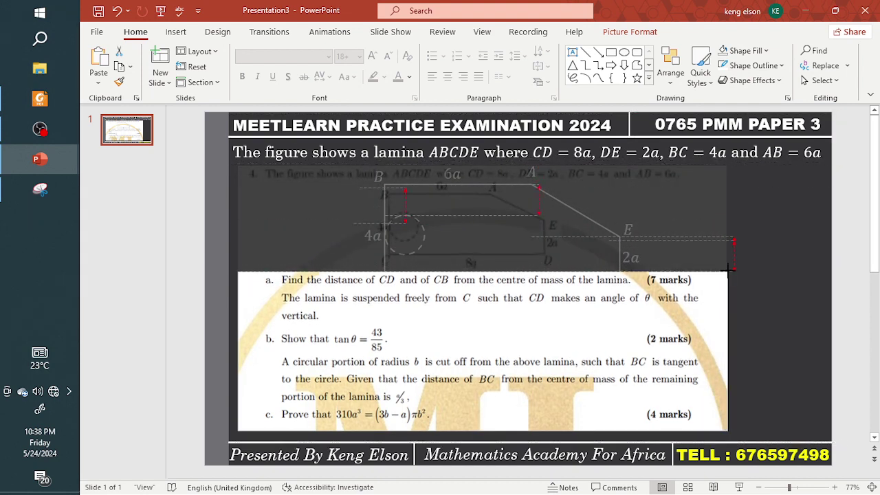
pyautogui.click(824, 298)
pyautogui.moveTo(660, 331); pyautogui.dragTo(657, 221)
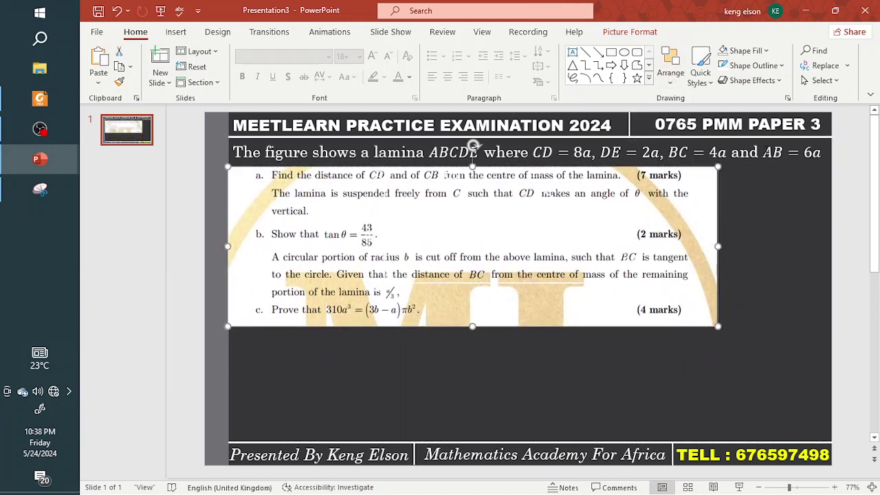
pyautogui.click(765, 166)
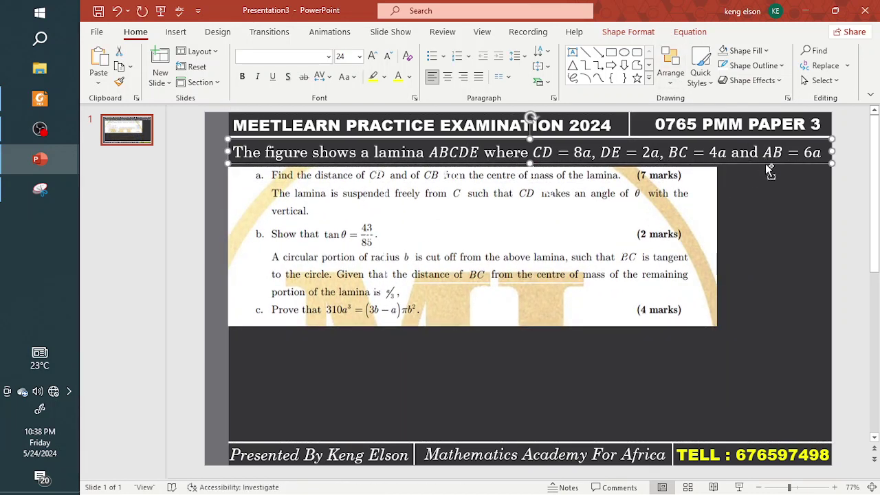
# - Duplicate the question box lower down and type 'a. Find the distance of CD and CB' using equations
pyautogui.moveTo(770, 172); pyautogui.dragTo(755, 382)
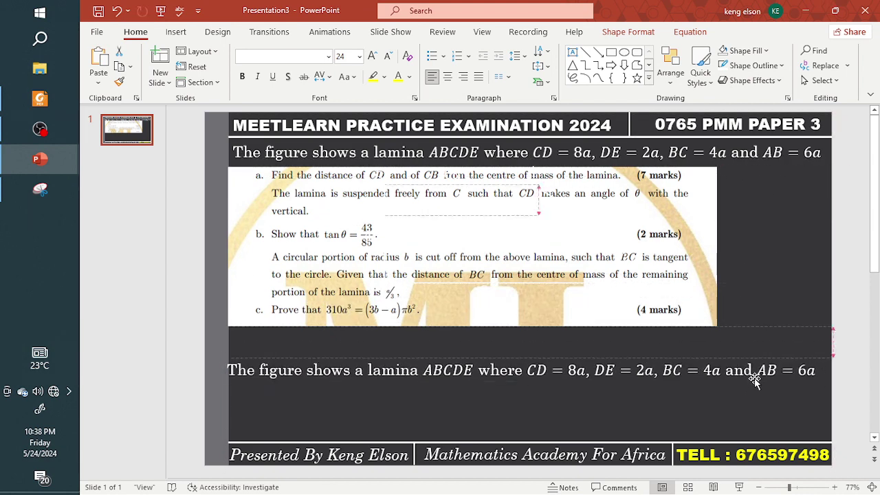
pyautogui.click(755, 383)
pyautogui.hotkey('ctrl', 'a')
pyautogui.press('Delete')
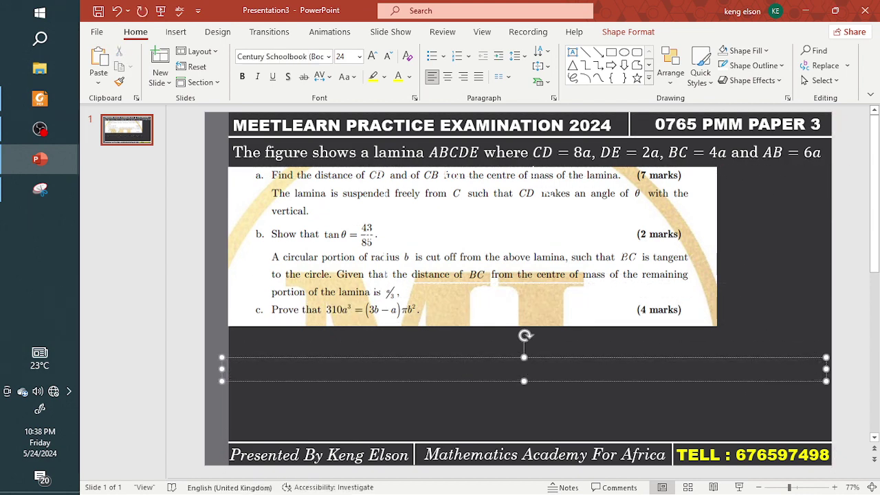
pyautogui.write('a. Find the dis')
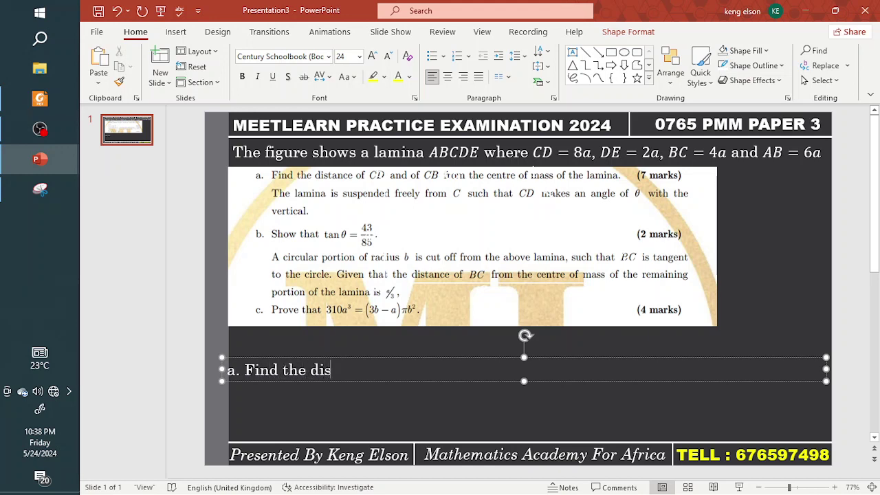
pyautogui.write('tance of')
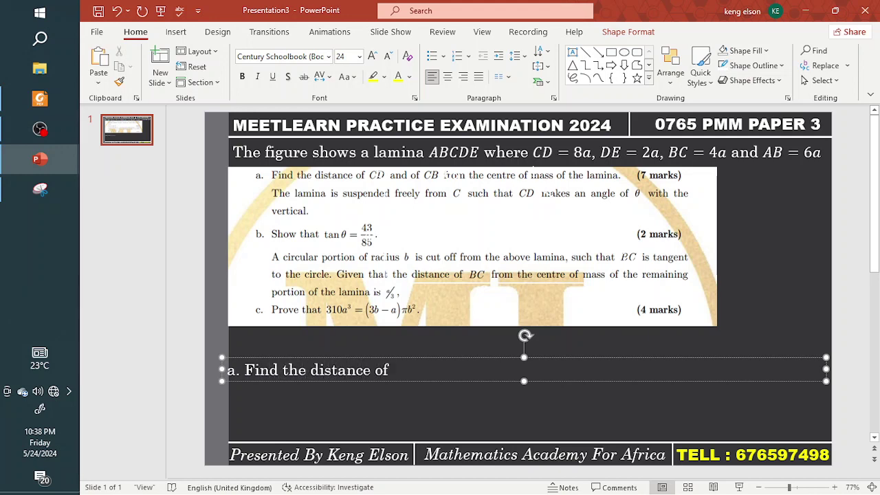
pyautogui.hotkey('alt', '=')
pyautogui.write('CD')
pyautogui.press('Right')
pyautogui.write('and')
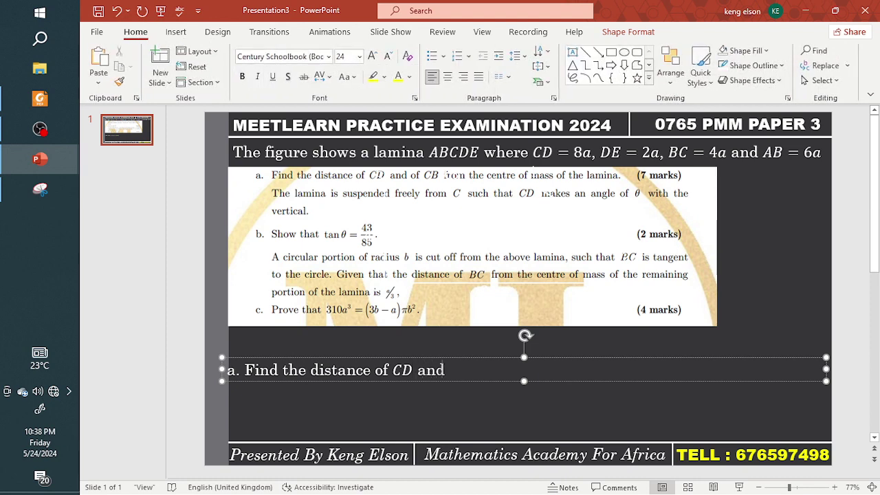
pyautogui.hotkey('alt', '=')
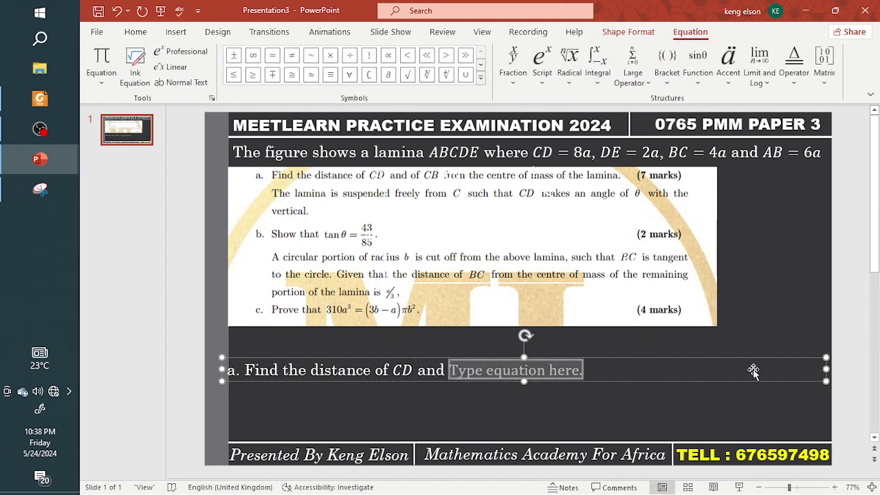
pyautogui.press('BackSpace')
pyautogui.hotkey('alt', '=')
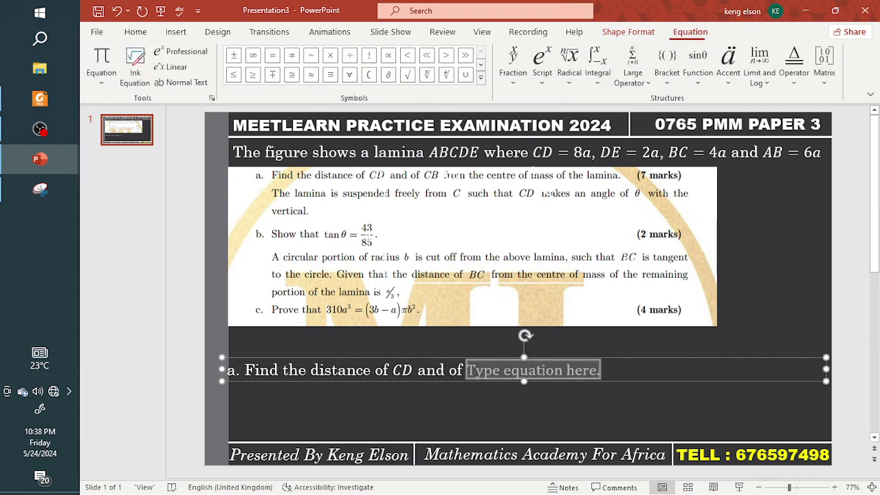
pyautogui.write('CB')
# - Finish the line with 'from the center of mass of the lamina 7 marks'
pyautogui.click(752, 369)
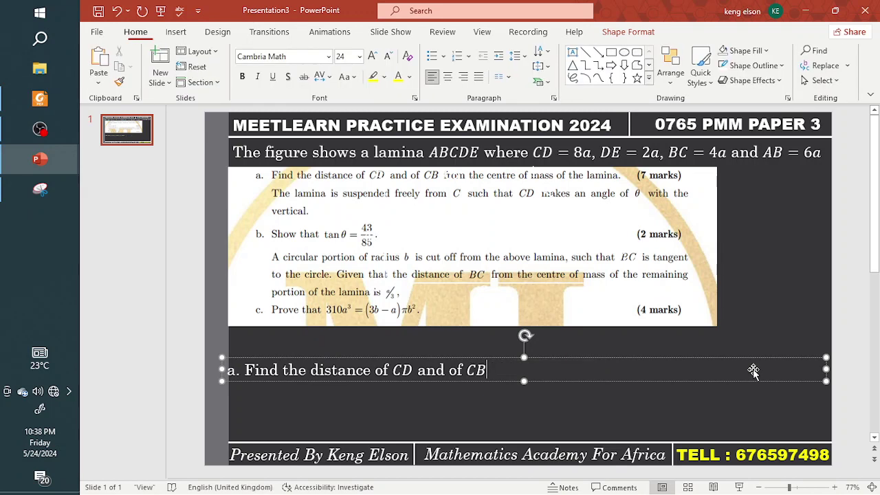
pyautogui.write('from gthe cent')
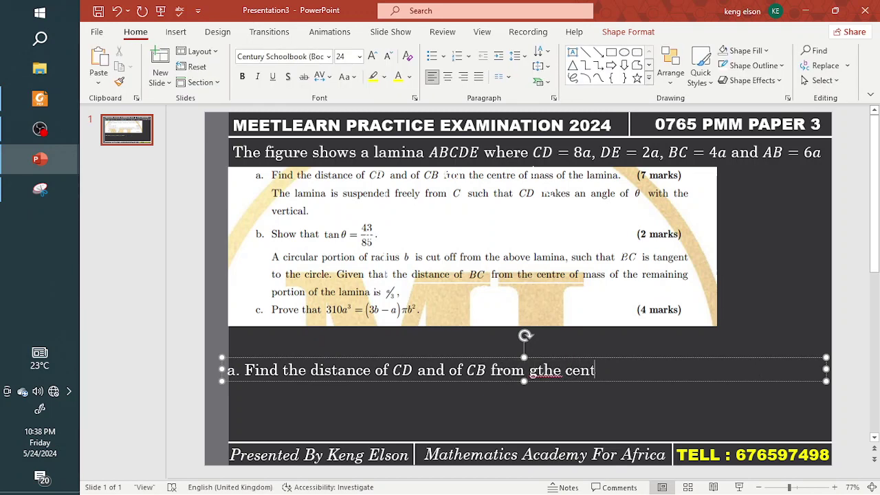
pyautogui.press('BackSpace')
pyautogui.press('BackSpace')
pyautogui.press('BackSpace')
pyautogui.write('o')
pyautogui.press('BackSpace')
pyautogui.press('BackSpace')
pyautogui.press('BackSpace')
pyautogui.press('BackSpace')
pyautogui.press('BackSpace')
pyautogui.press('BackSpace')
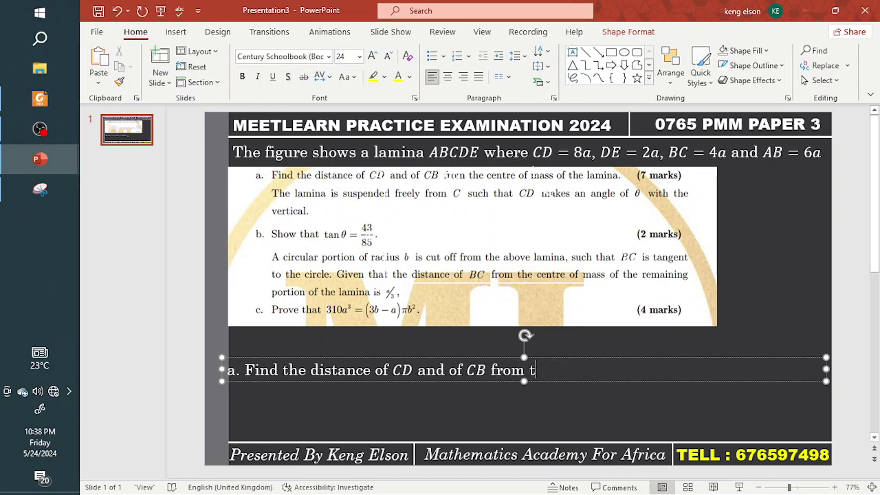
pyautogui.write('he center o')
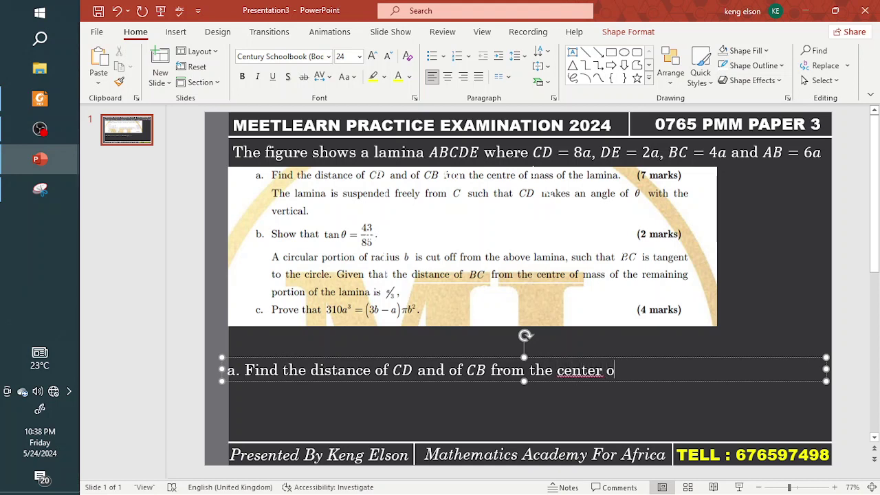
pyautogui.write('f mass of t')
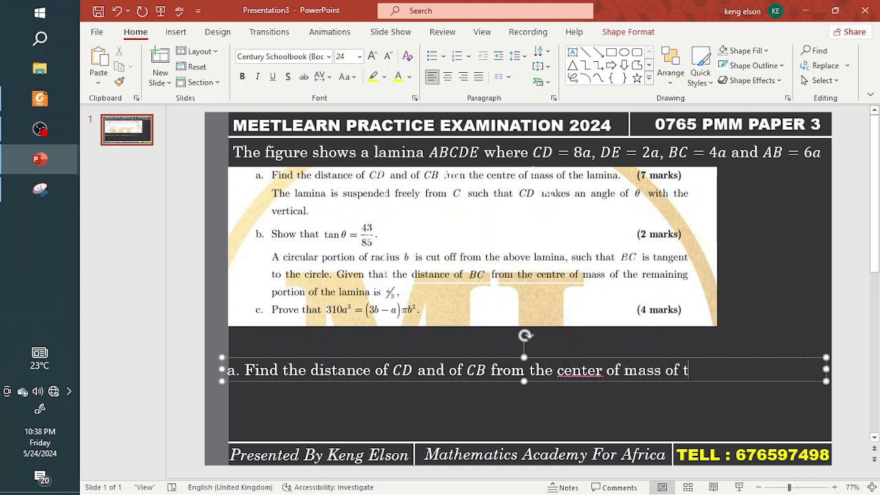
pyautogui.write('he lamina')
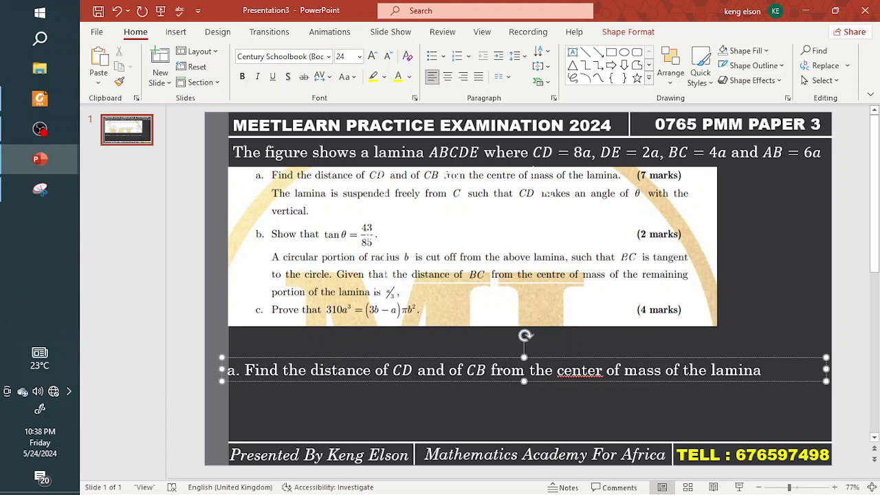
pyautogui.write(' 7 marks')
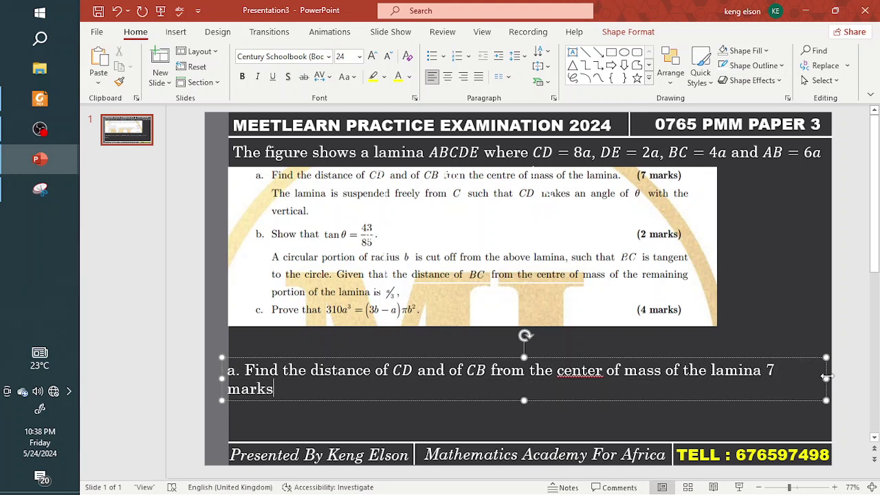
# - Widen the box, bold '7 marks', and correct 'center' to 'centre'
pyautogui.moveTo(826, 378); pyautogui.dragTo(834, 377)
pyautogui.moveTo(766, 371); pyautogui.dragTo(828, 371)
pyautogui.hotkey('ctrl', 'b')
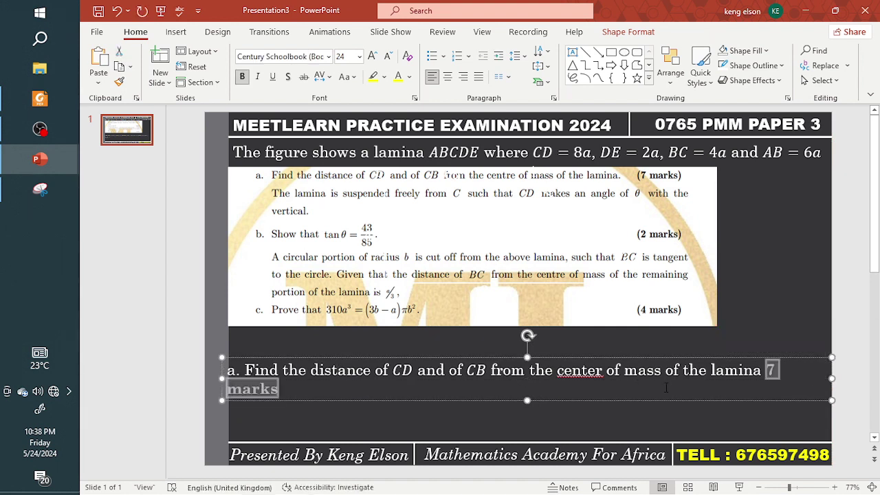
pyautogui.rightClick(598, 373)
pyautogui.click(619, 386)
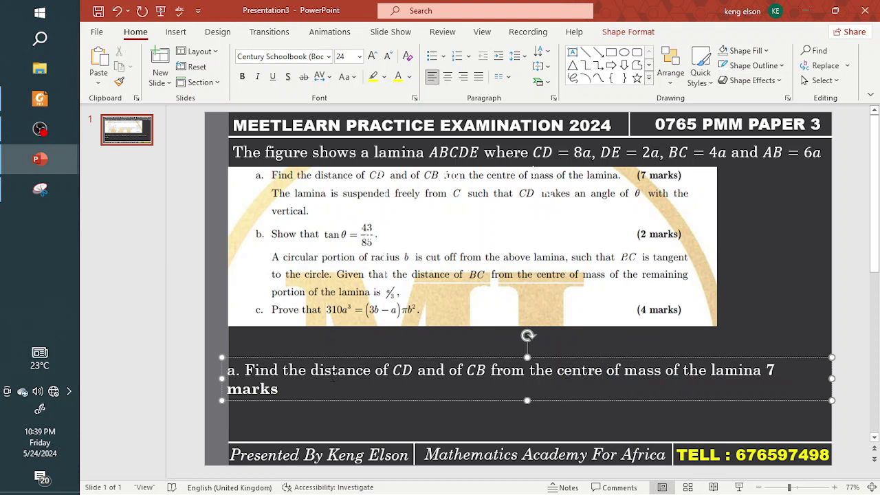
pyautogui.moveTo(766, 371); pyautogui.dragTo(290, 432)
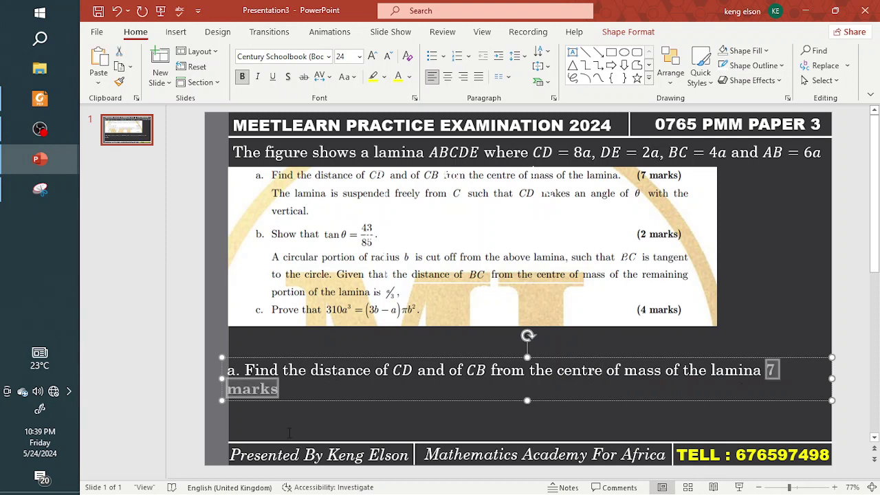
# - Unbold '7 marks' and move the part (a) line and question picture higher
pyautogui.hotkey('ctrl', 'b')
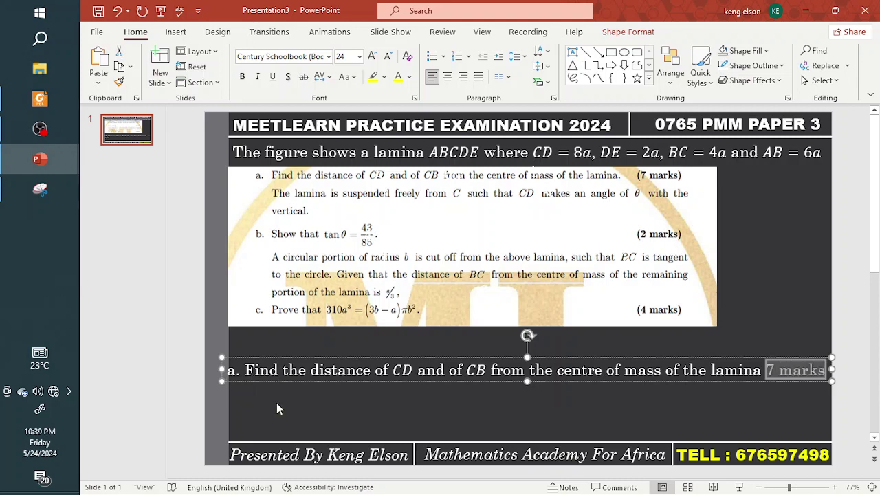
pyautogui.moveTo(343, 382); pyautogui.dragTo(349, 354)
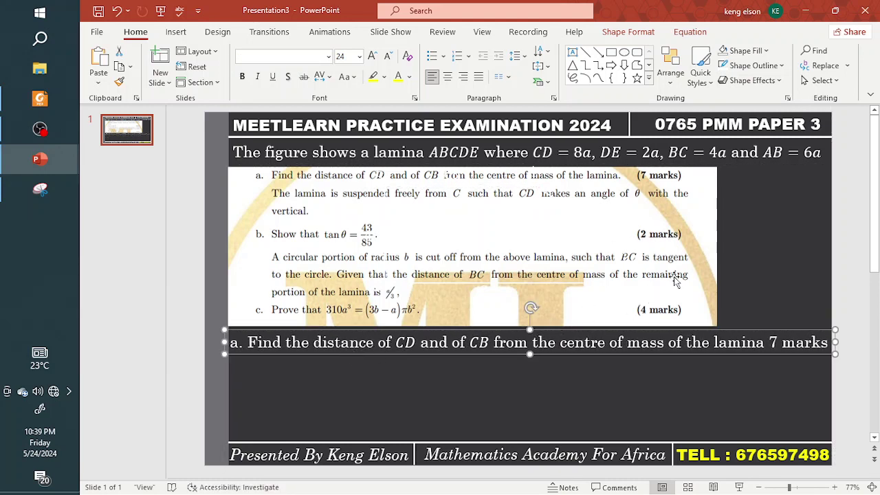
pyautogui.moveTo(692, 258); pyautogui.dragTo(715, 219)
pyautogui.moveTo(618, 352); pyautogui.dragTo(621, 330)
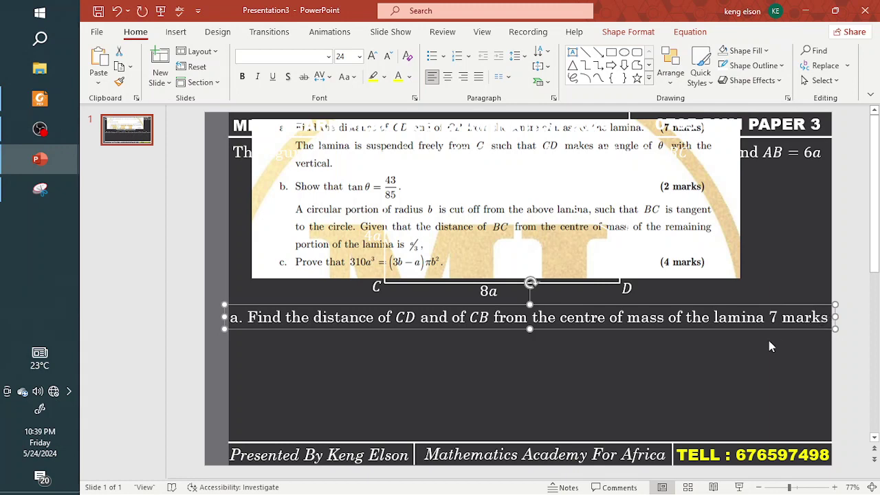
# - Paste a copy of the part (a) line lower down and make the original a lettered list
pyautogui.hotkey('ctrl', 'c')
pyautogui.hotkey('ctrl', 'v')
pyautogui.press('Down')
pyautogui.press('Down')
pyautogui.press('Down')
pyautogui.press('Down')
pyautogui.press('Down')
pyautogui.press('Down')
pyautogui.press('Down')
pyautogui.press('Down')
pyautogui.press('Down')
pyautogui.press('Down')
pyautogui.press('Down')
pyautogui.press('Down')
pyautogui.press('Down')
pyautogui.press('Down')
pyautogui.press('Down')
pyautogui.click(827, 319)
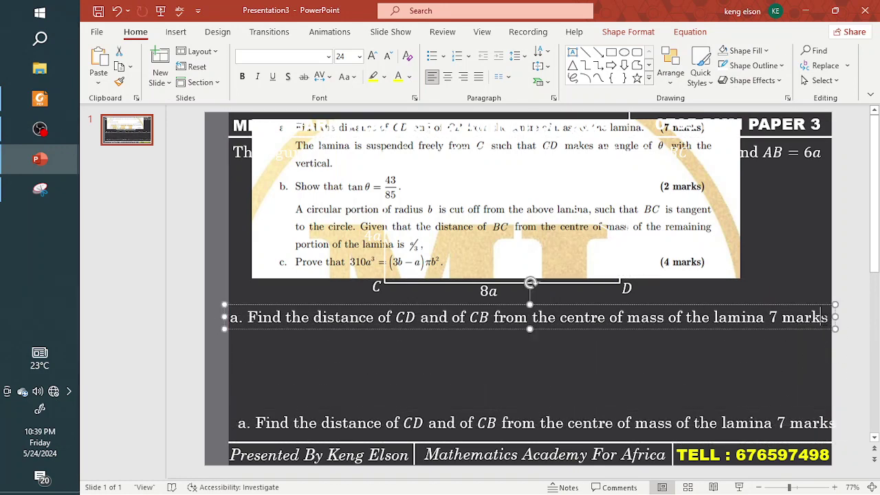
pyautogui.press('Return')
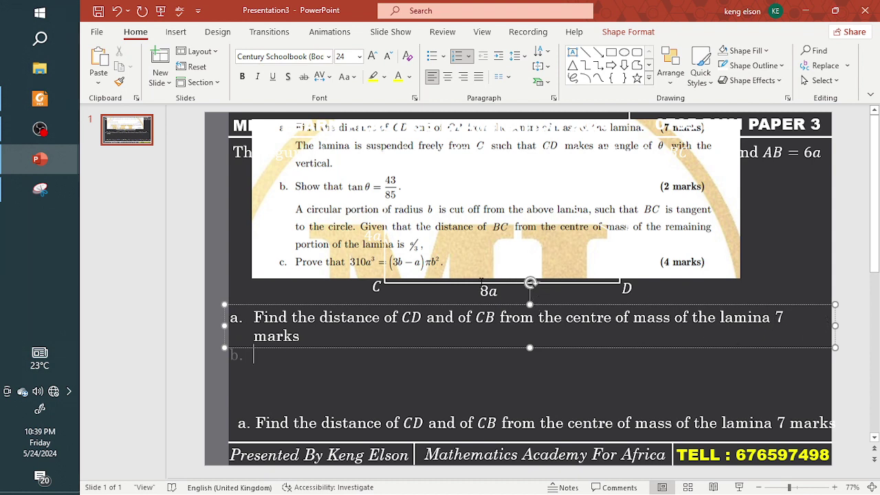
# - Delete the empty numbered line under question a and select the duplicate question box
pyautogui.press('BackSpace')
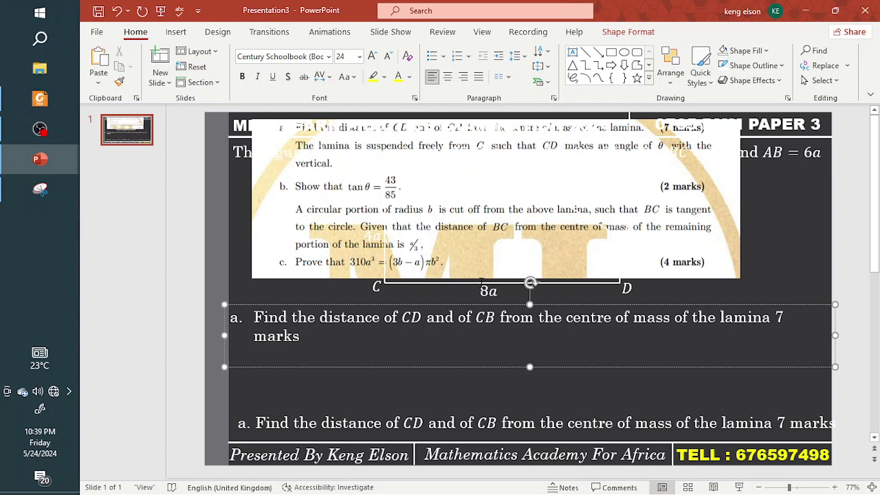
pyautogui.press('BackSpace')
pyautogui.press('Return')
pyautogui.press('BackSpace')
pyautogui.press('BackSpace')
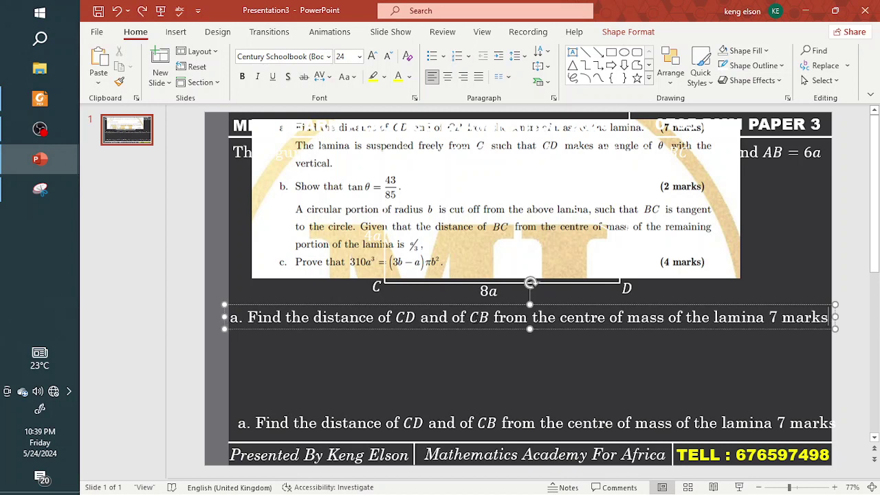
pyautogui.click(446, 416)
# - Move the question copy up under the original and replace its text with 'The'
pyautogui.moveTo(446, 416); pyautogui.dragTo(448, 362)
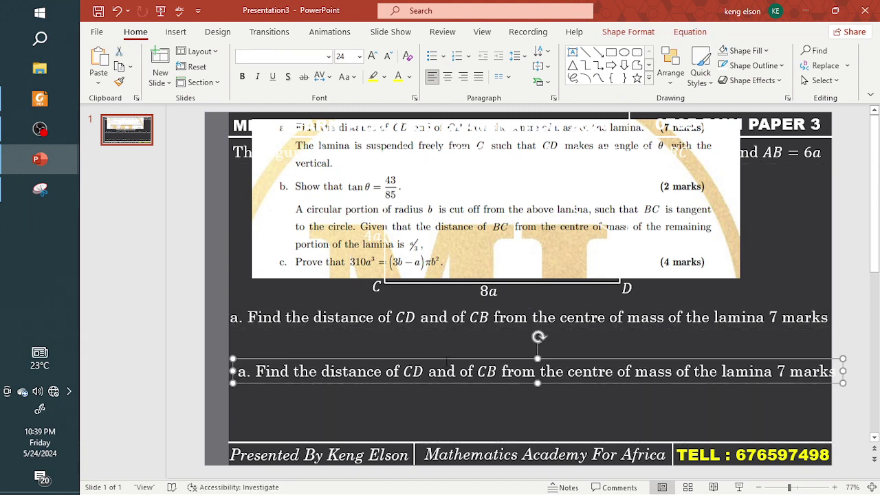
pyautogui.click(447, 360)
pyautogui.hotkey('ctrl', 'a')
pyautogui.press('BackSpace')
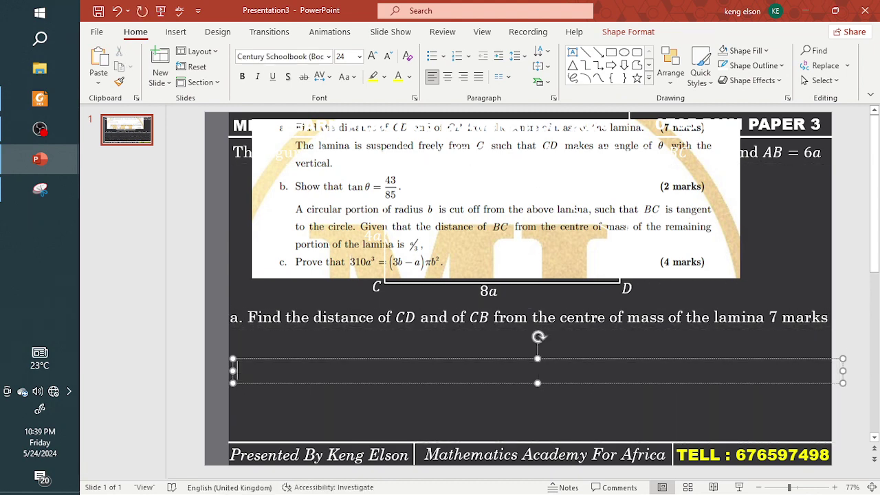
pyautogui.write('The la')
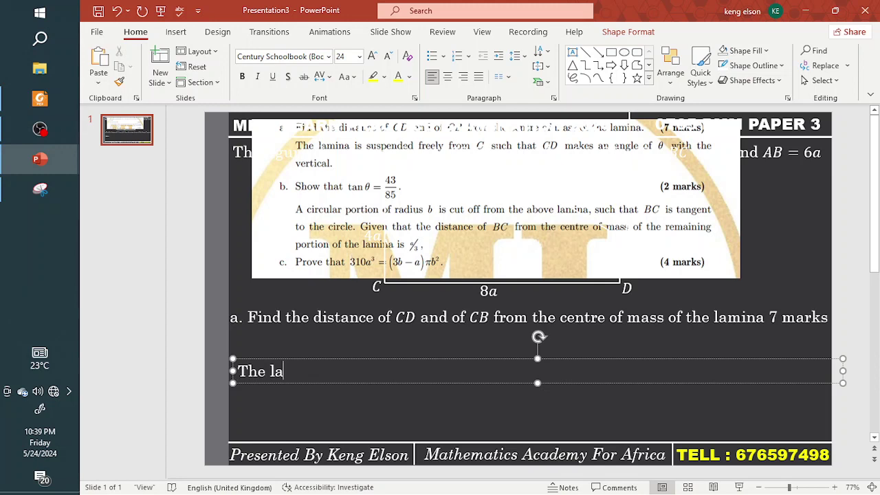
# - Extend the sentence to 'The lamina is suspended freely from C', with C as an equation
pyautogui.moveTo(555, 245); pyautogui.dragTo(548, 248)
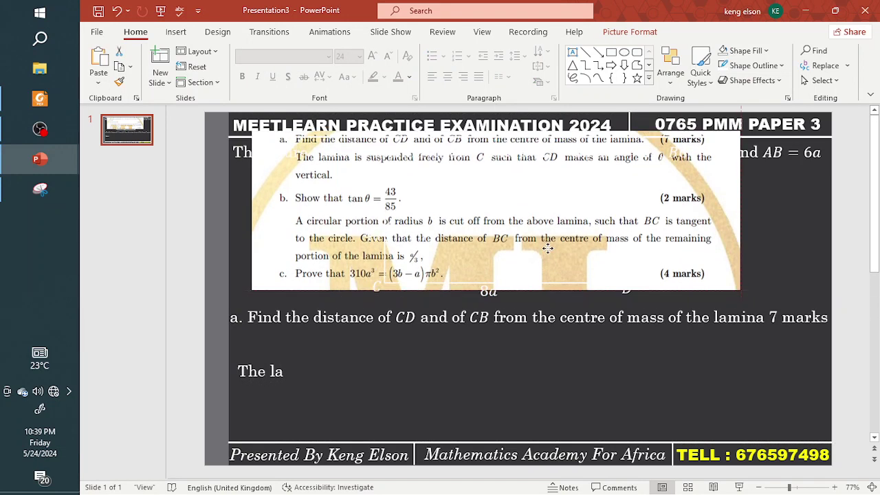
pyautogui.click(282, 375)
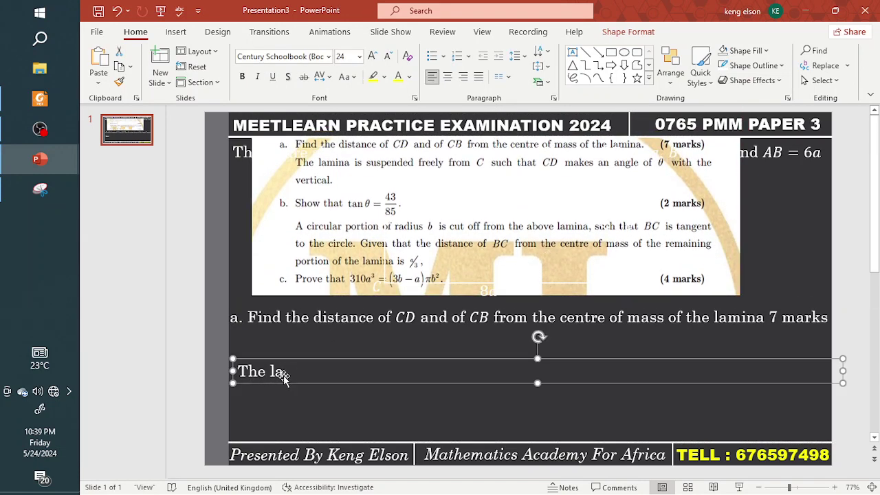
pyautogui.click(283, 372)
pyautogui.write('mina is suspe')
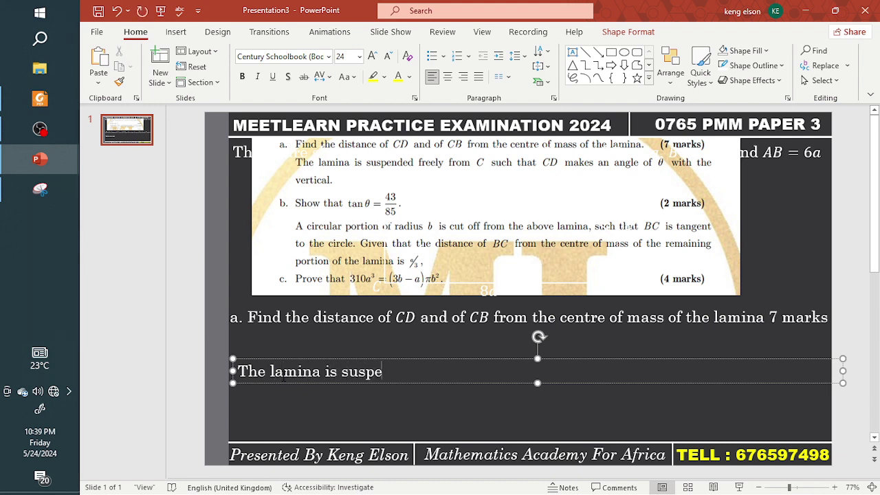
pyautogui.write('nded freelu')
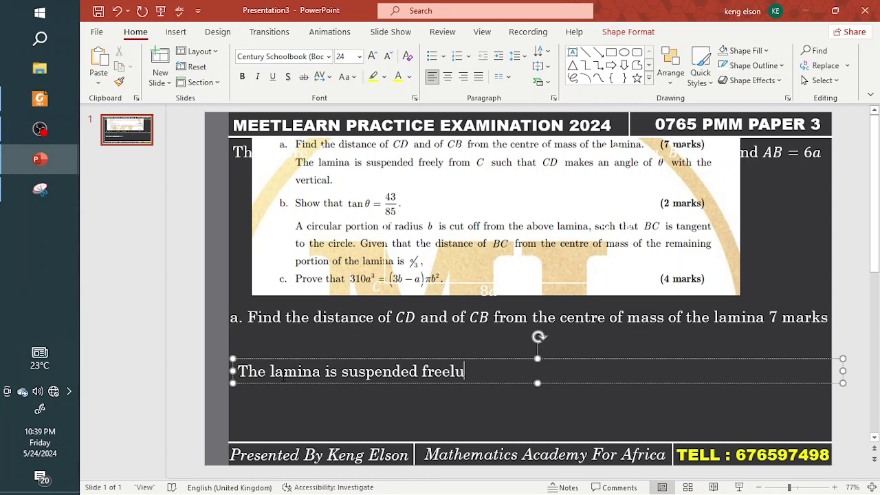
pyautogui.press('BackSpace')
pyautogui.write('y from C')
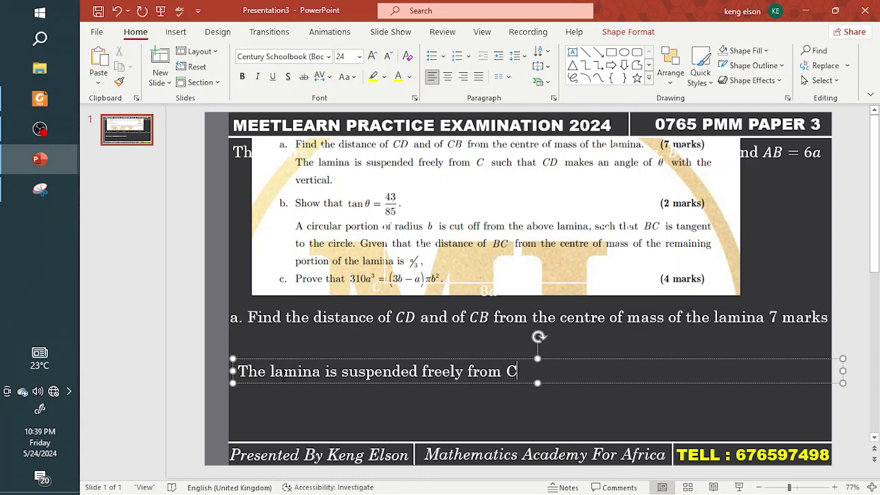
pyautogui.press('BackSpace')
pyautogui.hotkey('alt', '=')
pyautogui.write('C')
pyautogui.press('Right')
# - Finish it with 'such that CD makes an angle of θ with the vertical', CD and θ as equations
pyautogui.write('su')
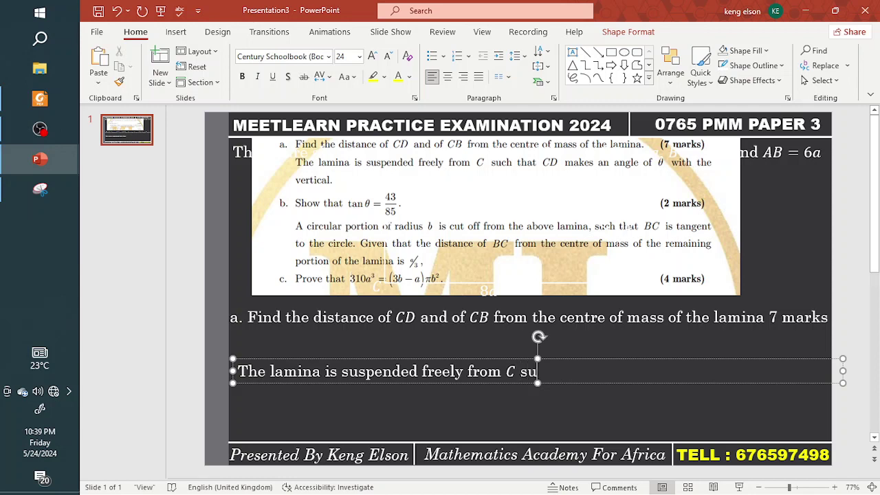
pyautogui.write('ch ghat')
pyautogui.press('BackSpace')
pyautogui.press('BackSpace')
pyautogui.press('BackSpace')
pyautogui.press('BackSpace')
pyautogui.write('that')
pyautogui.hotkey('alt', '=')
pyautogui.write('CD')
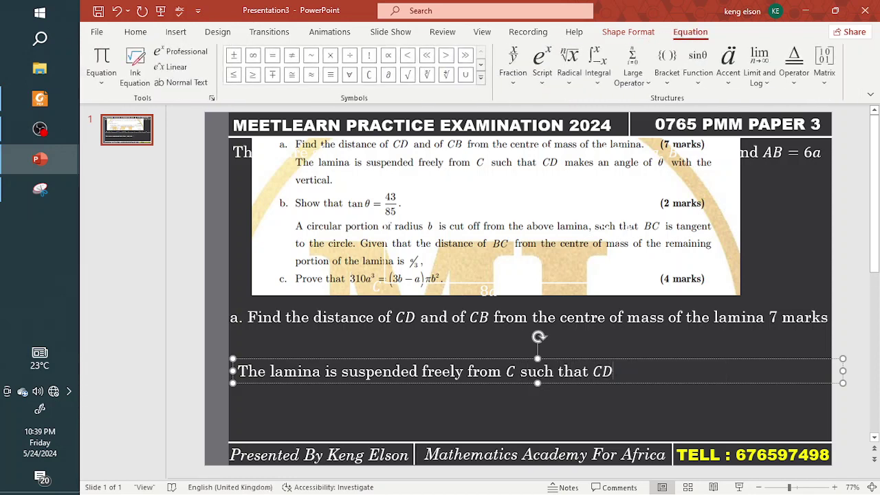
pyautogui.press('Right')
pyautogui.write('makes a')
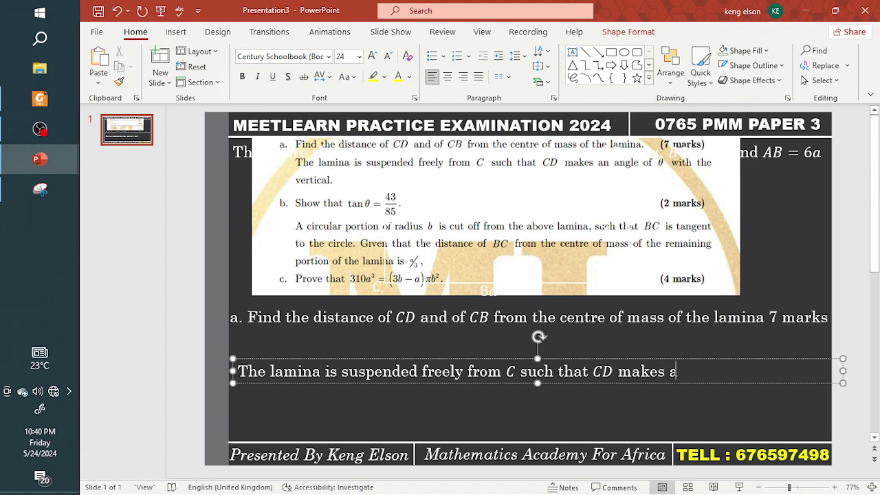
pyautogui.write('n angle of')
pyautogui.hotkey('alt', '=')
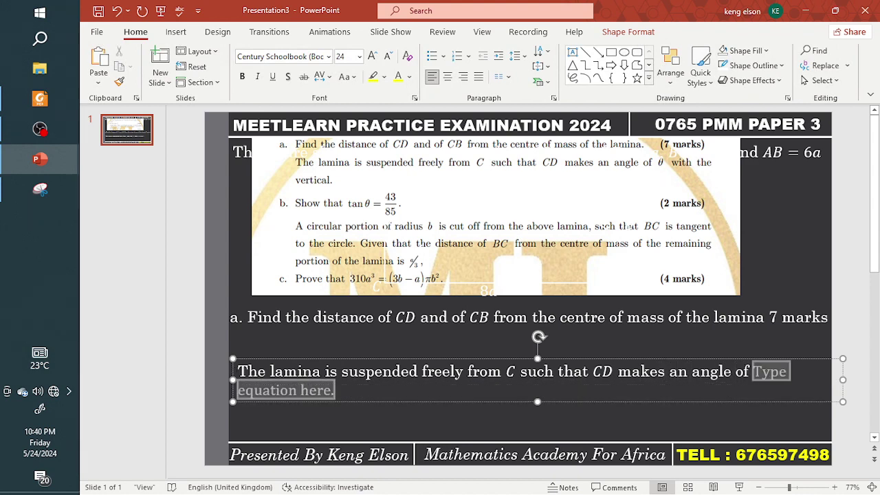
pyautogui.write('\\theta')
pyautogui.press('Right')
pyautogui.write('w')
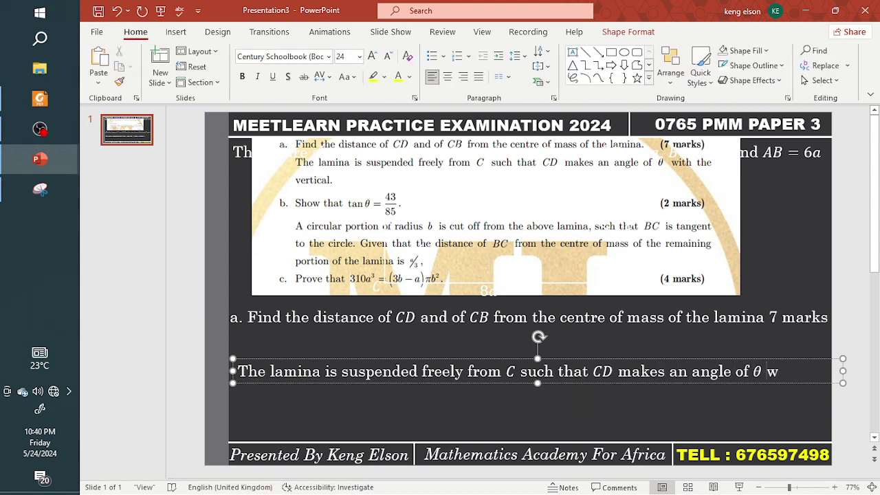
pyautogui.write('ith the vertical')
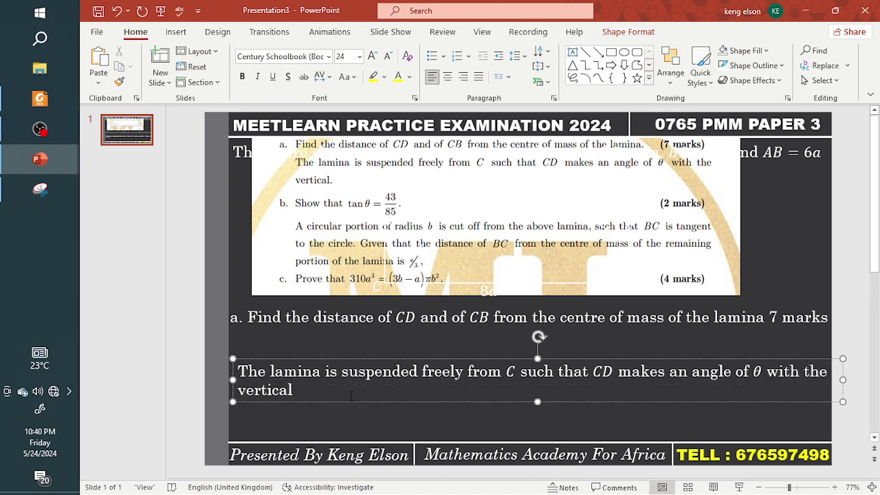
# - Justify the lamina sentence and resize it to fit directly under question a
pyautogui.moveTo(352, 402); pyautogui.dragTo(353, 387)
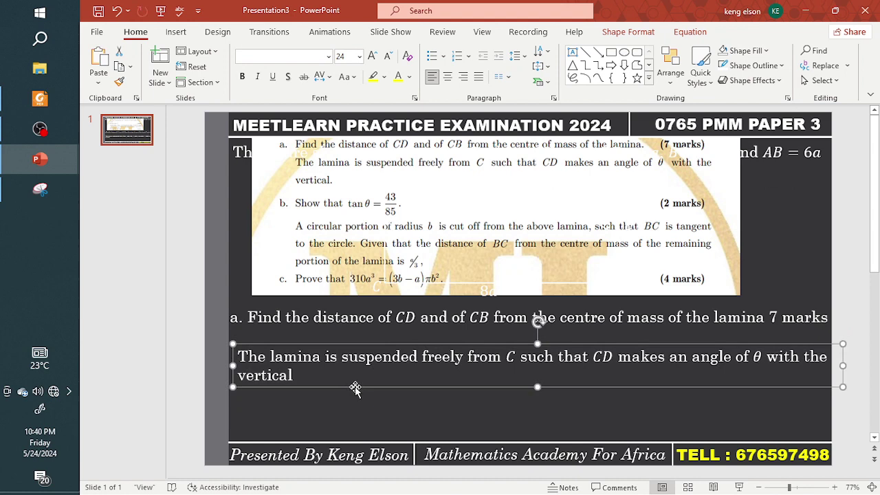
pyautogui.click(479, 77)
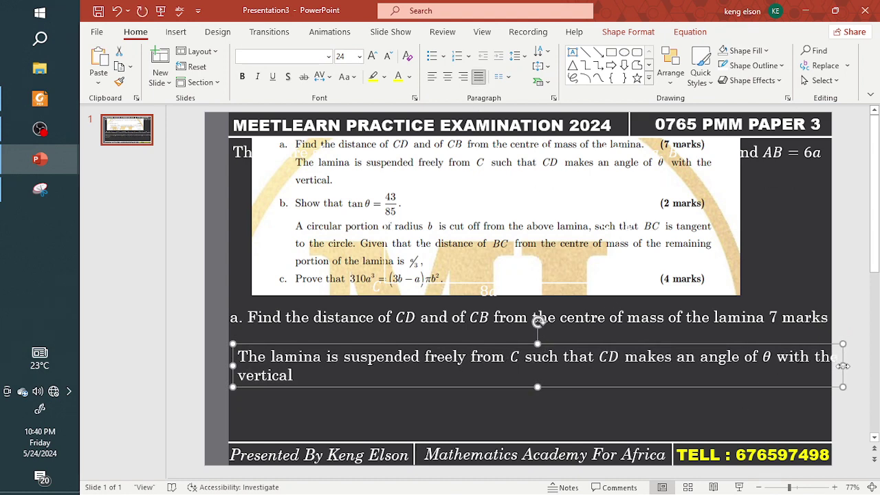
pyautogui.moveTo(843, 366); pyautogui.dragTo(829, 365)
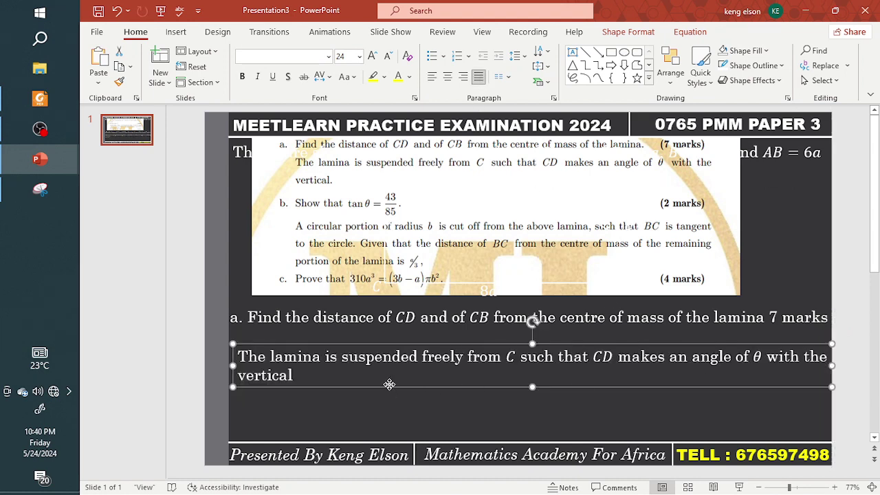
pyautogui.moveTo(390, 387); pyautogui.dragTo(385, 369)
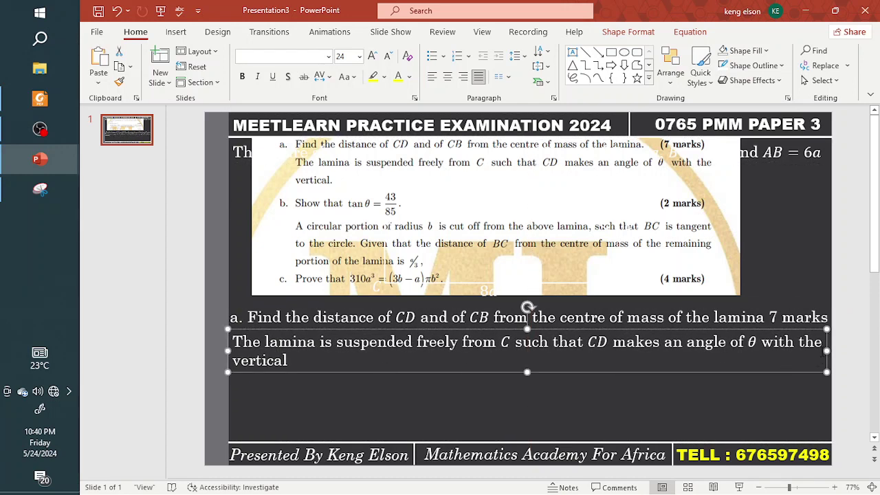
pyautogui.moveTo(827, 351); pyautogui.dragTo(832, 351)
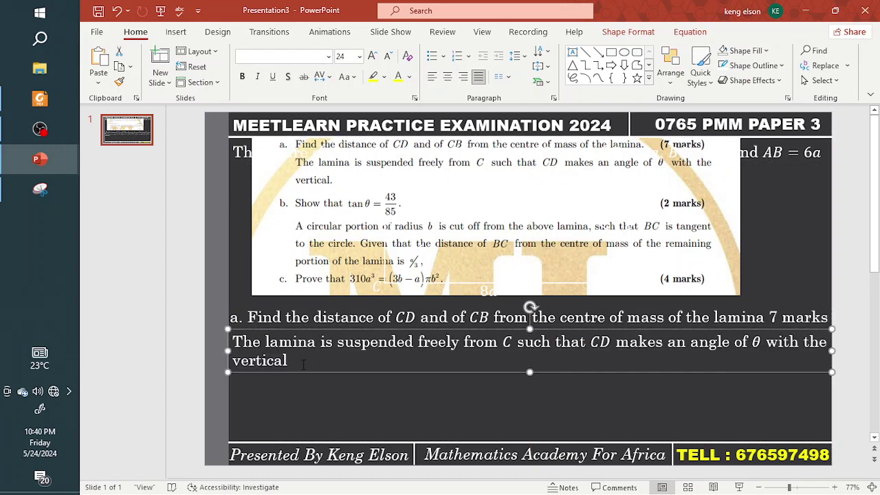
# - Paste another copy of the question a line below the lamina sentence
pyautogui.click(301, 391)
pyautogui.hotkey('ctrl', 'v')
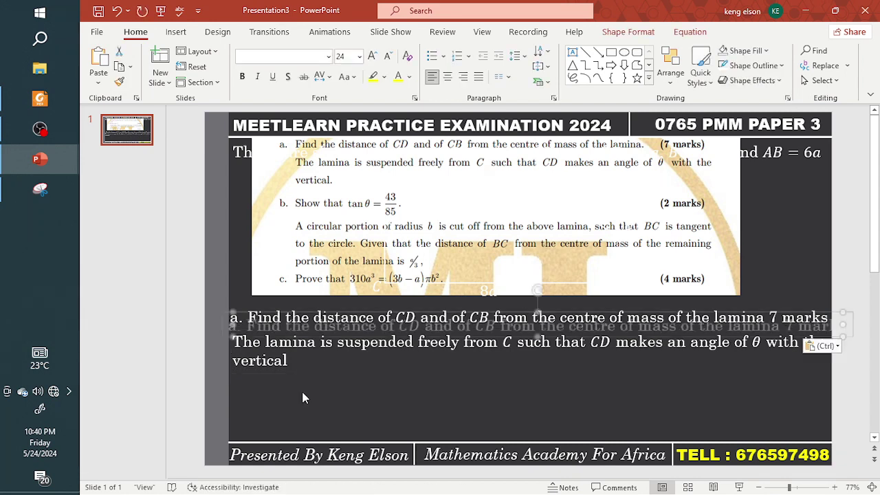
pyautogui.moveTo(330, 337); pyautogui.dragTo(324, 406)
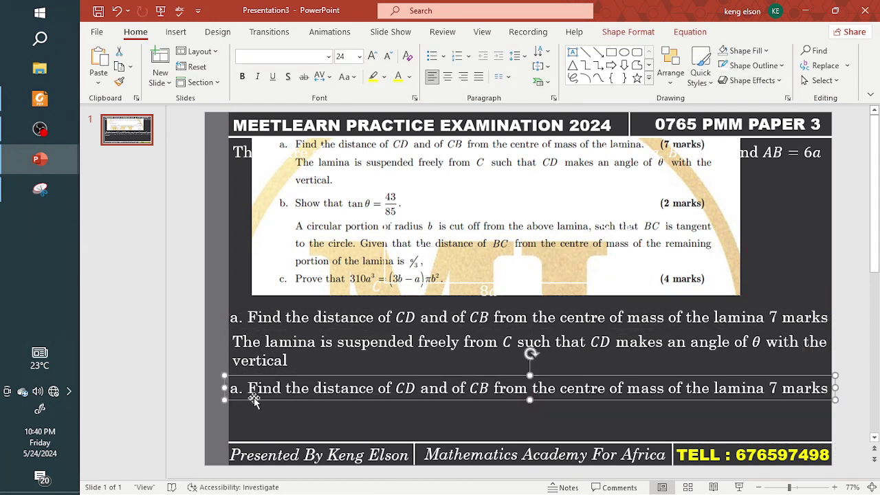
# - Rewrite the pasted line as 'b. Show that tan θ = 43/85', with the formula as an equation, and narrow the box
pyautogui.click(248, 389)
pyautogui.press('BackSpace')
pyautogui.press('BackSpace')
pyautogui.press('BackSpace')
pyautogui.write('b')
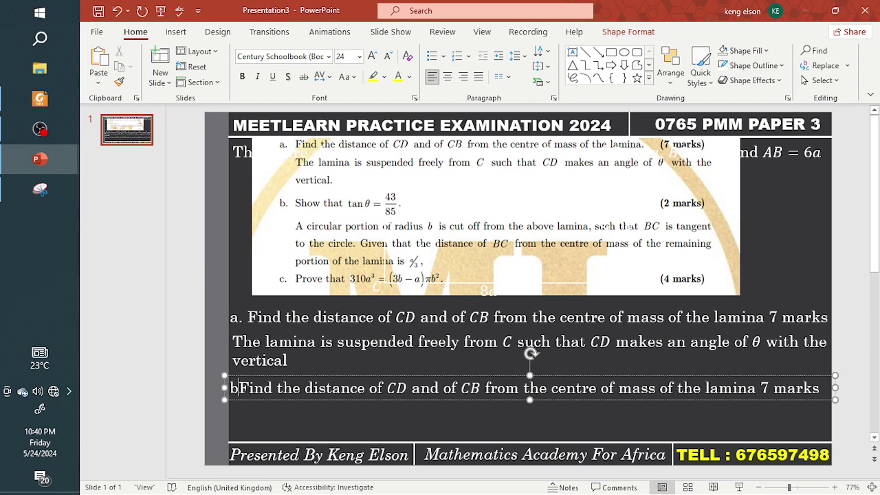
pyautogui.write('.')
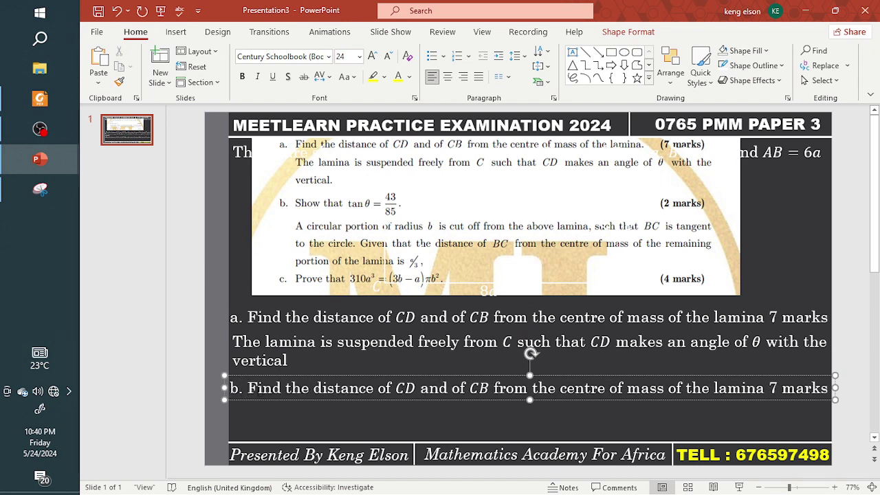
pyautogui.moveTo(249, 390); pyautogui.dragTo(830, 416)
pyautogui.write('Sho wh')
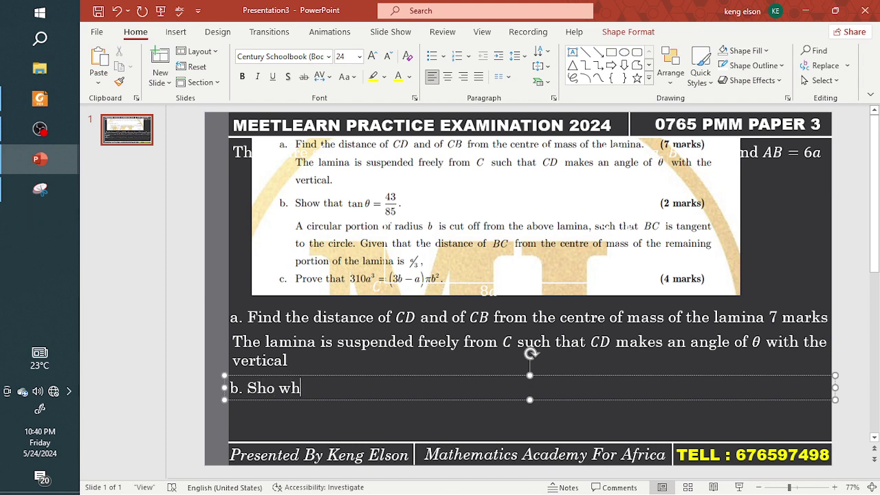
pyautogui.press('BackSpace')
pyautogui.press('BackSpace')
pyautogui.press('BackSpace')
pyautogui.write('w that')
pyautogui.press('alt')
pyautogui.hotkey('alt', '=')
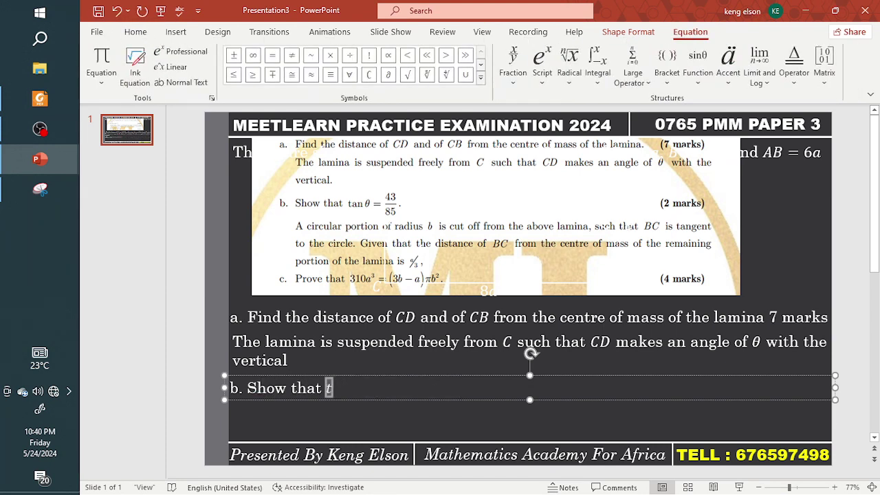
pyautogui.write('tan\\theta ')
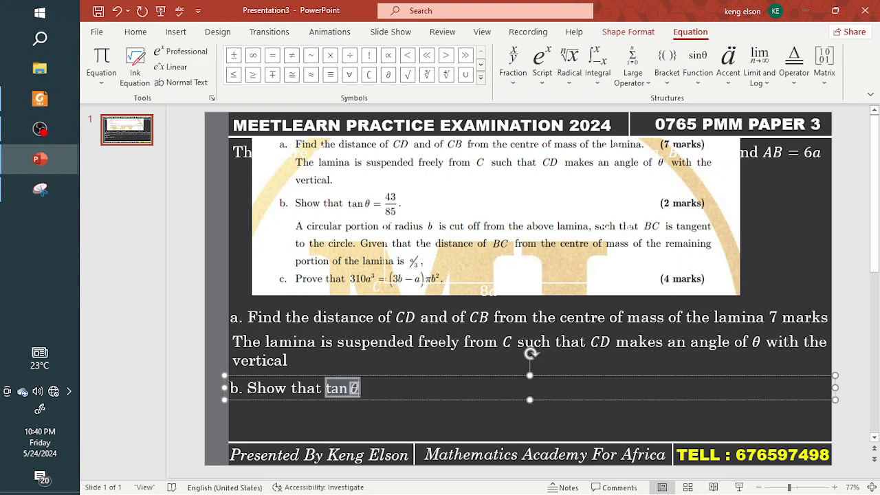
pyautogui.write('=43/')
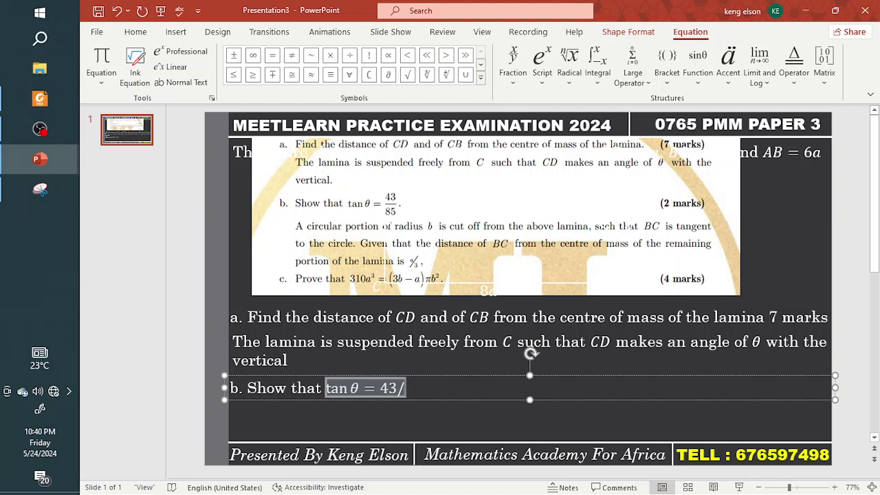
pyautogui.write('85')
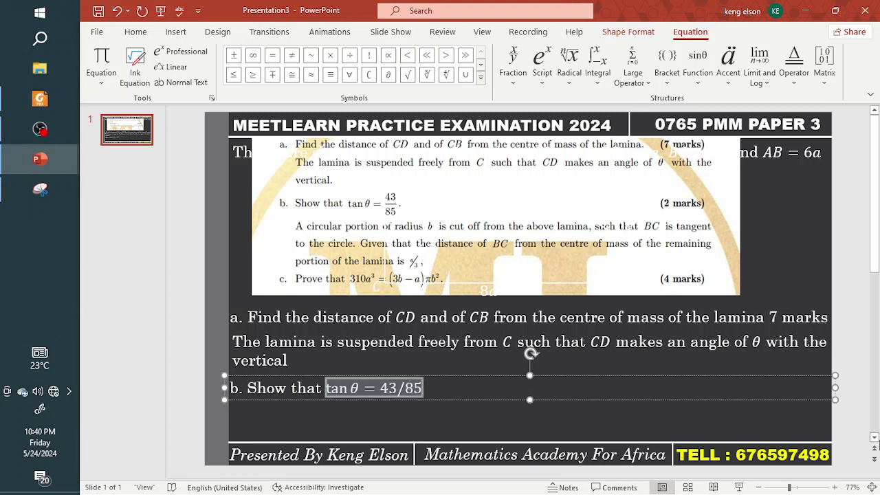
pyautogui.moveTo(835, 388); pyautogui.dragTo(415, 393)
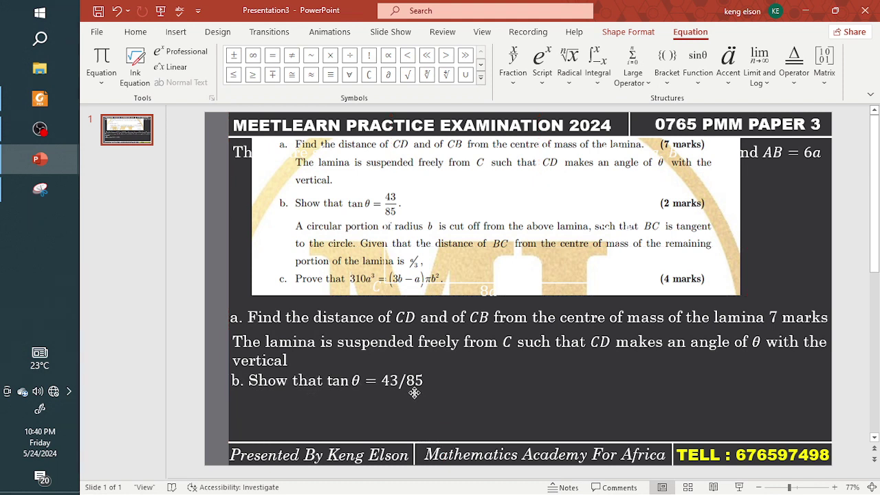
pyautogui.moveTo(414, 392); pyautogui.dragTo(414, 393)
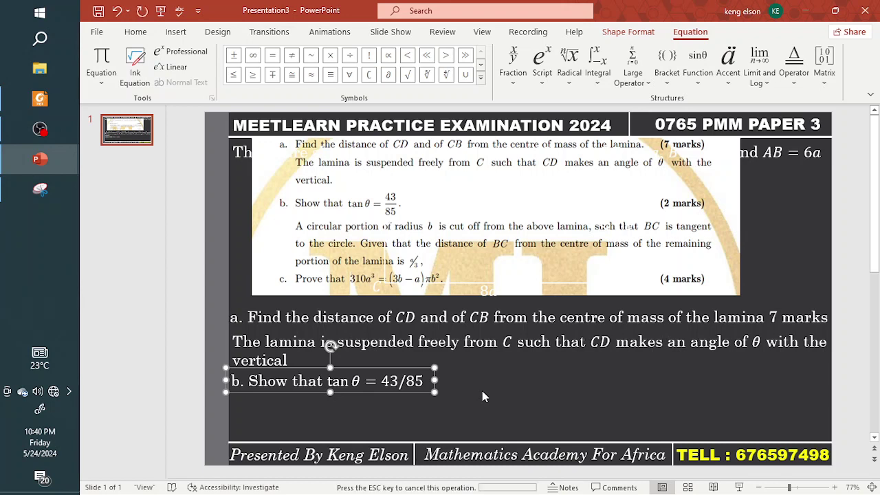
# - Duplicate the part b box and type 'A circular portion of radius b is cut off from the above lam…', b as math
pyautogui.moveTo(407, 389); pyautogui.dragTo(454, 426)
pyautogui.hotkey('ctrl', 'a')
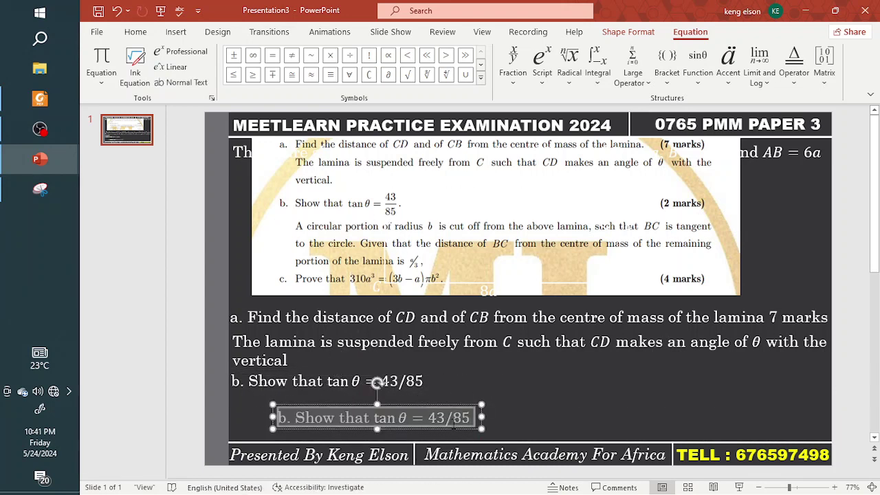
pyautogui.write('A circ')
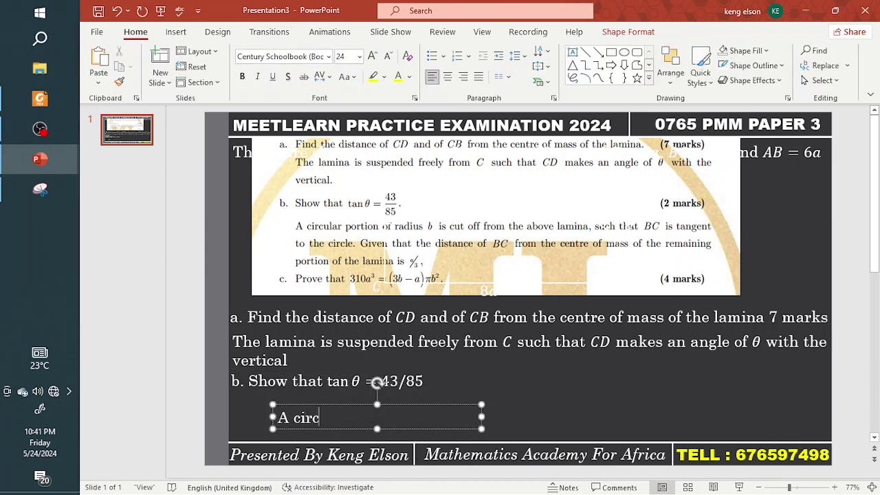
pyautogui.write('u; ')
pyautogui.write('lar p')
pyautogui.write('o')
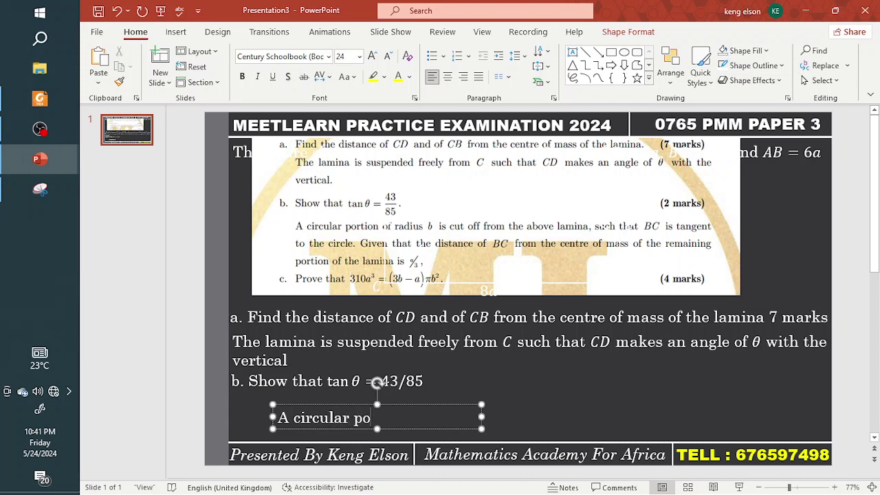
pyautogui.write('rtion of radius')
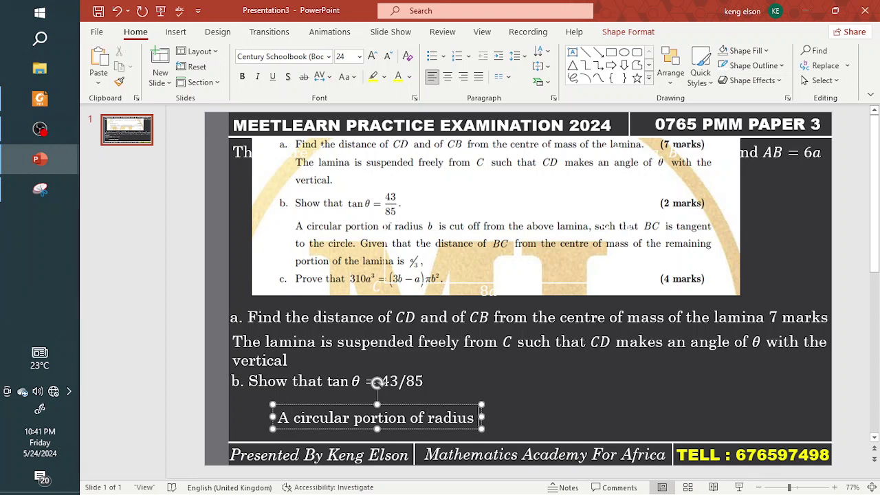
pyautogui.hotkey('alt', '=')
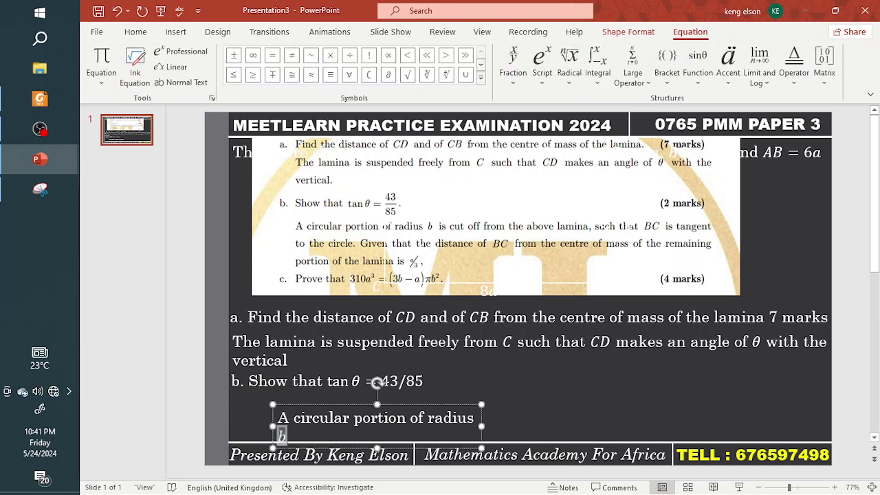
pyautogui.write('b')
pyautogui.press('Right')
pyautogui.write('is cut')
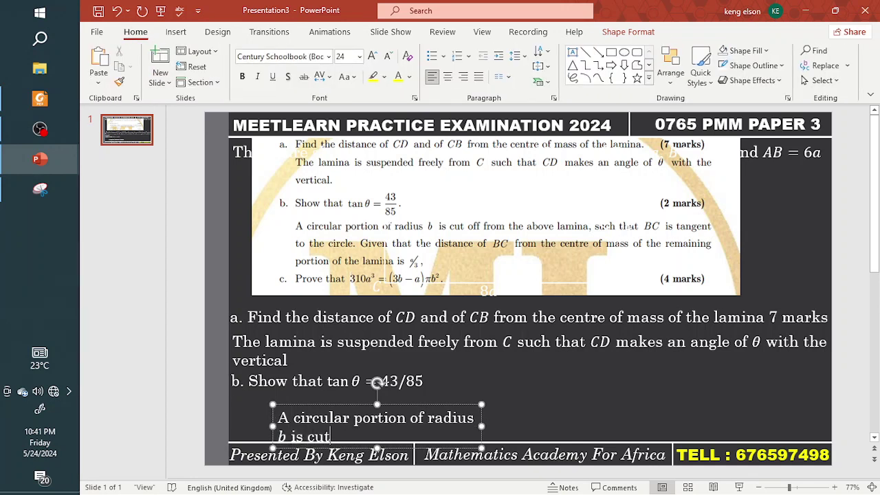
pyautogui.write(' off from the abo')
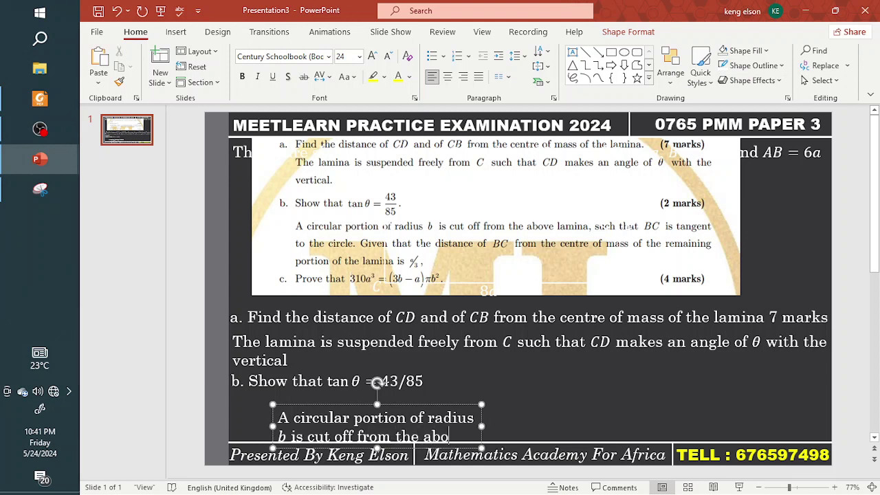
pyautogui.write('ve lam')
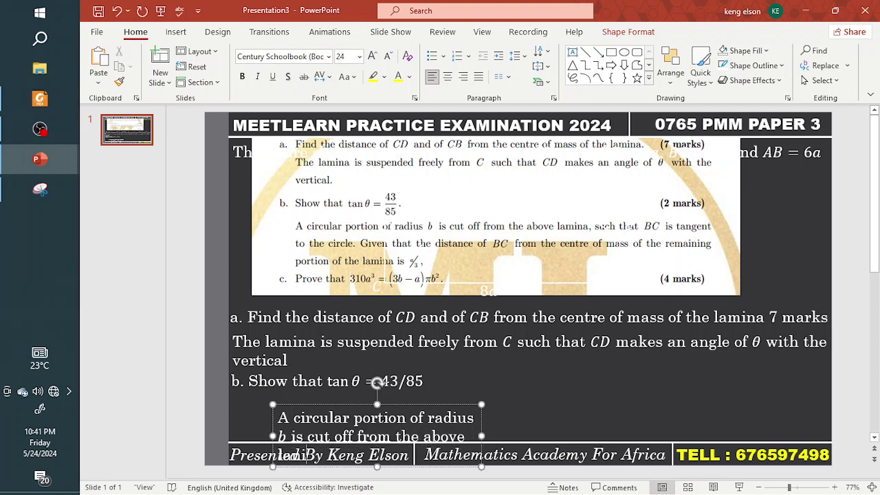
pyautogui.moveTo(482, 436); pyautogui.dragTo(708, 418)
# - Fix the typo to read 'lamina, such that BC', with BC as an equation
pyautogui.doubleClick(688, 419)
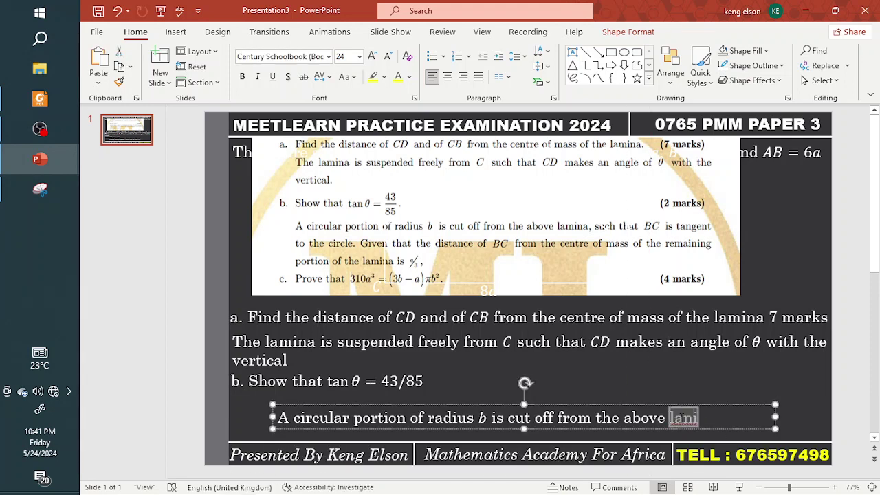
pyautogui.click(681, 431)
pyautogui.hotkey('ctrl', 'z')
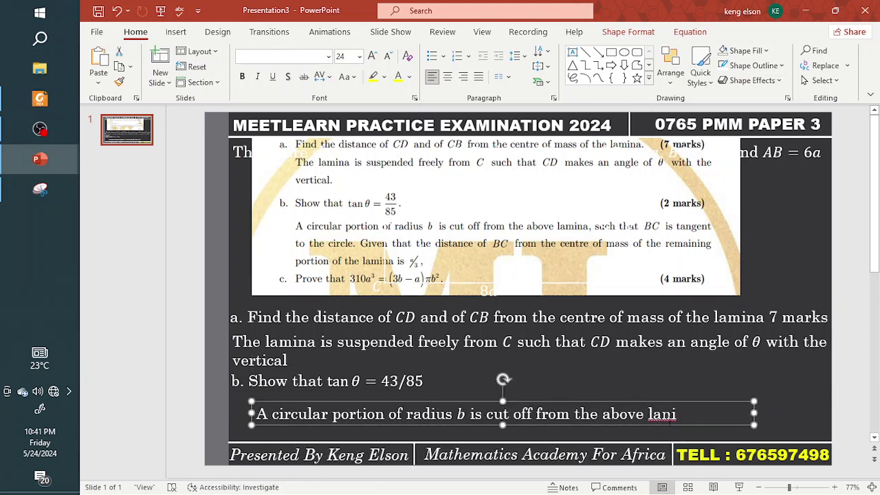
pyautogui.hotkey('ctrl', 'z')
pyautogui.write('mi')
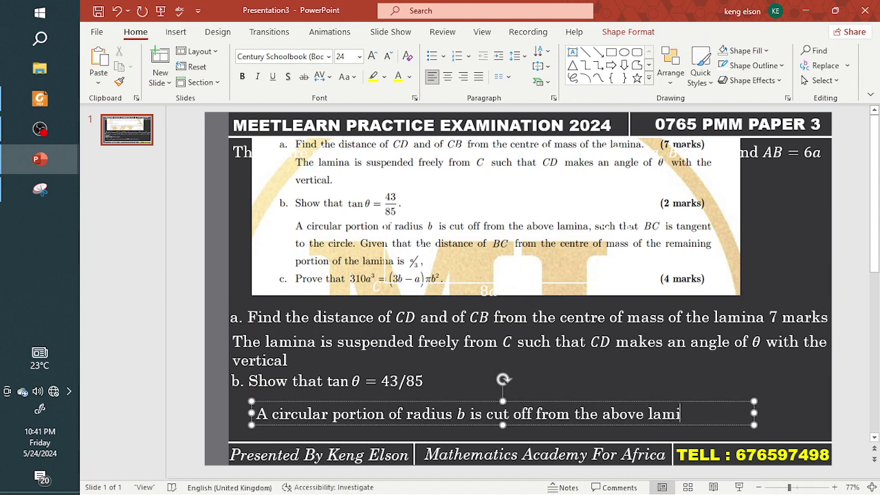
pyautogui.write('na, such that')
pyautogui.hotkey('alt', '=')
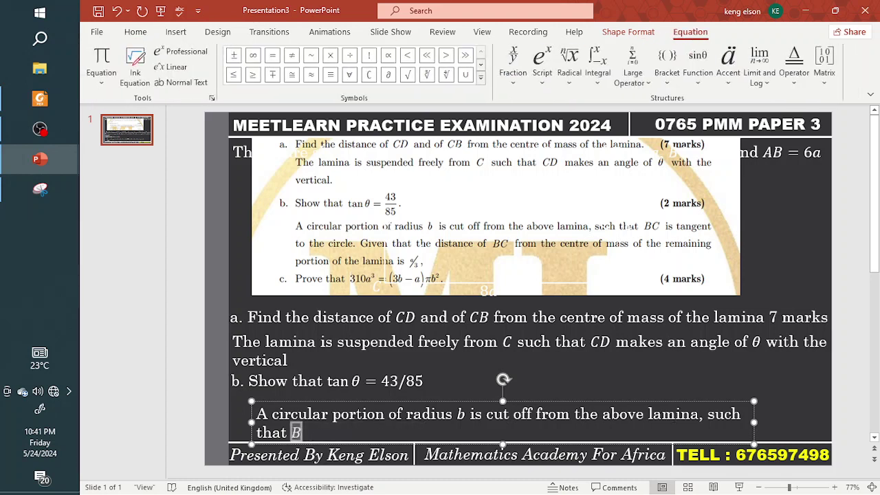
pyautogui.write('BC')
pyautogui.press('Right')
# - Add 'is tangent to the circle. Given that the distance of BC from the centre of mass of the remaindering portion…'
pyautogui.write('is t')
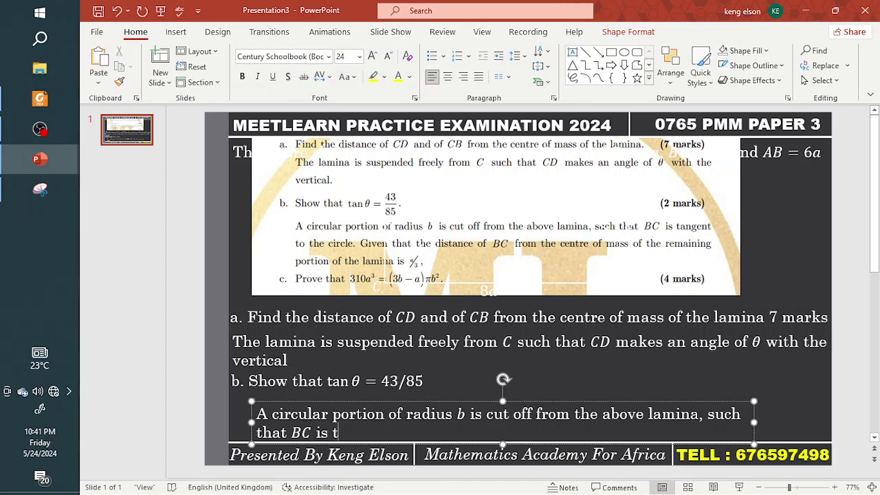
pyautogui.write('angent')
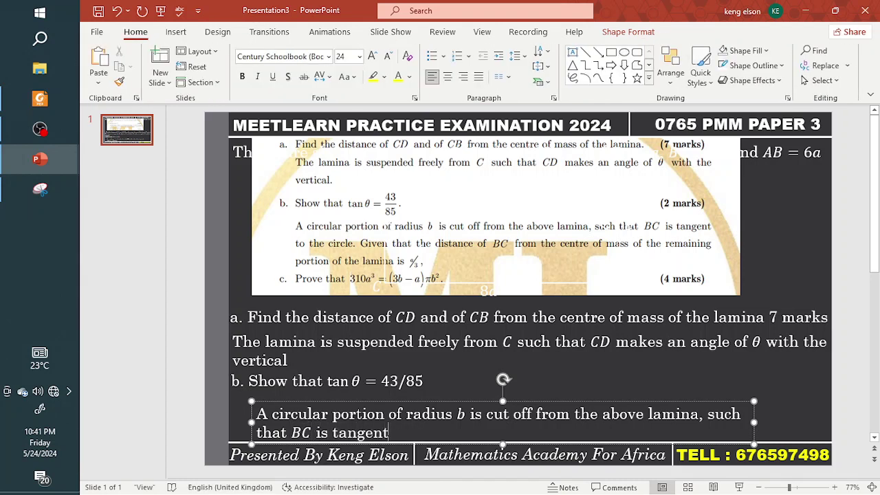
pyautogui.write(' to the circle')
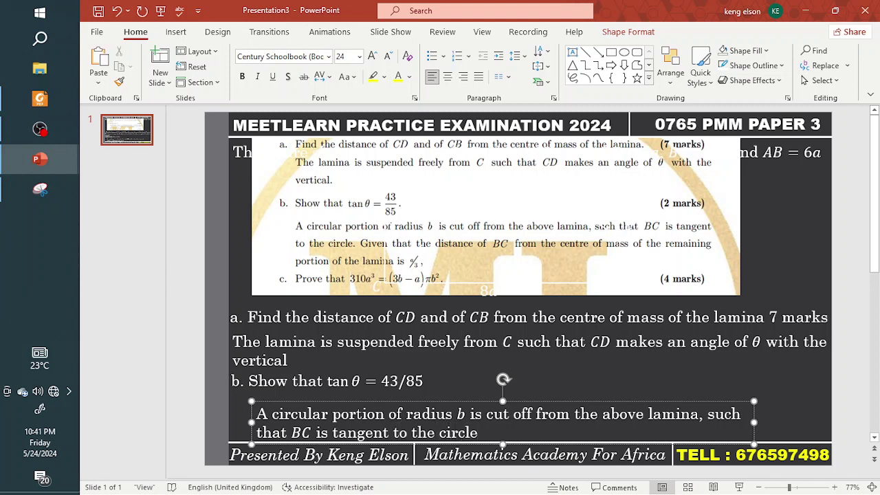
pyautogui.write('. Given that the distance')
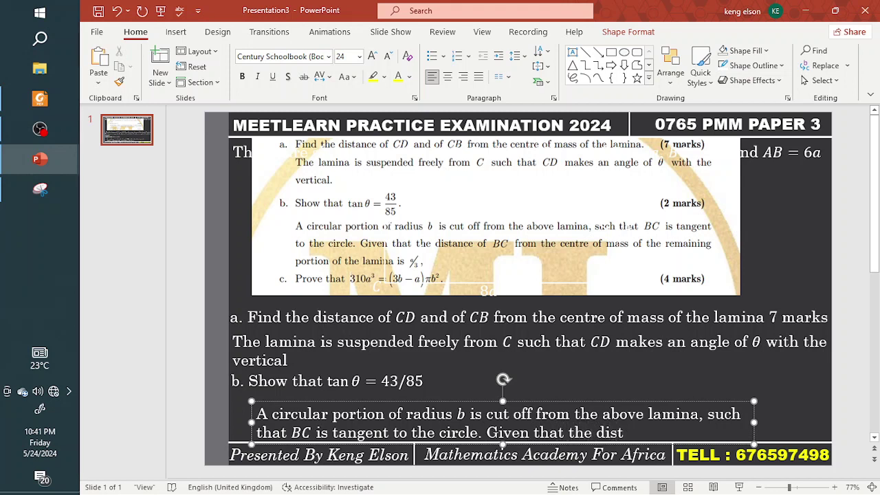
pyautogui.write(' of')
pyautogui.hotkey('alt', '=')
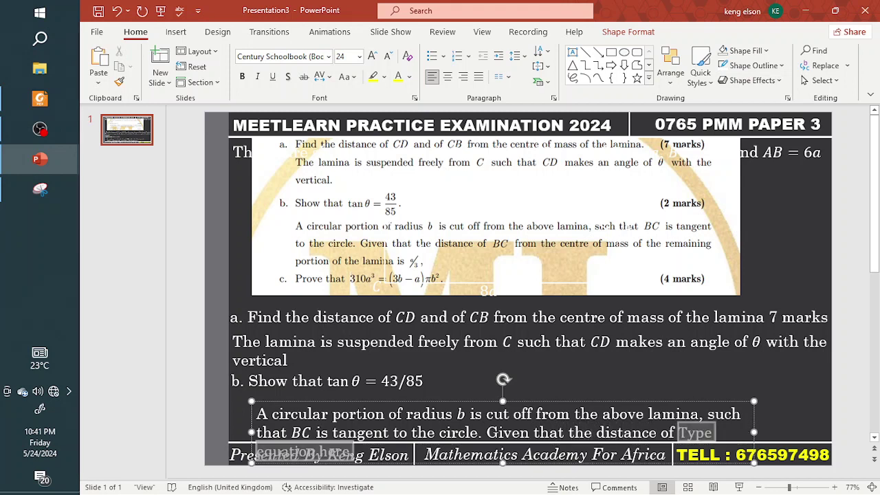
pyautogui.write('BC')
pyautogui.press('Right')
pyautogui.write('from t')
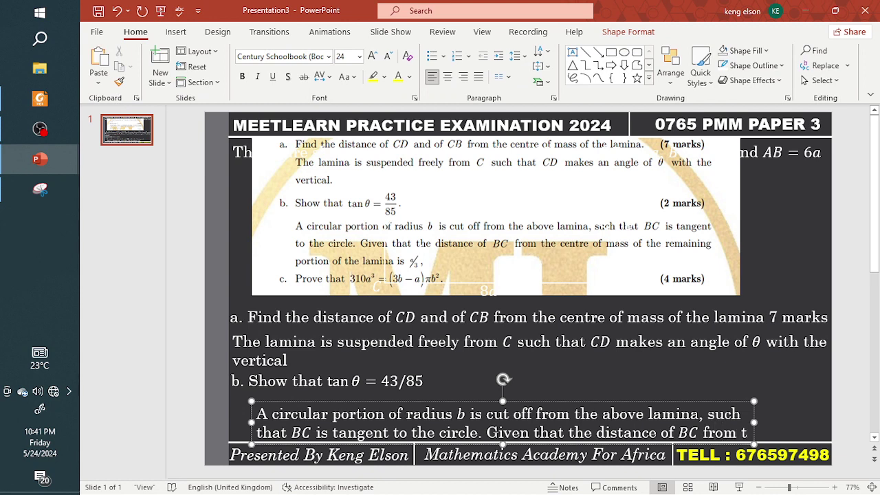
pyautogui.write('he centre')
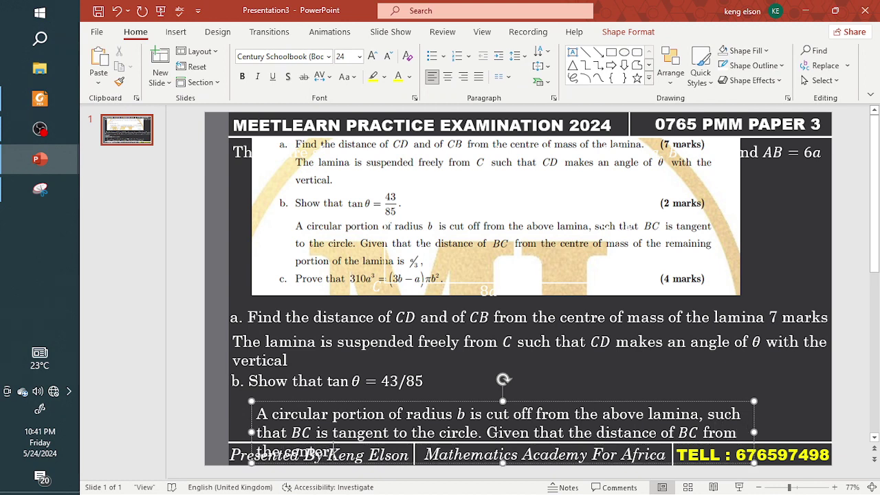
pyautogui.write(' of mass of the')
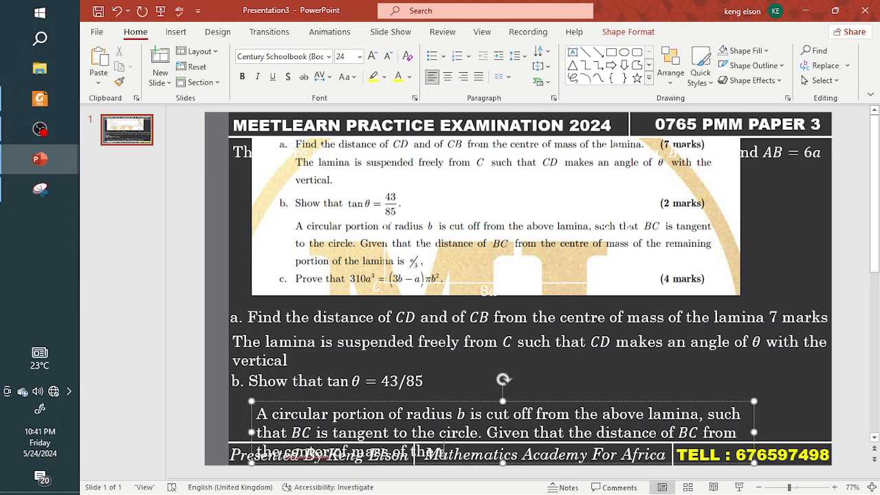
pyautogui.write(' remainde')
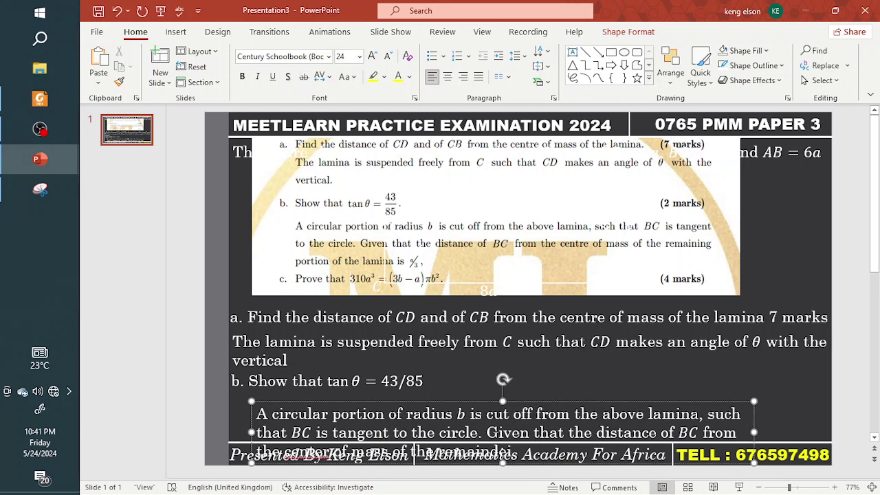
pyautogui.write('ring portion of the lamina is')
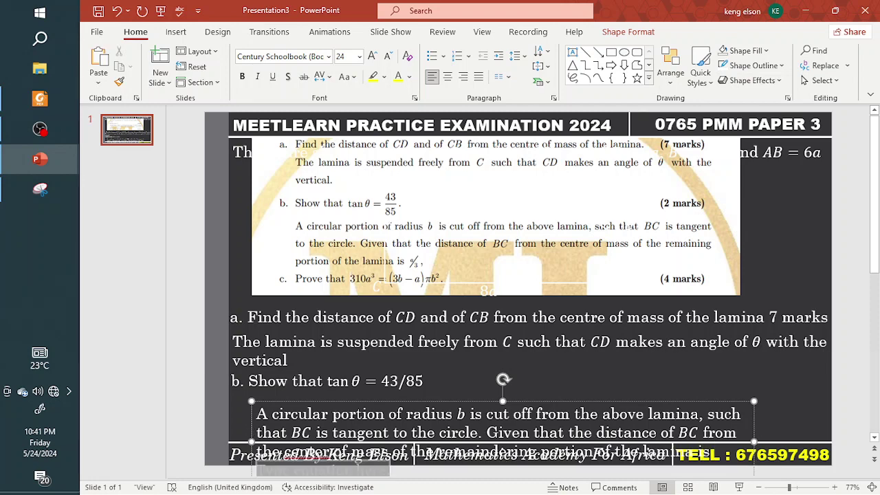
pyautogui.hotkey('alt', '=')
# - Enter the a/3 equation, correct 'center' to 'centre', and move and widen the paragraph
pyautogui.write('a/3')
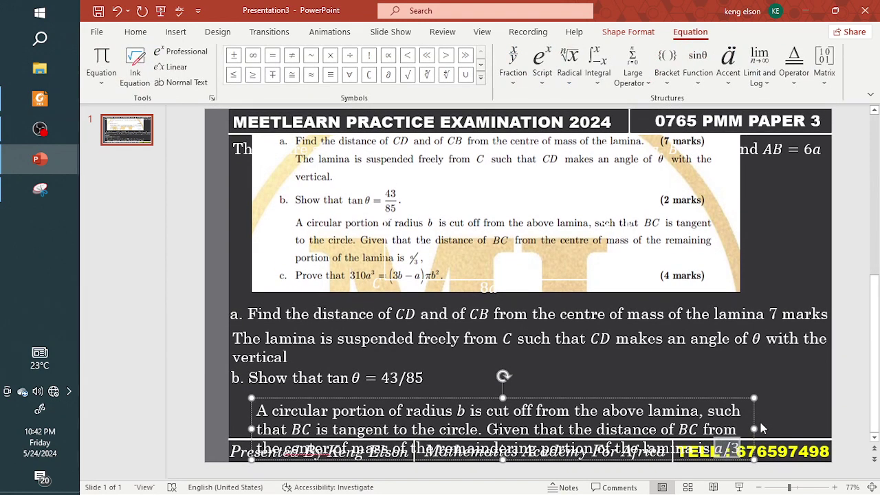
pyautogui.moveTo(761, 428); pyautogui.dragTo(748, 400)
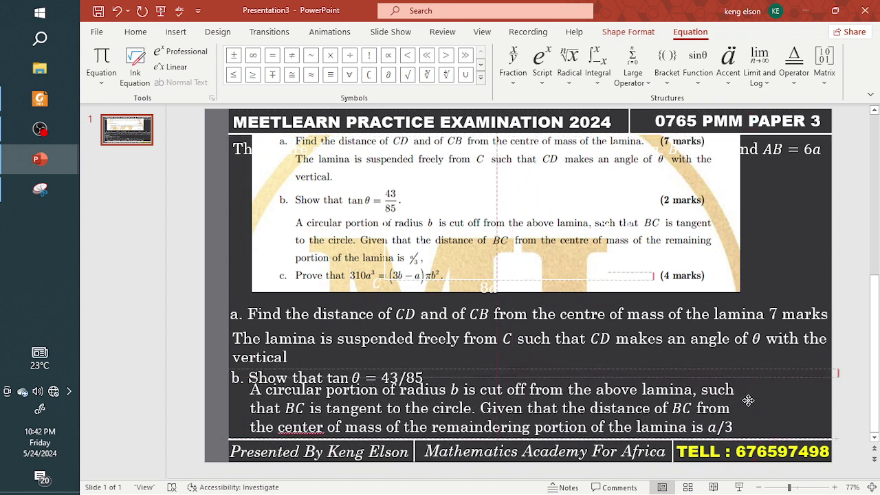
pyautogui.rightClick(303, 428)
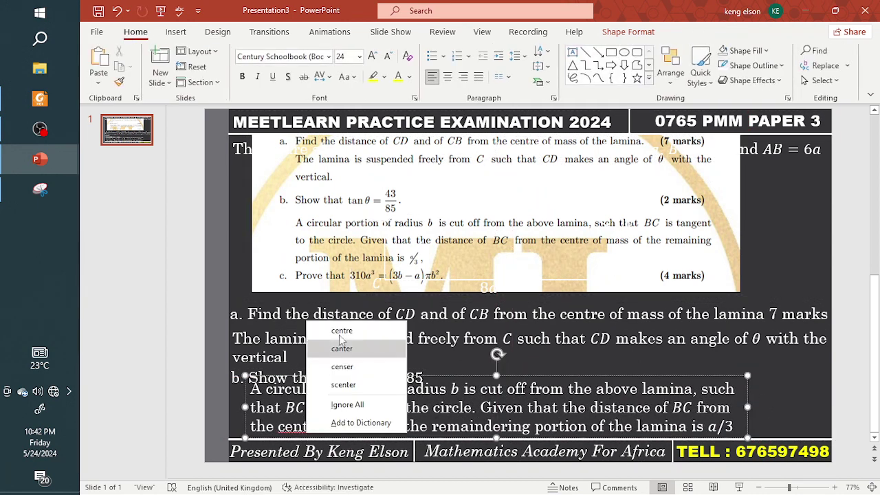
pyautogui.click(342, 331)
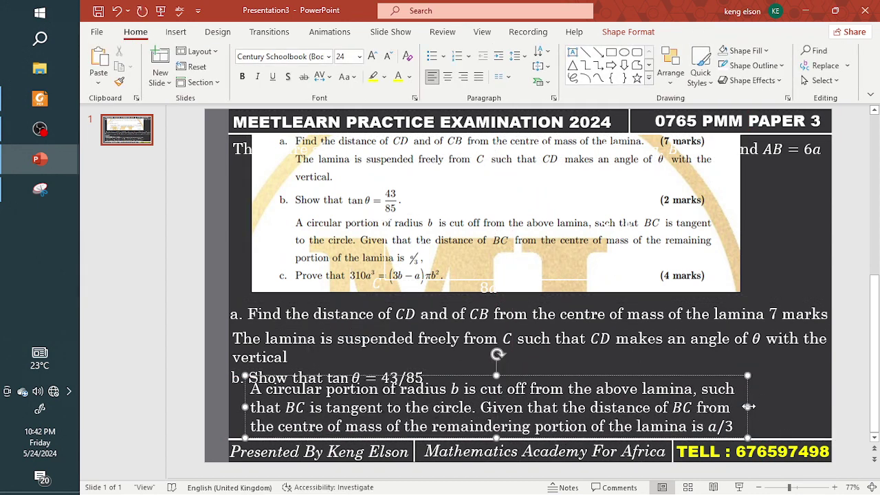
pyautogui.moveTo(748, 407); pyautogui.dragTo(832, 405)
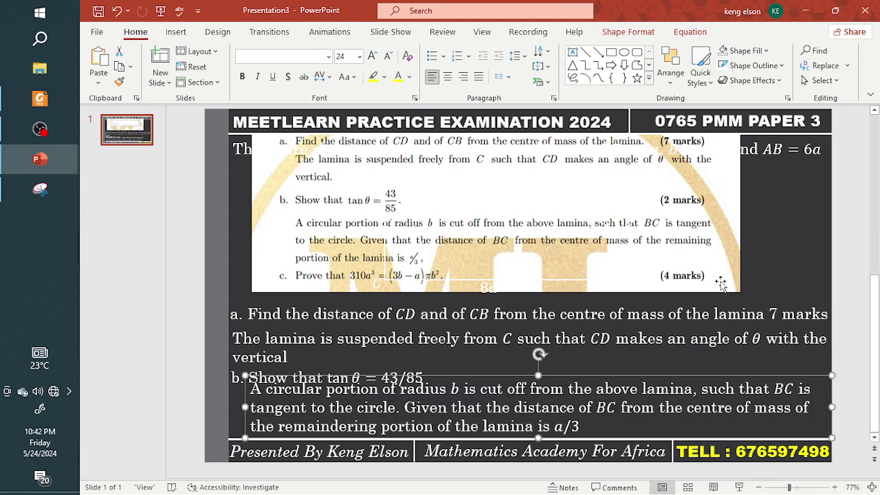
# - Move the question picture up and nudge the part a sentence and lamina figure upward
pyautogui.moveTo(720, 284); pyautogui.dragTo(739, 118)
pyautogui.click(570, 284)
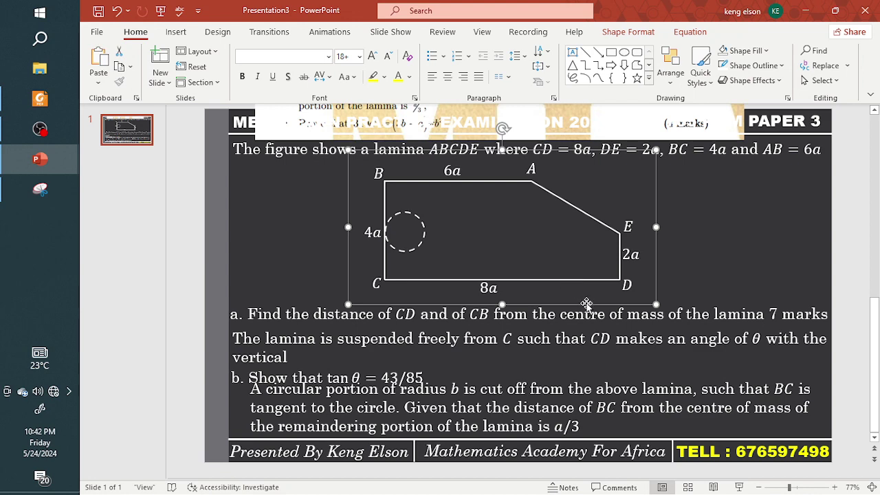
pyautogui.moveTo(284, 297); pyautogui.dragTo(282, 292)
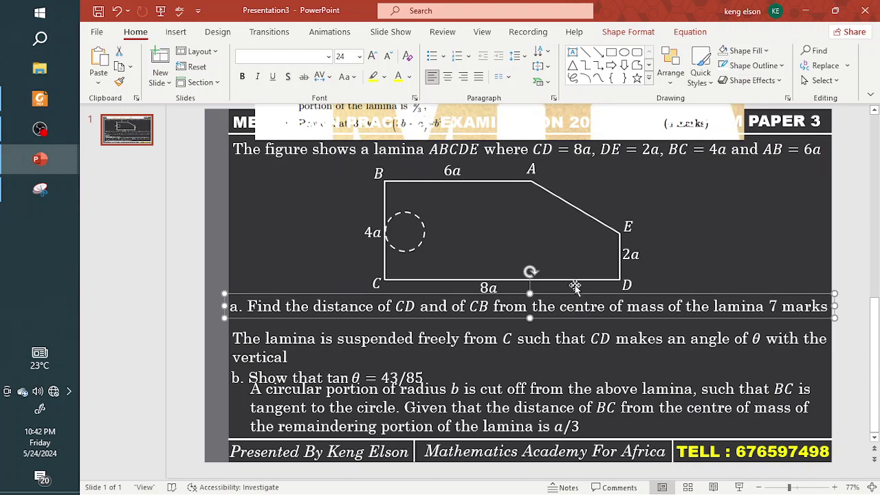
pyautogui.moveTo(574, 282); pyautogui.dragTo(576, 278)
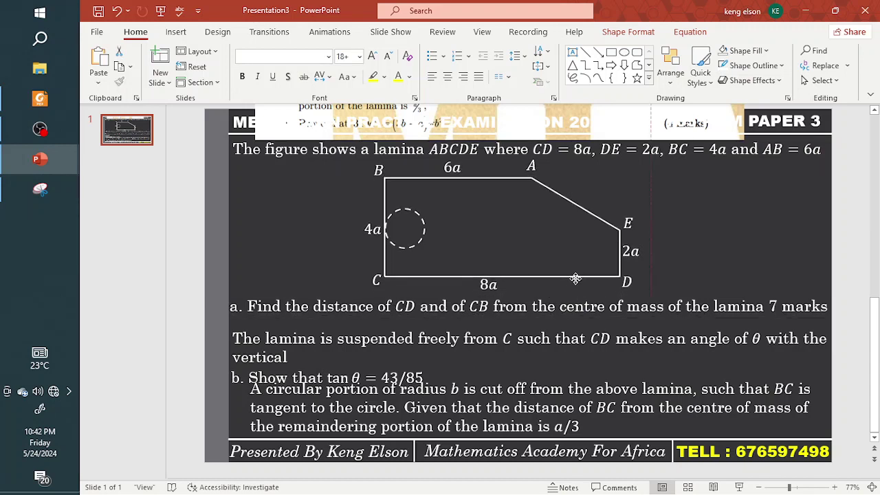
# - Set the suspension sentence to 20 pt and reposition it on one line under part a
pyautogui.click(452, 341)
pyautogui.moveTo(455, 365); pyautogui.dragTo(453, 360)
pyautogui.click(387, 55)
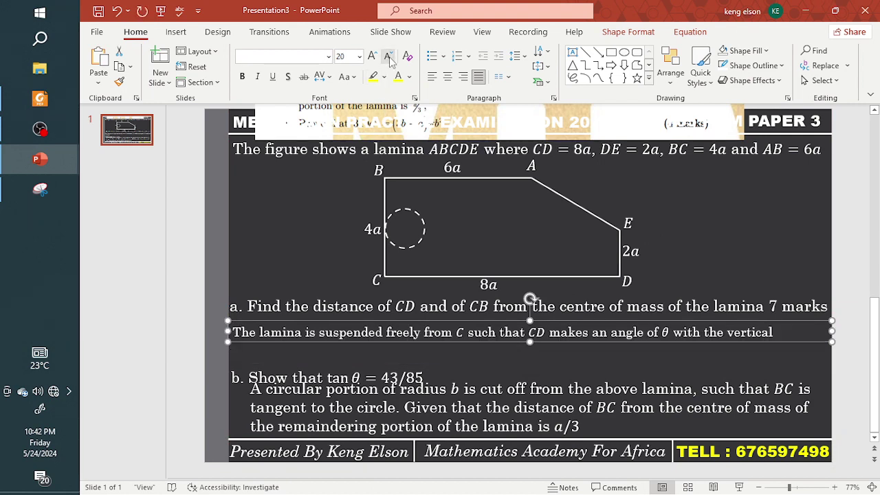
pyautogui.moveTo(472, 339); pyautogui.dragTo(480, 338)
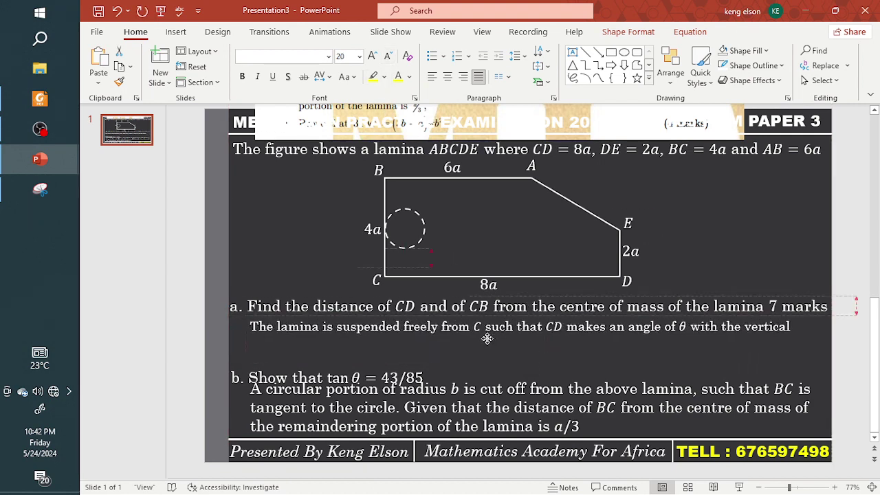
pyautogui.press('Delete')
pyautogui.hotkey('ctrl', 'z')
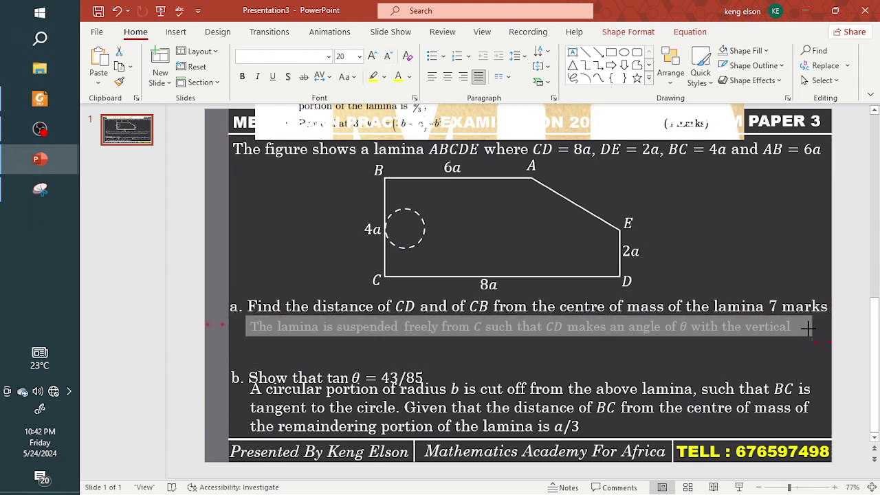
pyautogui.moveTo(768, 336); pyautogui.dragTo(774, 333)
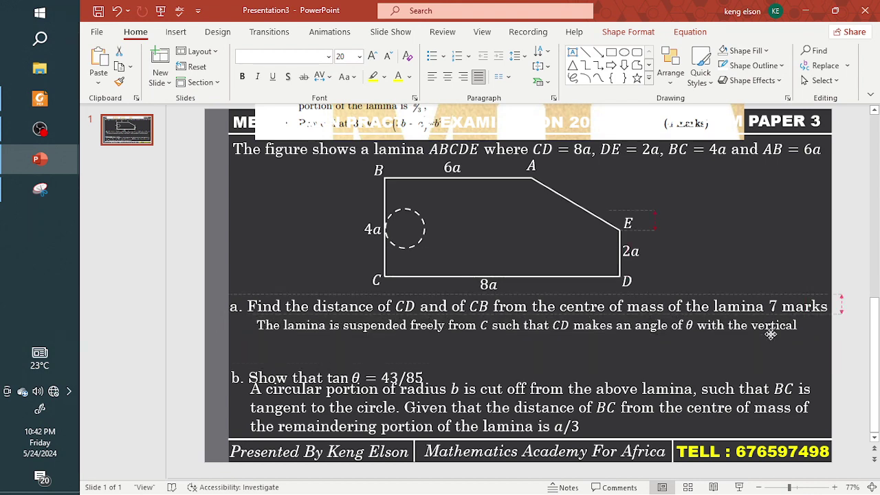
# - Move part b up closer to the suspension sentence
pyautogui.moveTo(413, 361); pyautogui.dragTo(412, 329)
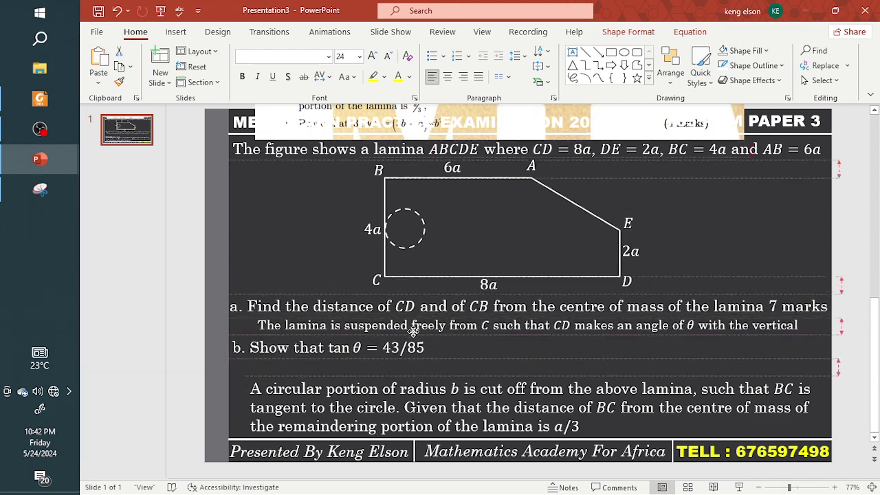
pyautogui.hotkey('ctrl', 'z')
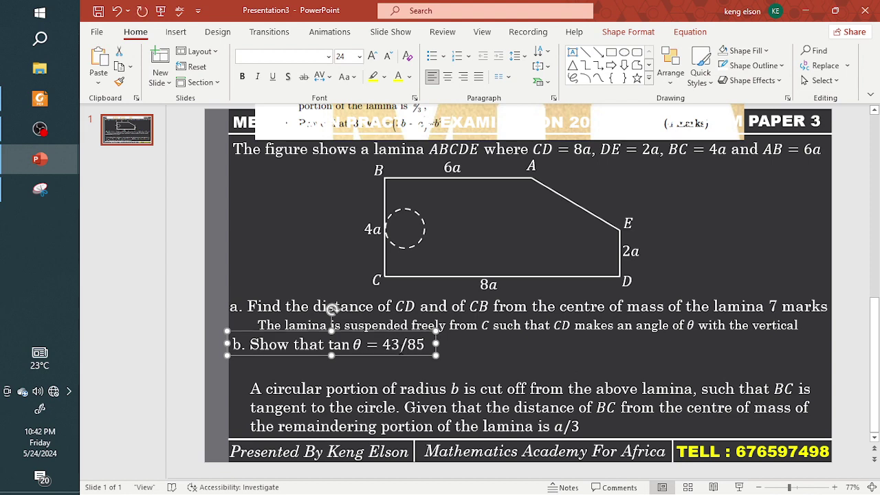
pyautogui.hotkey('ctrl', 'Left')
pyautogui.hotkey('ctrl', 'Left')
pyautogui.hotkey('ctrl', 'Left')
pyautogui.hotkey('ctrl', 'Left')
pyautogui.hotkey('ctrl', 'Up')
pyautogui.hotkey('ctrl', 'Up')
pyautogui.hotkey('ctrl', 'Up')
pyautogui.hotkey('ctrl', 'Up')
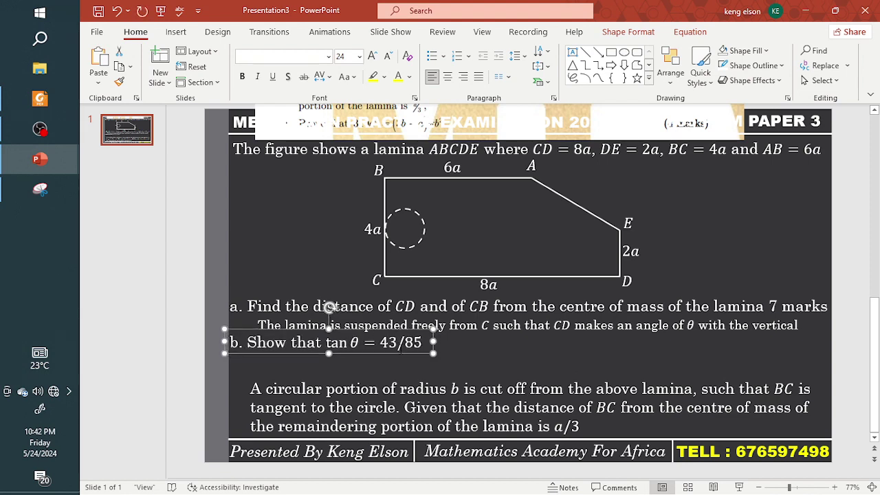
# - Place the circular-portion paragraph under part b, widen it to the slide edge and justify it
pyautogui.click(413, 379)
pyautogui.moveTo(413, 379); pyautogui.dragTo(395, 352)
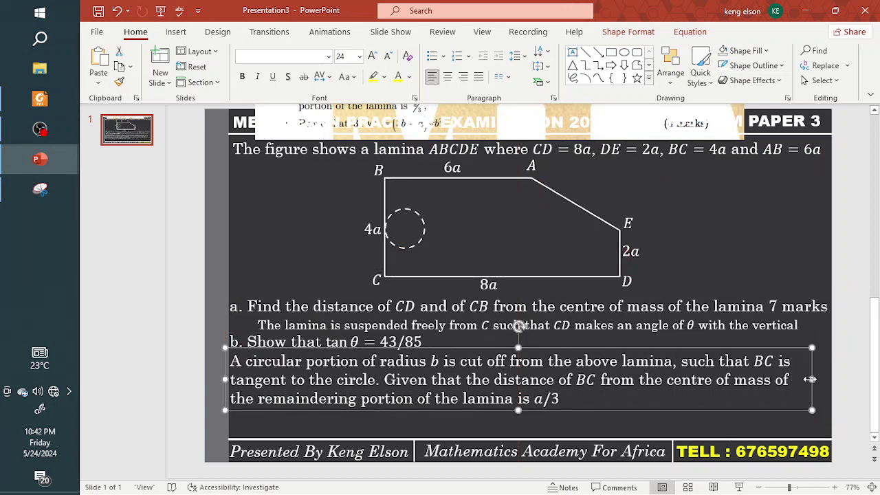
pyautogui.moveTo(812, 379); pyautogui.dragTo(832, 379)
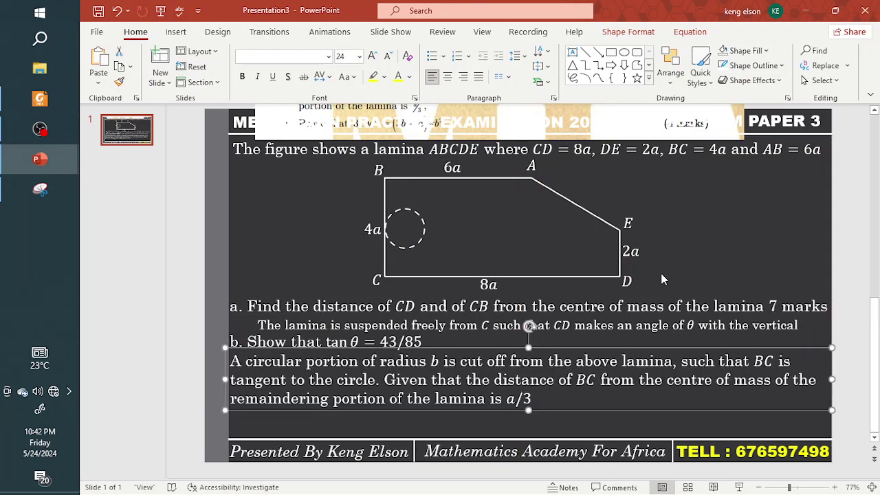
pyautogui.click(478, 76)
pyautogui.click(532, 399)
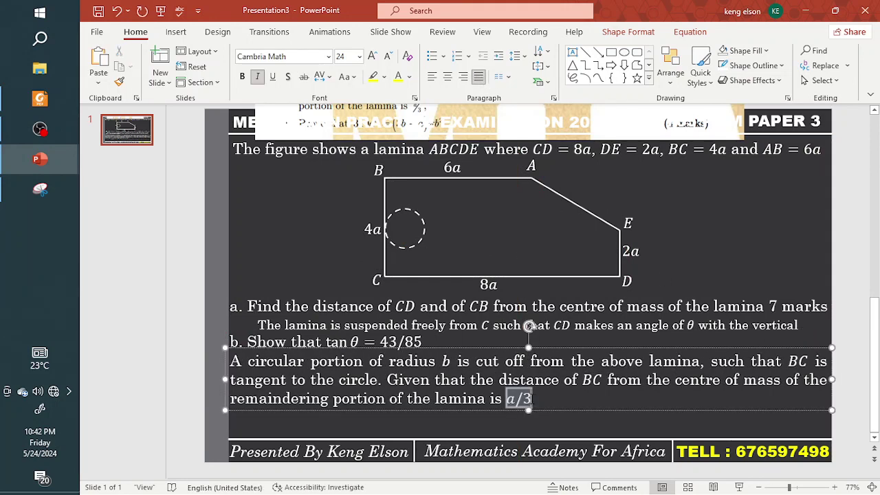
pyautogui.click(638, 128)
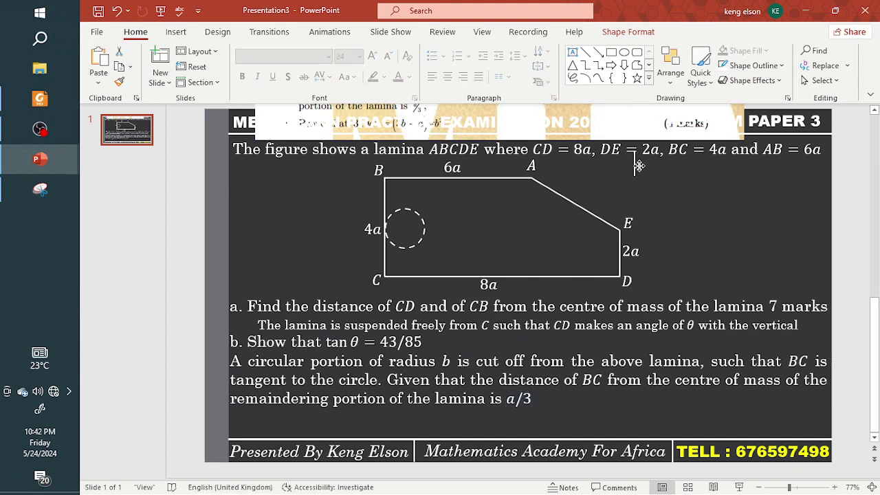
# - Move the reference exam picture down to reveal parts b and c
pyautogui.click(733, 119)
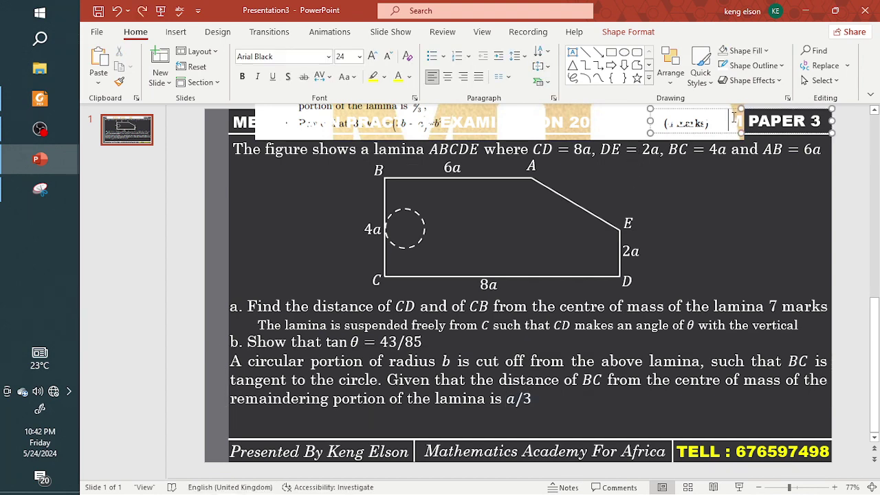
pyautogui.click(652, 132)
pyautogui.moveTo(619, 141); pyautogui.dragTo(641, 236)
pyautogui.click(313, 411)
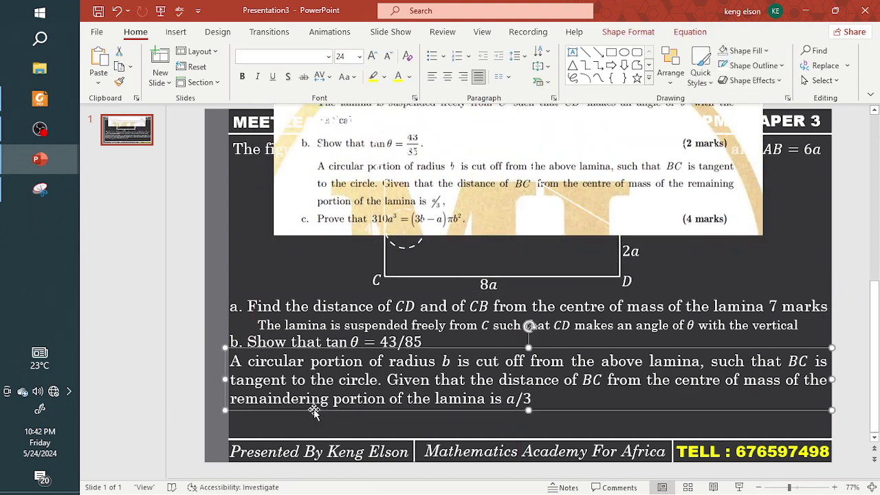
# - Duplicate part b below the paragraph and rewrite it as 'c. Prove that 310a³ = (3b − a)πb²'
pyautogui.click(432, 344)
pyautogui.moveTo(432, 344); pyautogui.dragTo(426, 436)
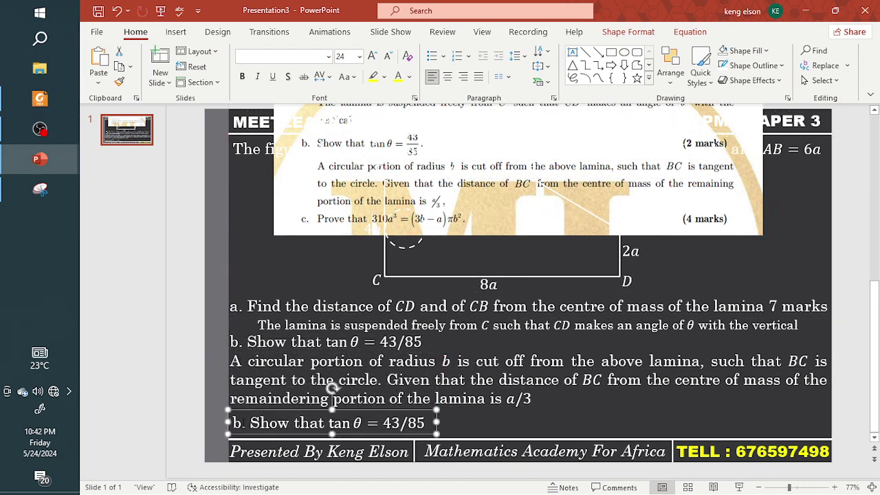
pyautogui.click(241, 423)
pyautogui.press('BackSpace')
pyautogui.write('c')
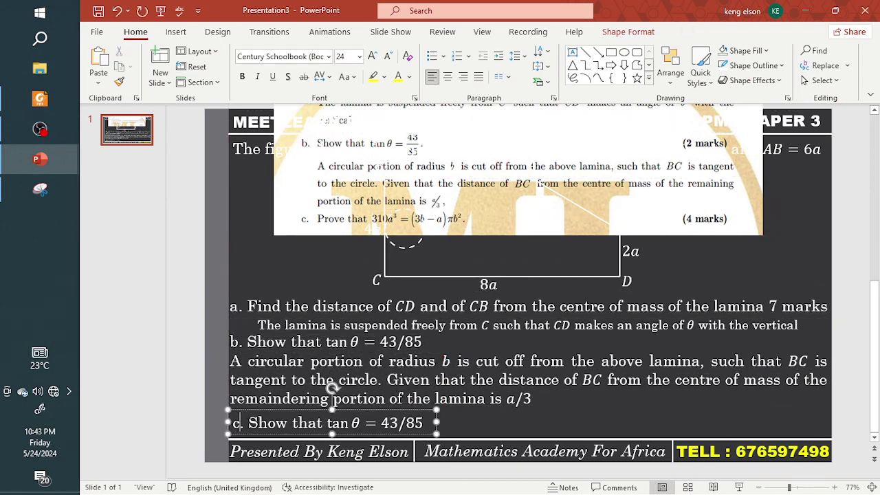
pyautogui.moveTo(246, 423); pyautogui.dragTo(423, 423)
pyautogui.write('P')
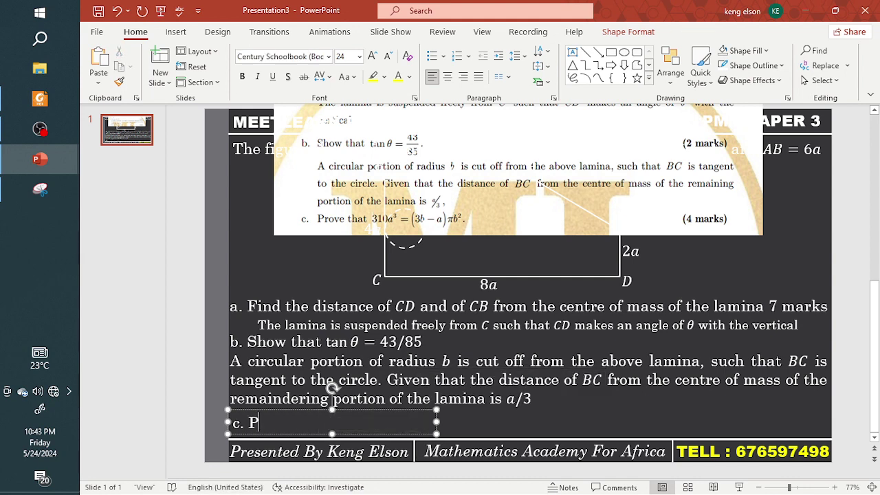
pyautogui.write('rove th')
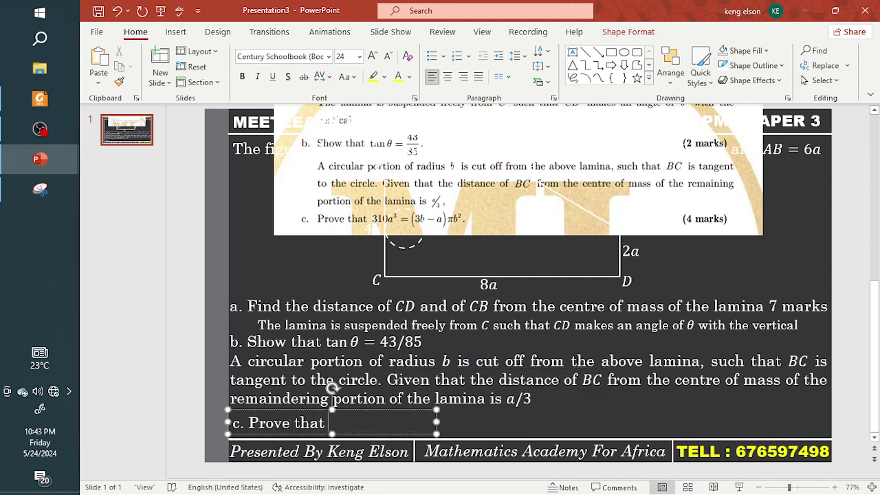
pyautogui.write('at')
pyautogui.hotkey('alt', '=')
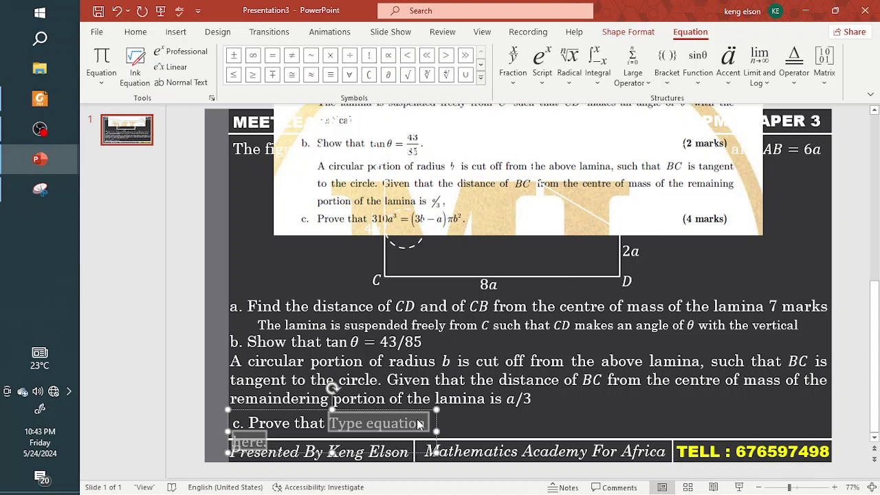
pyautogui.write('310a^3')
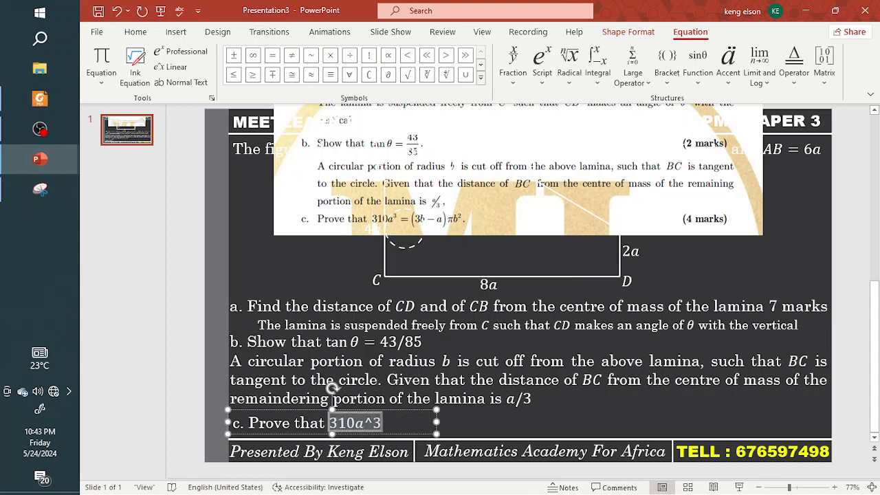
pyautogui.write(' =(3b')
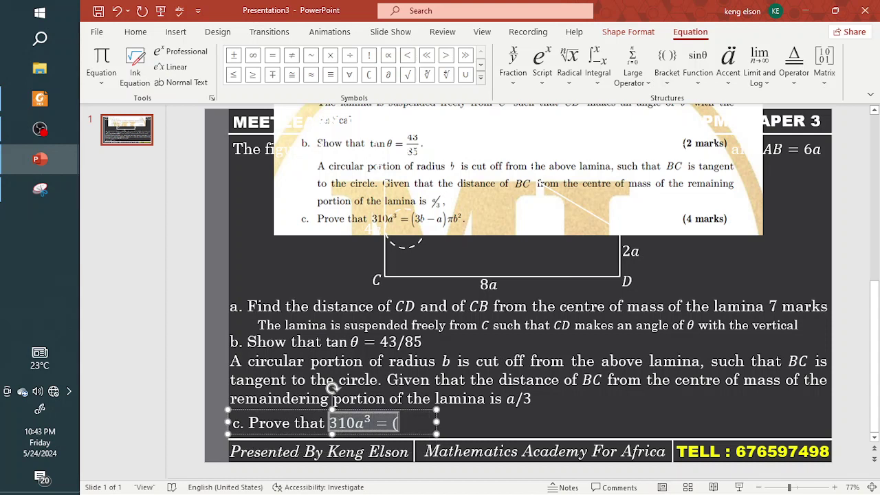
pyautogui.write('-a)')
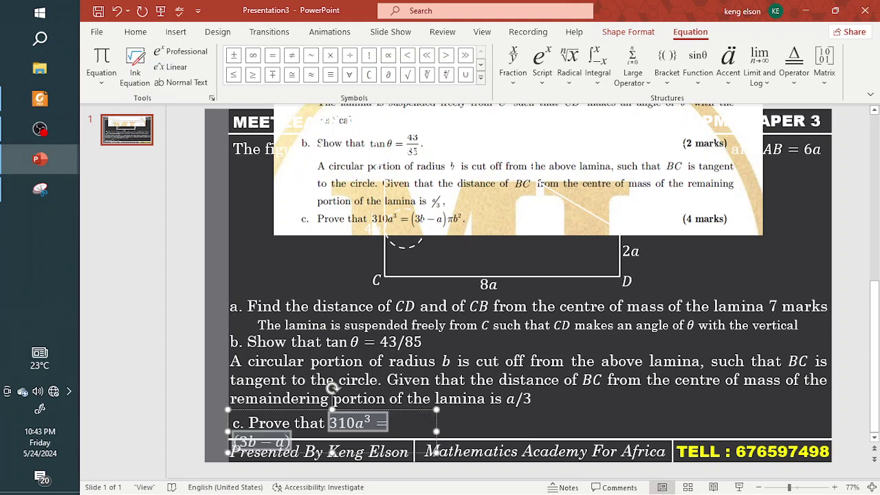
pyautogui.write('\\pi^2')
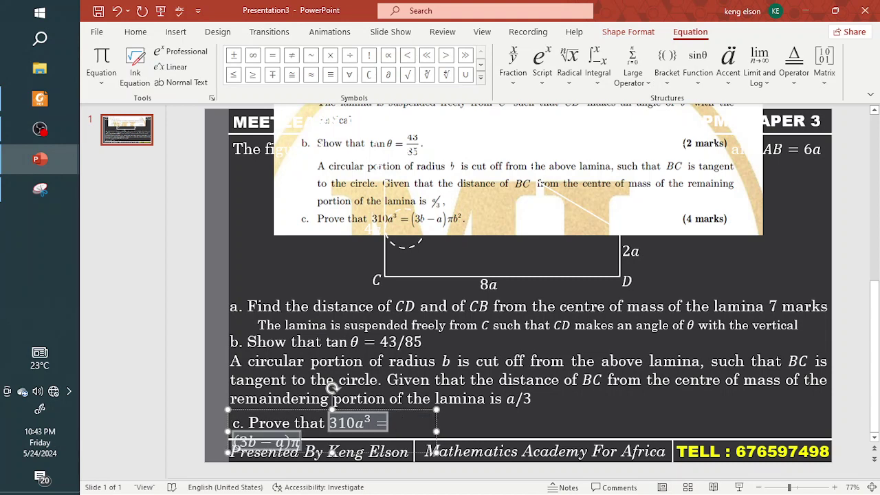
pyautogui.press('BackSpace')
pyautogui.press('BackSpace')
pyautogui.write('b^')
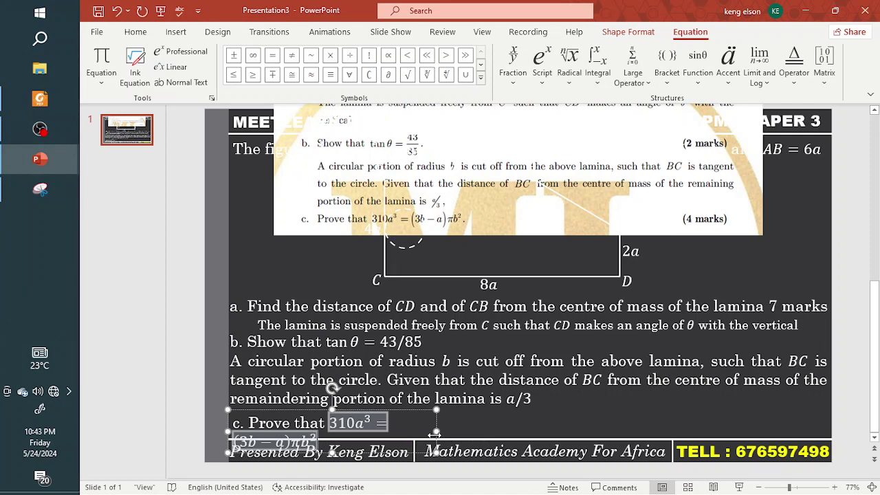
# - Widen the part c box to fit one line and delete the reference exam picture
pyautogui.moveTo(436, 431); pyautogui.dragTo(473, 433)
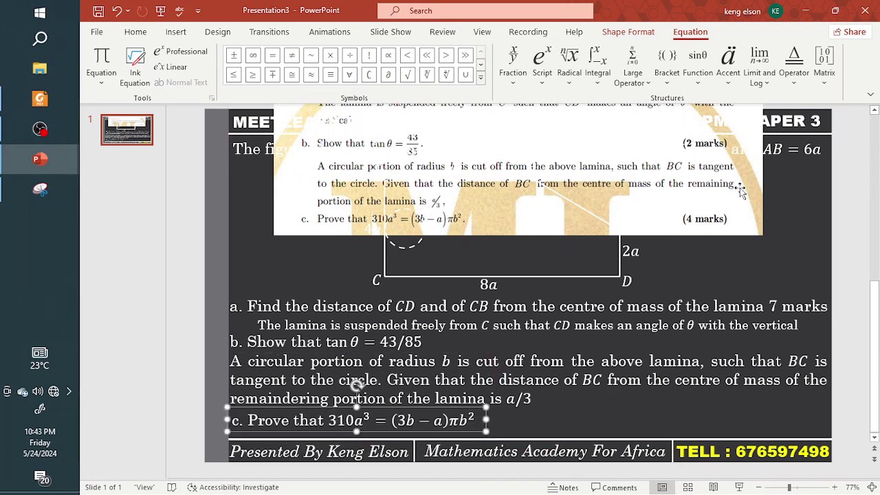
pyautogui.moveTo(741, 192); pyautogui.dragTo(759, 313)
pyautogui.press('Delete')
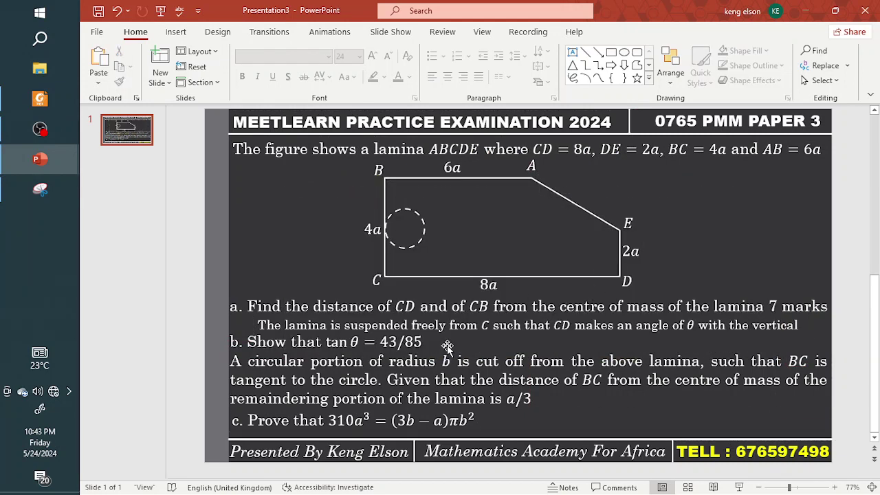
# - Nudge part c, the circular-portion paragraph and part b slightly down
pyautogui.click(540, 399)
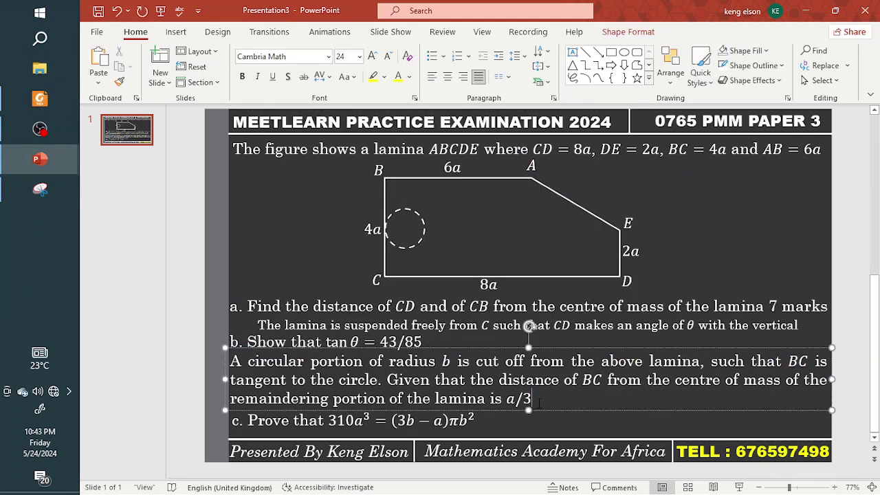
pyautogui.click(451, 306)
pyautogui.click(475, 331)
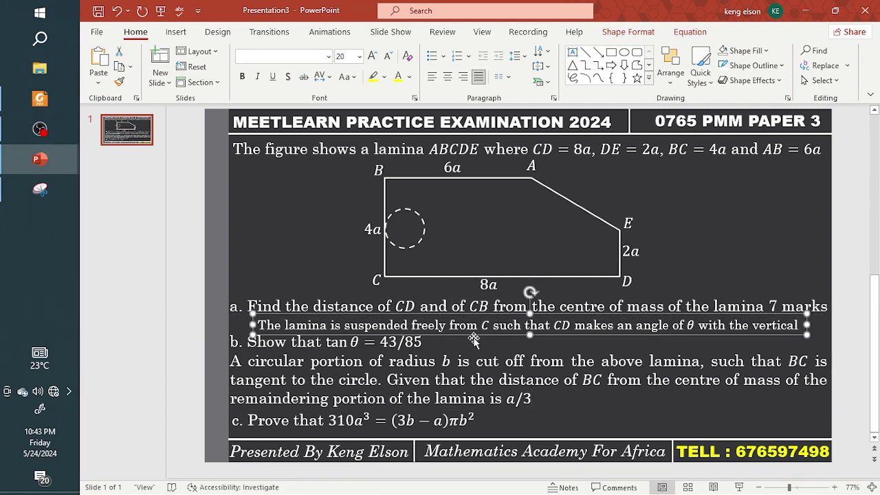
pyautogui.click(471, 427)
pyautogui.press('Down')
pyautogui.press('Down')
pyautogui.press('Down')
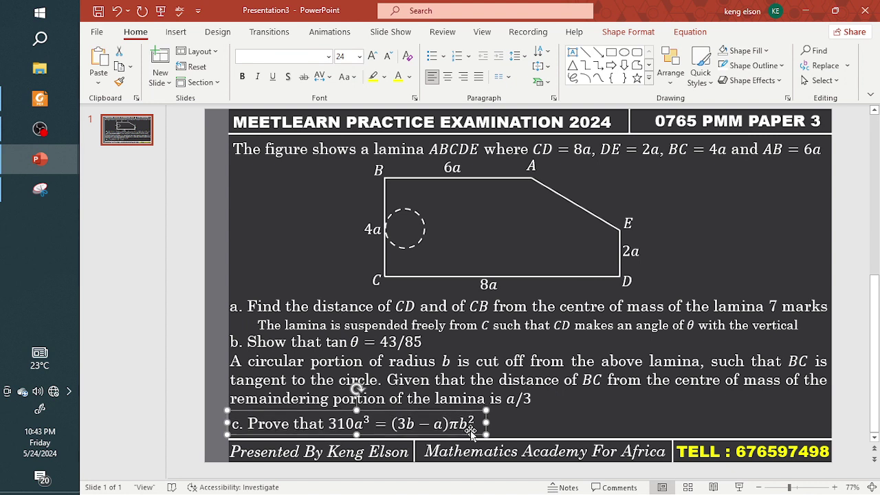
pyautogui.moveTo(517, 403); pyautogui.dragTo(524, 410)
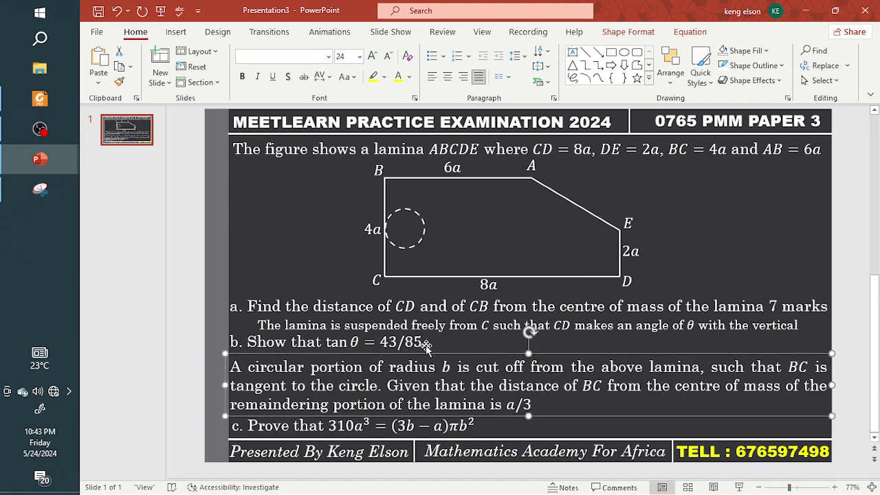
pyautogui.moveTo(427, 347); pyautogui.dragTo(429, 351)
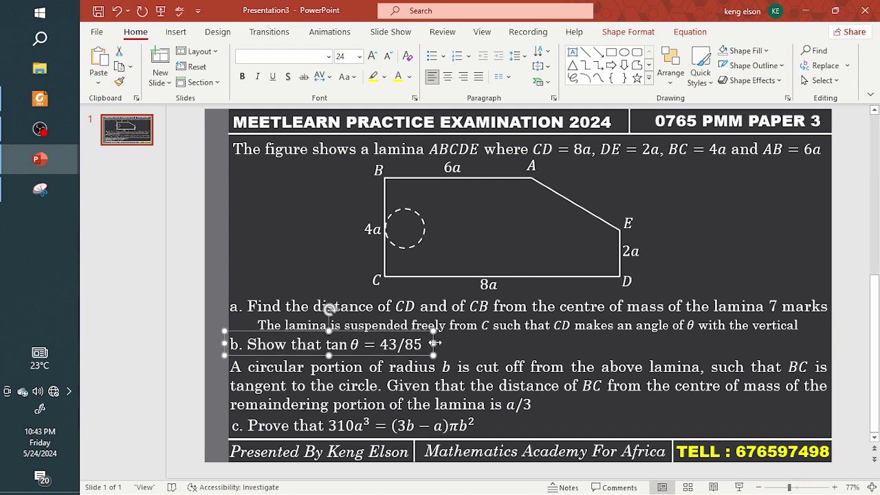
# - Italicize the lamina-suspended sentence, keeping it at 20 pt on a single line
pyautogui.click(457, 330)
pyautogui.hotkey('ctrl', 'i')
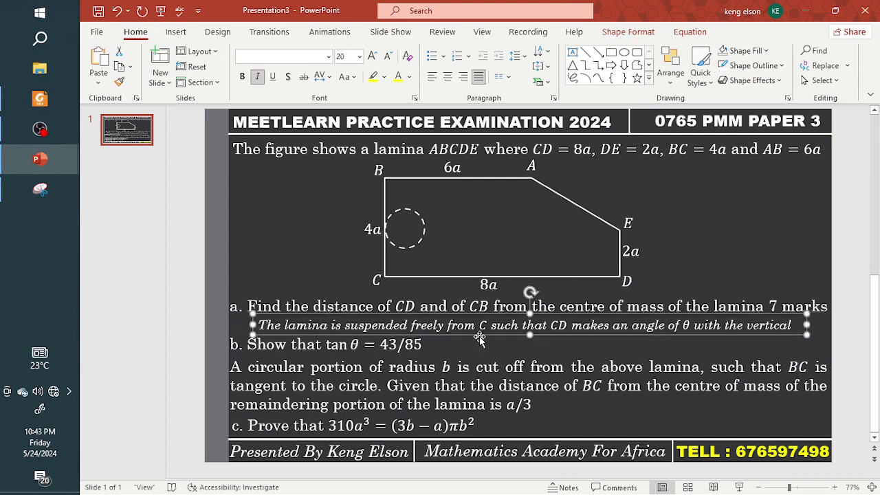
pyautogui.click(372, 55)
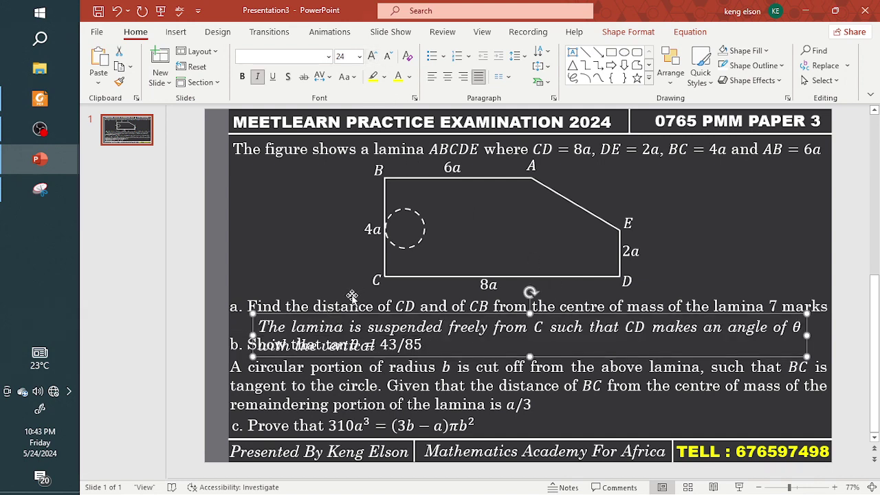
pyautogui.moveTo(253, 335); pyautogui.dragTo(229, 335)
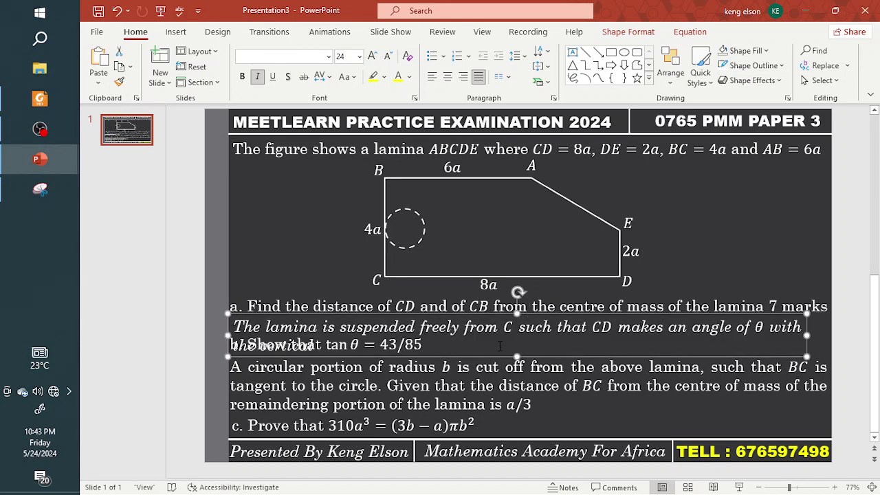
pyautogui.moveTo(807, 336); pyautogui.dragTo(832, 336)
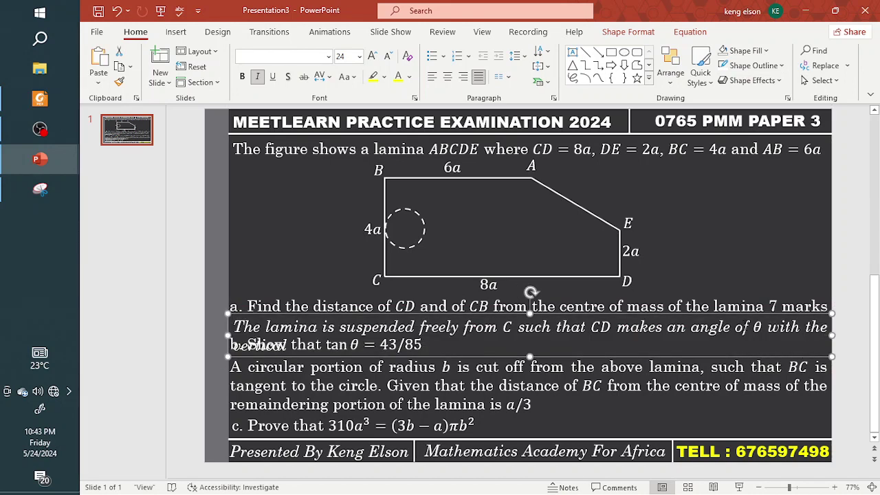
pyautogui.click(388, 56)
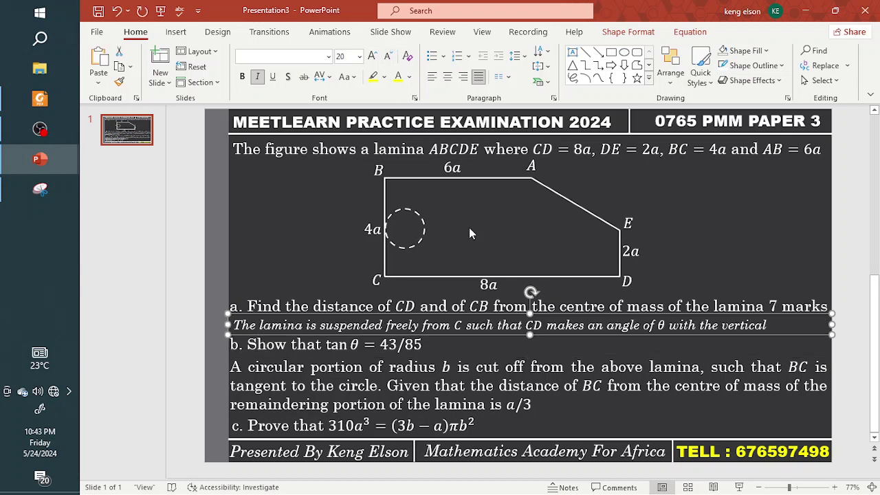
pyautogui.tripleClick(784, 330)
pyautogui.moveTo(729, 337); pyautogui.dragTo(754, 336)
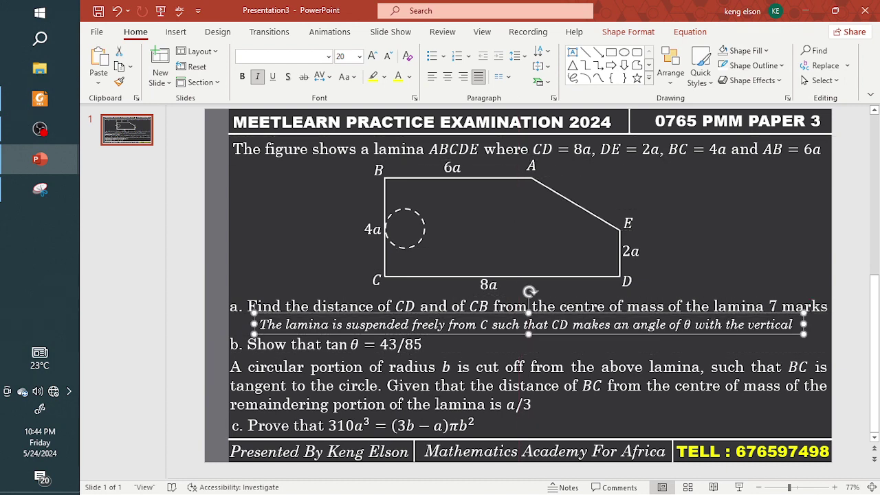
# - Italicize the 'A circular portion' paragraph
pyautogui.tripleClick(430, 403)
pyautogui.click(364, 385)
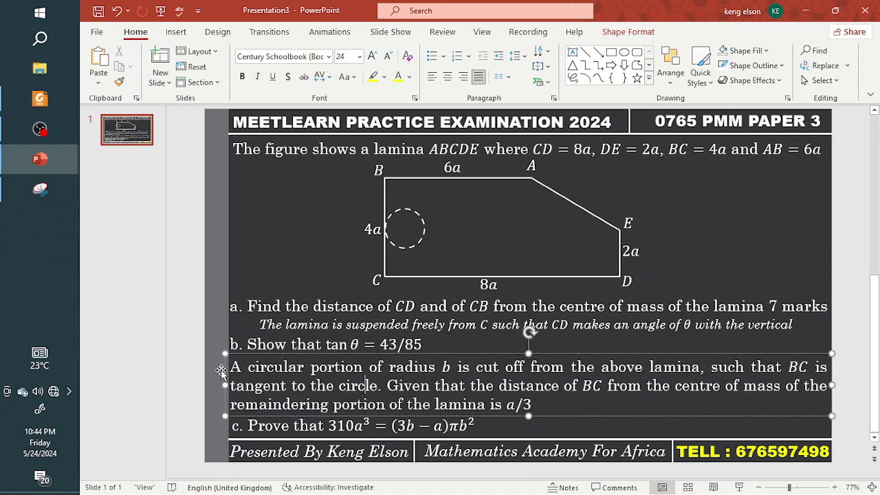
pyautogui.moveTo(230, 367); pyautogui.dragTo(547, 417)
pyautogui.hotkey('ctrl', 'i')
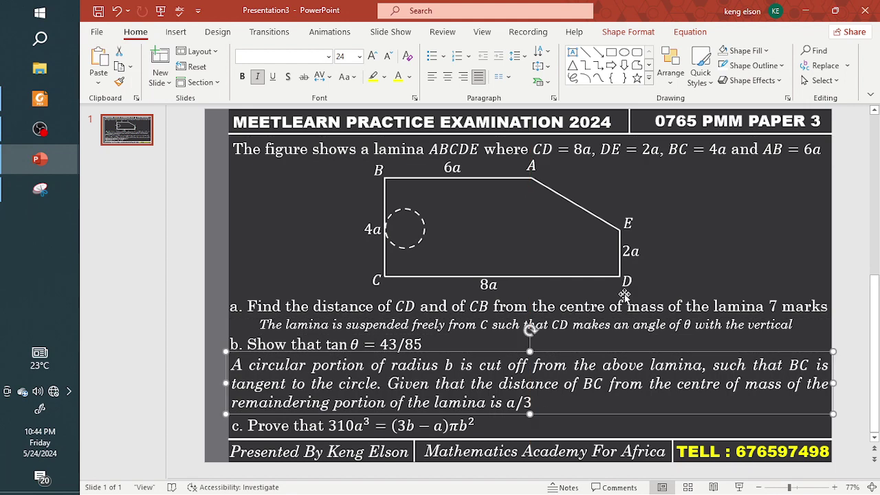
pyautogui.click(712, 259)
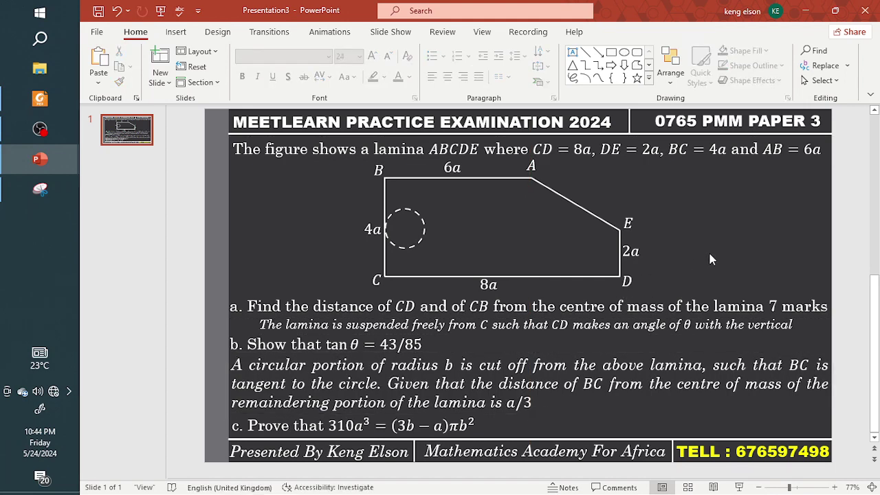
# - Duplicate slide 1, then delete the part b, lamina, circular-portion and part c boxes from the copy
pyautogui.click(127, 131)
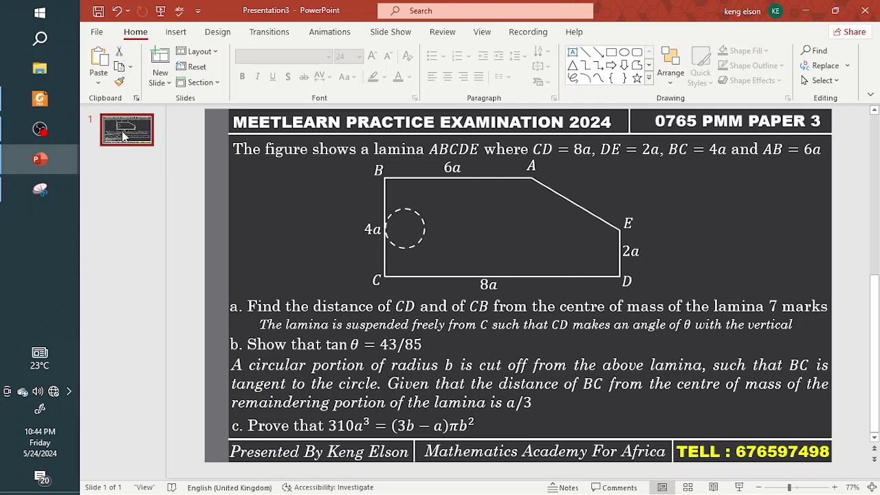
pyautogui.hotkey('ctrl', 'v')
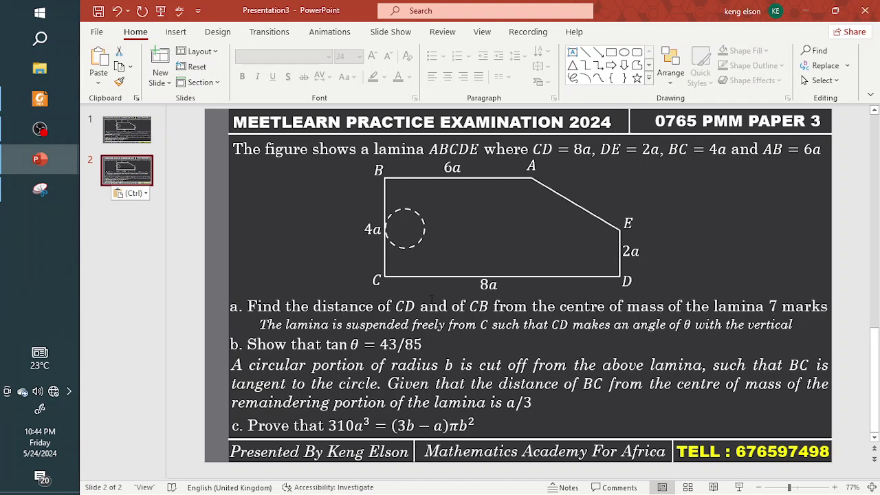
pyautogui.hotkey('ctrl', 'v')
pyautogui.keyDown('shift'); pyautogui.click(251, 324); pyautogui.keyUp('shift')
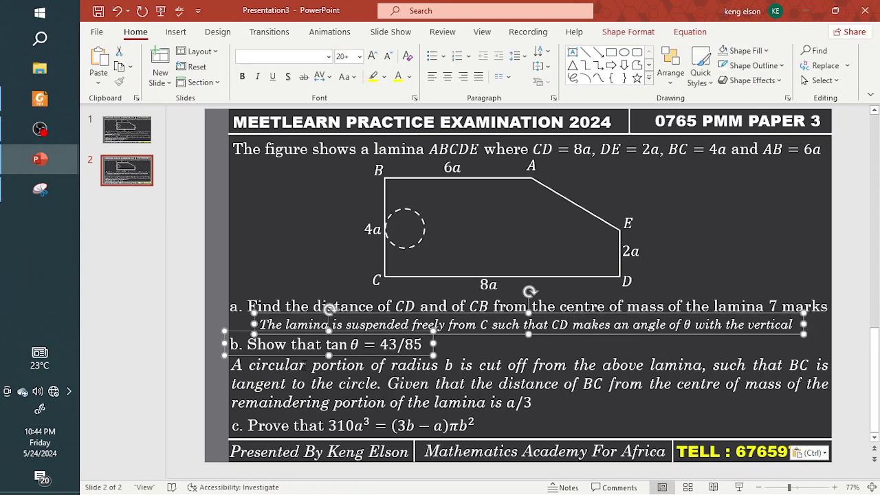
pyautogui.keyDown('shift'); pyautogui.click(306, 364); pyautogui.keyUp('shift')
pyautogui.keyDown('shift'); pyautogui.click(347, 426); pyautogui.keyUp('shift')
pyautogui.press('Delete')
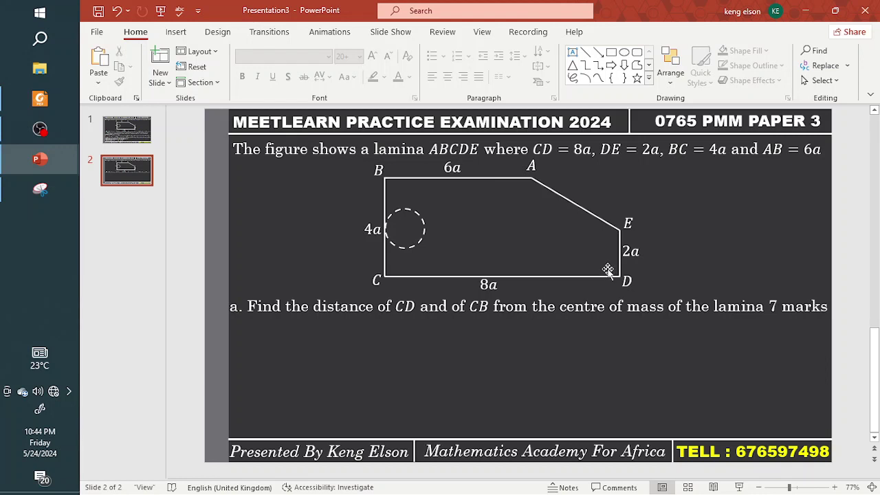
# - Shift the lamina figure left and select the trailing '7 marks' text of part a
pyautogui.click(568, 317)
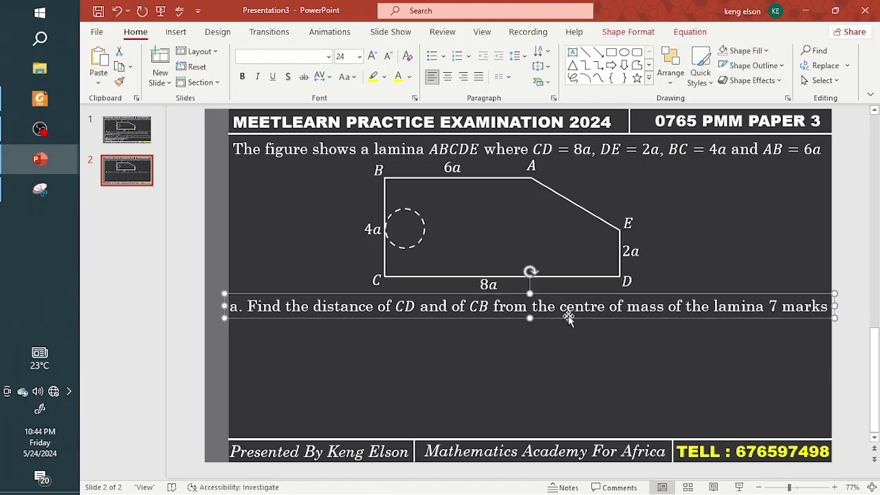
pyautogui.click(622, 242)
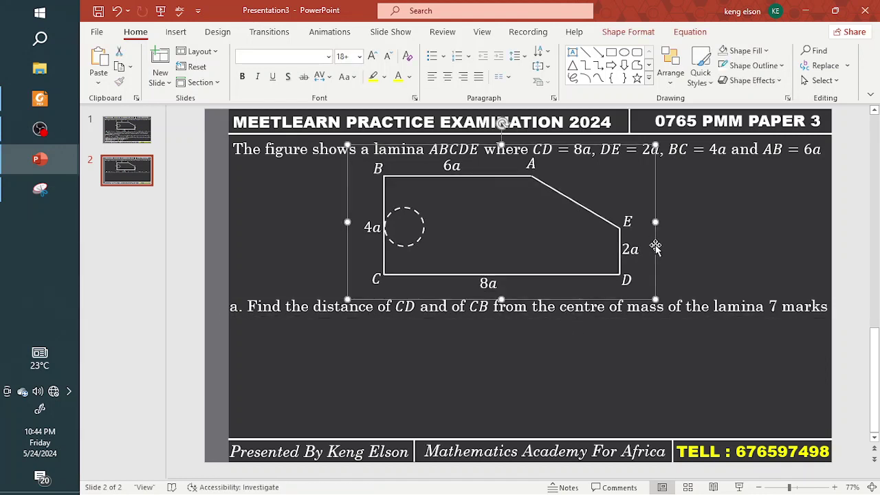
pyautogui.moveTo(654, 246); pyautogui.dragTo(522, 249)
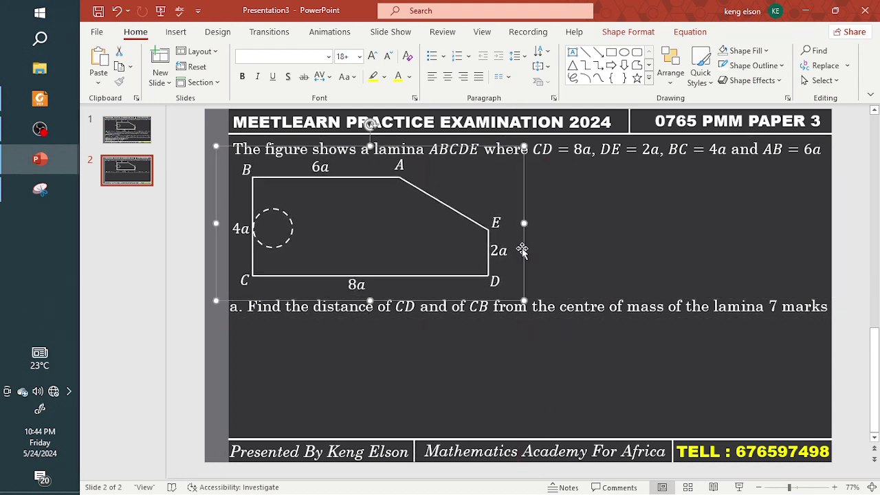
pyautogui.click(543, 314)
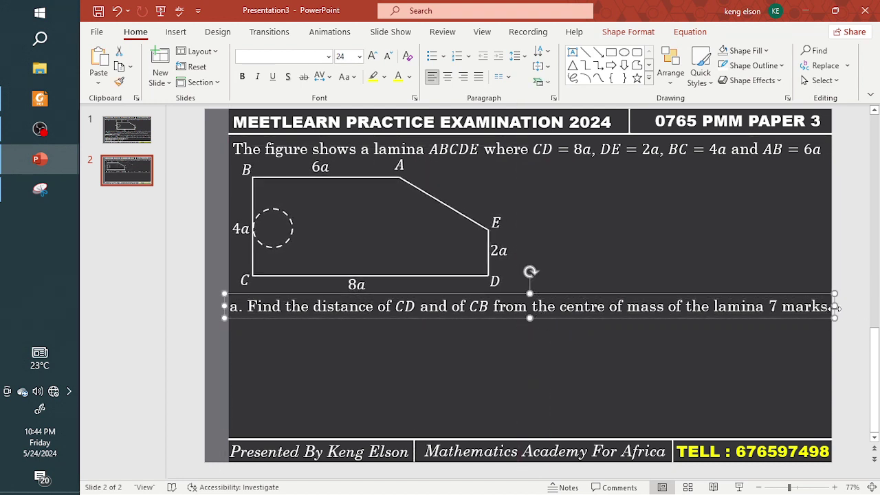
pyautogui.moveTo(766, 306); pyautogui.dragTo(772, 202)
# - Remove '7 marks' from part a and draw a vertical divider line beside the figure
pyautogui.press('BackSpace')
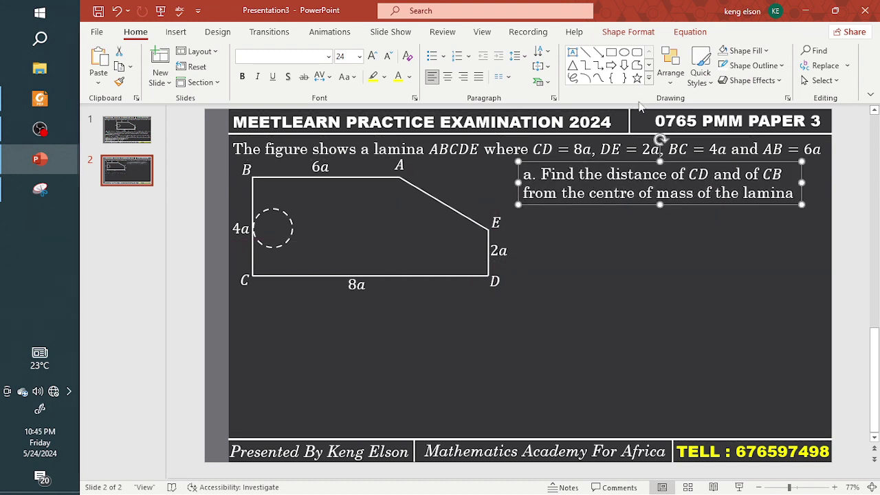
pyautogui.click(586, 53)
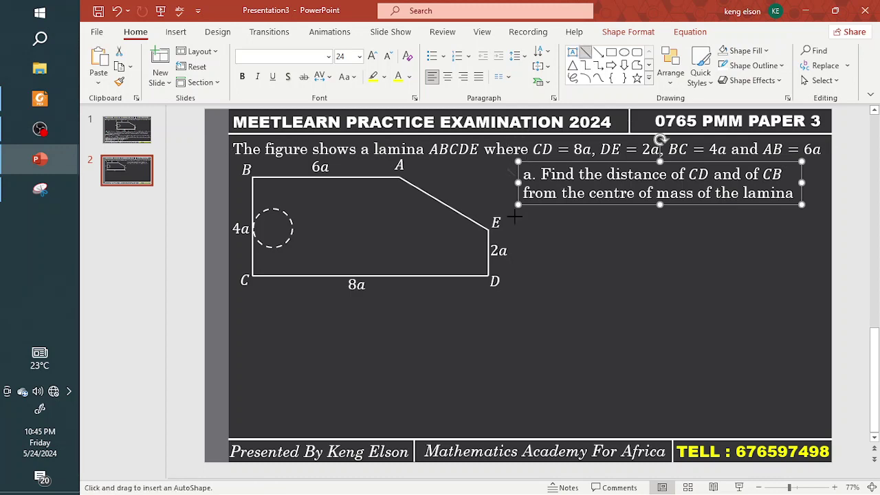
pyautogui.moveTo(507, 169); pyautogui.dragTo(507, 365)
pyautogui.moveTo(508, 427); pyautogui.dragTo(509, 436)
pyautogui.moveTo(509, 402); pyautogui.dragTo(511, 402)
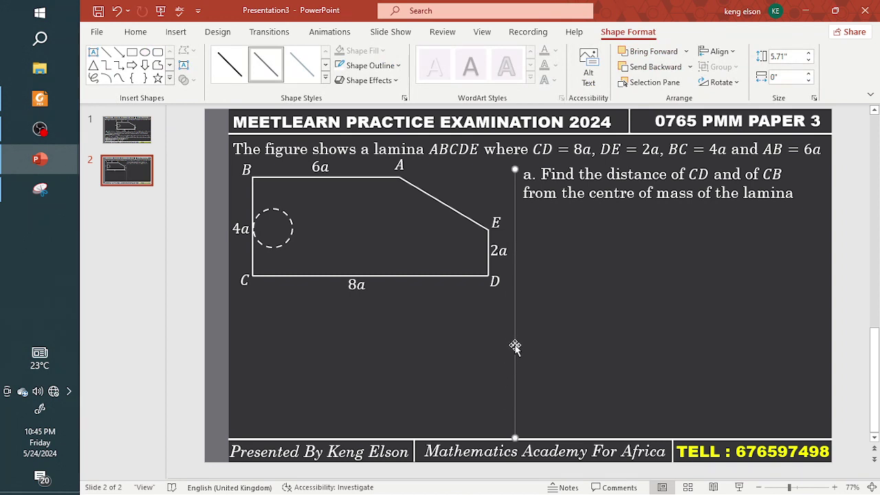
pyautogui.moveTo(515, 347); pyautogui.dragTo(513, 339)
pyautogui.hotkey('ctrl', 'z')
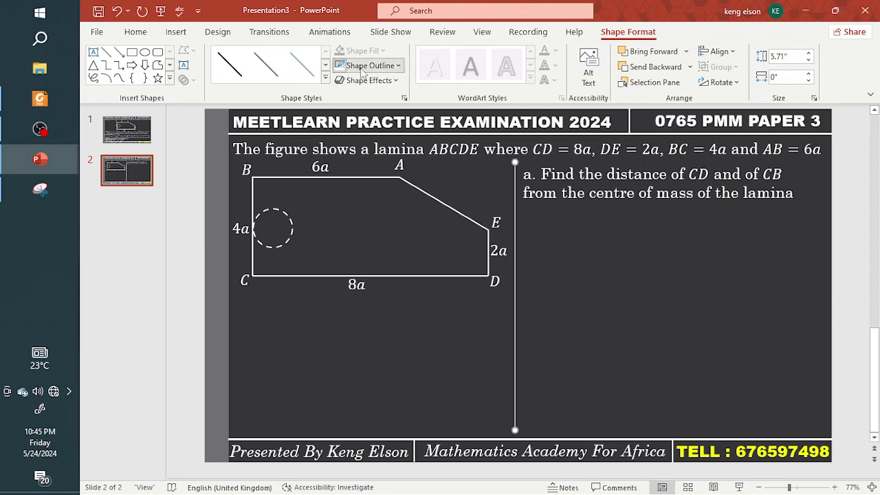
# - Make the divider 2¼ pt thick and lengthen it down to the footer
pyautogui.click(362, 68)
pyautogui.moveTo(382, 268)
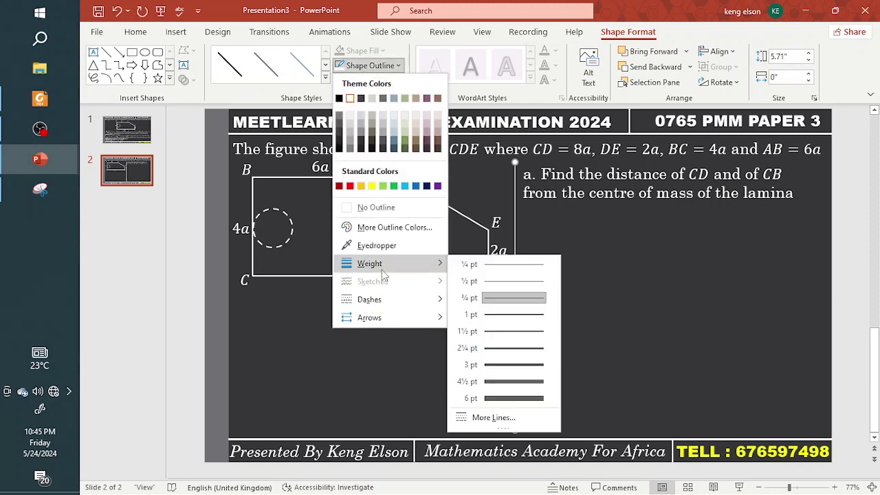
pyautogui.click(500, 349)
pyautogui.click(498, 349)
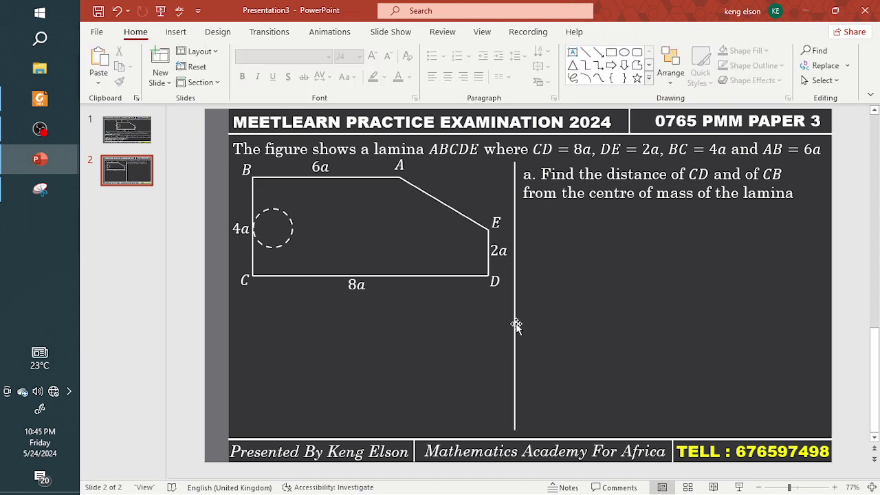
pyautogui.click(516, 332)
pyautogui.moveTo(516, 332); pyautogui.dragTo(515, 324)
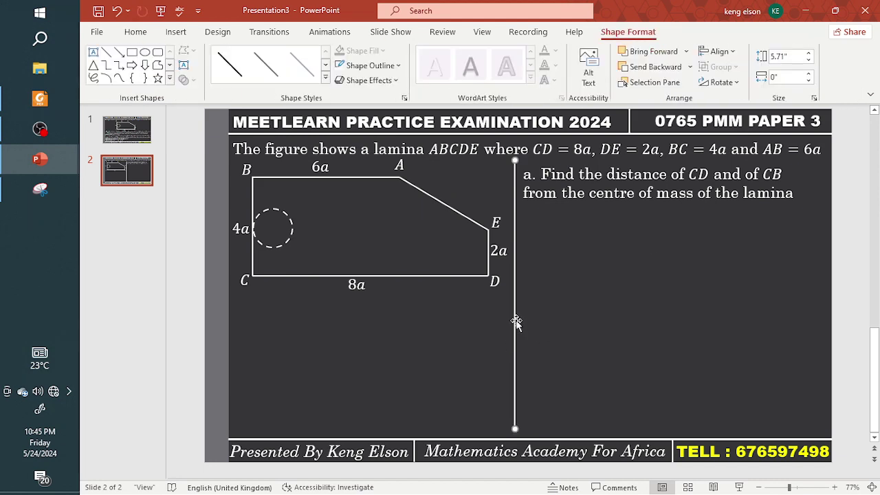
pyautogui.click(809, 56)
pyautogui.click(539, 396)
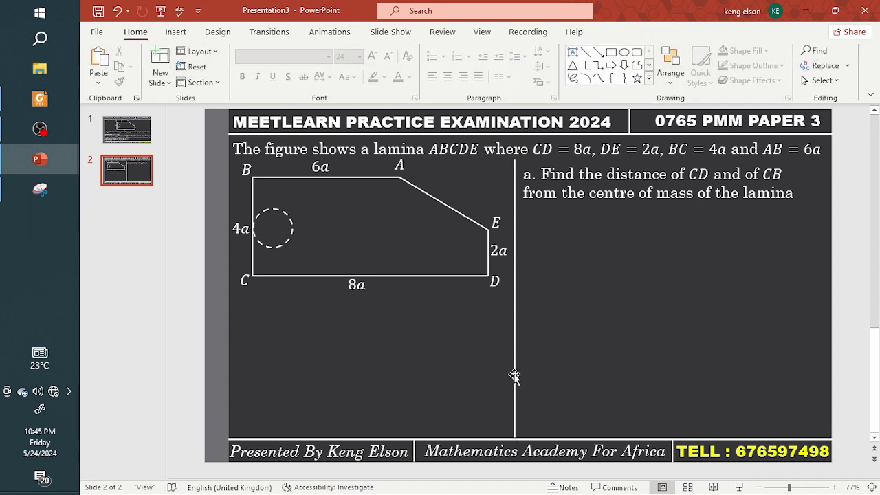
pyautogui.click(514, 375)
pyautogui.click(623, 202)
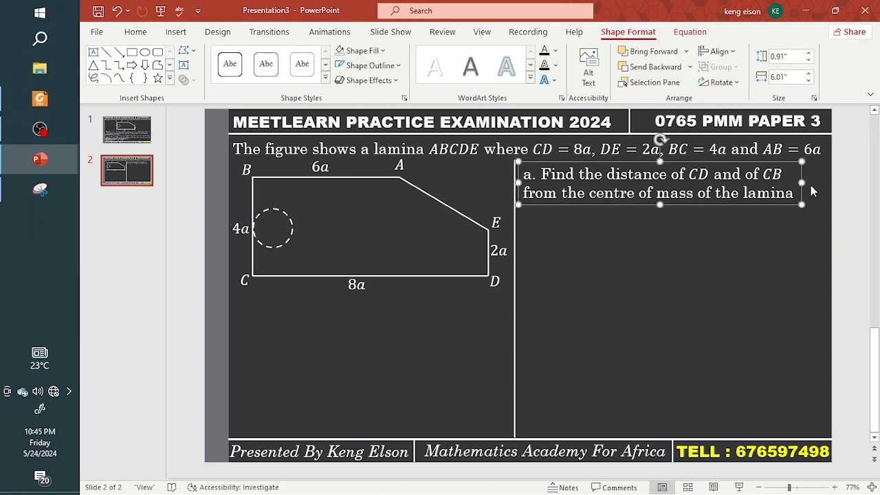
# - Justify part a's question and widen its box to the slide edge
pyautogui.moveTo(806, 185); pyautogui.dragTo(832, 182)
pyautogui.click(136, 31)
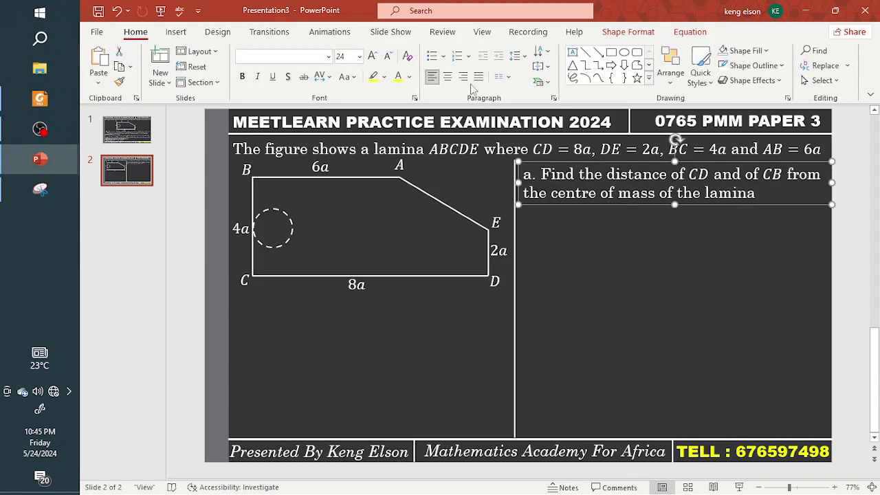
pyautogui.click(479, 77)
pyautogui.moveTo(623, 207); pyautogui.dragTo(618, 201)
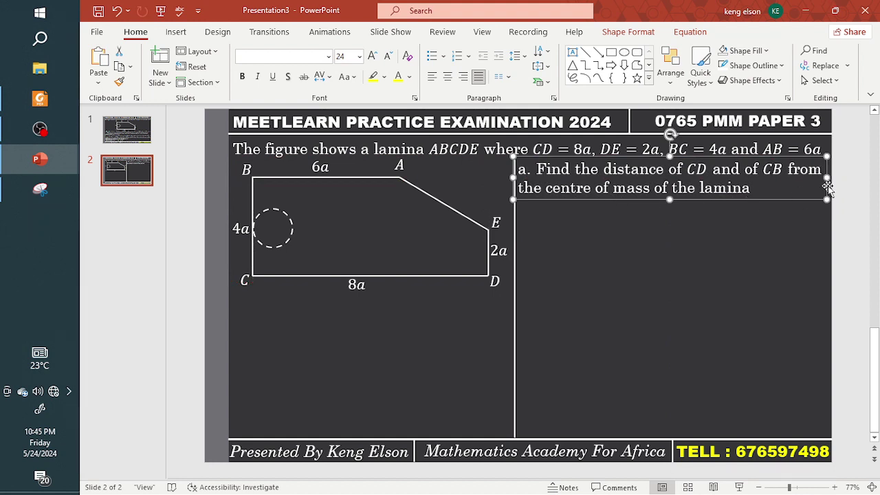
pyautogui.moveTo(826, 178); pyautogui.dragTo(830, 180)
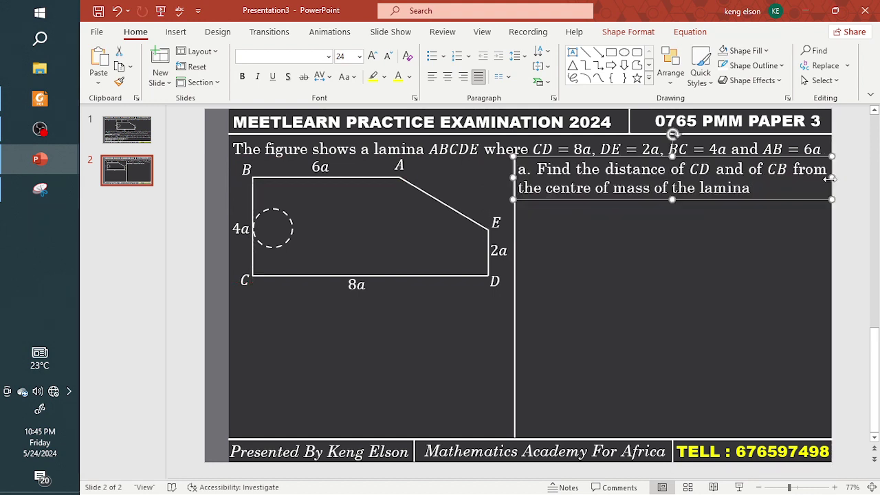
pyautogui.click(585, 222)
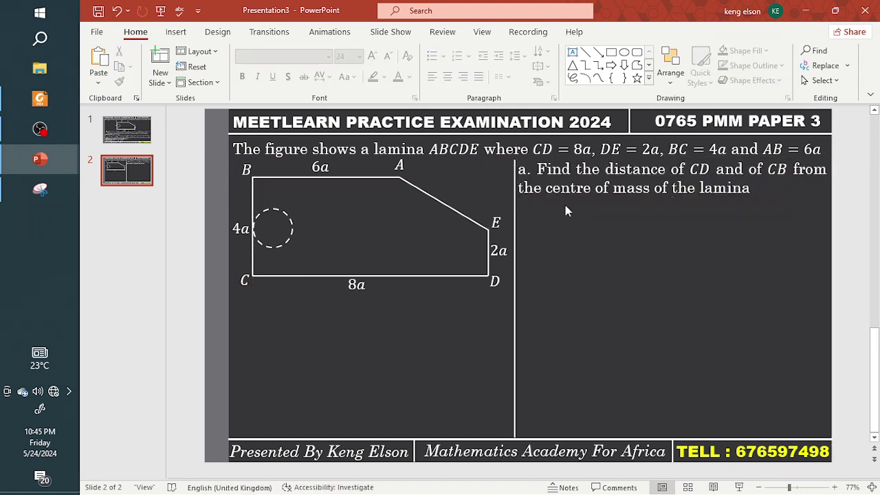
# - Copy the divider into a 6.6"-wide horizontal rule under the question
pyautogui.click(515, 306)
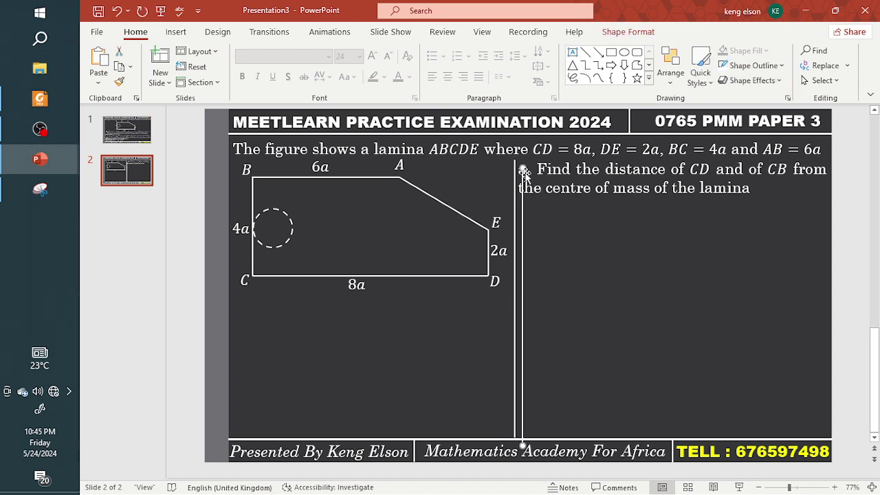
pyautogui.moveTo(522, 173); pyautogui.dragTo(770, 230)
pyautogui.moveTo(589, 350); pyautogui.dragTo(550, 189)
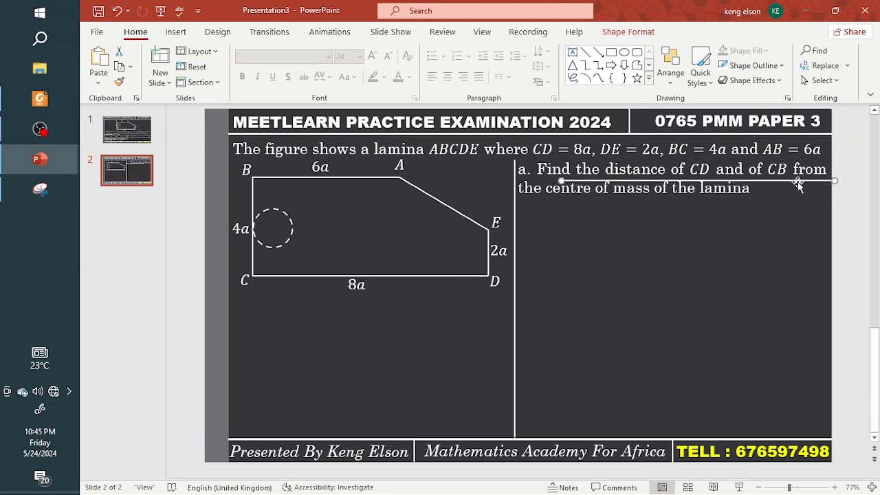
pyautogui.moveTo(795, 187); pyautogui.dragTo(733, 201)
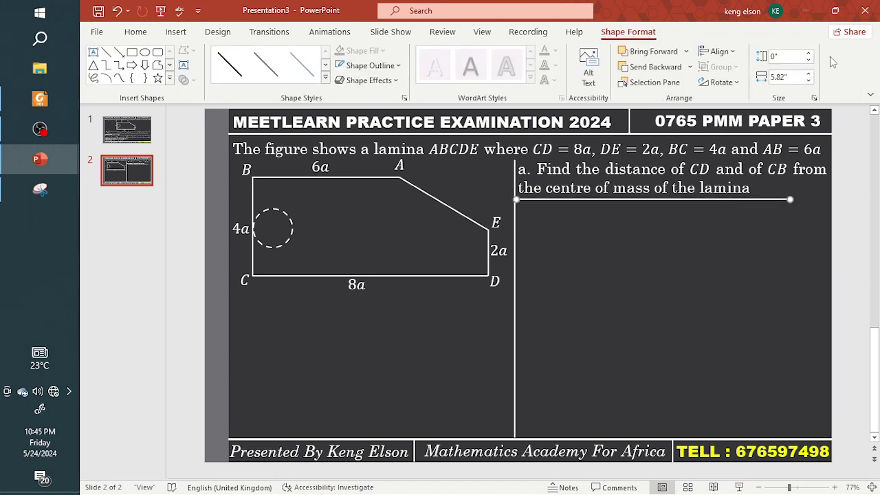
pyautogui.click(810, 74)
pyautogui.click(810, 73)
pyautogui.click(810, 73)
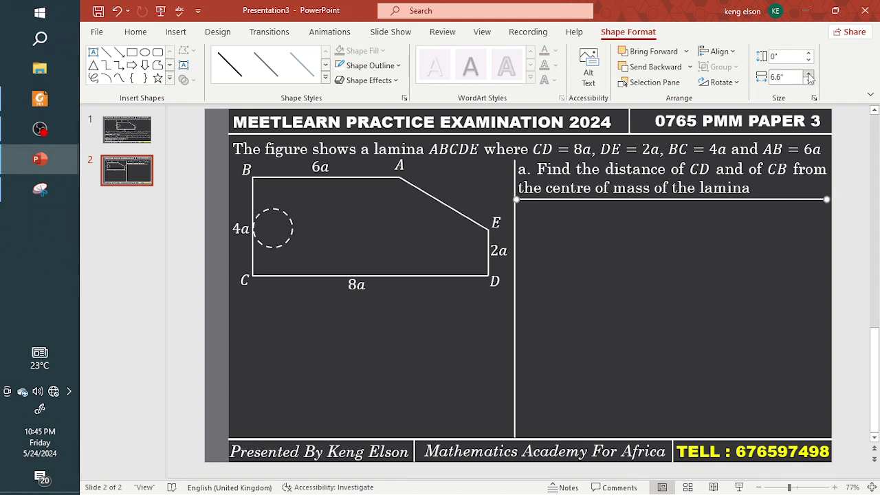
pyautogui.click(809, 272)
pyautogui.moveTo(810, 272); pyautogui.dragTo(777, 197)
pyautogui.click(777, 198)
pyautogui.hotkey('ctrl', 'z')
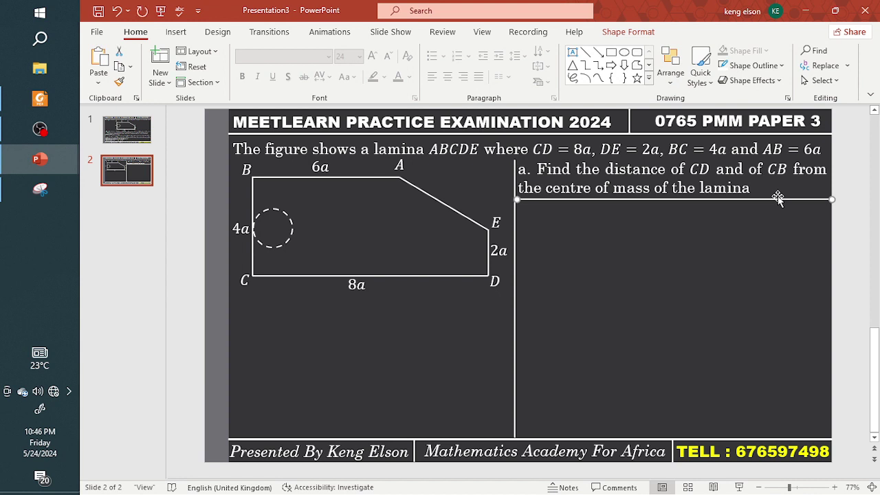
# - Add a bold '7 marks' after 'lamina' at the end of the question
pyautogui.click(767, 188)
pyautogui.write('7 marks')
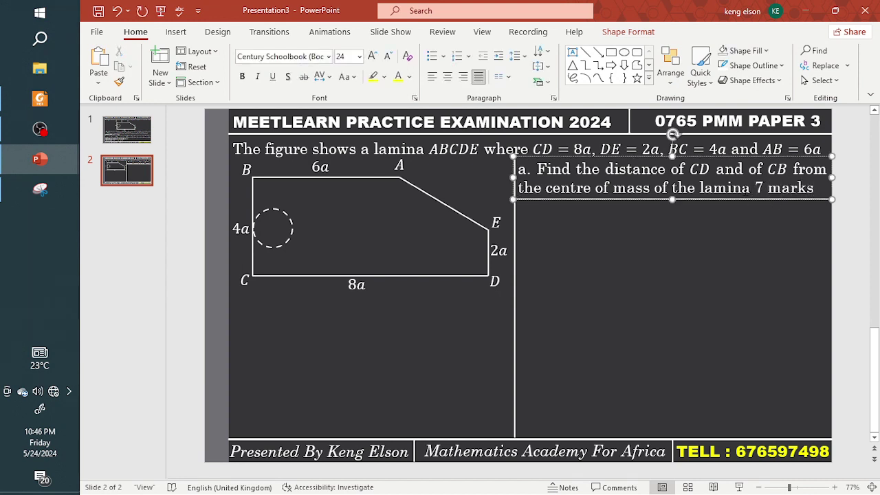
pyautogui.moveTo(753, 189); pyautogui.dragTo(819, 189)
pyautogui.hotkey('ctrl', 'b')
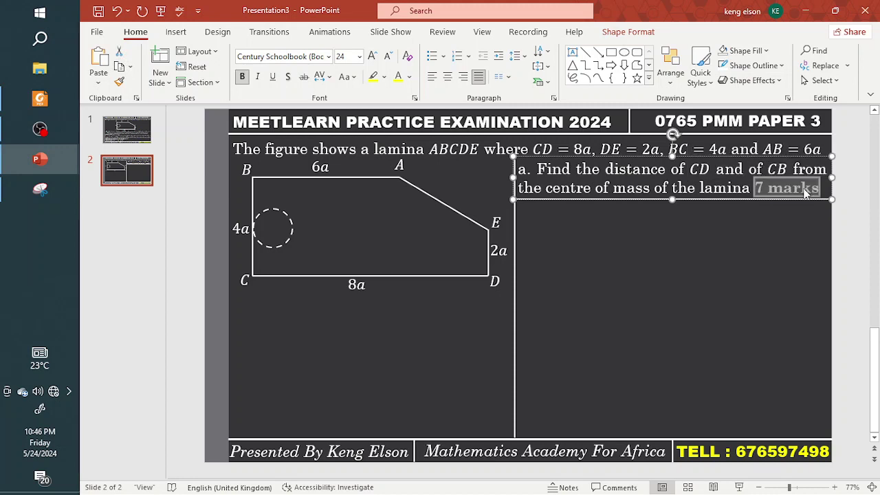
pyautogui.click(754, 190)
pyautogui.press('Tab')
# - Remove the tab gap and place a copy of the rule above the question
pyautogui.press('BackSpace')
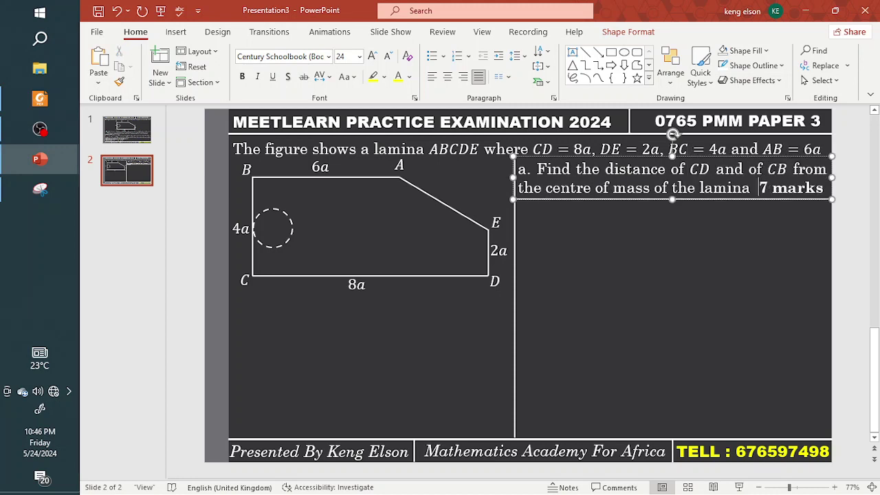
pyautogui.click(708, 210)
pyautogui.hotkey('ctrl', 'v')
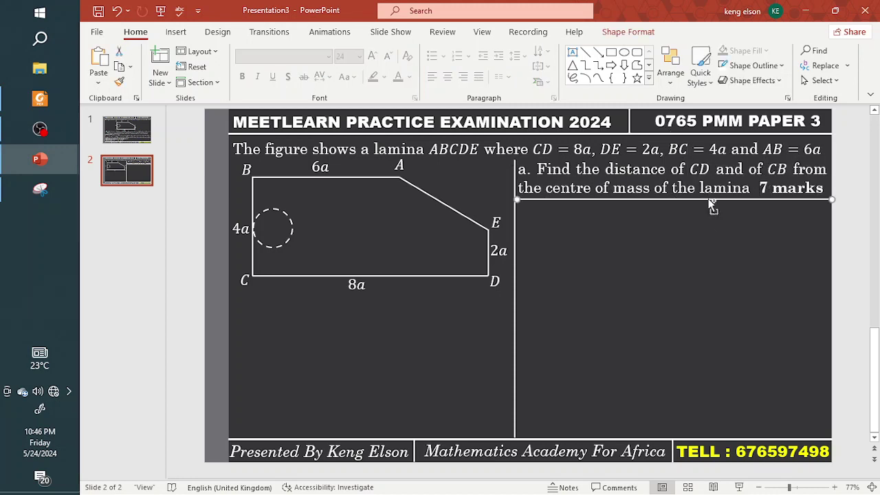
pyautogui.moveTo(708, 203); pyautogui.dragTo(699, 159)
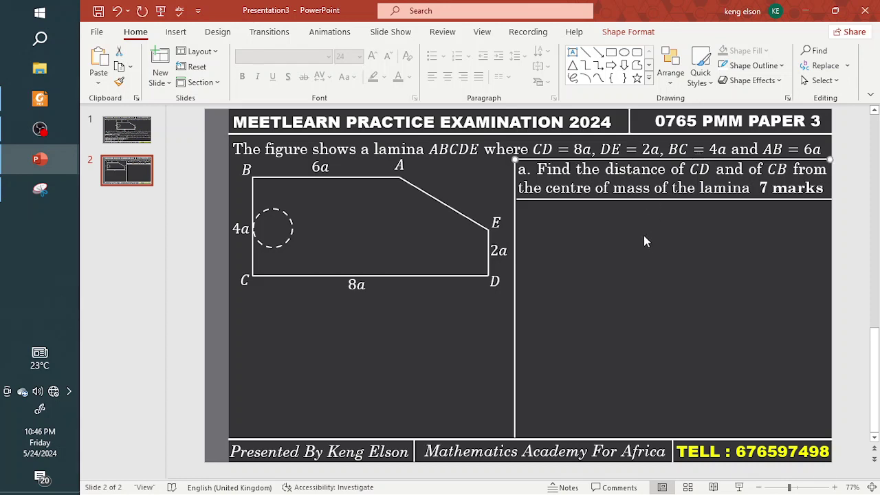
# - Add a copy of the rule beneath the lamina diagram, shortened to end at the divider
pyautogui.click(586, 200)
pyautogui.keyDown('ctrl'); pyautogui.moveTo(627, 200); pyautogui.dragTo(336, 301); pyautogui.keyUp('ctrl')
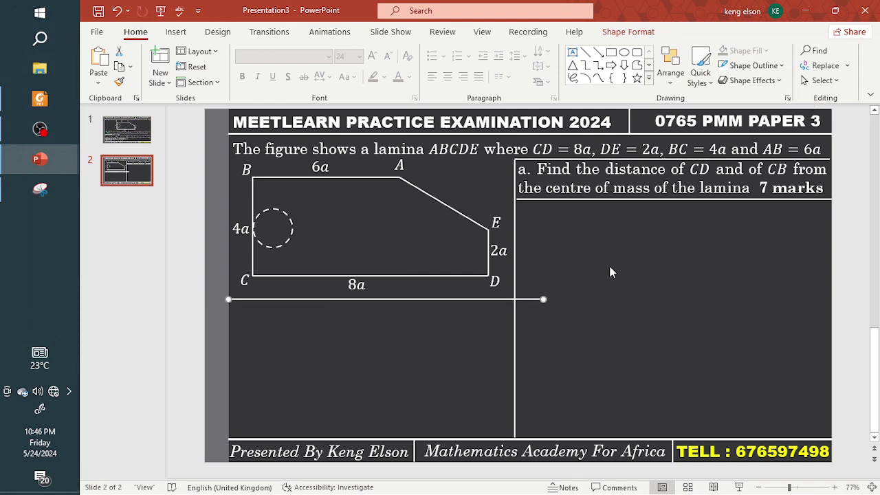
pyautogui.click(629, 32)
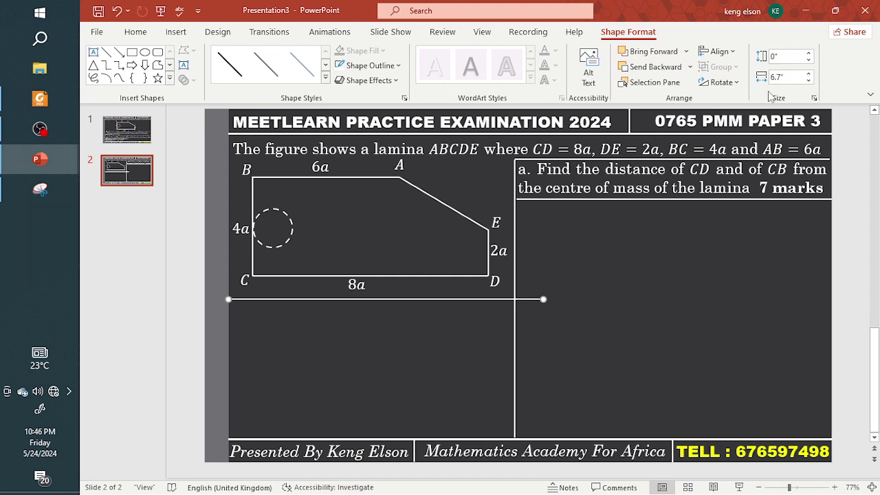
pyautogui.click(810, 80)
pyautogui.click(810, 80)
pyautogui.click(809, 80)
pyautogui.click(648, 293)
# - Lengthen the rule above the question to 6.8" and view slide 2 full screen
pyautogui.click(823, 159)
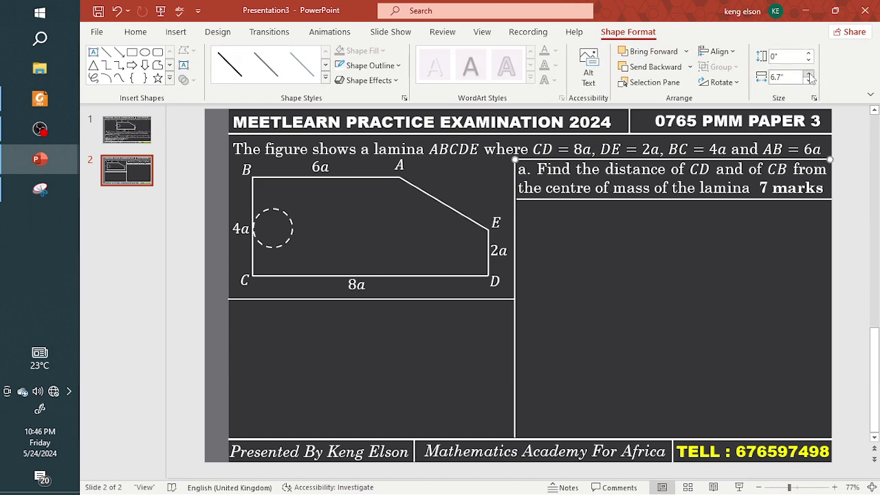
pyautogui.click(809, 73)
pyautogui.click(783, 343)
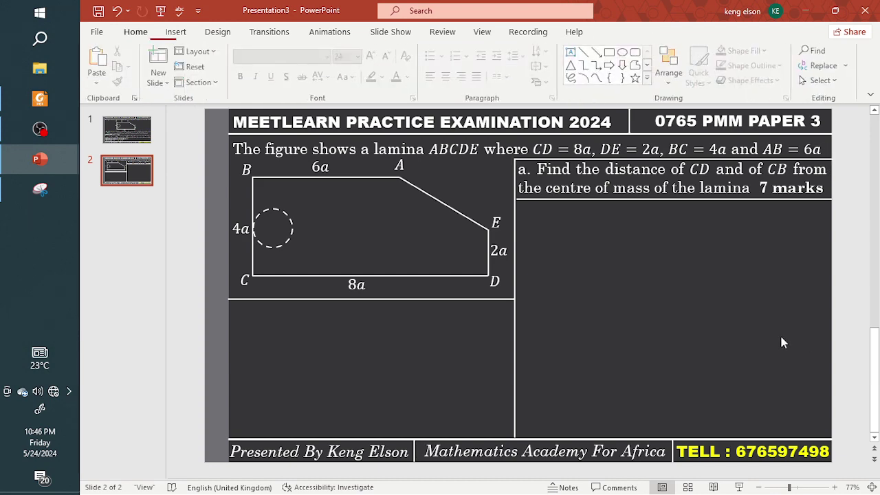
pyautogui.click(575, 202)
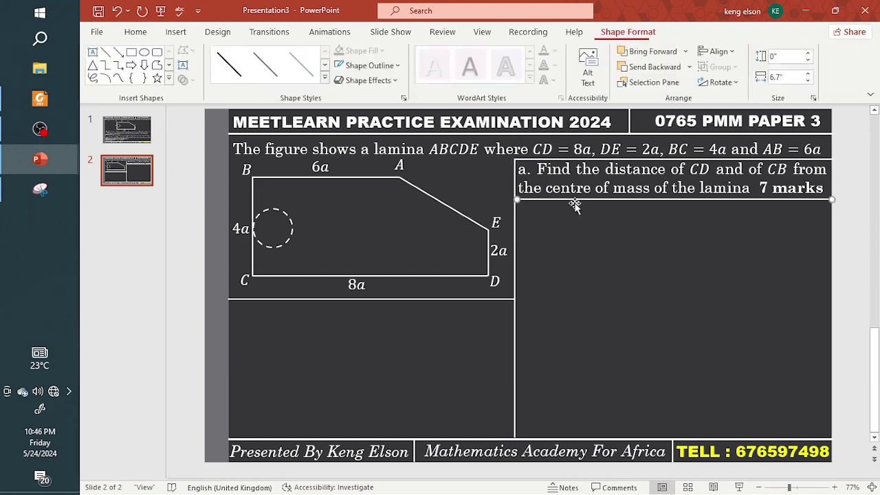
pyautogui.click(739, 487)
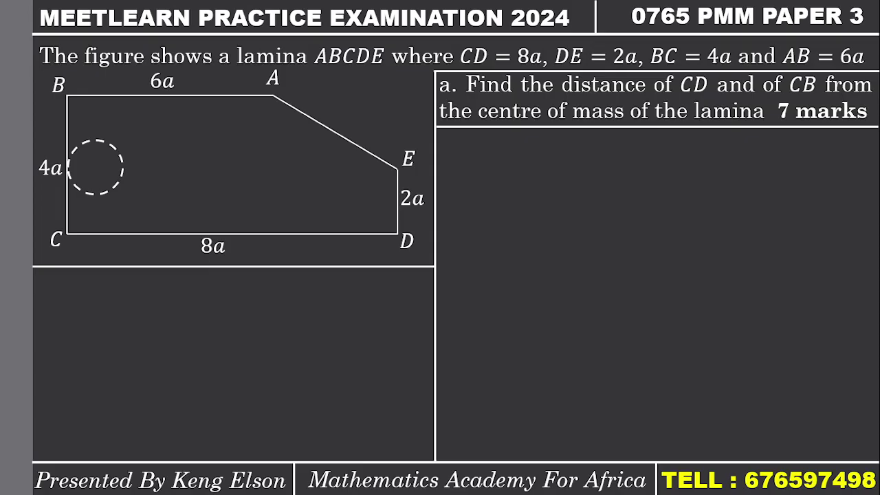
# - Exit the show, view slide 1 full screen for comparison, then return to slide 2
pyautogui.press('Escape')
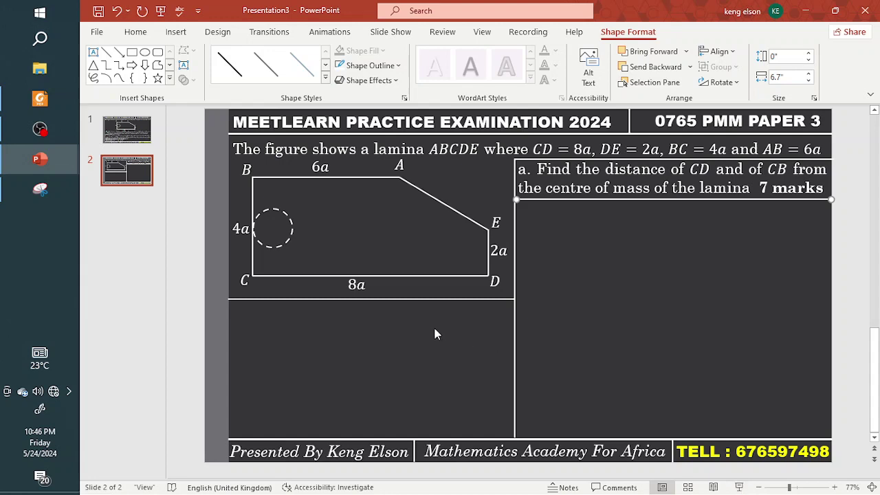
pyautogui.click(94, 131)
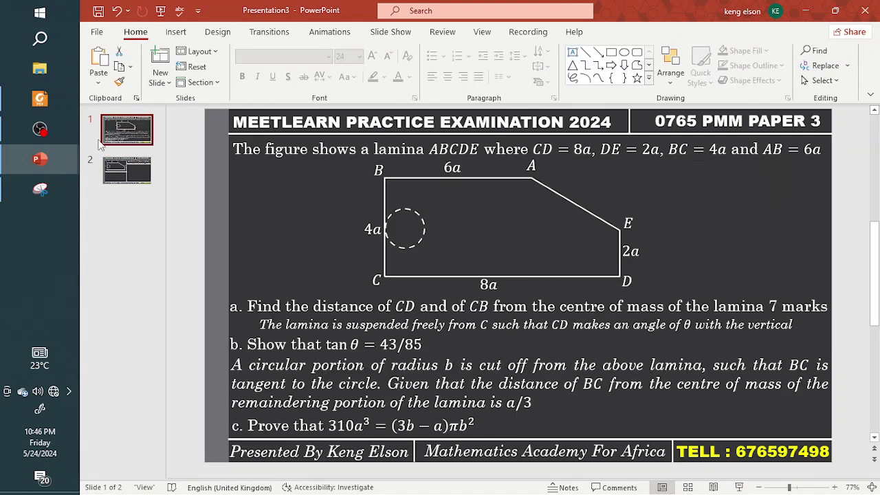
pyautogui.click(740, 487)
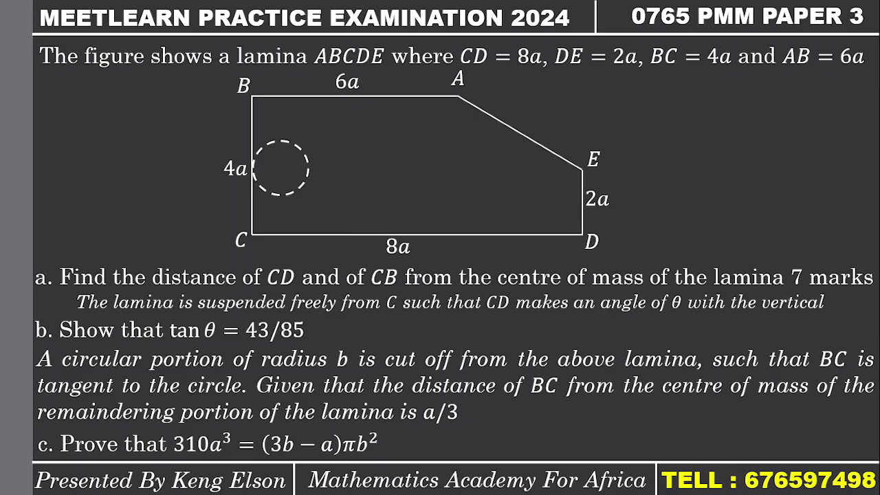
pyautogui.press('Escape')
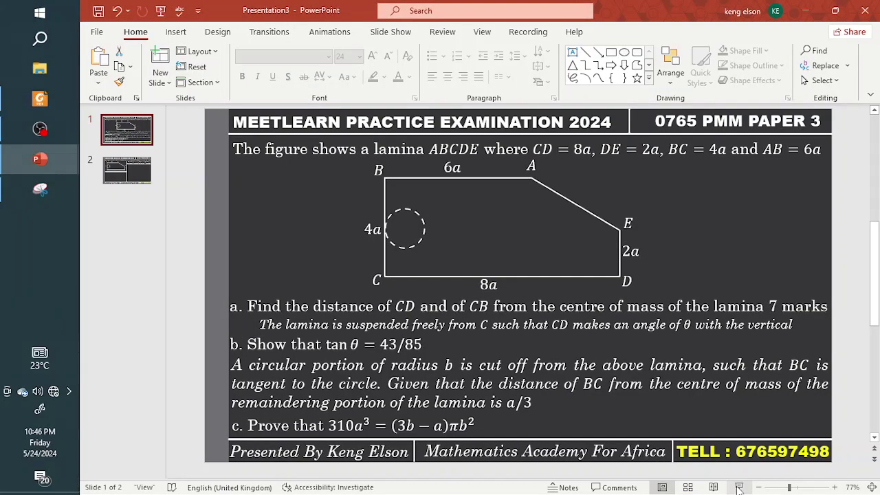
pyautogui.click(140, 175)
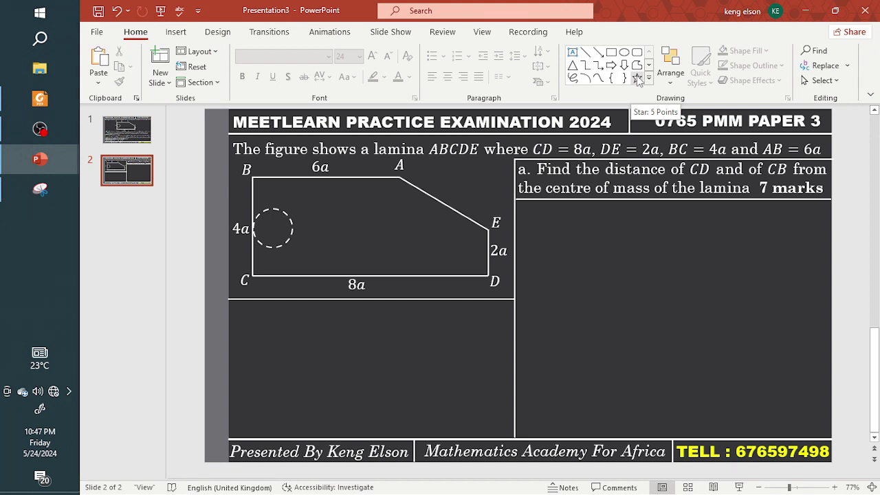
# - Draw a tiny oval inside the lamina figure
pyautogui.click(624, 52)
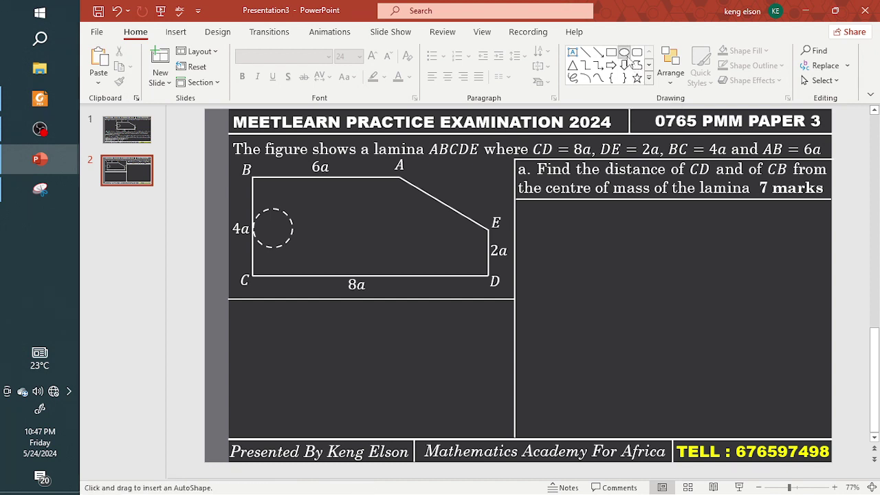
pyautogui.moveTo(355, 225); pyautogui.dragTo(351, 225)
pyautogui.press('Escape')
pyautogui.click(352, 226)
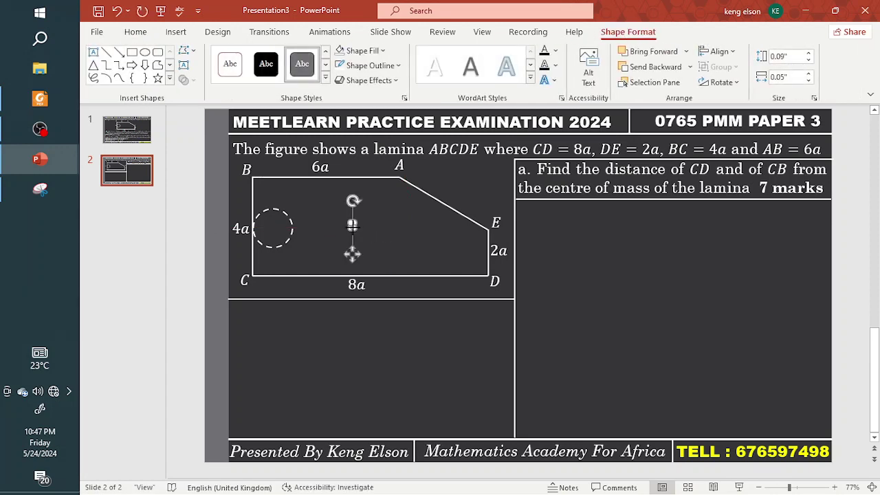
pyautogui.press('Escape')
pyautogui.click(352, 225)
pyautogui.click(371, 232)
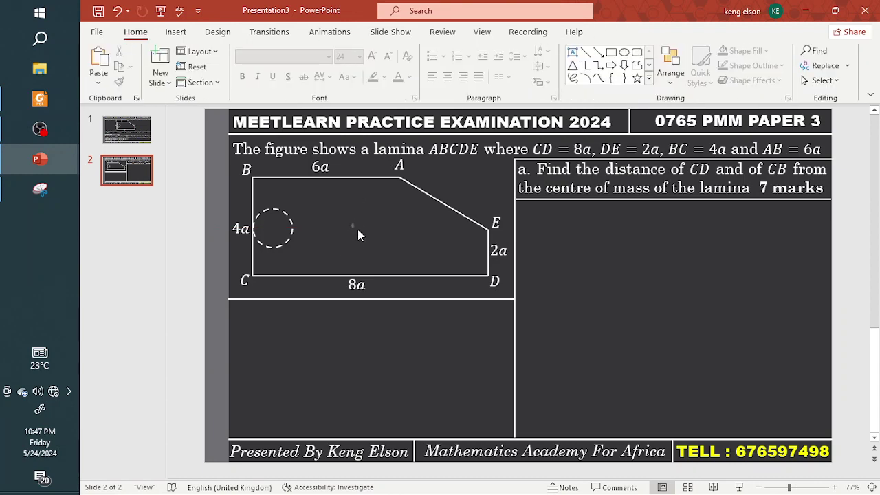
pyautogui.click(354, 225)
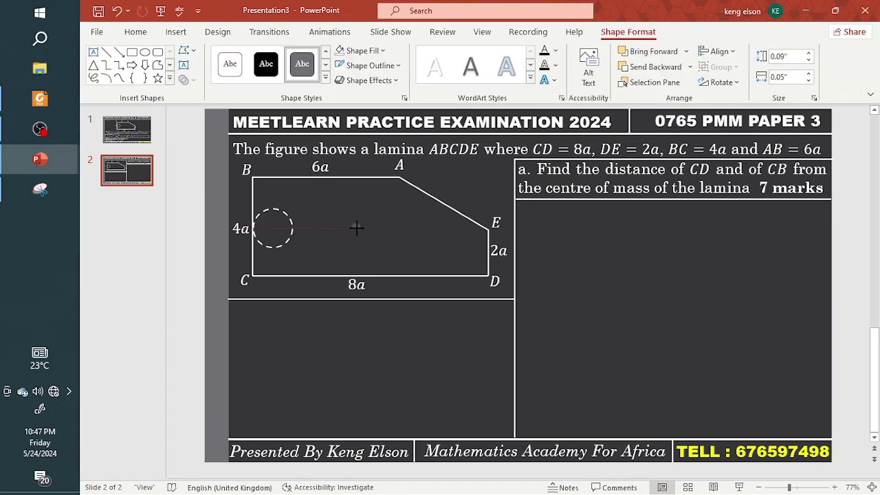
pyautogui.click(355, 228)
pyautogui.click(355, 228)
pyautogui.click(355, 230)
pyautogui.click(355, 228)
pyautogui.click(355, 229)
pyautogui.click(355, 229)
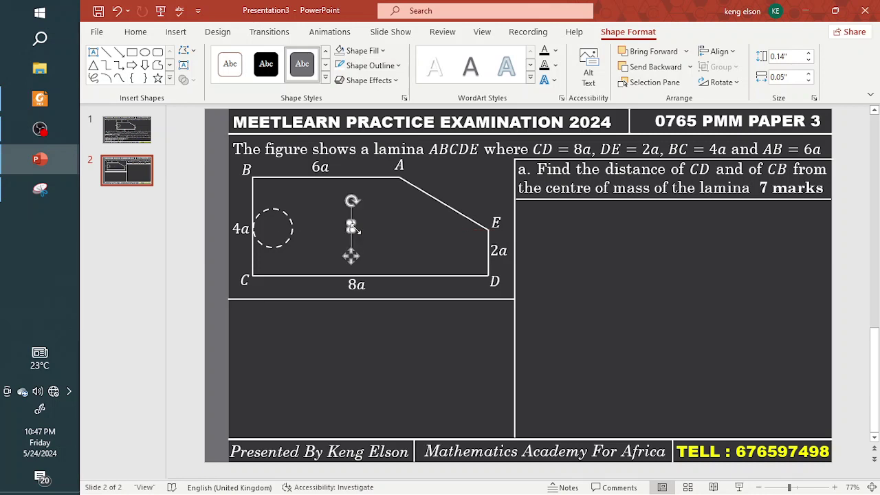
# - Resize the oval to about 0.14" by 0.1"
pyautogui.click(810, 81)
pyautogui.click(810, 81)
pyautogui.click(810, 75)
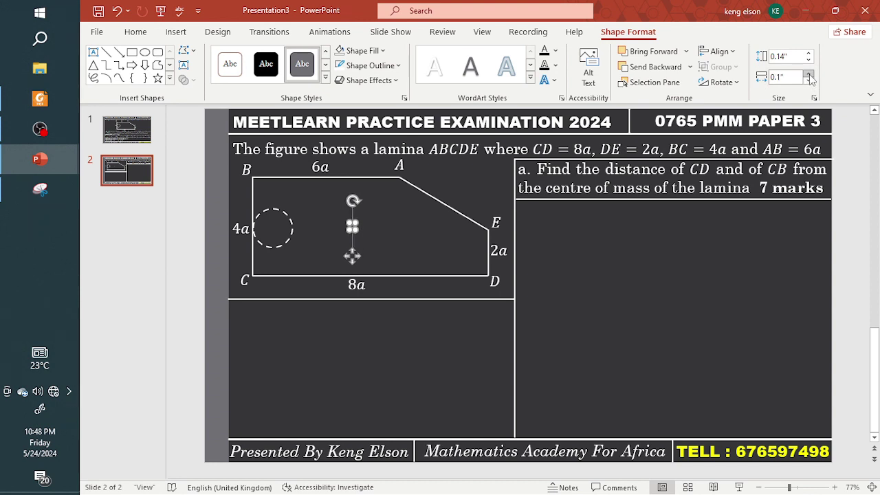
pyautogui.click(810, 75)
pyautogui.click(810, 75)
pyautogui.click(810, 80)
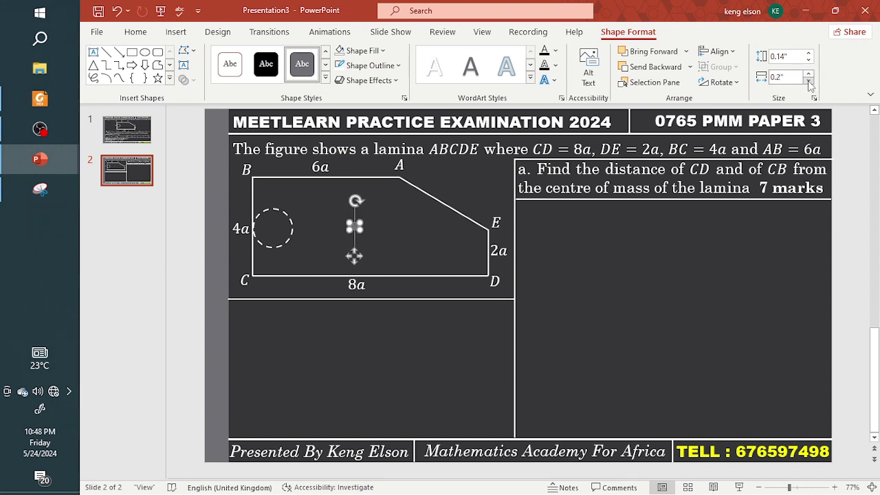
pyautogui.click(810, 81)
# - Give the dot a yellow outline and a yellow fill
pyautogui.click(358, 387)
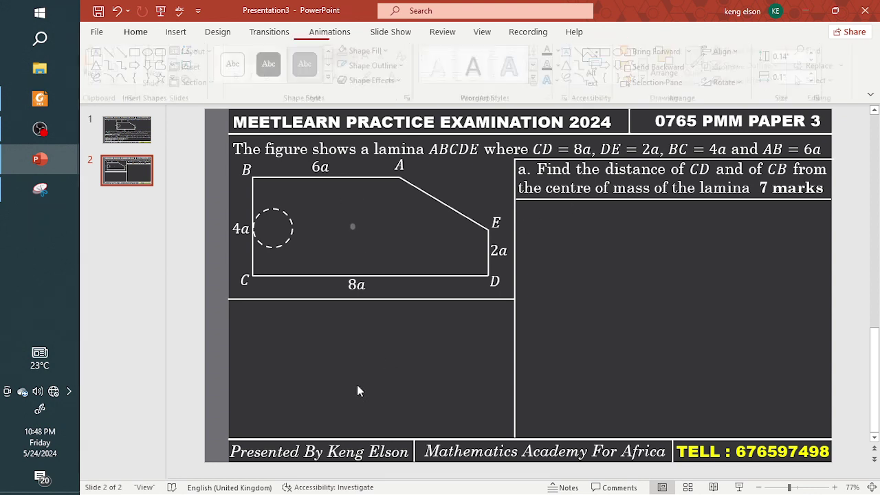
pyautogui.click(351, 228)
pyautogui.click(370, 65)
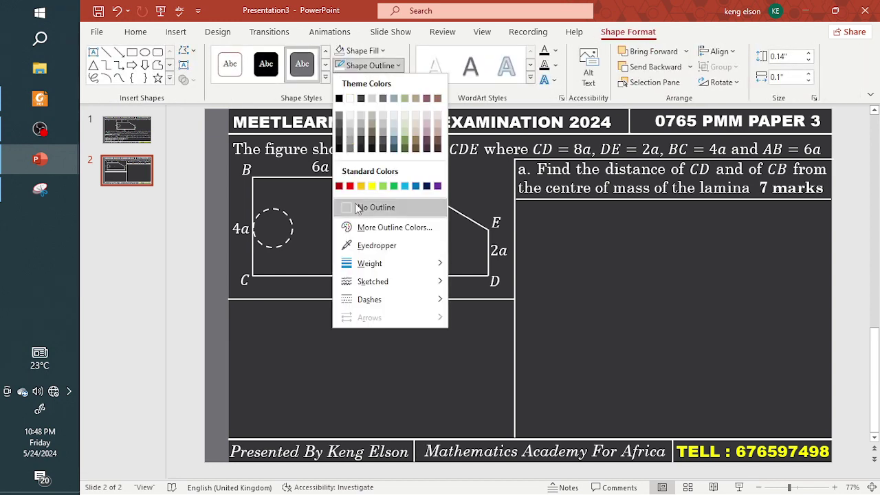
pyautogui.click(372, 186)
pyautogui.click(364, 50)
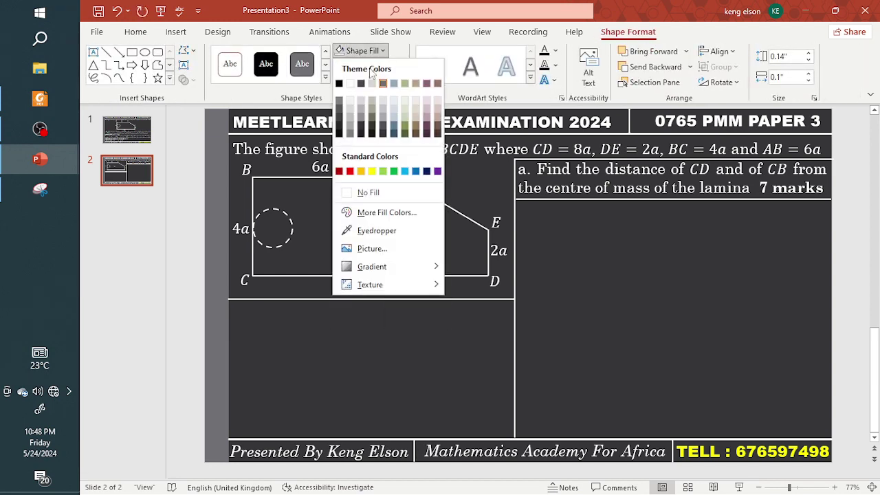
pyautogui.click(373, 170)
pyautogui.click(379, 312)
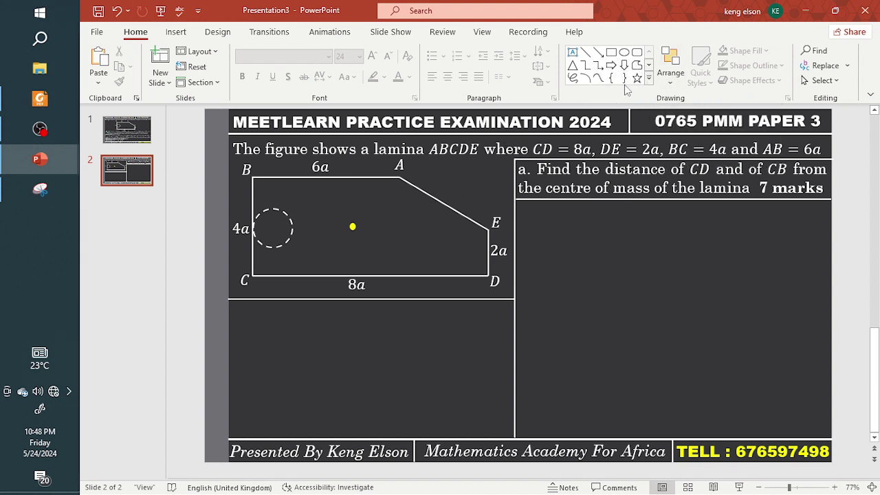
# - Draw a line from side CD up to the yellow dot, set its width to 0", and align it under the dot
pyautogui.click(585, 52)
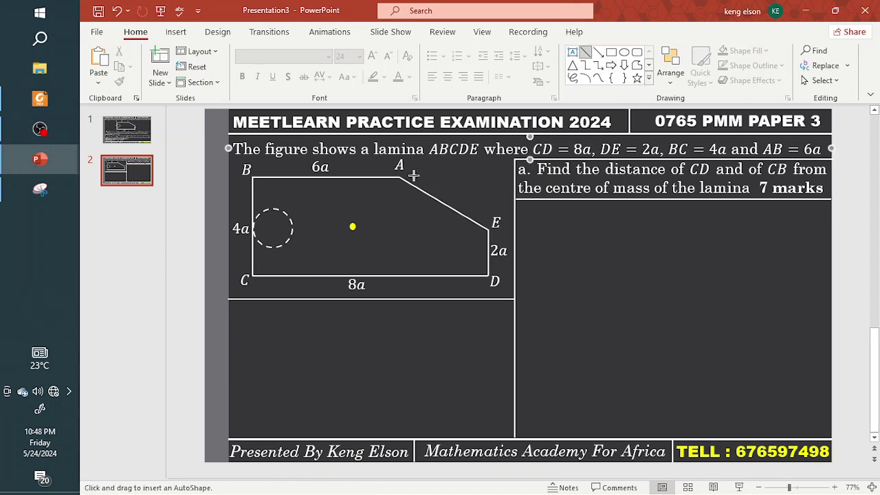
pyautogui.moveTo(367, 225); pyautogui.dragTo(353, 228)
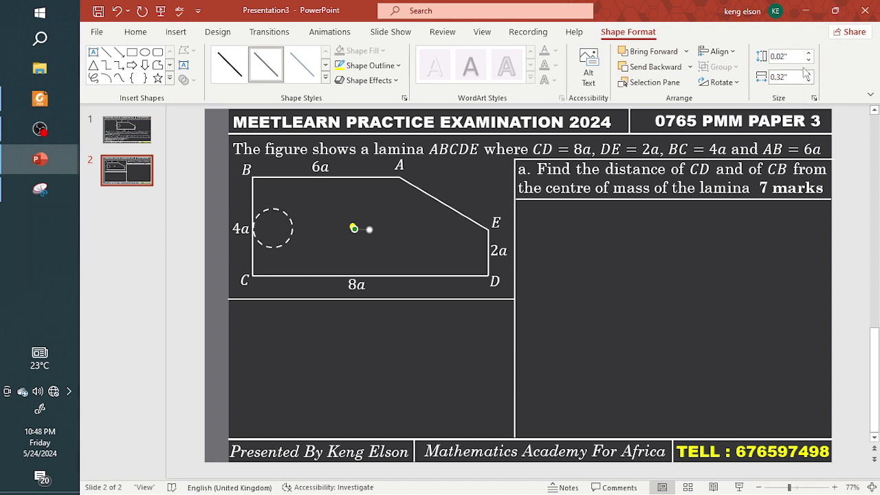
pyautogui.hotkey('ctrl', 'Up')
pyautogui.hotkey('ctrl', 'Up')
pyautogui.hotkey('ctrl', 'Up')
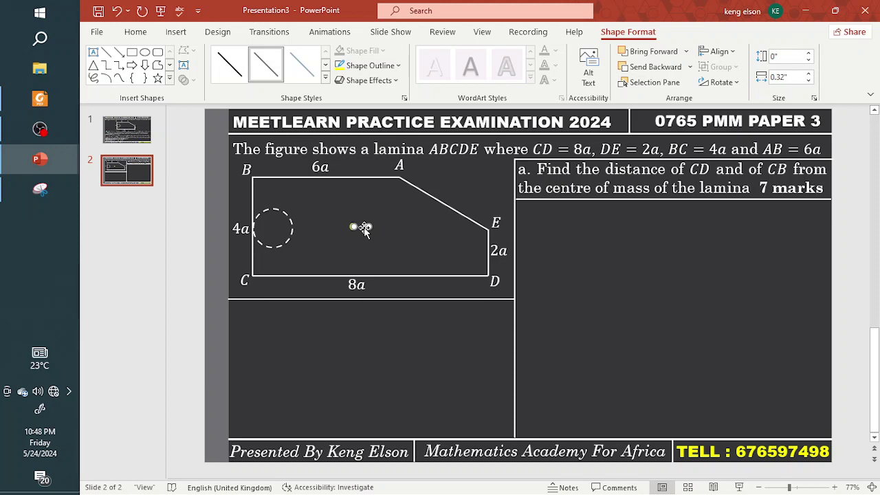
pyautogui.press('Escape')
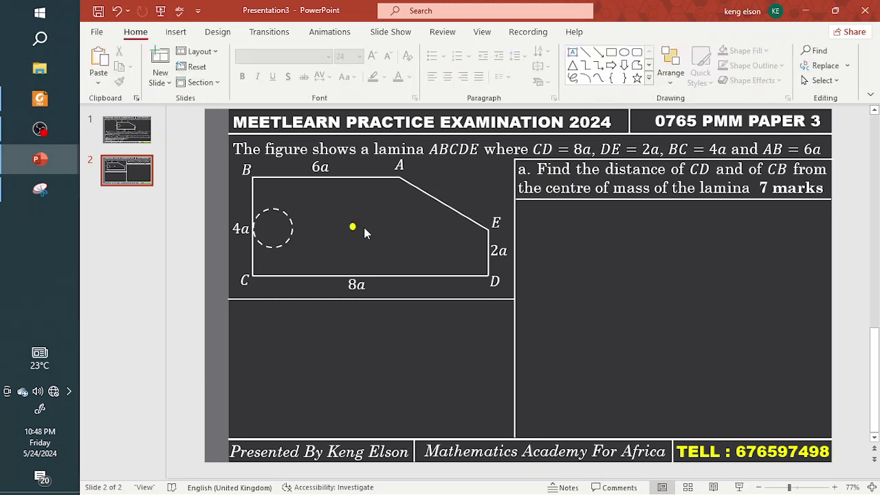
pyautogui.click(175, 32)
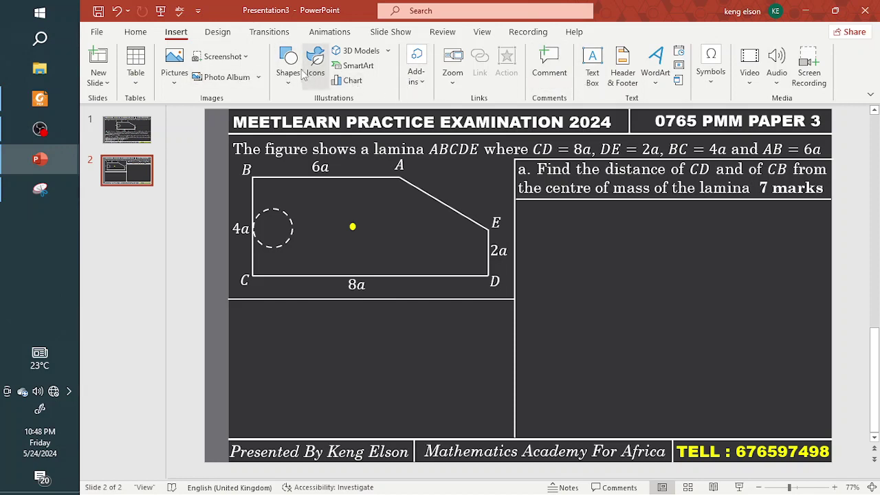
pyautogui.click(288, 69)
pyautogui.click(308, 167)
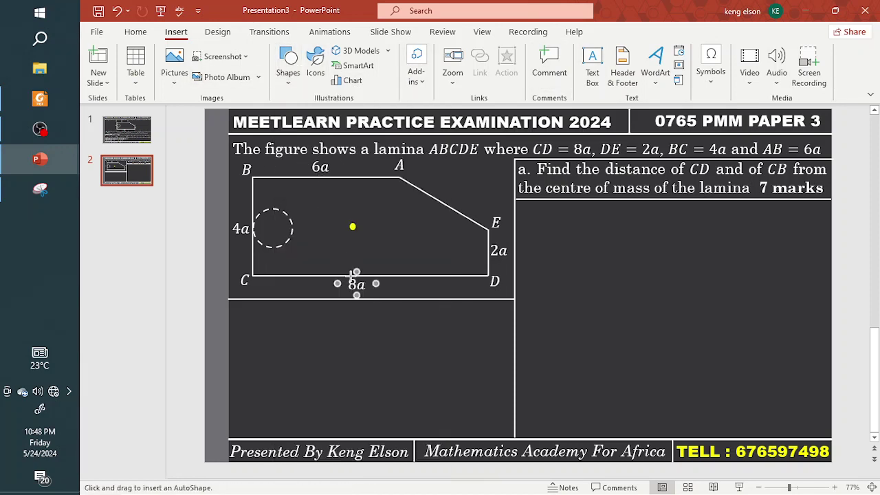
pyautogui.moveTo(354, 272); pyautogui.dragTo(360, 229)
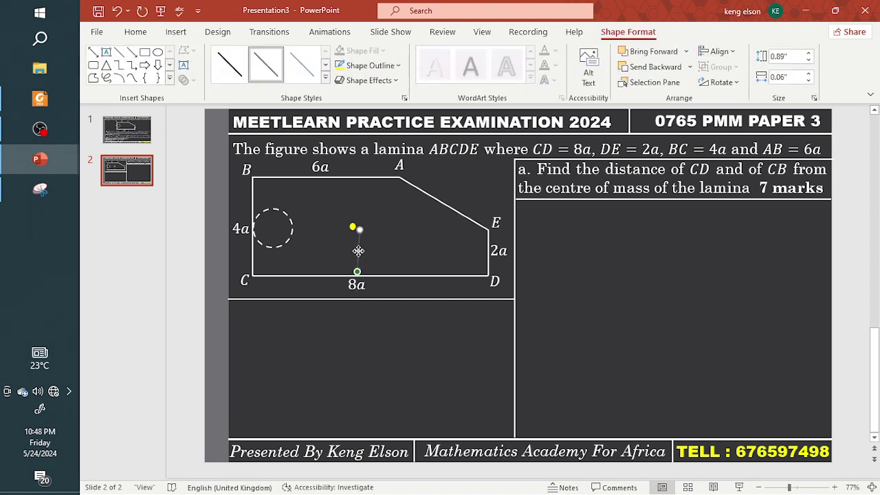
pyautogui.click(376, 251)
pyautogui.click(358, 249)
pyautogui.click(809, 80)
pyautogui.moveTo(354, 252); pyautogui.dragTo(352, 255)
# - Turn the vertical line into a yellow double-headed arrow
pyautogui.click(325, 80)
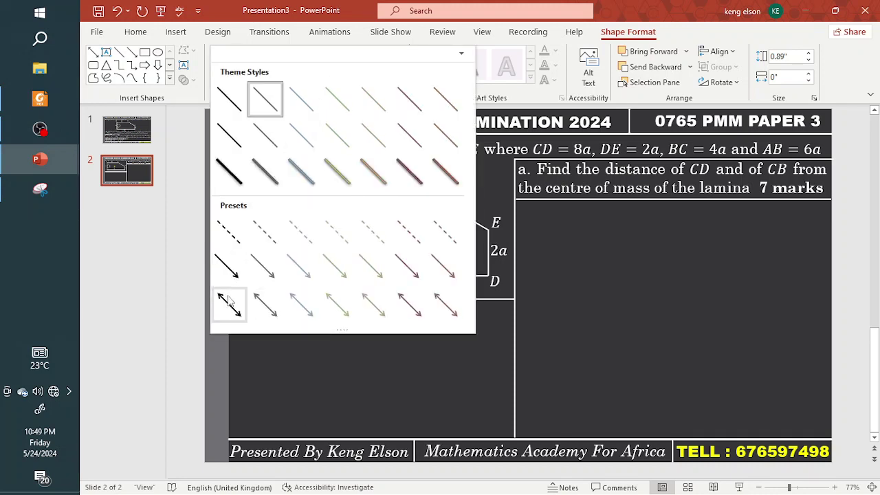
pyautogui.click(229, 303)
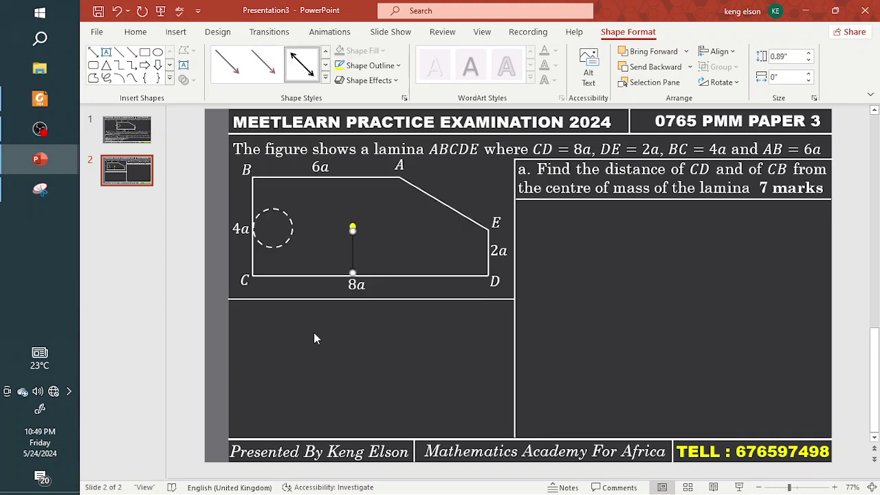
pyautogui.click(339, 65)
pyautogui.click(377, 330)
pyautogui.click(353, 258)
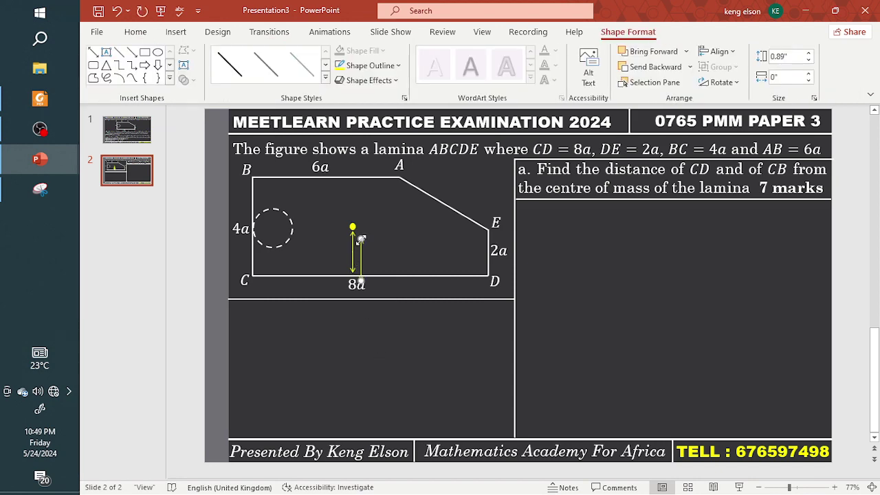
# - Copy the arrow, make it horizontal, and place it between the dot and side BC
pyautogui.moveTo(363, 281); pyautogui.dragTo(450, 286)
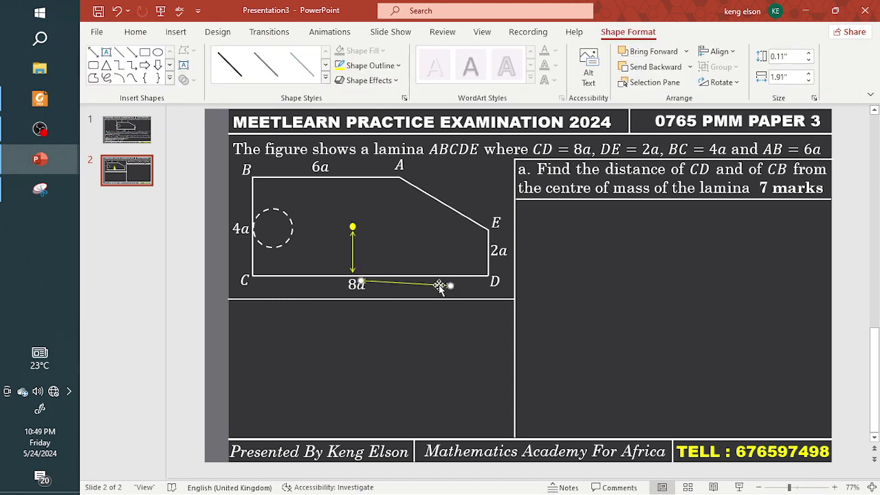
pyautogui.click(809, 60)
pyautogui.click(808, 61)
pyautogui.moveTo(436, 285); pyautogui.dragTo(344, 229)
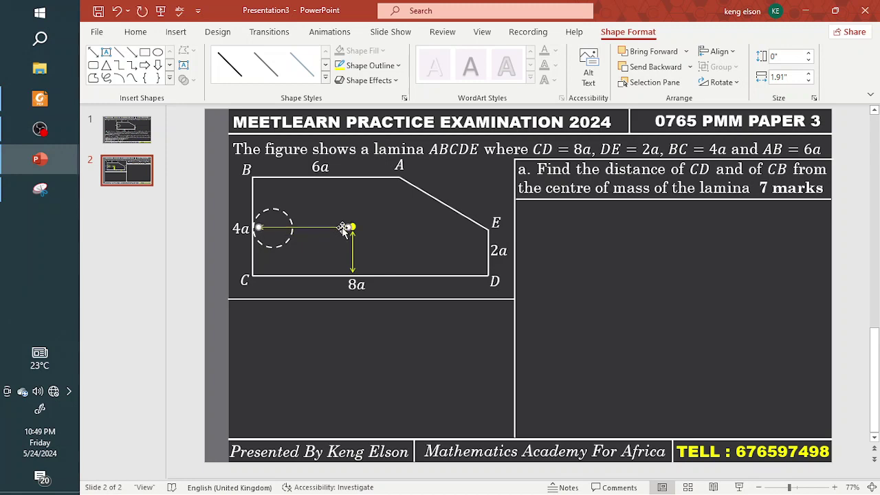
pyautogui.press('Escape')
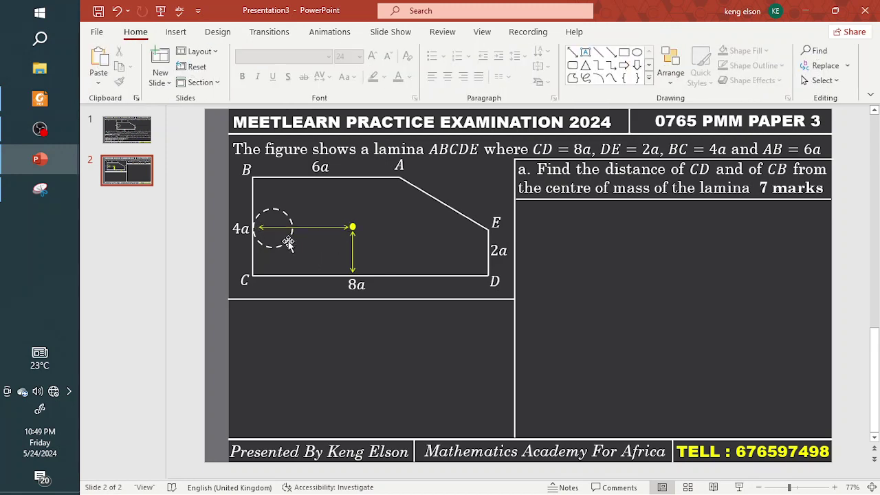
pyautogui.click(284, 245)
pyautogui.click(284, 245)
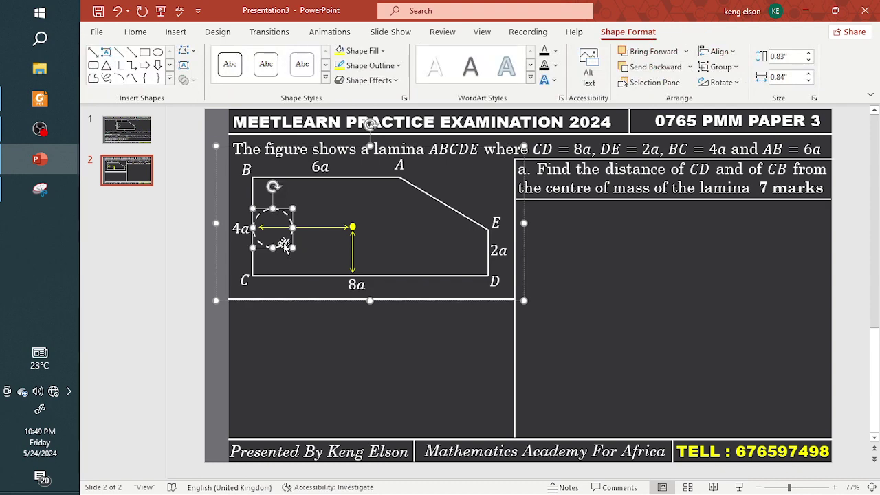
pyautogui.press('Delete')
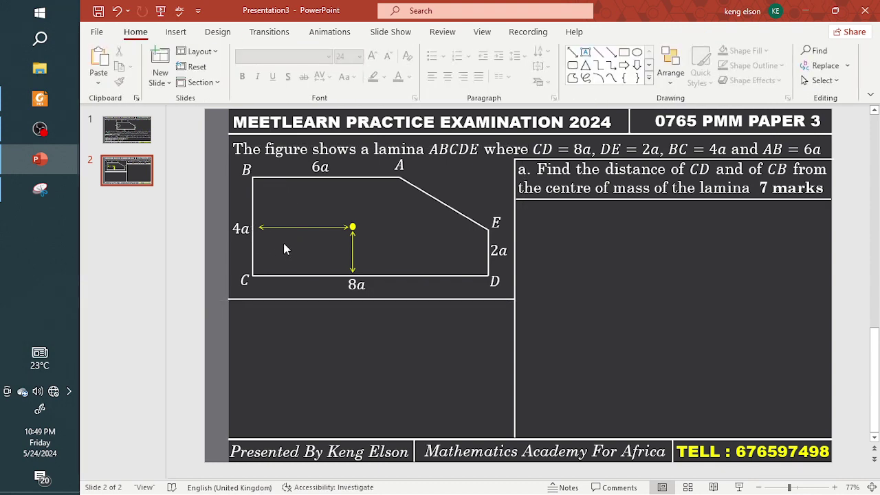
pyautogui.click(314, 227)
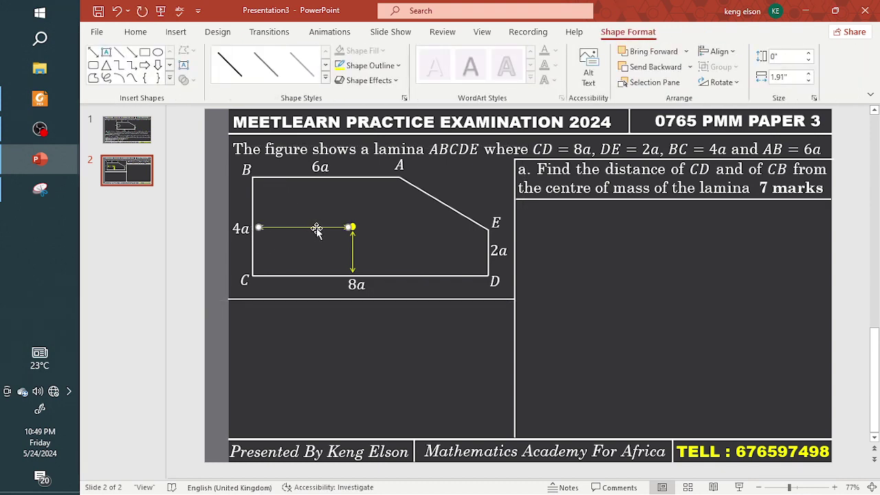
pyautogui.moveTo(316, 228); pyautogui.dragTo(314, 229)
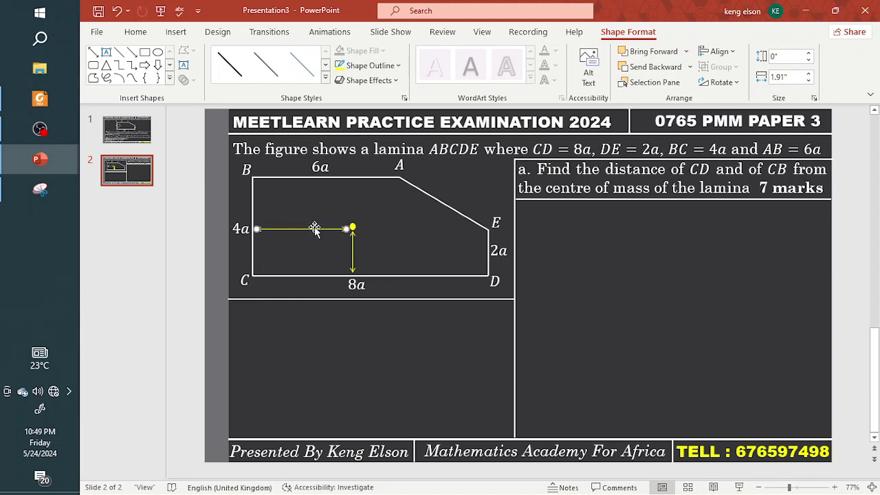
pyautogui.hotkey('ctrl', 'z')
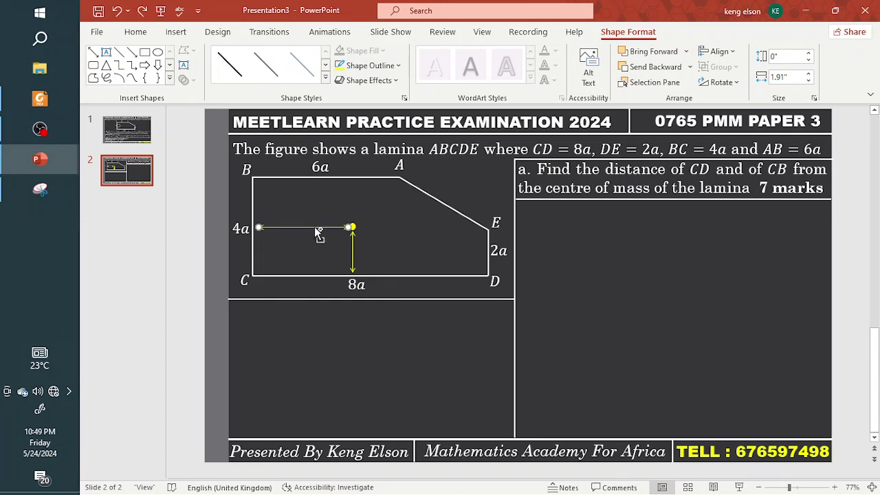
pyautogui.hotkey('ctrl', 'z')
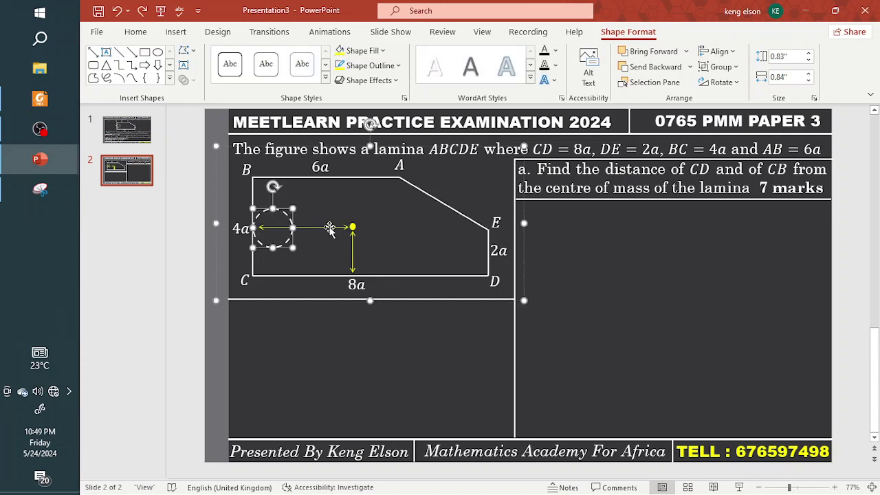
# - Set the horizontal arrow's width to 2"
pyautogui.click(333, 228)
pyautogui.click(343, 277)
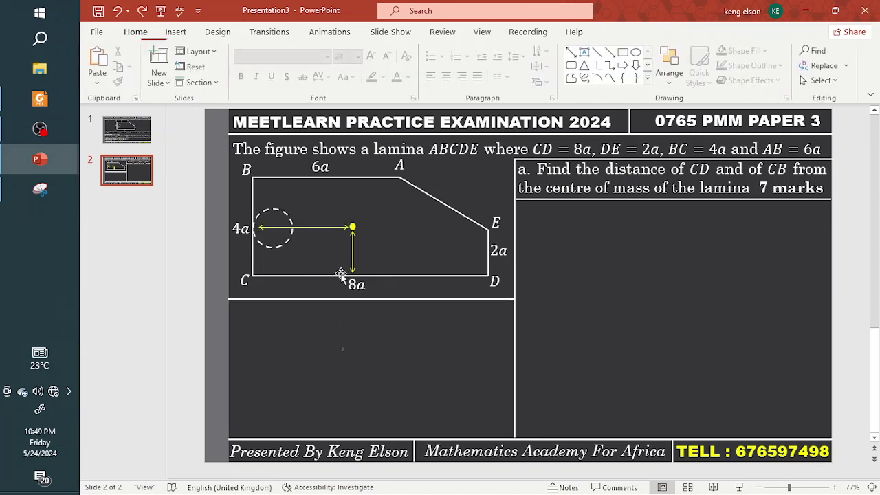
pyautogui.click(304, 228)
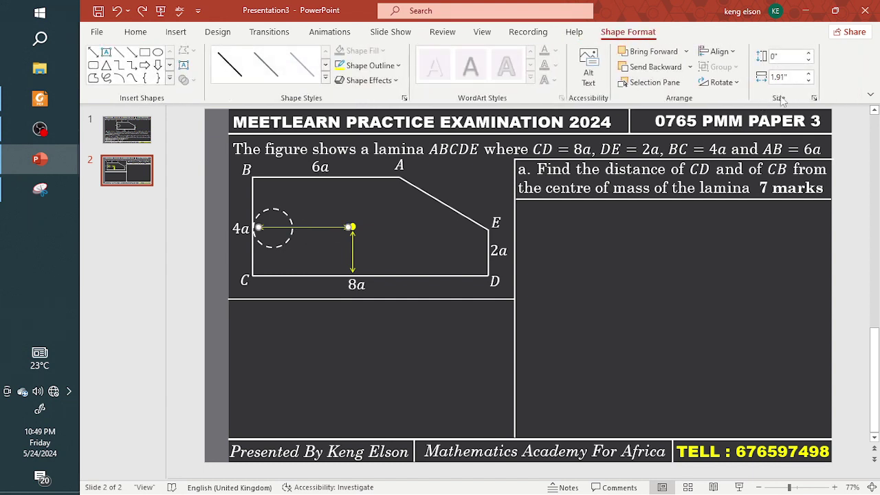
pyautogui.click(809, 73)
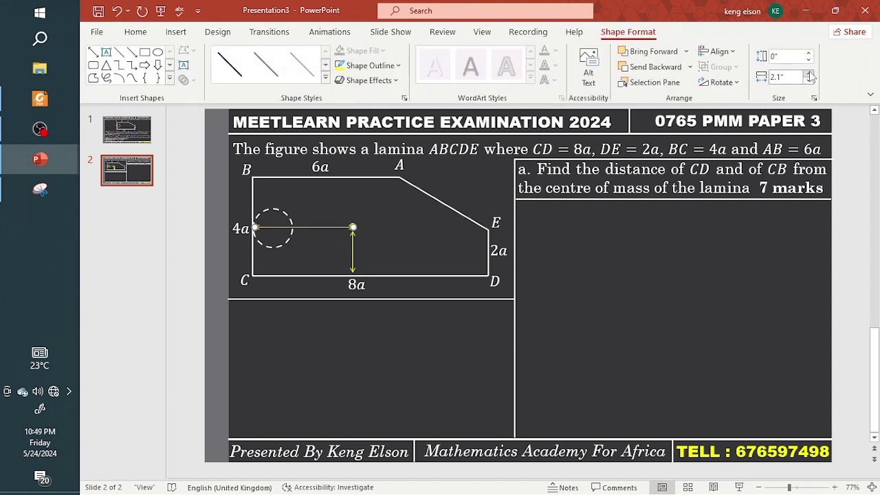
pyautogui.click(810, 80)
pyautogui.click(329, 352)
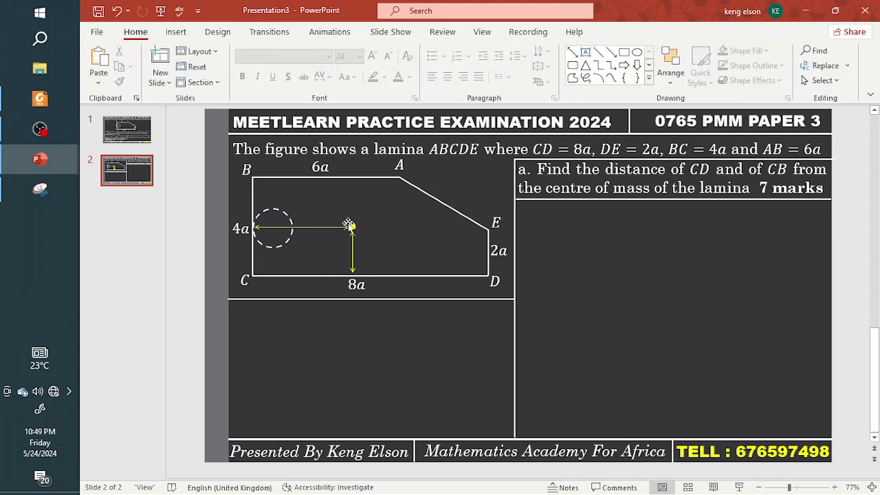
pyautogui.click(331, 228)
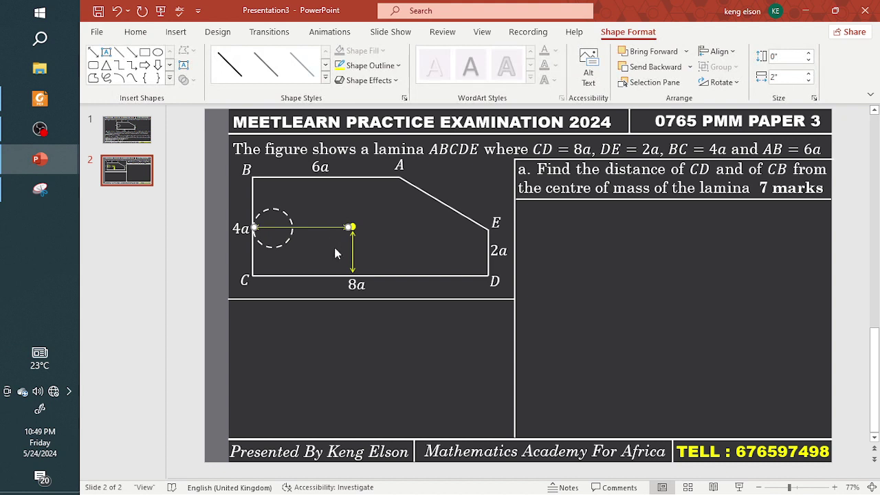
pyautogui.click(356, 284)
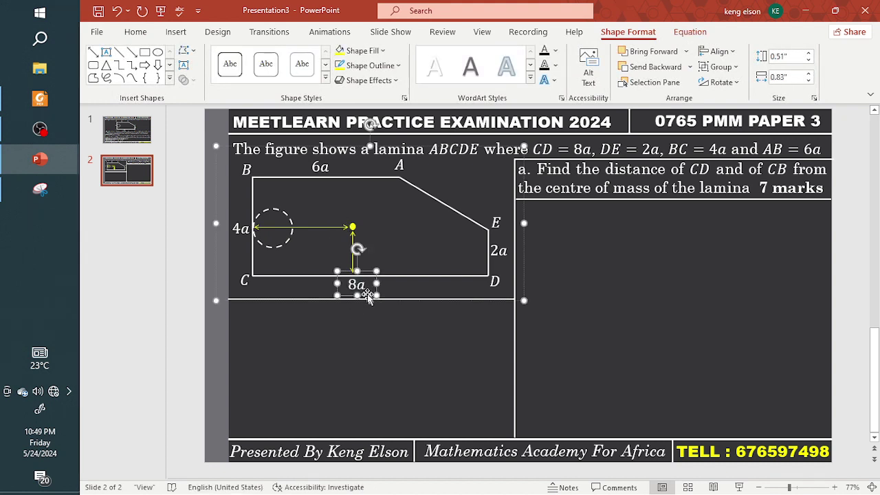
# - Turn a pasted copy of the 8a label into a yellow x̄ above the horizontal arrow
pyautogui.hotkey('ctrl', 'v')
pyautogui.moveTo(376, 280); pyautogui.dragTo(406, 222)
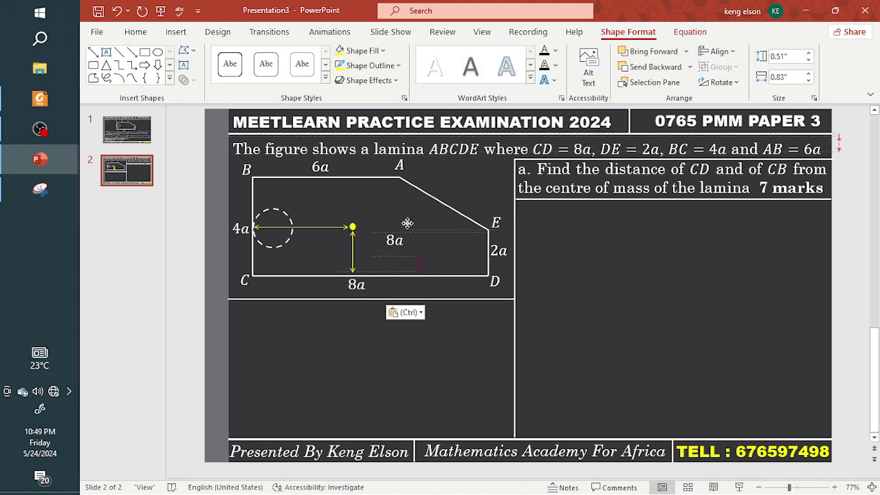
pyautogui.doubleClick(396, 233)
pyautogui.press('BackSpace')
pyautogui.write('x\x08ar')
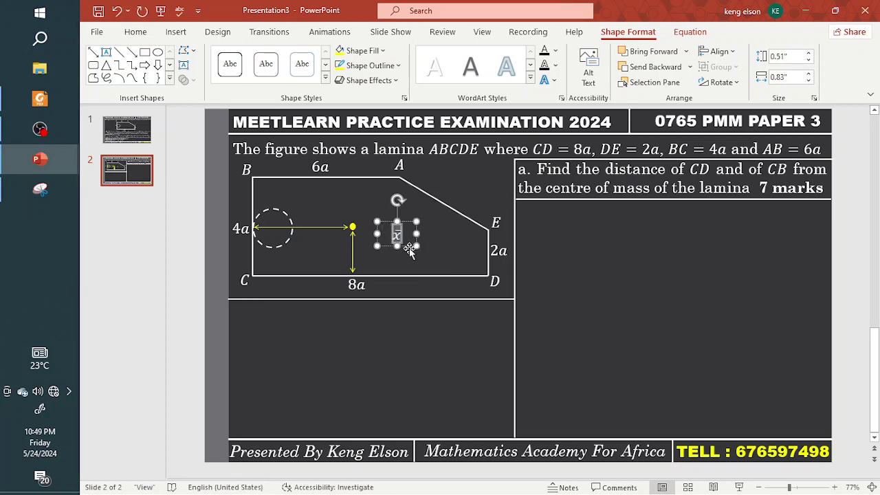
pyautogui.moveTo(403, 244); pyautogui.dragTo(321, 229)
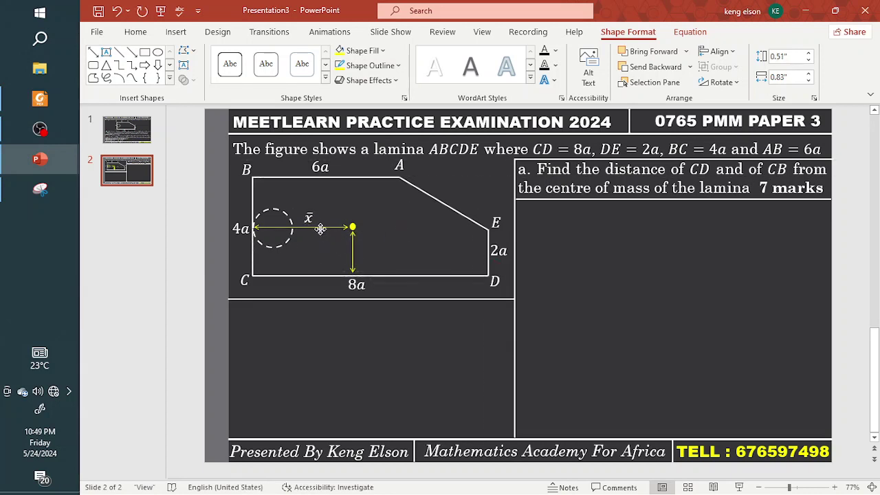
pyautogui.click(321, 229)
pyautogui.click(136, 31)
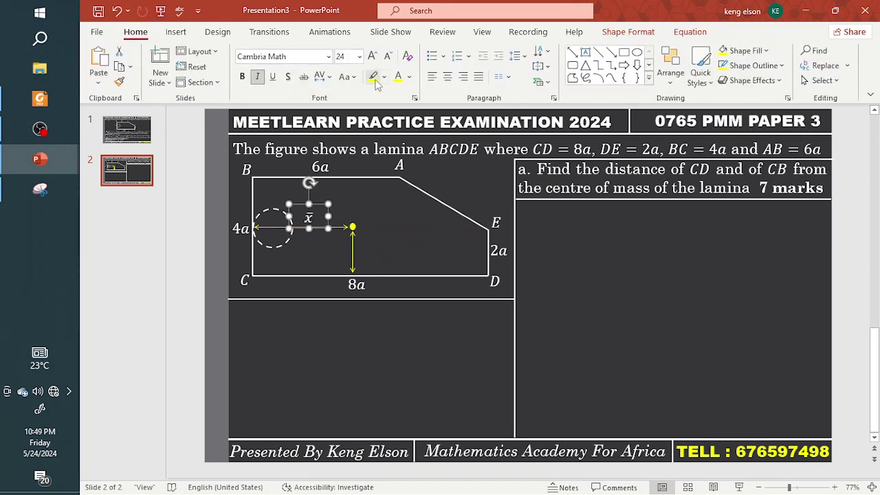
pyautogui.click(400, 78)
# - Paste a copy of the x̄ label, change it to ȳ, and place it beside the vertical arrow
pyautogui.hotkey('ctrl', 'v')
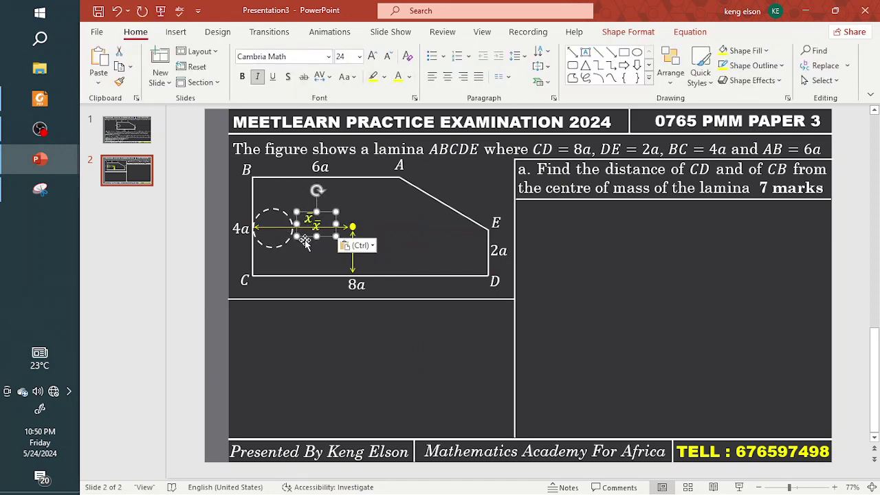
pyautogui.write('y')
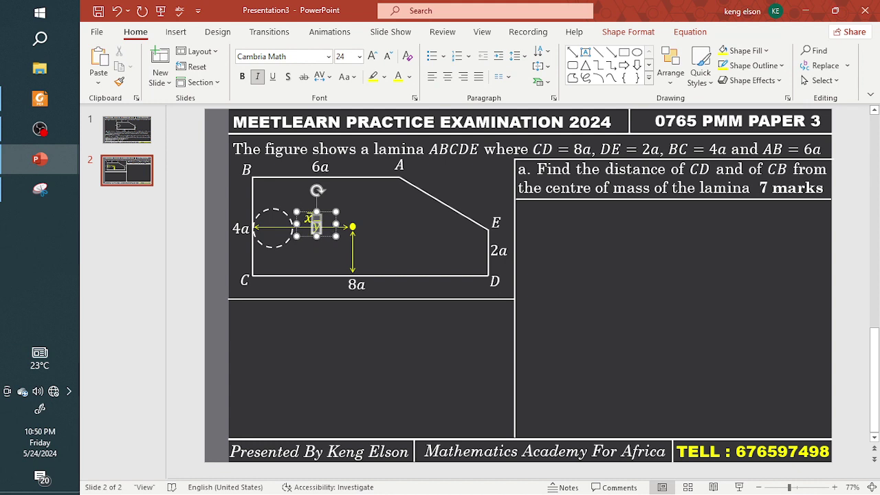
pyautogui.moveTo(326, 234); pyautogui.dragTo(369, 267)
pyautogui.click(390, 311)
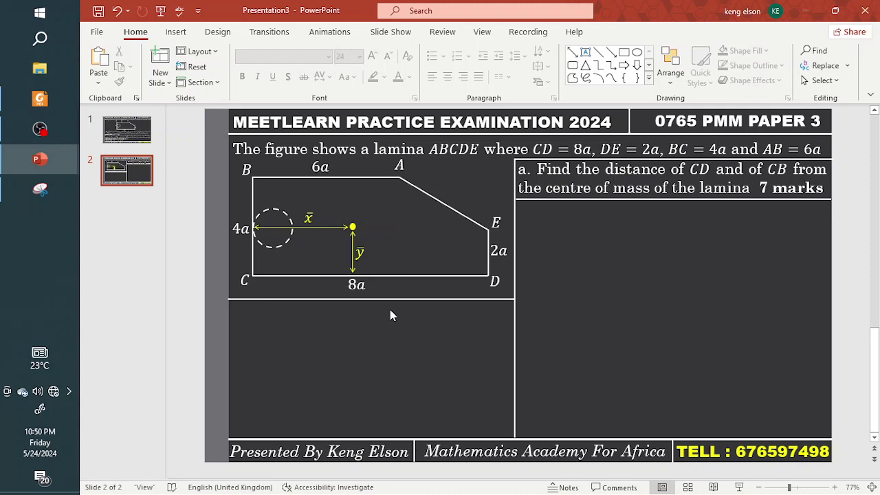
# - Add a text box reading "Let λ be the mass per unit Area" with λ as an equation
pyautogui.click(585, 53)
pyautogui.moveTo(562, 247); pyautogui.dragTo(663, 298)
pyautogui.write('Let')
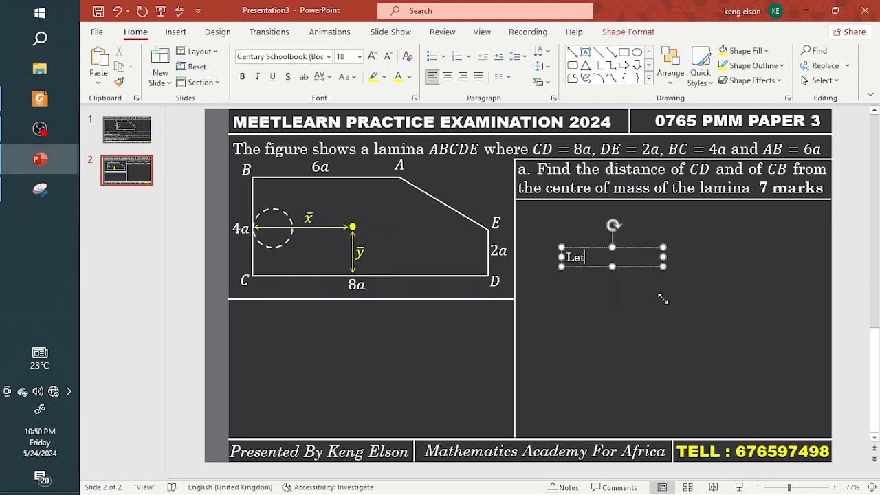
pyautogui.hotkey('alt', '=')
pyautogui.write('\\almbda')
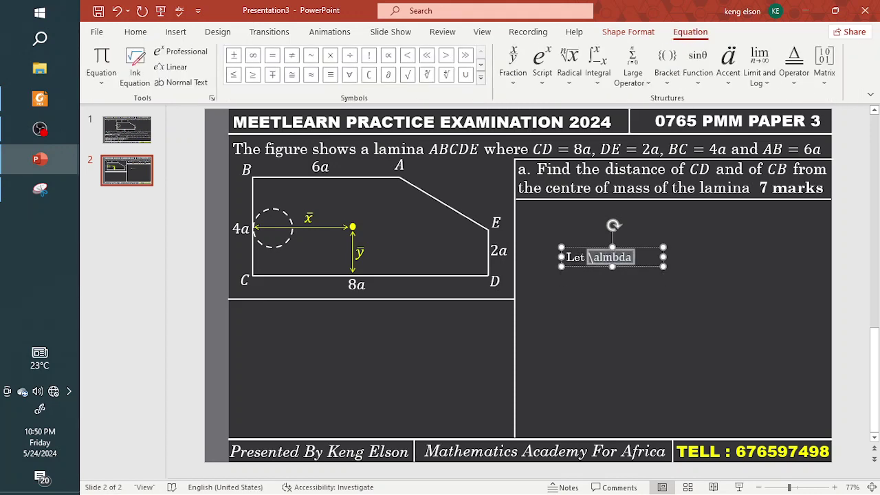
pyautogui.press('BackSpace')
pyautogui.press('BackSpace')
pyautogui.press('BackSpace')
pyautogui.press('BackSpace')
pyautogui.press('BackSpace')
pyautogui.press('BackSpace')
pyautogui.write('lambda')
pyautogui.press('Right')
pyautogui.write('be thr ma')
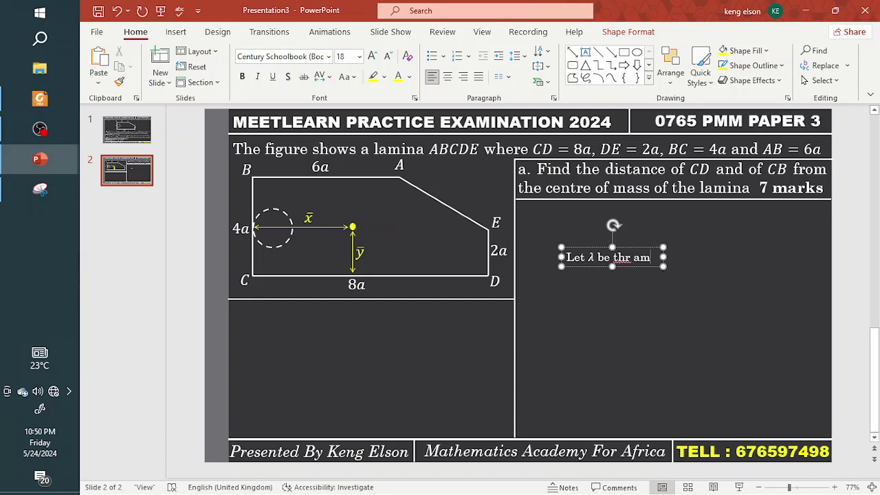
pyautogui.press('BackSpace')
pyautogui.press('BackSpace')
pyautogui.press('BackSpace')
pyautogui.press('BackSpace')
pyautogui.write('e mass p')
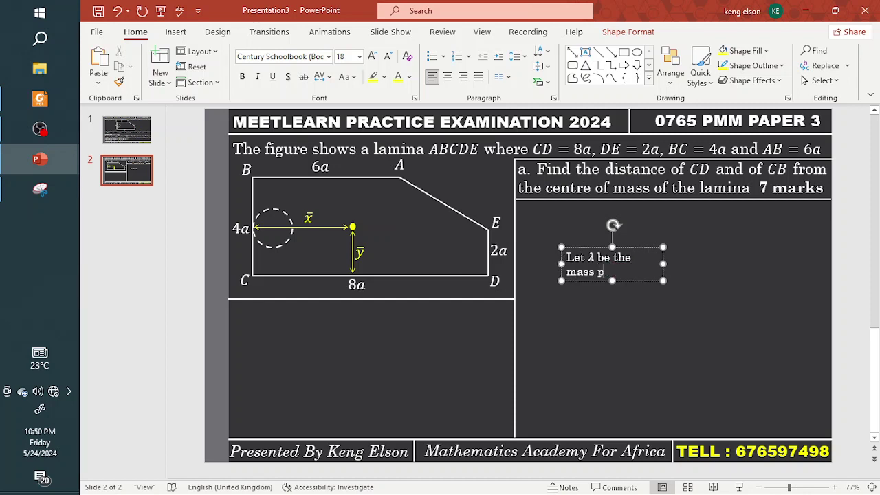
pyautogui.write('er unit Area')
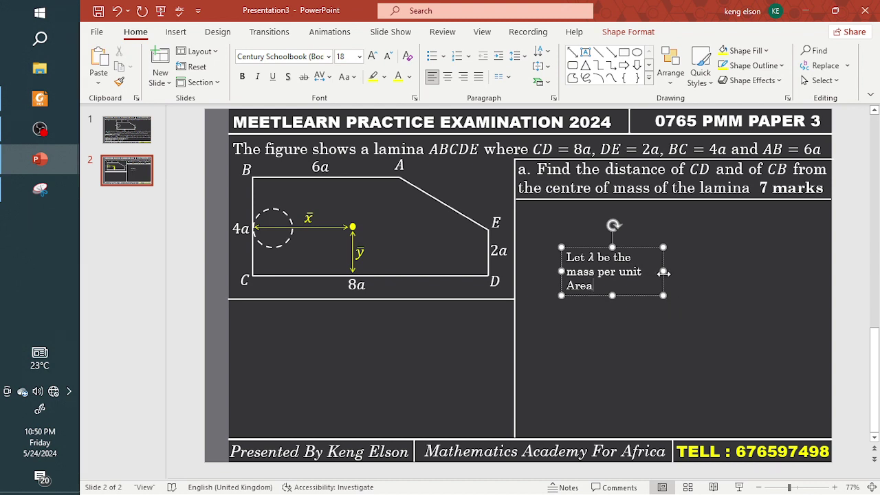
# - Widen the sentence box to one line, set it to size 24, and move it to the column top
pyautogui.moveTo(663, 272); pyautogui.dragTo(795, 236)
pyautogui.click(372, 55)
pyautogui.click(372, 56)
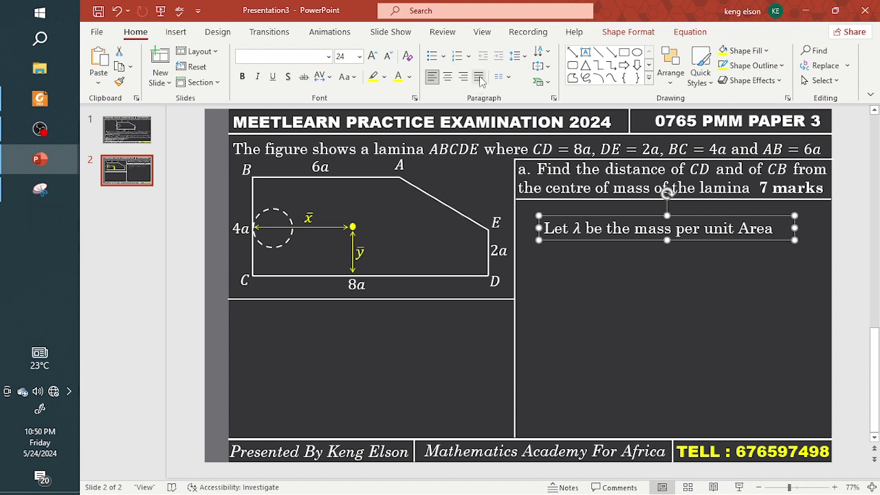
pyautogui.moveTo(643, 240); pyautogui.dragTo(650, 268)
# - Replace the copied box's text with the equation ⇒ λ = M/A shown as a linear fraction
pyautogui.click(651, 258)
pyautogui.hotkey('ctrl', 'a')
pyautogui.press('BackSpace')
pyautogui.hotkey('alt', '=')
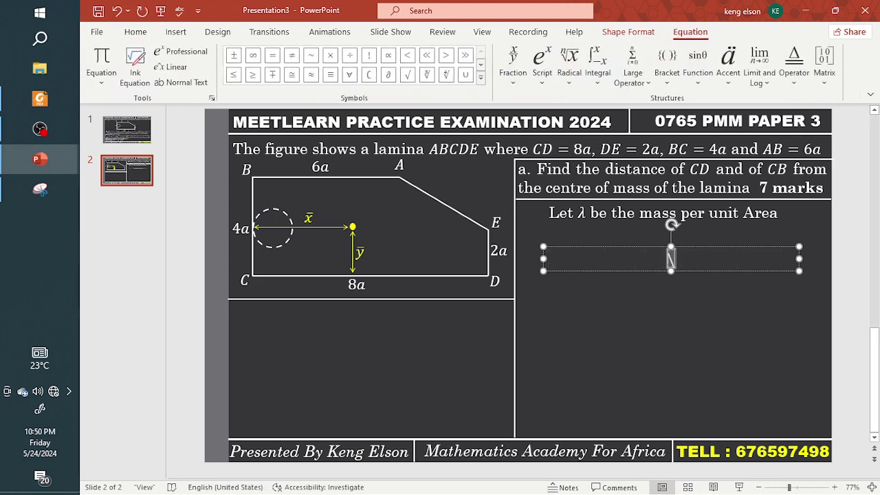
pyautogui.write('\\Rightarr')
pyautogui.write('ow \\lam')
pyautogui.write('bda =')
pyautogui.write('M/A')
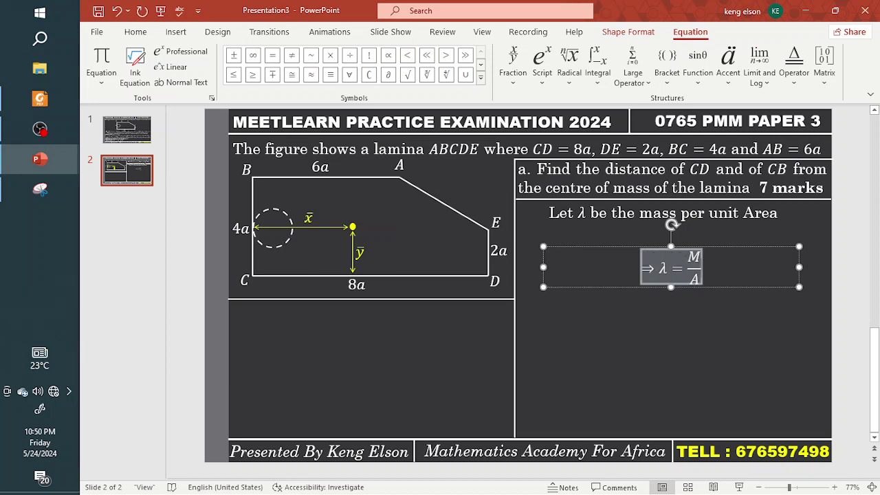
pyautogui.press('Left')
pyautogui.press('BackSpace')
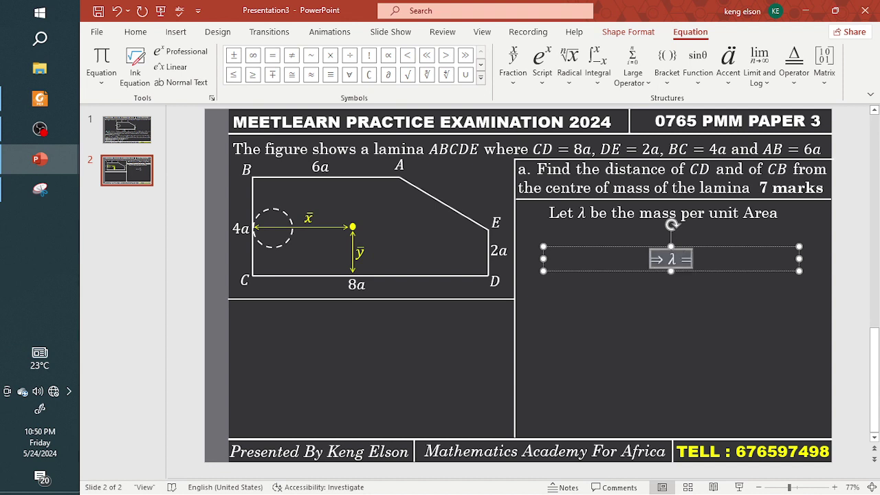
pyautogui.write('M/A')
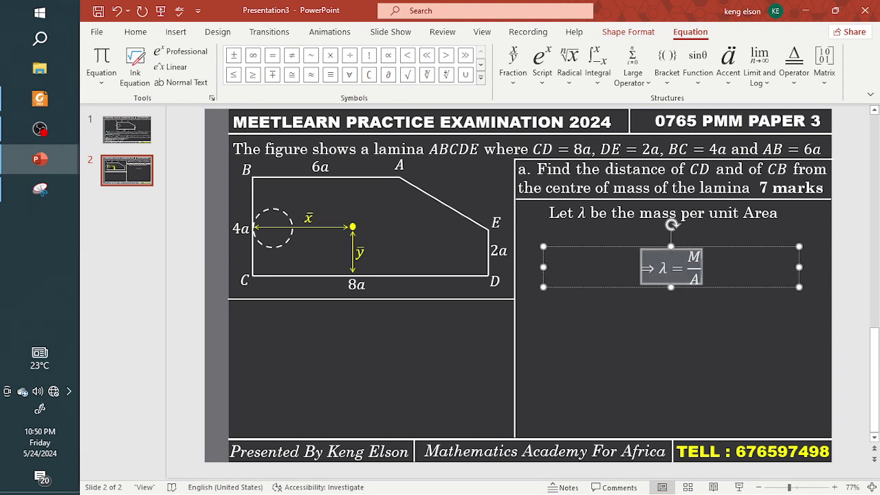
pyautogui.press('Left')
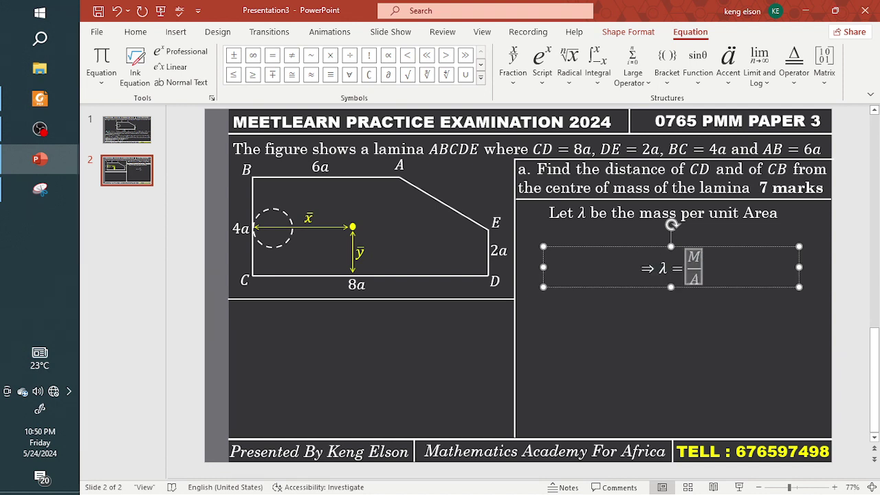
pyautogui.hotkey('ctrl', 'z')
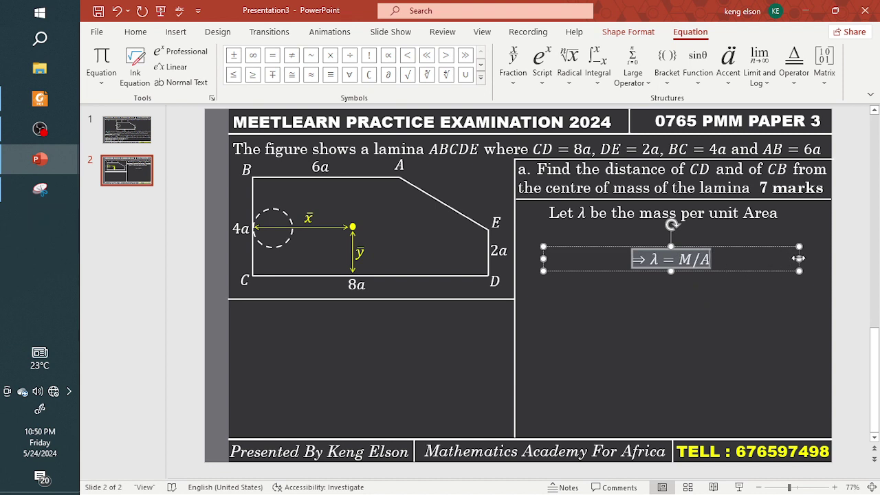
pyautogui.moveTo(799, 258); pyautogui.dragTo(614, 280)
# - Duplicate the equation, edit it to ⇒ M = λA, and place it after λ = M/A
pyautogui.hotkey('ctrl', 'c')
pyautogui.hotkey('ctrl', 'v')
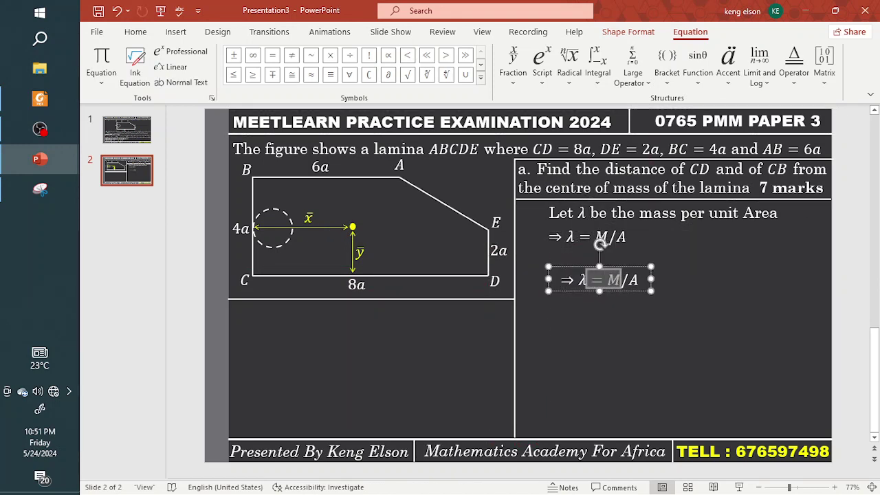
pyautogui.press('Delete')
pyautogui.write('M ')
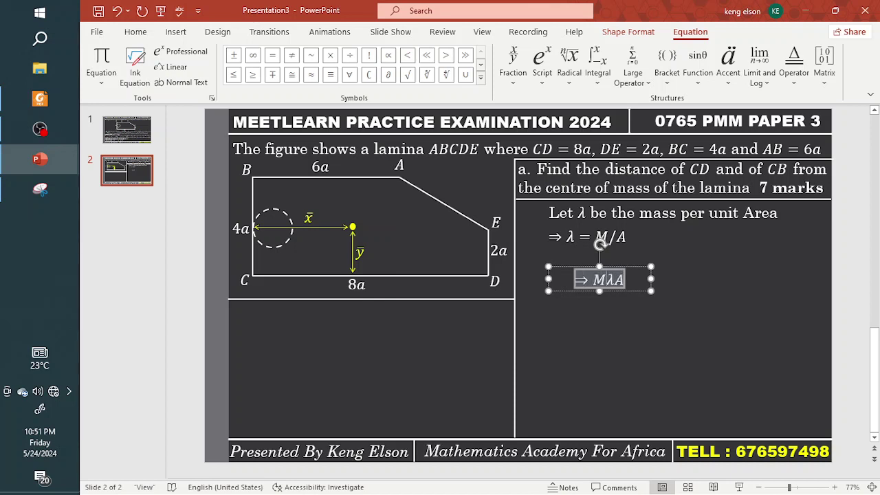
pyautogui.write('=')
pyautogui.moveTo(631, 283); pyautogui.dragTo(656, 326)
# - Create the ⇒ W = λAg equation and place it at the end of the working line
pyautogui.hotkey('ctrl', 'a')
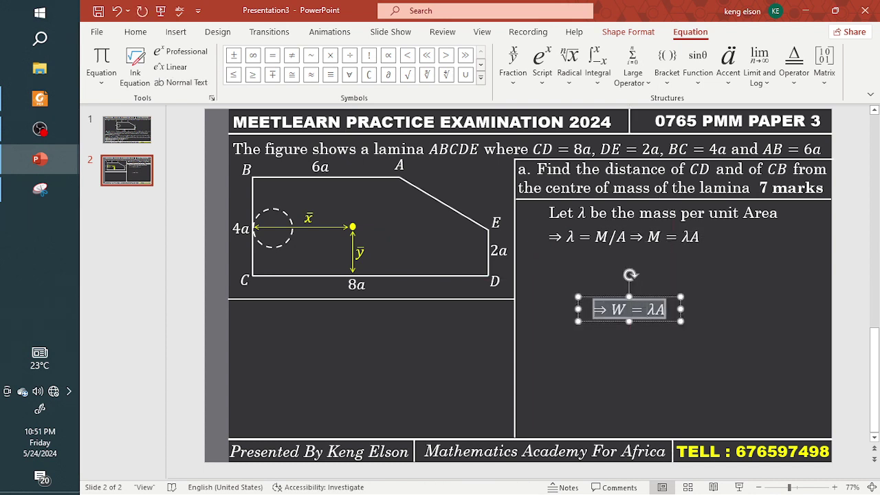
pyautogui.write('M')
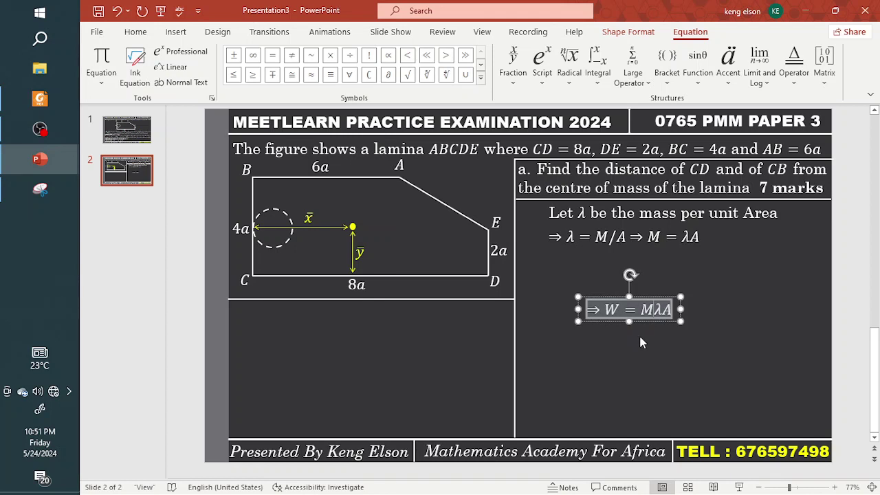
pyautogui.press('BackSpace')
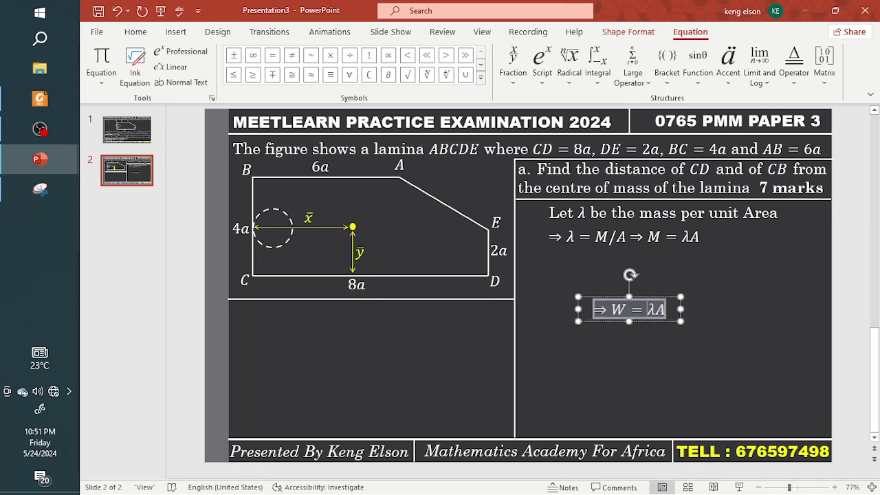
pyautogui.write('g')
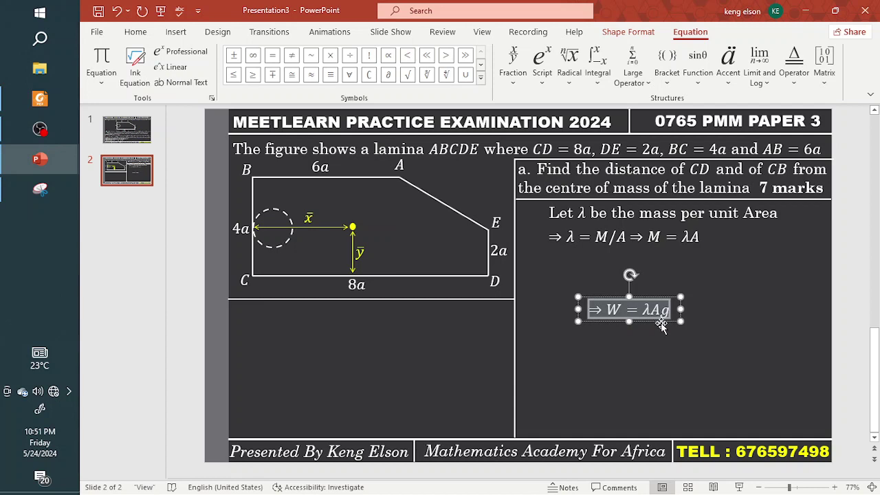
pyautogui.moveTo(661, 326); pyautogui.dragTo(776, 253)
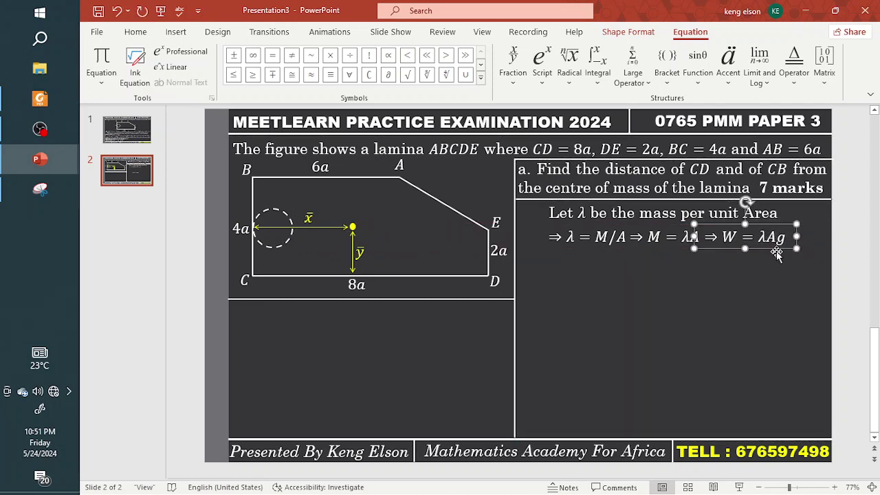
# - Select the three equation boxes together to check they sit in one row
pyautogui.click(698, 256)
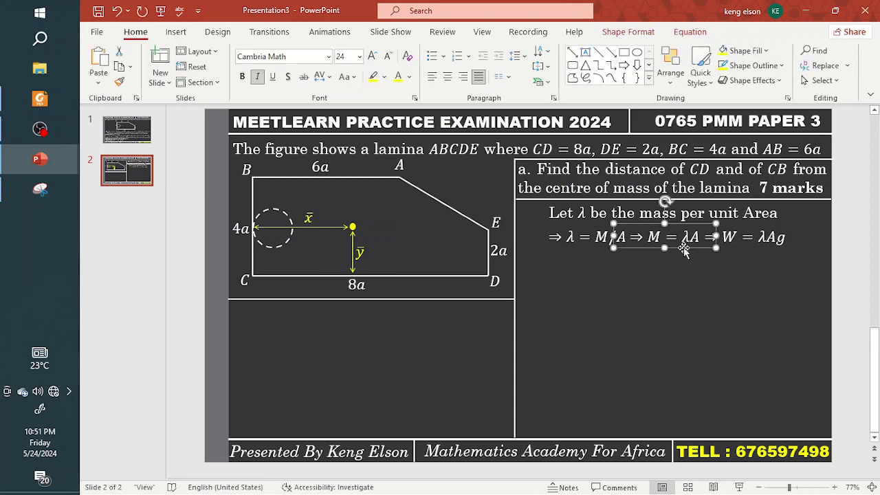
pyautogui.click(684, 248)
pyautogui.keyDown('shift'); pyautogui.click(593, 241); pyautogui.keyUp('shift')
pyautogui.keyDown('shift'); pyautogui.click(756, 238); pyautogui.keyUp('shift')
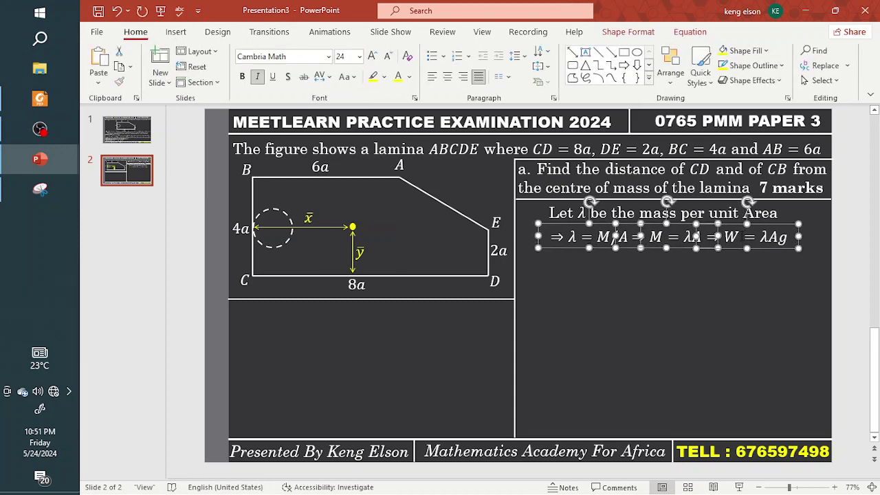
pyautogui.click(702, 285)
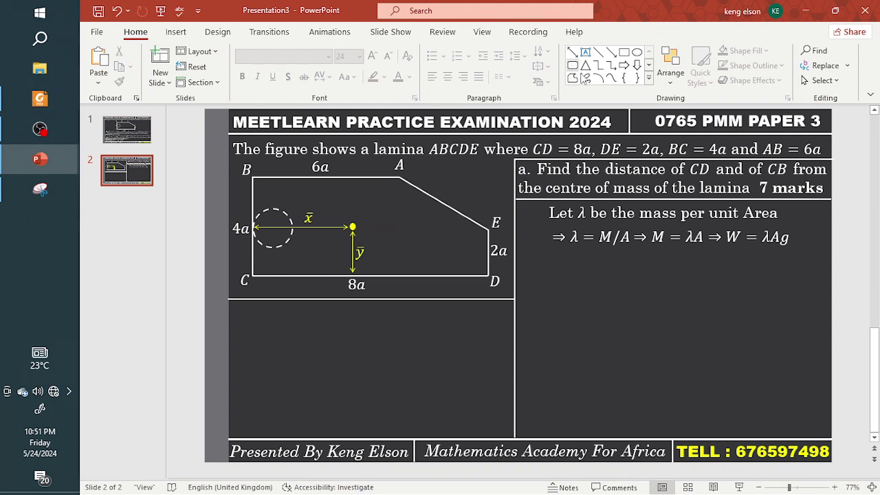
# - Insert a 1x1 table, undo it, then reopen the Insert Table size grid
pyautogui.click(176, 31)
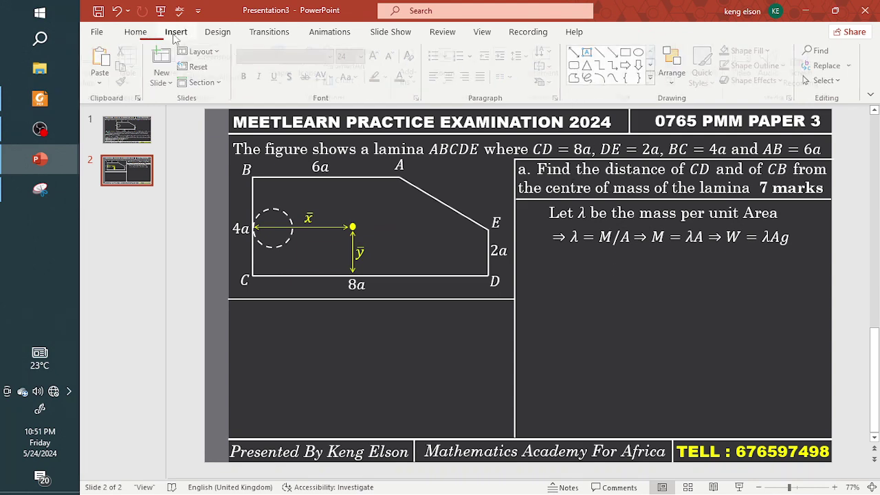
pyautogui.click(137, 81)
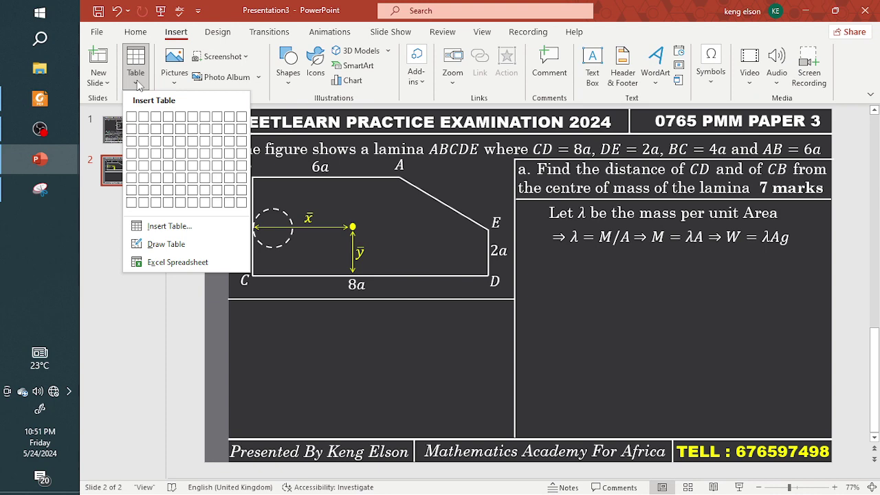
pyautogui.click(131, 120)
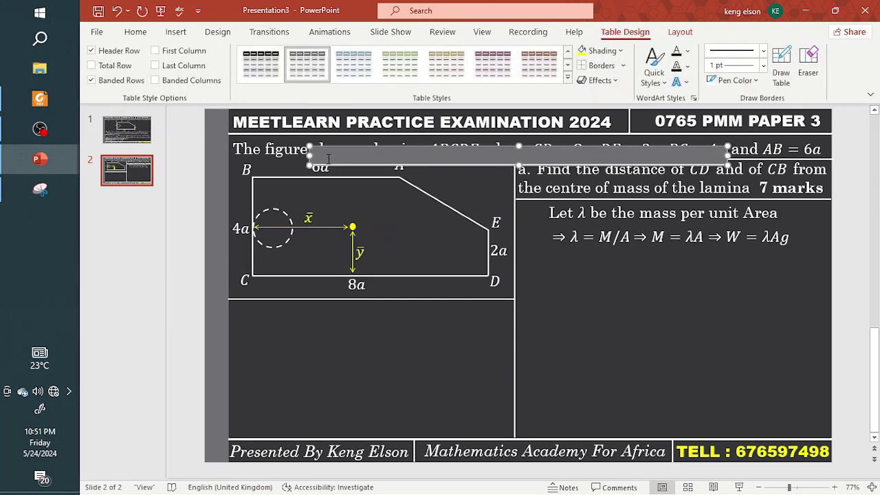
pyautogui.hotkey('ctrl', 'z')
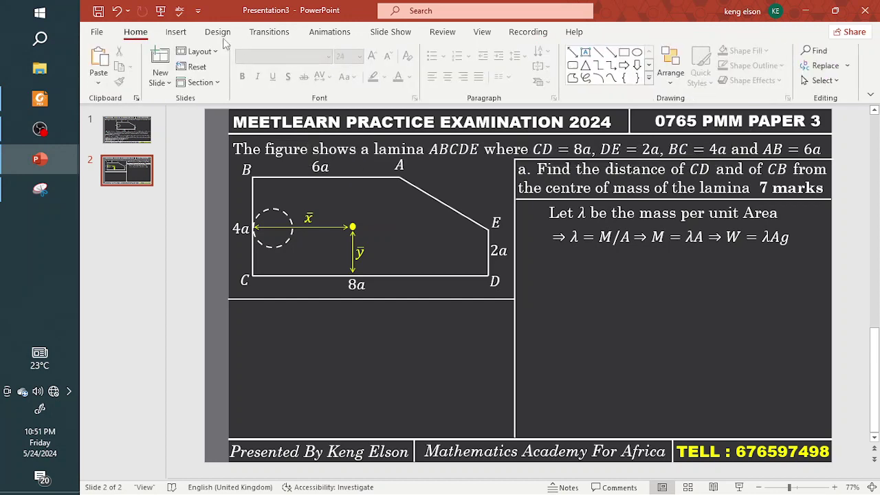
pyautogui.click(180, 33)
pyautogui.click(136, 72)
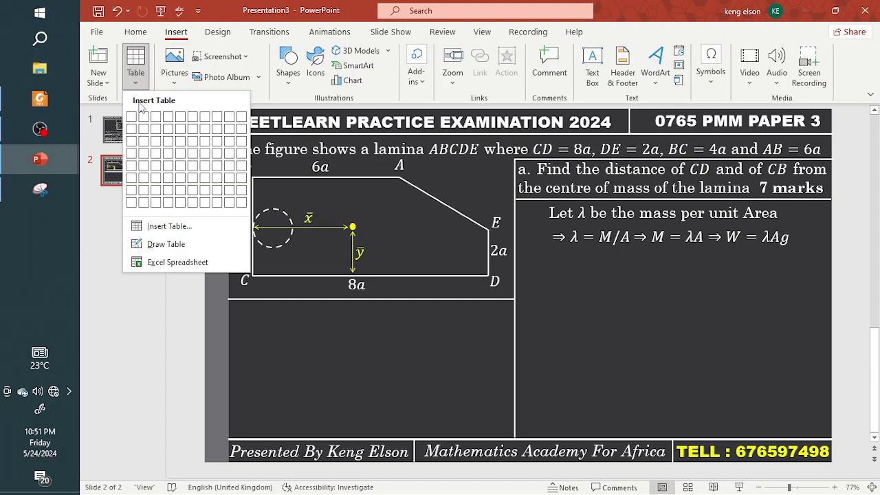
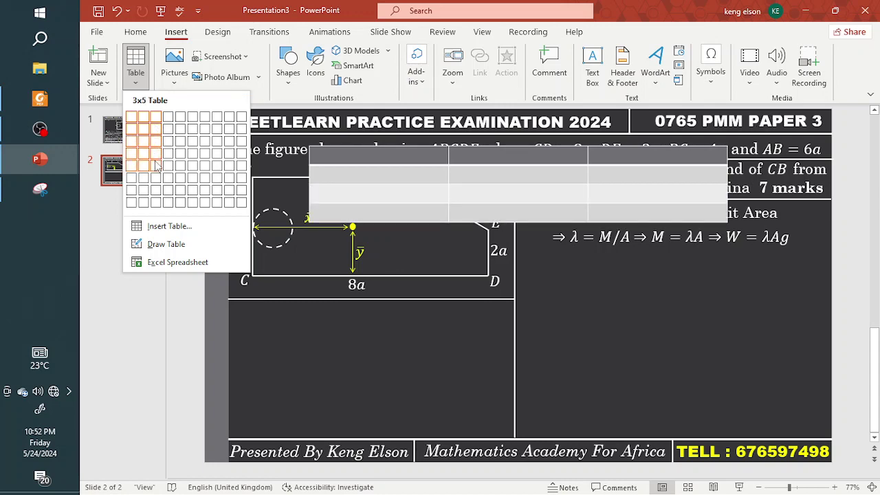
# - Insert a 3-column, 5-row table, move it lower and give it a plain grid style
pyautogui.click(156, 167)
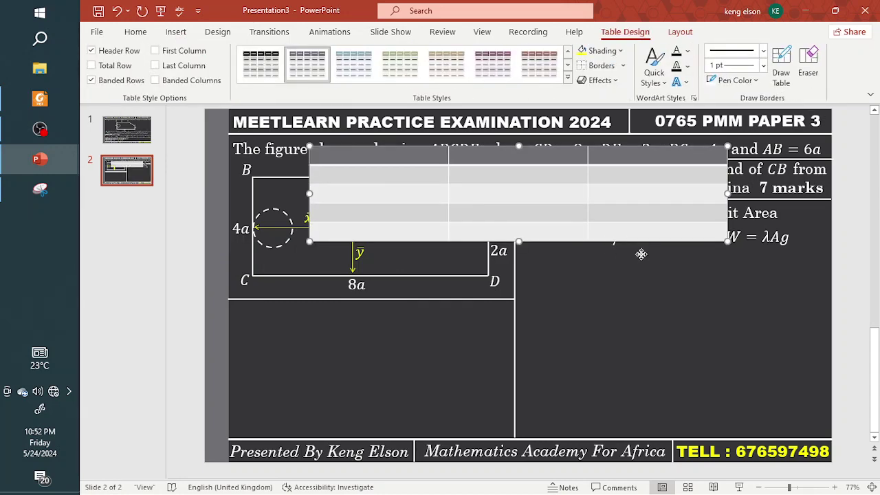
pyautogui.moveTo(648, 246); pyautogui.dragTo(723, 370)
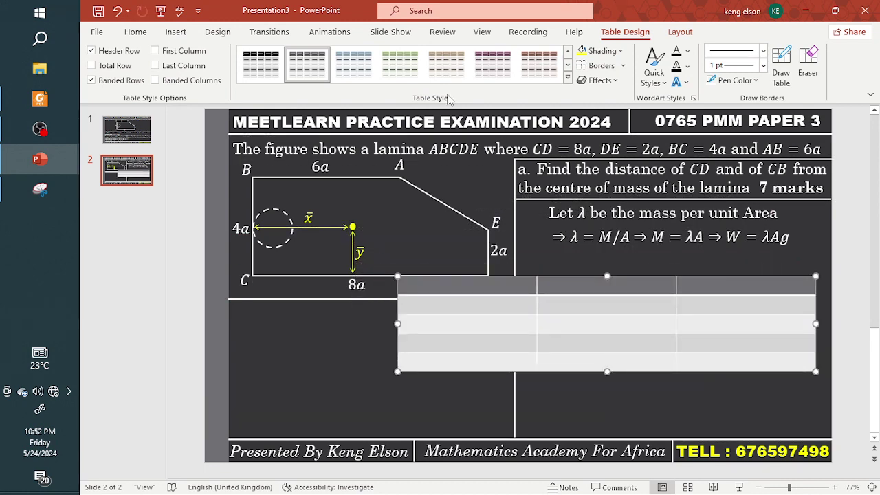
pyautogui.click(566, 78)
pyautogui.click(253, 140)
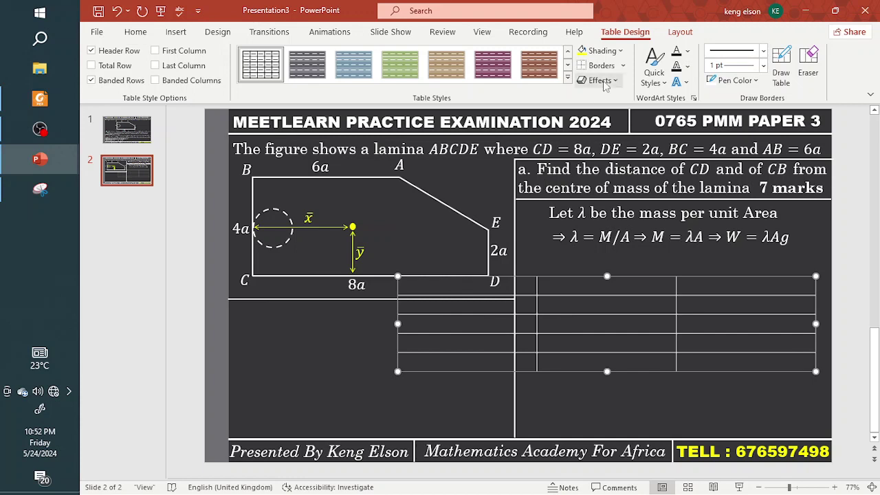
# - Give every table cell solid 3 pt borders using All Borders
pyautogui.click(624, 66)
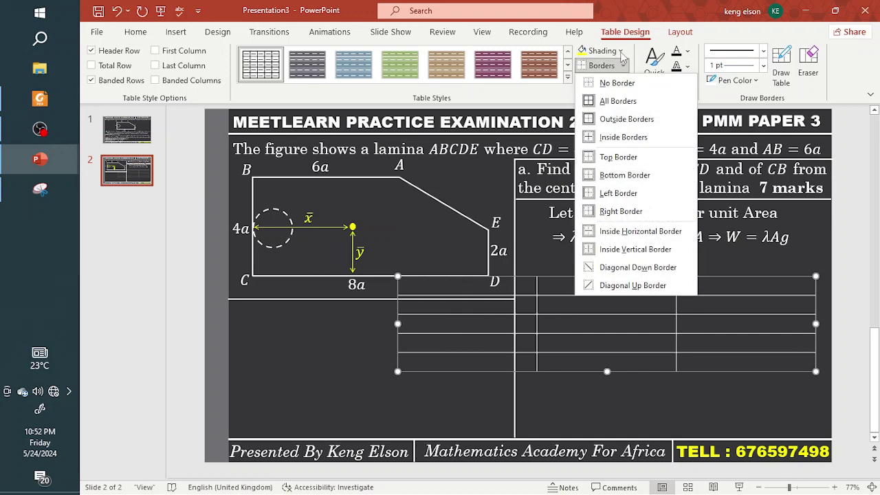
pyautogui.click(687, 53)
pyautogui.click(688, 53)
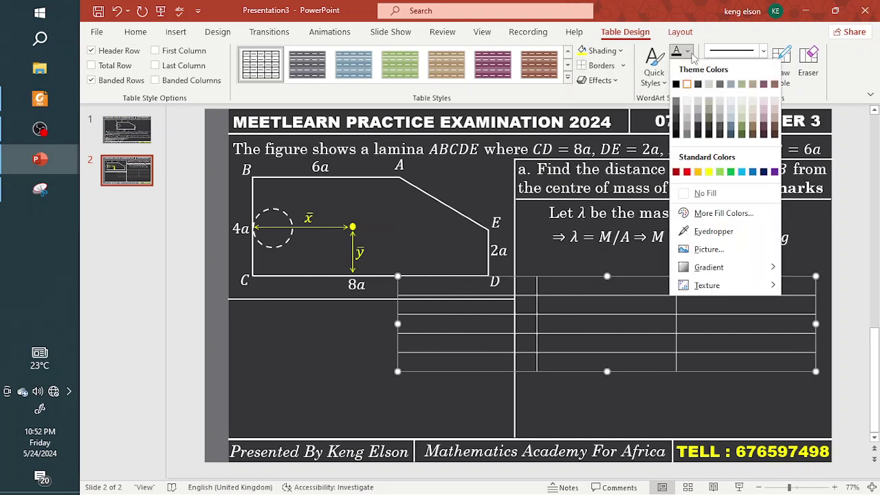
pyautogui.click(762, 51)
pyautogui.click(763, 51)
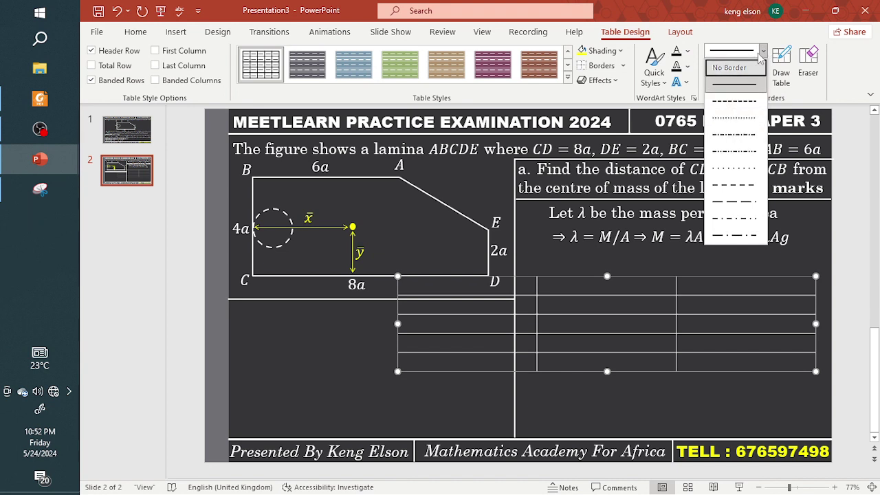
pyautogui.click(759, 56)
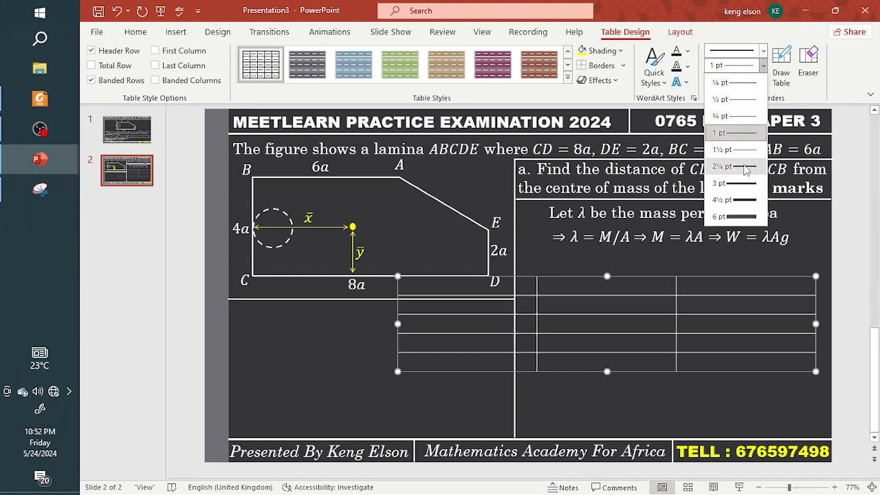
pyautogui.click(736, 183)
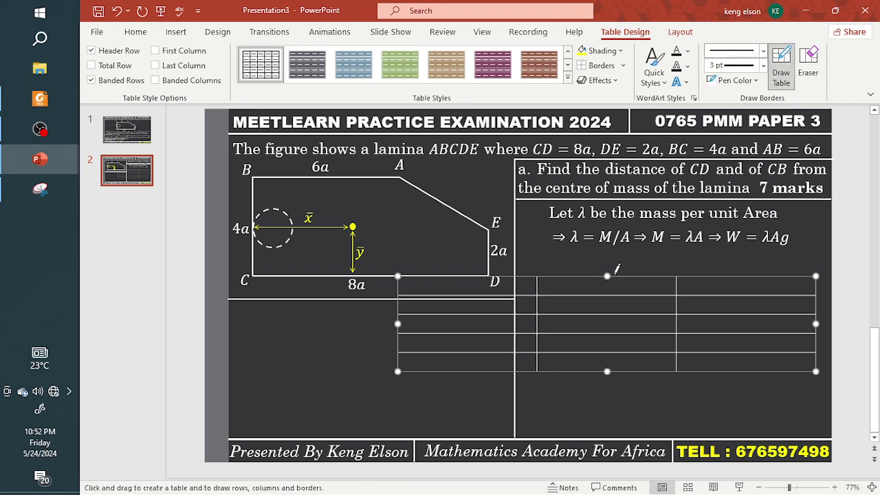
pyautogui.click(602, 66)
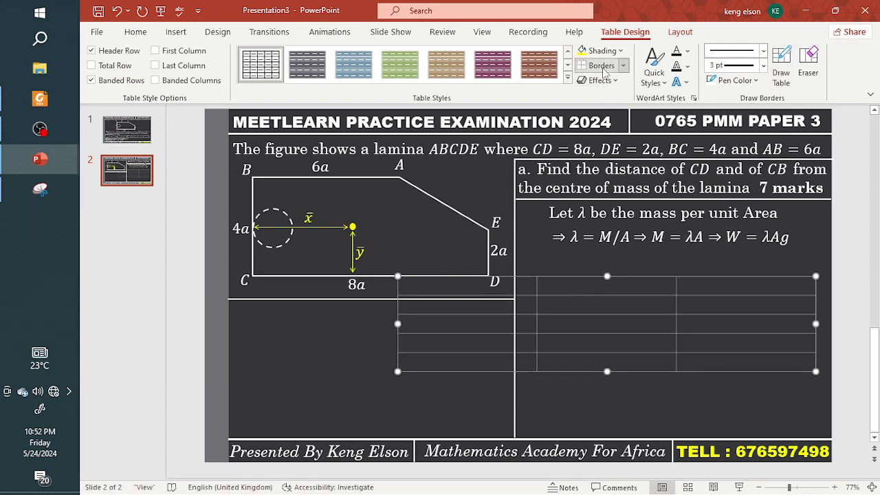
pyautogui.click(604, 67)
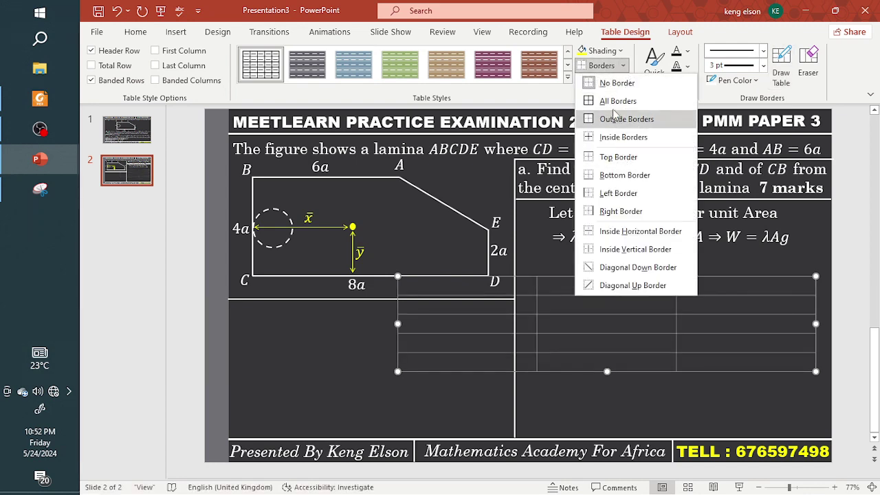
pyautogui.click(609, 102)
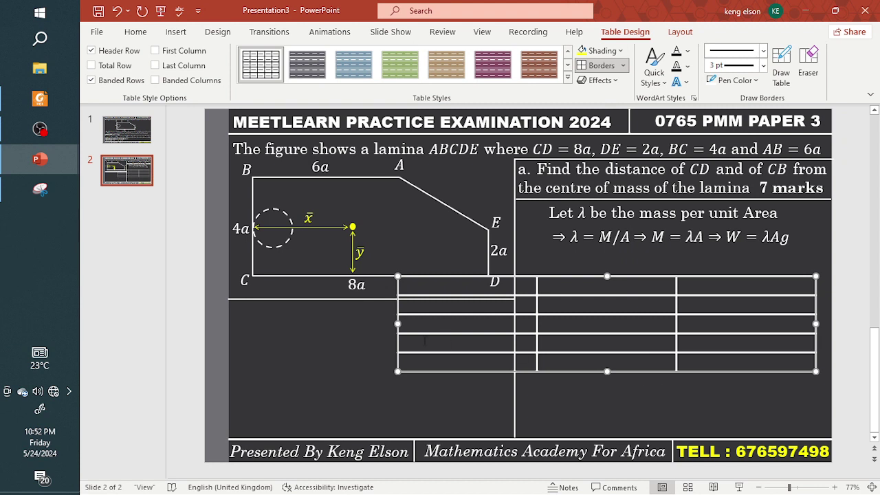
# - Resize the table to fit the right column just below the λ equations
pyautogui.moveTo(397, 323); pyautogui.dragTo(521, 324)
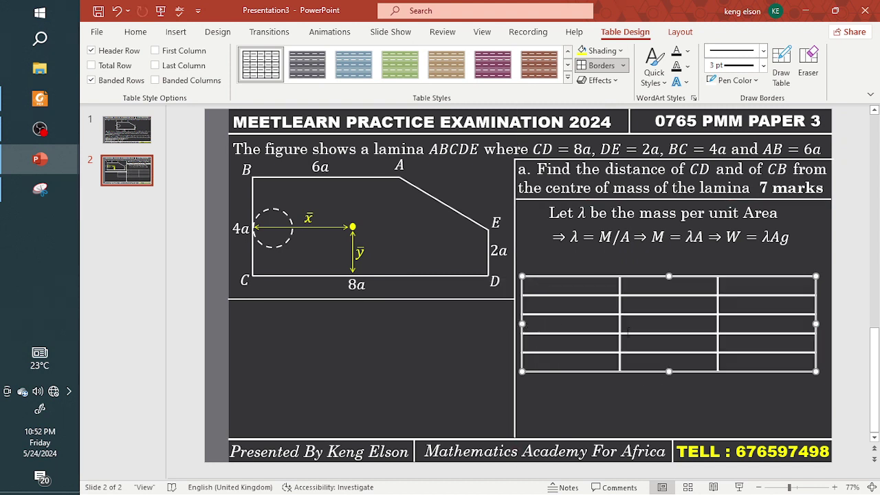
pyautogui.moveTo(717, 370); pyautogui.dragTo(715, 347)
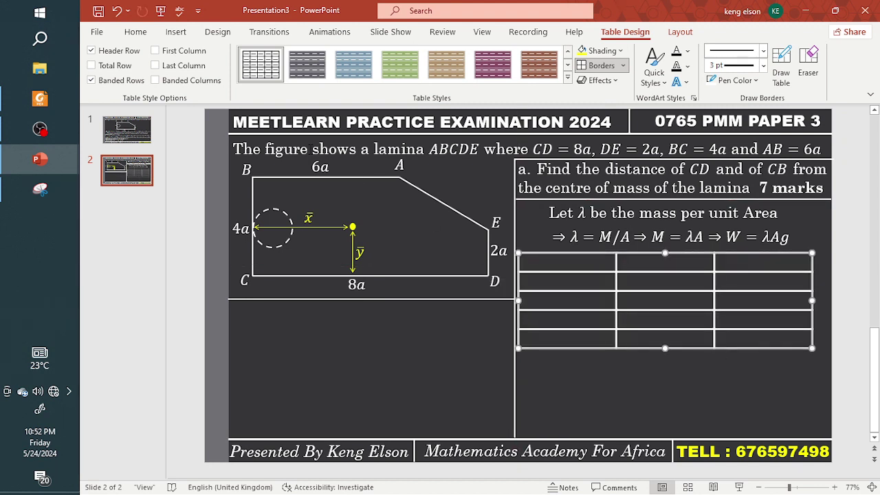
pyautogui.click(136, 32)
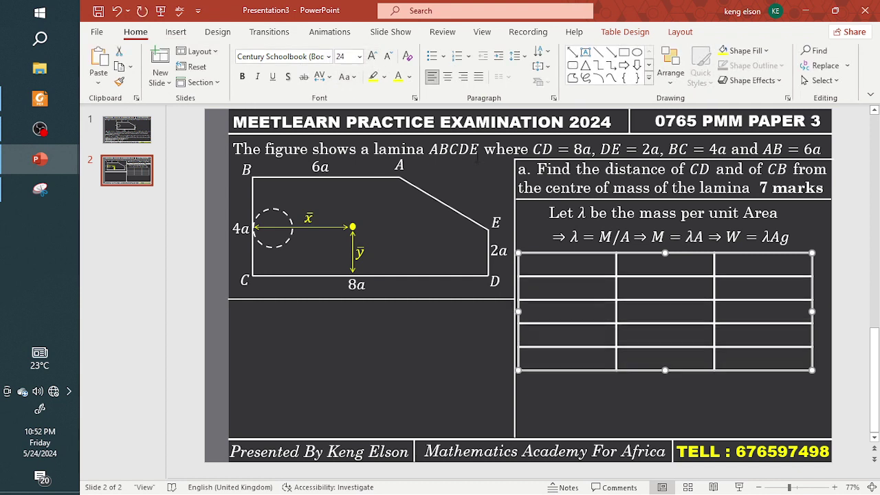
pyautogui.moveTo(814, 313); pyautogui.dragTo(823, 311)
# - Clear stray text from the top-left cell and deselect the table
pyautogui.click(591, 267)
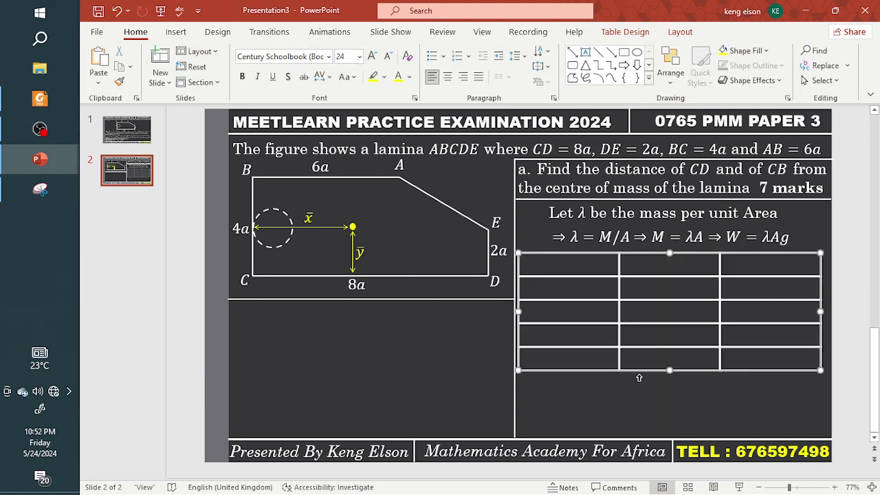
pyautogui.click(557, 268)
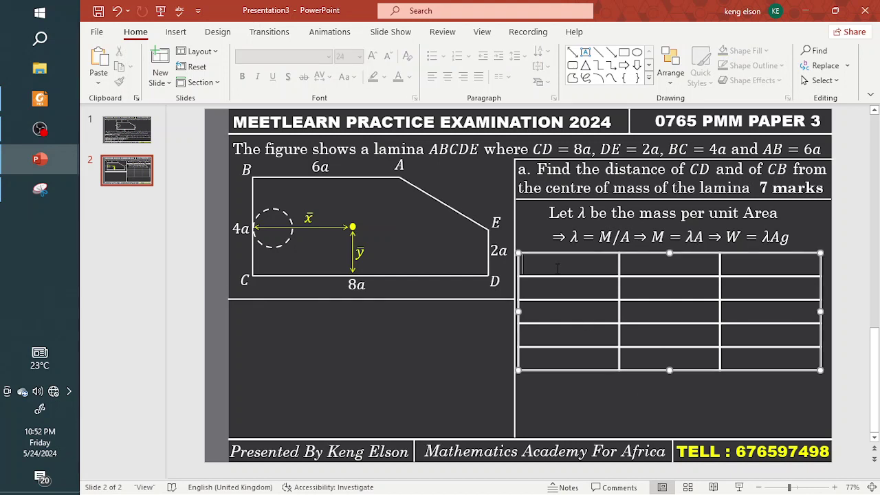
pyautogui.write('Ns bvjwz')
pyautogui.press('BackSpace')
pyautogui.press('BackSpace')
pyautogui.press('BackSpace')
pyautogui.press('BackSpace')
pyautogui.press('BackSpace')
pyautogui.press('BackSpace')
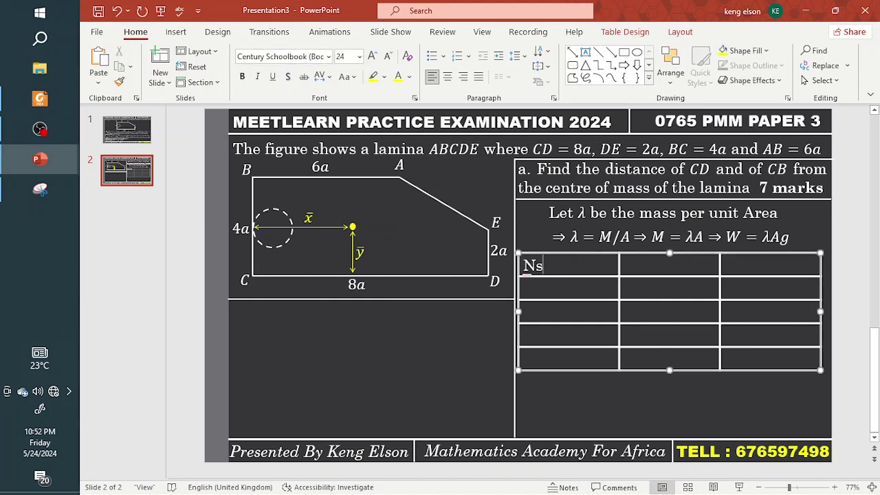
pyautogui.press('BackSpace')
pyautogui.press('BackSpace')
pyautogui.click(574, 381)
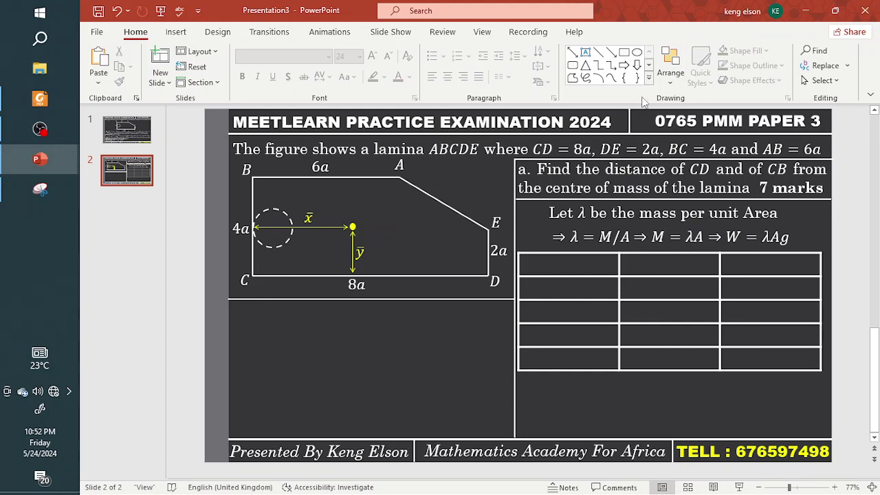
# - Add a bold 20 pt PORTIONS text box in the table's top-left header cell
pyautogui.click(585, 54)
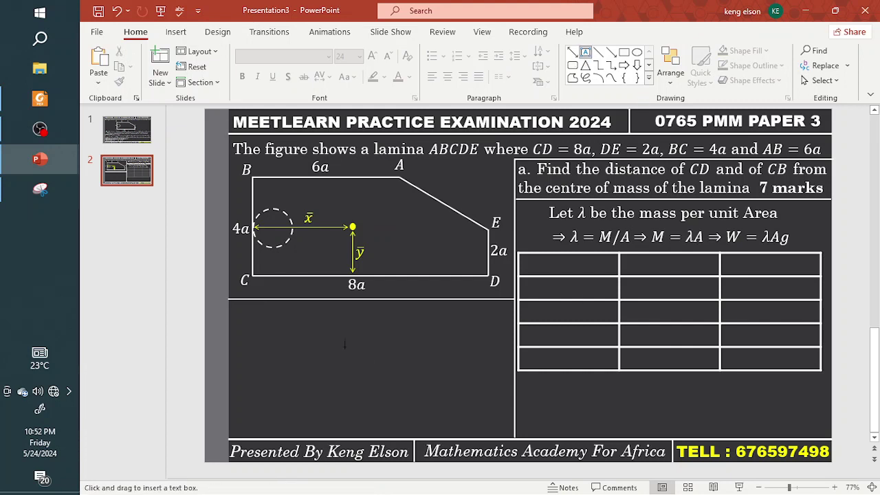
pyautogui.moveTo(341, 345); pyautogui.dragTo(436, 378)
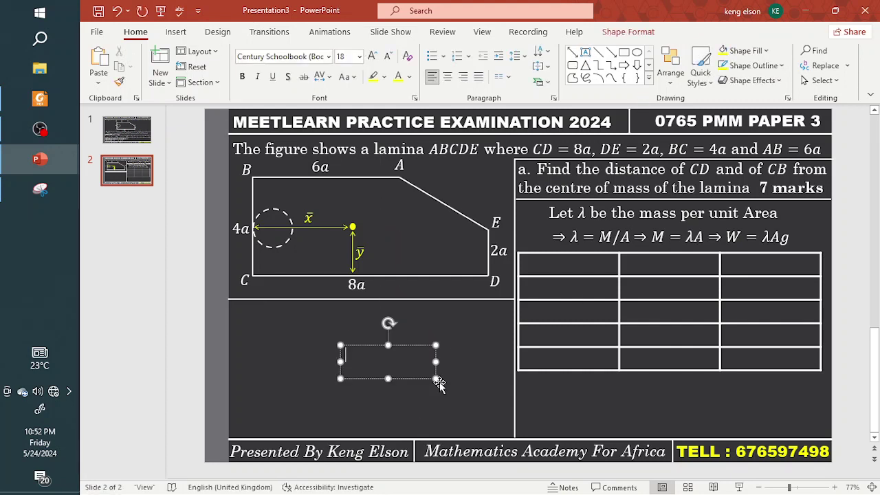
pyautogui.hotkey('alt', '=')
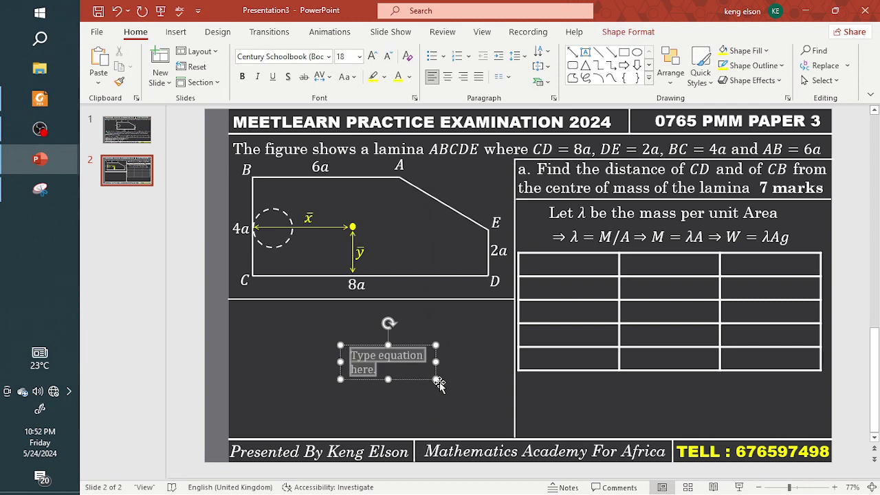
pyautogui.hotkey('ctrl', 'z')
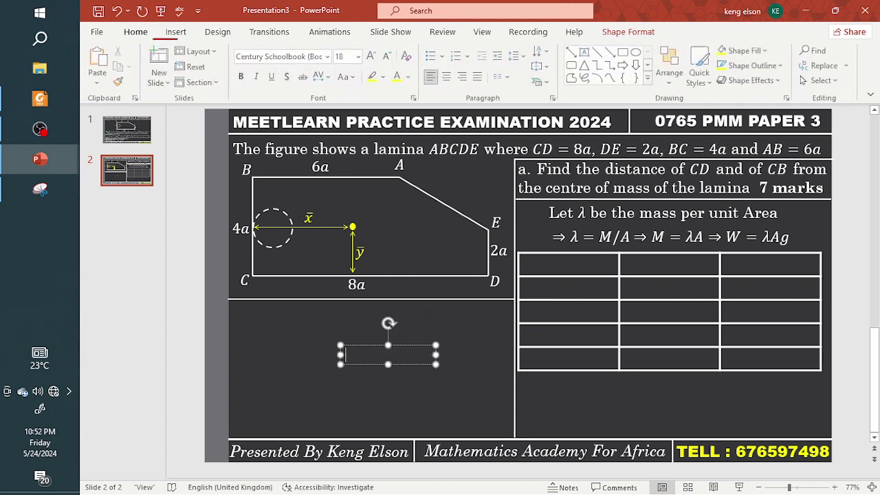
pyautogui.write('PORTIO')
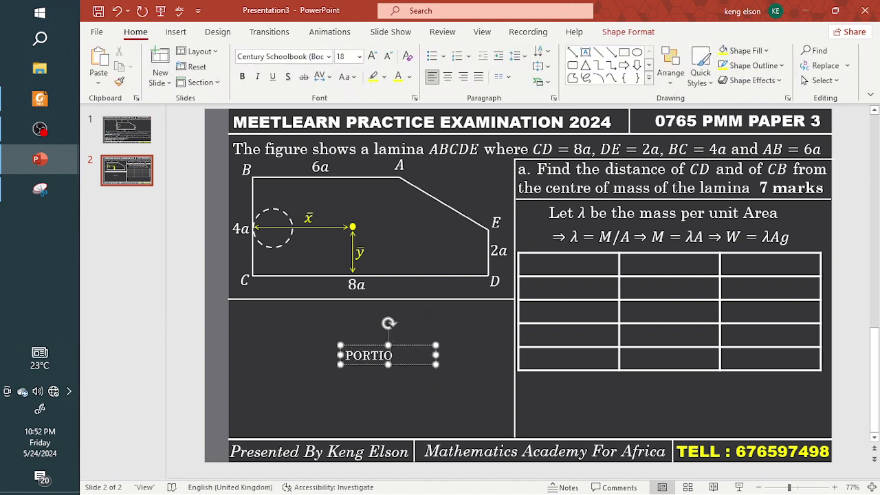
pyautogui.write('NS')
pyautogui.hotkey('ctrl', 'a')
pyautogui.hotkey('ctrl', 'b')
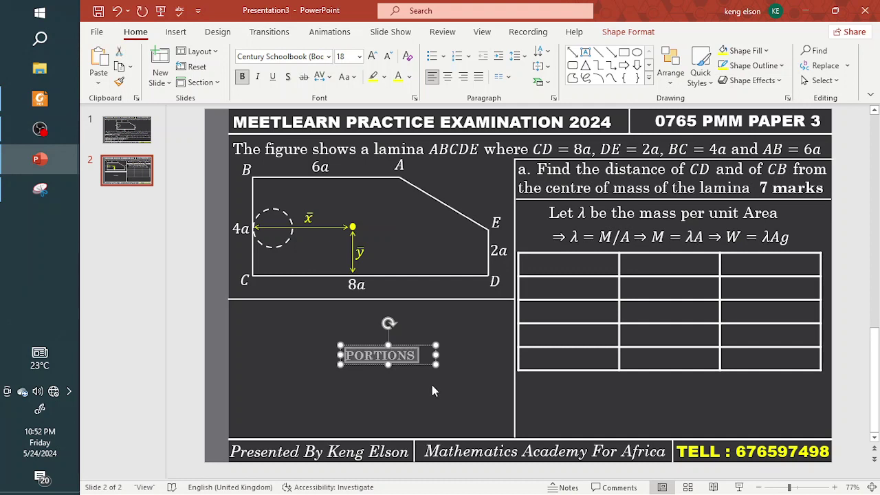
pyautogui.press('Escape')
pyautogui.click(373, 58)
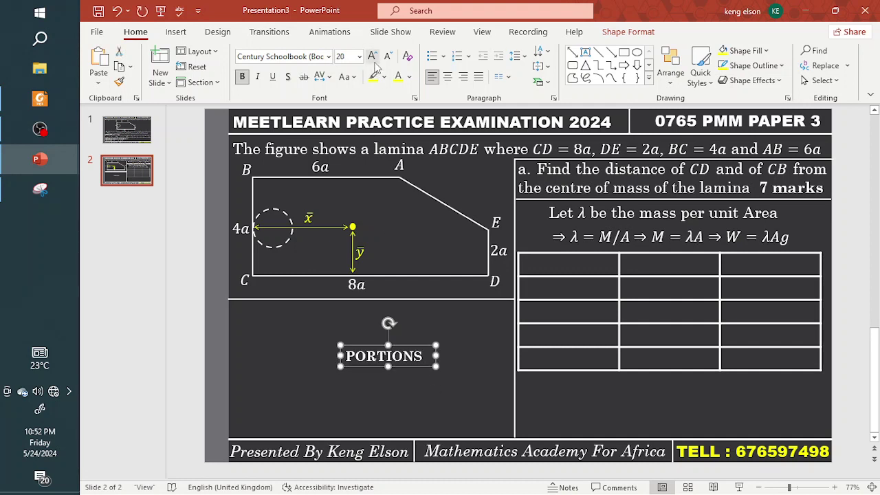
pyautogui.moveTo(438, 359)
pyautogui.mouseDown()
pyautogui.moveTo(601, 285)
pyautogui.moveTo(599, 274)
pyautogui.moveTo(440, 374)
pyautogui.mouseUp()
# - Paste a copy relabelled WEIGHT and move it into the second header cell
pyautogui.hotkey('ctrl', 'v')
pyautogui.doubleClick(438, 369)
pyautogui.write('WEIGHT')
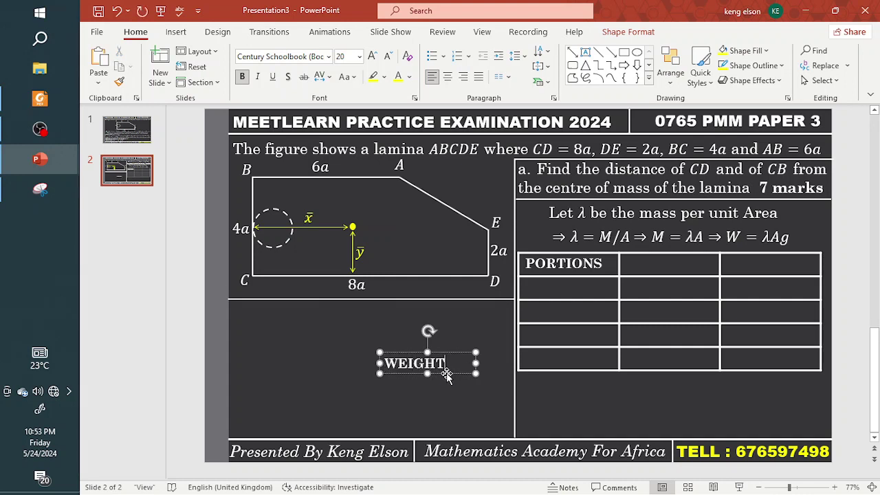
pyautogui.moveTo(437, 372); pyautogui.dragTo(693, 271)
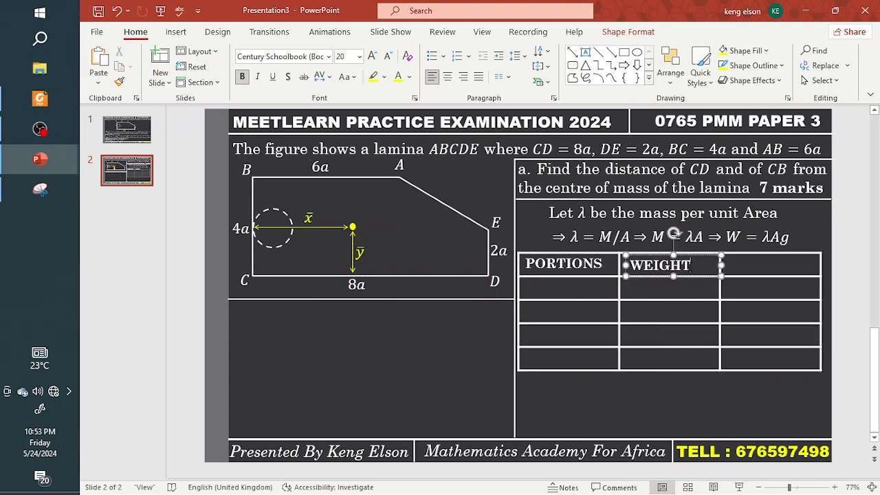
# - Complete the WEIGHTS label and place a duplicate of it below the lamina figure
pyautogui.write('S')
pyautogui.doubleClick(715, 266)
pyautogui.hotkey('ctrl', 'c')
pyautogui.hotkey('ctrl', 'v')
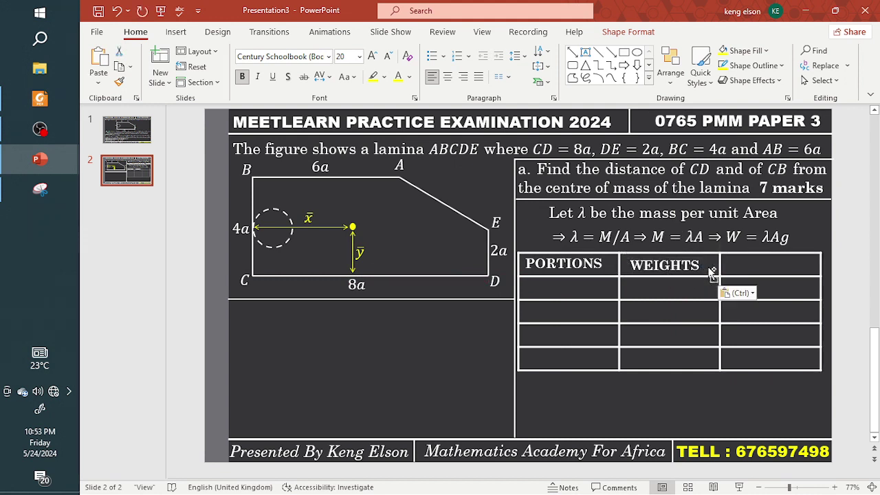
pyautogui.moveTo(711, 276); pyautogui.dragTo(412, 355)
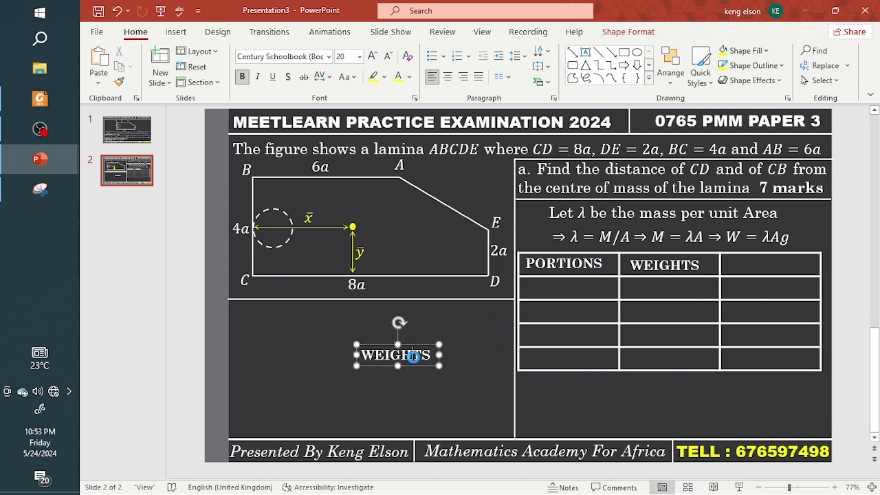
pyautogui.hotkey('ctrl', 's')
pyautogui.press('Escape')
# - Retype the duplicate as 'Distance of COG' at 18 pt and move it into the third header cell
pyautogui.doubleClick(413, 355)
pyautogui.write('Distance of')
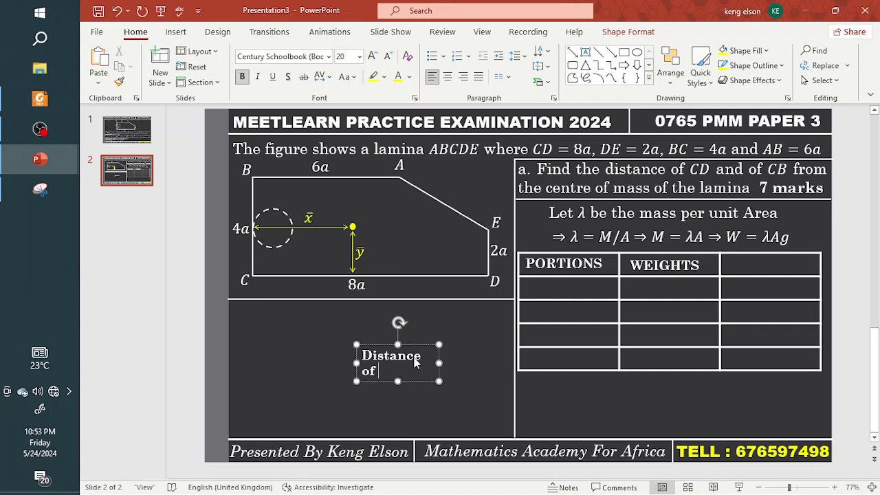
pyautogui.write(' COFG from')
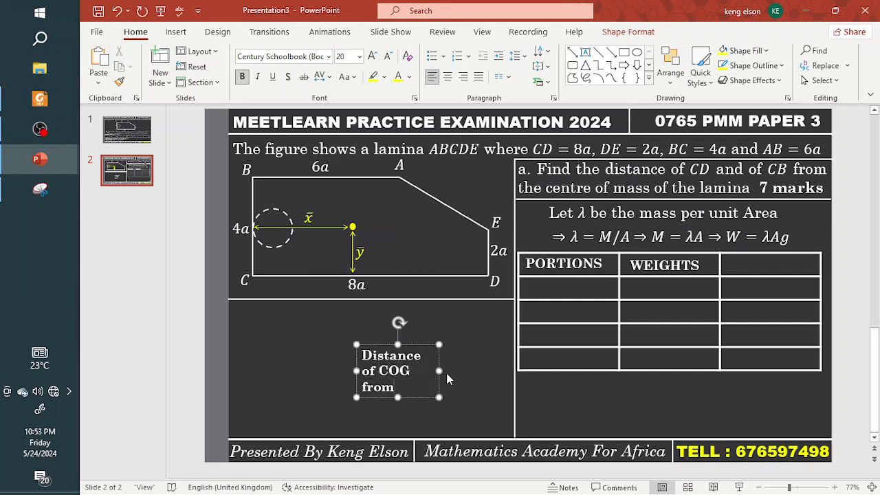
pyautogui.moveTo(439, 371); pyautogui.dragTo(405, 389)
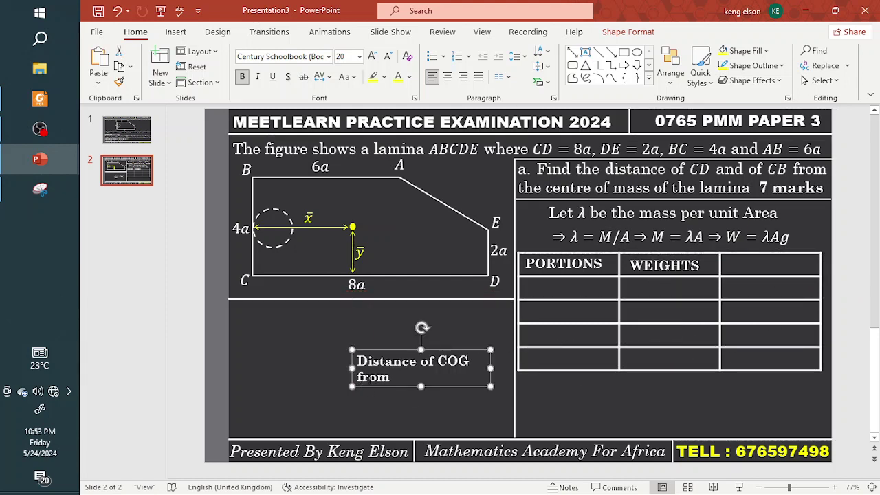
pyautogui.press('BackSpace')
pyautogui.press('BackSpace')
pyautogui.press('BackSpace')
pyautogui.press('BackSpace')
pyautogui.hotkey('ctrl', 'z')
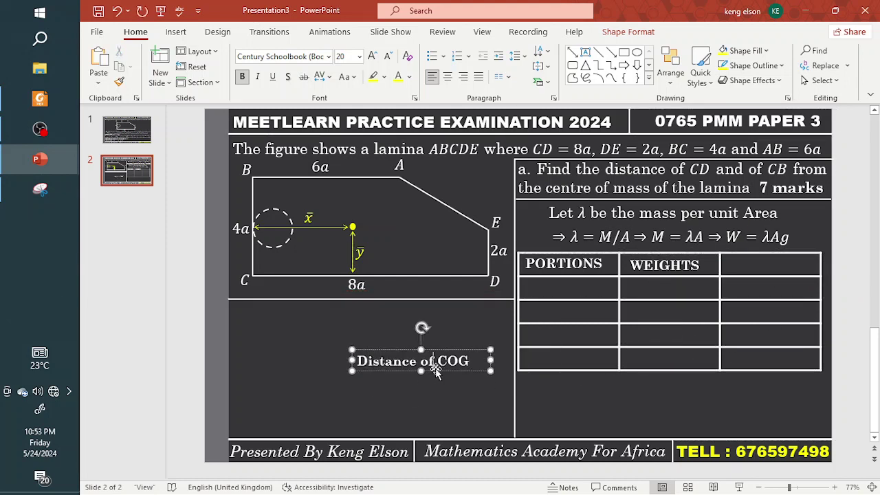
pyautogui.click(434, 372)
pyautogui.click(387, 56)
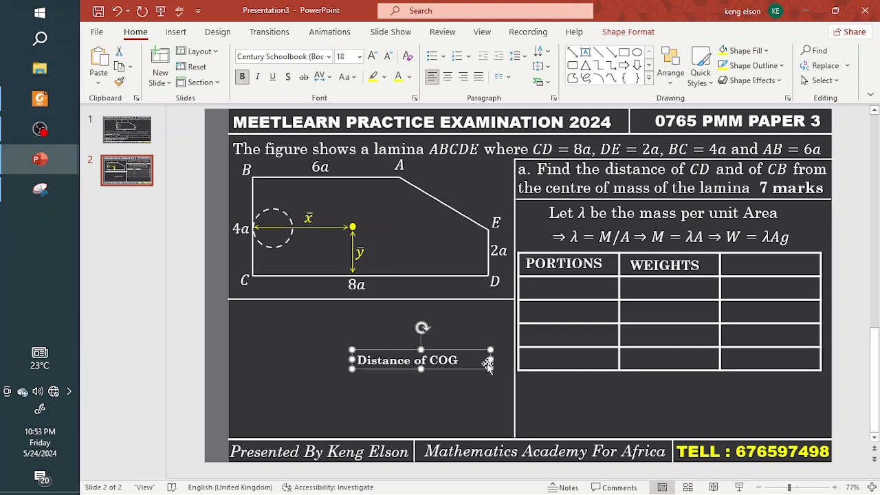
pyautogui.moveTo(487, 358); pyautogui.dragTo(801, 275)
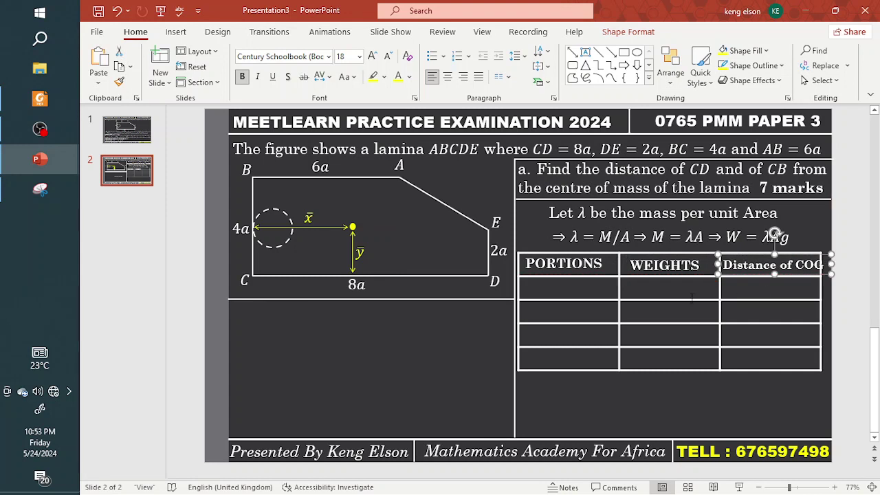
# - Drag column borders to narrow PORTIONS and WEIGHTS, widening the last column
pyautogui.click(619, 264)
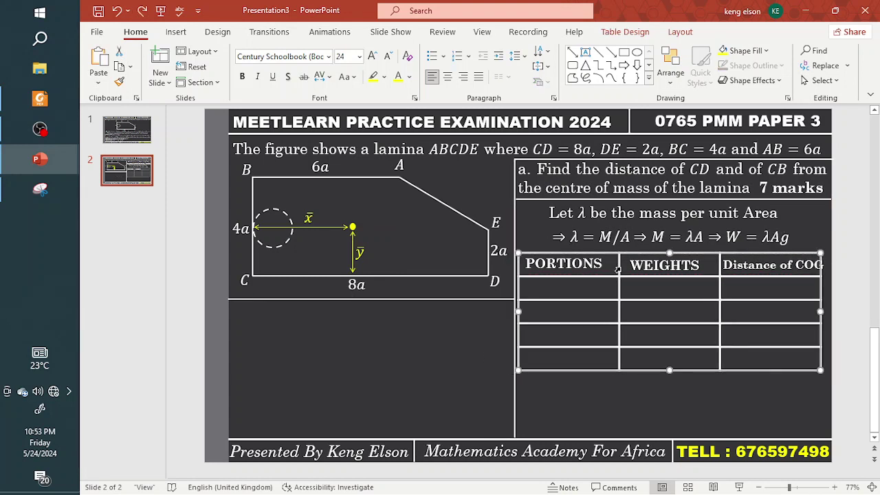
pyautogui.click(633, 292)
pyautogui.moveTo(614, 292); pyautogui.dragTo(607, 294)
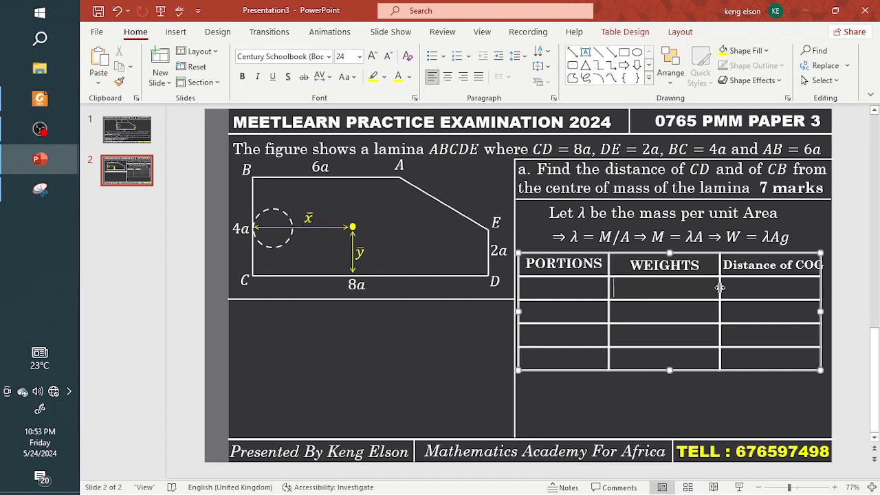
pyautogui.moveTo(720, 286); pyautogui.dragTo(706, 290)
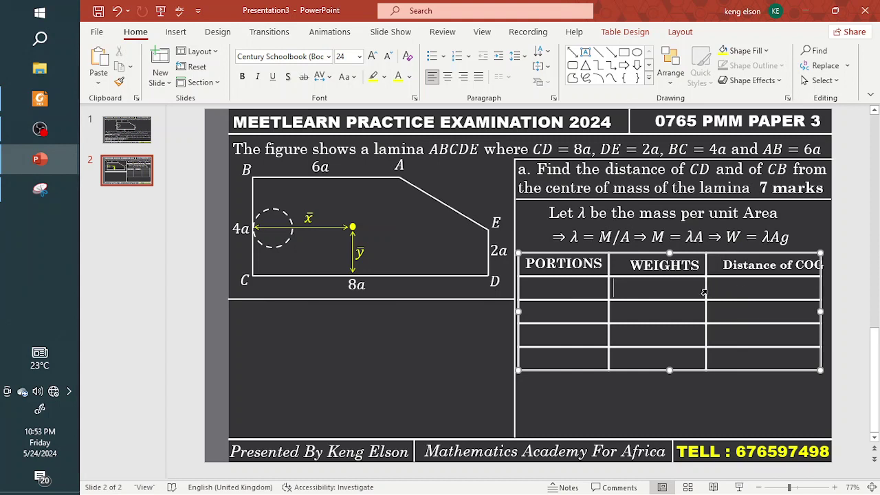
pyautogui.click(722, 262)
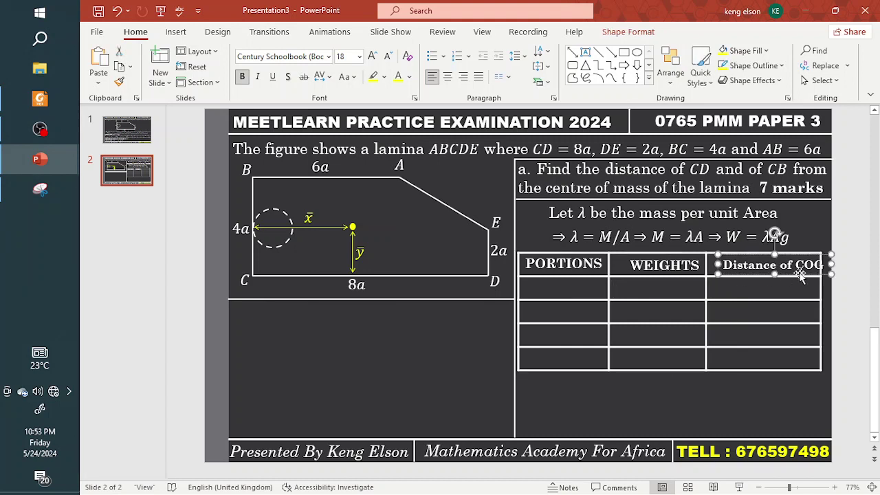
pyautogui.moveTo(798, 273); pyautogui.dragTo(790, 273)
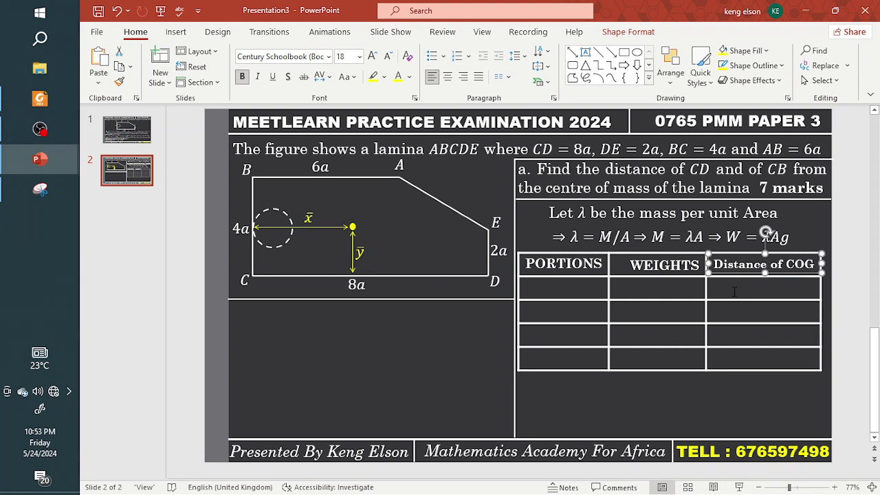
pyautogui.click(736, 370)
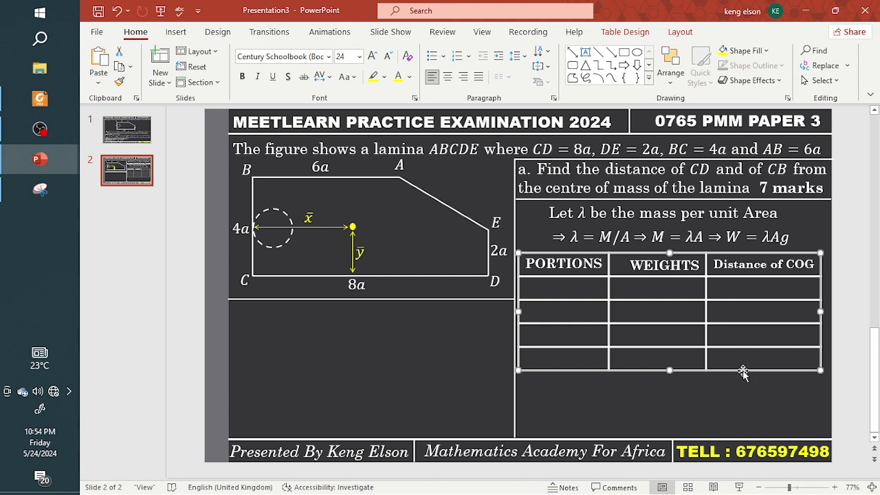
pyautogui.click(750, 383)
pyautogui.moveTo(764, 288); pyautogui.dragTo(781, 363)
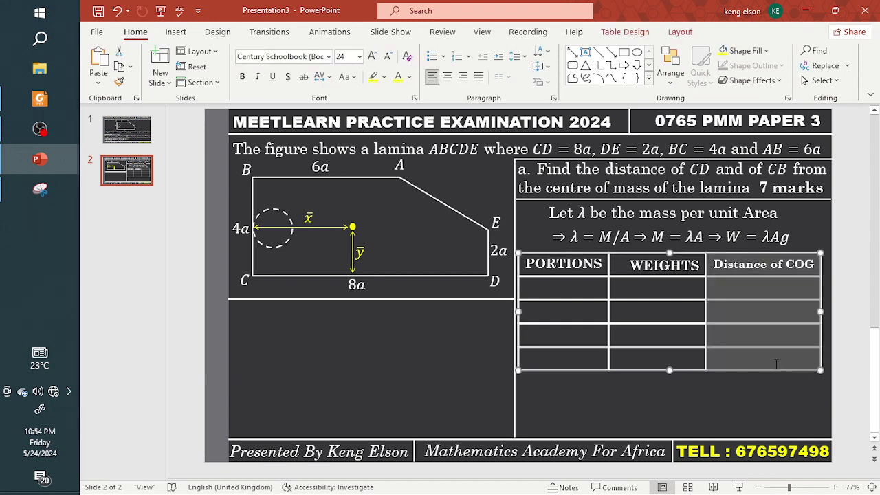
pyautogui.click(766, 370)
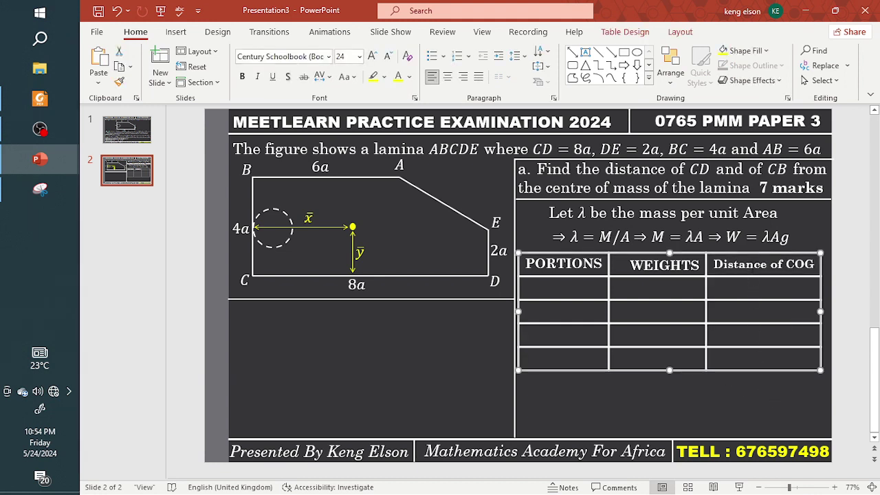
# - Move the table and its three headings down, then lift Distance of COG above the table
pyautogui.click(763, 264)
pyautogui.keyDown('shift'); pyautogui.click(659, 257); pyautogui.keyUp('shift')
pyautogui.keyDown('shift'); pyautogui.click(580, 263); pyautogui.keyUp('shift')
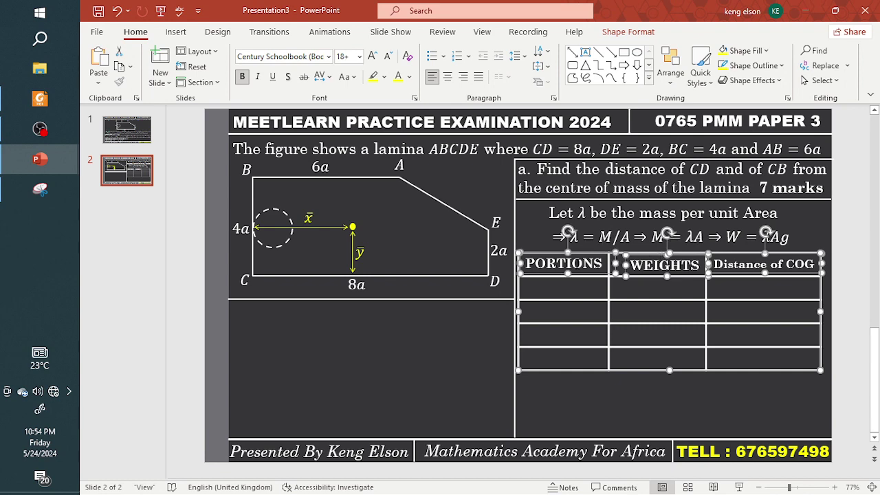
pyautogui.moveTo(650, 368); pyautogui.dragTo(650, 388)
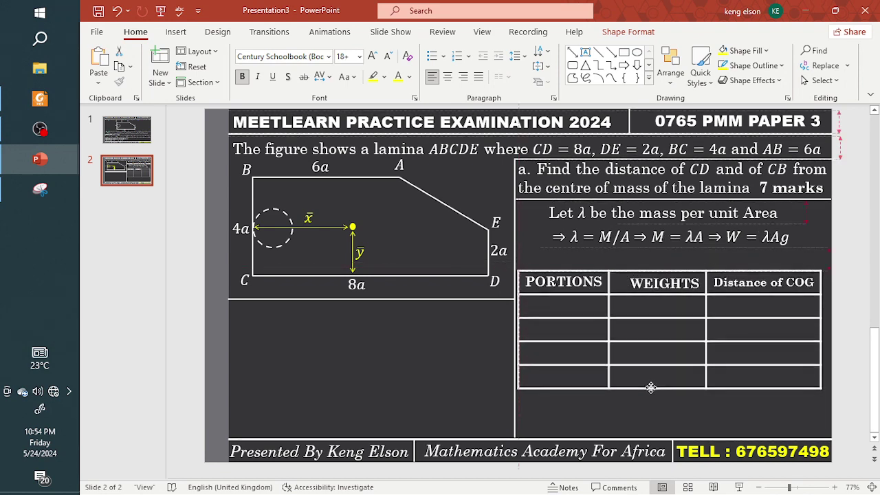
pyautogui.press('Escape')
pyautogui.click(764, 288)
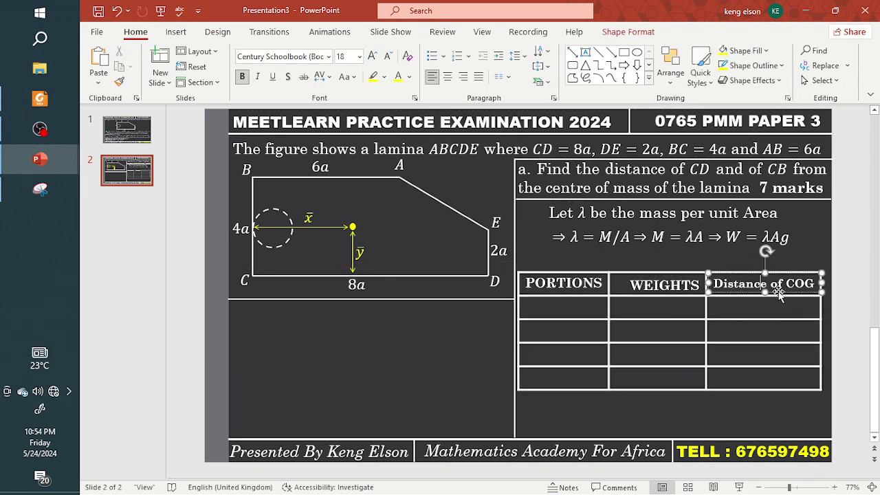
pyautogui.moveTo(784, 292); pyautogui.dragTo(785, 374)
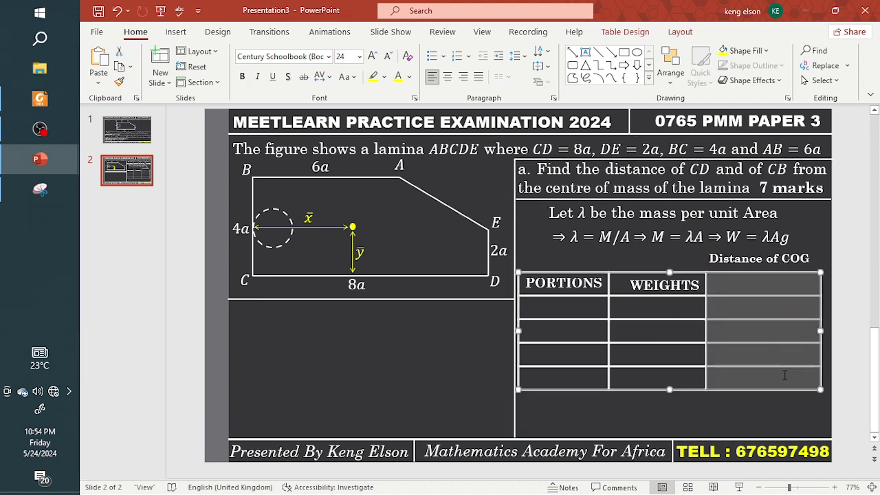
# - Insert a new column left of the last column
pyautogui.rightClick(785, 378)
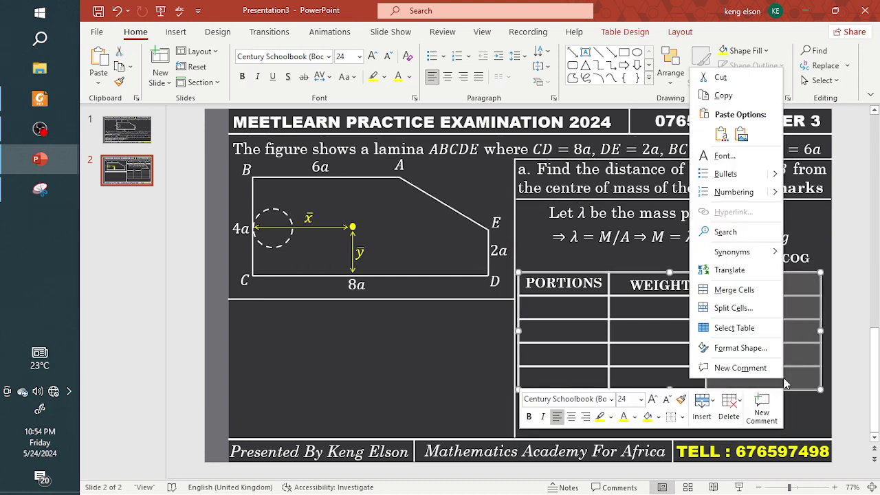
pyautogui.click(709, 407)
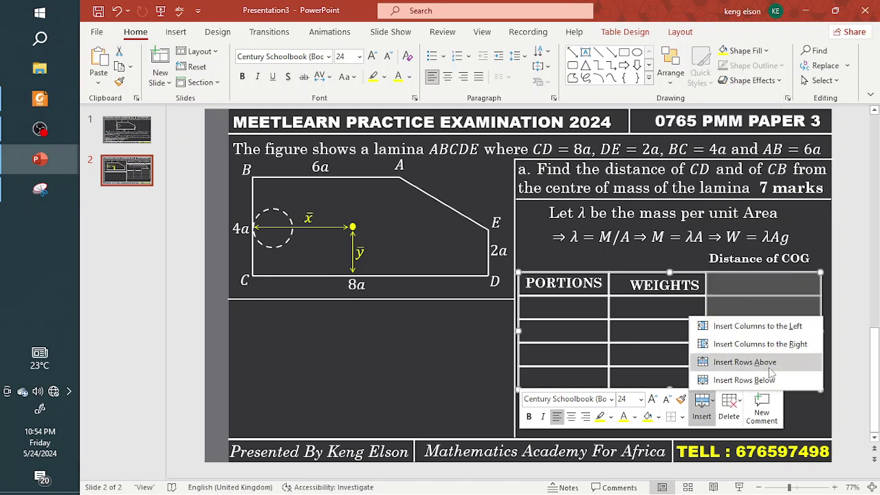
pyautogui.click(769, 329)
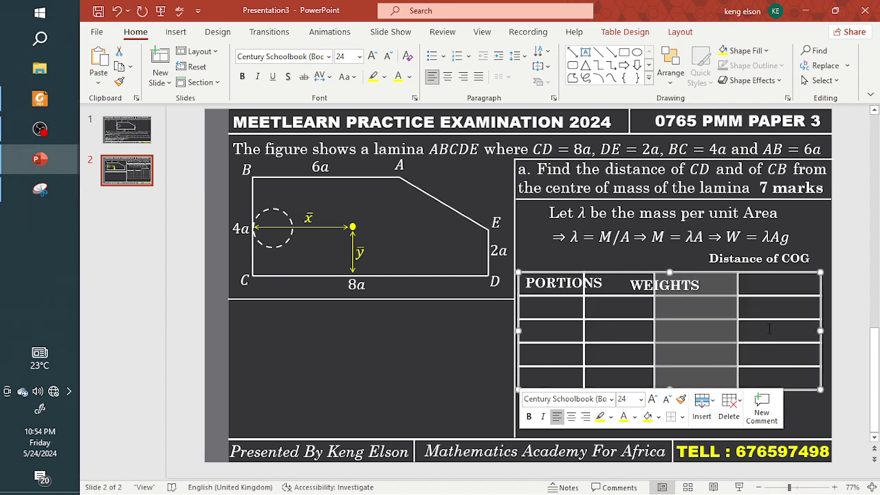
# - Widen the WEIGHTS and PORTIONS columns by dragging their borders
pyautogui.click(707, 293)
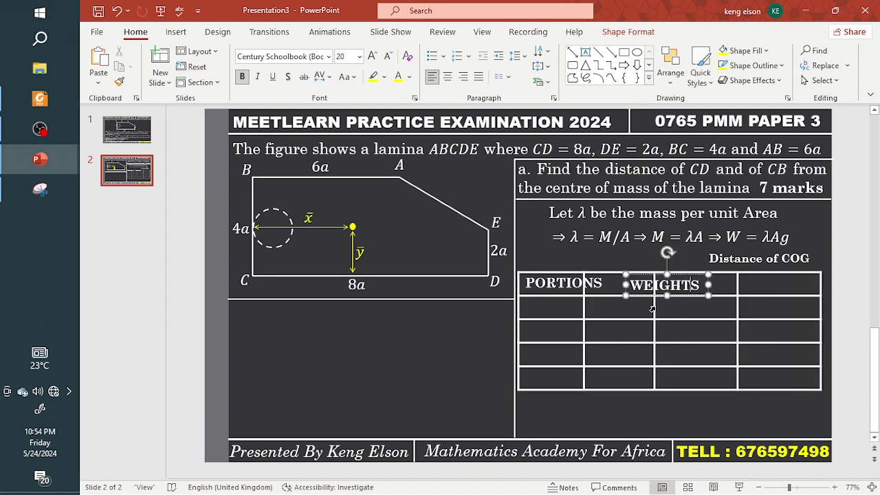
pyautogui.moveTo(652, 312); pyautogui.dragTo(767, 303)
pyautogui.moveTo(690, 301); pyautogui.dragTo(706, 303)
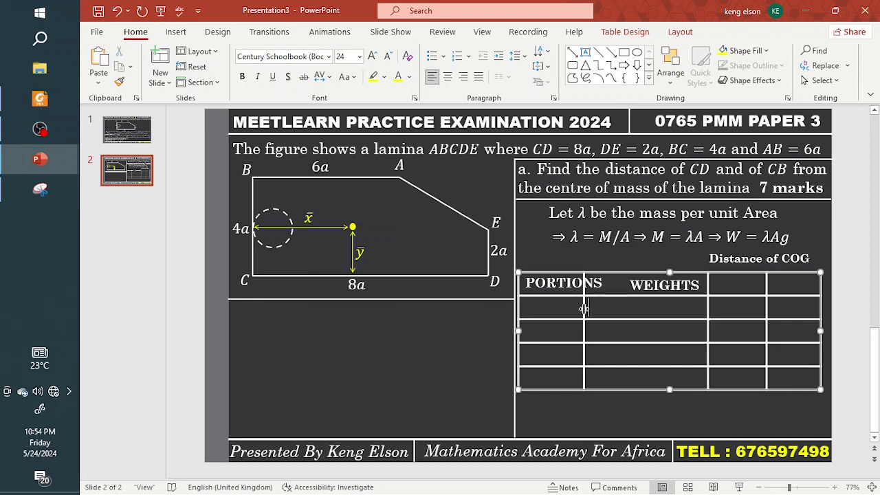
pyautogui.moveTo(583, 309); pyautogui.dragTo(603, 309)
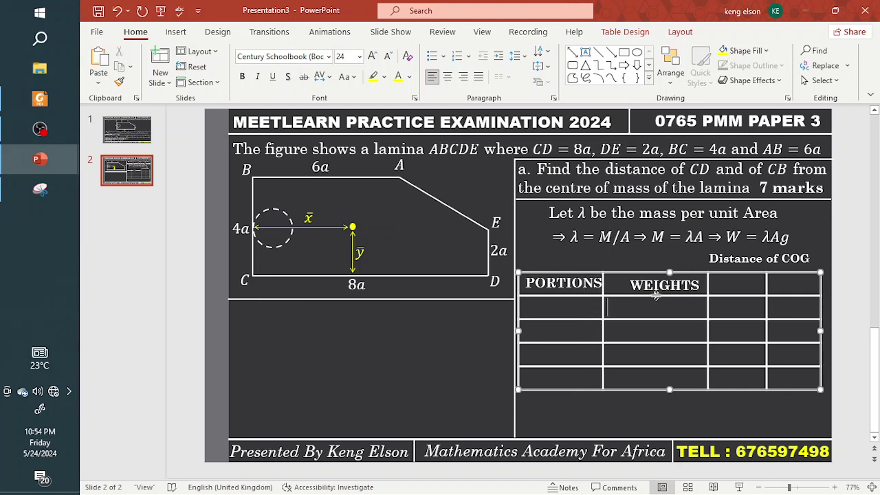
# - Nudge the PORTIONS and WEIGHTS headings left to fit their columns
pyautogui.click(612, 282)
pyautogui.click(591, 291)
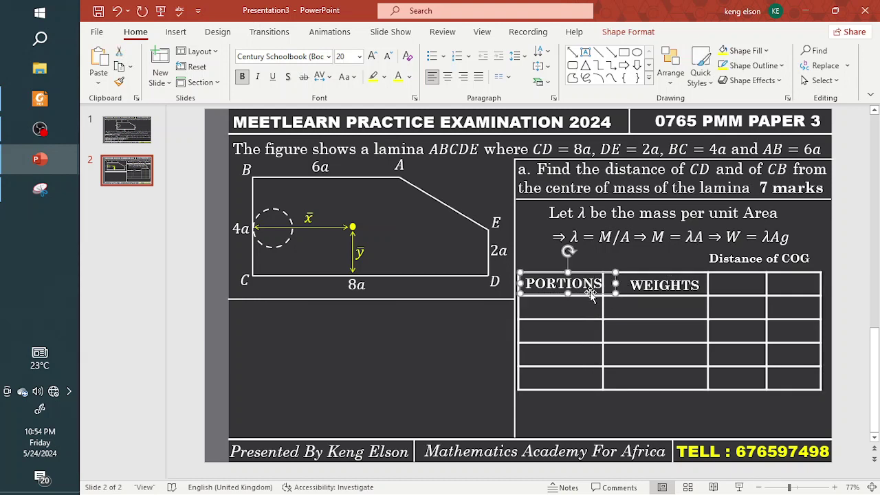
pyautogui.moveTo(591, 293); pyautogui.dragTo(591, 293)
pyautogui.click(680, 295)
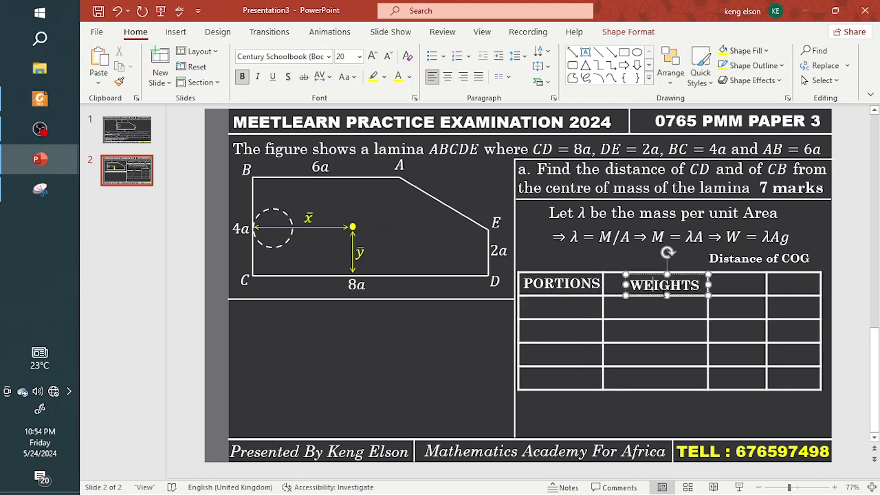
pyautogui.moveTo(687, 294); pyautogui.dragTo(673, 293)
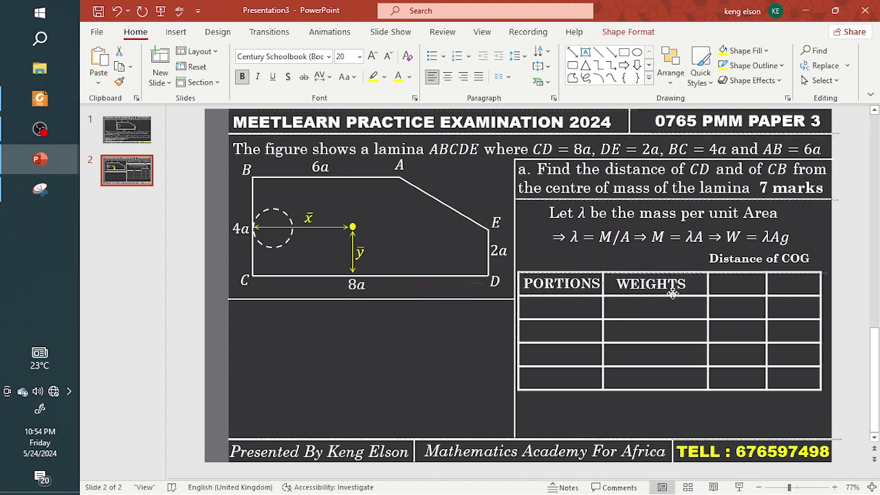
# - Copy Distance of COG into the table, retype it as CD and narrow the box
pyautogui.click(750, 261)
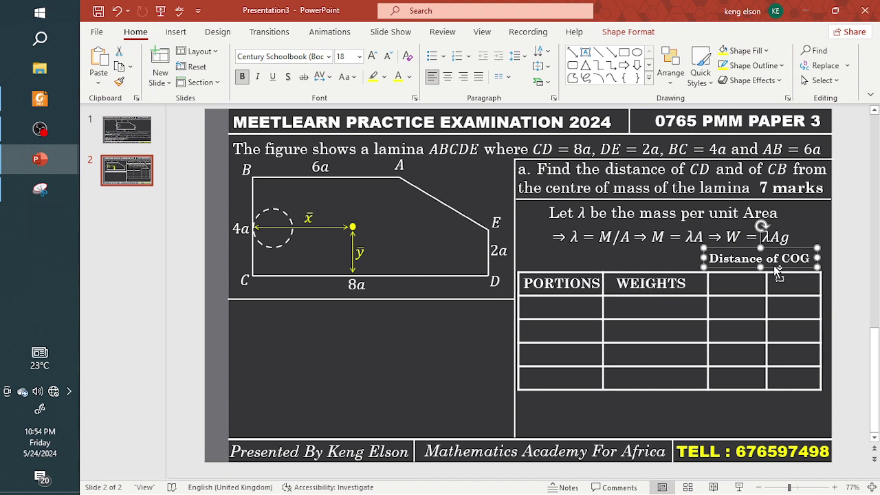
pyautogui.moveTo(777, 273); pyautogui.dragTo(759, 326)
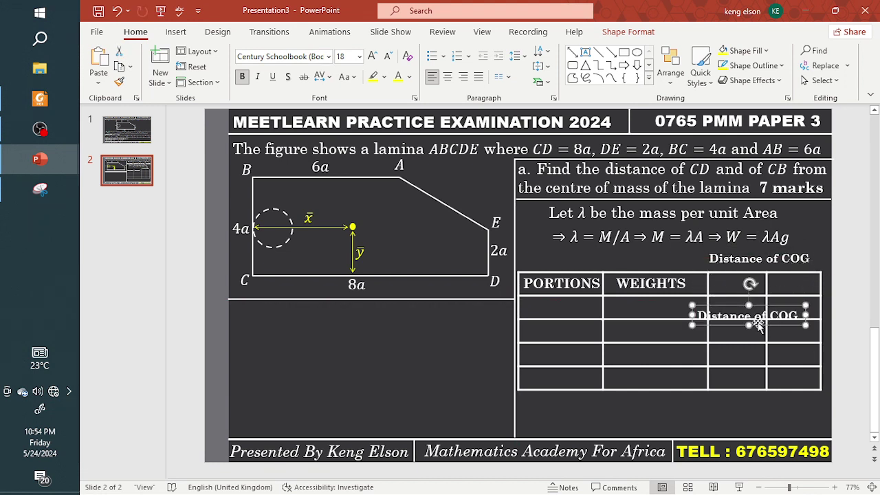
pyautogui.tripleClick(755, 315)
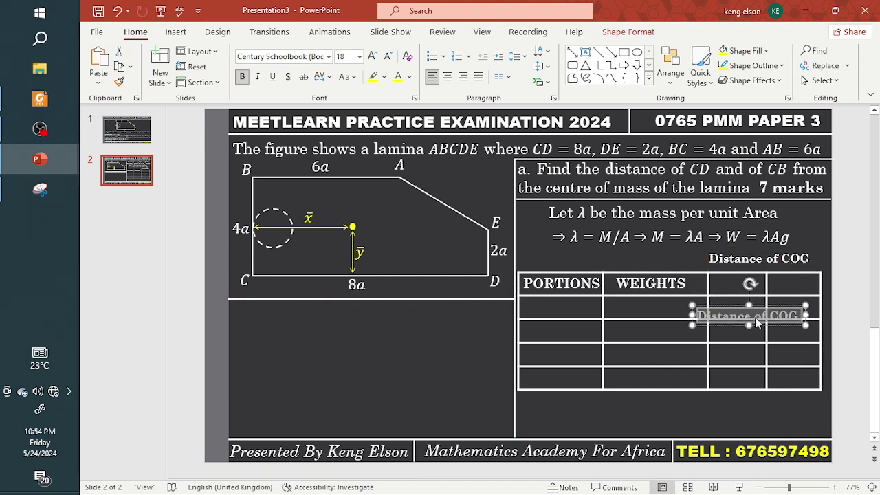
pyautogui.write('CD')
pyautogui.moveTo(806, 315); pyautogui.dragTo(737, 320)
# - Position the CD label and place the CB label in the rightmost header cell
pyautogui.click(735, 314)
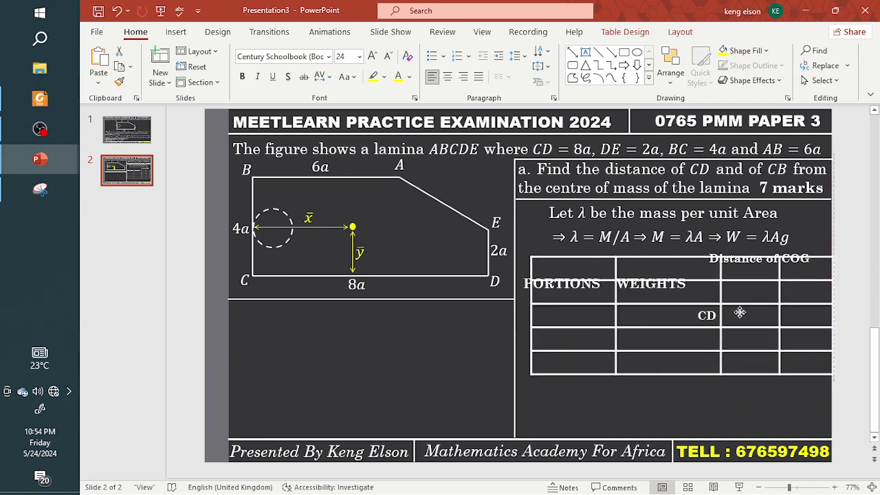
pyautogui.click(731, 315)
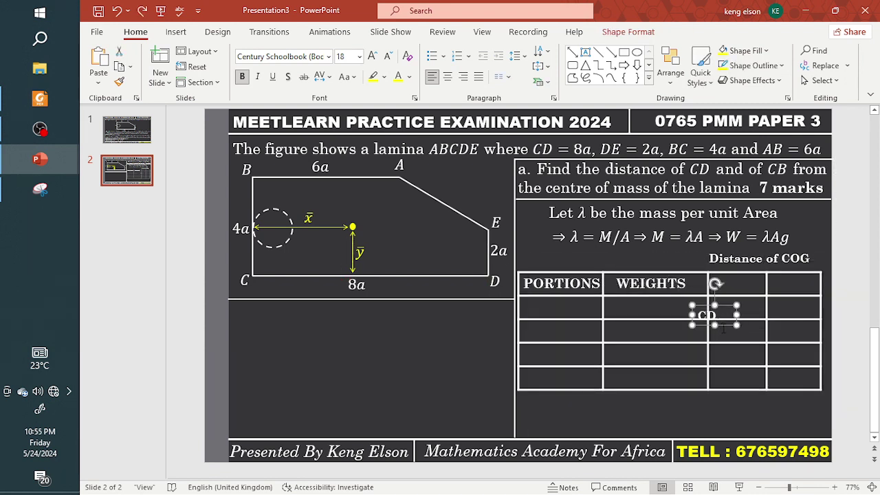
pyautogui.moveTo(723, 328); pyautogui.dragTo(752, 285)
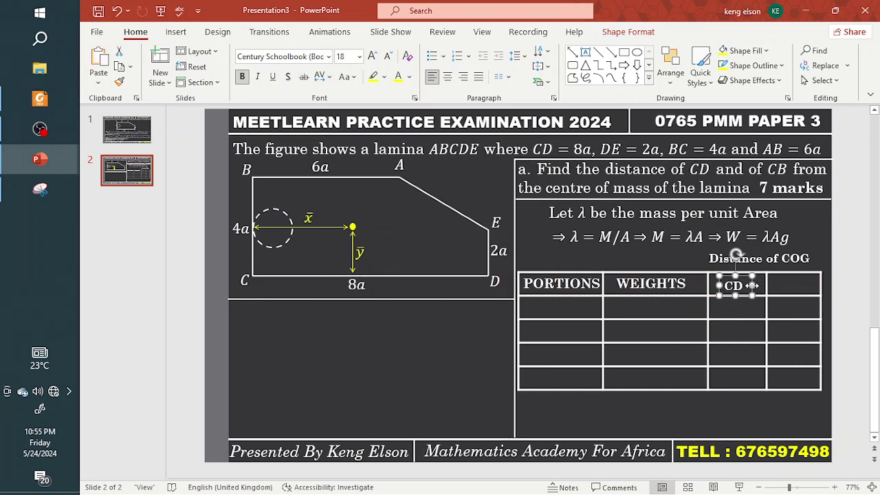
pyautogui.hotkey('ctrl', 'z')
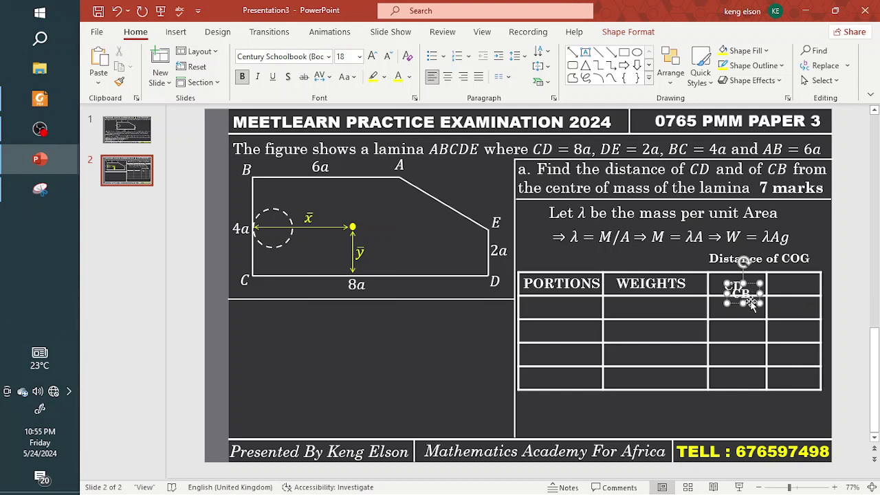
pyautogui.moveTo(753, 307); pyautogui.dragTo(801, 296)
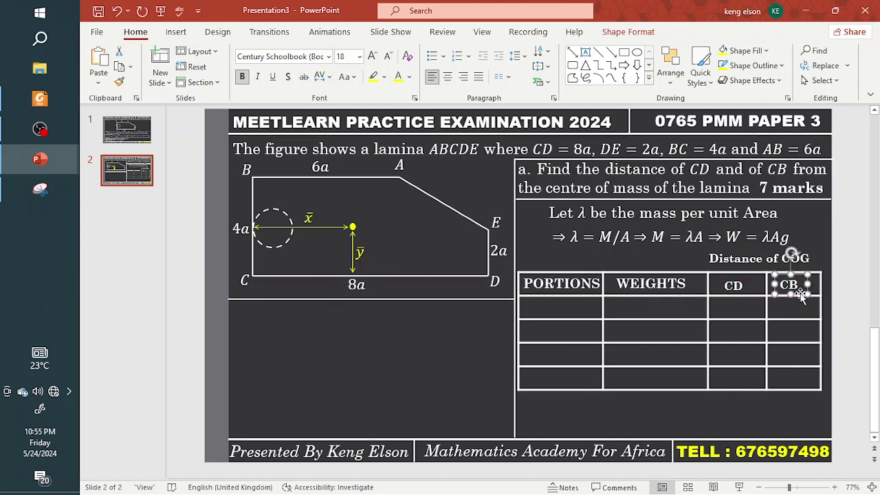
# - Widen the PORTIONS column slightly and deselect the table
pyautogui.click(602, 309)
pyautogui.moveTo(605, 308); pyautogui.dragTo(607, 309)
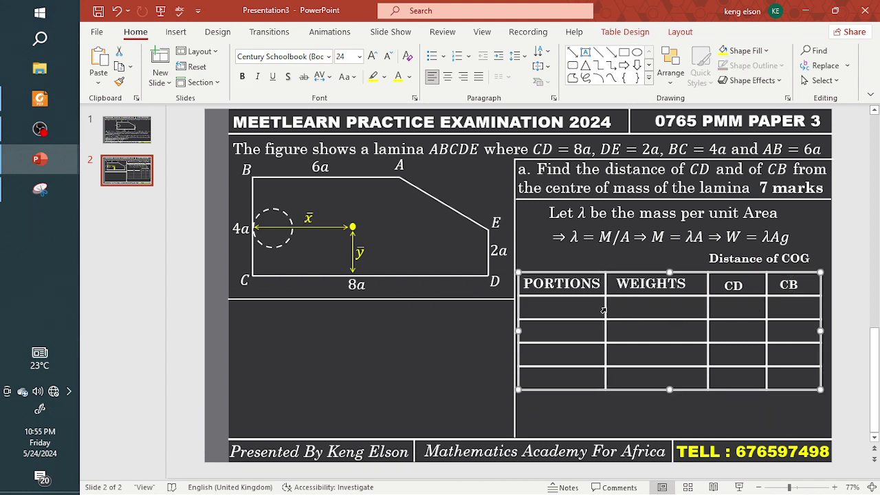
pyautogui.click(420, 359)
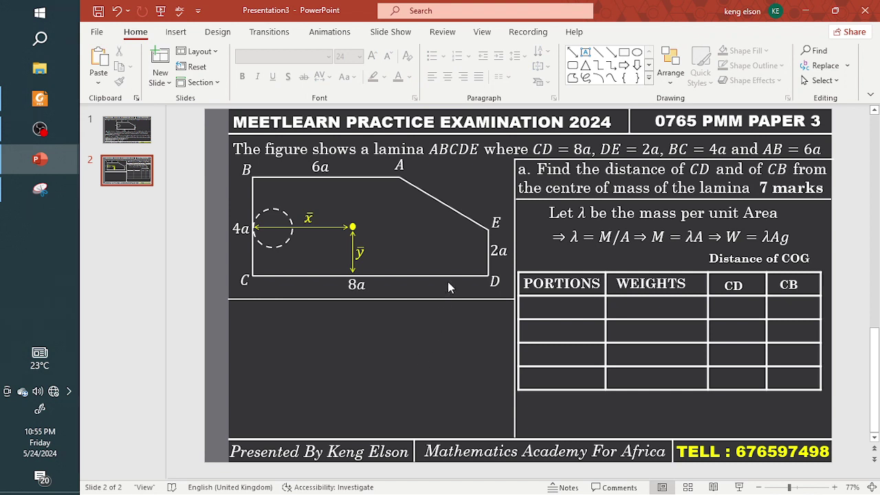
# - Duplicate the lamina diagram and place the copy just under the divider line
pyautogui.click(442, 279)
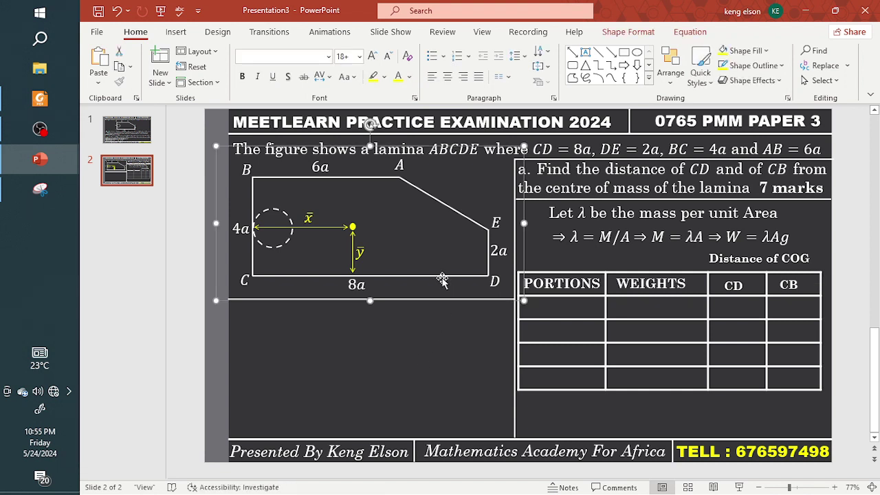
pyautogui.hotkey('ctrl', 'c')
pyautogui.hotkey('ctrl', 'v')
pyautogui.moveTo(527, 256); pyautogui.dragTo(524, 390)
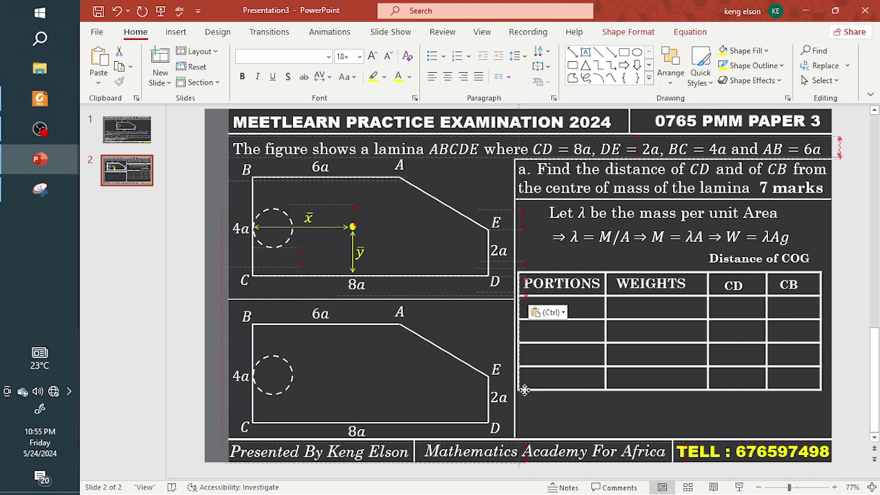
pyautogui.moveTo(524, 390); pyautogui.dragTo(525, 387)
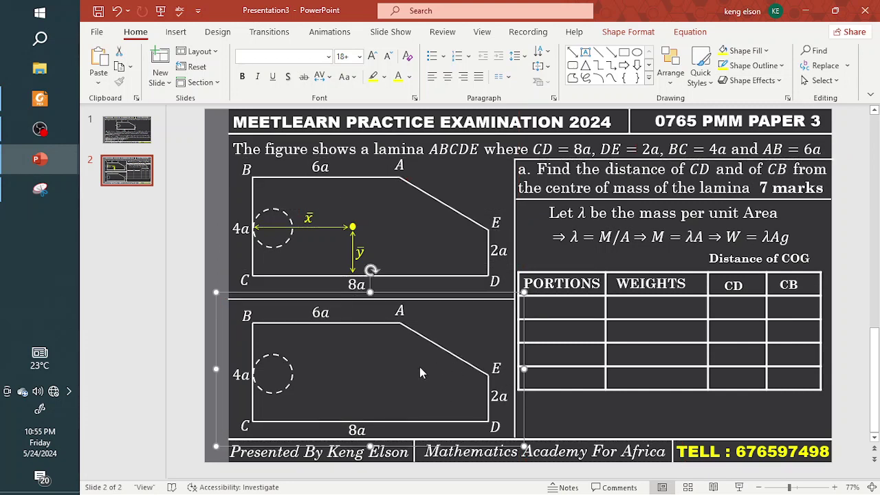
# - Delete the dashed circle from the lower copy of the figure
pyautogui.click(290, 390)
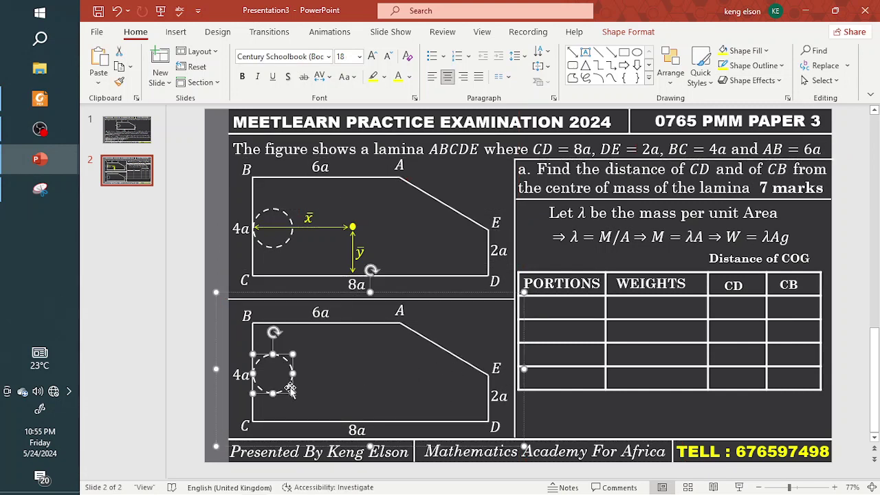
pyautogui.press('Delete')
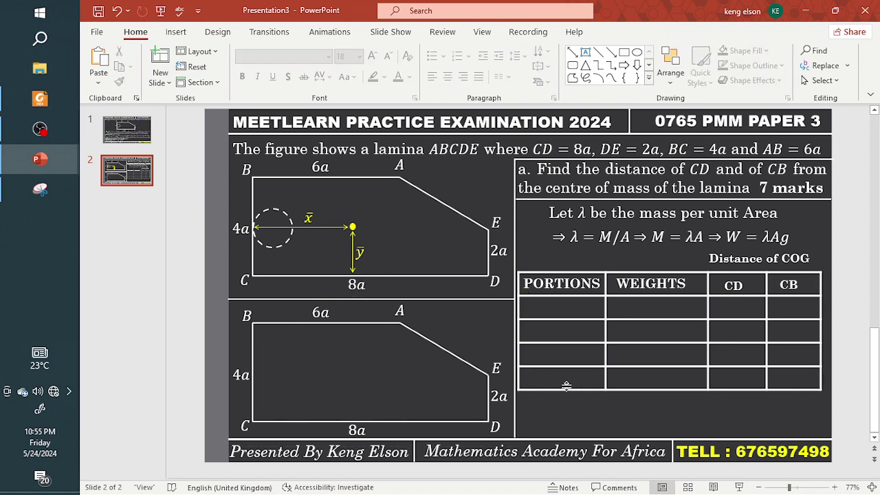
pyautogui.click(176, 31)
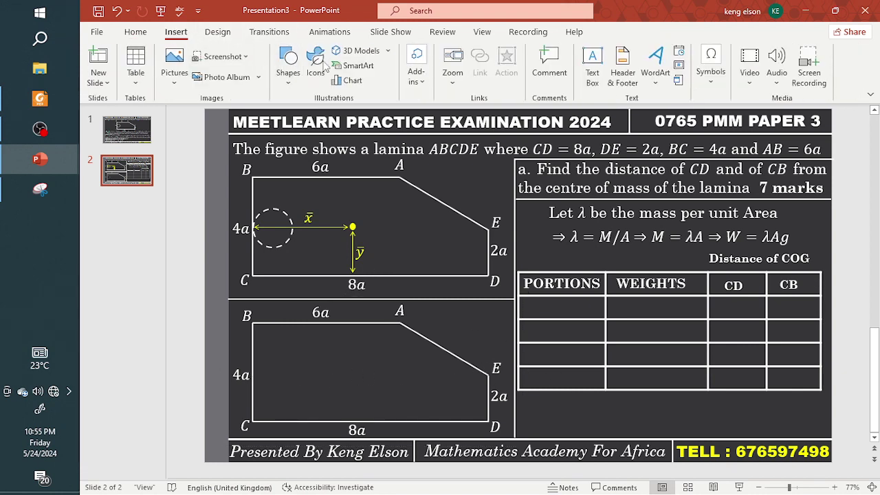
# - Draw a zero-width vertical line from A down to CD, then delete it
pyautogui.click(288, 69)
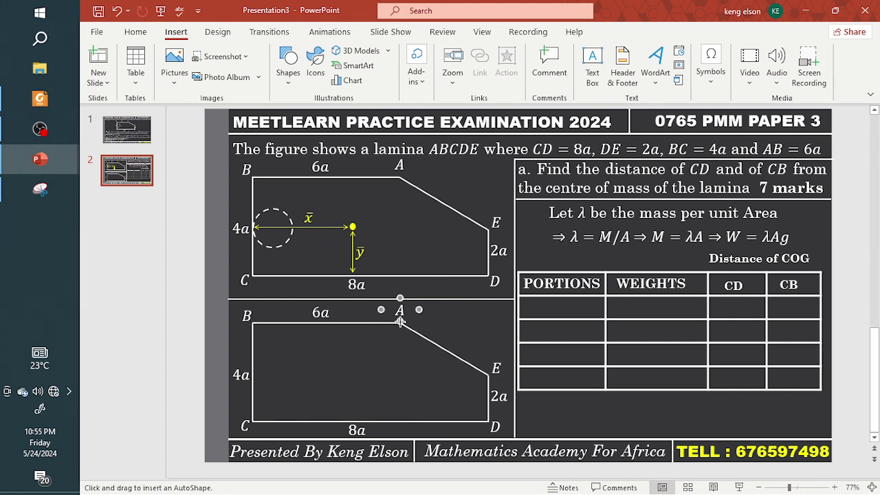
pyautogui.moveTo(399, 327); pyautogui.dragTo(400, 397)
pyautogui.moveTo(399, 420); pyautogui.dragTo(399, 422)
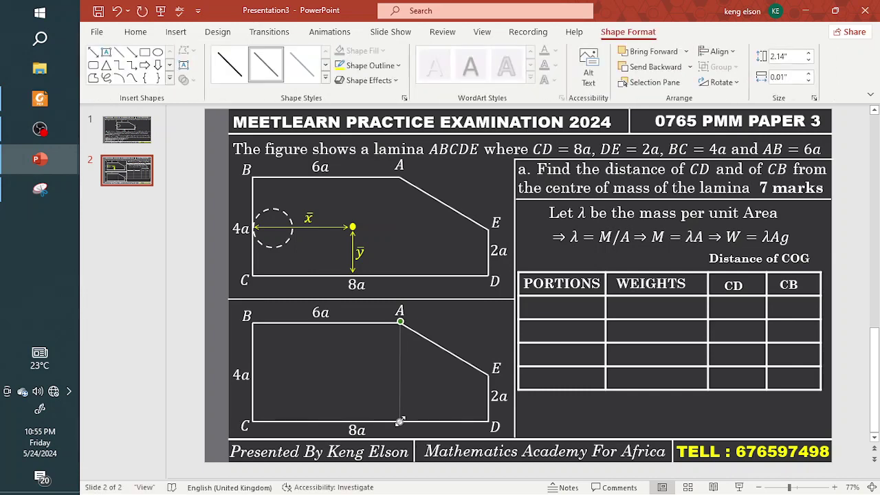
pyautogui.click(784, 76)
pyautogui.write('0')
pyautogui.press('Return')
pyautogui.click(384, 357)
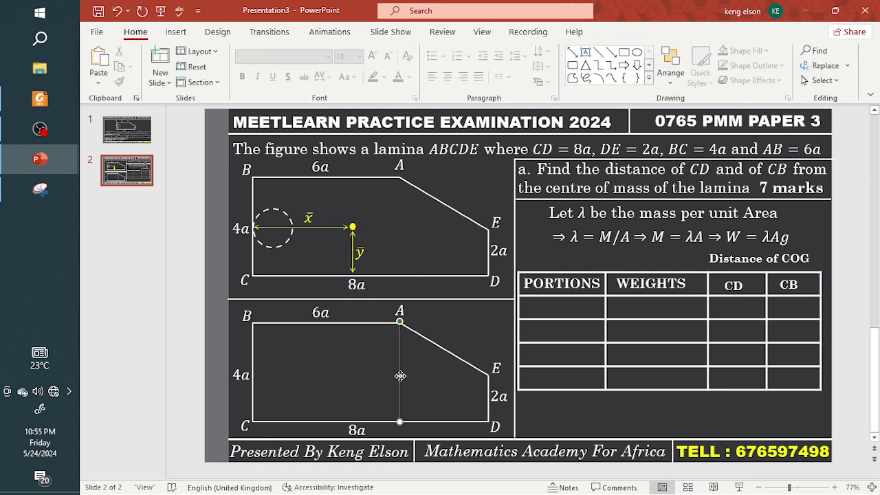
pyautogui.click(401, 376)
pyautogui.click(370, 65)
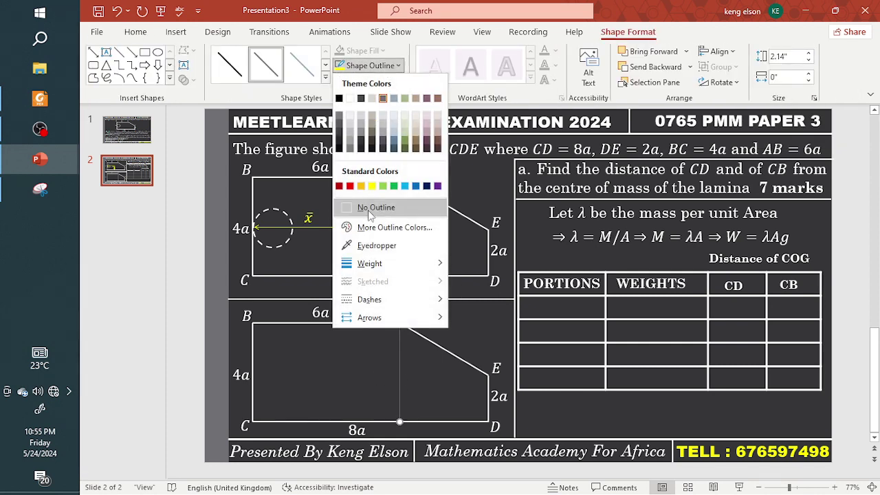
pyautogui.click(379, 395)
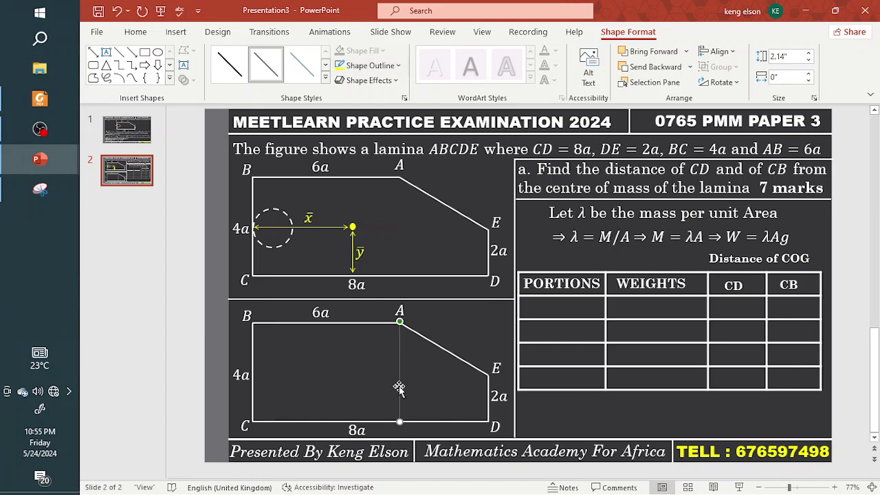
pyautogui.press('Delete')
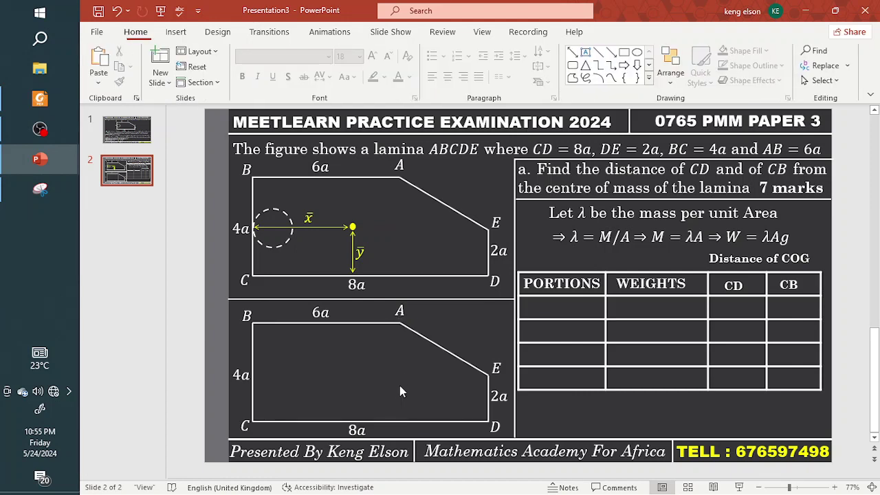
# - Copy the B–C edge to stand under vertex A and make it long-dashed
pyautogui.click(253, 343)
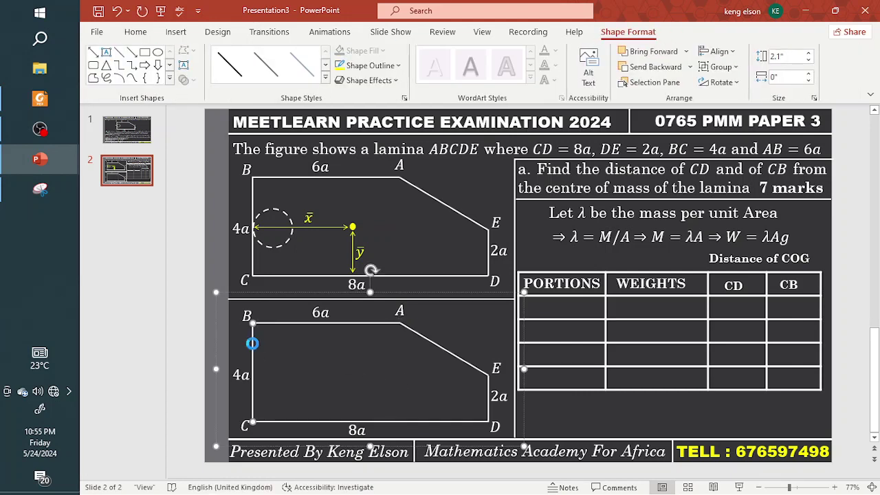
pyautogui.moveTo(252, 344); pyautogui.dragTo(404, 349)
pyautogui.click(410, 362)
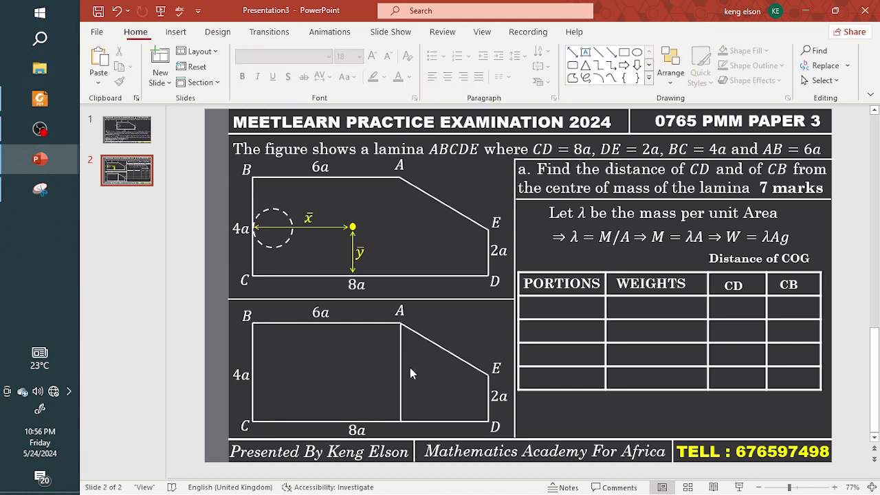
pyautogui.click(401, 374)
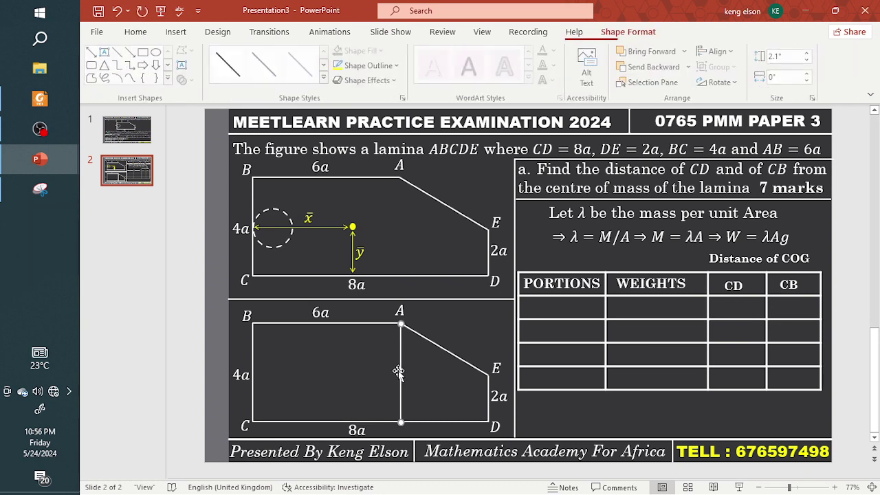
pyautogui.click(371, 65)
pyautogui.moveTo(381, 268)
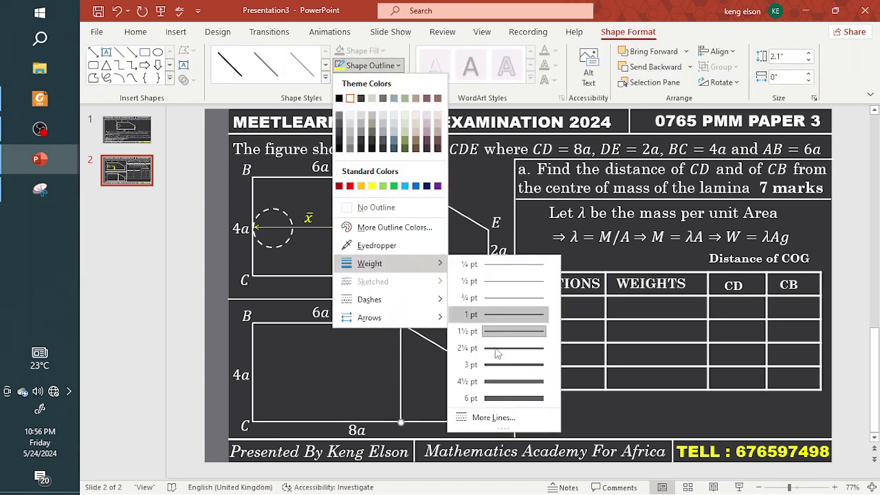
pyautogui.moveTo(425, 300)
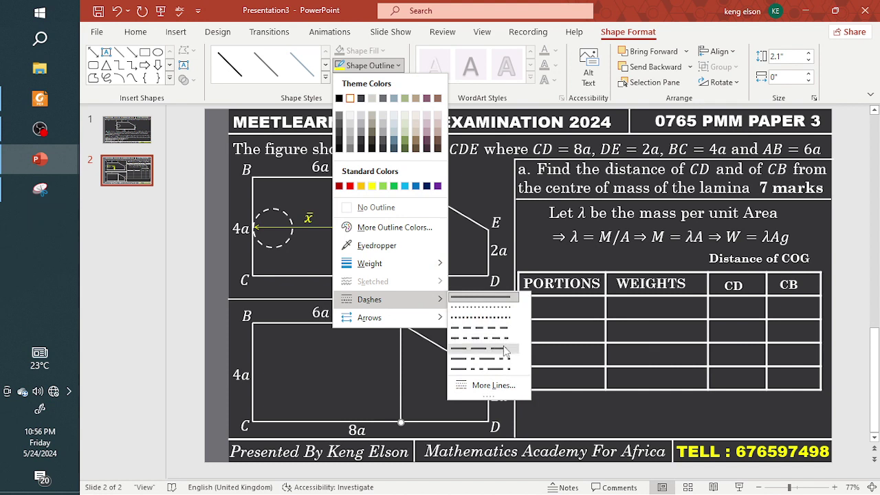
pyautogui.click(504, 350)
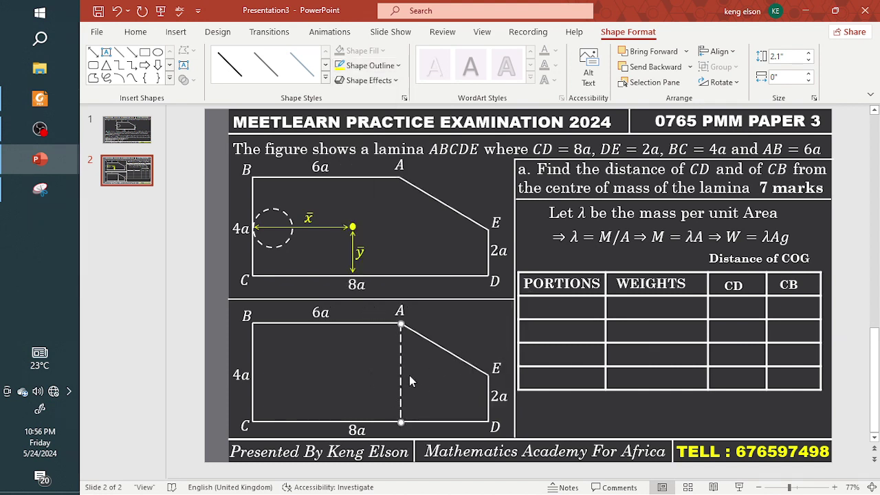
# - Add a horizontal dashed line toward E, sized to 1.8"
pyautogui.moveTo(401, 324); pyautogui.dragTo(453, 377)
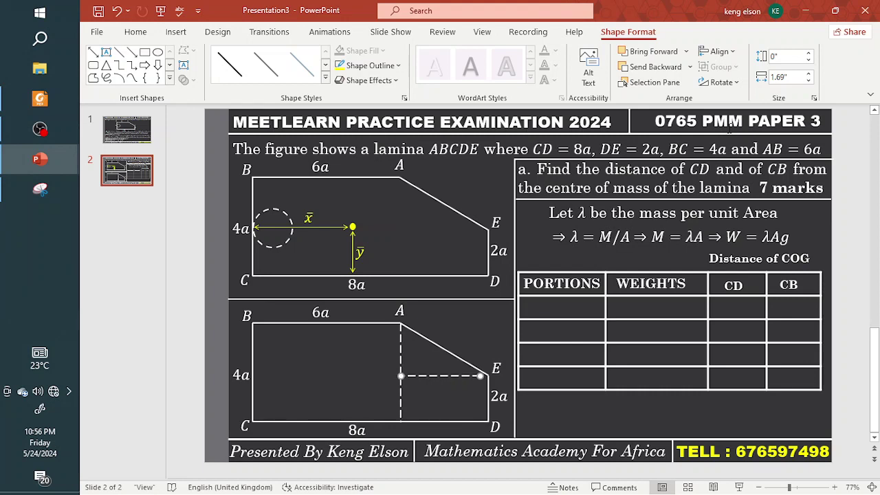
pyautogui.click(784, 76)
pyautogui.write('1.9')
pyautogui.press('Return')
pyautogui.click(584, 421)
pyautogui.click(454, 377)
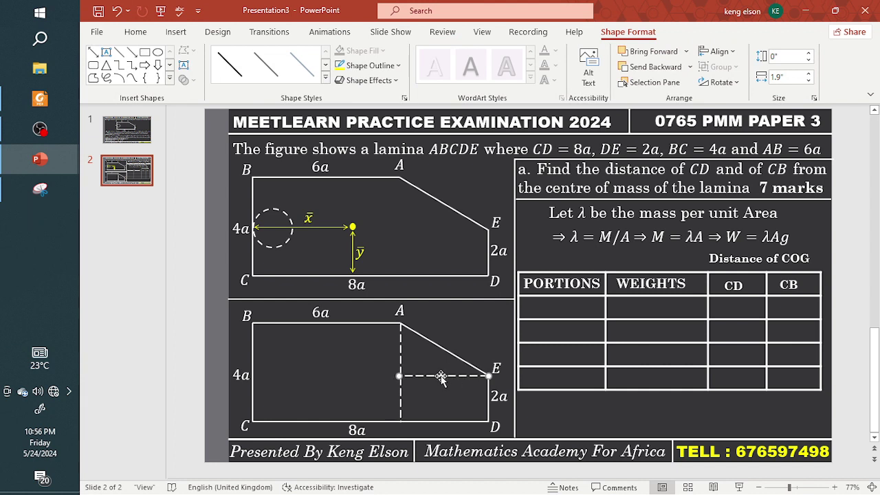
pyautogui.click(809, 80)
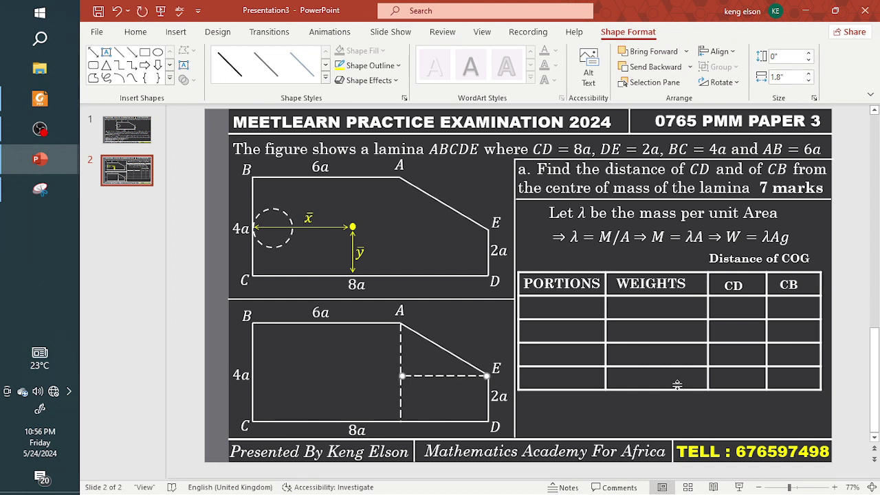
pyautogui.click(588, 421)
pyautogui.click(462, 377)
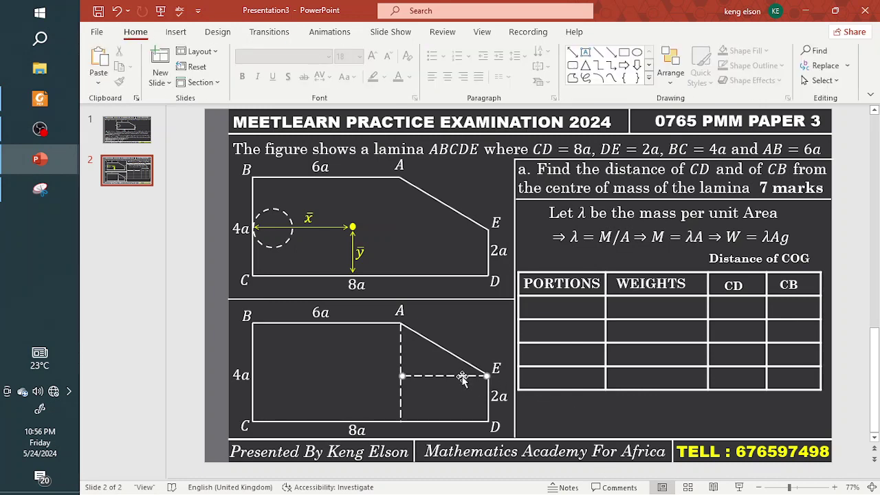
pyautogui.click(411, 406)
pyautogui.click(456, 380)
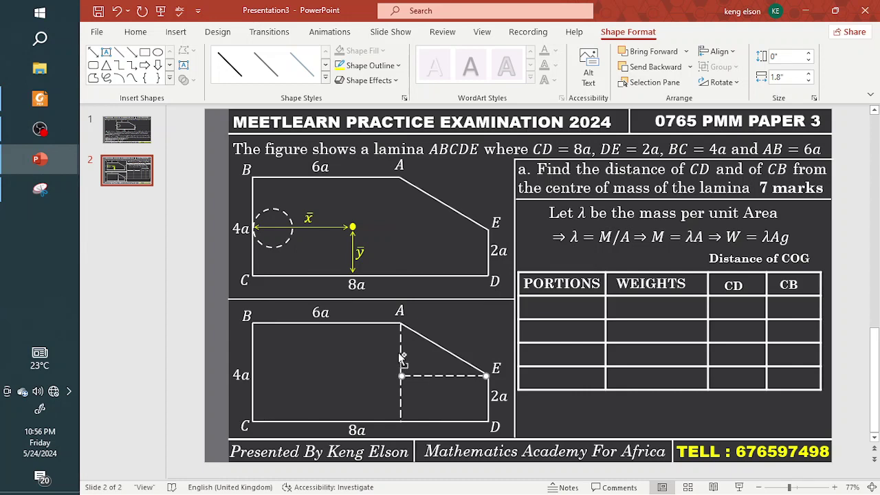
# - Colour both dashed dividing lines yellow
pyautogui.keyDown('shift'); pyautogui.click(402, 356); pyautogui.keyUp('shift')
pyautogui.click(359, 65)
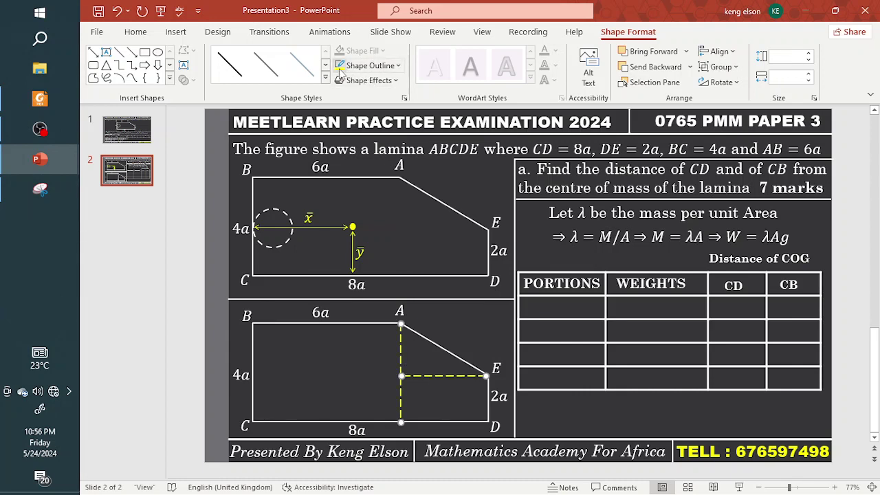
pyautogui.click(589, 426)
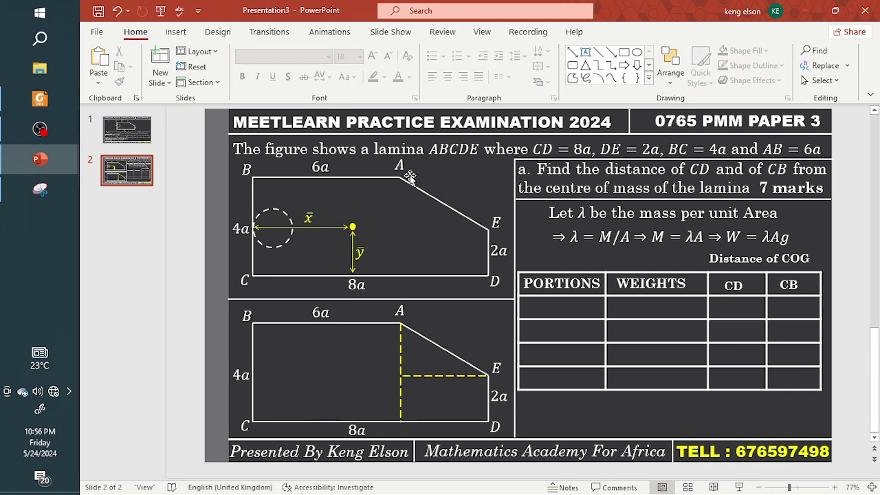
# - Copy the E label, change it to F and place it at the dashed-line junction
pyautogui.click(507, 363)
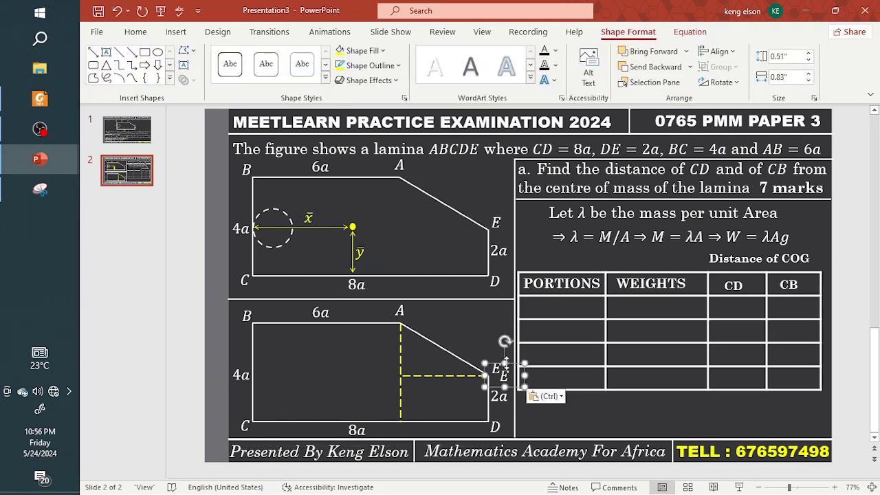
pyautogui.moveTo(509, 385); pyautogui.dragTo(416, 407)
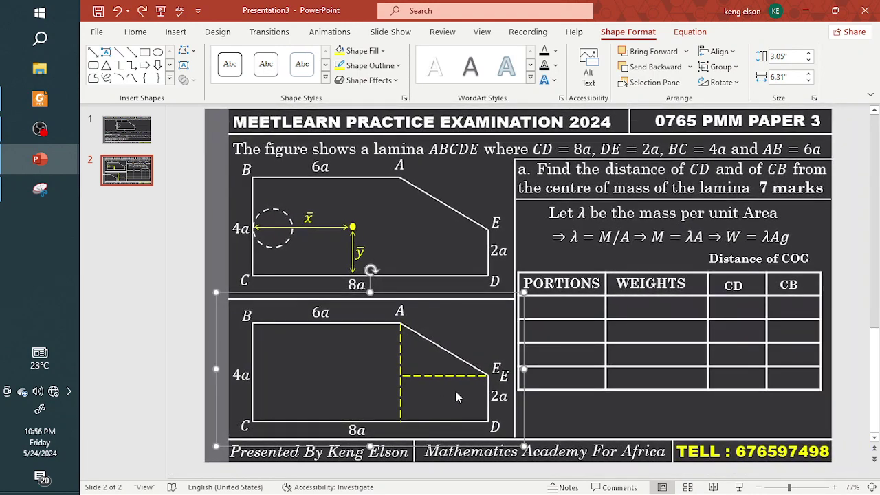
pyautogui.click(505, 377)
pyautogui.moveTo(513, 387); pyautogui.dragTo(374, 385)
pyautogui.doubleClick(367, 372)
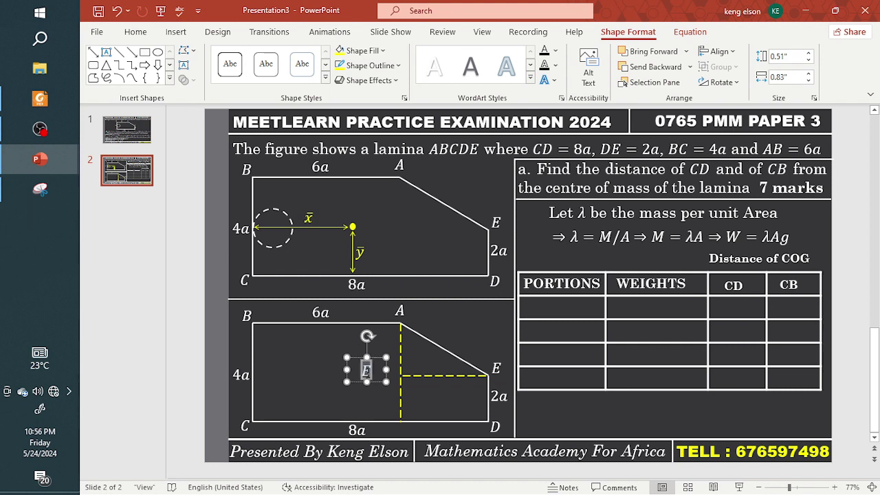
pyautogui.write('F')
pyautogui.moveTo(377, 383); pyautogui.dragTo(403, 387)
# - Duplicate F as an H label at the foot of the vertical dashed line on CD
pyautogui.click(403, 387)
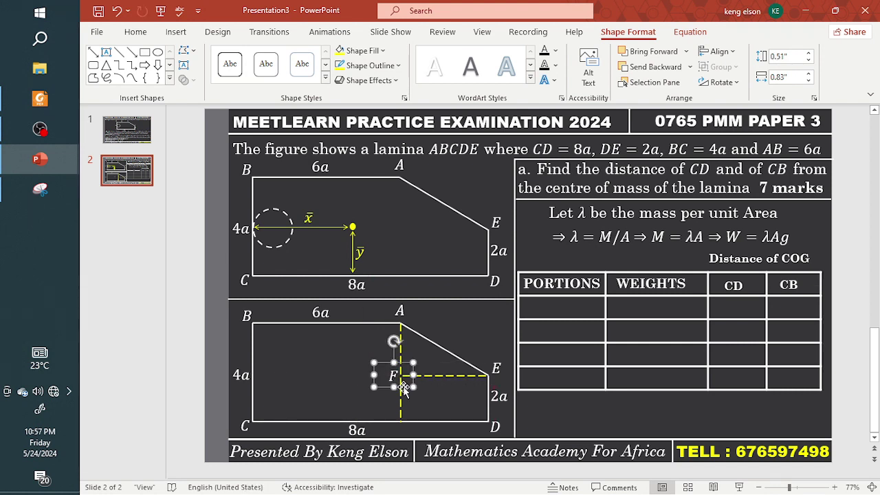
pyautogui.hotkey('ctrl', 'c')
pyautogui.hotkey('ctrl', 'v')
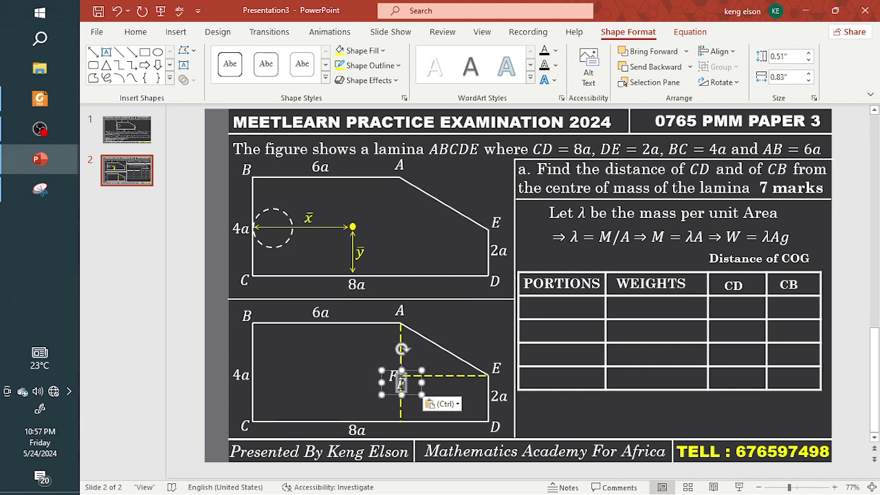
pyautogui.write('H')
pyautogui.moveTo(410, 394); pyautogui.dragTo(411, 443)
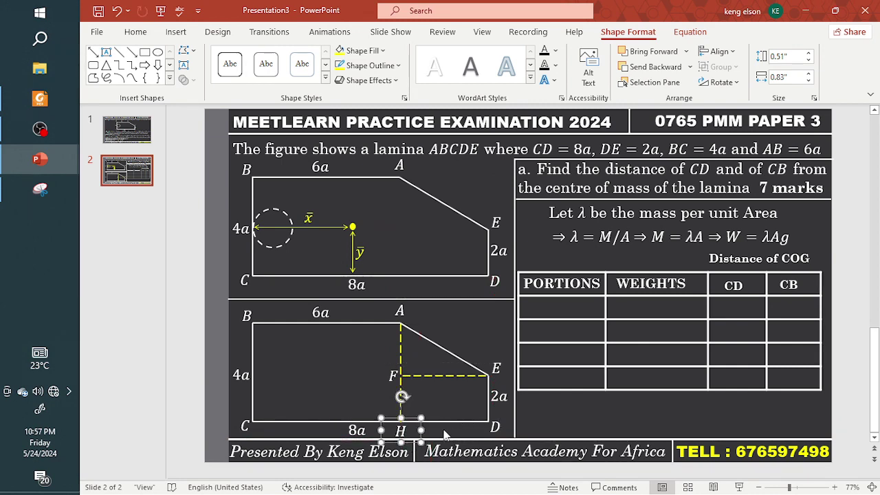
pyautogui.click(590, 411)
pyautogui.click(412, 432)
pyautogui.hotkey('ctrl', 'z')
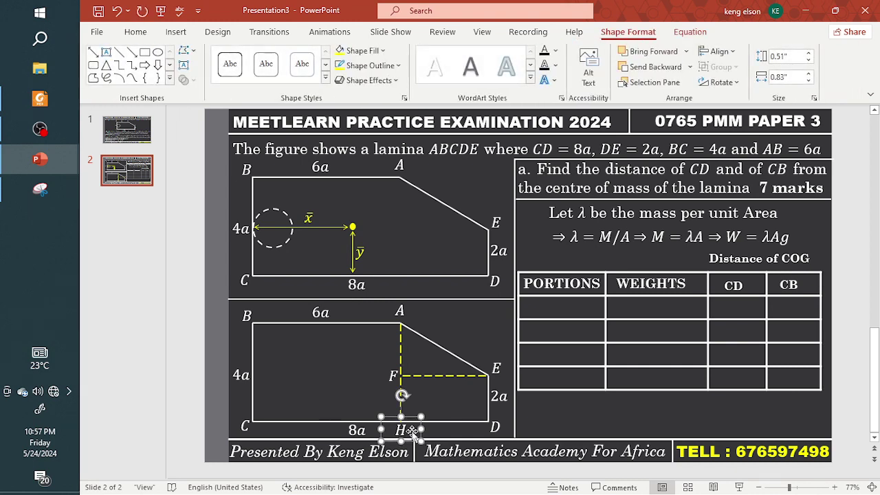
pyautogui.click(591, 422)
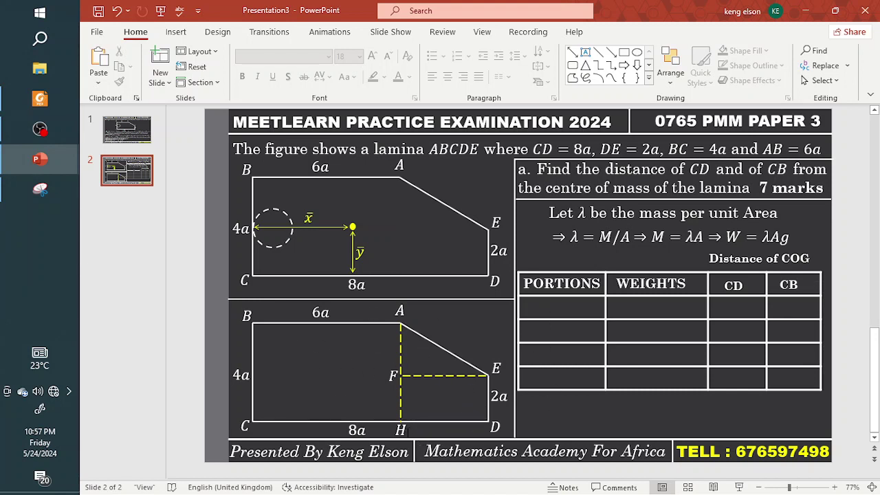
# - Place a copy of the H label below the table and clear it for an equation
pyautogui.click(401, 429)
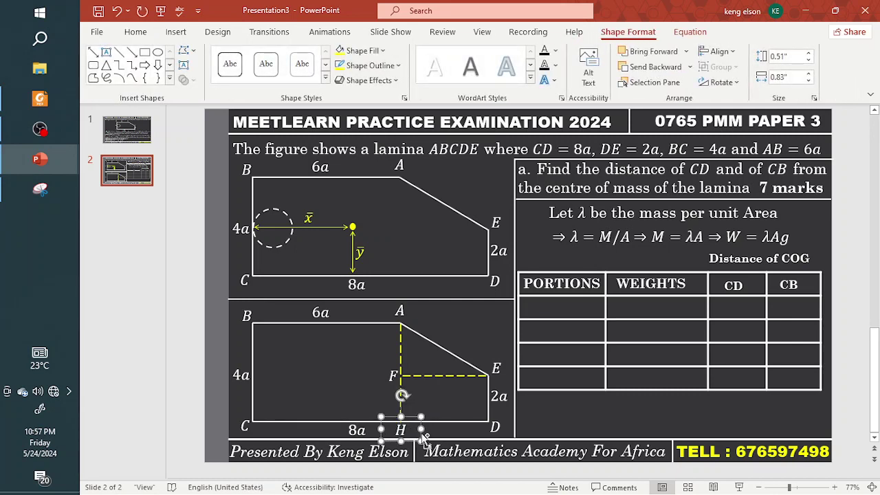
pyautogui.moveTo(418, 427); pyautogui.dragTo(611, 413)
pyautogui.press('BackSpace')
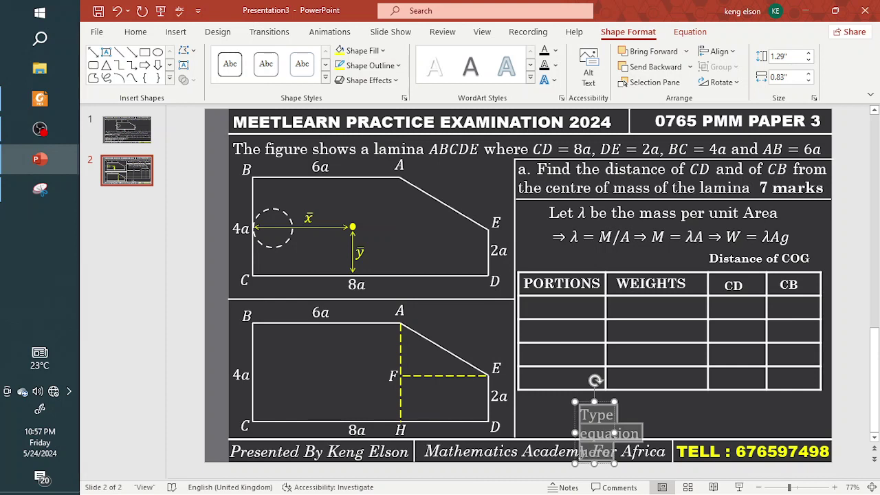
# - Enter ABCH and HDEF in upright text in the first two PORTIONS rows
pyautogui.write('AB')
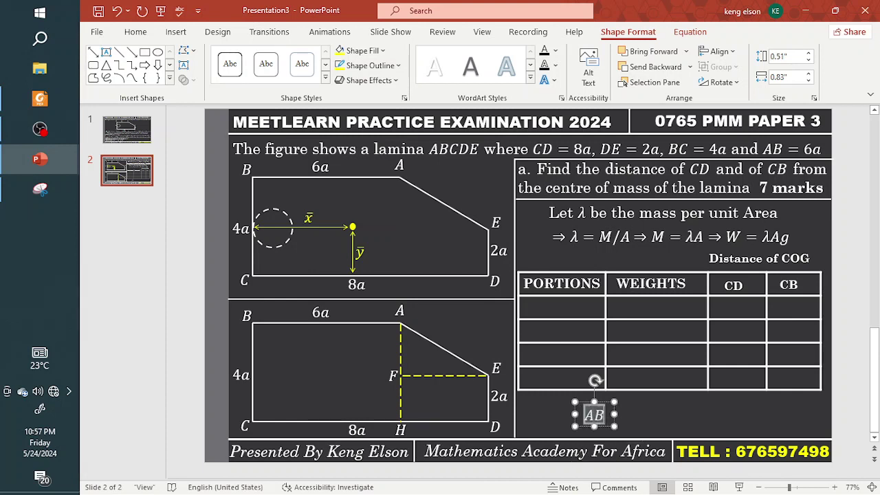
pyautogui.write('CH')
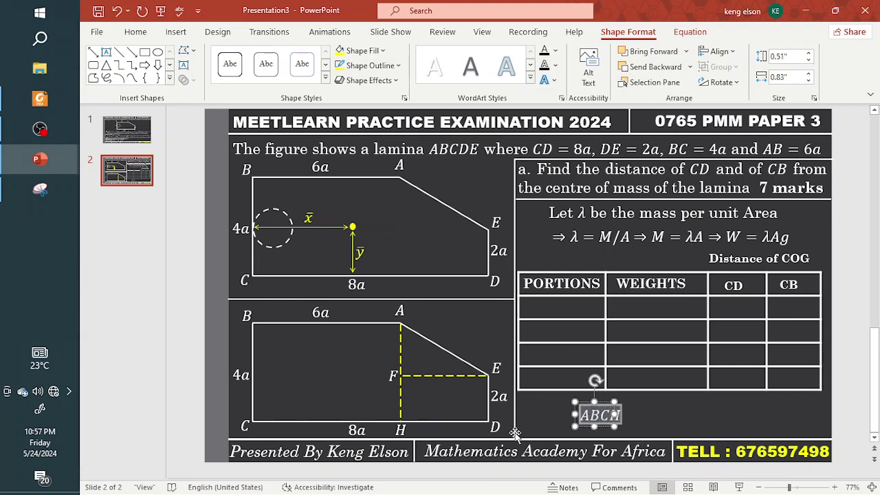
pyautogui.hotkey('ctrl', 'a')
pyautogui.hotkey('ctrl', 'i')
pyautogui.click(628, 415)
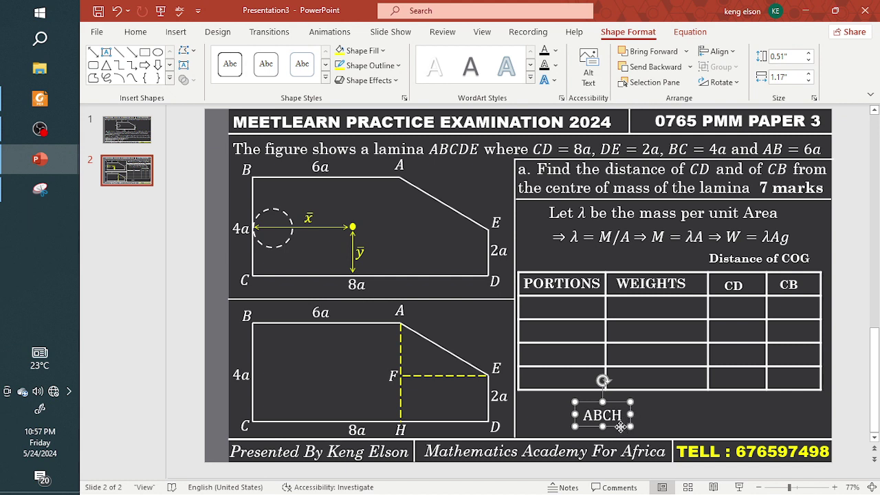
pyautogui.moveTo(623, 427); pyautogui.dragTo(574, 343)
pyautogui.hotkey('ctrl', 'v')
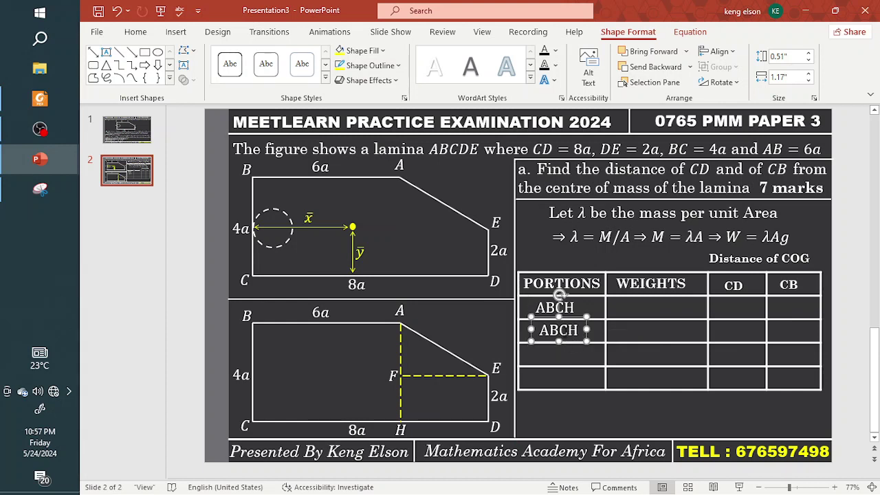
pyautogui.hotkey('ctrl', 'a')
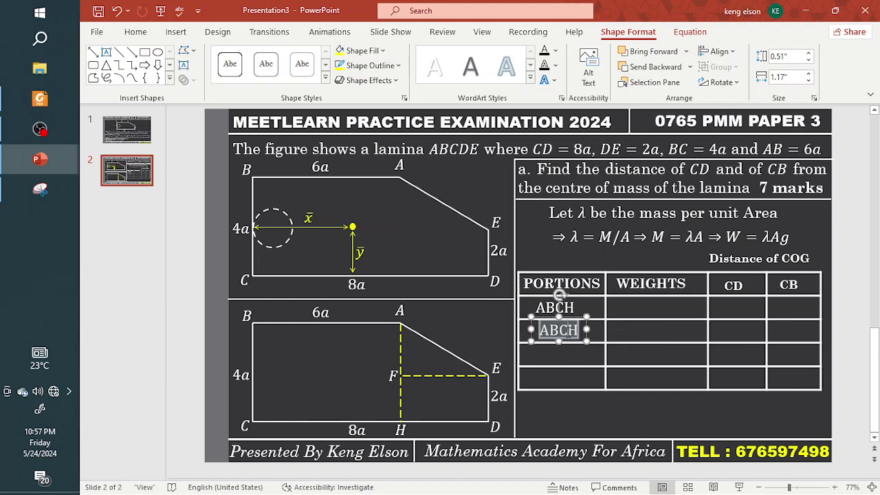
pyautogui.press('BackSpace')
pyautogui.write('HDEF')
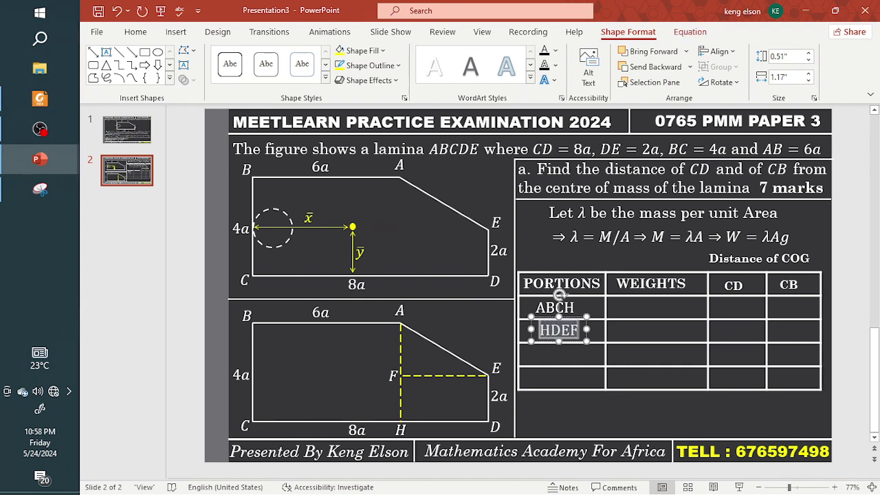
pyautogui.click(584, 338)
# - Fill the third and fourth PORTIONS rows with AFE and ABCDE
pyautogui.click(582, 331)
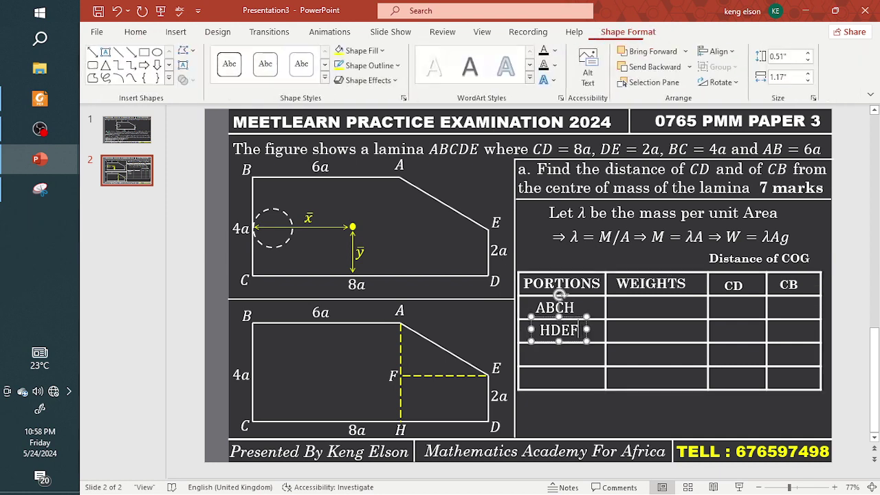
pyautogui.hotkey('ctrl', 'v')
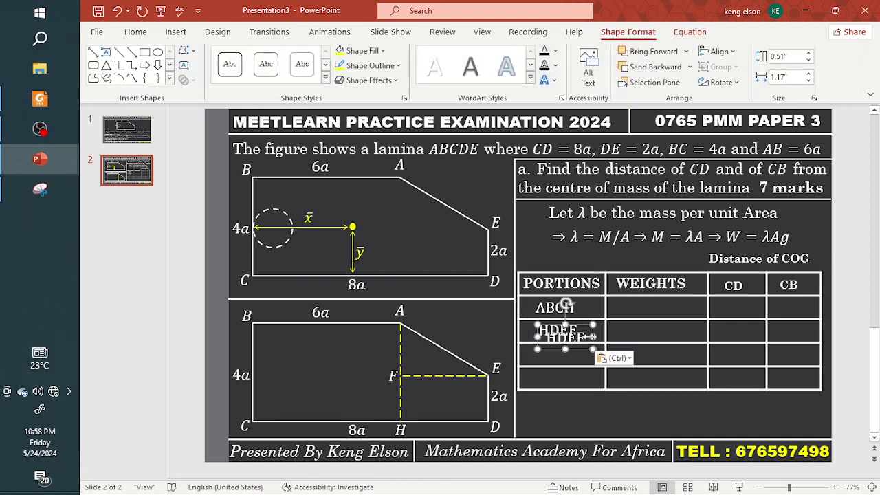
pyautogui.moveTo(593, 332); pyautogui.dragTo(586, 350)
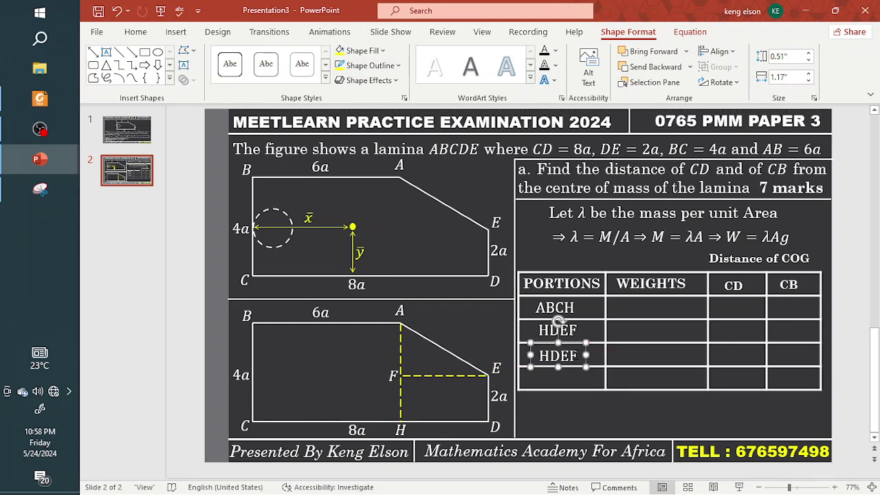
pyautogui.doubleClick(576, 355)
pyautogui.write('HDF')
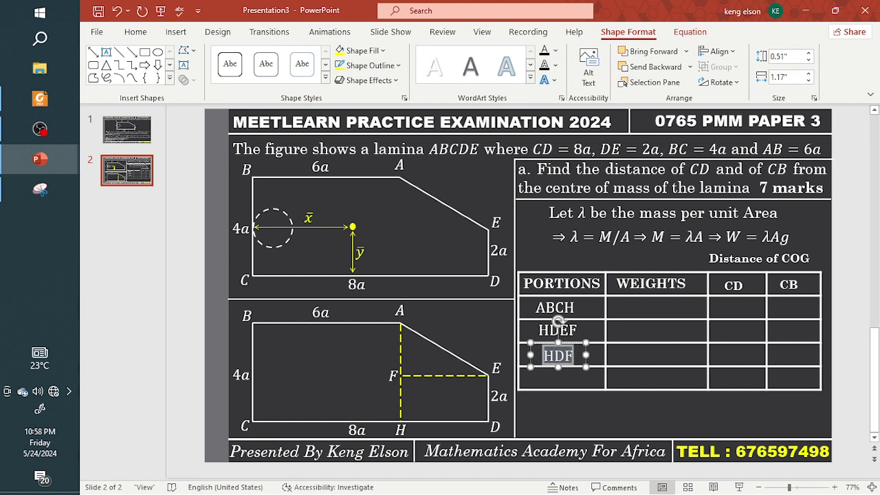
pyautogui.write('E')
pyautogui.press('Home')
pyautogui.press('Delete')
pyautogui.press('Delete')
pyautogui.write('A')
pyautogui.click(588, 356)
pyautogui.moveTo(589, 356); pyautogui.dragTo(584, 375)
pyautogui.press('F2')
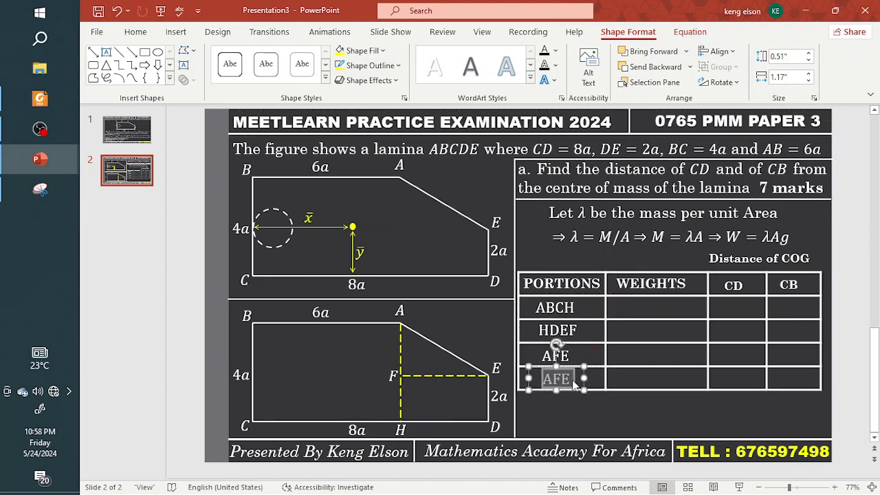
pyautogui.write('AB')
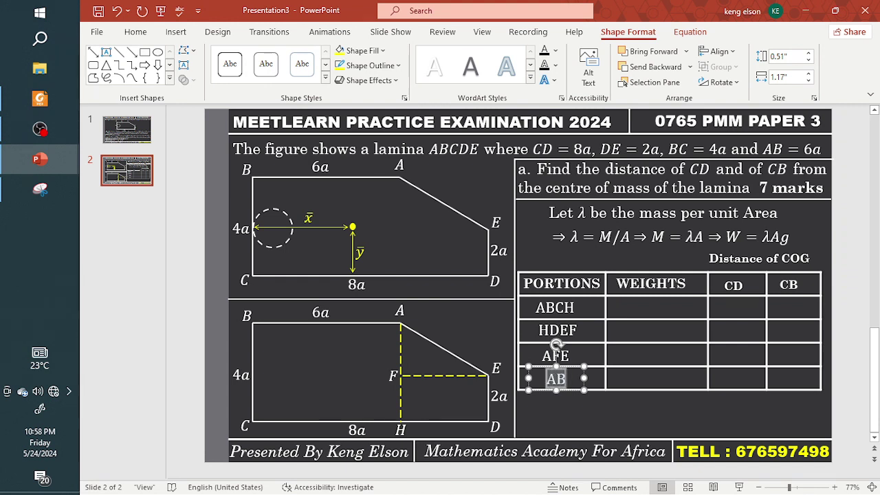
pyautogui.write('CDE')
pyautogui.click(586, 380)
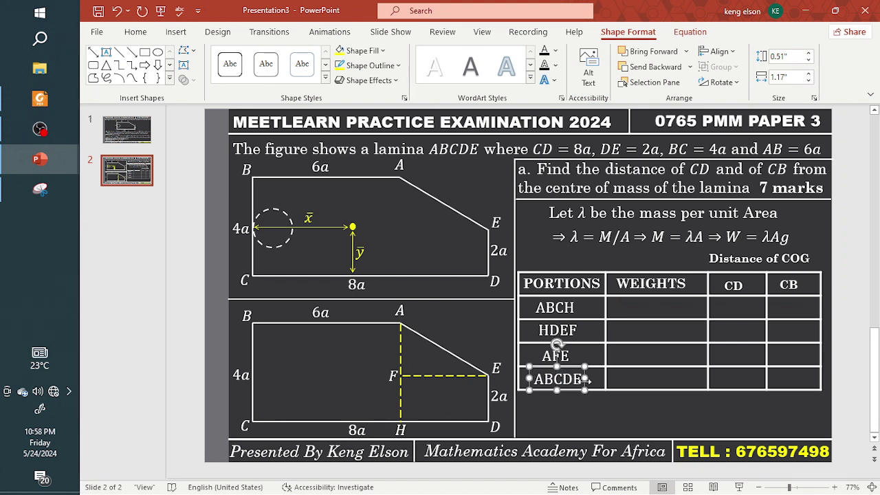
pyautogui.click(589, 412)
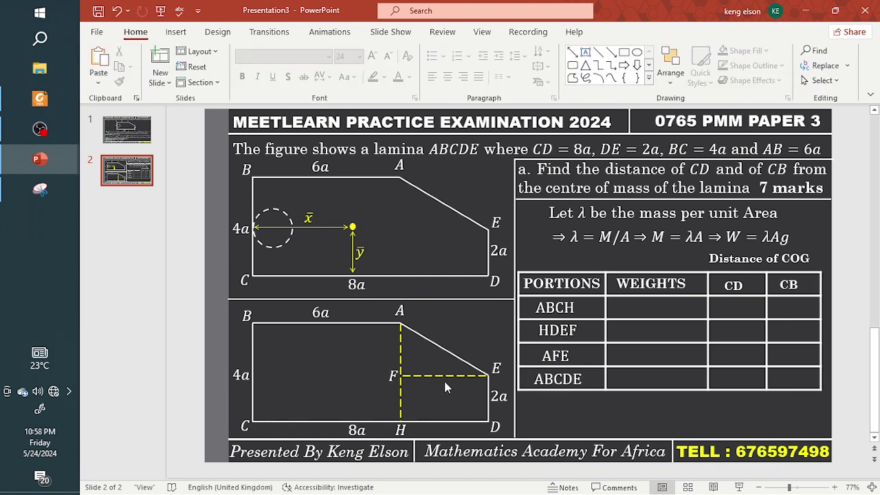
# - Copy the 6a label into the lower figure, change it to 2a, and place it below FE
pyautogui.click(334, 324)
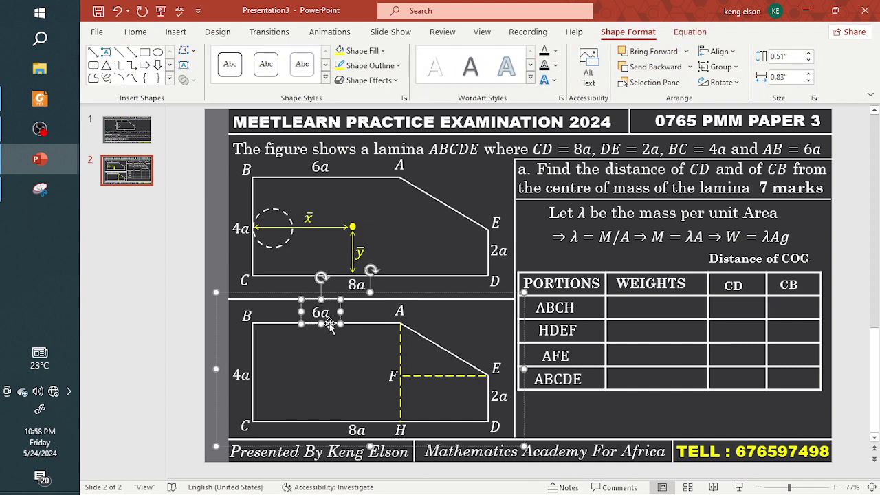
pyautogui.moveTo(335, 331); pyautogui.dragTo(340, 383)
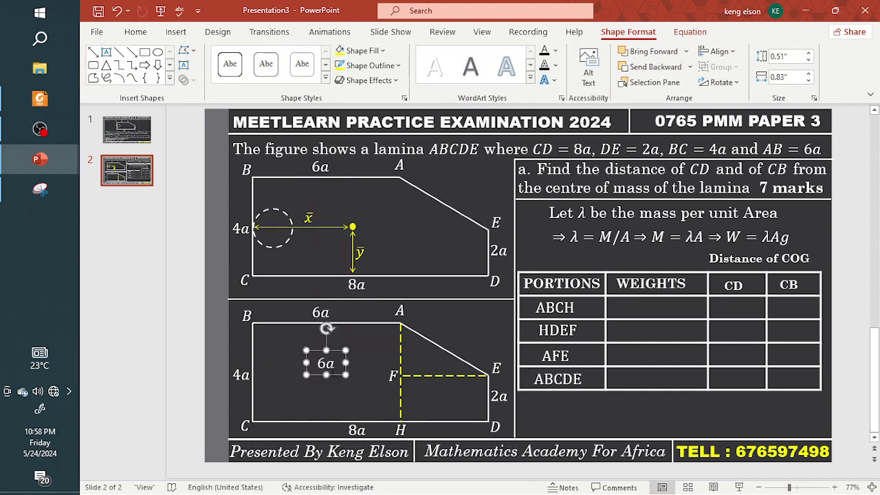
pyautogui.click(325, 364)
pyautogui.press('BackSpace')
pyautogui.write('2')
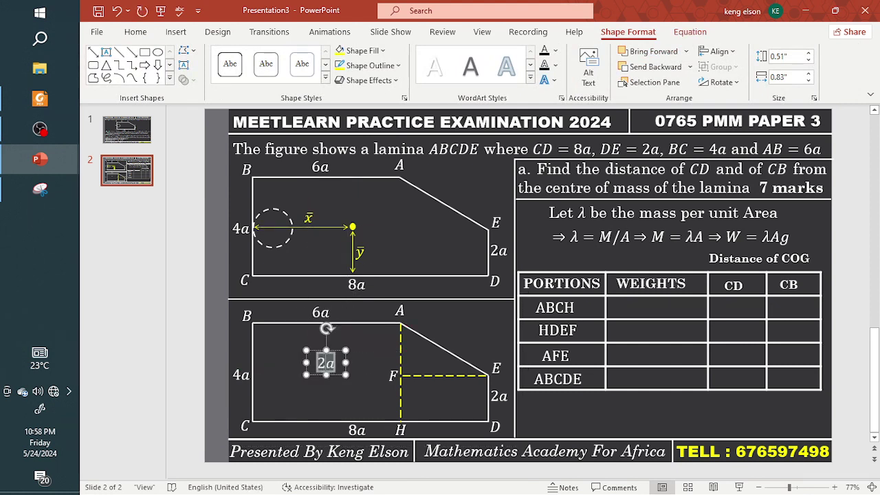
pyautogui.moveTo(335, 376); pyautogui.dragTo(451, 397)
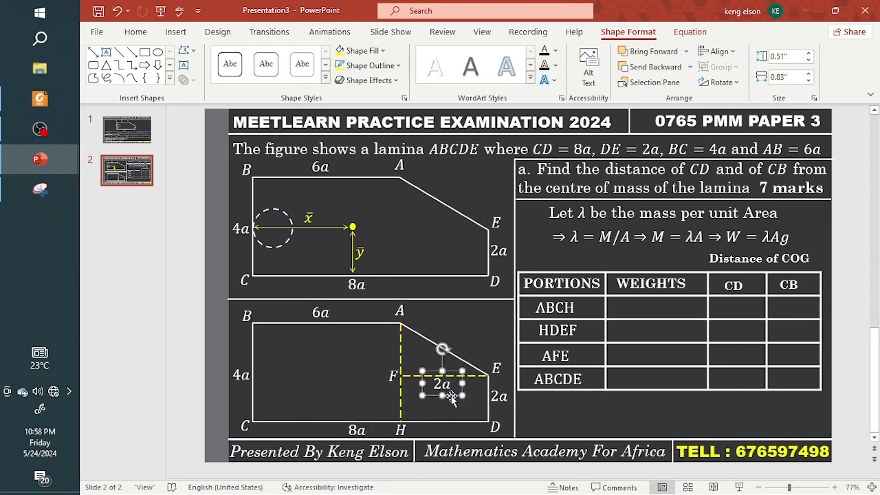
# - Place a second 2a label beside AF in the lower figure
pyautogui.hotkey('ctrl', 'v')
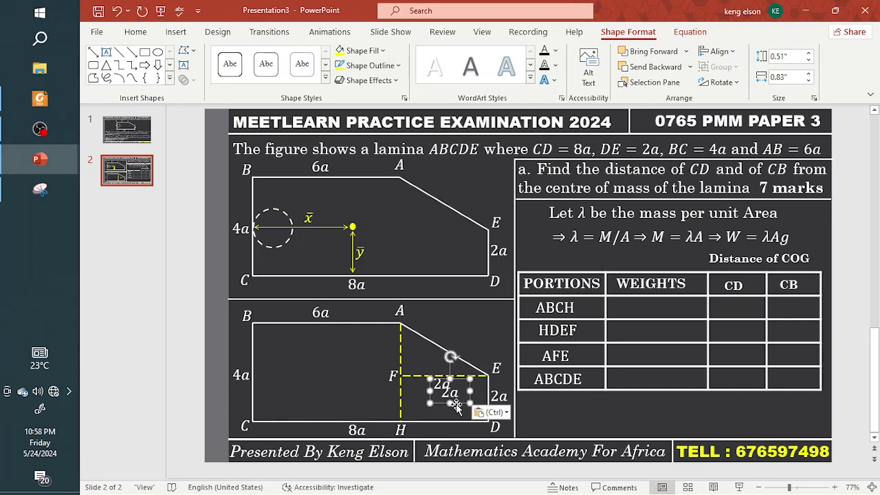
pyautogui.moveTo(451, 397); pyautogui.dragTo(396, 361)
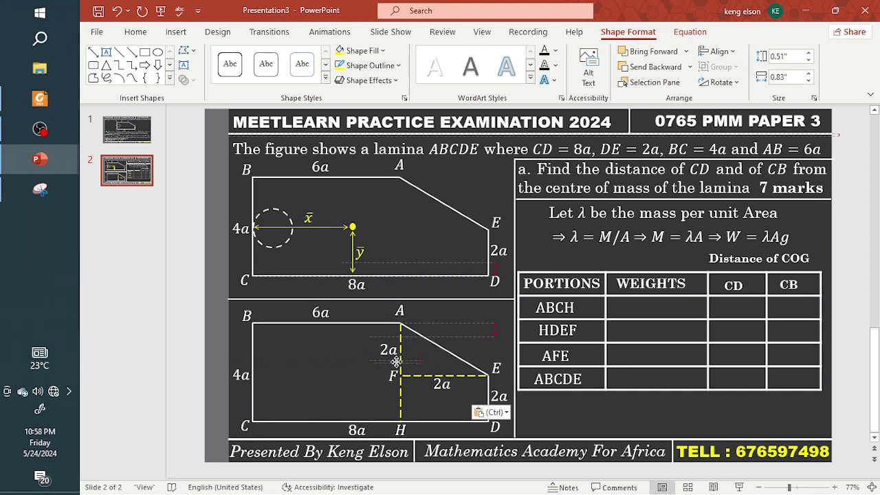
pyautogui.moveTo(396, 361); pyautogui.dragTo(396, 361)
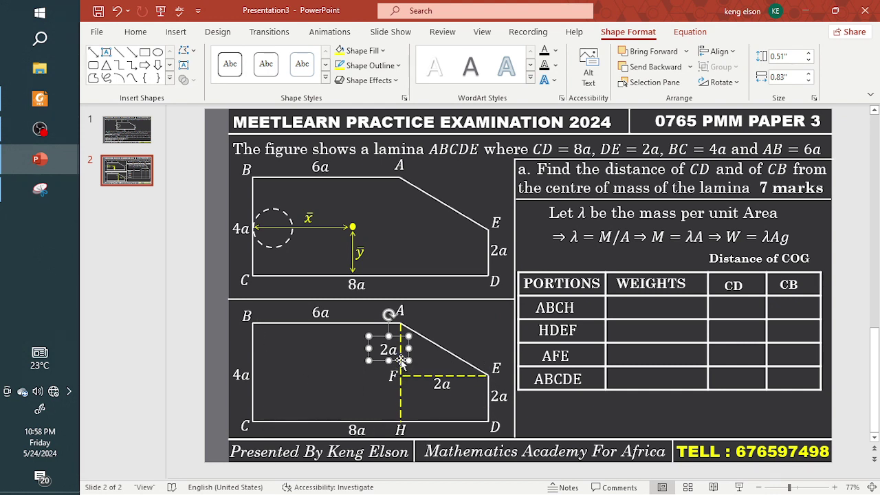
pyautogui.hotkey('ctrl', 'z')
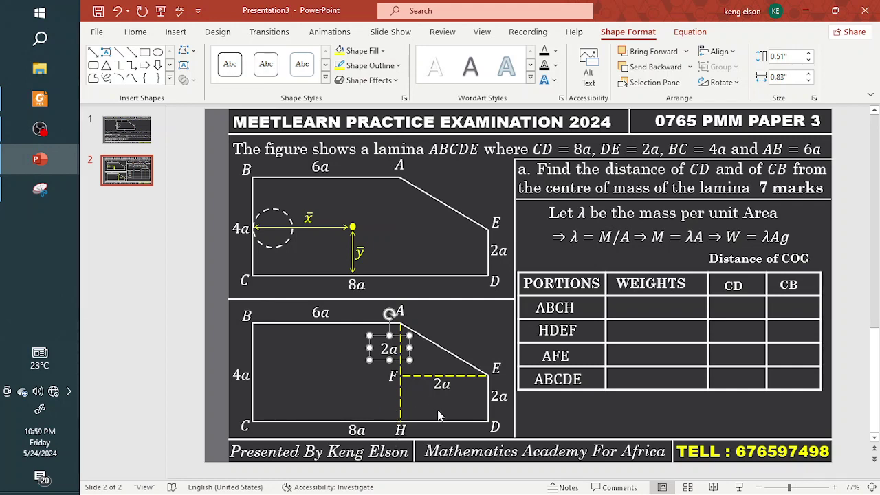
# - Paste another copy of the 2a label just beneath the table
pyautogui.click(621, 406)
pyautogui.moveTo(513, 381); pyautogui.dragTo(579, 399)
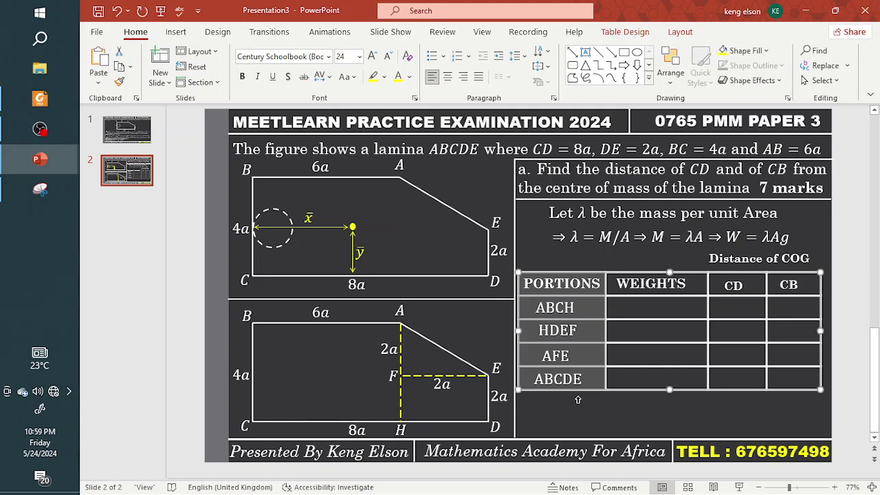
pyautogui.click(586, 412)
pyautogui.hotkey('ctrl', 'v')
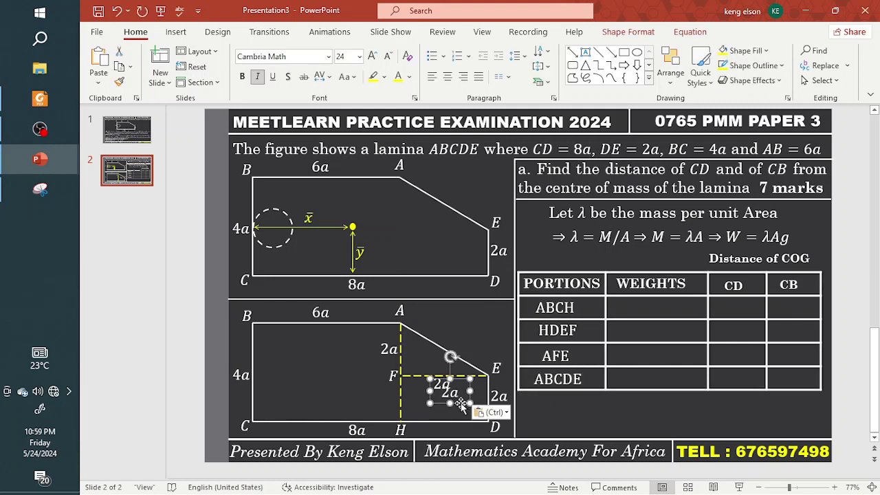
pyautogui.moveTo(461, 406); pyautogui.dragTo(623, 423)
# - Enter 24a²λg in the ABCH weights cell and 4a²λg in the HDEF cell
pyautogui.hotkey('alt', '=')
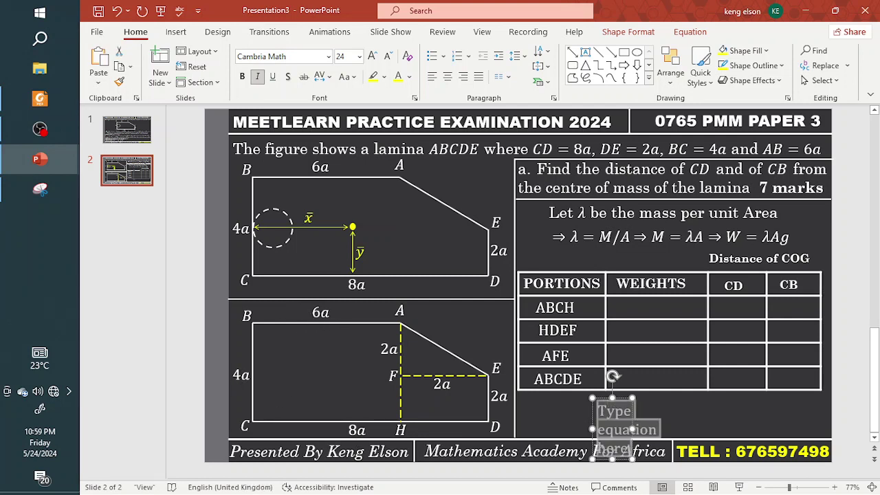
pyautogui.write('2')
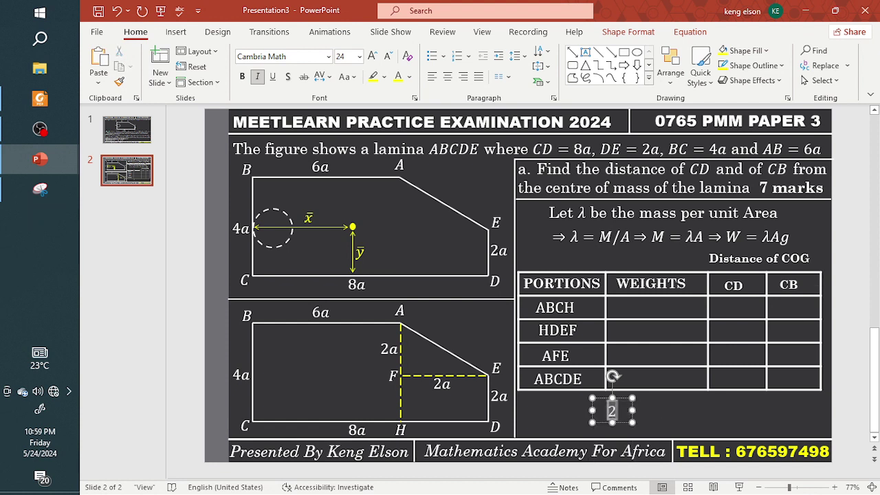
pyautogui.write('4a^2')
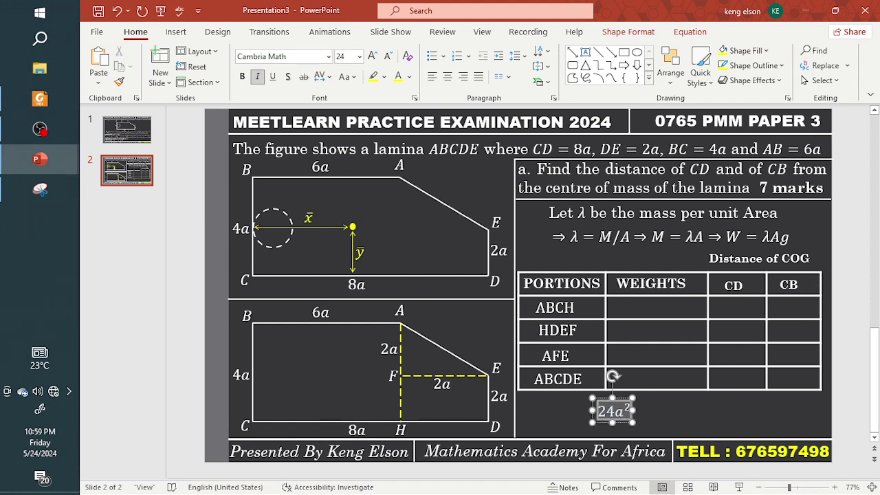
pyautogui.write('\\lamnd')
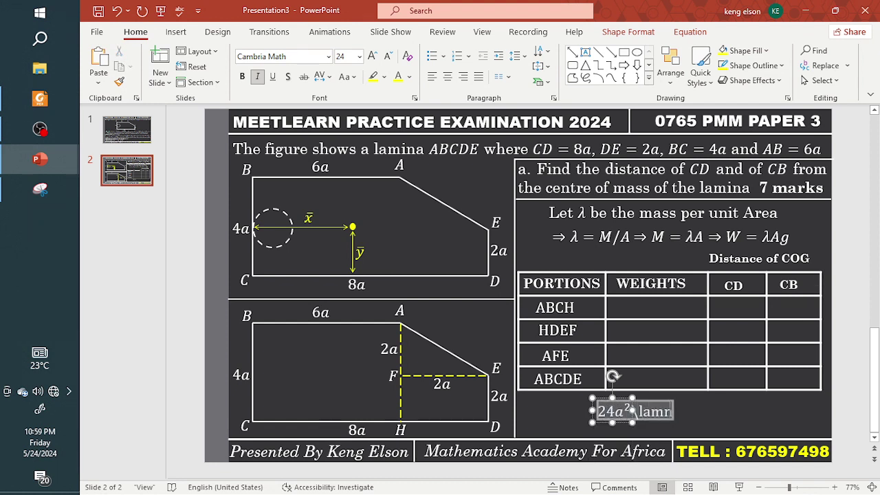
pyautogui.press('BackSpace')
pyautogui.press('BackSpace')
pyautogui.write('bda ')
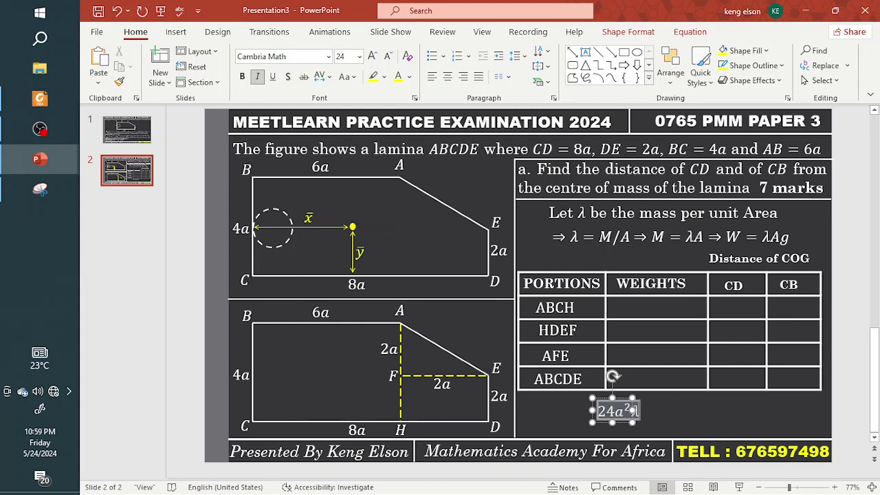
pyautogui.write('g')
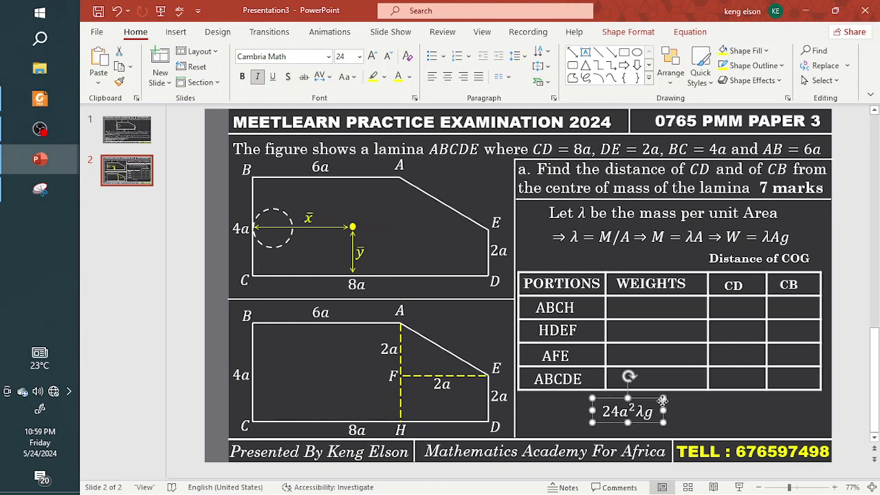
pyautogui.moveTo(644, 420)
pyautogui.mouseDown()
pyautogui.moveTo(683, 294)
pyautogui.moveTo(655, 424)
pyautogui.mouseUp()
pyautogui.hotkey('ctrl', 'v')
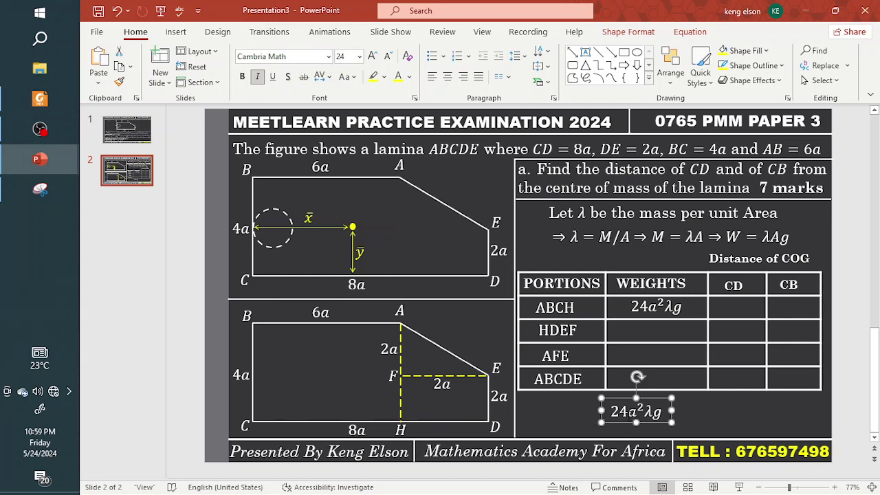
pyautogui.hotkey('ctrl', 'z')
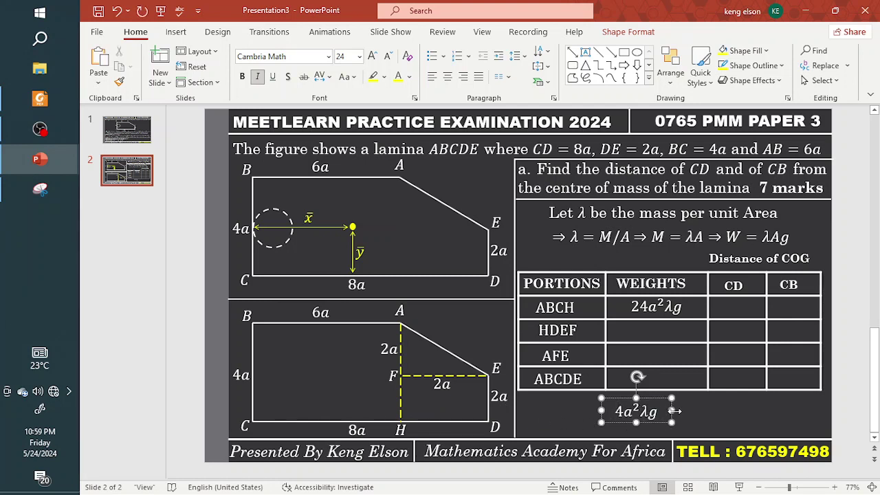
pyautogui.moveTo(648, 416); pyautogui.dragTo(670, 345)
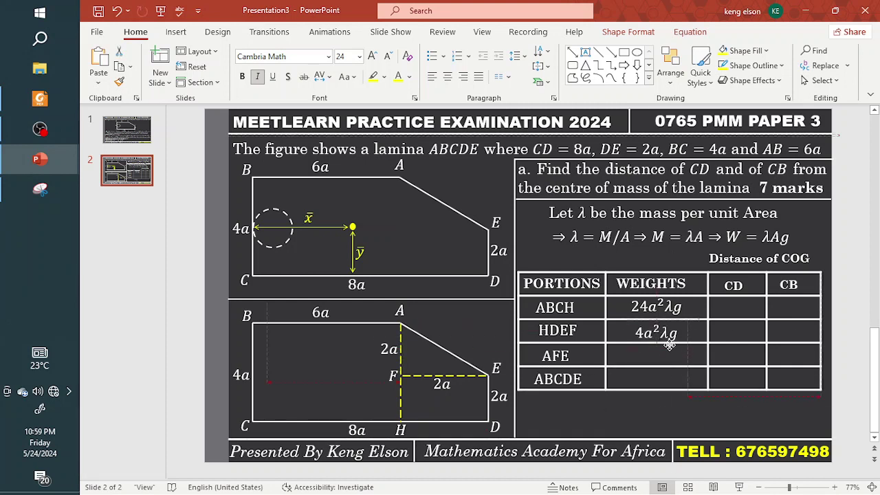
# - Enter 2a²λg as a new equation in the AFE weights cell
pyautogui.click(669, 344)
pyautogui.hotkey('ctrl', 'c')
pyautogui.hotkey('ctrl', 'v')
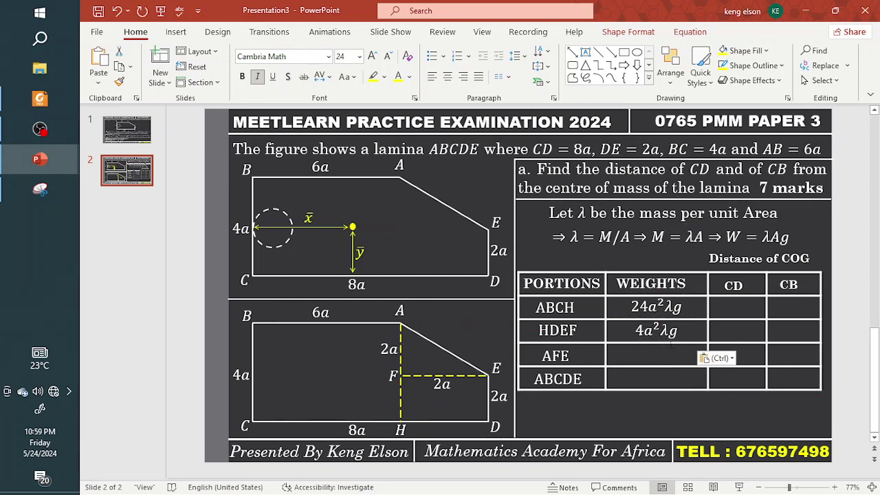
pyautogui.moveTo(679, 351); pyautogui.dragTo(633, 435)
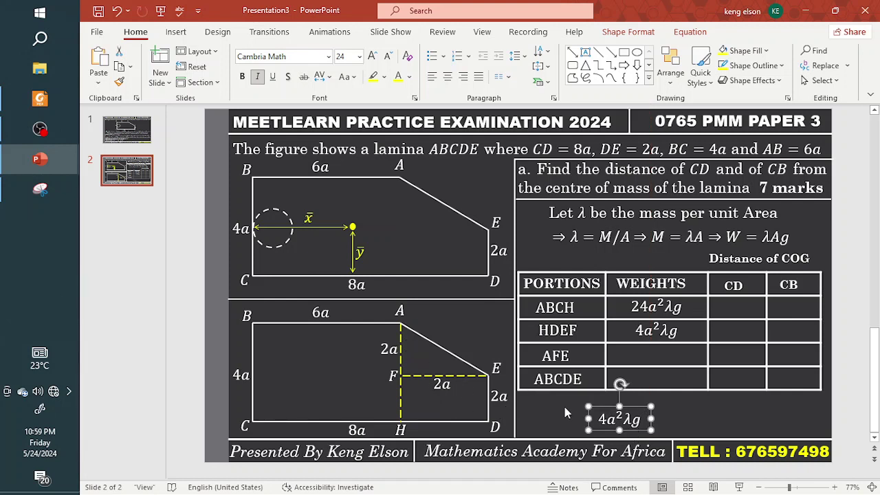
pyautogui.moveTo(599, 421); pyautogui.dragTo(645, 420)
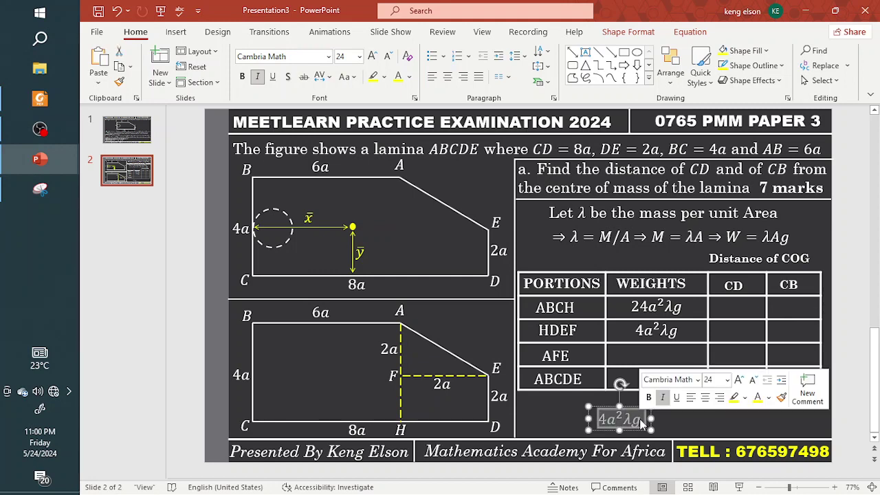
pyautogui.press('BackSpace')
pyautogui.hotkey('alt', '=')
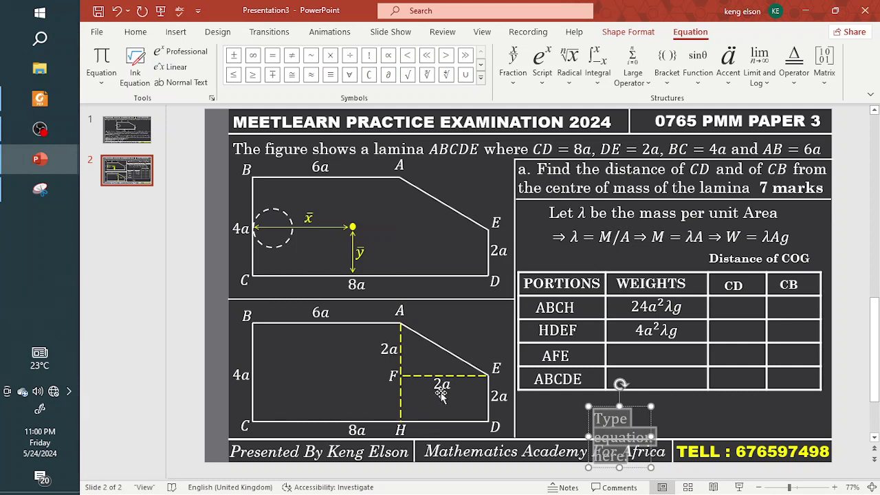
pyautogui.write('2')
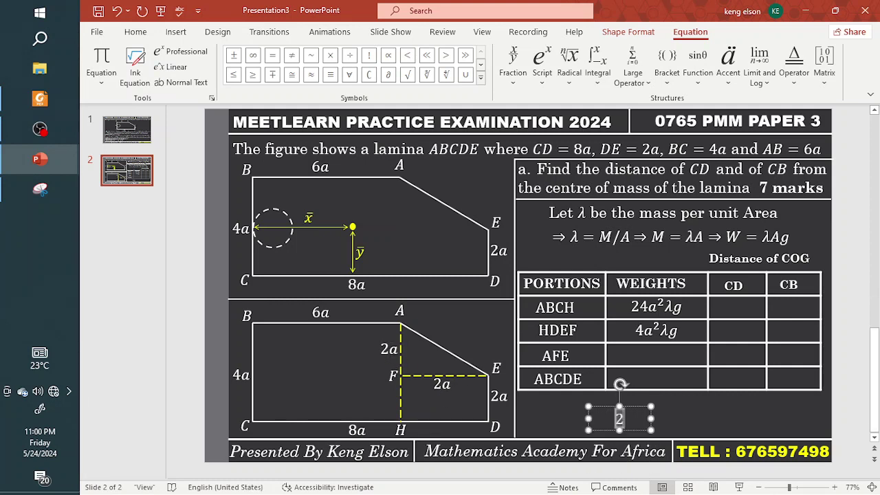
pyautogui.write('a^2\\lambda g')
pyautogui.moveTo(632, 430); pyautogui.dragTo(667, 365)
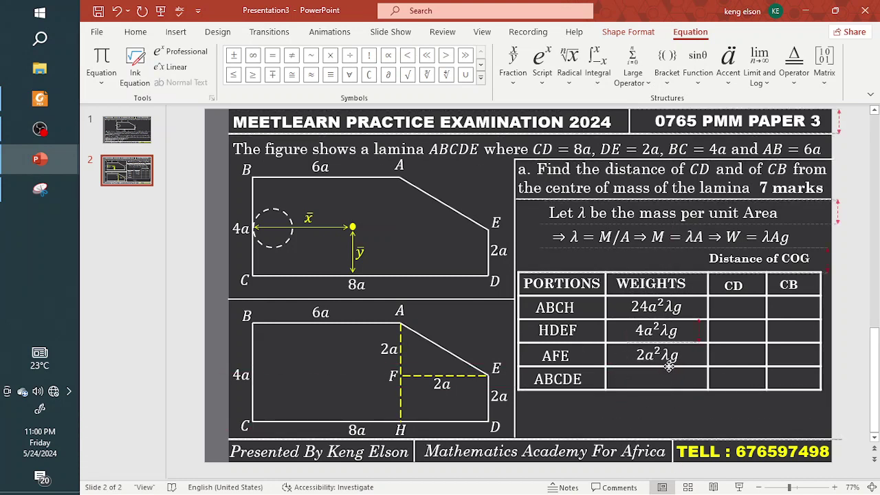
# - Copy the weight and edit it to 30a²λg in the ABCDE weights cell
pyautogui.hotkey('ctrl', 'v')
pyautogui.moveTo(666, 330); pyautogui.dragTo(651, 375)
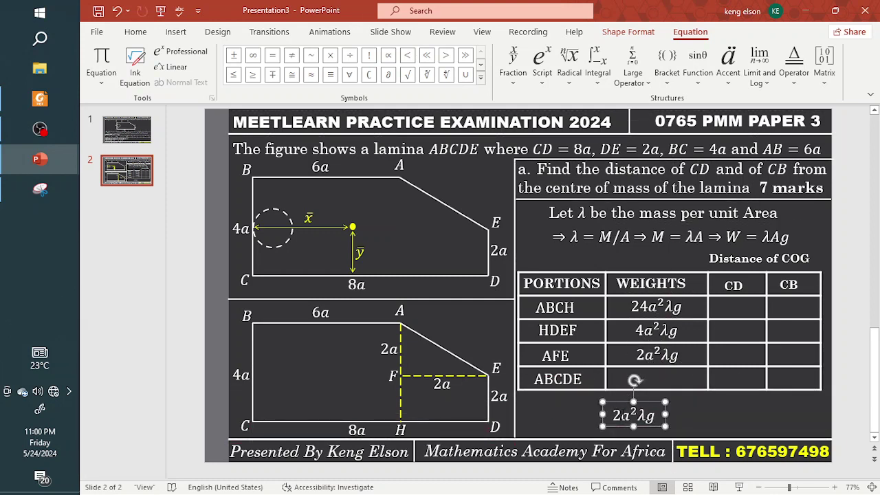
pyautogui.click(616, 416)
pyautogui.press('BackSpace')
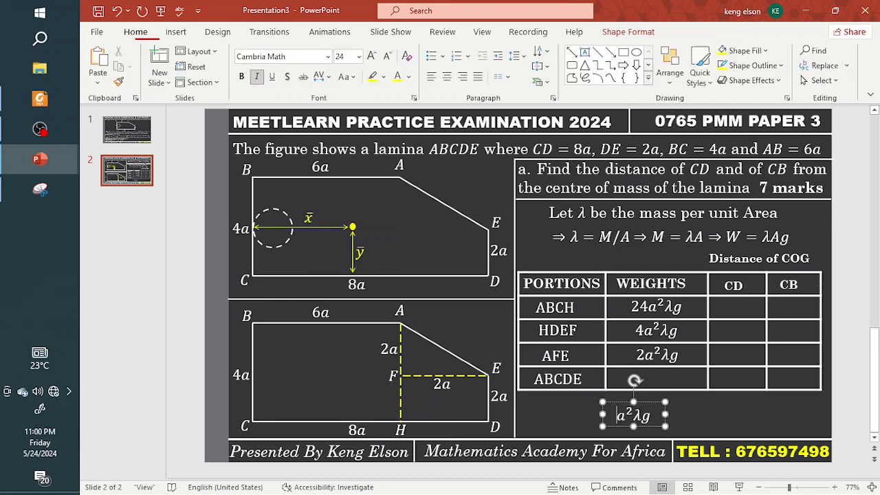
pyautogui.write('30')
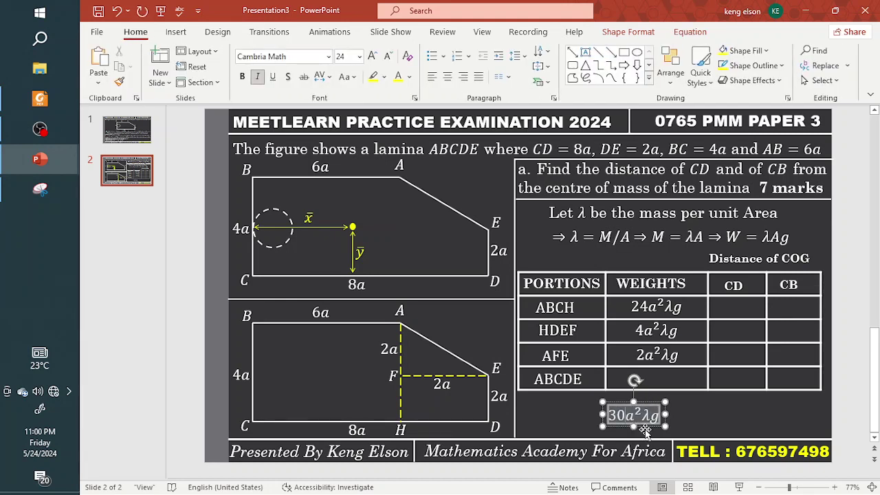
pyautogui.moveTo(649, 425); pyautogui.dragTo(676, 422)
# - Turn a copy of the 30a²λg weight into a blank equation box below the table
pyautogui.hotkey('ctrl', 'c')
pyautogui.hotkey('ctrl', 'v')
pyautogui.click(676, 422)
pyautogui.hotkey('ctrl', 'a')
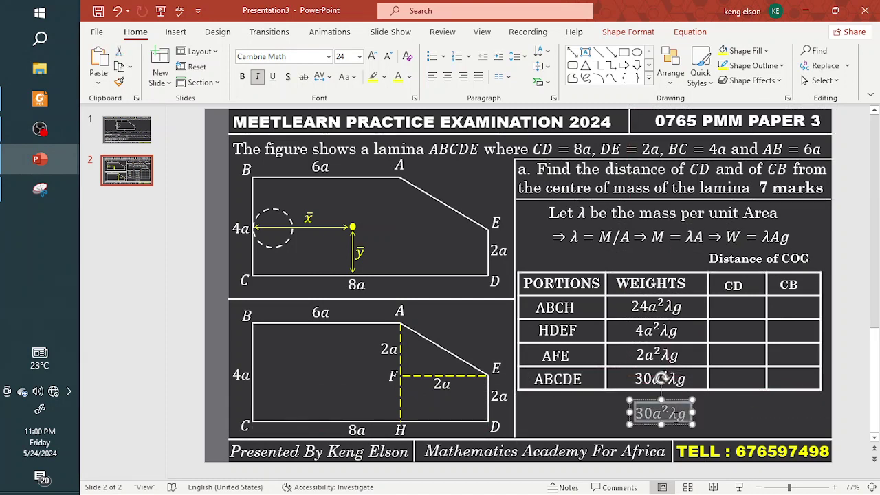
pyautogui.press('Delete')
pyautogui.hotkey('alt', '=')
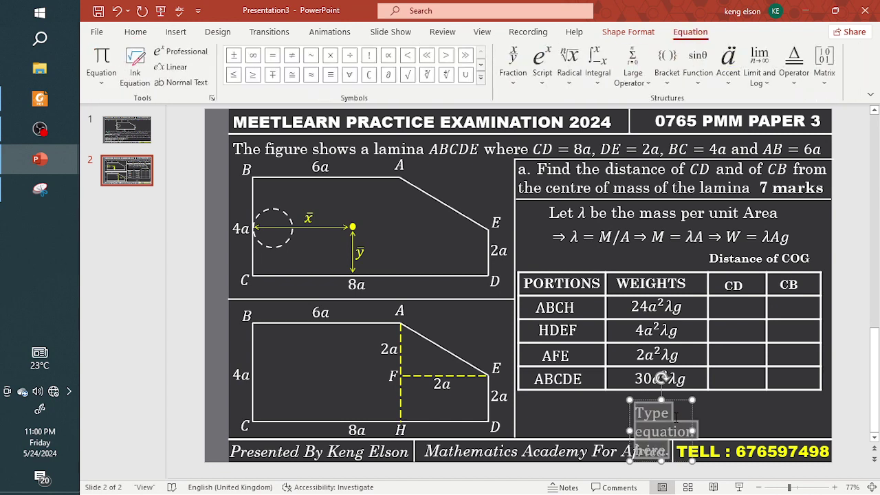
# - Put x̄ in the ABCDE row's CB cell and a ȳ copy in its CD cell
pyautogui.write('x\x08ar')
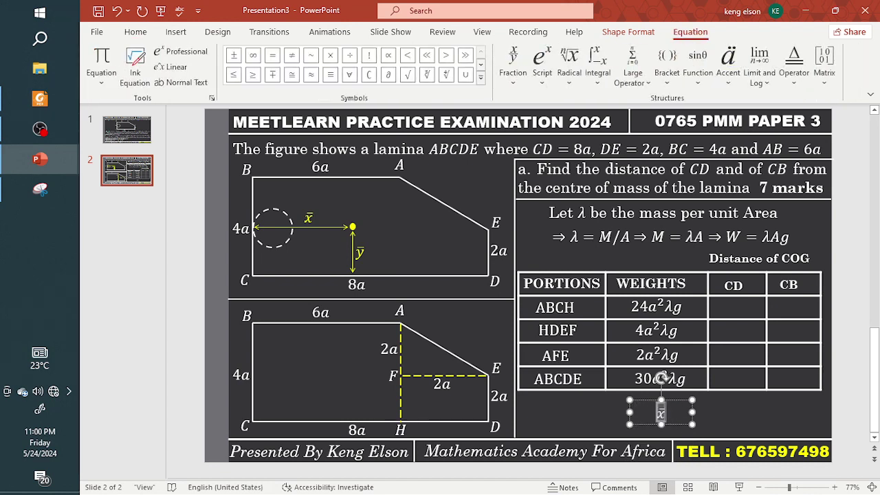
pyautogui.moveTo(681, 422); pyautogui.dragTo(813, 388)
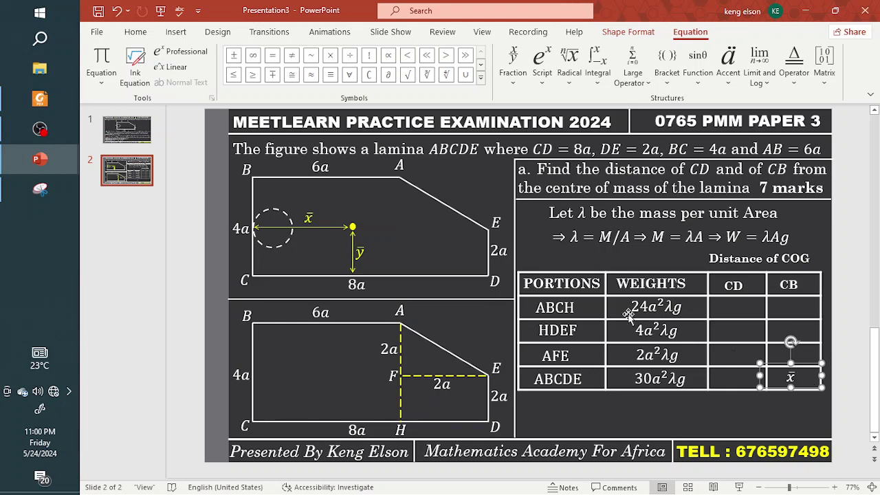
pyautogui.click(135, 31)
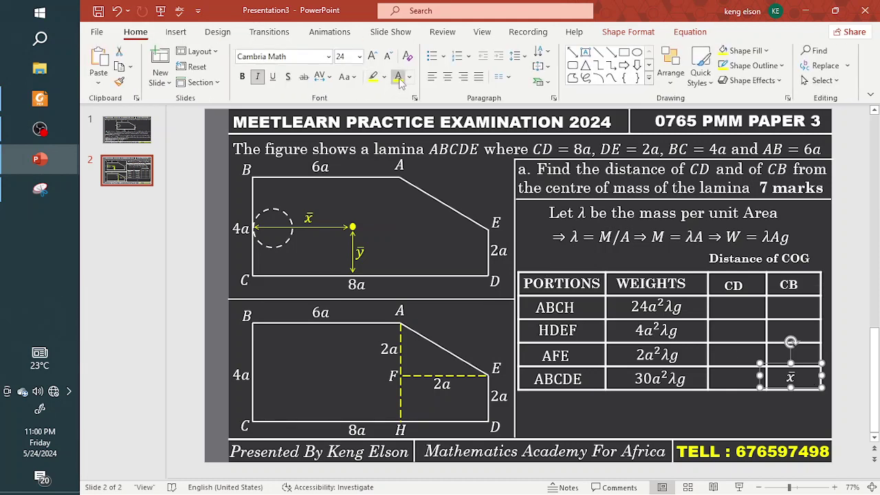
pyautogui.hotkey('ctrl', 'c')
pyautogui.hotkey('ctrl', 'v')
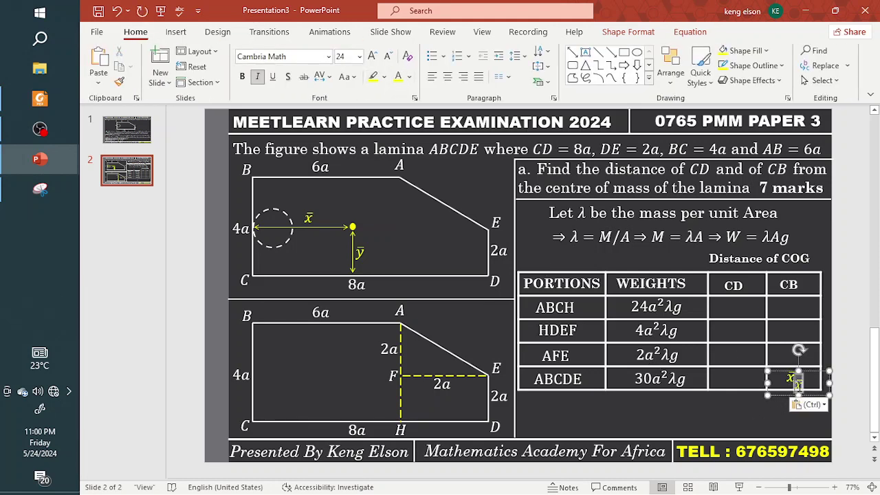
pyautogui.write('y')
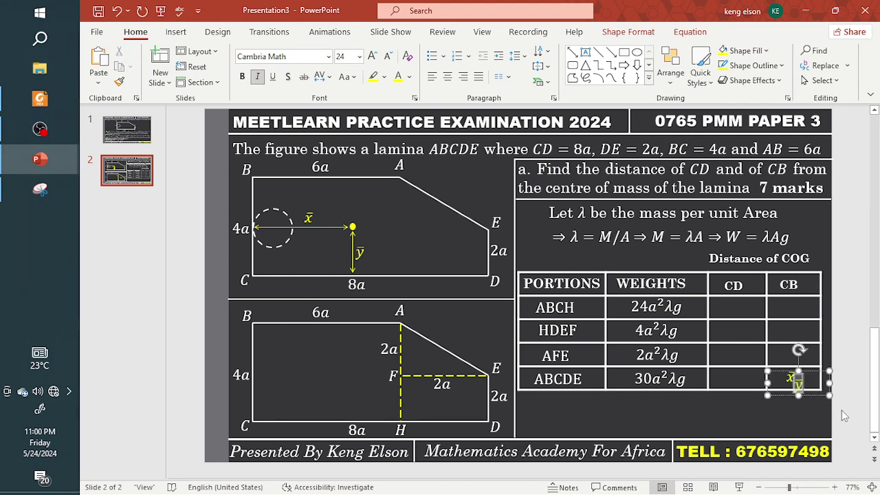
pyautogui.moveTo(796, 383); pyautogui.dragTo(692, 428)
pyautogui.hotkey('ctrl', 'v')
pyautogui.press('Delete')
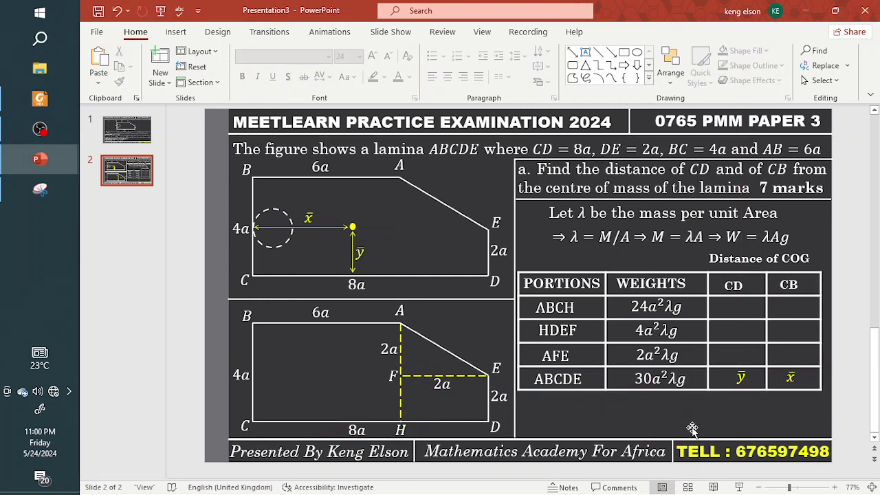
pyautogui.click(353, 228)
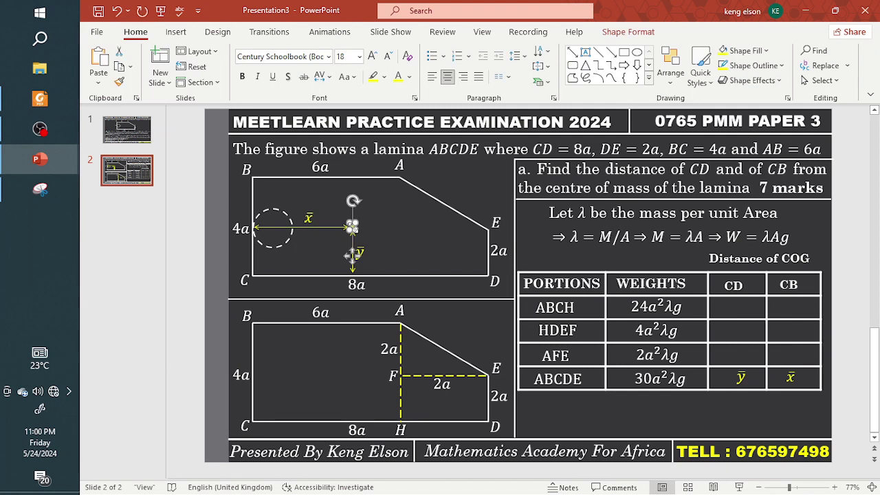
pyautogui.hotkey('ctrl', 'v')
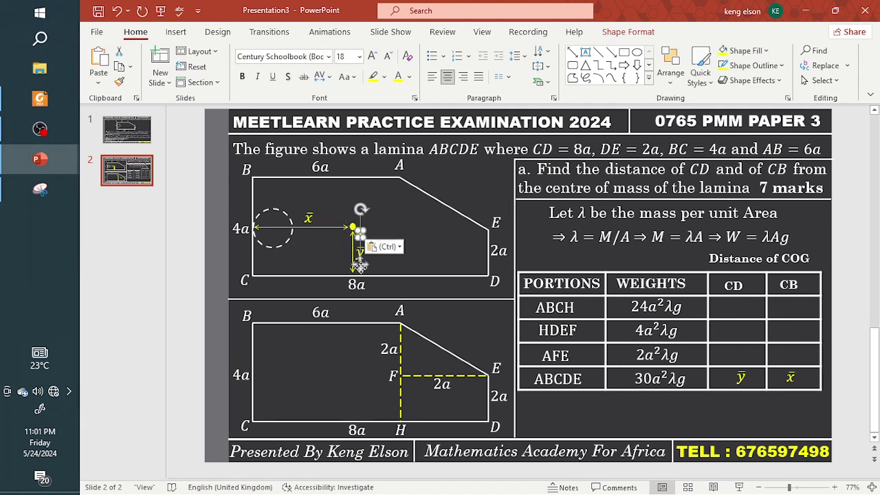
pyautogui.moveTo(328, 391); pyautogui.dragTo(426, 392)
pyautogui.hotkey('ctrl', 'v')
pyautogui.hotkey('ctrl', 'v')
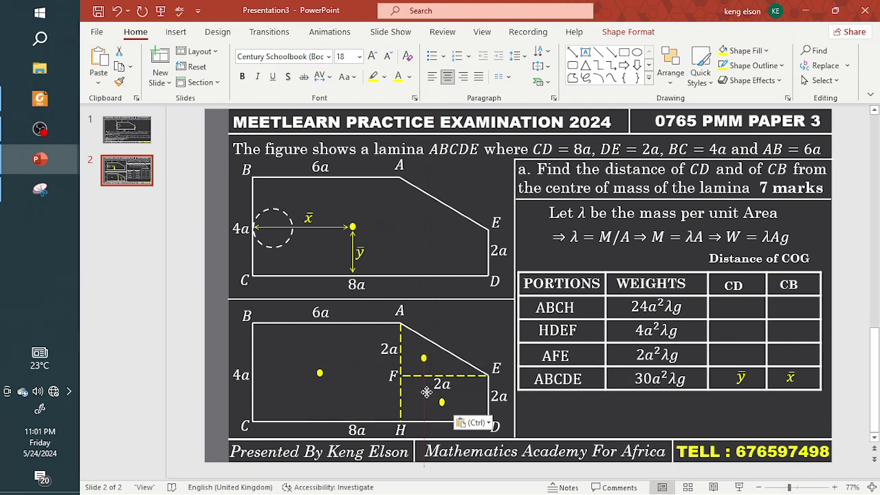
pyautogui.click(330, 395)
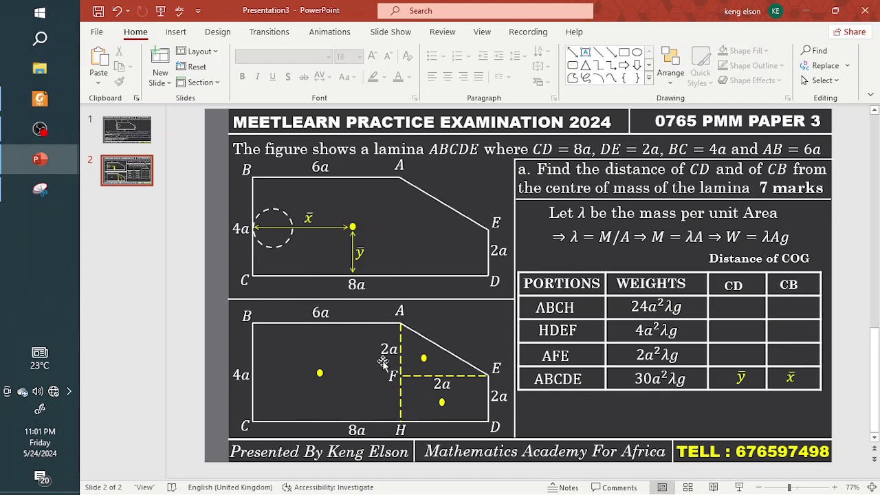
pyautogui.click(321, 374)
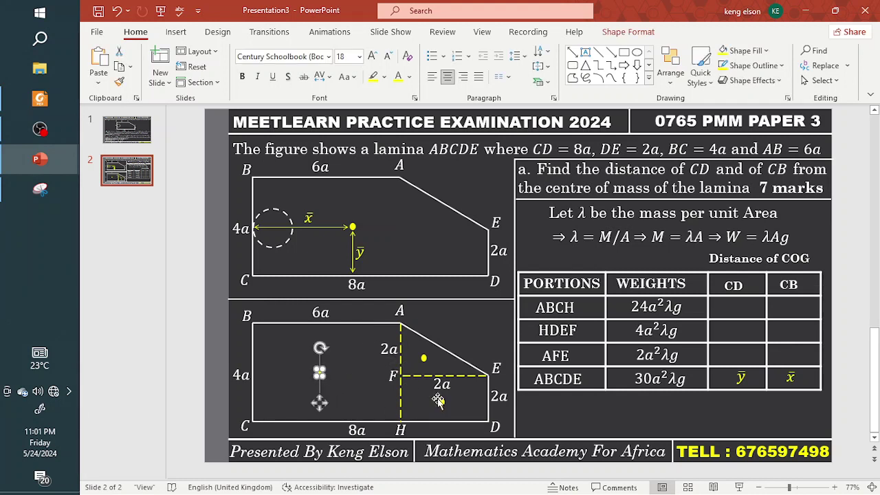
pyautogui.click(638, 421)
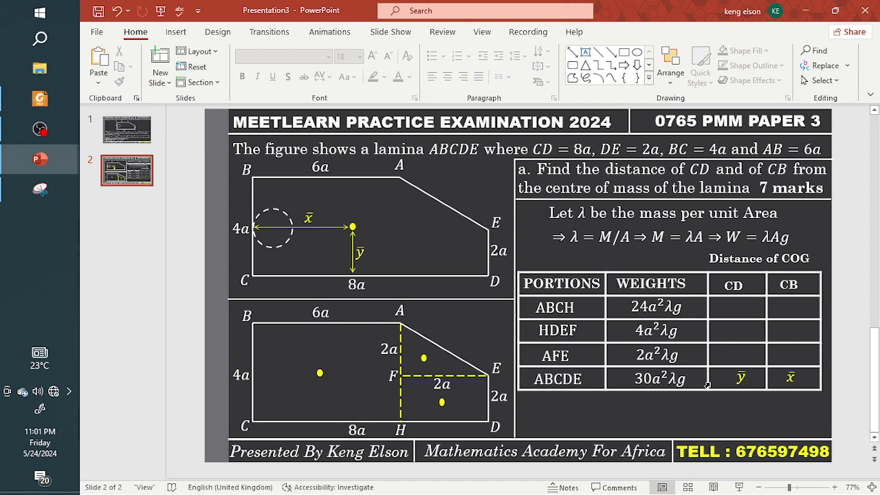
pyautogui.click(693, 379)
# - Fill the ABCH row's distances with 3a under CB and 2a under CD
pyautogui.click(688, 377)
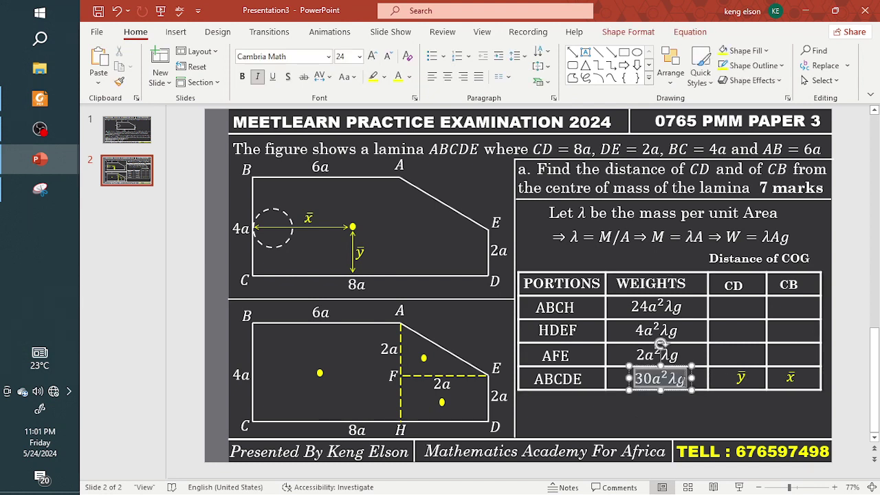
pyautogui.hotkey('ctrl', 'c')
pyautogui.hotkey('ctrl', 'v')
pyautogui.moveTo(691, 386); pyautogui.dragTo(666, 424)
pyautogui.doubleClick(658, 415)
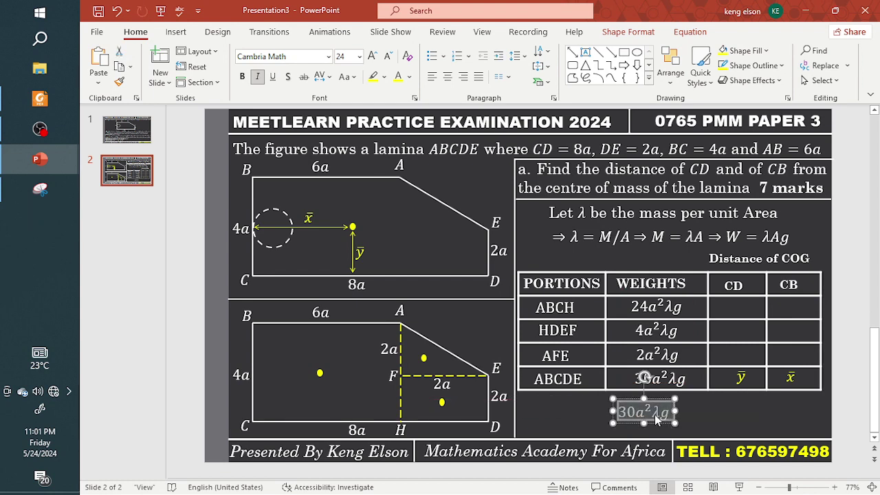
pyautogui.press('BackSpace')
pyautogui.hotkey('alt', '=')
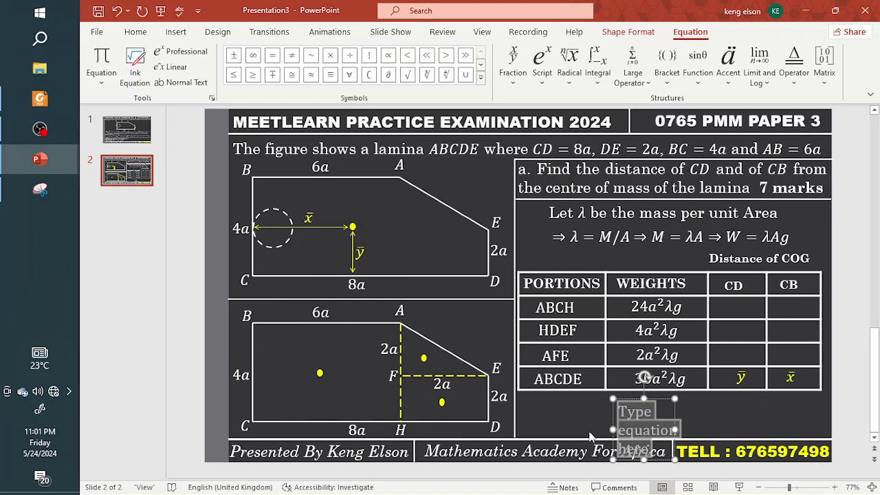
pyautogui.write('3a')
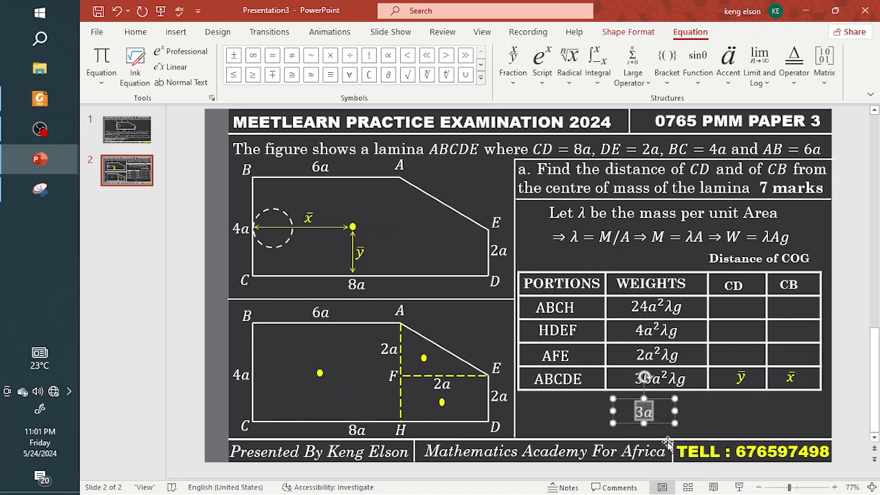
pyautogui.moveTo(661, 420); pyautogui.dragTo(810, 318)
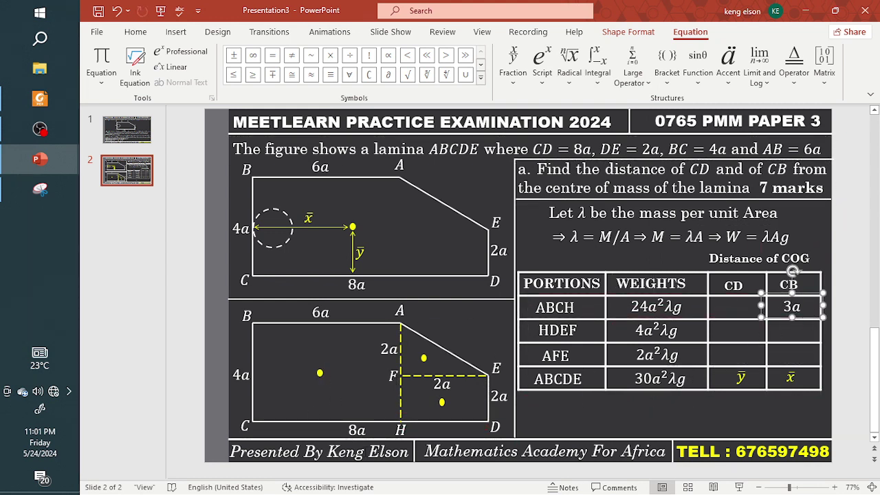
pyautogui.hotkey('ctrl', 'v')
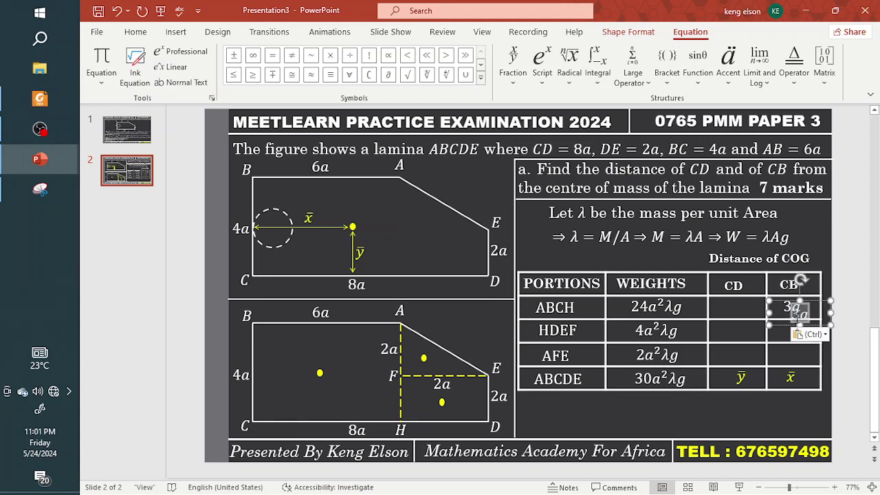
pyautogui.moveTo(819, 326); pyautogui.dragTo(623, 424)
# - Enter the HDEF row's distances: a under CD and 7a under CB
pyautogui.hotkey('ctrl', 'c')
pyautogui.hotkey('ctrl', 'v')
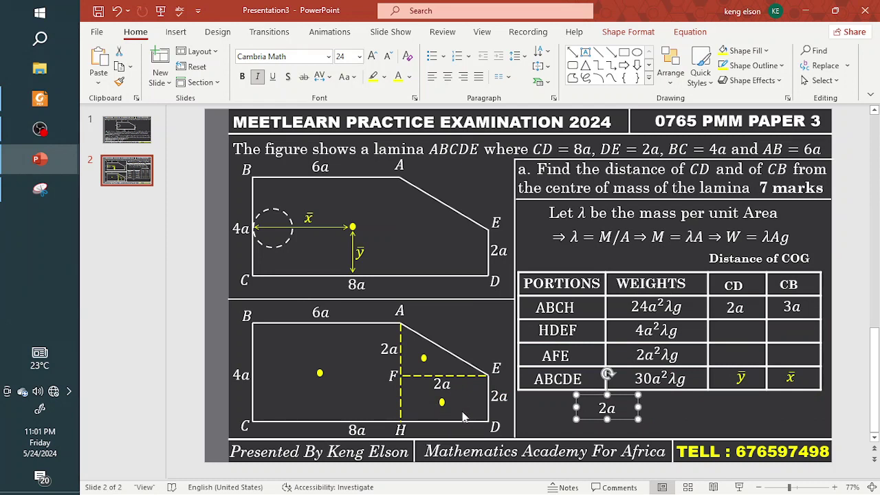
pyautogui.click(604, 409)
pyautogui.press('BackSpace')
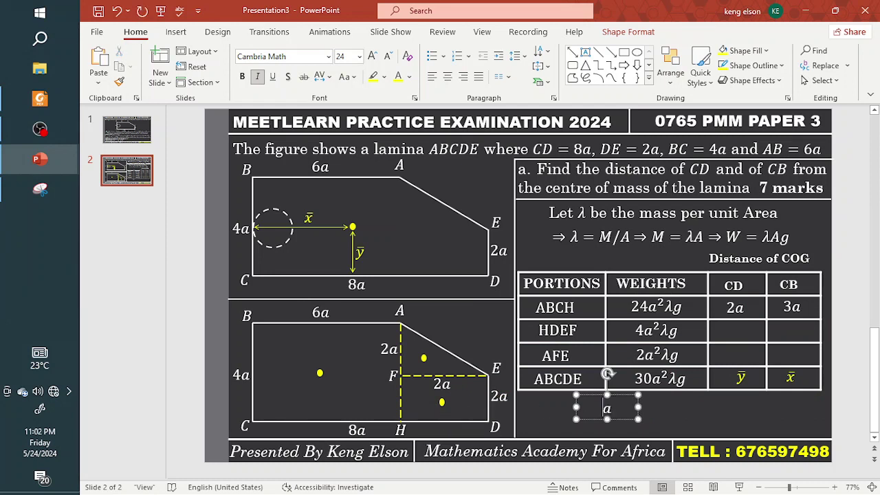
pyautogui.moveTo(615, 421); pyautogui.dragTo(745, 343)
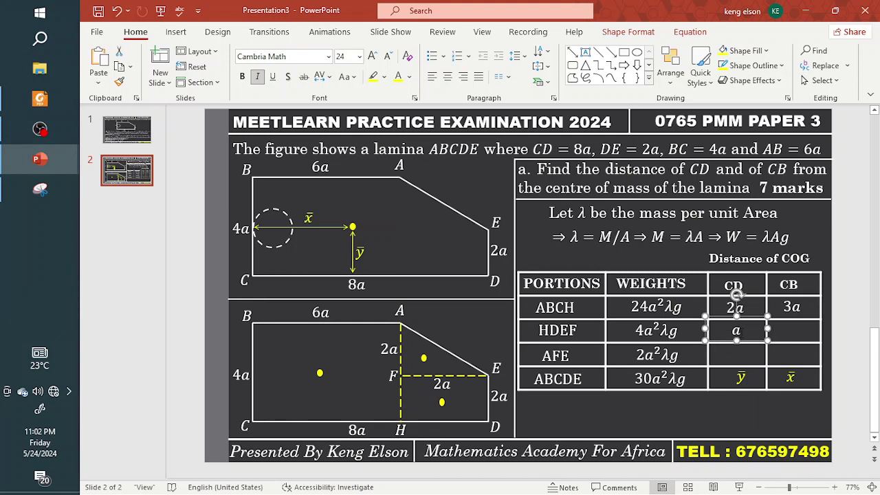
pyautogui.doubleClick(736, 331)
pyautogui.click(695, 420)
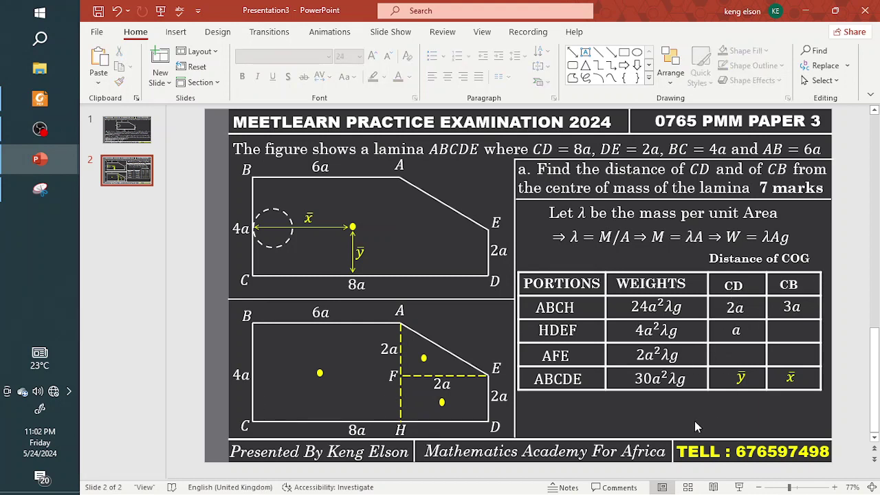
pyautogui.hotkey('ctrl', 'v')
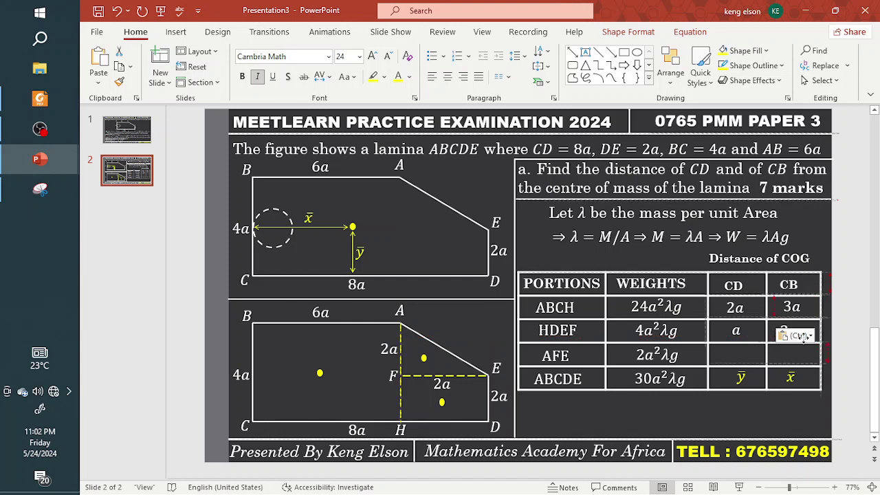
pyautogui.moveTo(784, 335); pyautogui.dragTo(807, 339)
pyautogui.press('BackSpace')
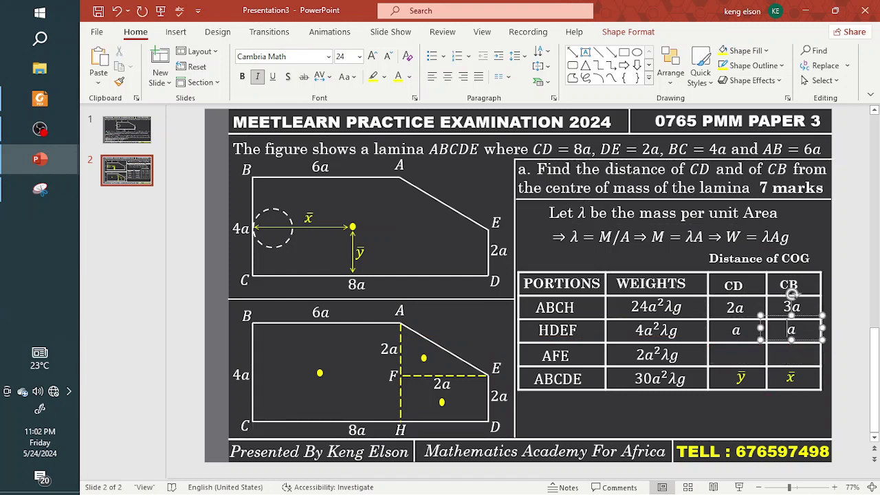
pyautogui.write('7')
# - Create an 8a/3 value box and place it as AFE's CD distance
pyautogui.hotkey('ctrl', 'c')
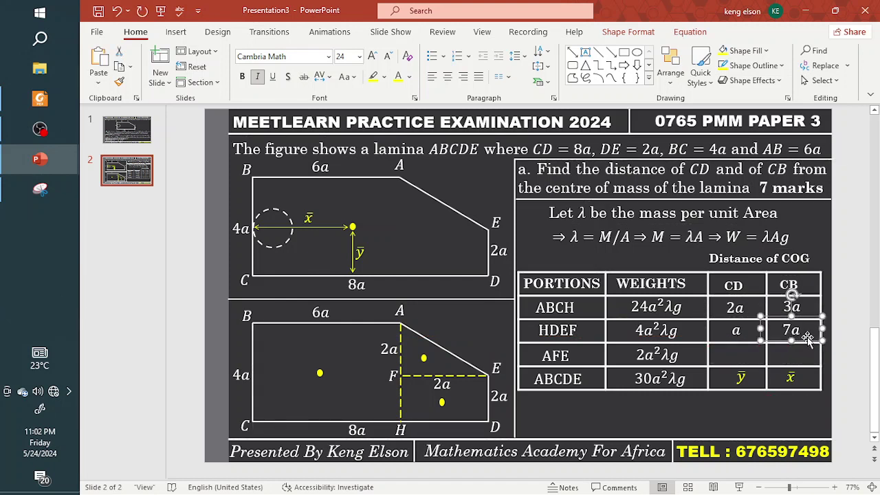
pyautogui.hotkey('ctrl', 'v')
pyautogui.moveTo(814, 349); pyautogui.dragTo(644, 424)
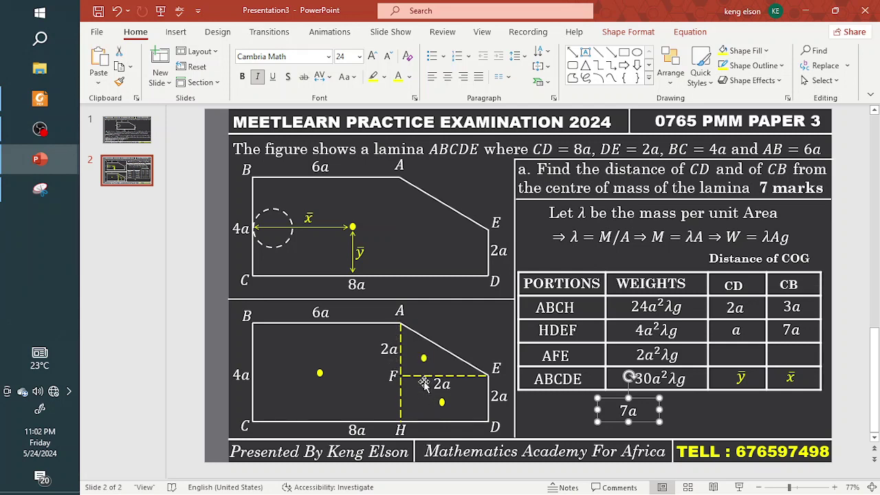
pyautogui.hotkey('ctrl', 'z')
pyautogui.hotkey('ctrl', 'z')
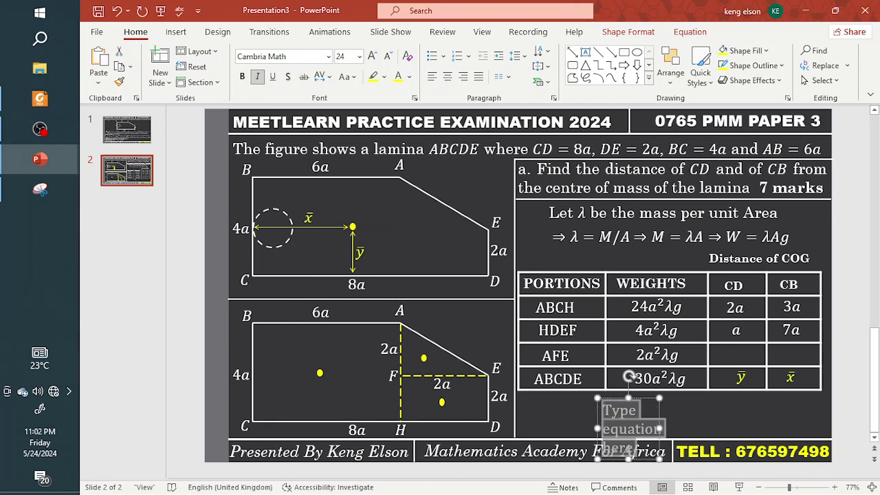
pyautogui.write('2a/3')
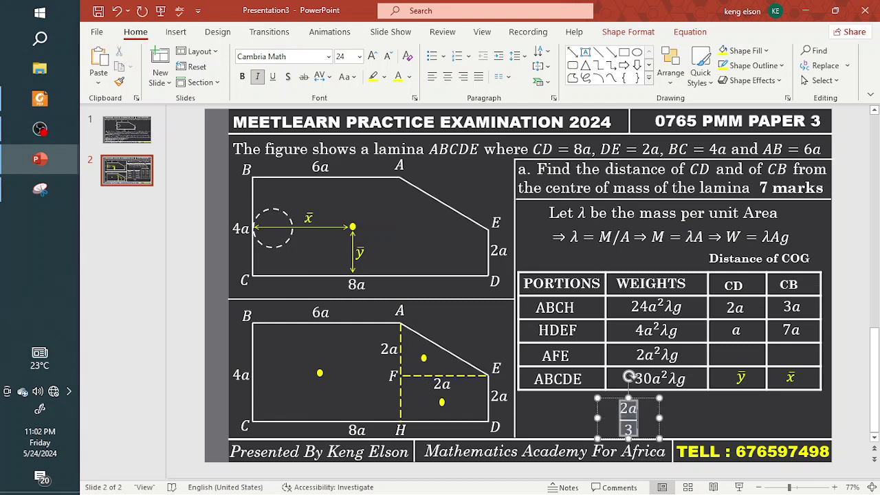
pyautogui.write('+2a')
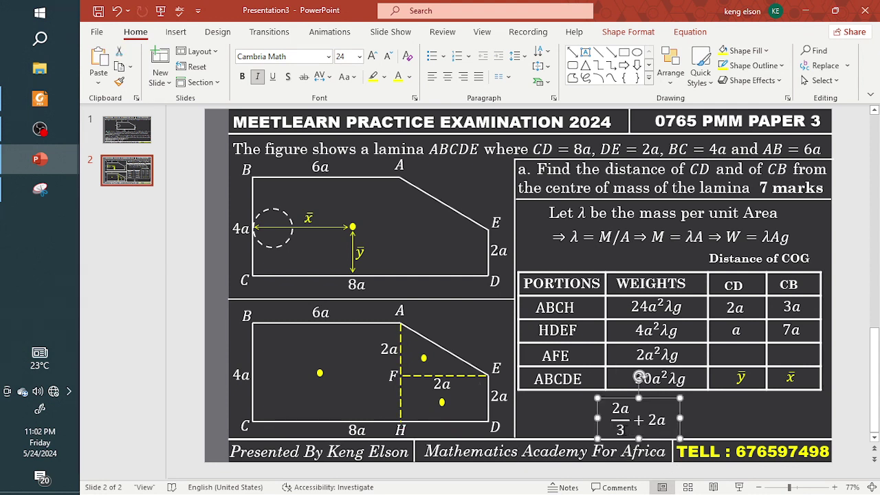
pyautogui.moveTo(624, 425); pyautogui.dragTo(612, 412)
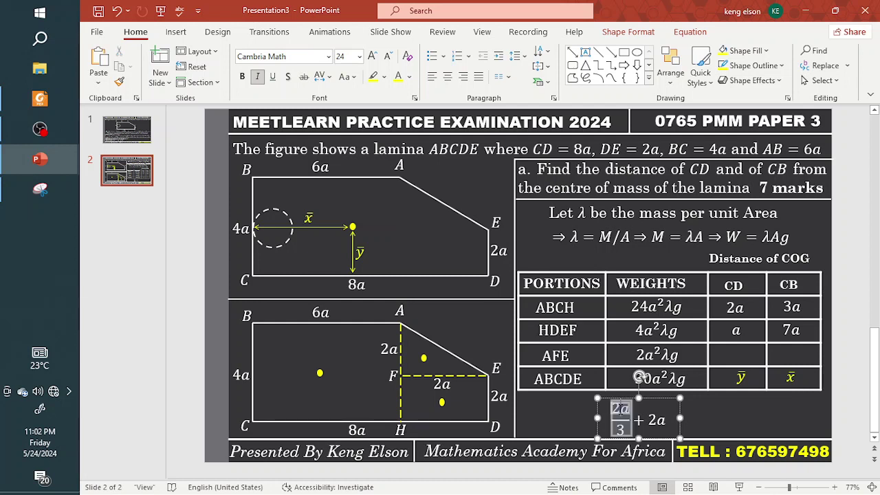
pyautogui.write('8a')
pyautogui.press('BackSpace')
pyautogui.press('BackSpace')
pyautogui.press('BackSpace')
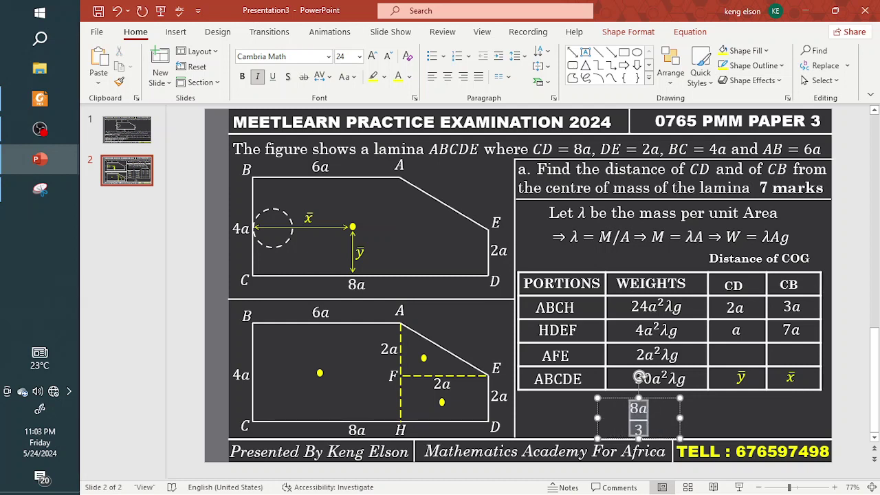
pyautogui.moveTo(661, 421); pyautogui.dragTo(698, 436)
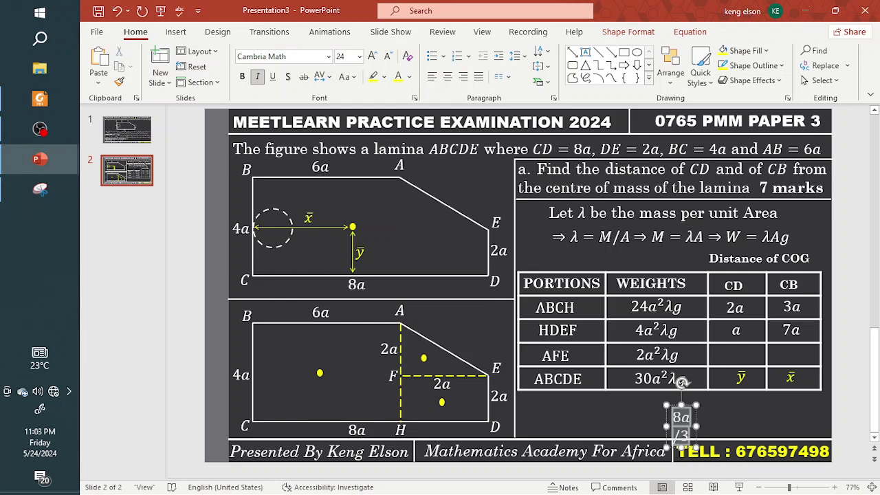
pyautogui.moveTo(696, 427)
pyautogui.mouseDown()
pyautogui.moveTo(716, 426)
pyautogui.moveTo(742, 369)
pyautogui.moveTo(452, 401)
pyautogui.moveTo(436, 386)
pyautogui.moveTo(424, 425)
pyautogui.moveTo(766, 354)
pyautogui.moveTo(699, 423)
pyautogui.mouseUp()
pyautogui.hotkey('ctrl', 'c')
pyautogui.hotkey('ctrl', 'v')
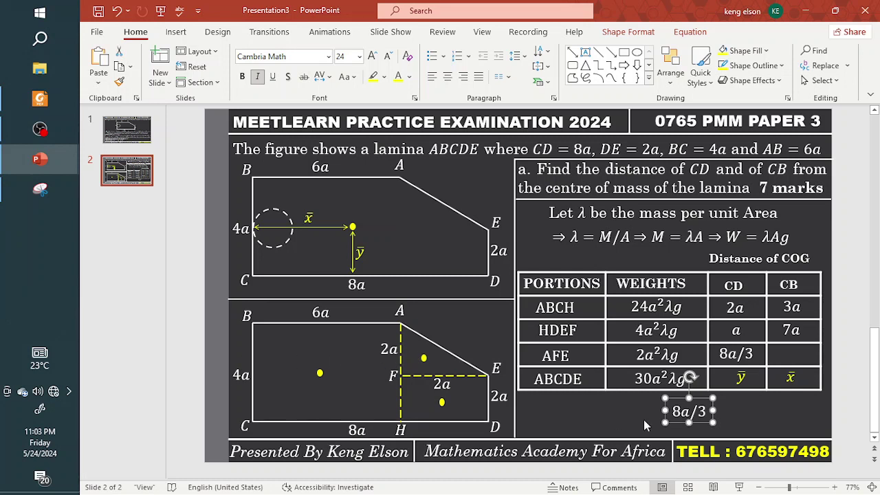
# - Turn a copied value into 20a/3 and put it in AFE's CB cell
pyautogui.hotkey('ctrl', 'a')
pyautogui.hotkey('ctrl', 'z')
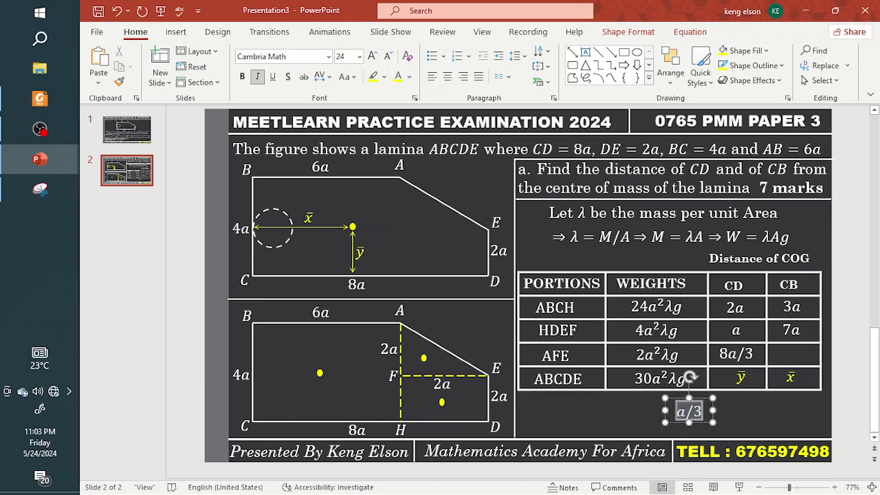
pyautogui.hotkey('ctrl', 'z')
pyautogui.hotkey('ctrl', 'z')
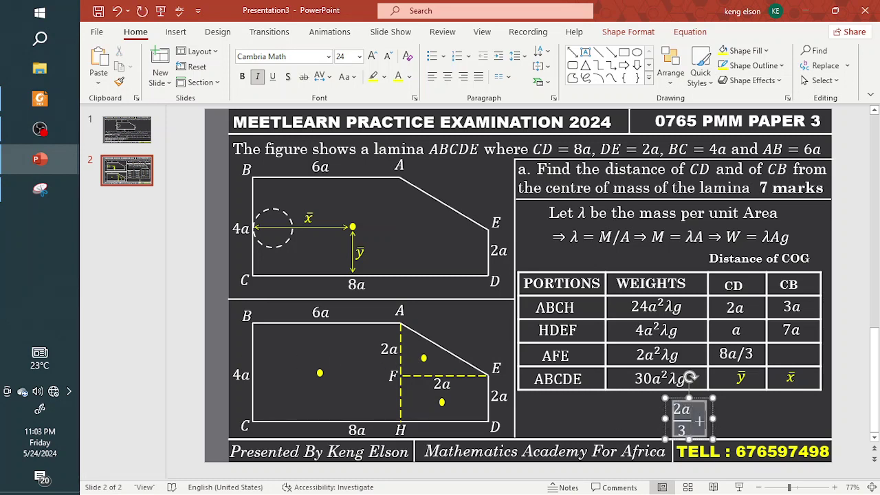
pyautogui.press('Right')
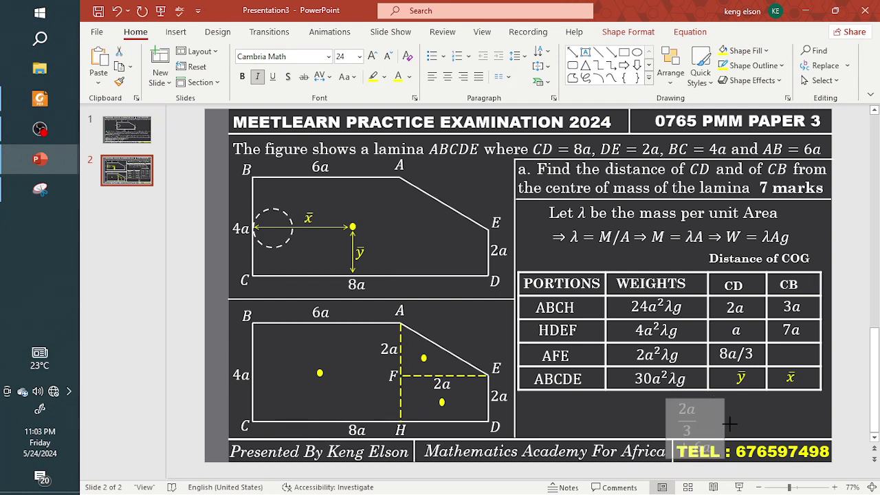
pyautogui.write('+6a')
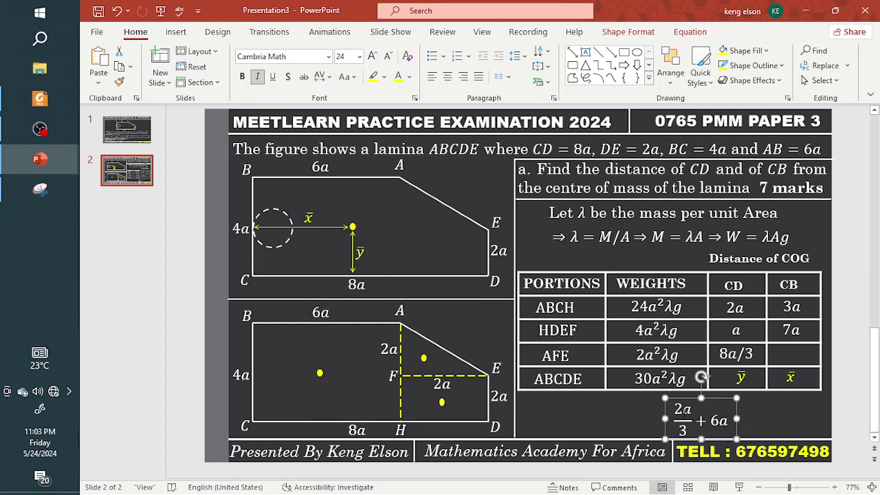
pyautogui.hotkey('ctrl', 'z')
pyautogui.hotkey('ctrl', 'z')
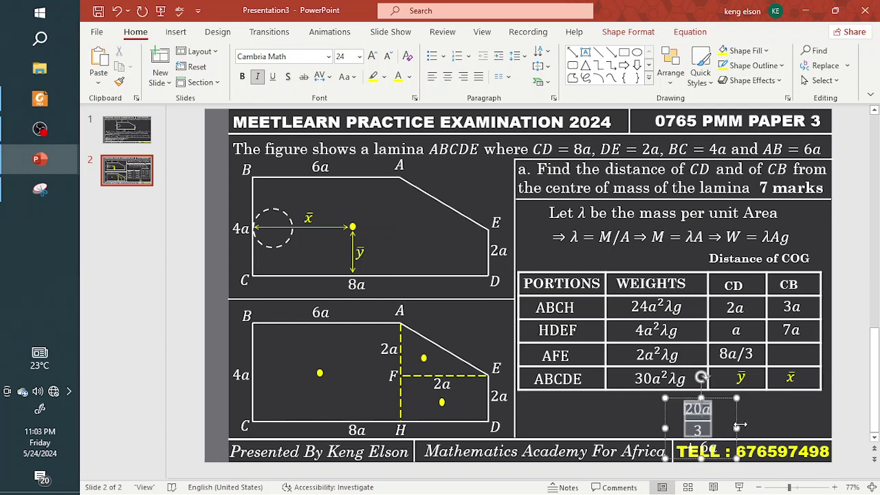
pyautogui.press('Right')
pyautogui.write('+6a')
pyautogui.press('BackSpace')
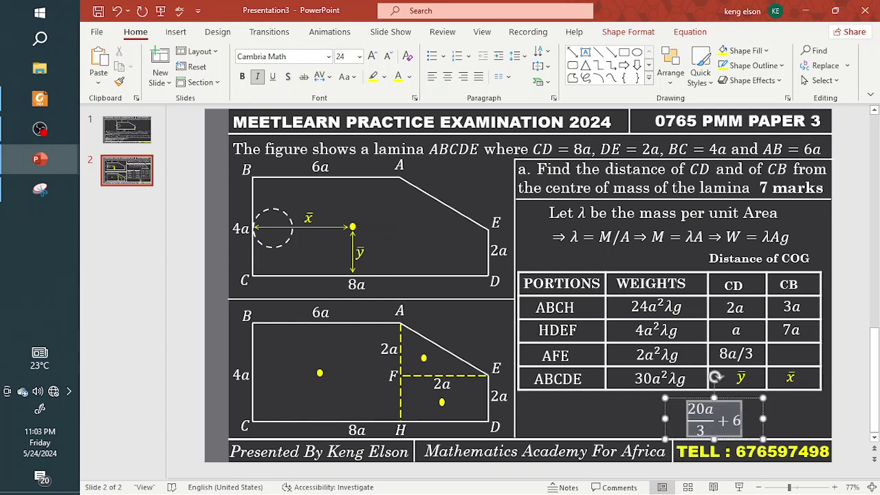
pyautogui.press('BackSpace')
pyautogui.press('BackSpace')
pyautogui.press('BackSpace')
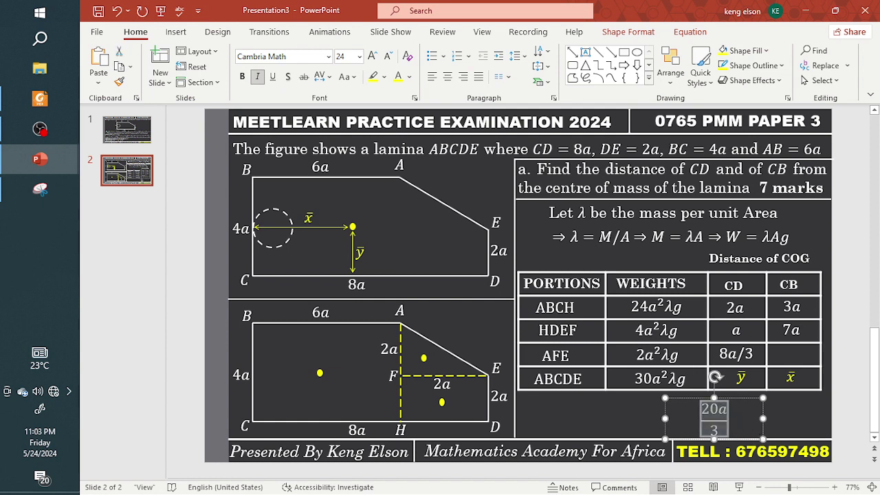
pyautogui.write('20a/3')
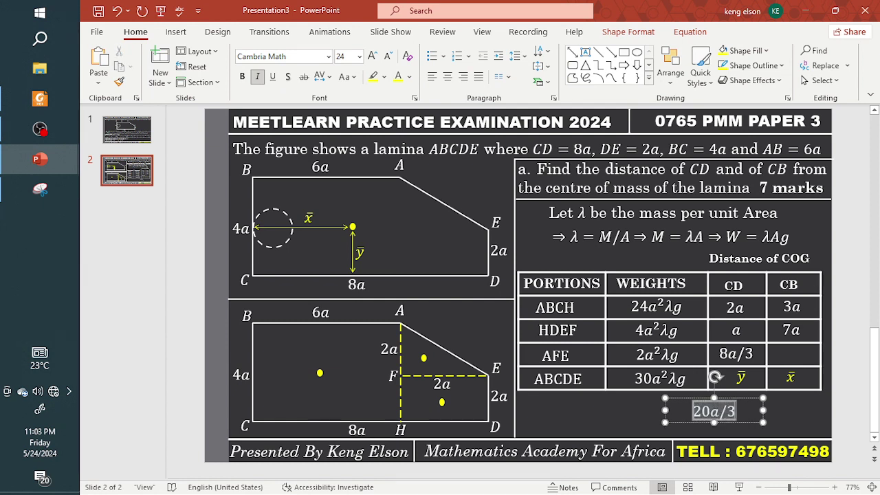
pyautogui.moveTo(764, 411); pyautogui.dragTo(810, 366)
pyautogui.click(741, 417)
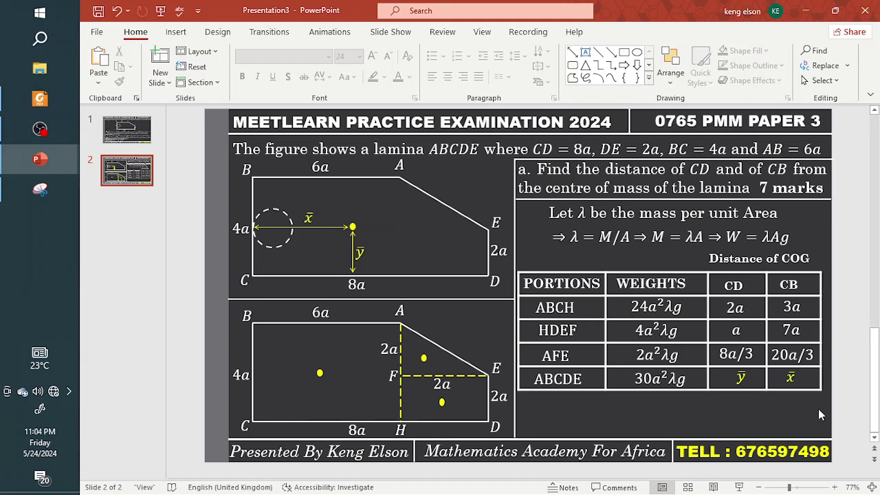
# - Select the Distance of COG table with its labels and nudge it right
pyautogui.moveTo(845, 413); pyautogui.dragTo(514, 250)
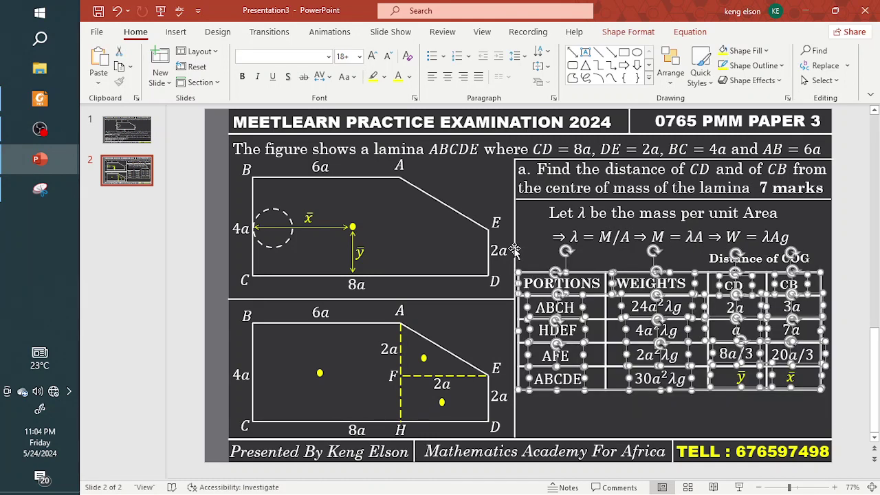
pyautogui.moveTo(713, 258); pyautogui.dragTo(719, 258)
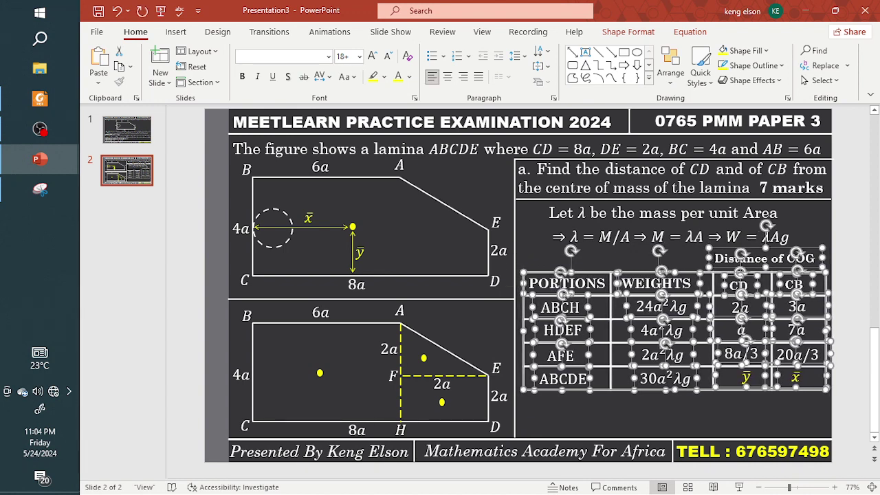
pyautogui.click(665, 420)
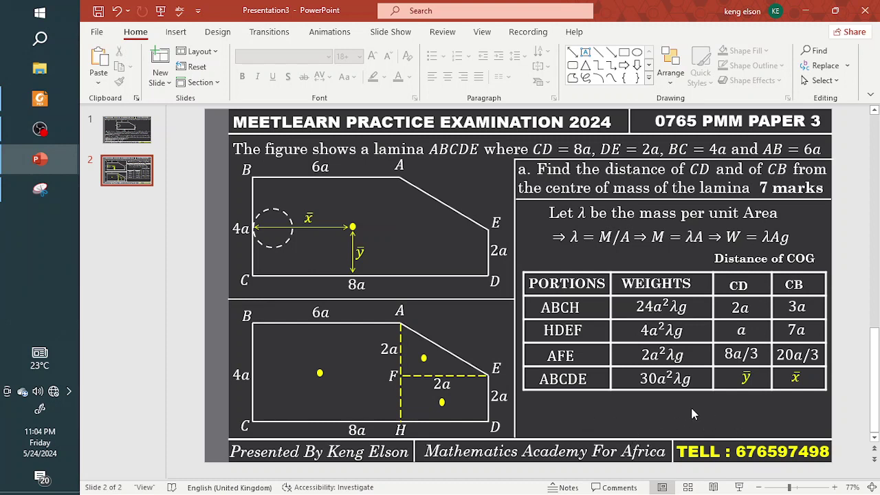
# - Duplicate slide 2 as slide 3 and delete its mass-per-unit-area λ lines
pyautogui.click(136, 179)
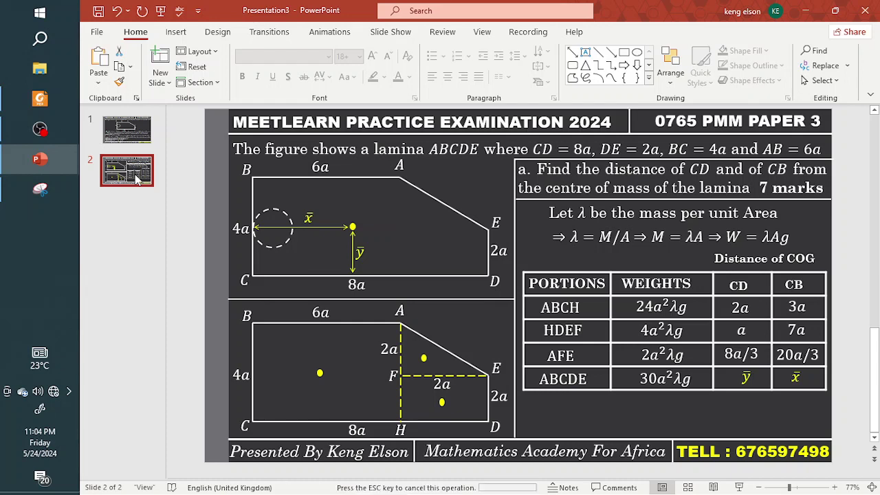
pyautogui.click(485, 289)
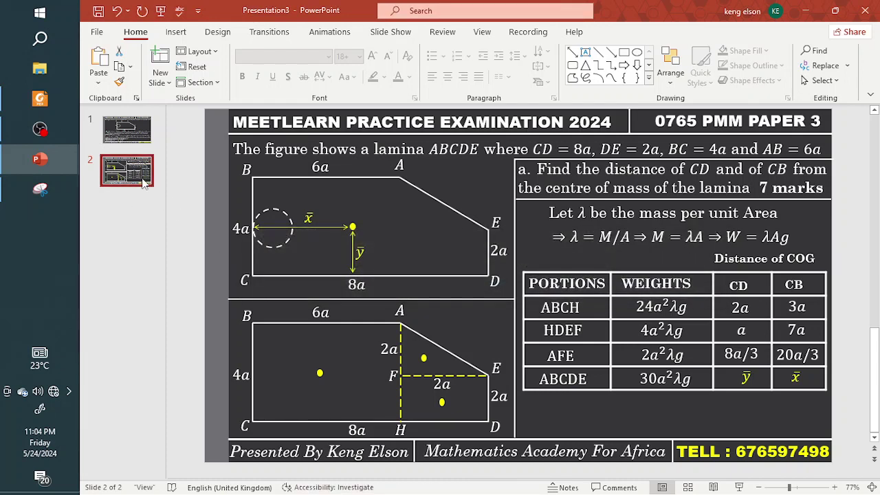
pyautogui.hotkey('ctrl', 'v')
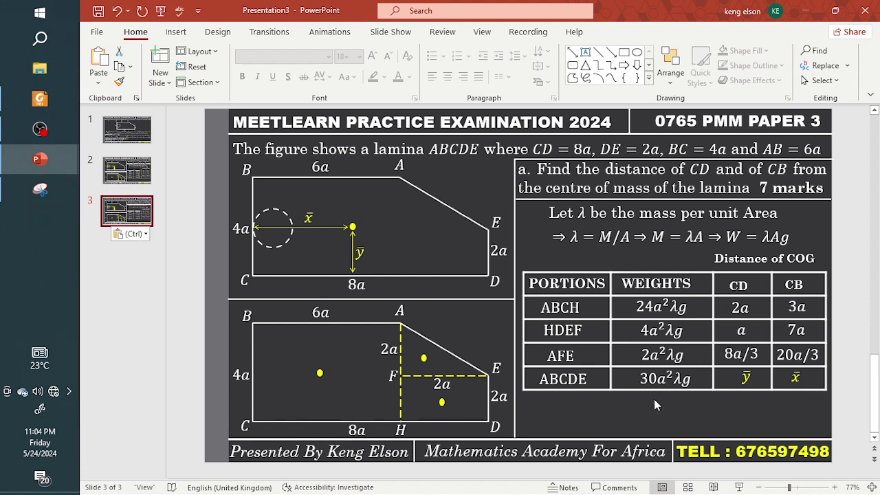
pyautogui.click(784, 214)
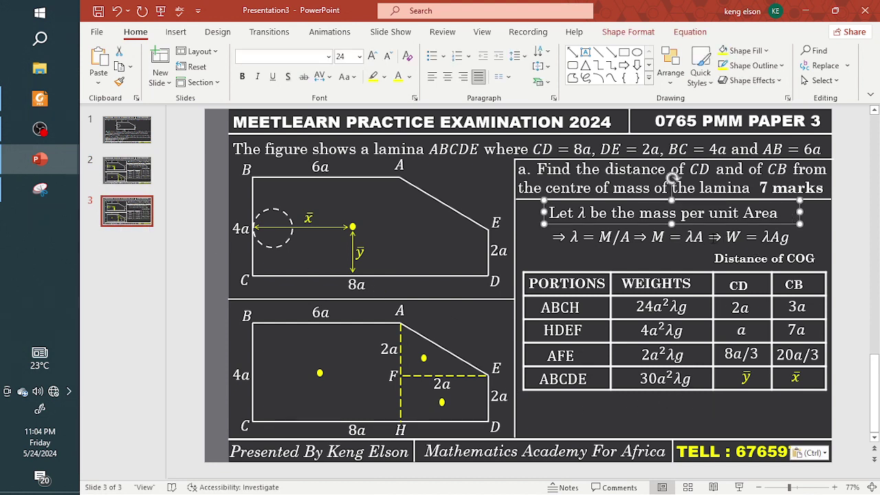
pyautogui.keyDown('shift'); pyautogui.click(659, 238); pyautogui.keyUp('shift')
pyautogui.keyDown('shift'); pyautogui.click(593, 236); pyautogui.keyUp('shift')
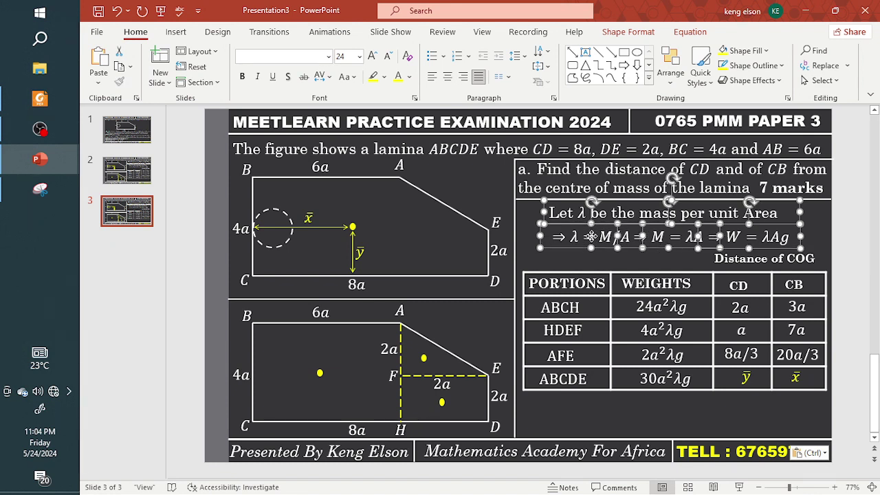
pyautogui.press('Delete')
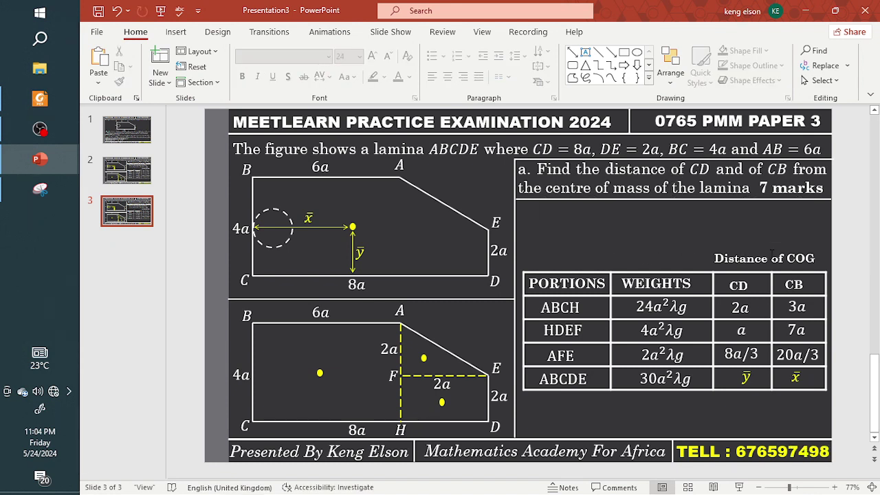
# - Move the whole COG table up into the freed space beneath the question
pyautogui.moveTo(856, 412); pyautogui.dragTo(516, 250)
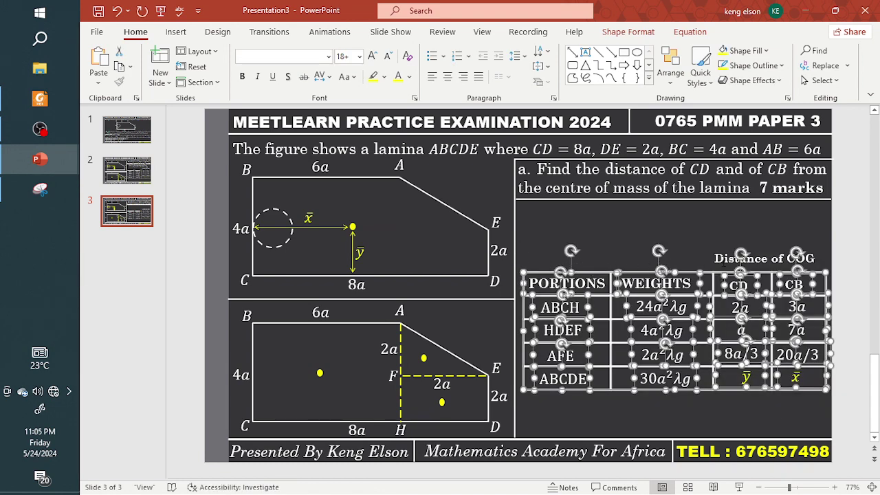
pyautogui.moveTo(722, 268); pyautogui.dragTo(721, 219)
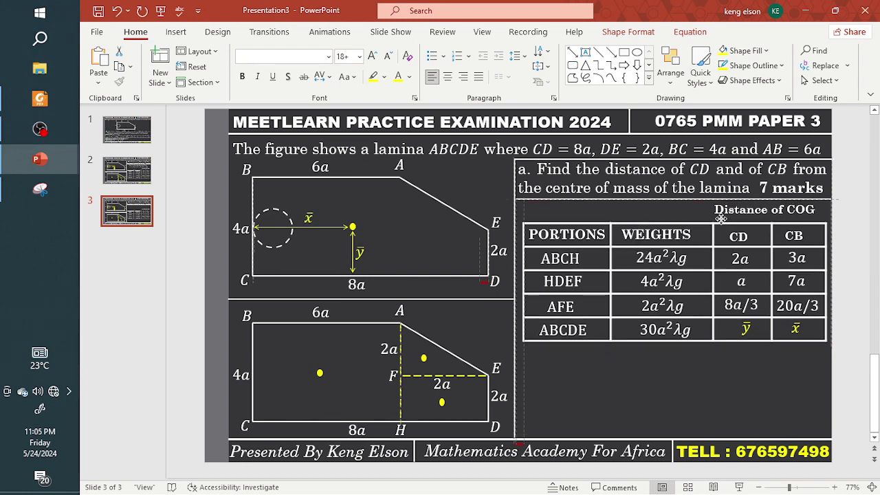
pyautogui.click(663, 389)
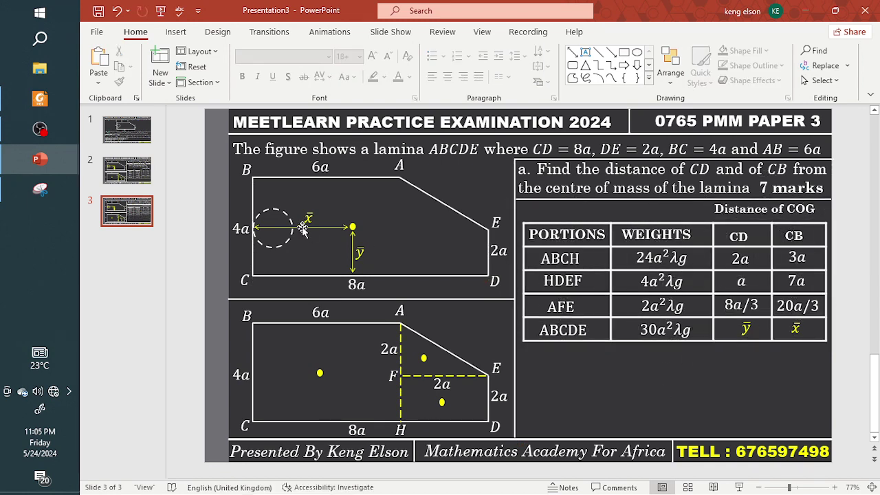
# - Add a 20 pt 'Take moment about CD :' heading below the table, with CD as an equation
pyautogui.click(820, 211)
pyautogui.hotkey('ctrl', 'c')
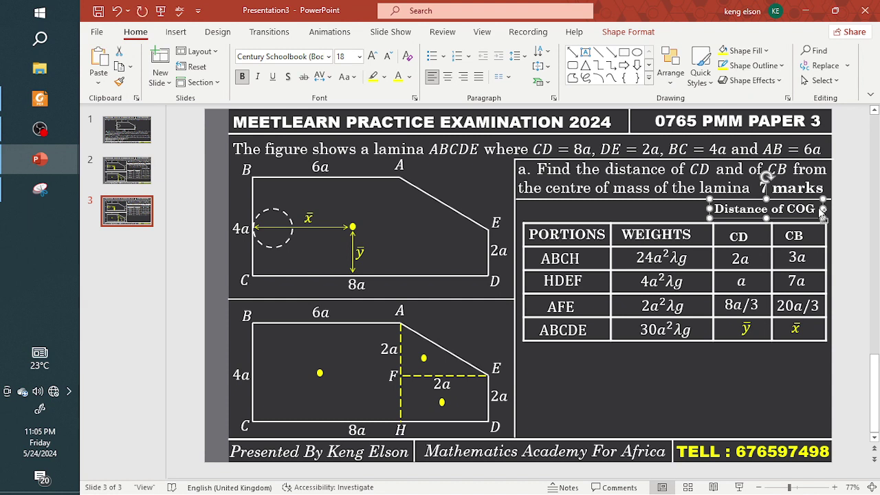
pyautogui.hotkey('ctrl', 'v')
pyautogui.moveTo(791, 218); pyautogui.dragTo(704, 387)
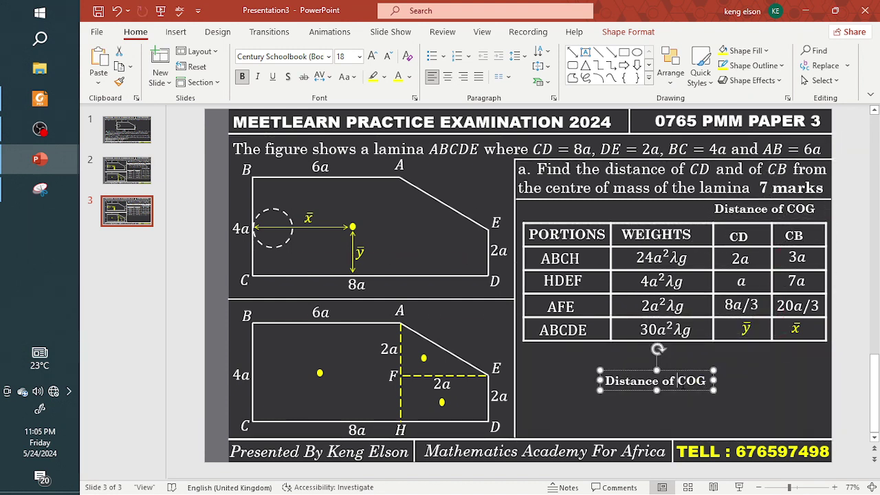
pyautogui.tripleClick(682, 383)
pyautogui.press('BackSpace')
pyautogui.write('take')
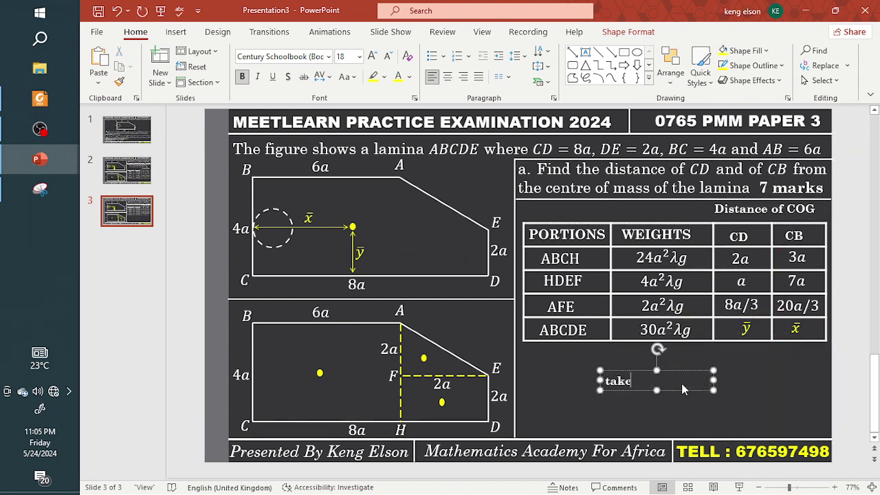
pyautogui.write(' moment')
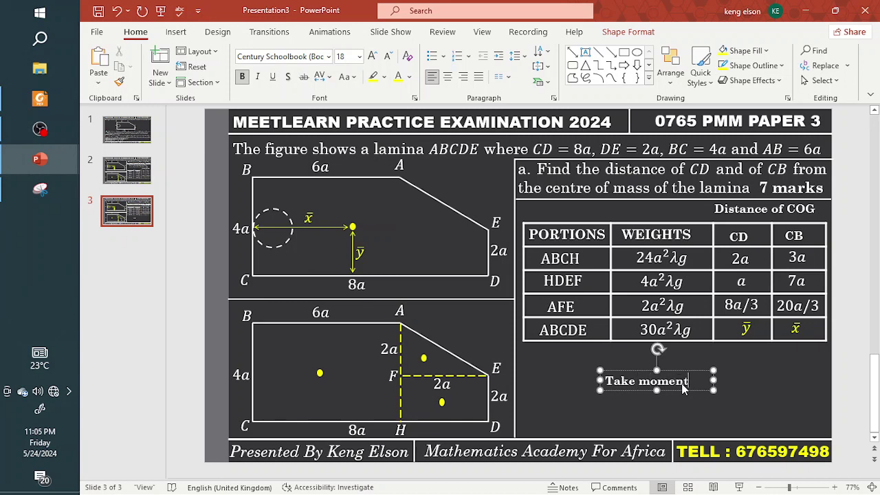
pyautogui.write(' about')
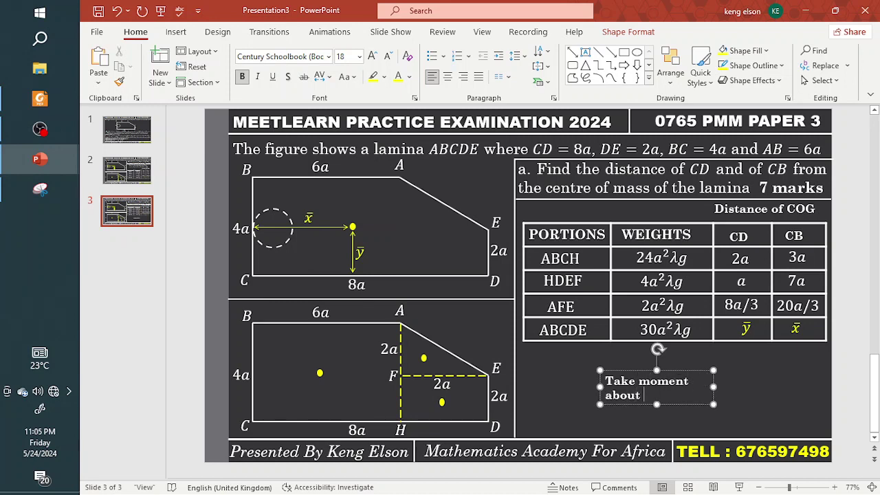
pyautogui.hotkey('alt', '=')
pyautogui.write('CD')
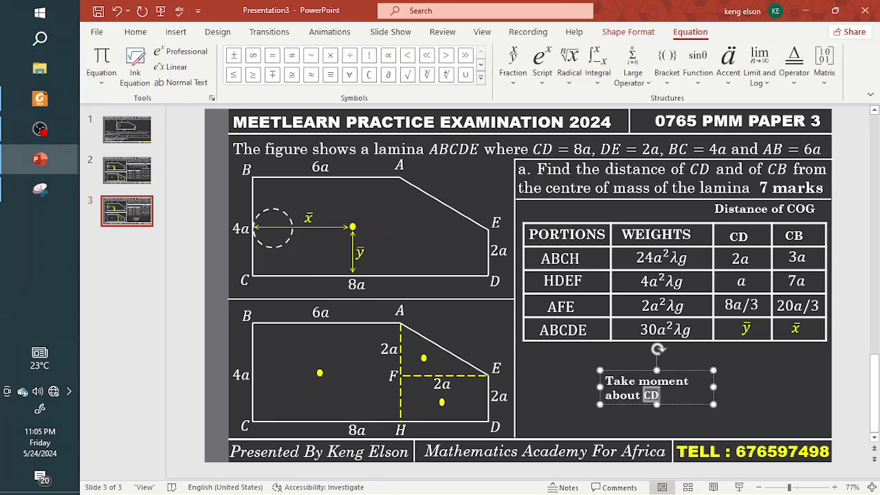
pyautogui.press('Right')
pyautogui.write(':')
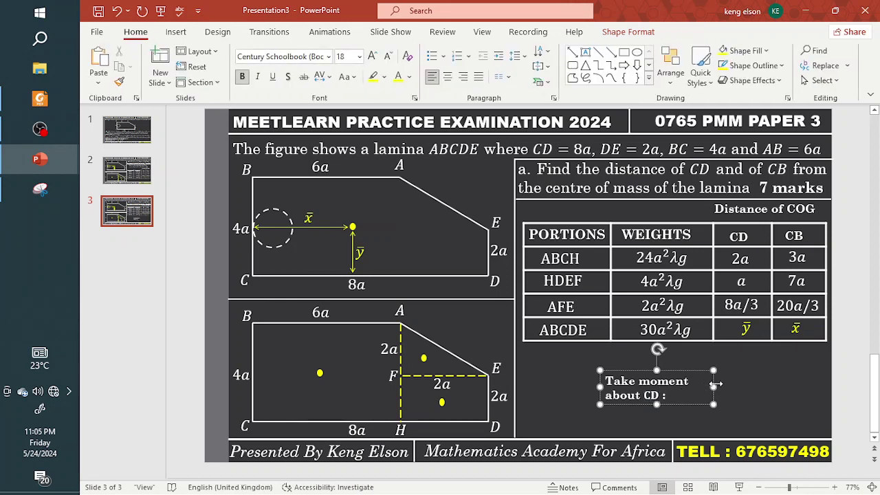
pyautogui.moveTo(716, 385); pyautogui.dragTo(742, 366)
pyautogui.click(372, 56)
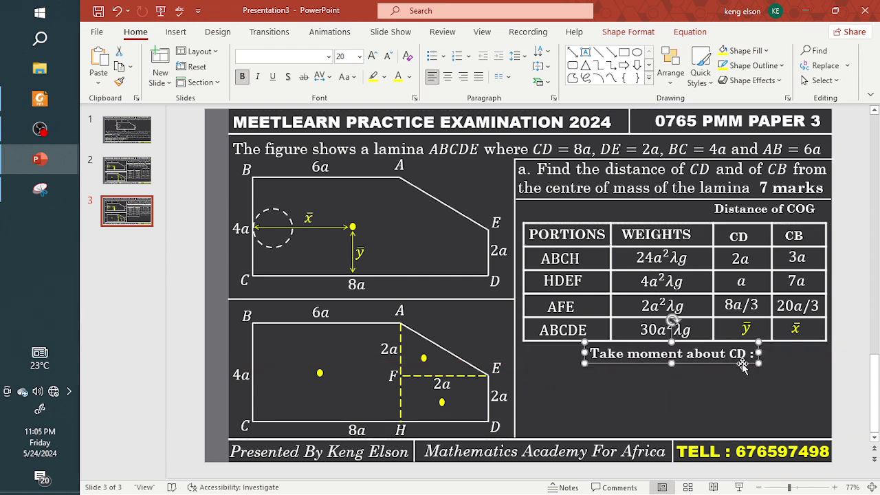
# - Start a new equation line below the heading beginning with ⇒ (\Rightarrow)
pyautogui.hotkey('ctrl', 'v')
pyautogui.doubleClick(708, 399)
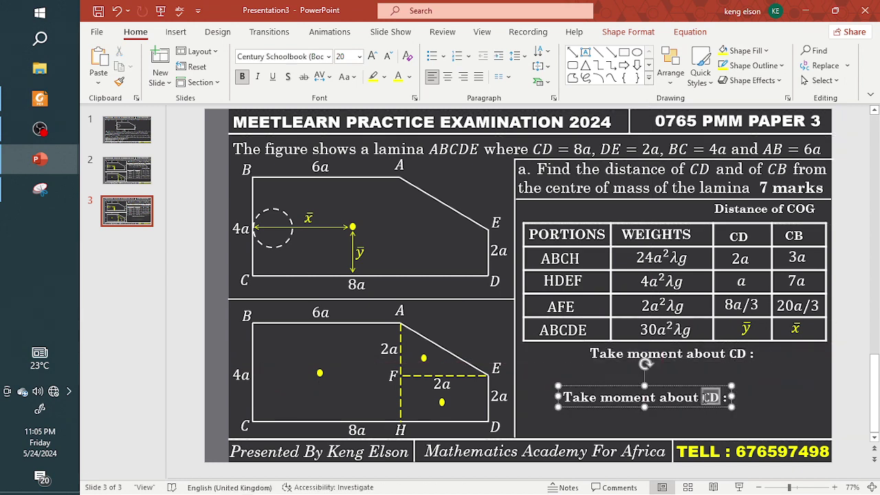
pyautogui.hotkey('ctrl', 'a')
pyautogui.press('BackSpace')
pyautogui.hotkey('alt', '=')
pyautogui.write('\\R')
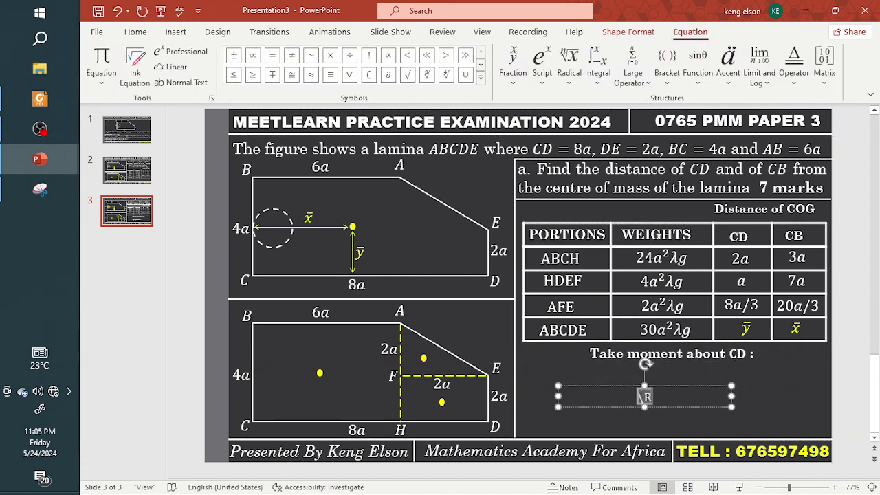
pyautogui.write('ightarrw')
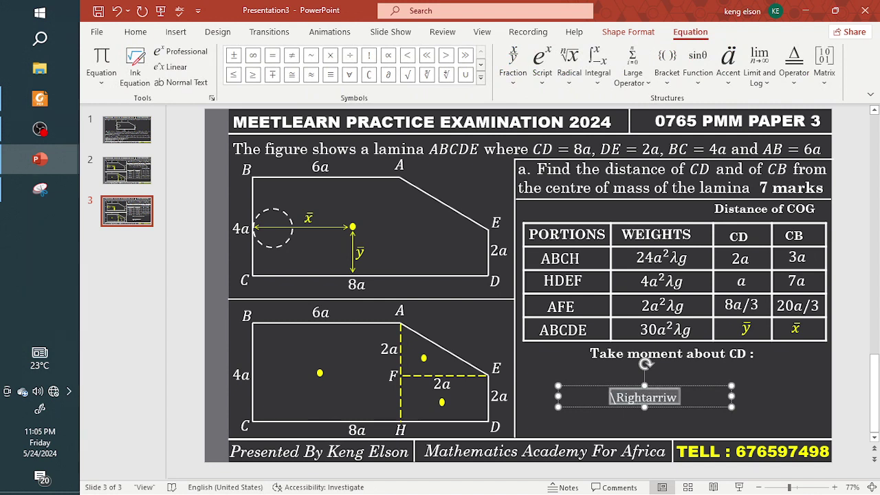
pyautogui.press('BackSpace')
pyautogui.write('ow')
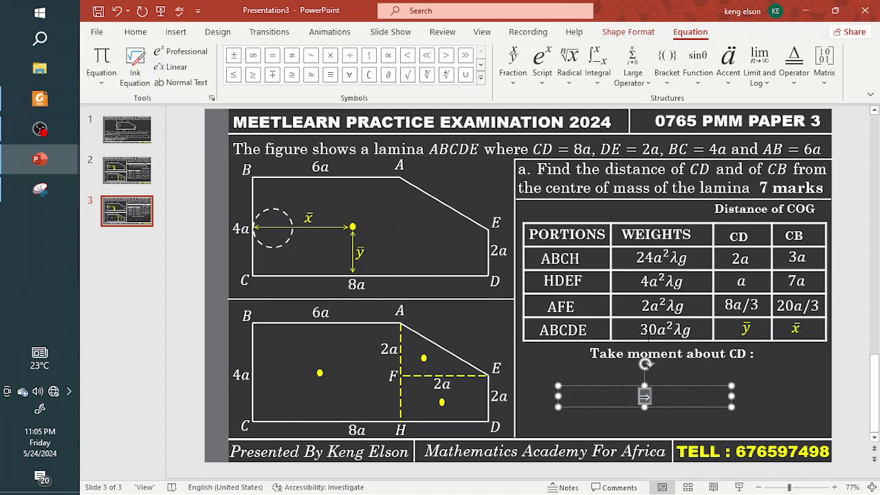
# - Enter 30a²λgȳ = 2a²λg(8a/3) + 4a²λg(a) + 24a²λg(2a) and widen its box to one line
pyautogui.write('30')
pyautogui.write('a^2')
pyautogui.press('Right')
pyautogui.write('\\lambda g')
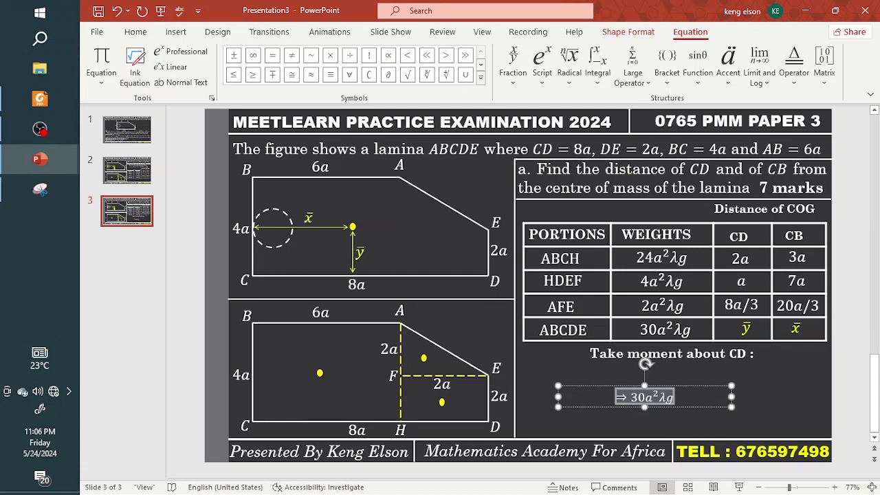
pyautogui.write('y\\bar')
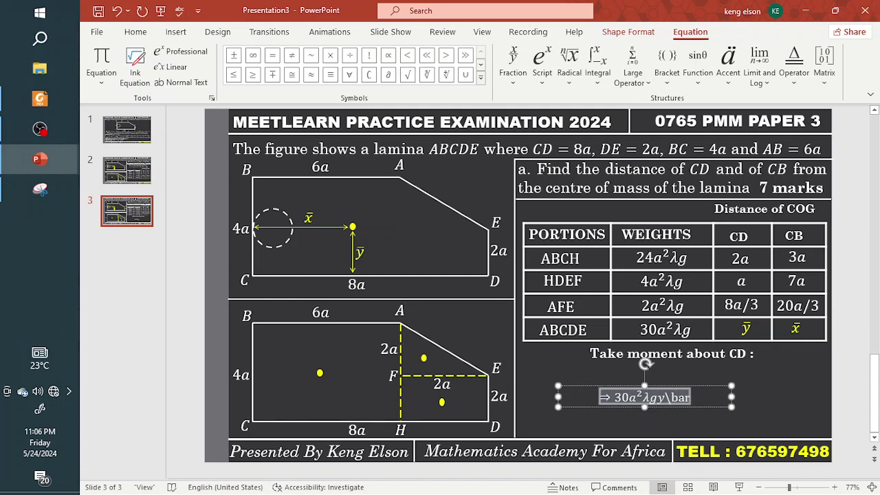
pyautogui.write(' =')
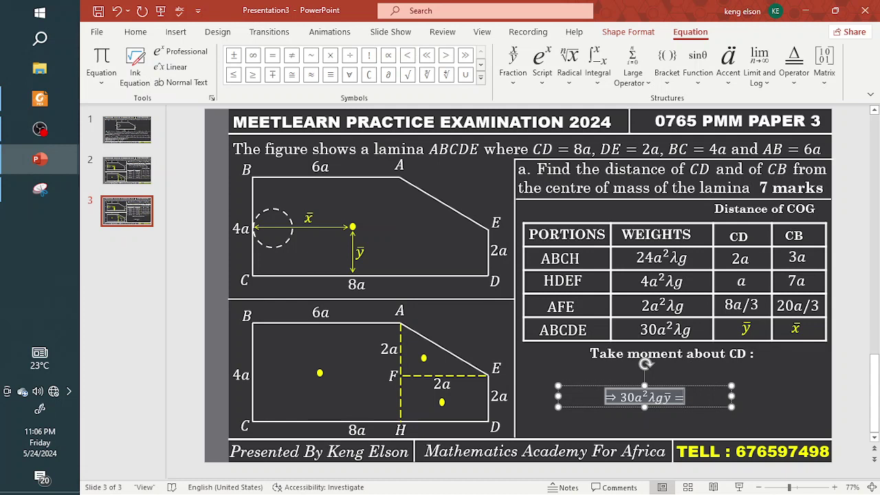
pyautogui.write(' 2')
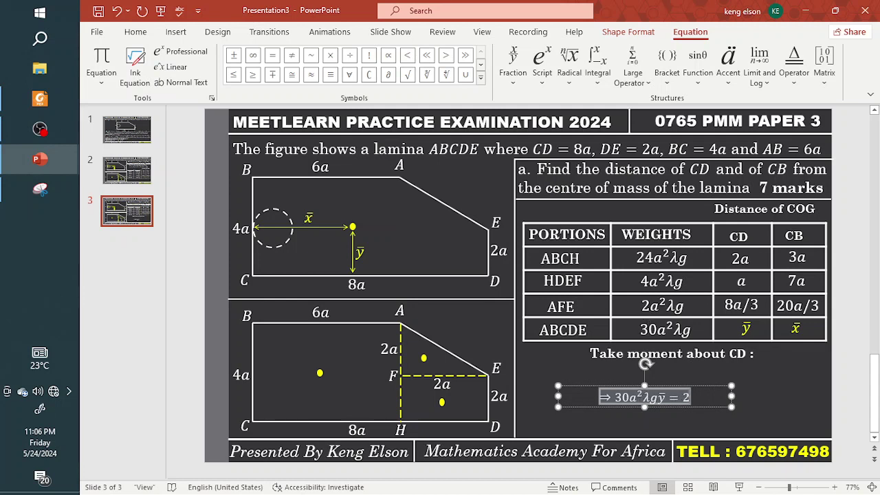
pyautogui.write('a^2 \\lambda g')
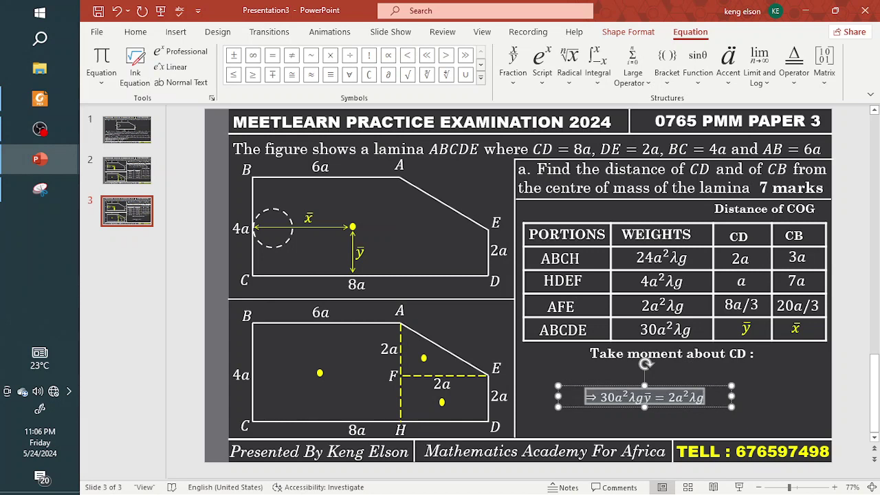
pyautogui.write('(')
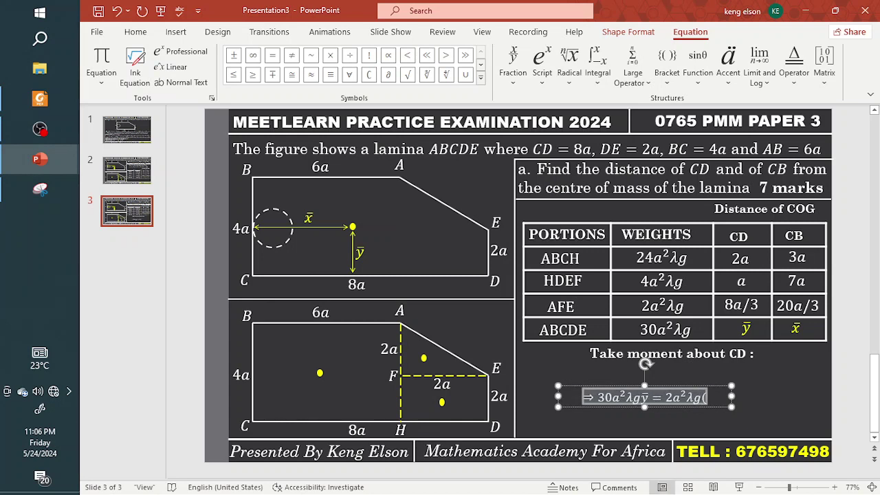
pyautogui.write('8a/3)')
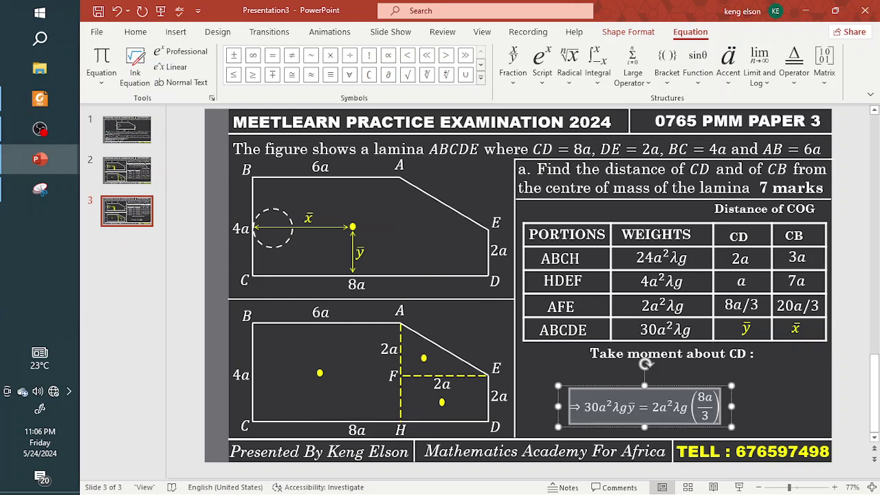
pyautogui.write('+4a^2 \\')
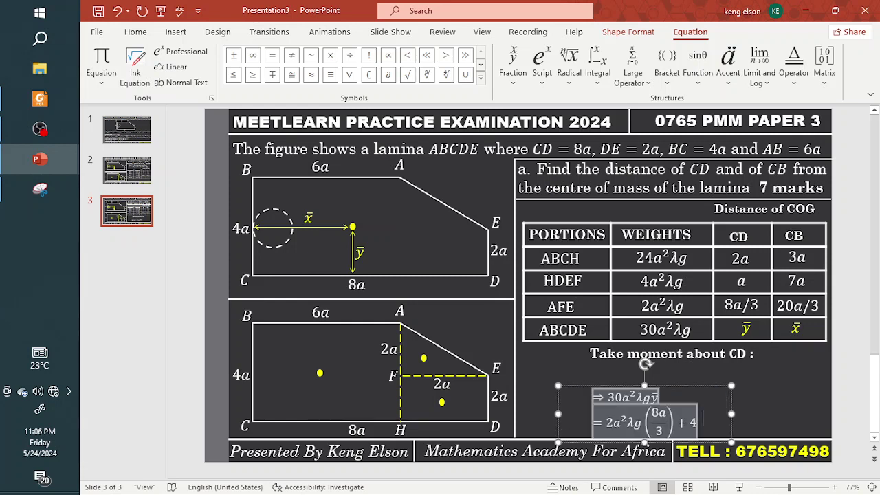
pyautogui.write('lambda g(')
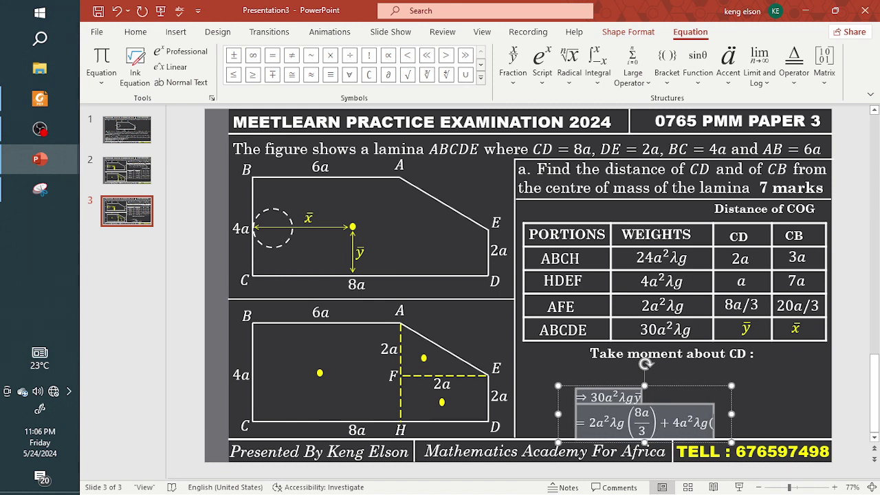
pyautogui.write('a)')
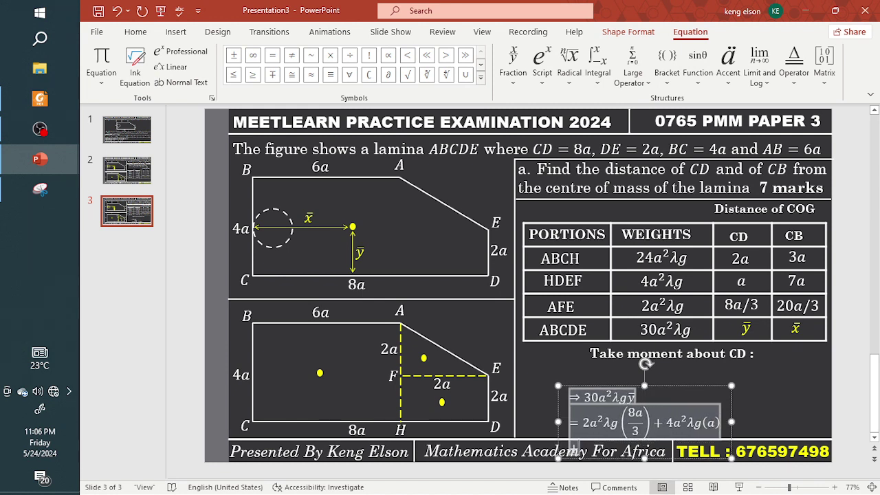
pyautogui.write('24a^2 \\')
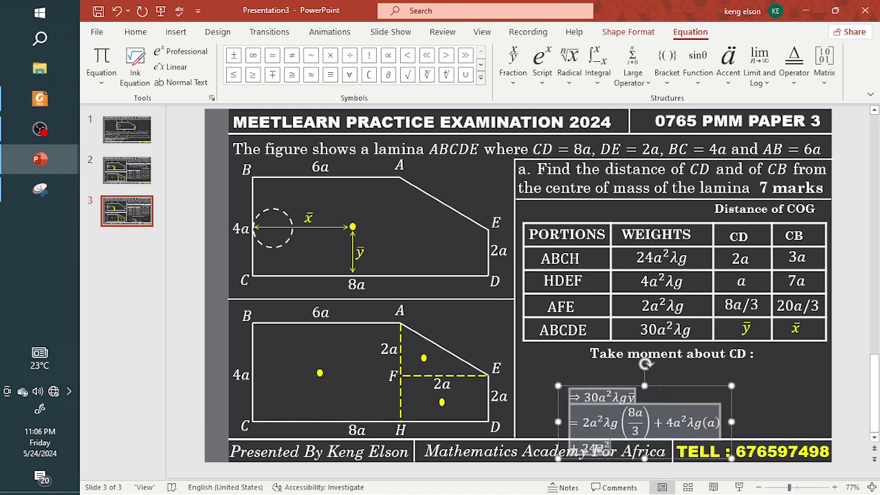
pyautogui.write('lambda g(12')
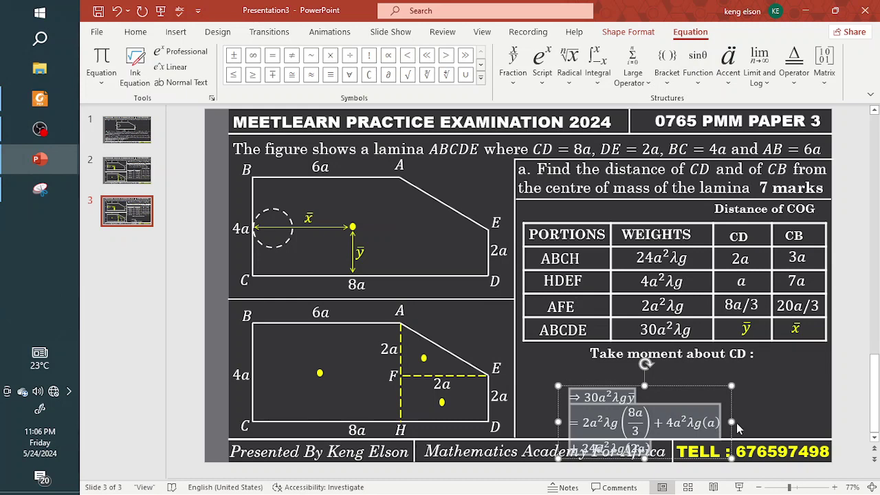
pyautogui.moveTo(736, 422); pyautogui.dragTo(841, 398)
pyautogui.moveTo(559, 416); pyautogui.dragTo(568, 402)
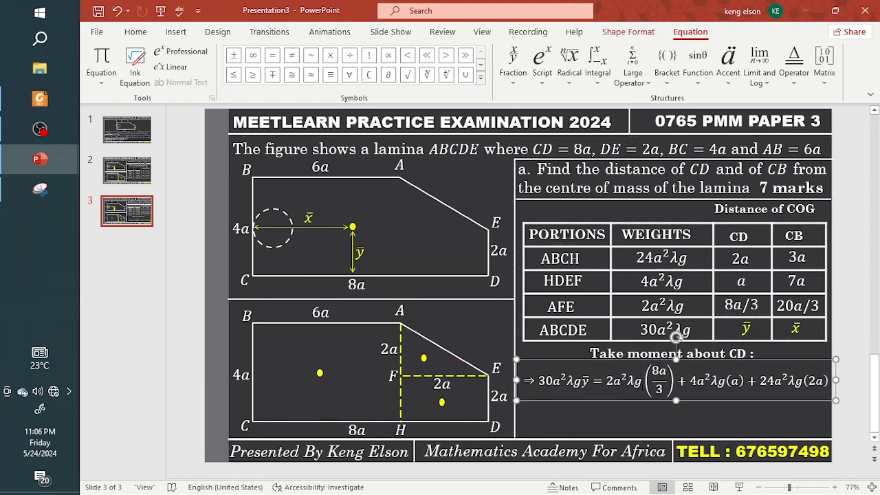
# - Rebuild the 8a/3 term as a stacked fraction in the moment equation
pyautogui.click(657, 382)
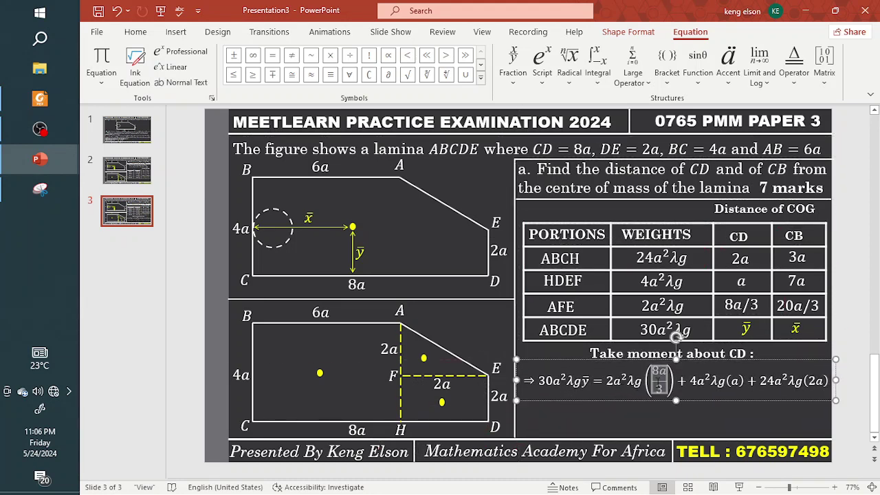
pyautogui.hotkey('ctrl', 'z')
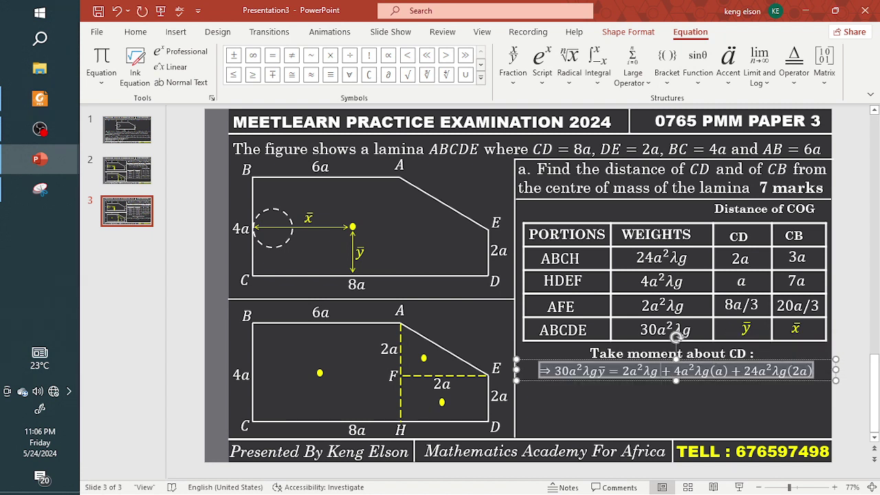
pyautogui.write('(8a/3')
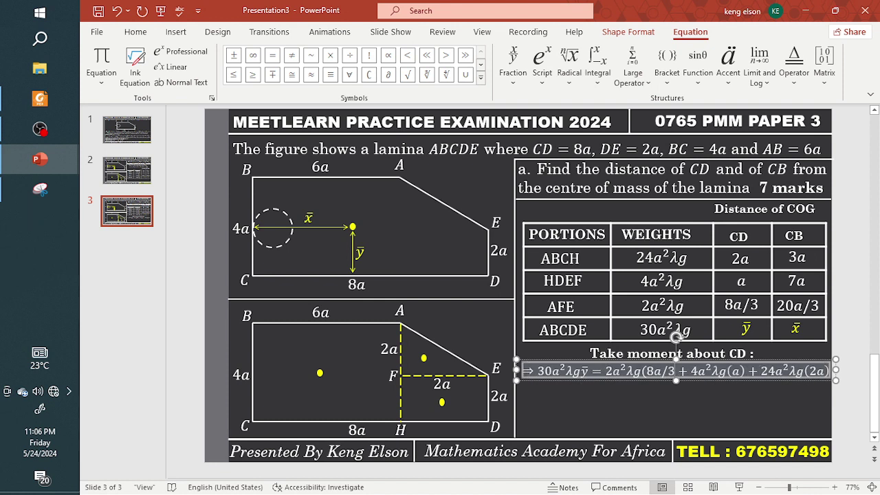
pyautogui.write(')')
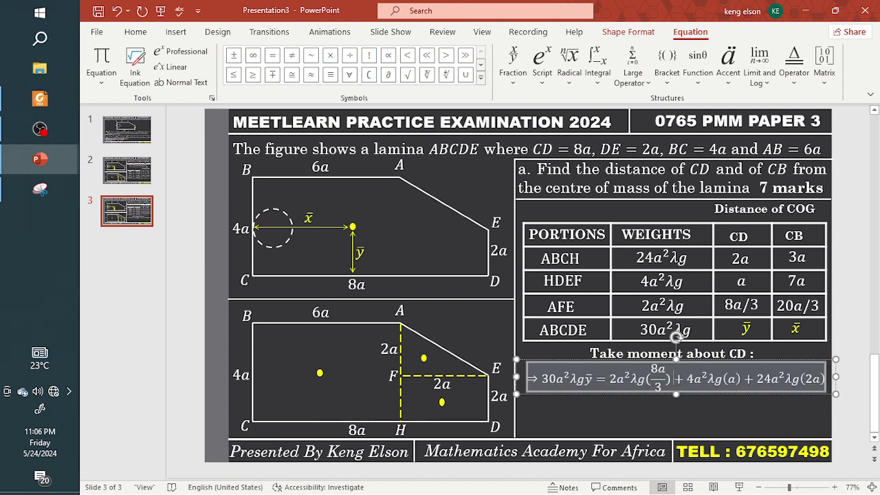
pyautogui.hotkey('ctrl', 'z')
pyautogui.hotkey('ctrl', 'z')
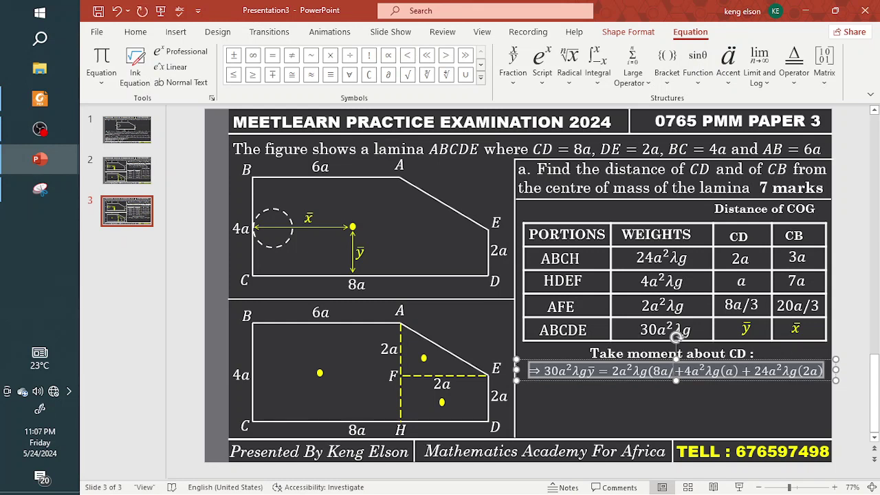
pyautogui.write('/3)')
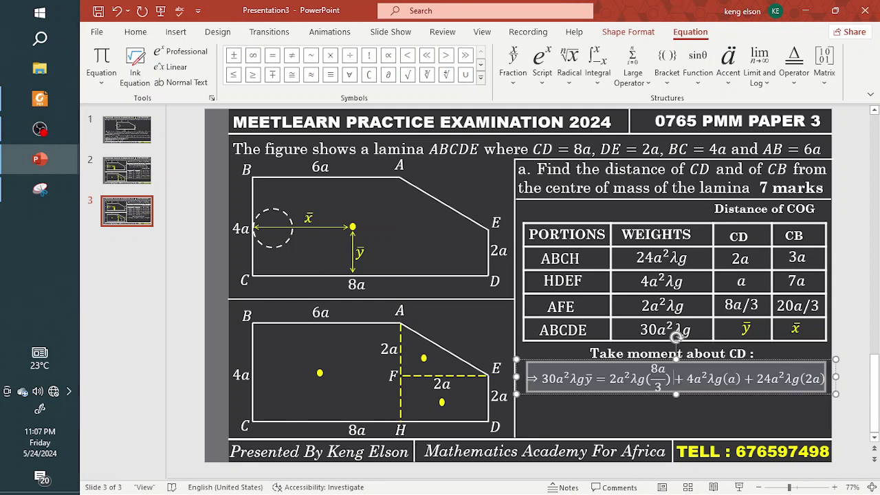
# - Place a duplicate of the moment equation just below the original
pyautogui.click(665, 402)
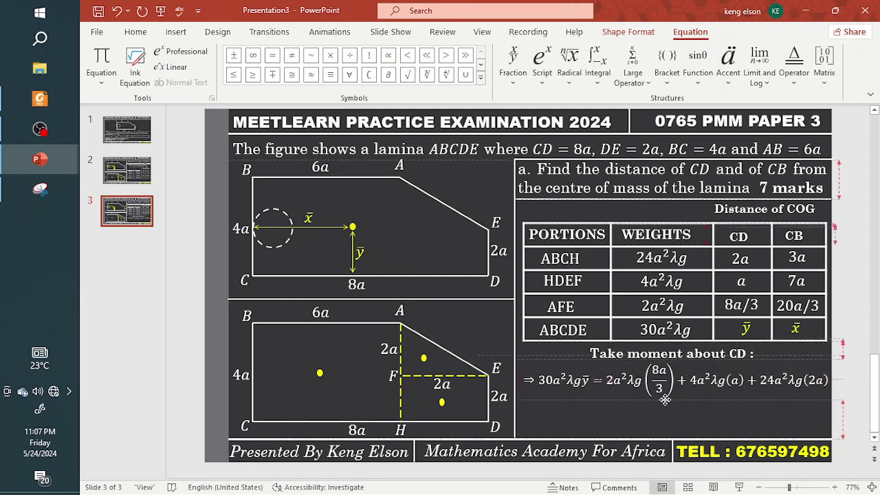
pyautogui.click(665, 398)
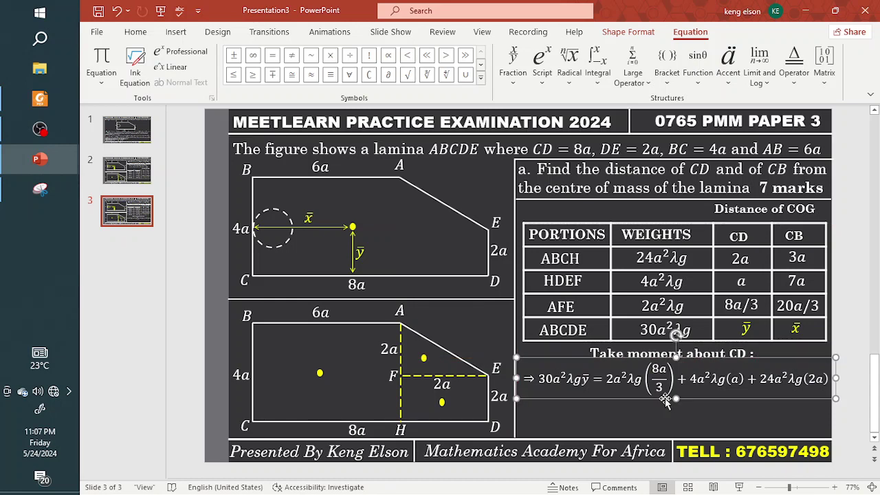
pyautogui.keyDown('ctrl'); pyautogui.moveTo(665, 398); pyautogui.dragTo(672, 429); pyautogui.keyUp('ctrl')
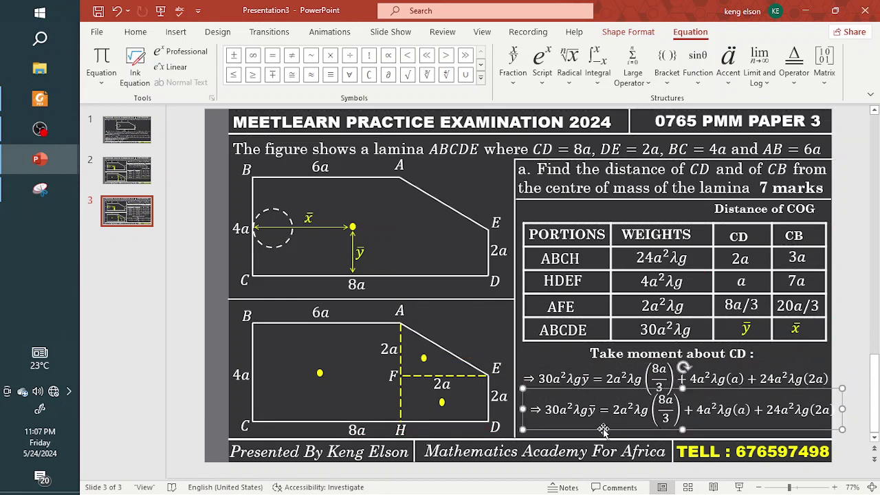
# - Delete the copy, then colour the a²λg after 30, 2, 4 and 24 yellow
pyautogui.press('Delete')
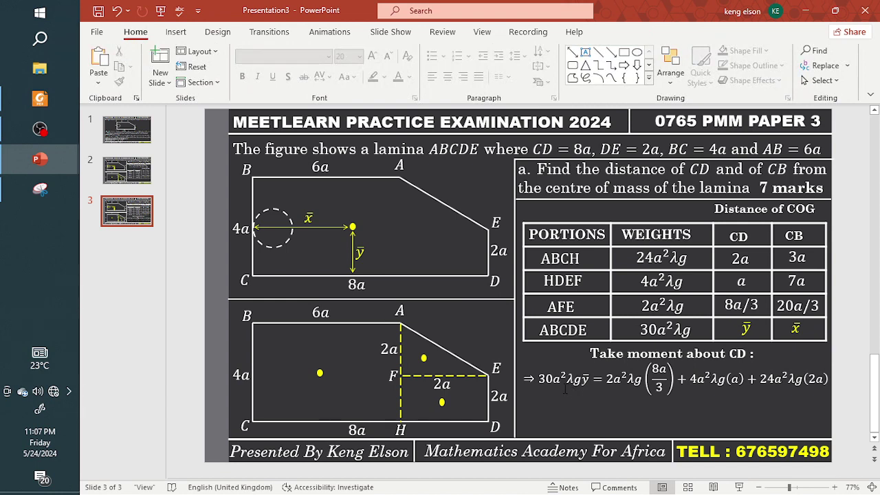
pyautogui.click(556, 383)
pyautogui.moveTo(552, 382); pyautogui.dragTo(577, 387)
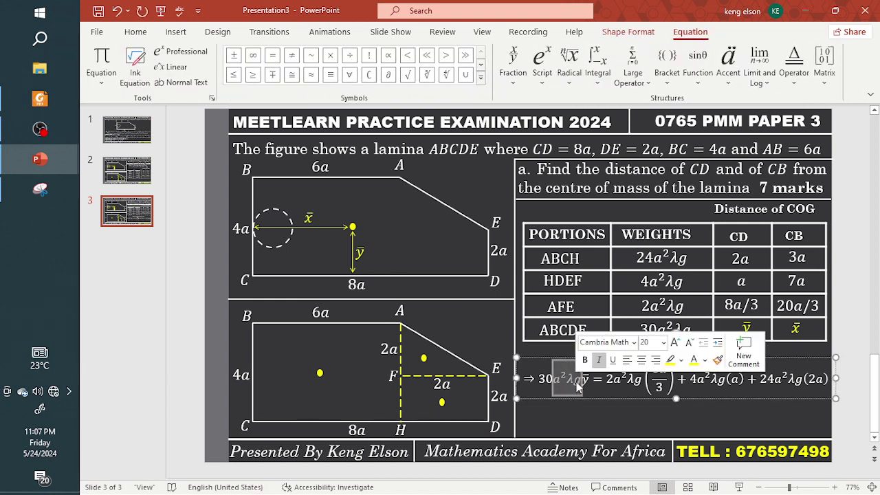
pyautogui.click(695, 364)
pyautogui.click(626, 382)
pyautogui.moveTo(626, 382); pyautogui.dragTo(642, 387)
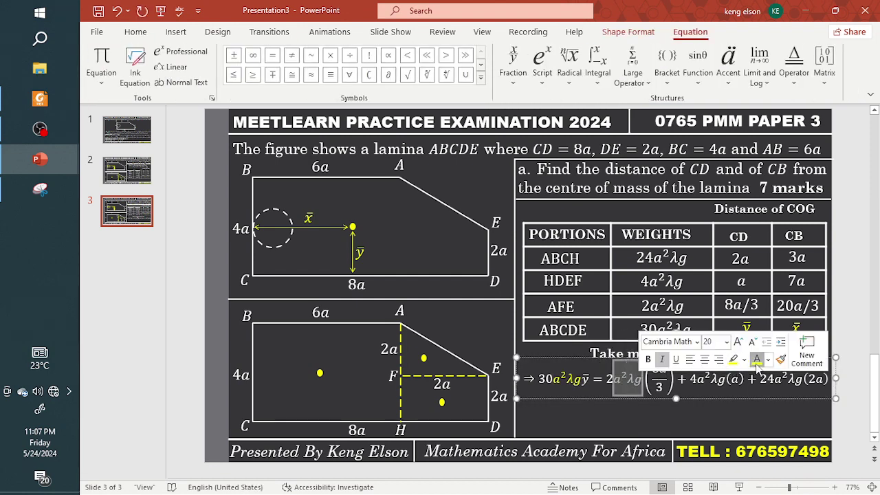
pyautogui.moveTo(696, 382); pyautogui.dragTo(801, 383)
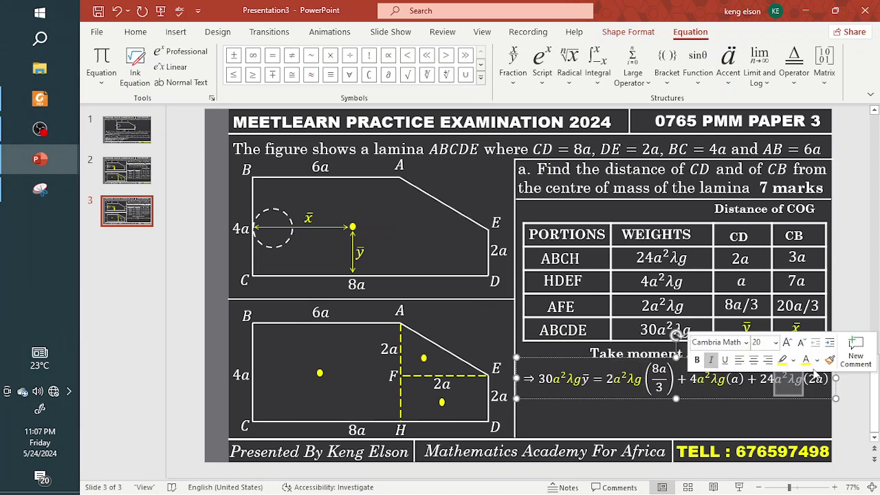
pyautogui.click(652, 399)
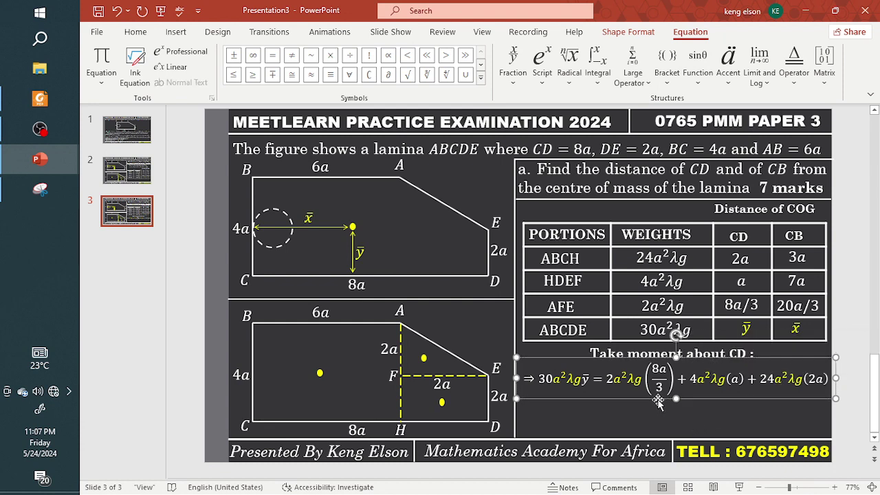
# - Copy the equation to a new line below, drop its left a²λg and change 2 to 16
pyautogui.hotkey('ctrl', 'c')
pyautogui.hotkey('ctrl', 'v')
pyautogui.moveTo(650, 410); pyautogui.dragTo(647, 440)
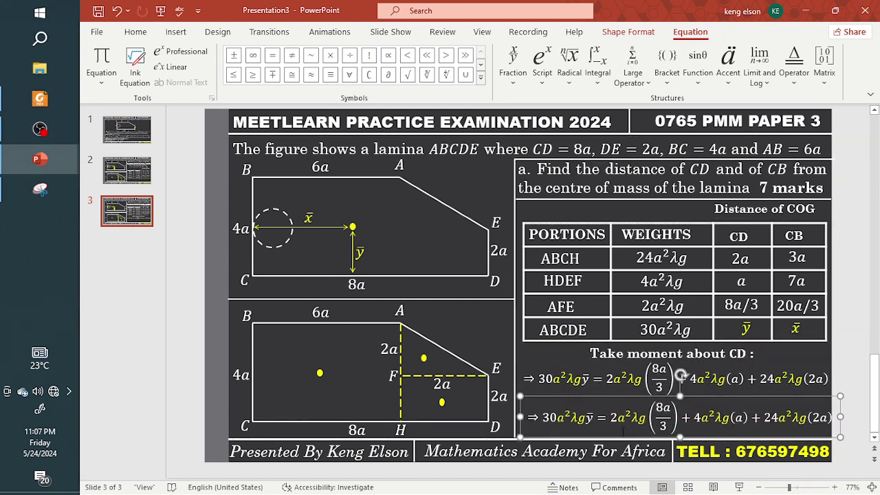
pyautogui.moveTo(557, 417); pyautogui.dragTo(631, 420)
pyautogui.press('Delete')
pyautogui.press('Delete')
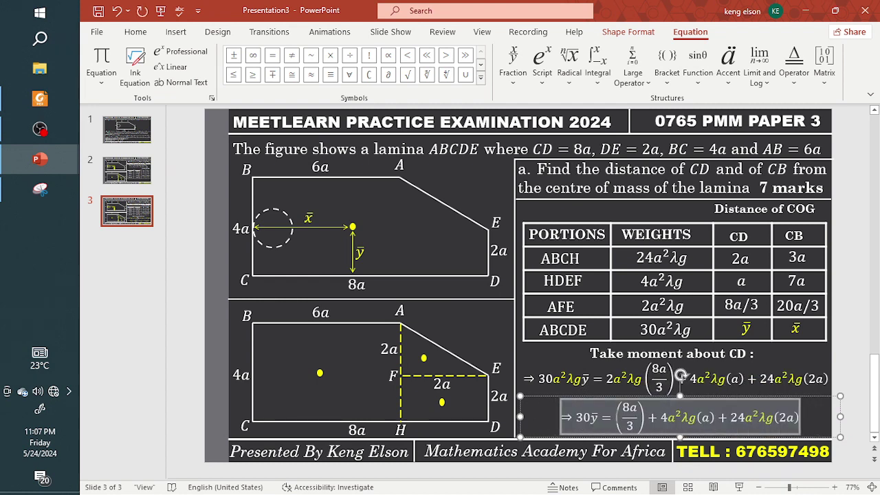
pyautogui.press('BackSpace')
pyautogui.write('16')
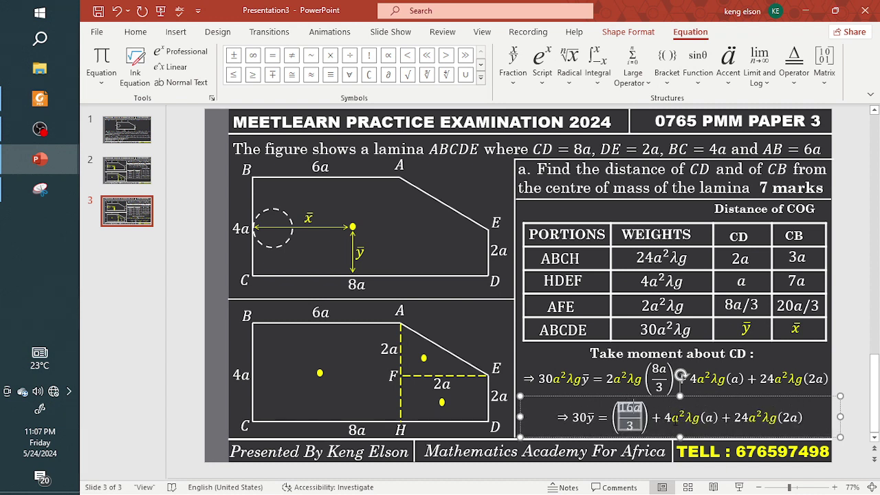
# - Reduce the remaining terms to 4a and 48a, then narrow the equation box
pyautogui.moveTo(673, 419); pyautogui.dragTo(693, 419)
pyautogui.press('BackSpace')
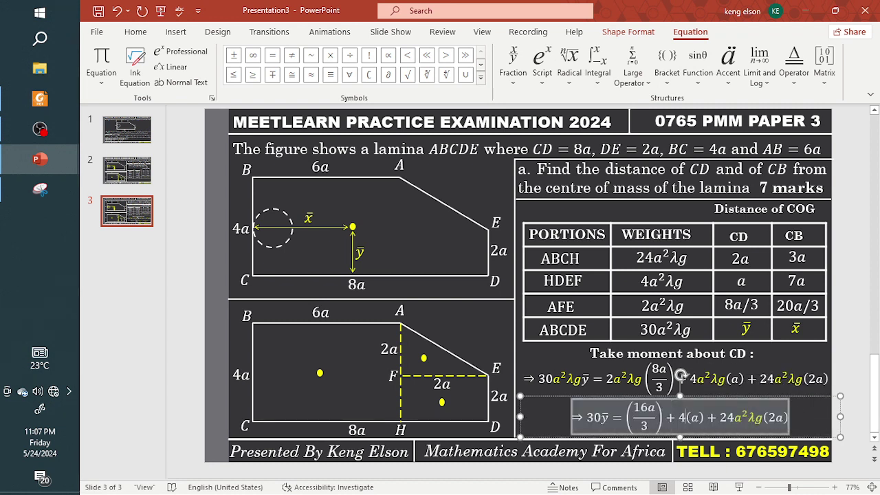
pyautogui.press('Delete')
pyautogui.press('Delete')
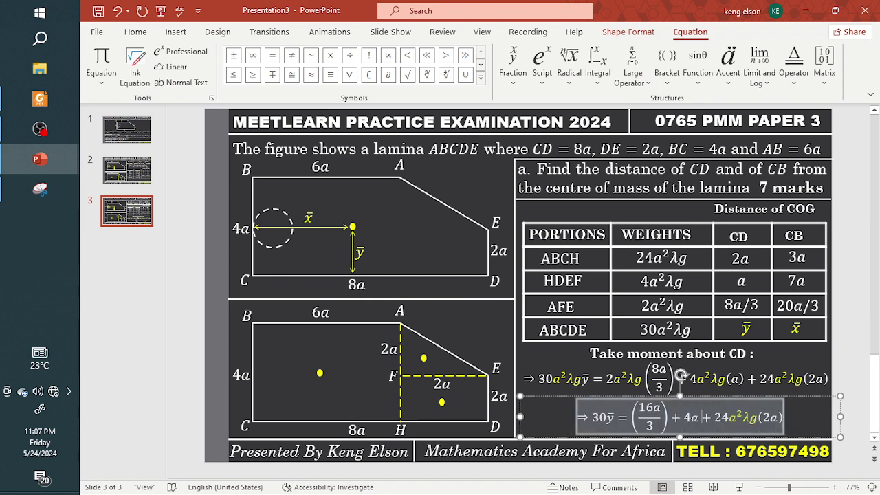
pyautogui.moveTo(728, 418); pyautogui.dragTo(757, 418)
pyautogui.press('BackSpace')
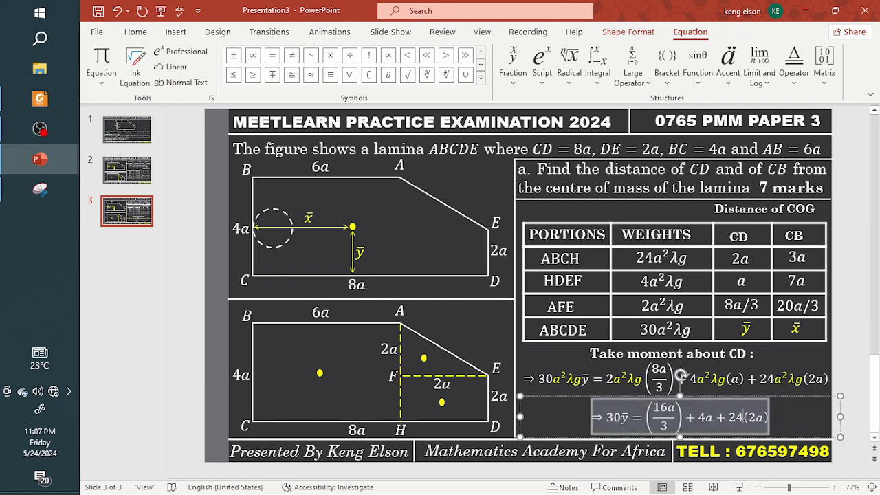
pyautogui.press('Left')
pyautogui.press('BackSpace')
pyautogui.write('a')
pyautogui.press('Left')
pyautogui.press('Left')
pyautogui.press('BackSpace')
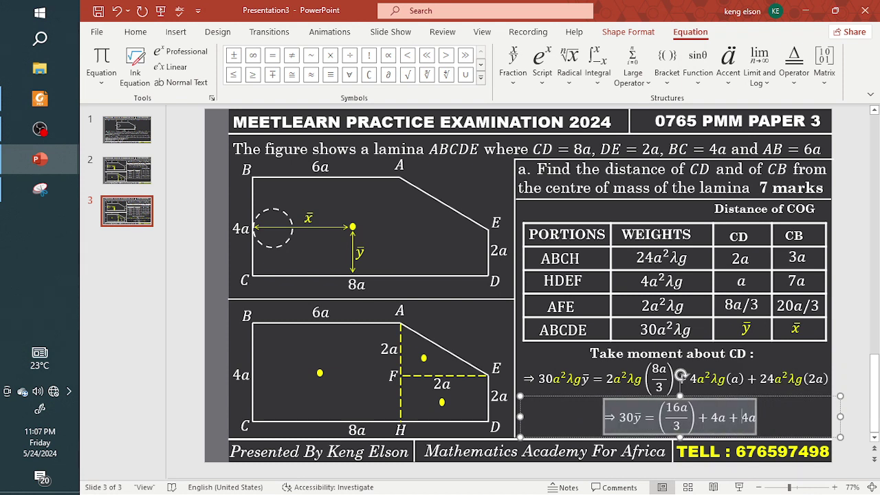
pyautogui.write('8')
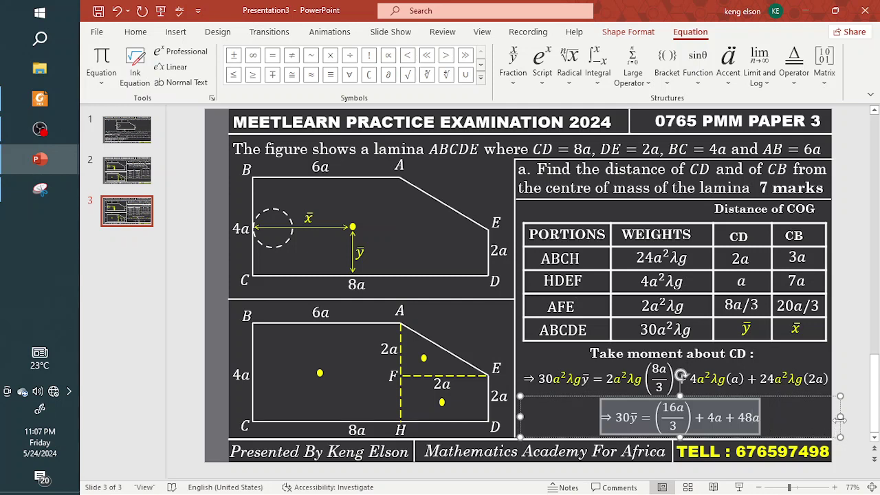
pyautogui.moveTo(840, 417); pyautogui.dragTo(707, 425)
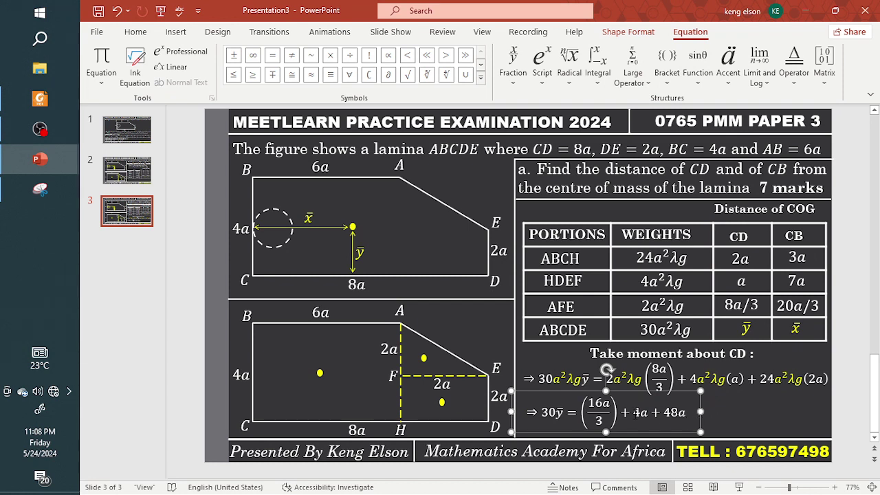
# - Combine 4a + 48a into 52a and narrow the box to the shorter line
pyautogui.moveTo(634, 412); pyautogui.dragTo(687, 413)
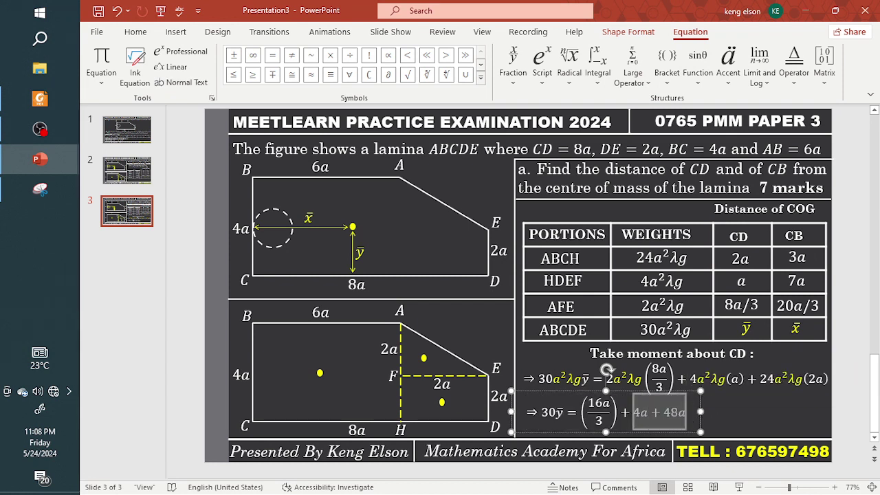
pyautogui.write('52s')
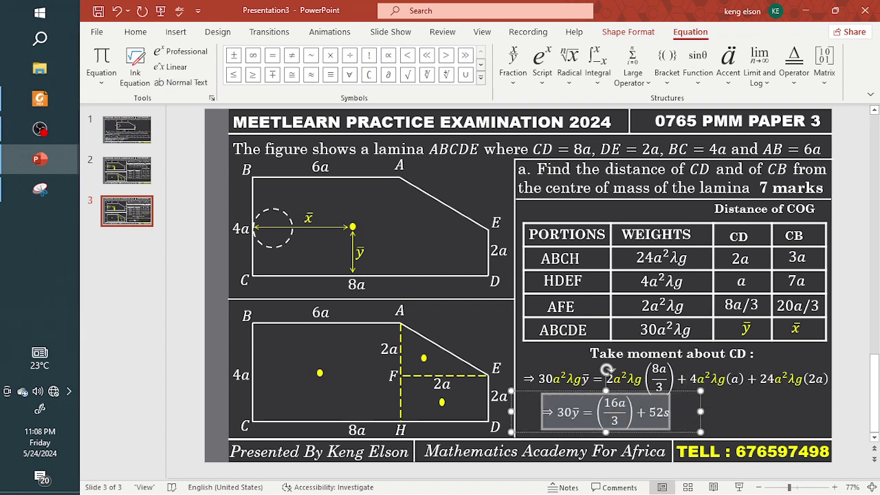
pyautogui.press('BackSpace')
pyautogui.write('a')
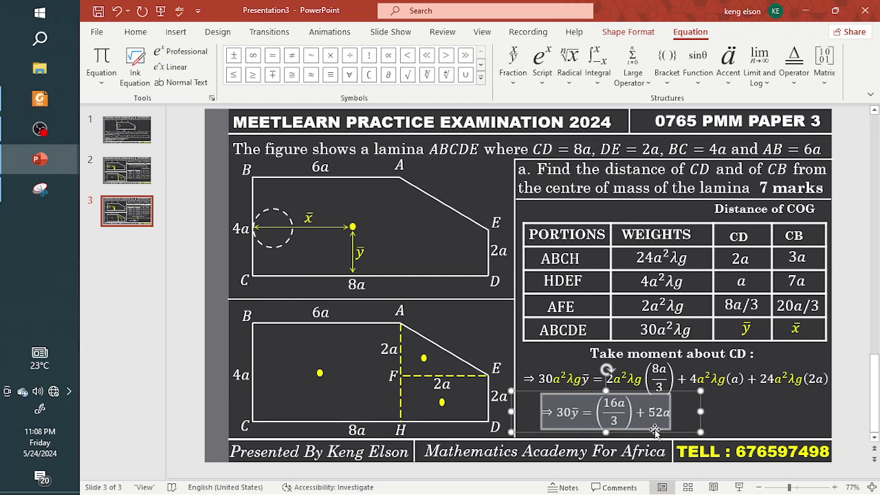
pyautogui.moveTo(700, 411); pyautogui.dragTo(662, 424)
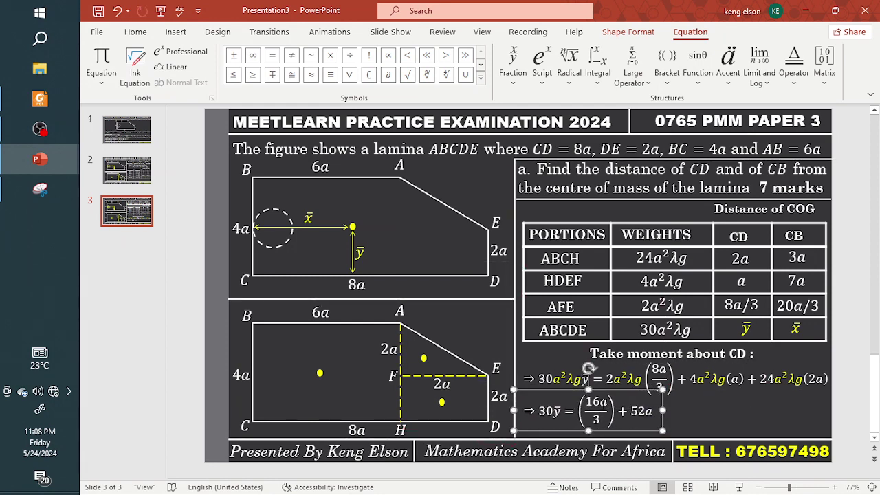
# - Open Calculator in Scientific mode and compute 52 × 3 = 156
pyautogui.click(40, 39)
pyautogui.write('cal')
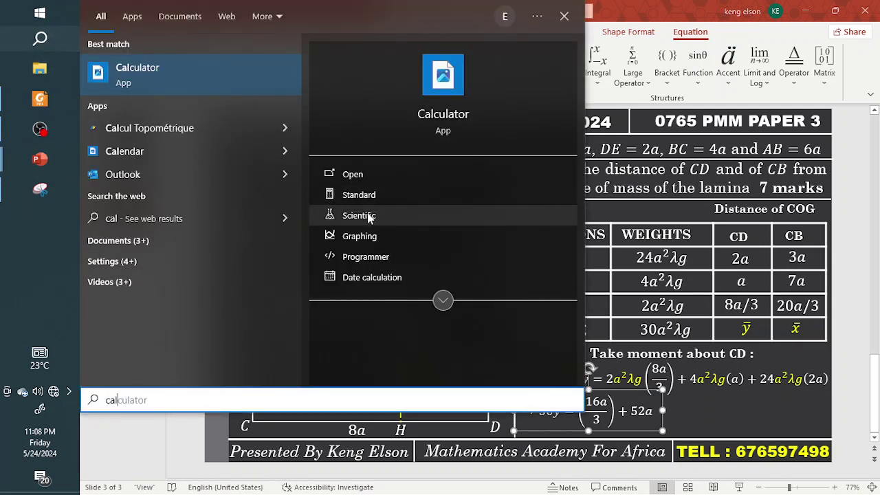
pyautogui.click(419, 216)
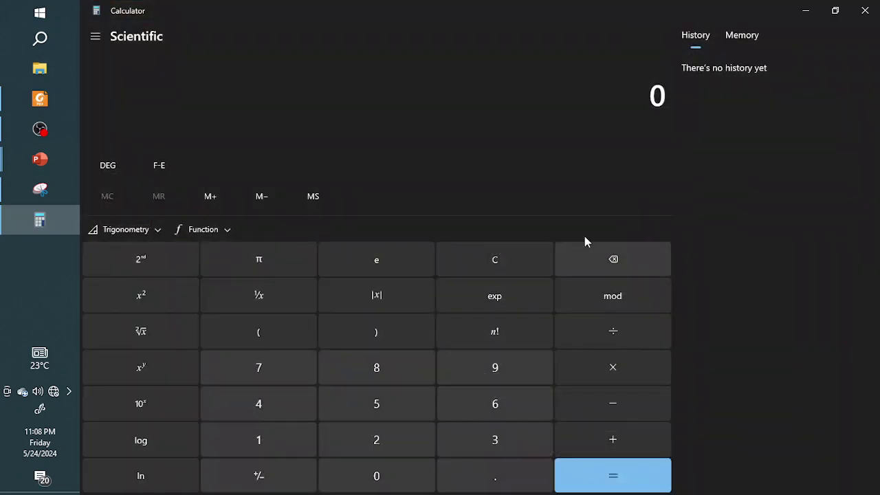
pyautogui.click(397, 415)
pyautogui.click(382, 436)
pyautogui.click(622, 366)
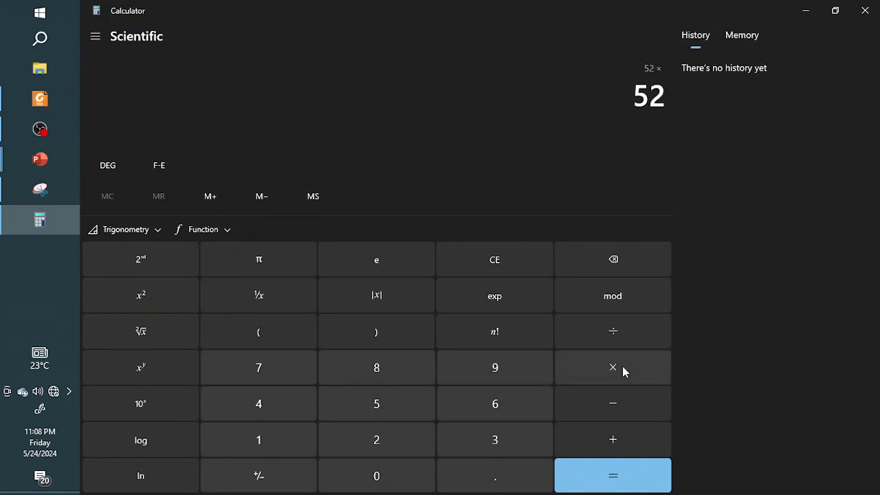
pyautogui.click(498, 446)
pyautogui.click(617, 474)
# - Add 16 to get 172, then minimize Calculator
pyautogui.click(623, 440)
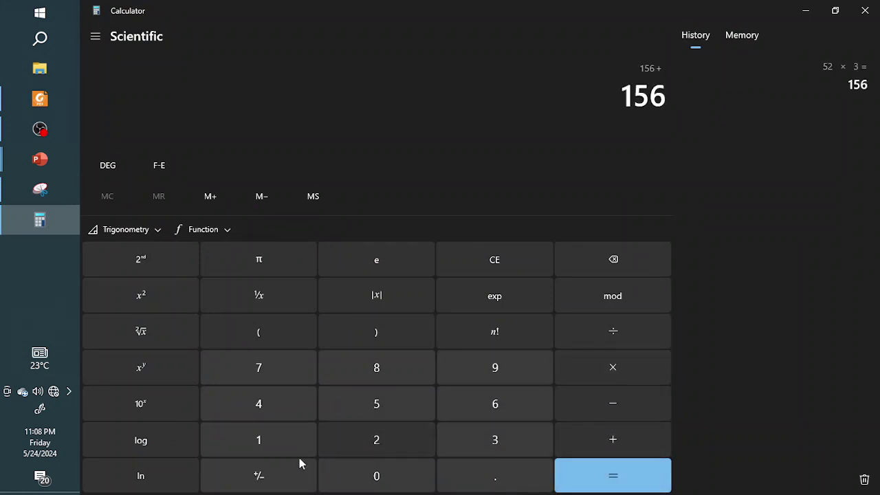
pyautogui.click(272, 444)
pyautogui.click(497, 399)
pyautogui.click(586, 473)
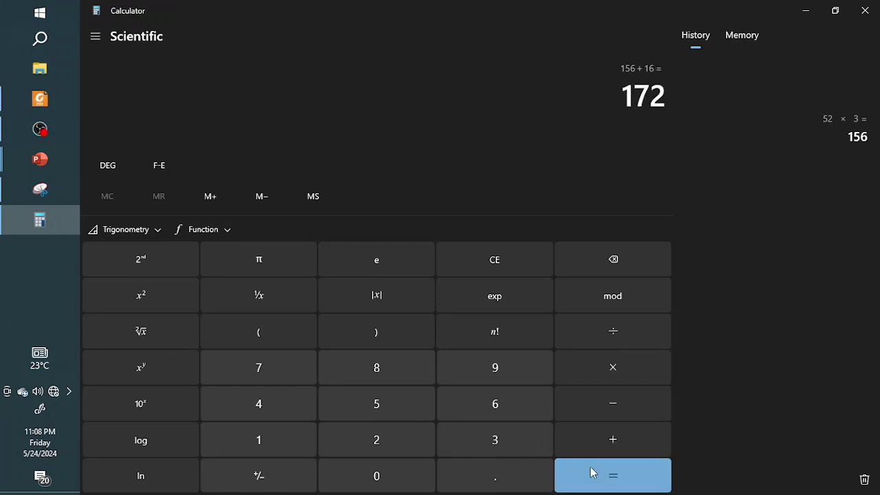
pyautogui.click(805, 11)
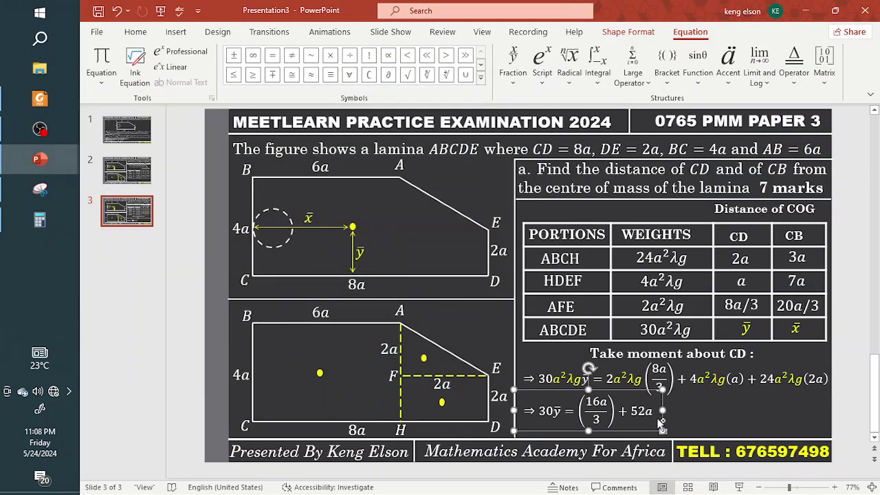
# - Duplicate the simplified line to its right and change its contents to = 172a/3
pyautogui.moveTo(658, 413); pyautogui.dragTo(791, 418)
pyautogui.moveTo(697, 421); pyautogui.dragTo(763, 424)
pyautogui.press('BackSpace')
pyautogui.write('172a/3')
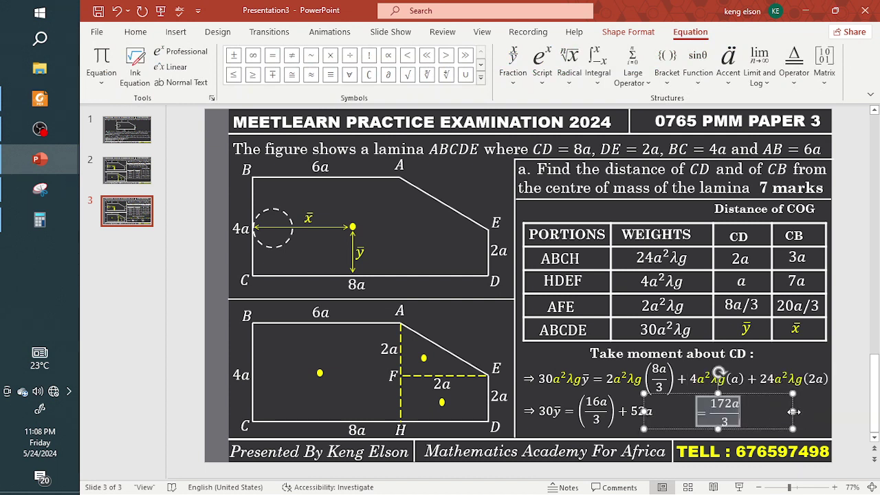
pyautogui.moveTo(793, 411)
pyautogui.mouseDown()
pyautogui.moveTo(712, 419)
pyautogui.moveTo(720, 429)
pyautogui.moveTo(802, 414)
pyautogui.mouseUp()
# - Add ⇒ ȳ = 172a/90 and position it right after 172a/3
pyautogui.click(748, 407)
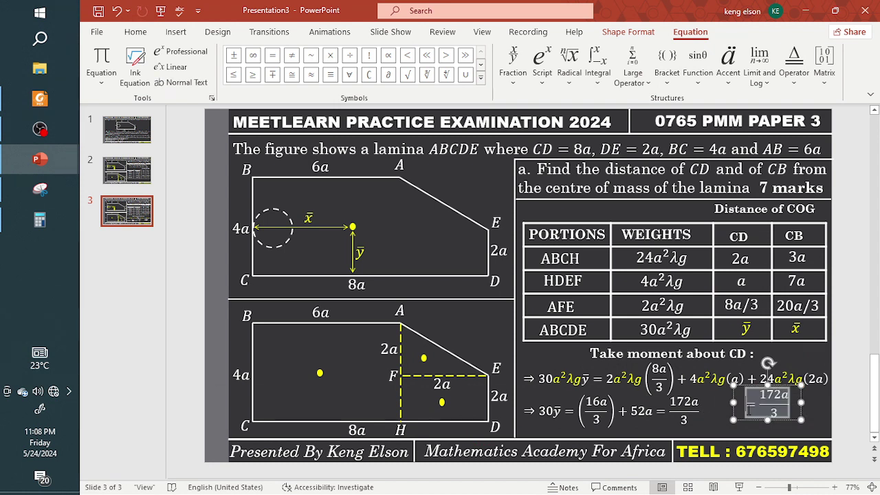
pyautogui.write('\\Righta')
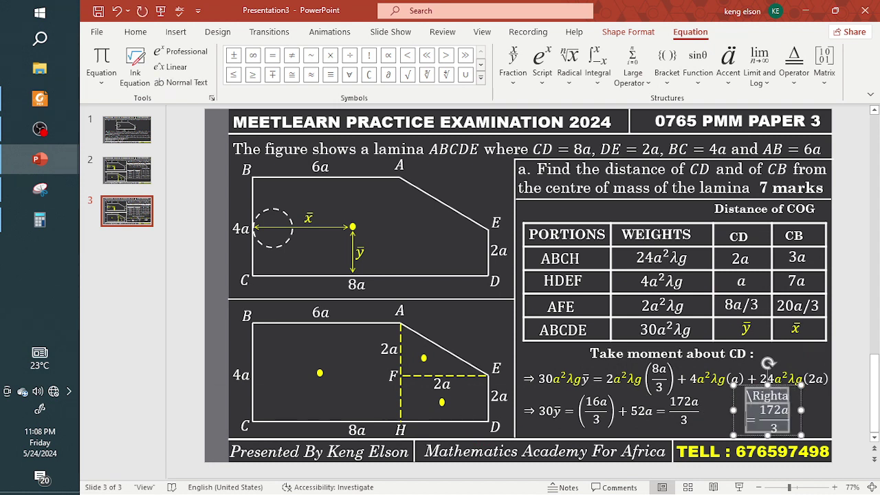
pyautogui.write('rrow y\\bar')
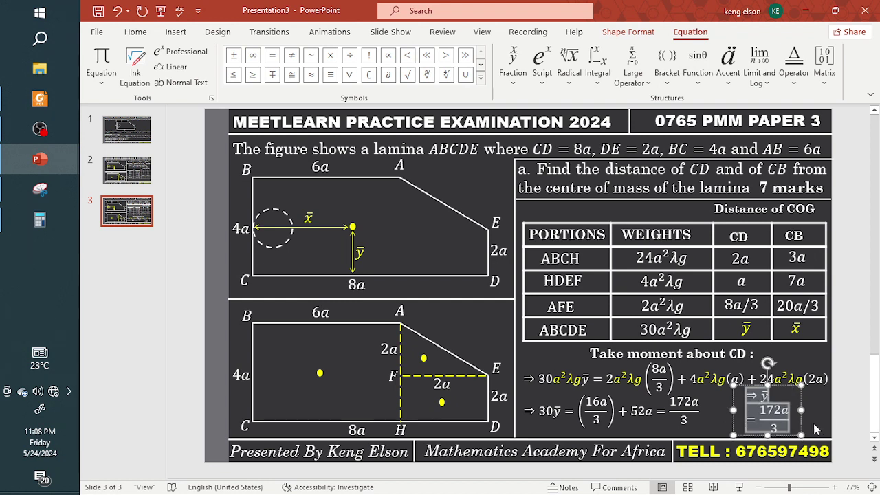
pyautogui.moveTo(801, 410); pyautogui.dragTo(774, 433)
pyautogui.moveTo(766, 433); pyautogui.dragTo(762, 429)
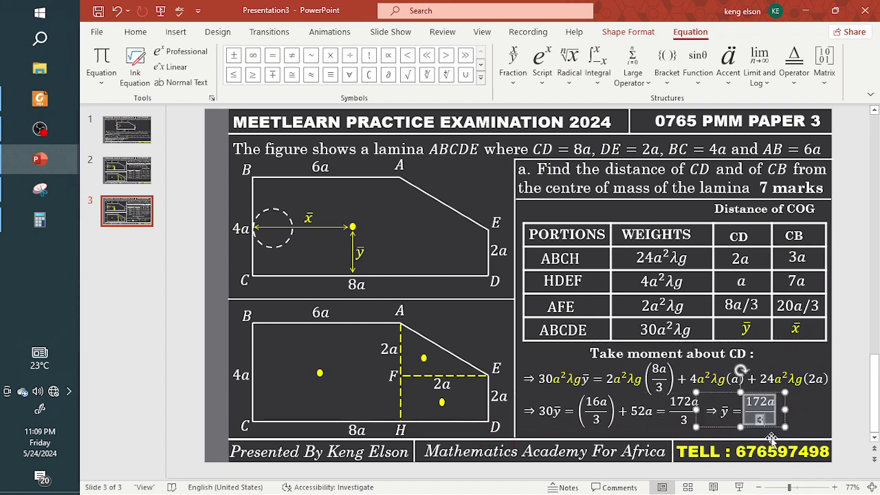
pyautogui.write('90')
pyautogui.click(782, 441)
pyautogui.click(777, 427)
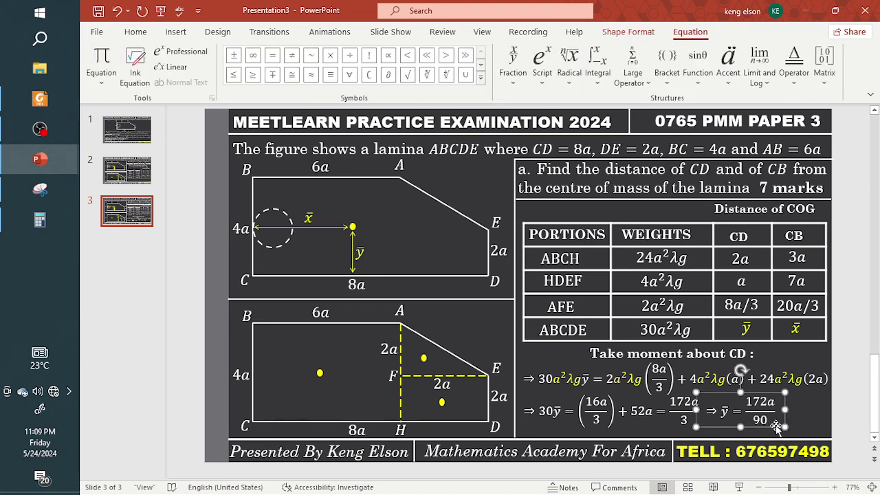
pyautogui.moveTo(785, 421); pyautogui.dragTo(780, 417)
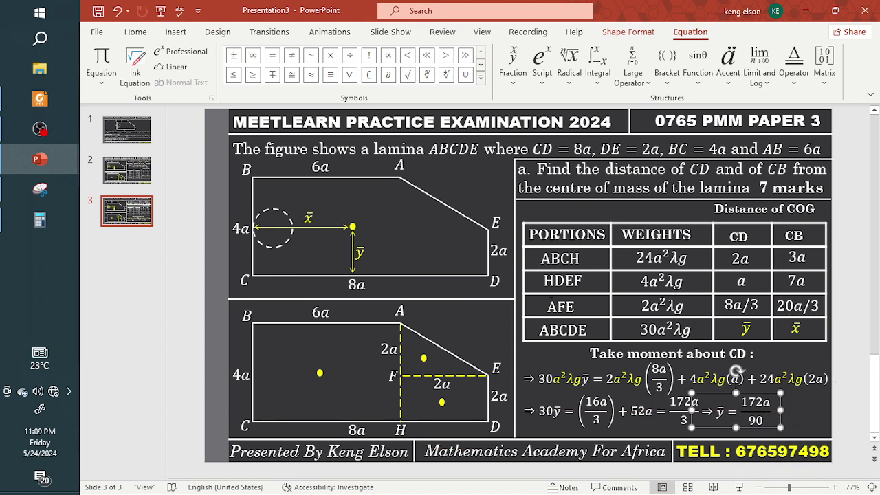
# - Dismiss the three error warnings and copy-paste slide 3 as a new slide 4
pyautogui.click(126, 218)
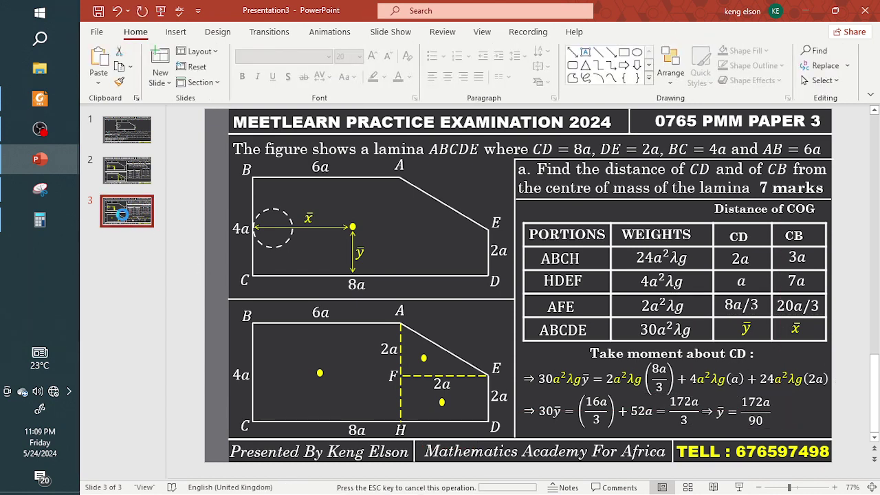
pyautogui.click(486, 290)
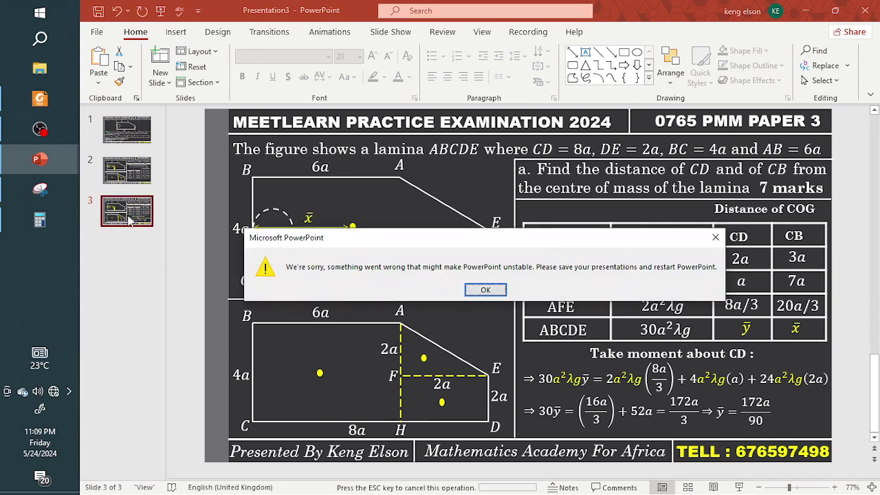
pyautogui.click(484, 292)
pyautogui.click(490, 289)
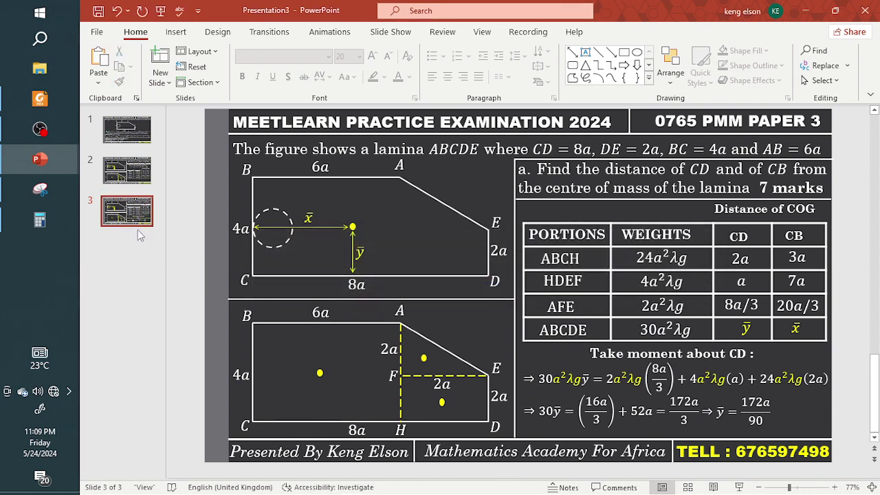
pyautogui.hotkey('ctrl', 'c')
pyautogui.hotkey('ctrl', 'v')
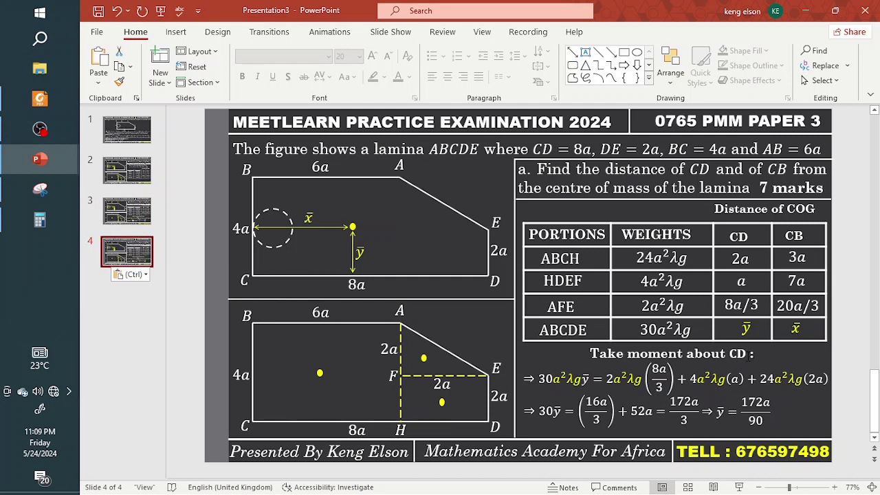
# - Change the heading to 'Take moment about CB' and replace ȳ with x̄
pyautogui.click(749, 353)
pyautogui.hotkey('shift', 'Left')
pyautogui.hotkey('shift', 'Left')
pyautogui.hotkey('alt', '=')
pyautogui.press('BackSpace')
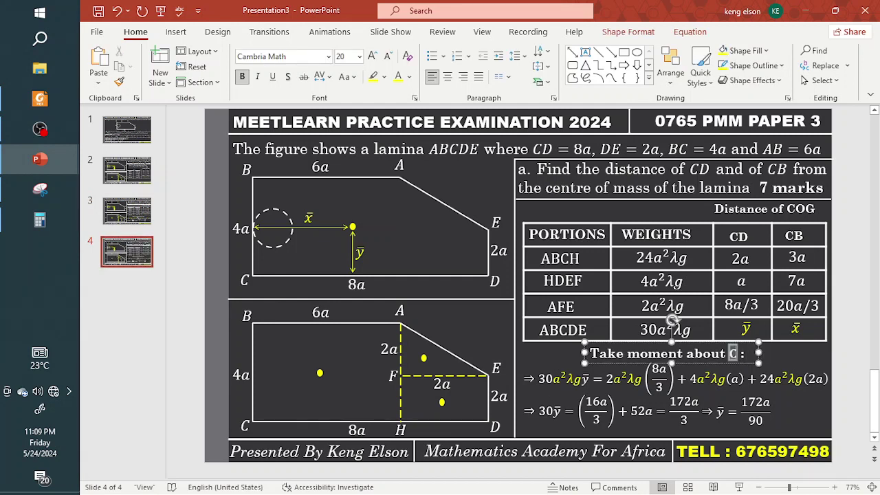
pyautogui.write('B')
pyautogui.click(585, 379)
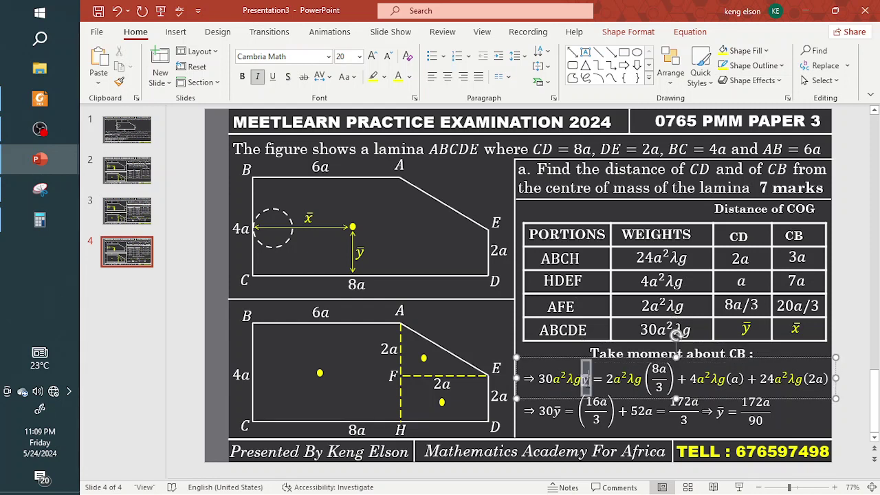
pyautogui.hotkey('ctrl', 'v')
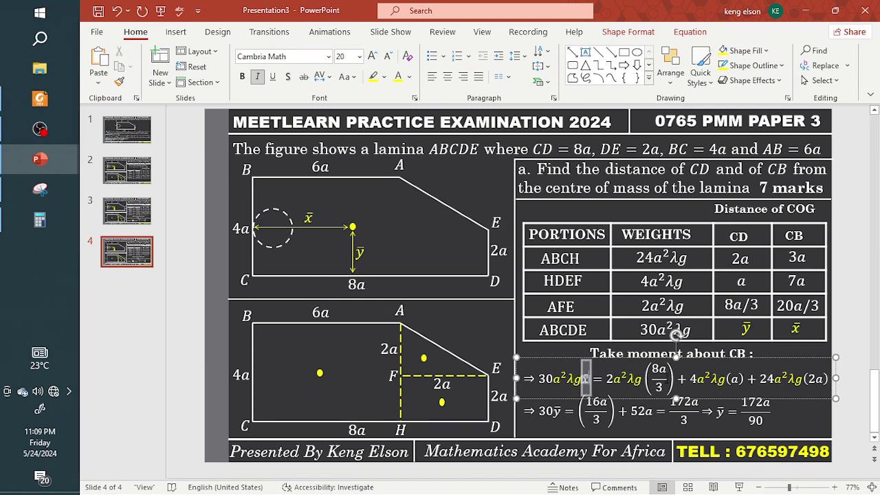
# - Change the terms to (20a/3), (7a) and (3a) in the moment equation
pyautogui.click(668, 378)
pyautogui.click(659, 372)
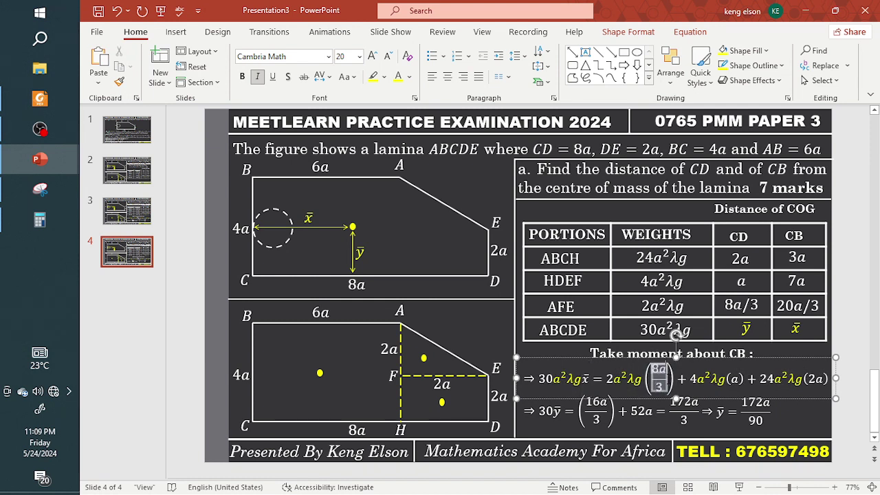
pyautogui.write('20a')
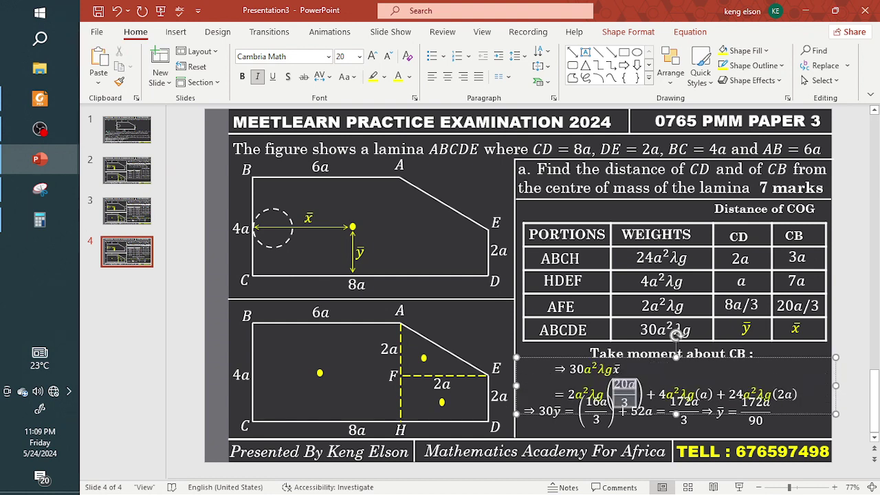
pyautogui.click(842, 384)
pyautogui.click(841, 384)
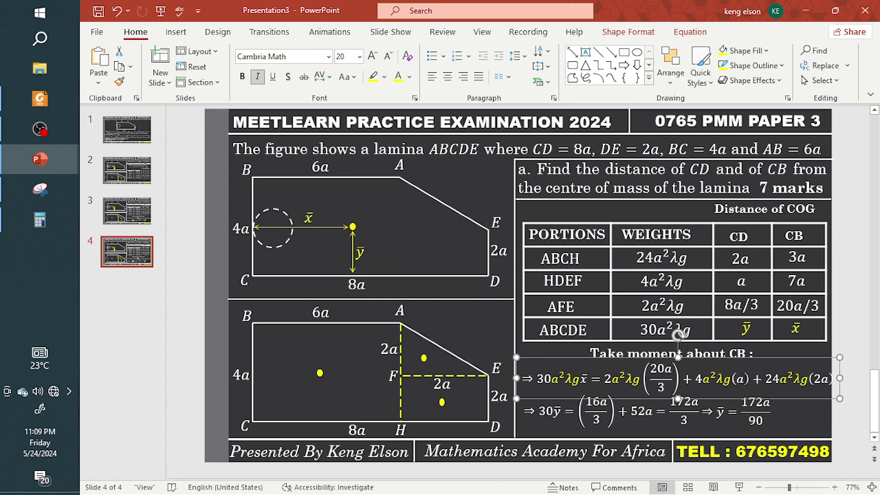
pyautogui.click(740, 379)
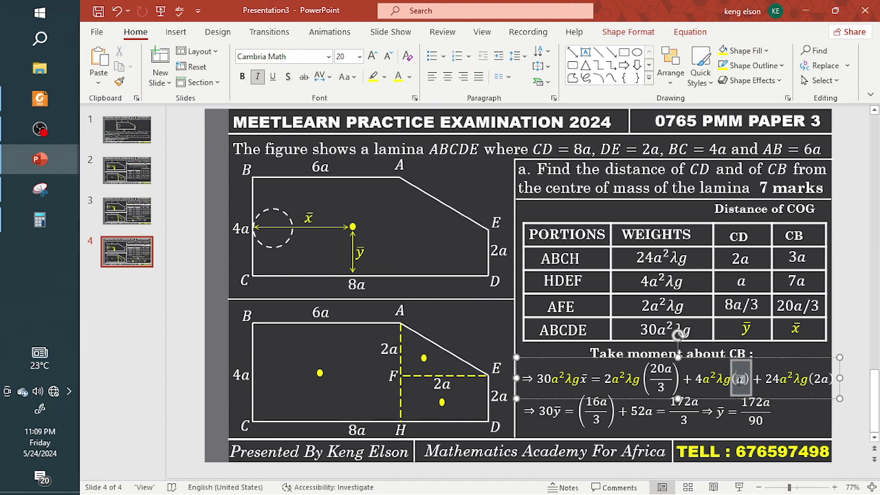
pyautogui.write('7')
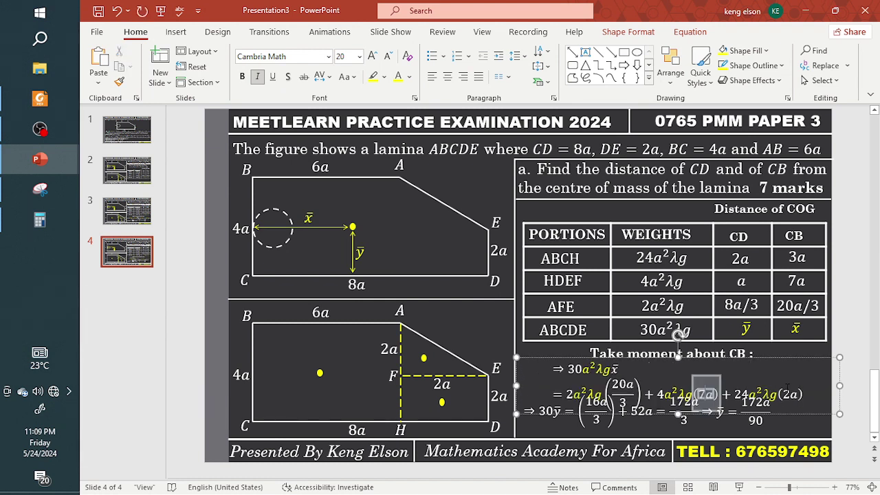
pyautogui.click(789, 391)
pyautogui.press('BackSpace')
pyautogui.write('3')
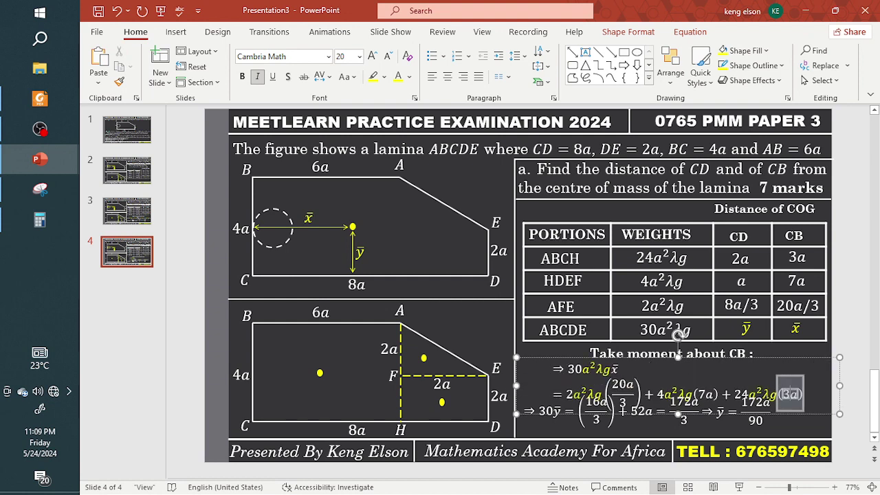
# - Widen the equation box onto one line, nudge it into place, and keep text size 20
pyautogui.moveTo(839, 386); pyautogui.dragTo(851, 386)
pyautogui.press('Left')
pyautogui.press('Left')
pyautogui.press('Left')
pyautogui.press('Left')
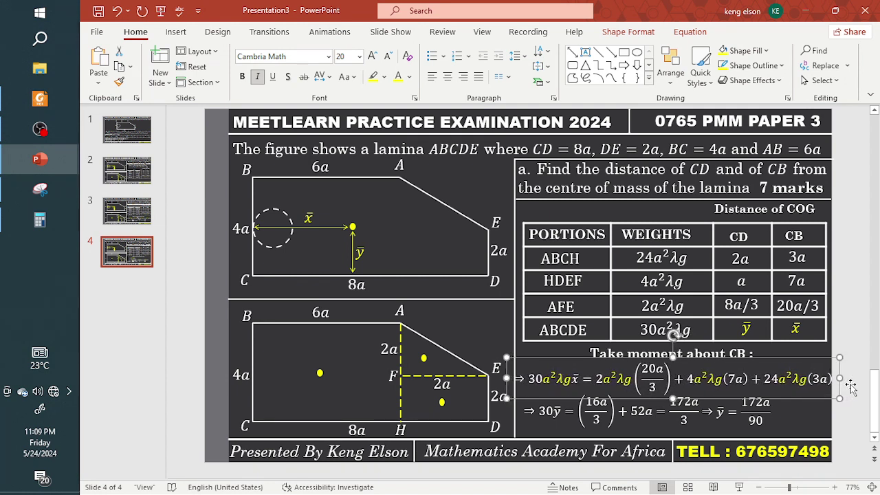
pyautogui.press('Right')
pyautogui.press('Up')
pyautogui.press('Up')
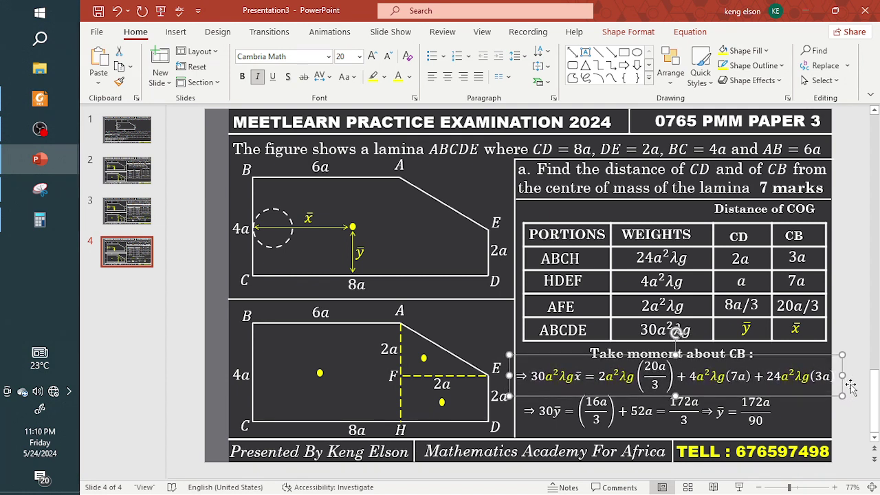
pyautogui.press('Left')
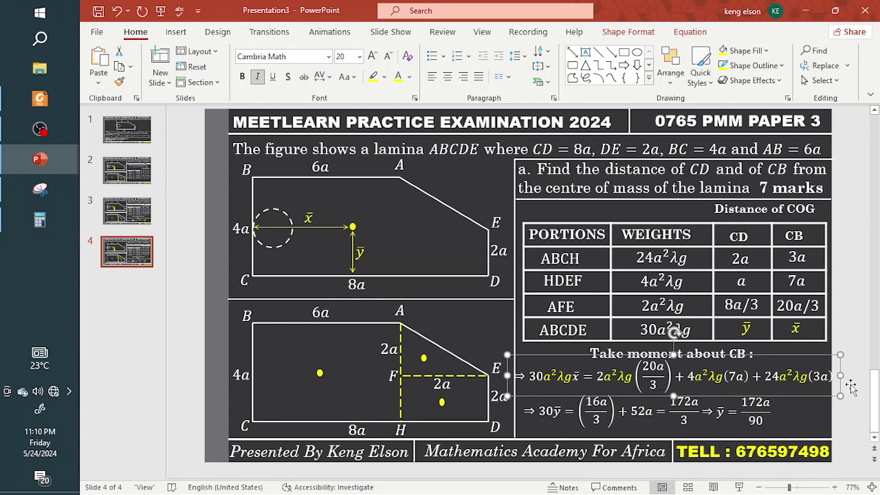
pyautogui.press('Right')
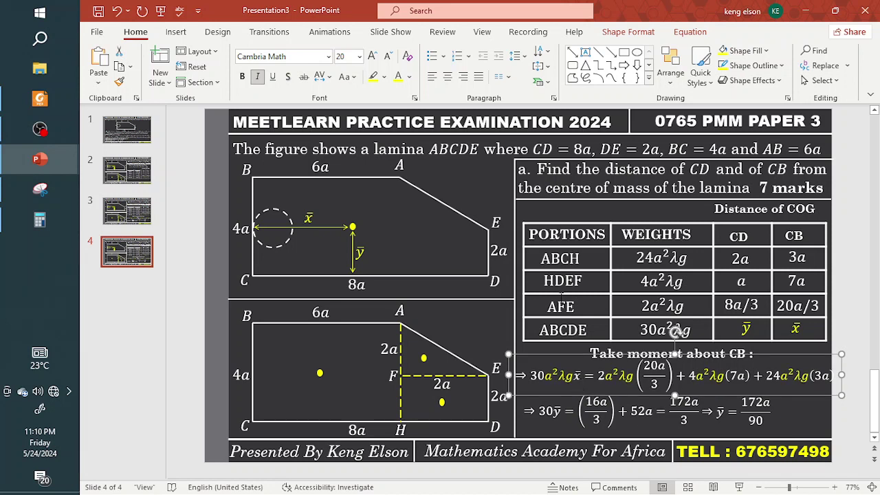
pyautogui.click(388, 57)
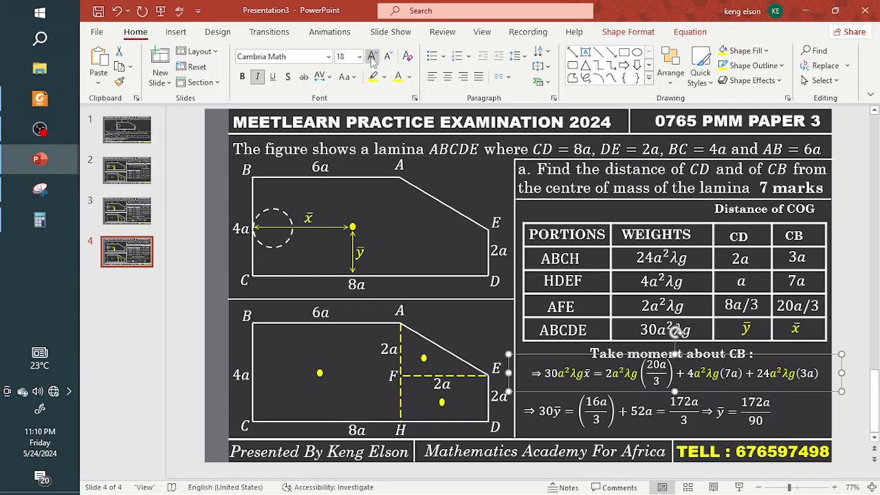
pyautogui.click(372, 57)
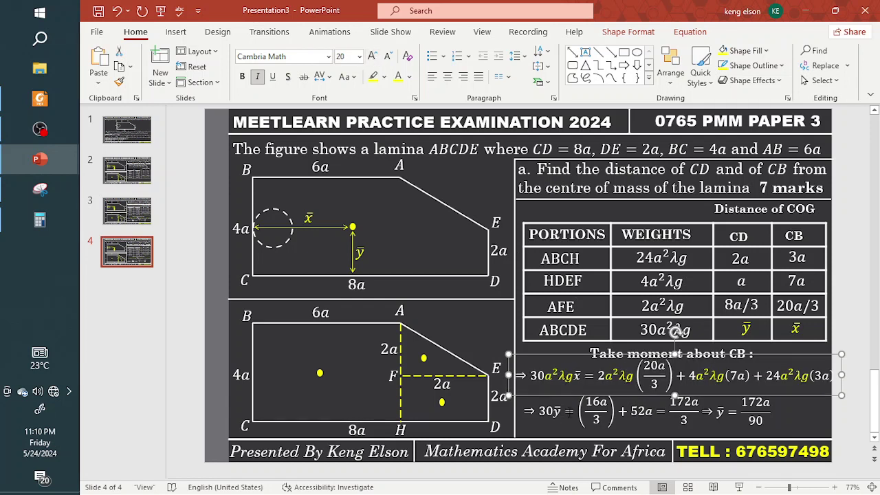
pyautogui.click(557, 411)
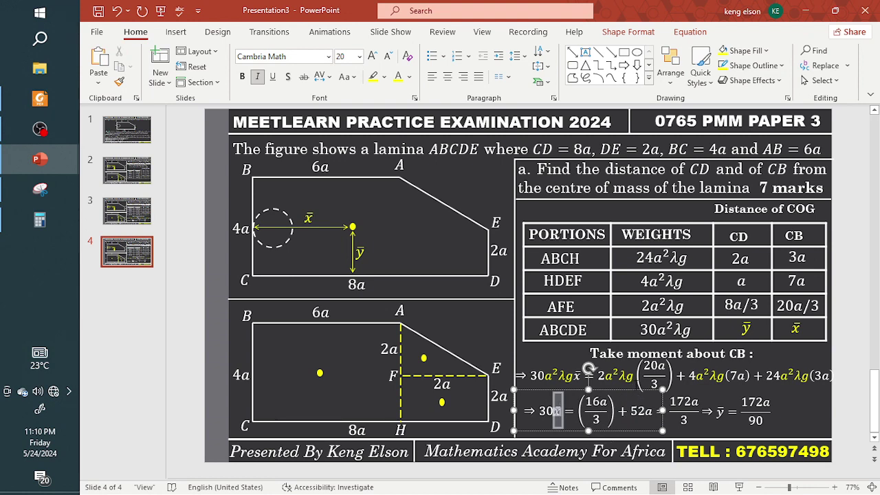
# - Change the second line to begin ⇒ 30x̄ = (40a/3) + 52a
pyautogui.click(633, 375)
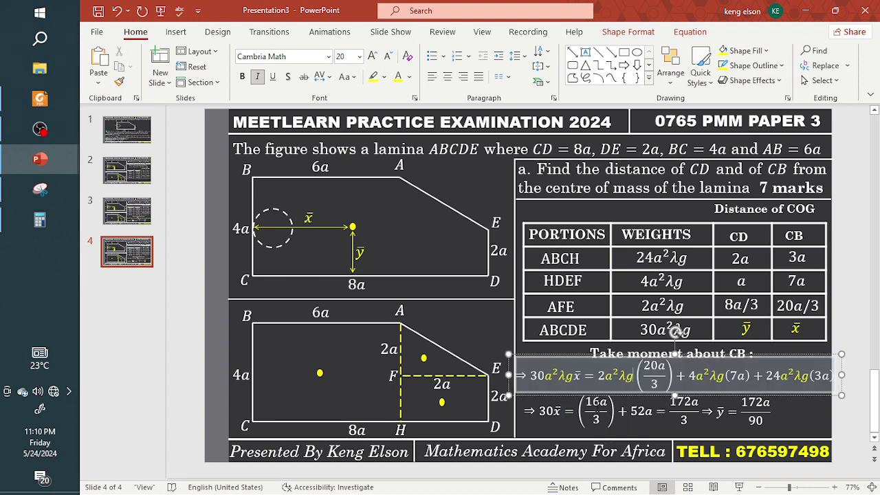
pyautogui.doubleClick(596, 401)
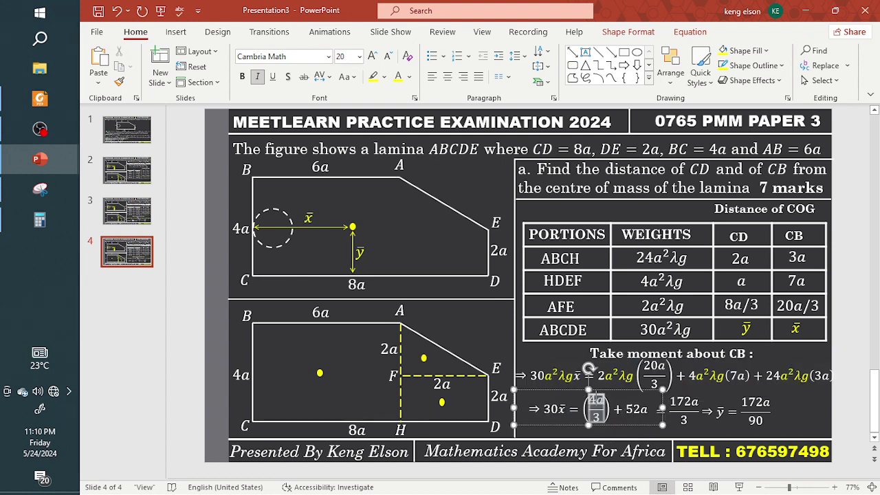
pyautogui.write('40')
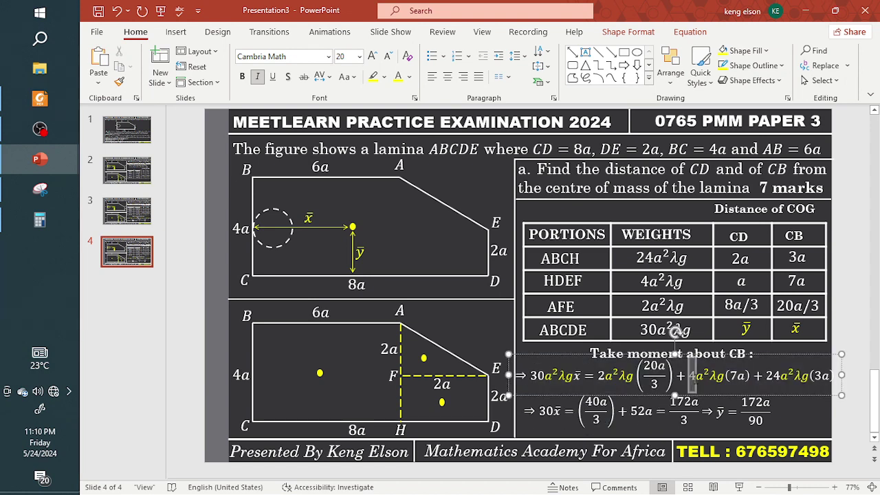
pyautogui.moveTo(630, 412); pyautogui.dragTo(645, 412)
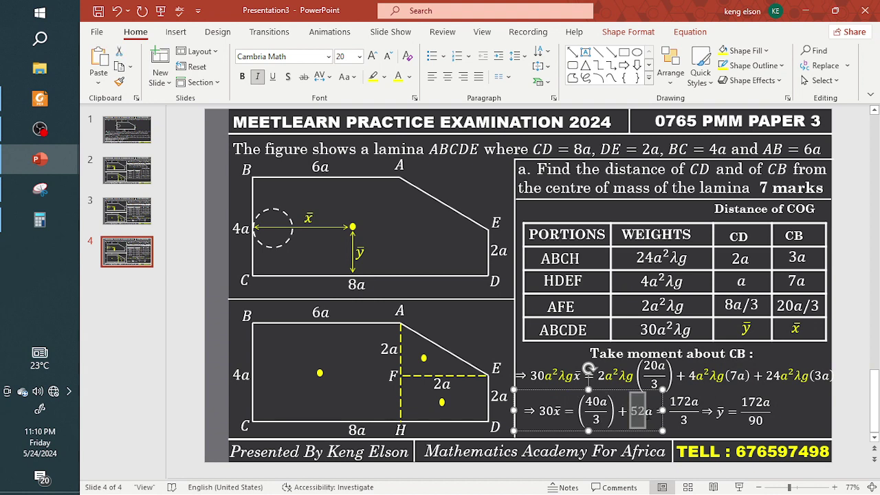
pyautogui.click(780, 446)
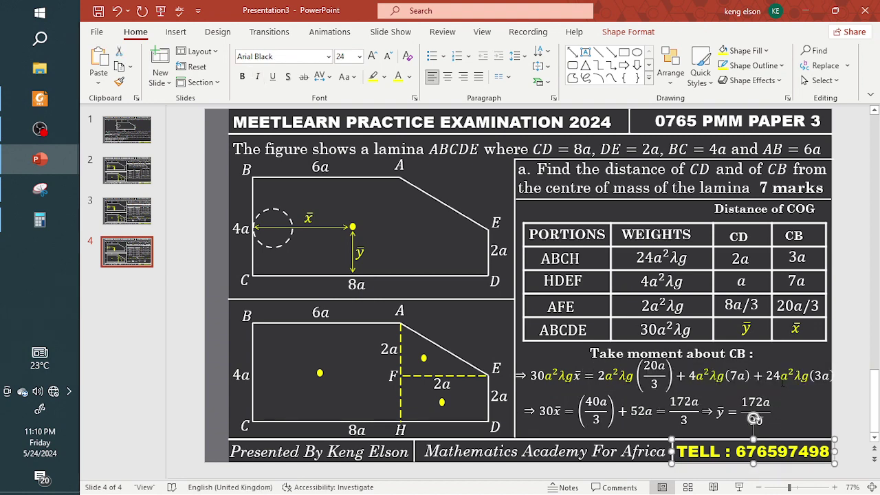
# - Compute 3 × 24 = 72, then 72 + 28 = 100, and minimize Calculator
pyautogui.click(40, 219)
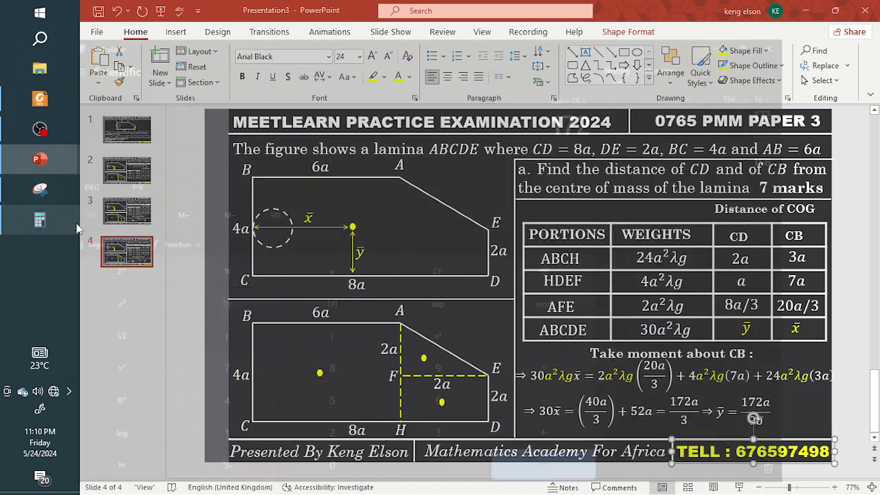
pyautogui.press('Escape')
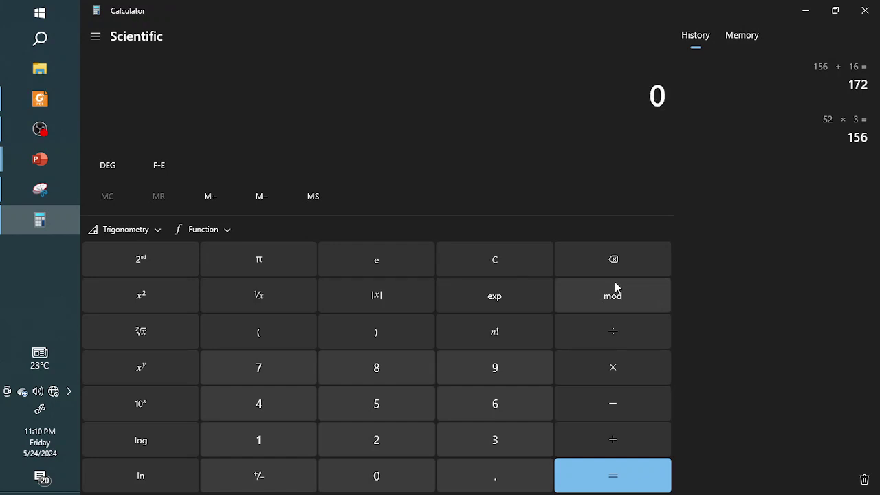
pyautogui.press('3')
pyautogui.press('2')
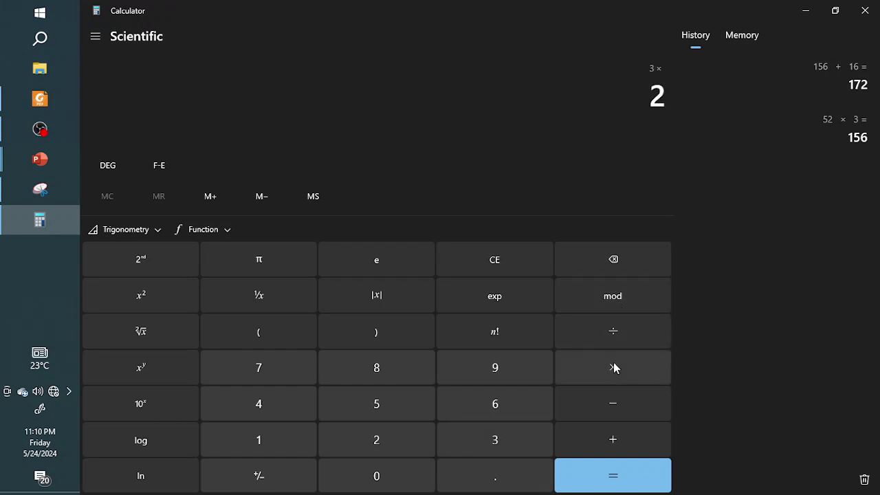
pyautogui.press('4')
pyautogui.press('Return')
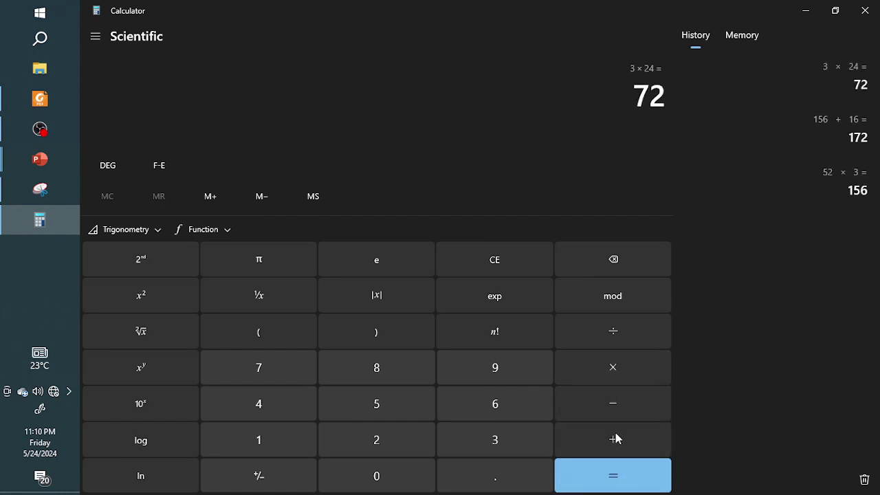
pyautogui.click(616, 439)
pyautogui.write('28')
pyautogui.press('Return')
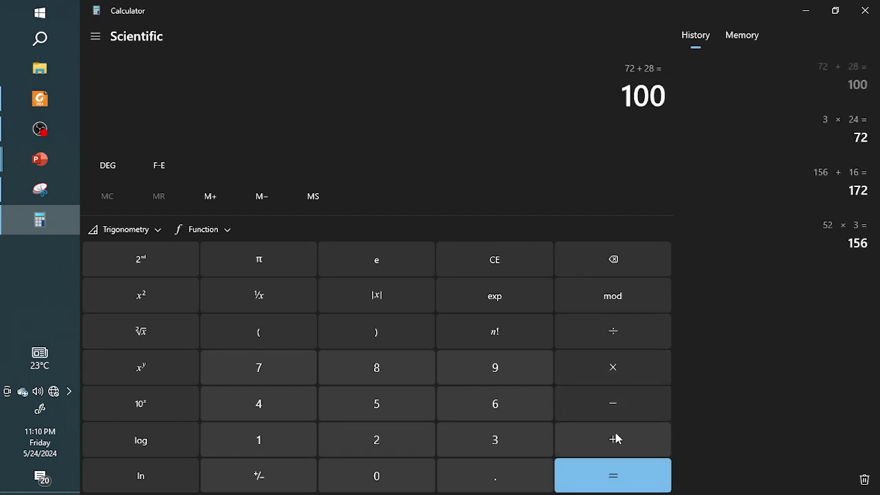
pyautogui.click(806, 11)
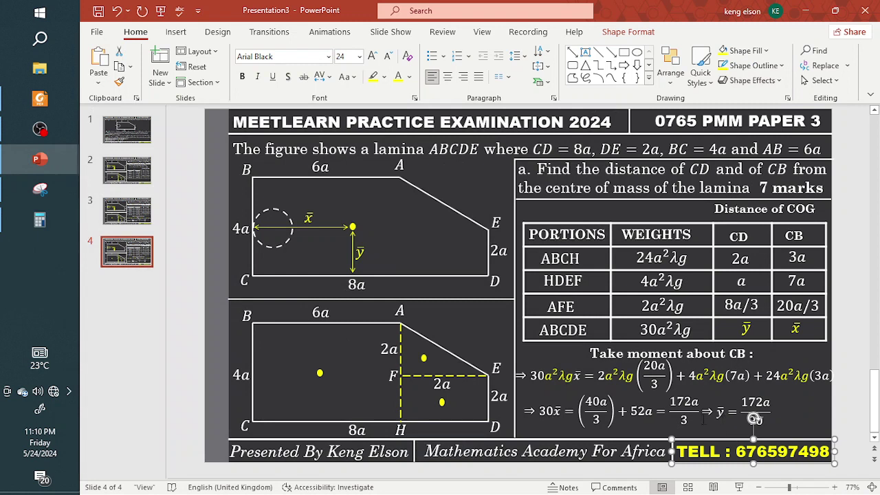
# - Change the CB line's coefficient to 100a and the 172a/3 numerator to 340a/3
pyautogui.click(641, 411)
pyautogui.press('BackSpace')
pyautogui.write('100a')
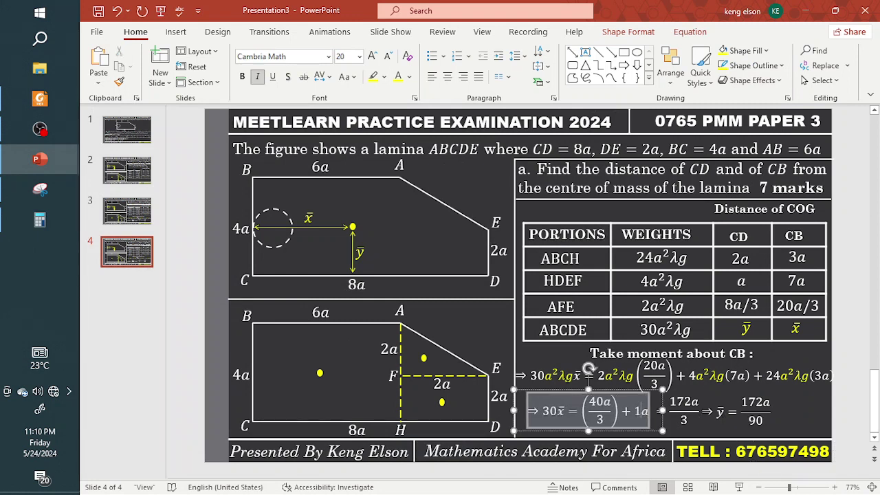
pyautogui.click(755, 422)
pyautogui.press('Right')
pyautogui.press('Right')
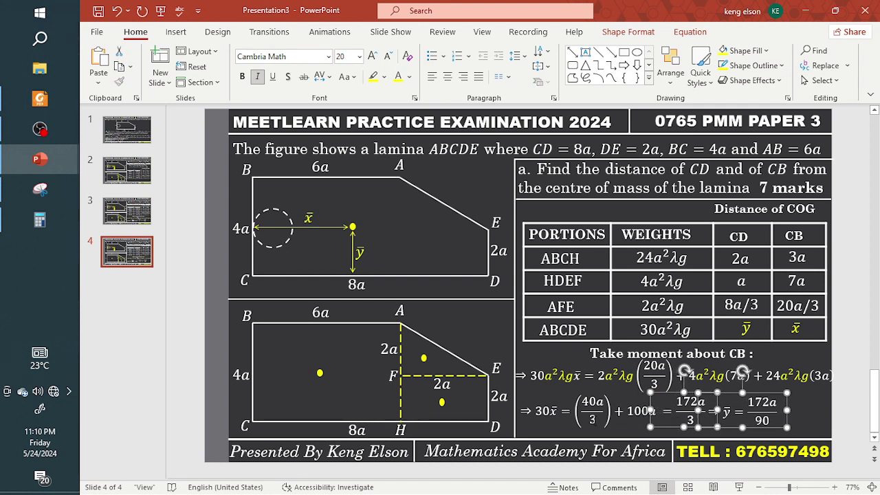
pyautogui.doubleClick(592, 419)
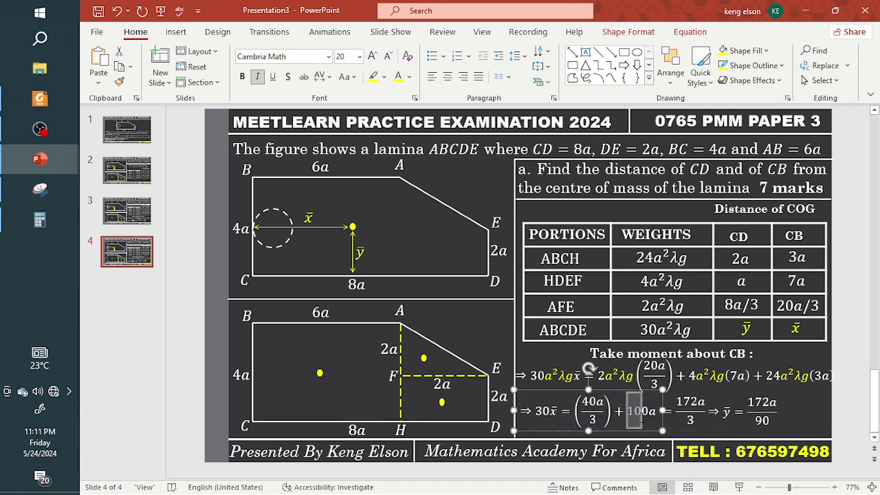
pyautogui.doubleClick(638, 411)
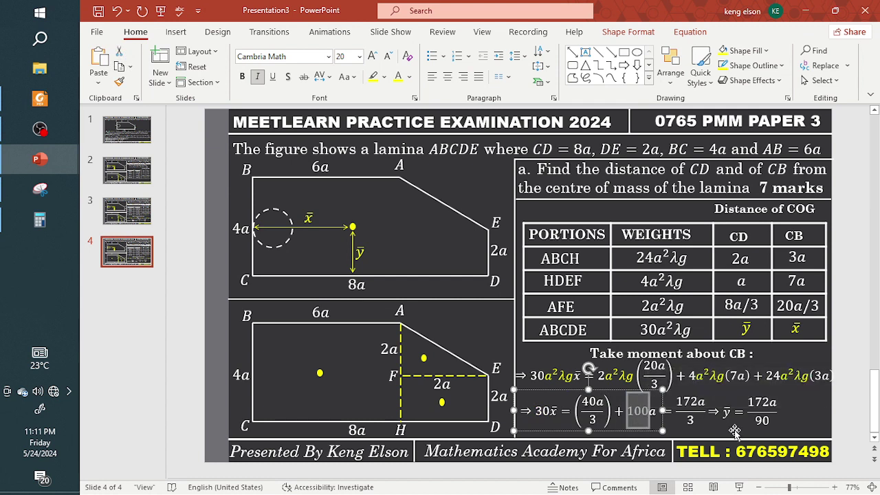
pyautogui.click(690, 406)
pyautogui.press('BackSpace')
pyautogui.press('BackSpace')
pyautogui.press('BackSpace')
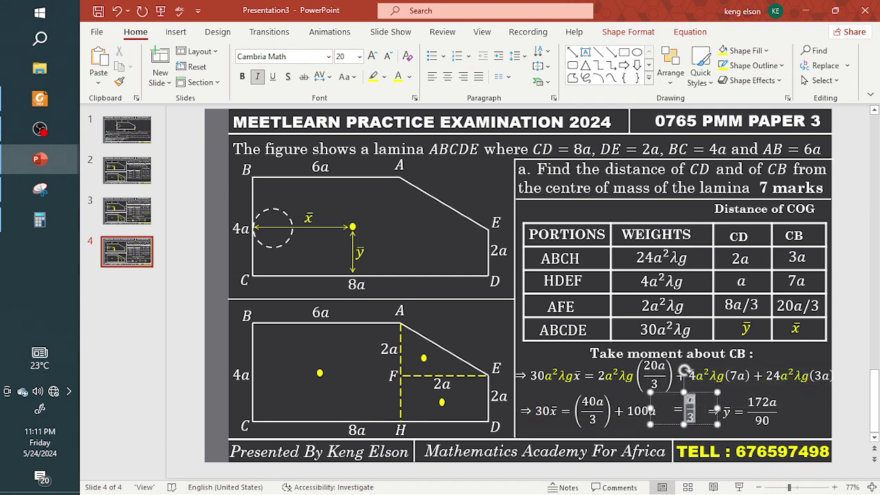
pyautogui.write('3')
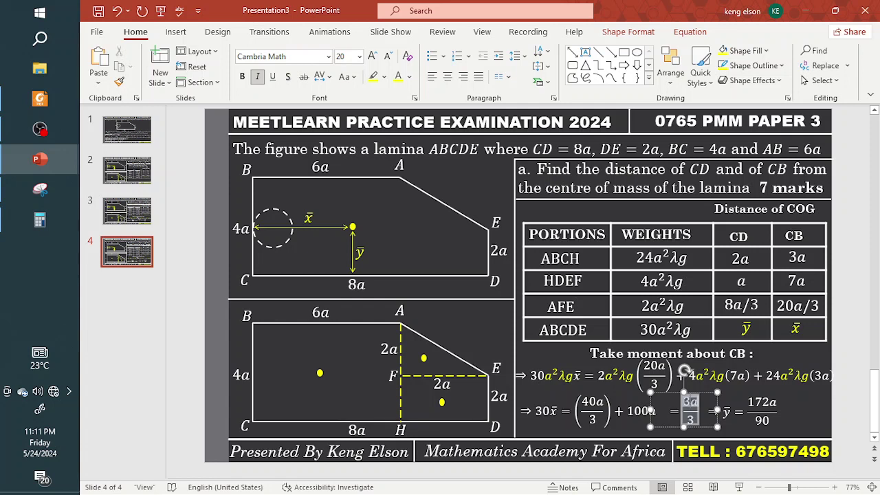
pyautogui.write('40')
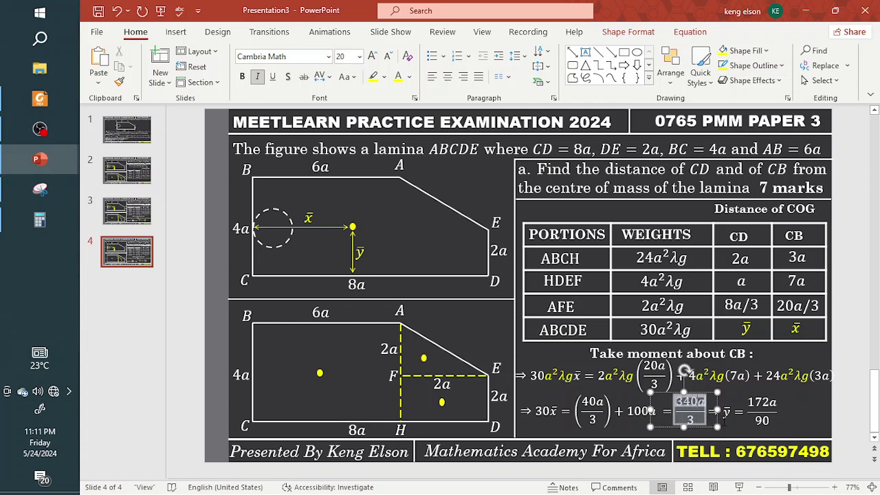
# - Replace 172a/90 with 340a/90 in the final result
pyautogui.click(762, 403)
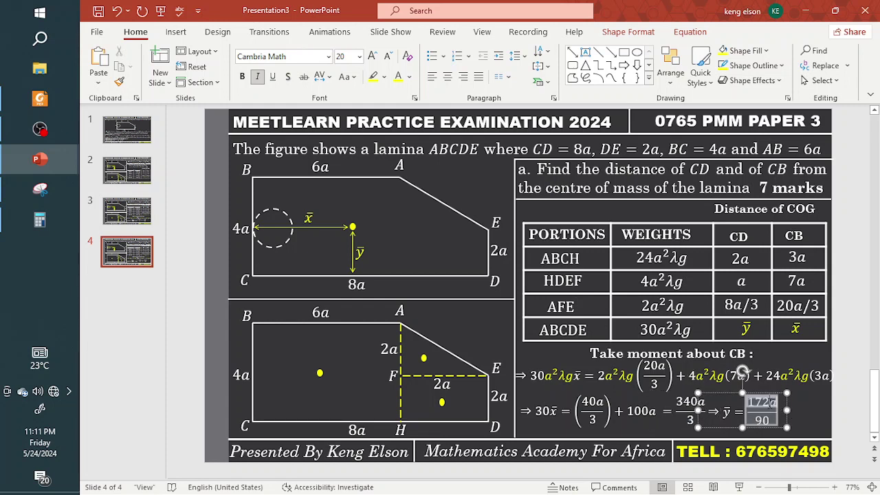
pyautogui.press('BackSpace')
pyautogui.press('BackSpace')
pyautogui.press('BackSpace')
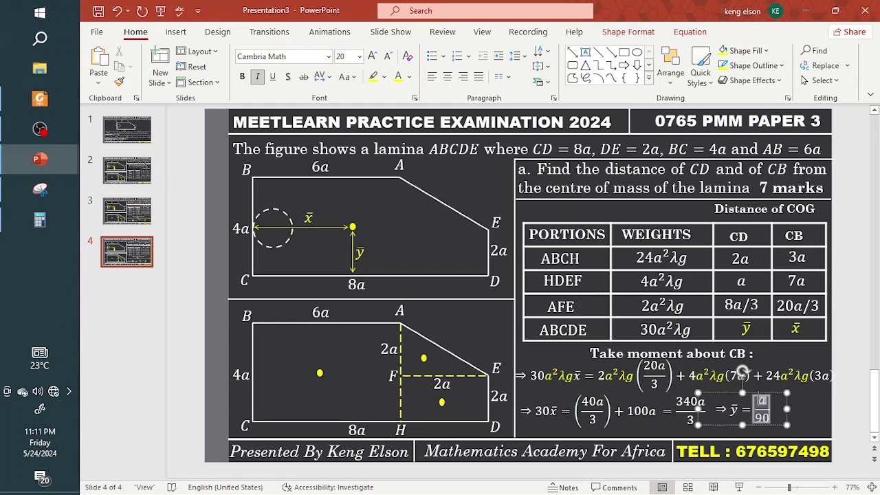
pyautogui.write('340')
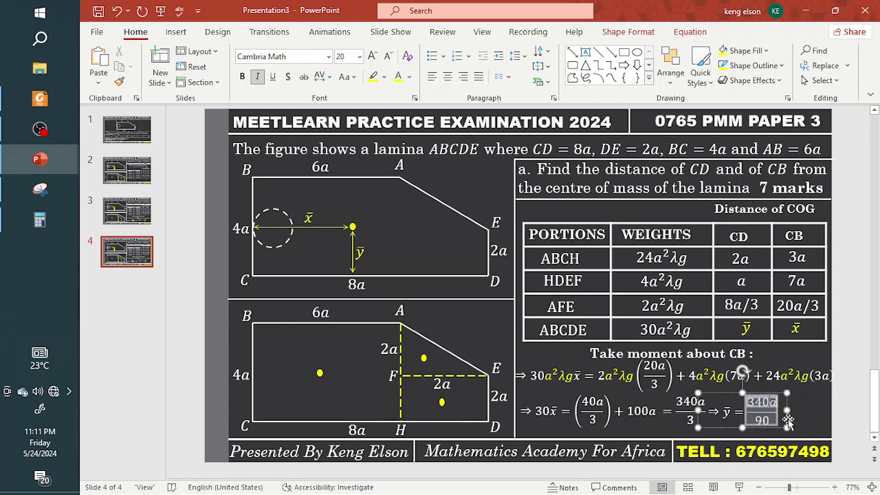
pyautogui.click(788, 421)
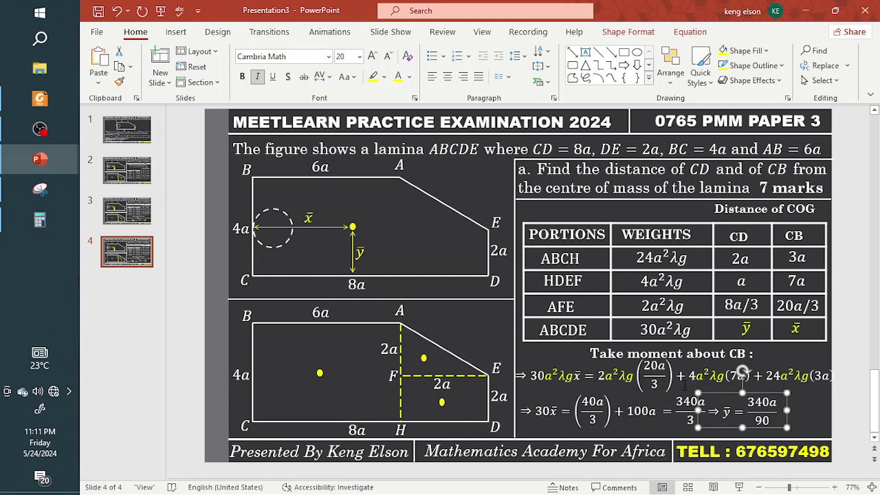
# - Review slides 1–3 and return to slide 4's CB working
pyautogui.click(137, 143)
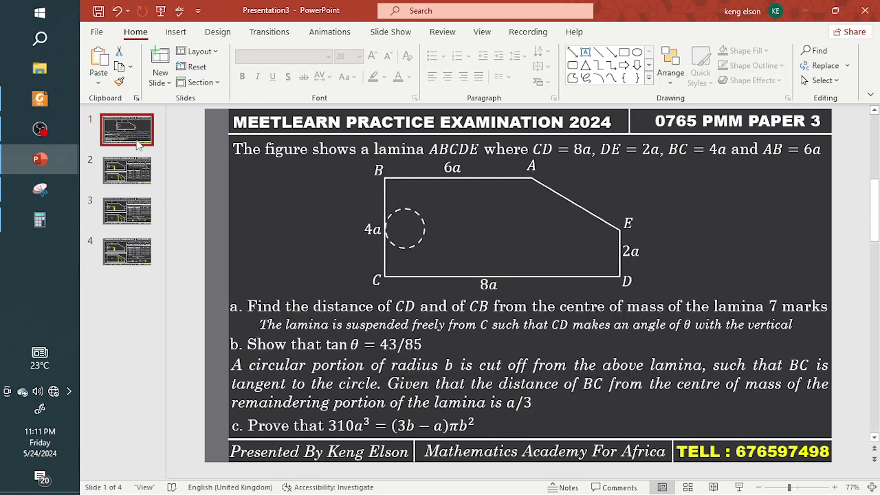
pyautogui.click(137, 170)
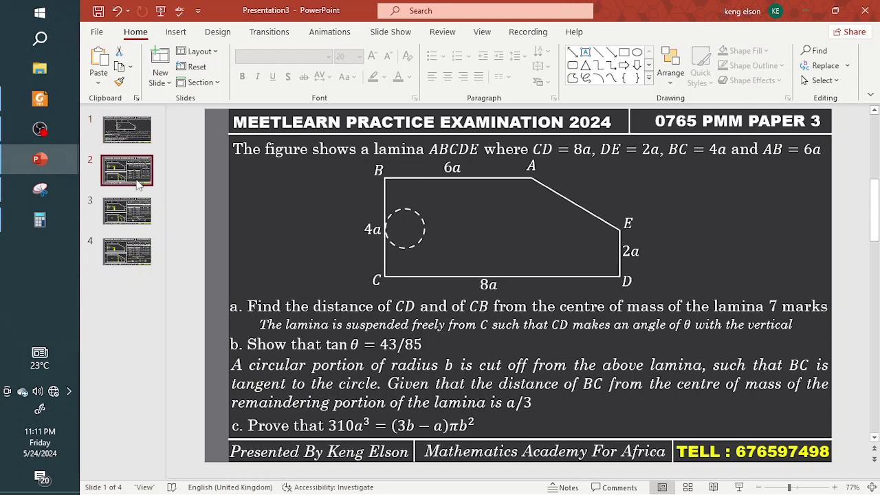
pyautogui.click(136, 210)
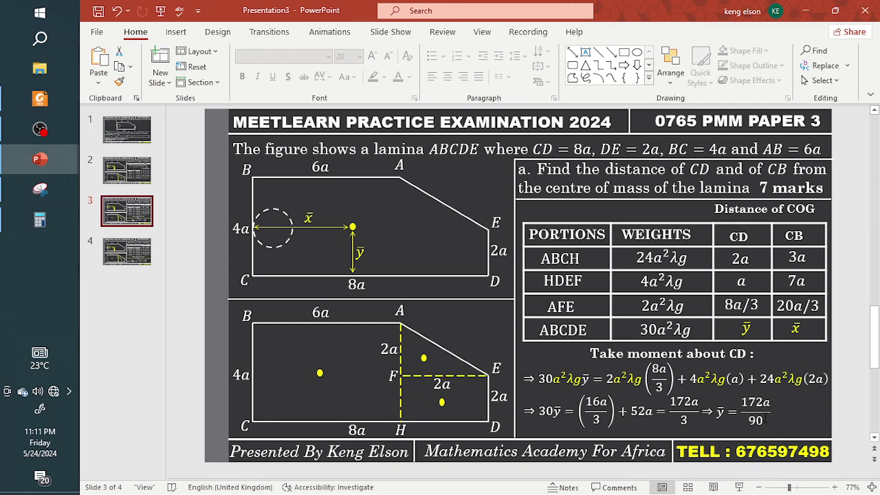
pyautogui.click(138, 253)
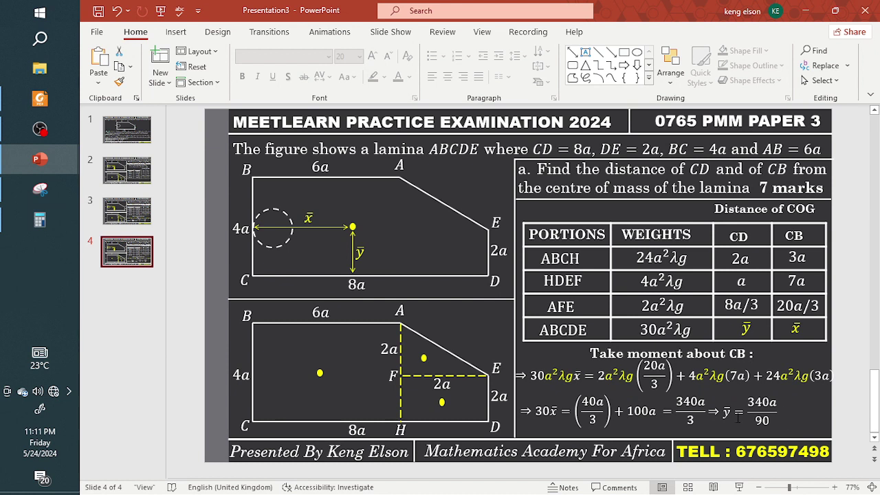
# - Change ȳ to x̄ and reduce 340a/90 to 34a/9
pyautogui.click(738, 413)
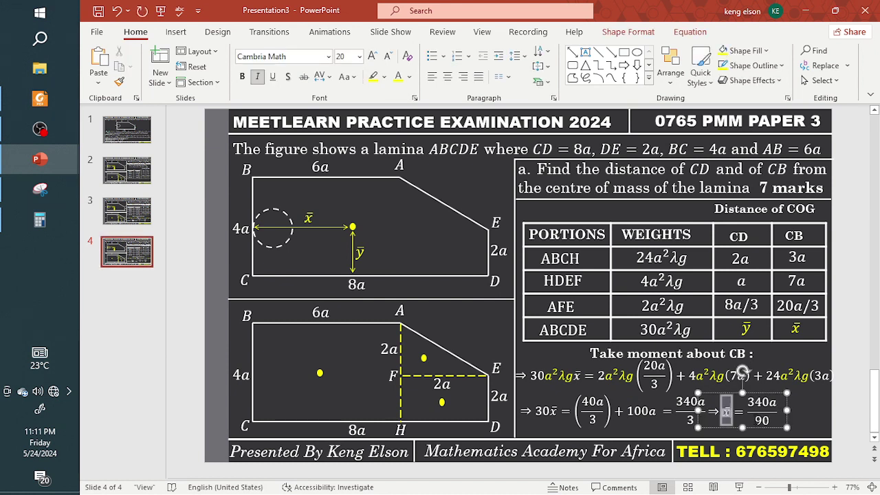
pyautogui.click(789, 425)
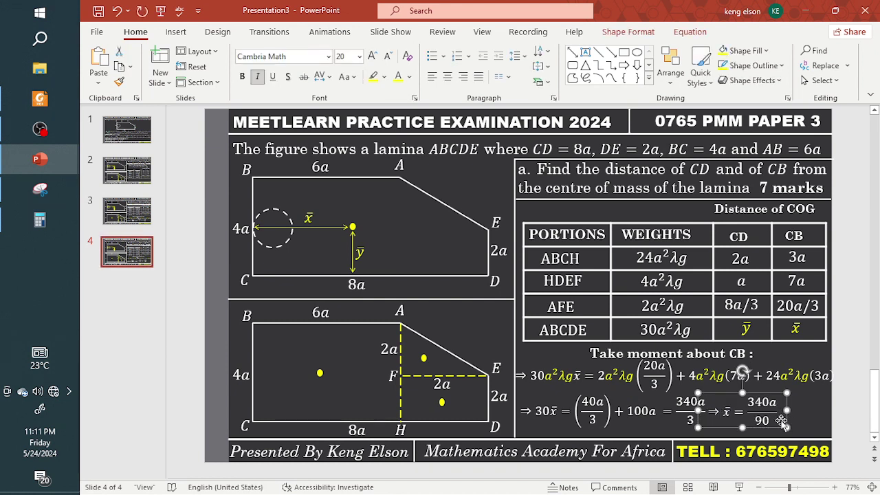
pyautogui.click(769, 404)
pyautogui.press('BackSpace')
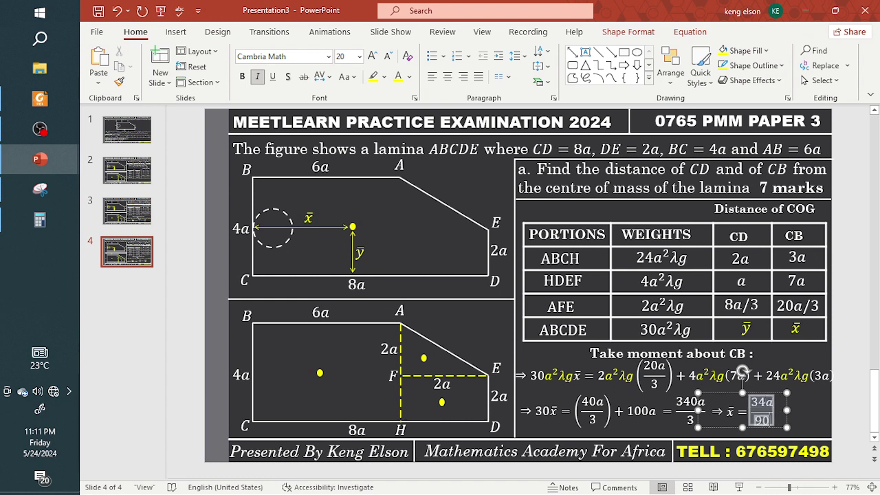
pyautogui.press('BackSpace')
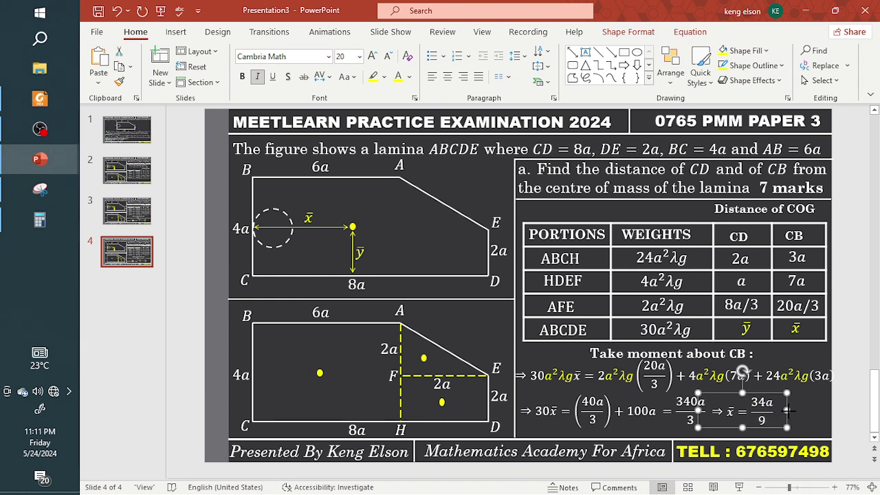
pyautogui.moveTo(786, 412); pyautogui.dragTo(779, 411)
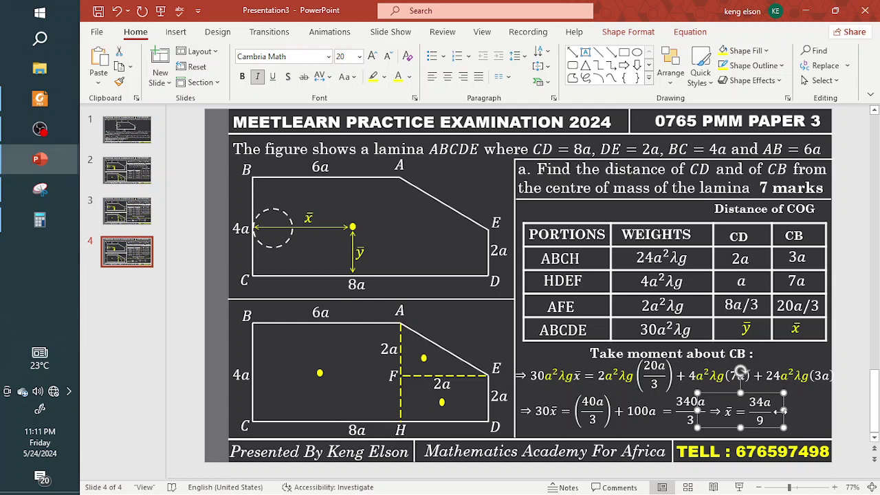
pyautogui.click(795, 418)
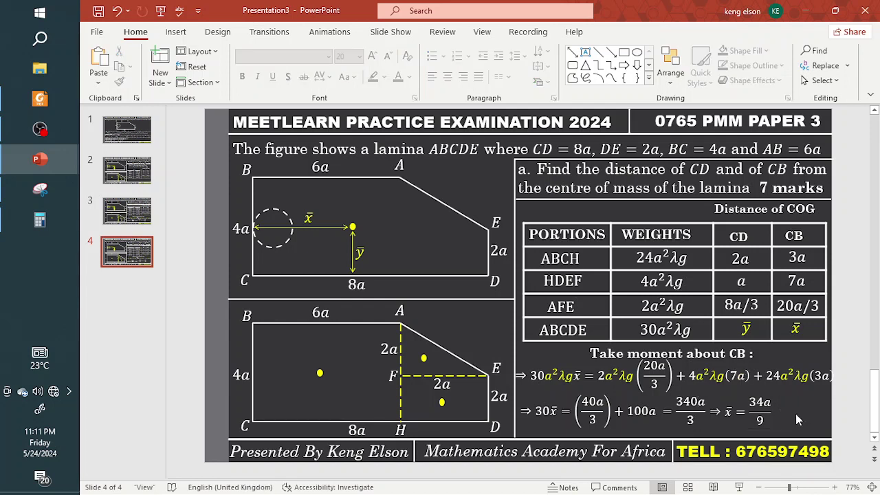
pyautogui.click(133, 141)
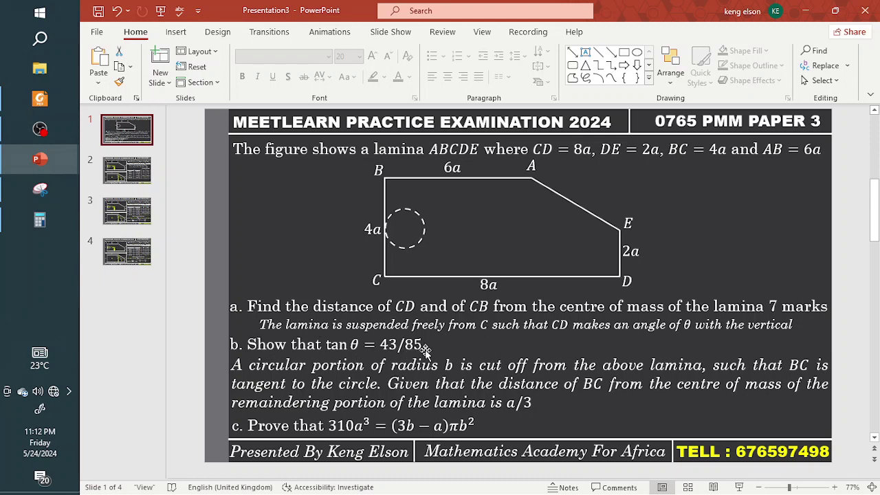
pyautogui.click(133, 177)
pyautogui.click(134, 215)
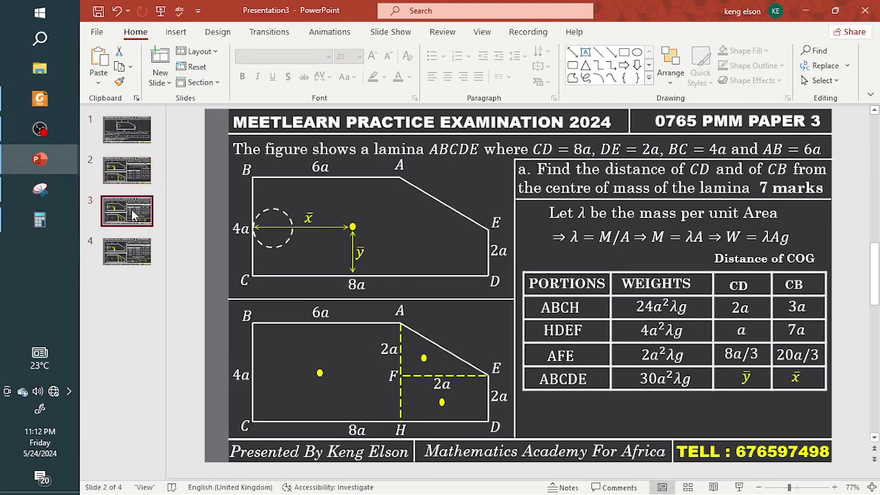
pyautogui.click(135, 251)
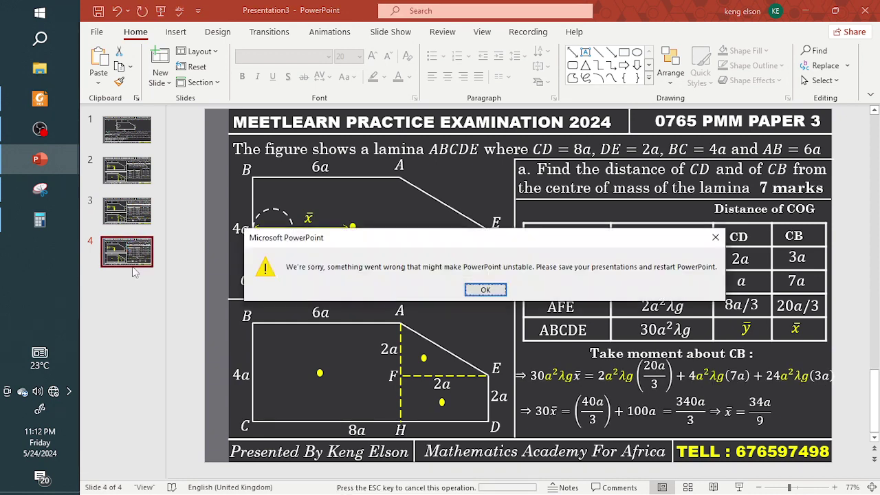
pyautogui.click(481, 289)
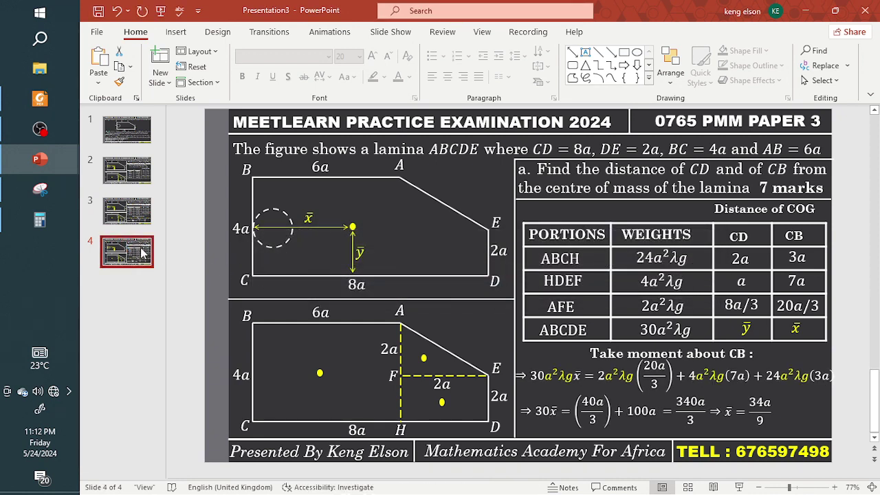
# - Paste slide 4 as a new slide 5 and delete its Distance of COG heading and results table
pyautogui.hotkey('ctrl', 'v')
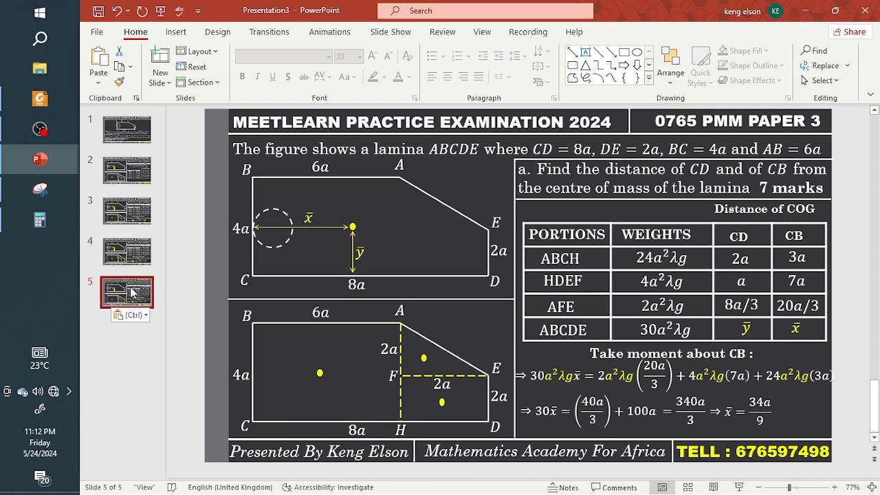
pyautogui.click(818, 209)
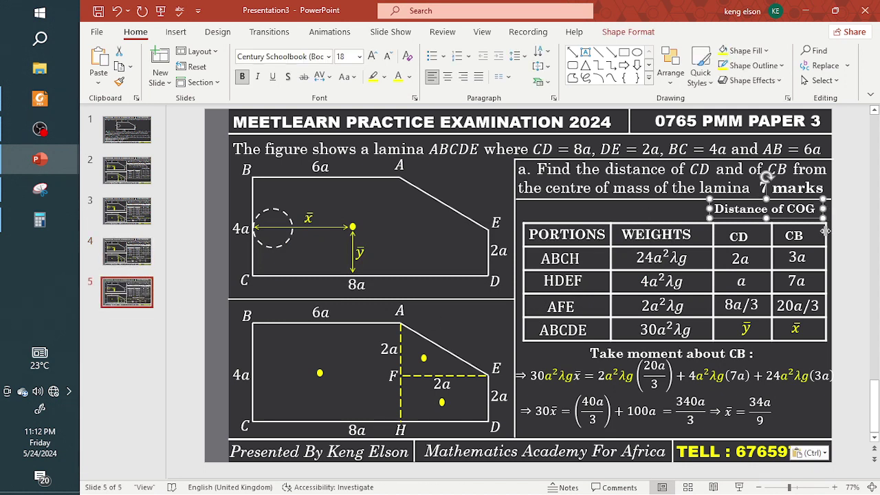
pyautogui.press('Delete')
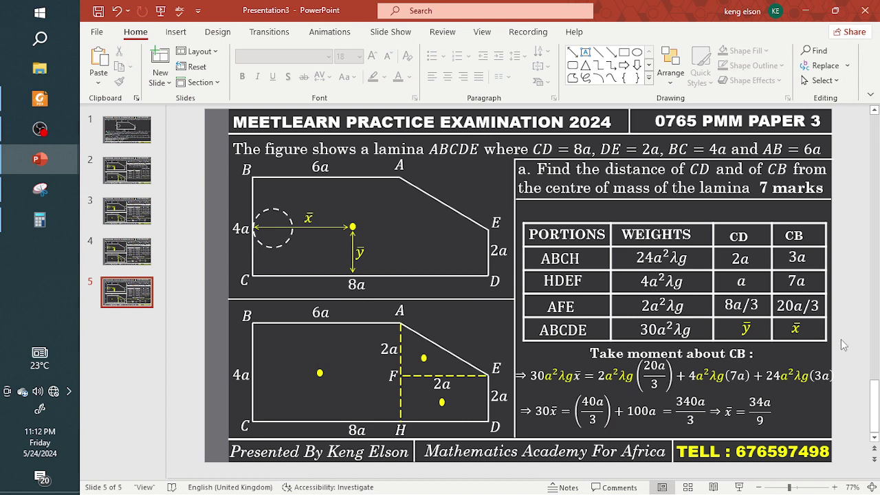
pyautogui.moveTo(853, 356); pyautogui.dragTo(516, 197)
pyautogui.press('Delete')
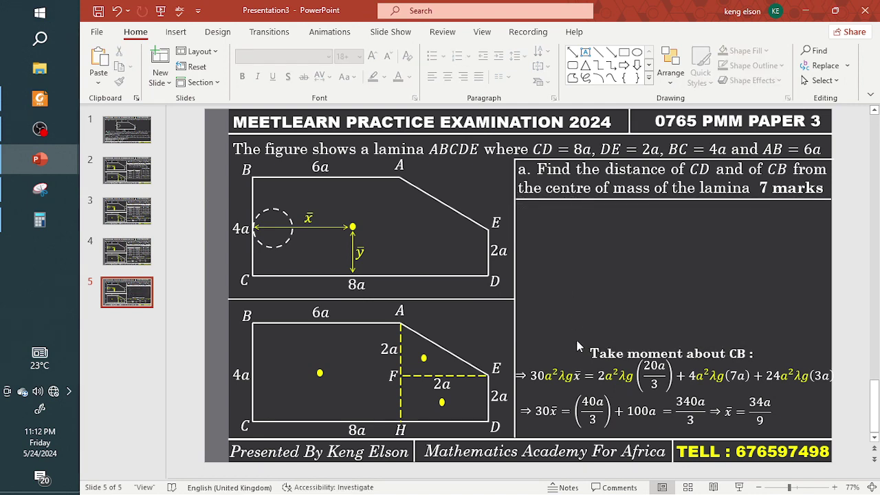
# - Delete the Take moment about CB heading and all CB working equations
pyautogui.click(741, 352)
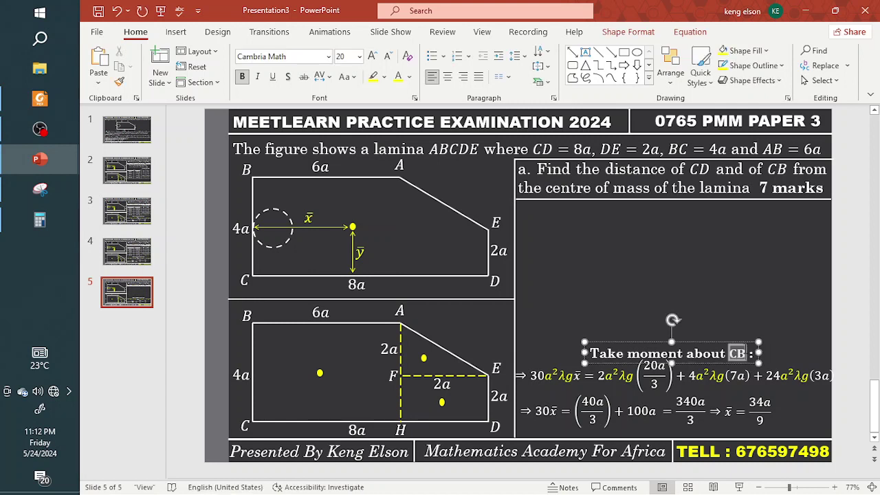
pyautogui.click(745, 342)
pyautogui.press('Delete')
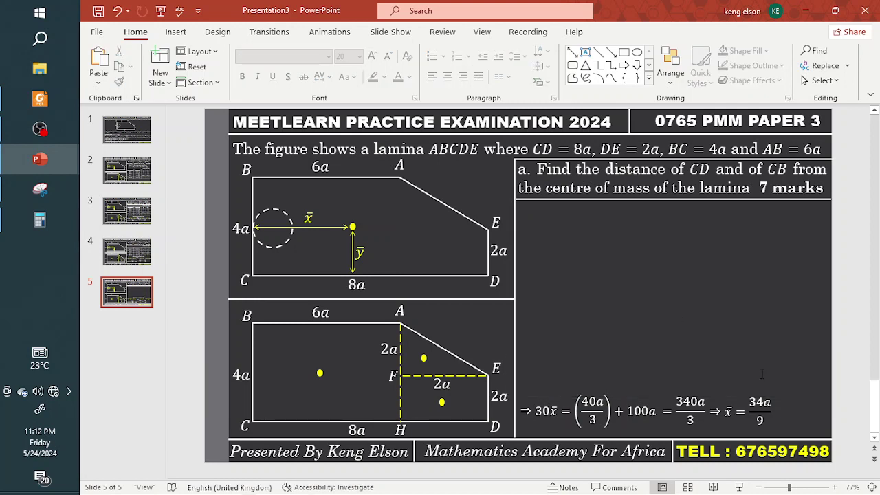
pyautogui.click(776, 414)
pyautogui.keyDown('shift'); pyautogui.click(646, 418); pyautogui.keyUp('shift')
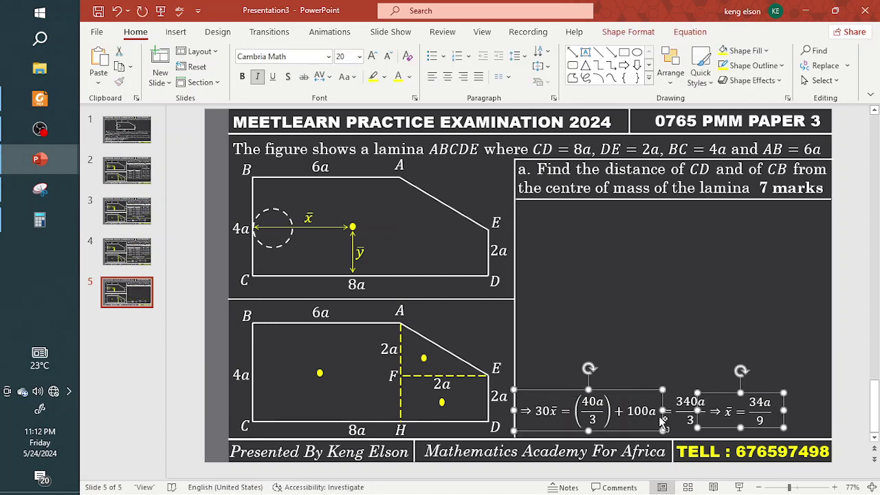
pyautogui.keyDown('shift'); pyautogui.click(683, 416); pyautogui.keyUp('shift')
pyautogui.press('Delete')
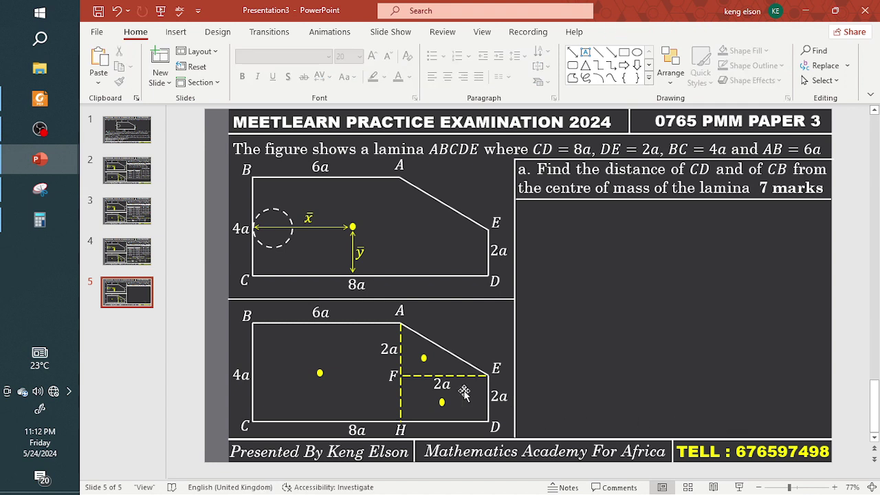
# - Delete the three yellow centre-of-mass dots from the lower figure
pyautogui.click(423, 359)
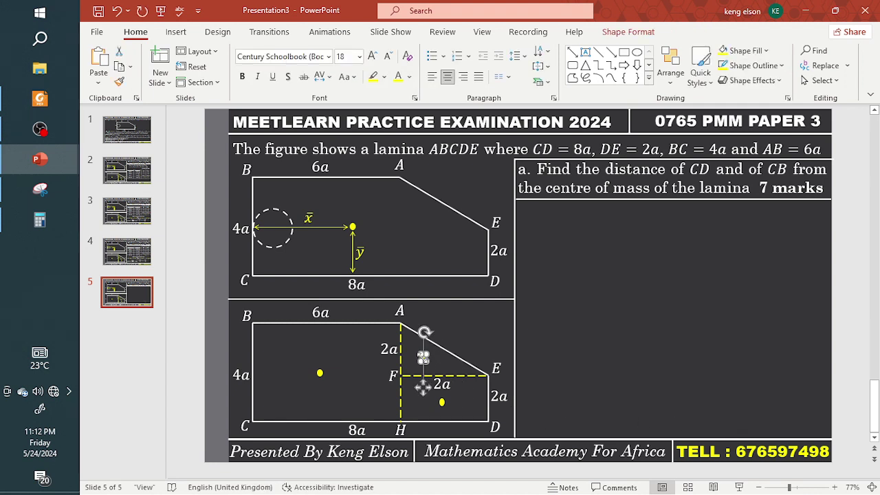
pyautogui.keyDown('shift'); pyautogui.click(443, 401); pyautogui.keyUp('shift')
pyautogui.keyDown('shift'); pyautogui.click(320, 373); pyautogui.keyUp('shift')
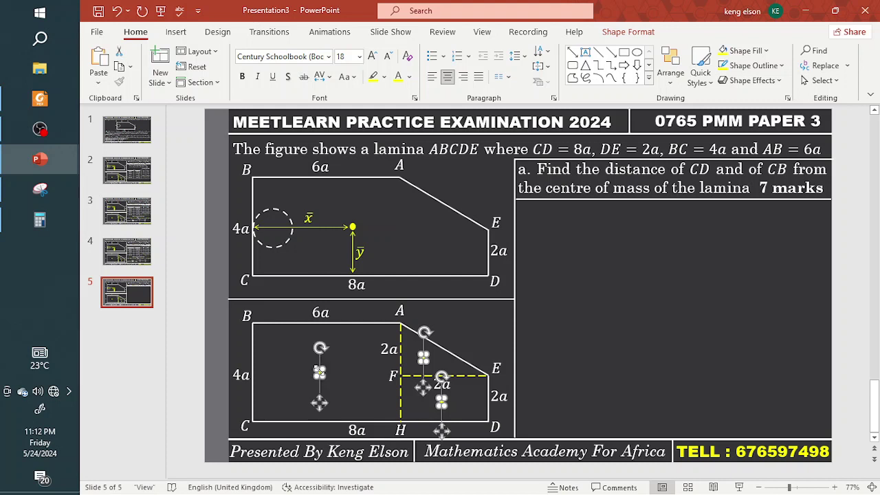
pyautogui.press('Delete')
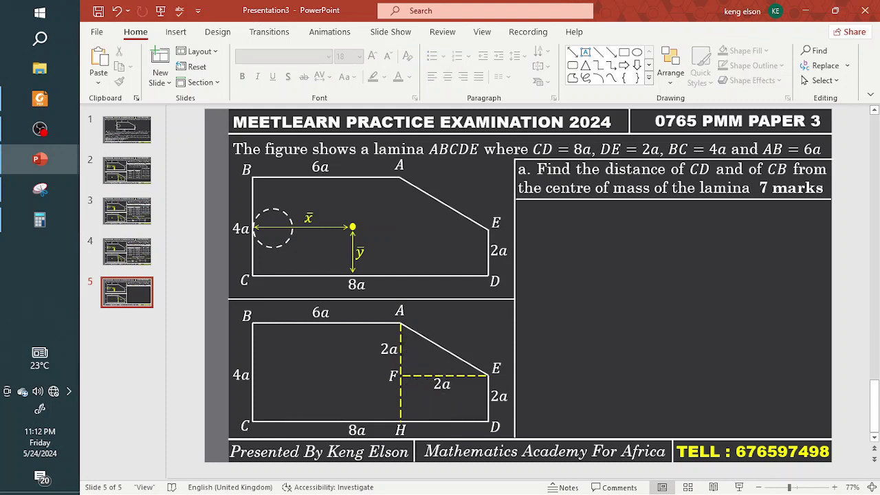
# - Delete the 2a labels by AF and below FE plus the F label
pyautogui.click(389, 348)
pyautogui.click(403, 360)
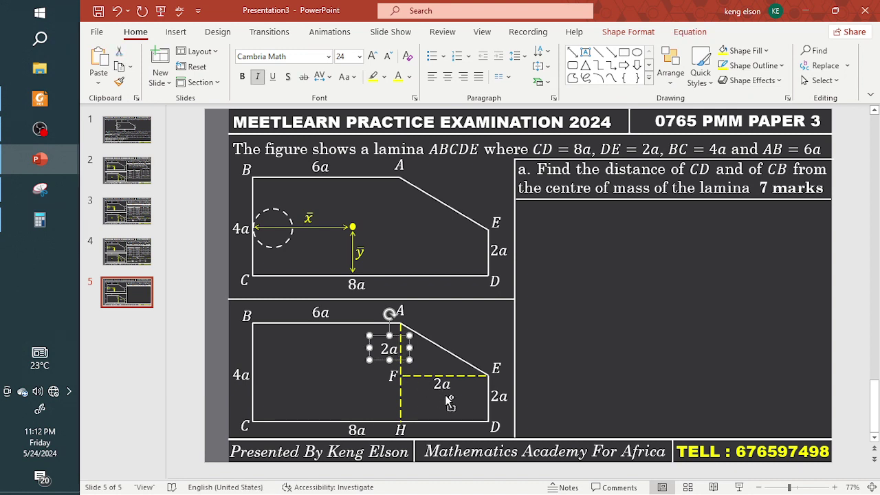
pyautogui.keyDown('shift'); pyautogui.click(443, 393); pyautogui.keyUp('shift')
pyautogui.keyDown('shift'); pyautogui.click(392, 375); pyautogui.keyUp('shift')
pyautogui.press('Delete')
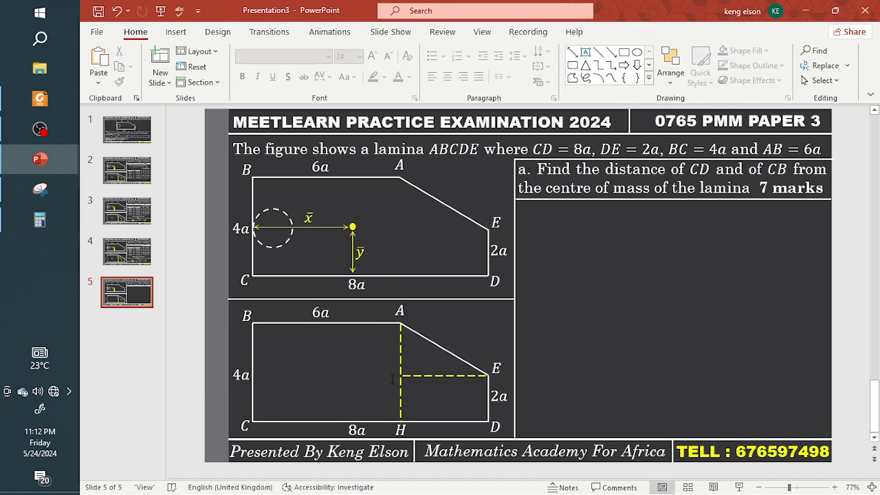
pyautogui.click(401, 363)
# - Delete both yellow dashed lines and the H label from the lower lamina
pyautogui.keyDown('shift'); pyautogui.click(441, 376); pyautogui.keyUp('shift')
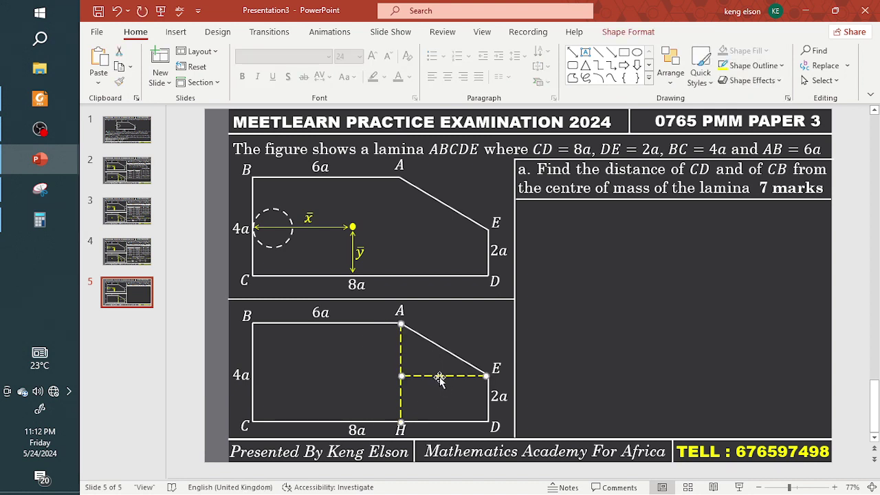
pyautogui.press('Delete')
pyautogui.moveTo(454, 362); pyautogui.dragTo(486, 358)
pyautogui.click(406, 431)
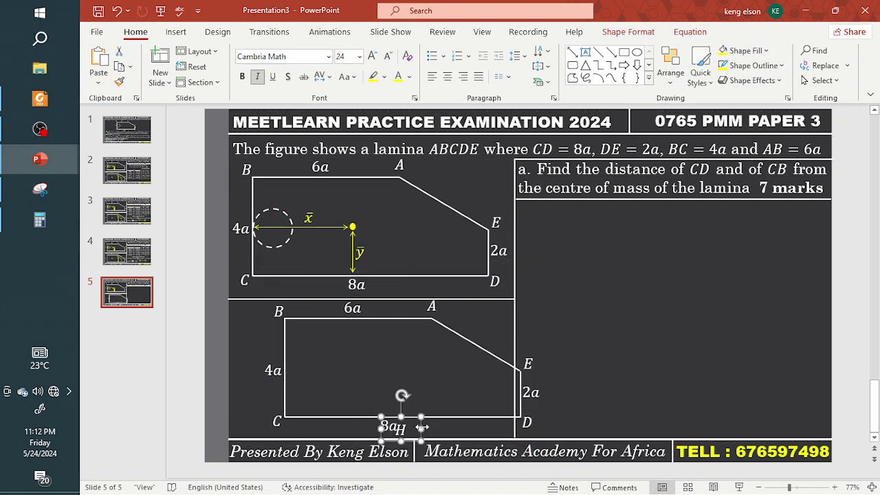
pyautogui.press('Delete')
# - Move the lamina into the right-hand panel under part a, undoing the trial rotations
pyautogui.moveTo(498, 357); pyautogui.dragTo(750, 303)
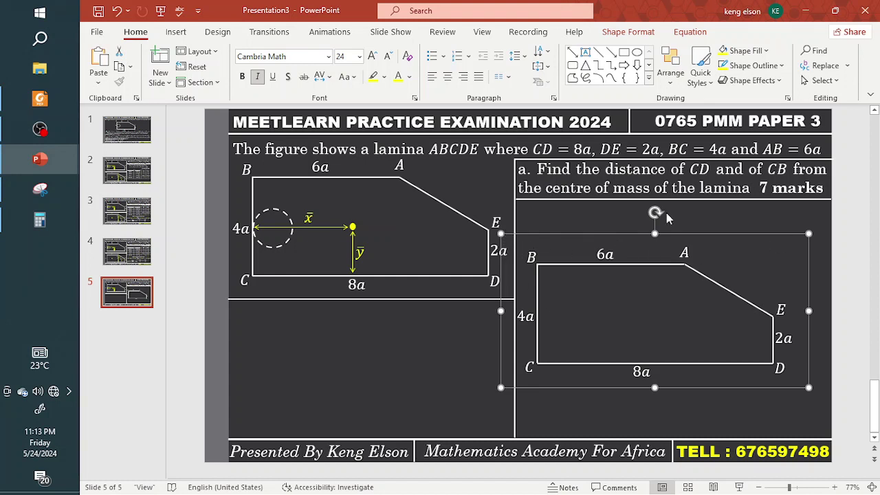
pyautogui.moveTo(656, 210); pyautogui.dragTo(666, 285)
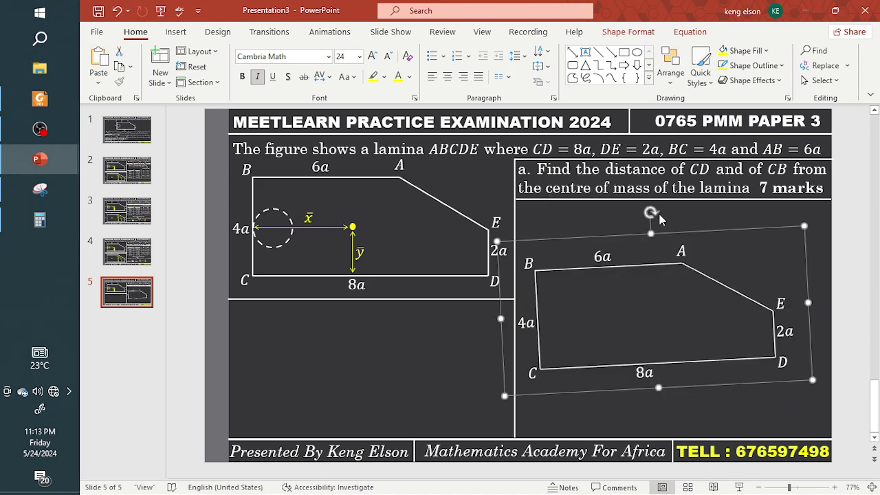
pyautogui.moveTo(652, 211); pyautogui.dragTo(664, 312)
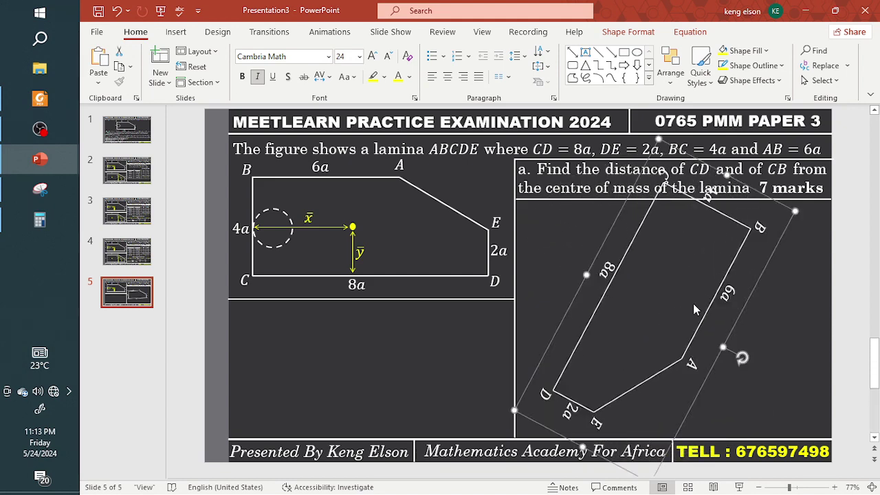
pyautogui.moveTo(767, 270); pyautogui.dragTo(762, 308)
pyautogui.hotkey('ctrl', 'z')
pyautogui.hotkey('ctrl', 'z')
pyautogui.hotkey('ctrl', 'z')
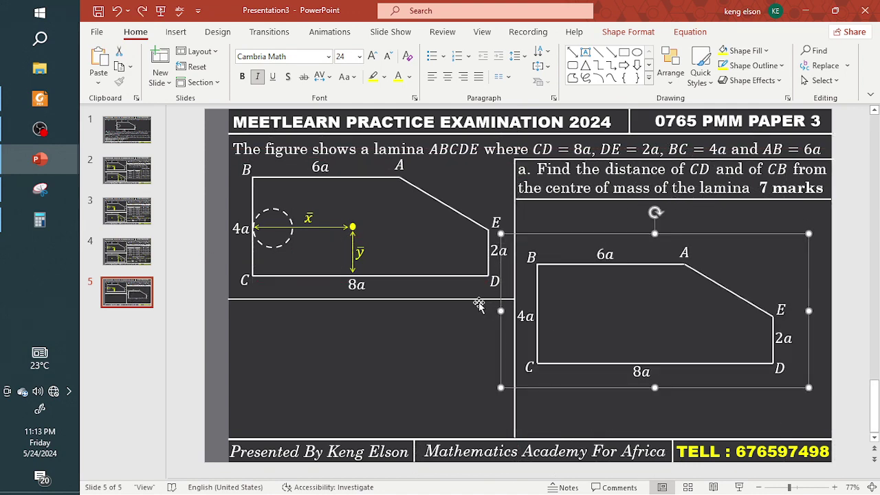
pyautogui.hotkey('ctrl', 'z')
pyautogui.click(267, 330)
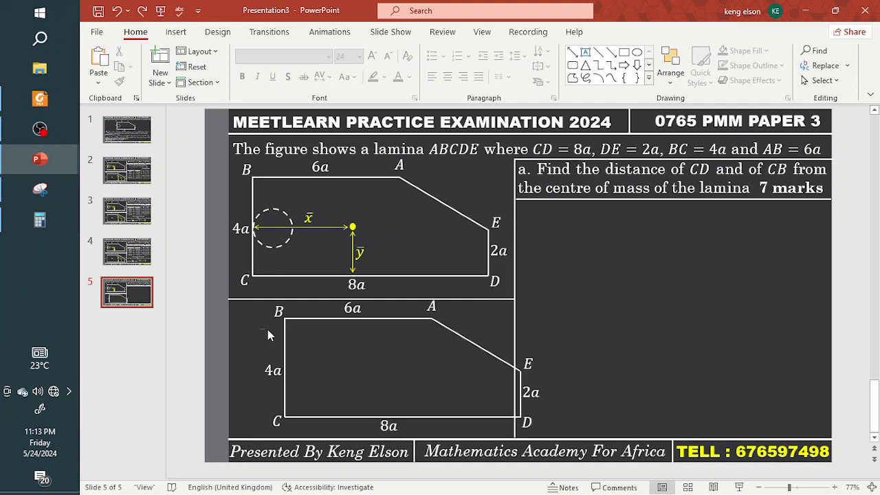
pyautogui.click(274, 326)
pyautogui.press('Delete')
pyautogui.hotkey('ctrl', 'z')
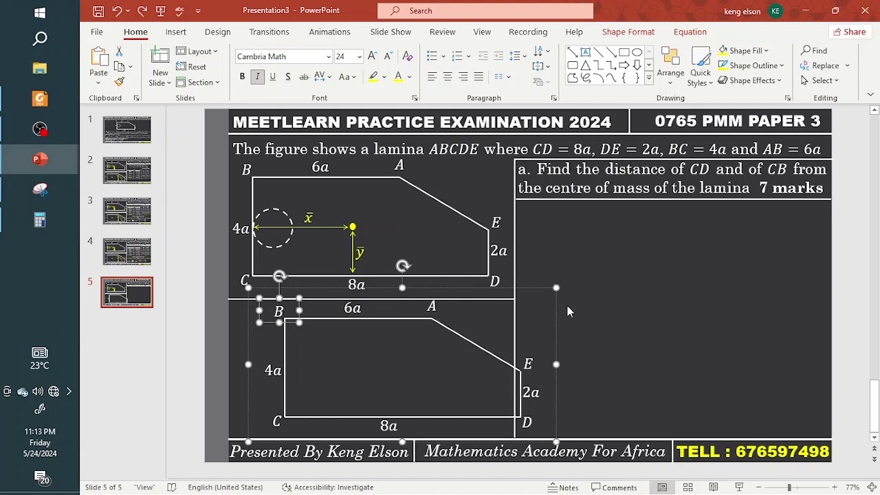
pyautogui.moveTo(555, 314); pyautogui.dragTo(831, 224)
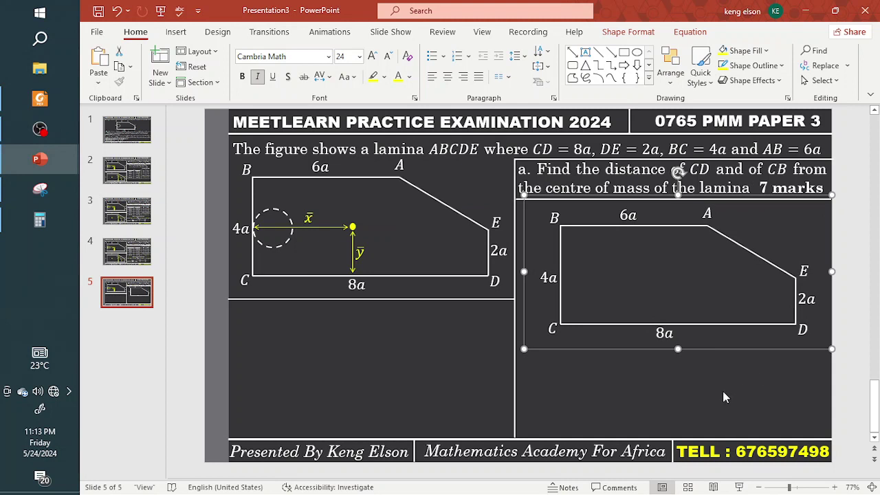
# - Copy the yellow centroid marker into the right-hand lamina and group them together
pyautogui.click(352, 226)
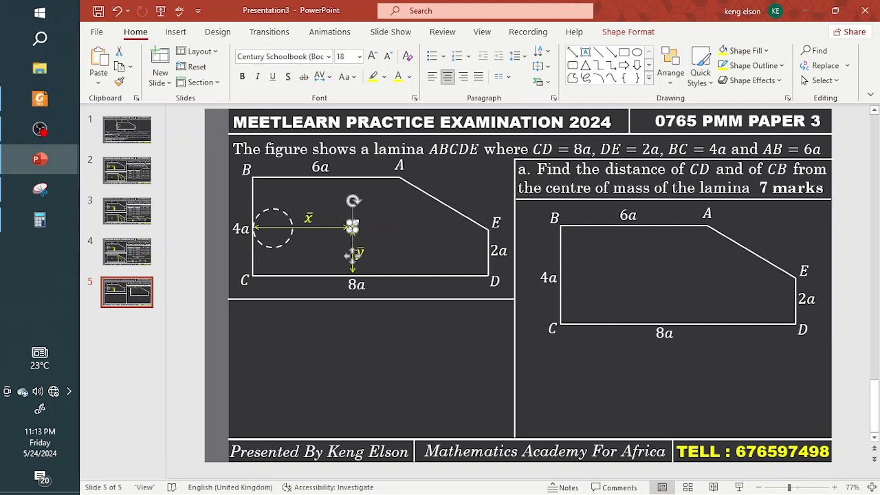
pyautogui.hotkey('ctrl', 'v')
pyautogui.moveTo(353, 256); pyautogui.dragTo(645, 303)
pyautogui.rightClick(612, 330)
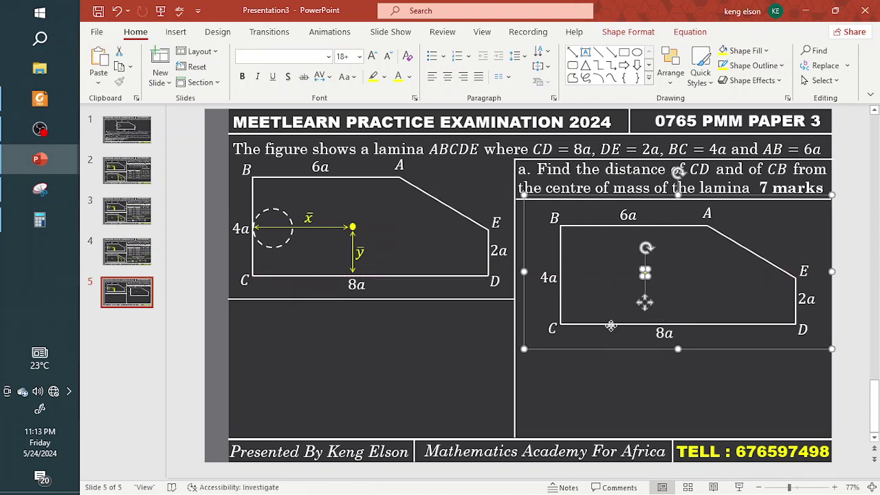
pyautogui.click(748, 165)
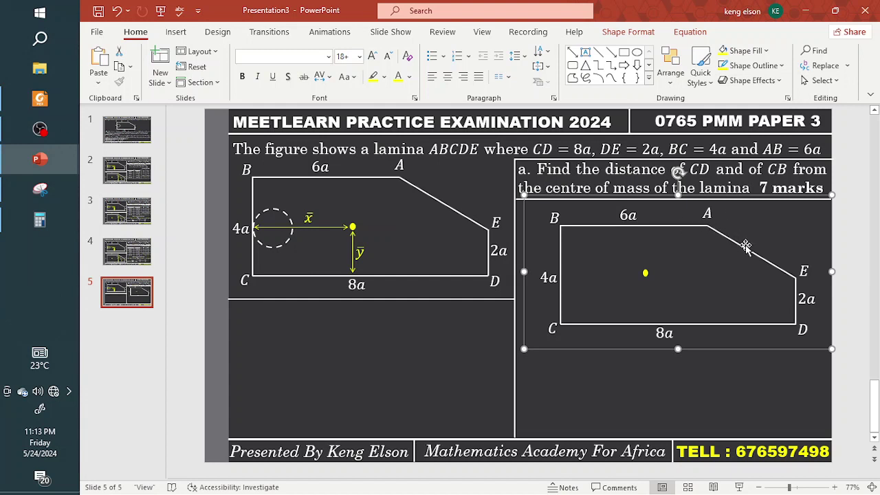
# - Delete labels D, E, A, B, 4a, 8a and 6a from the right-hand lamina
pyautogui.click(812, 330)
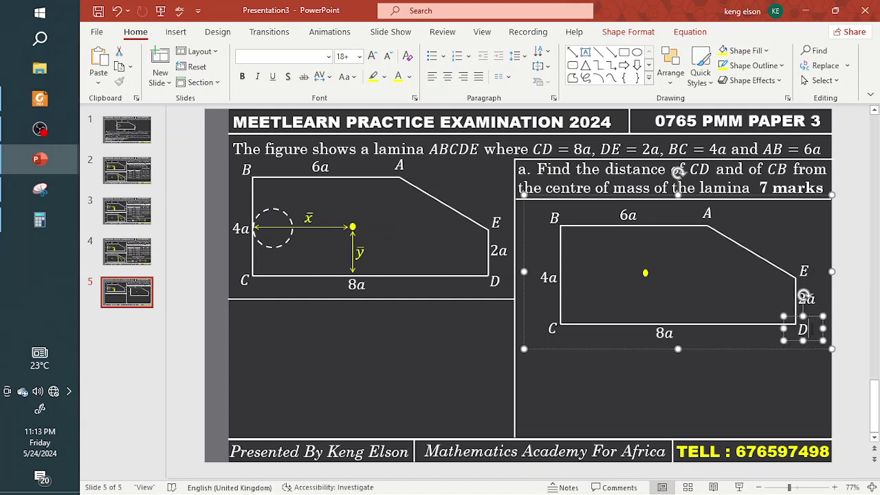
pyautogui.keyDown('shift'); pyautogui.click(806, 270); pyautogui.keyUp('shift')
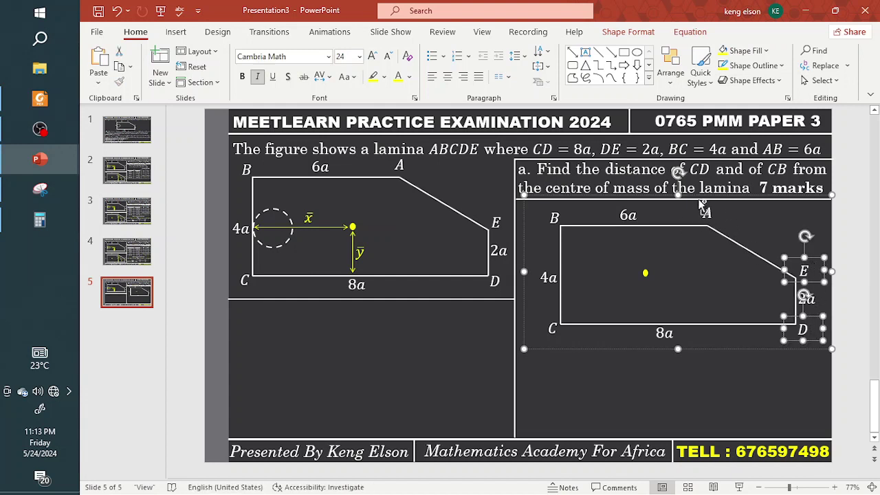
pyautogui.keyDown('shift'); pyautogui.click(707, 213); pyautogui.keyUp('shift')
pyautogui.keyDown('shift'); pyautogui.click(568, 216); pyautogui.keyUp('shift')
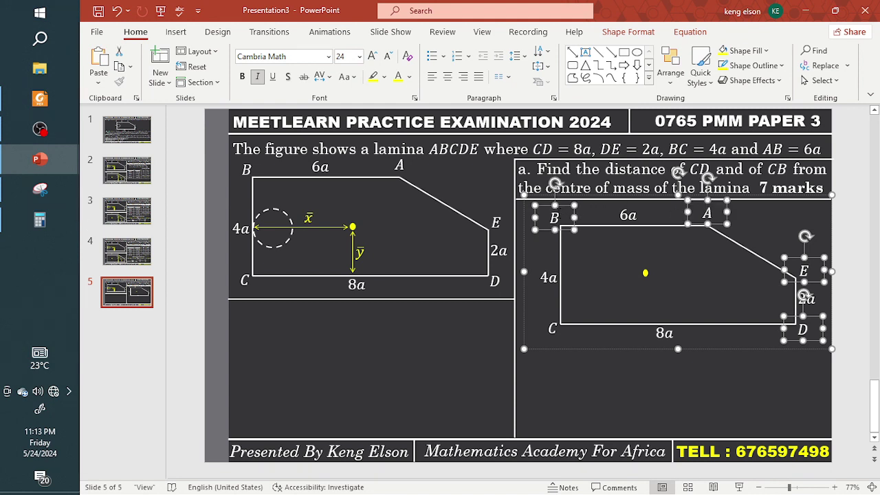
pyautogui.keyDown('shift'); pyautogui.click(544, 282); pyautogui.keyUp('shift')
pyautogui.keyDown('shift'); pyautogui.click(652, 333); pyautogui.keyUp('shift')
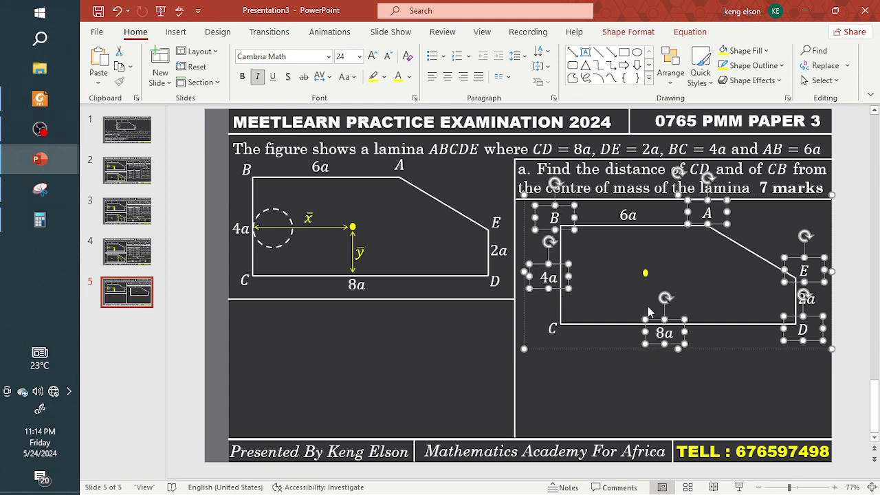
pyautogui.keyDown('shift'); pyautogui.click(626, 208); pyautogui.keyUp('shift')
pyautogui.press('Delete')
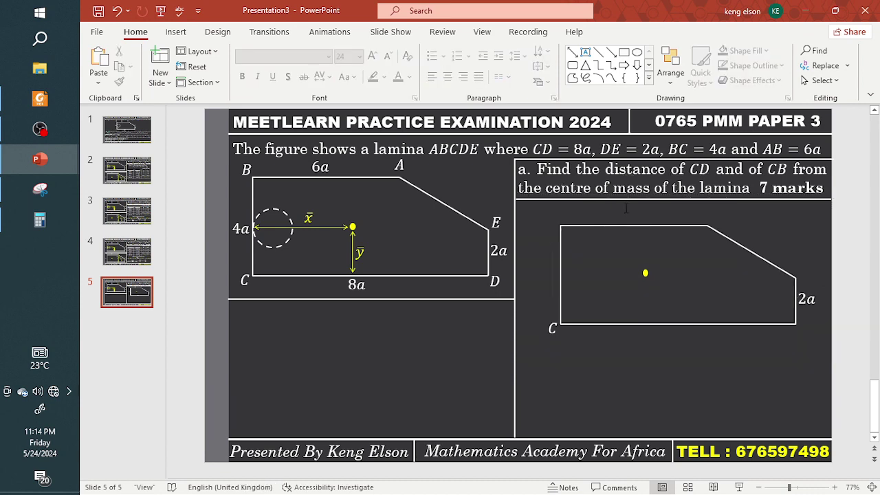
# - Delete the remaining 2a label inside the figure group
pyautogui.click(807, 297)
pyautogui.click(815, 314)
pyautogui.click(811, 305)
pyautogui.click(817, 309)
pyautogui.click(817, 310)
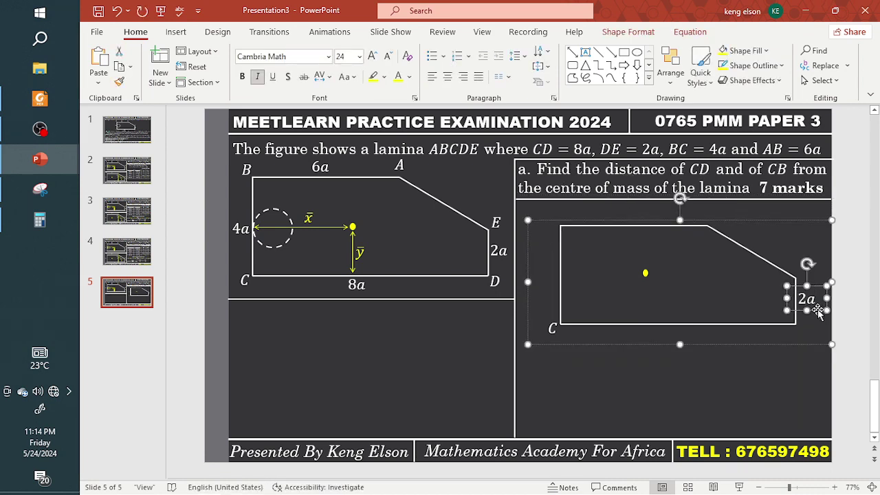
pyautogui.press('Delete')
pyautogui.click(796, 320)
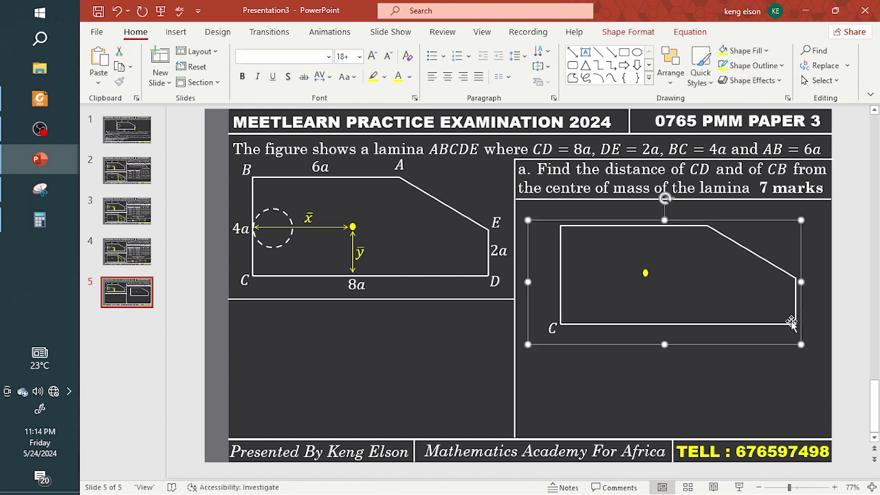
# - Delete the C label from the right-hand lamina
pyautogui.click(561, 337)
pyautogui.press('Delete')
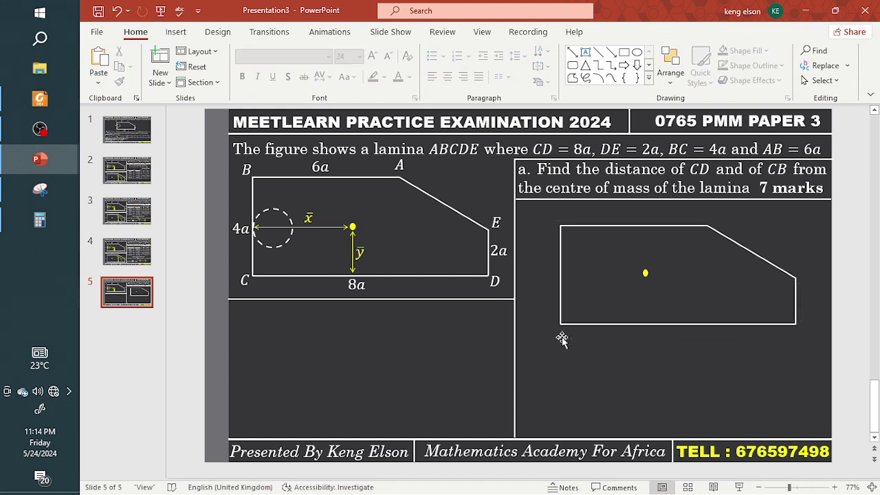
pyautogui.click(594, 328)
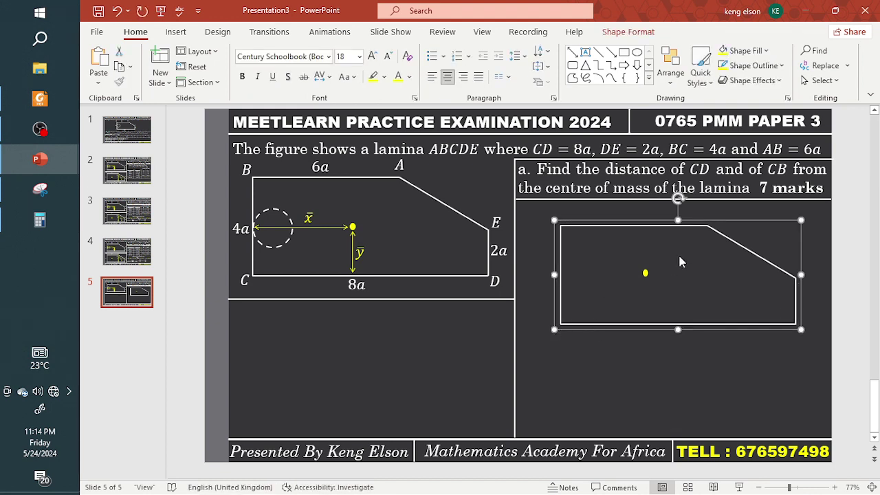
# - Rotate the lamina about 110° clockwise, lower and shorten it, and nudge the centroid dot
pyautogui.moveTo(679, 200); pyautogui.dragTo(719, 293)
pyautogui.moveTo(742, 260); pyautogui.dragTo(735, 321)
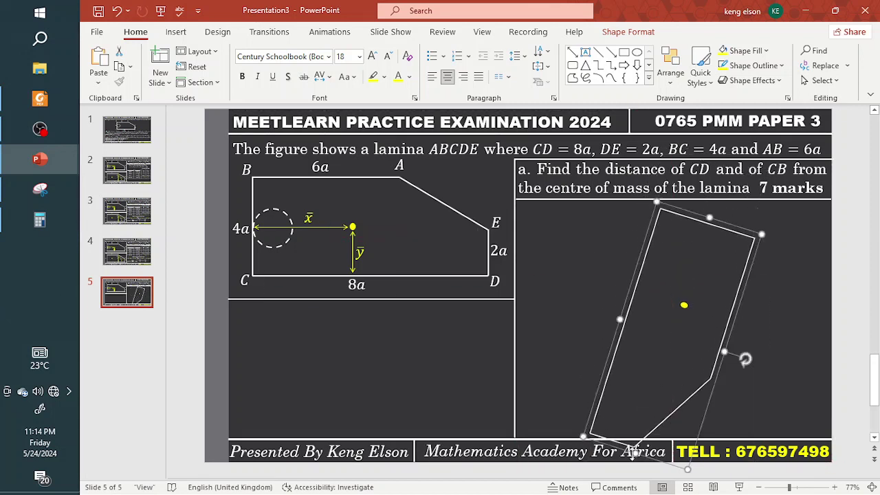
pyautogui.moveTo(638, 447); pyautogui.dragTo(649, 404)
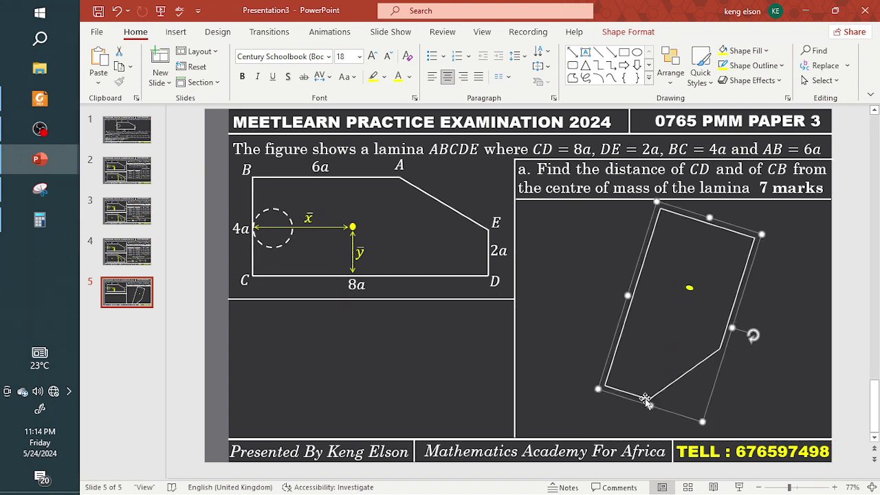
pyautogui.moveTo(690, 286); pyautogui.dragTo(678, 290)
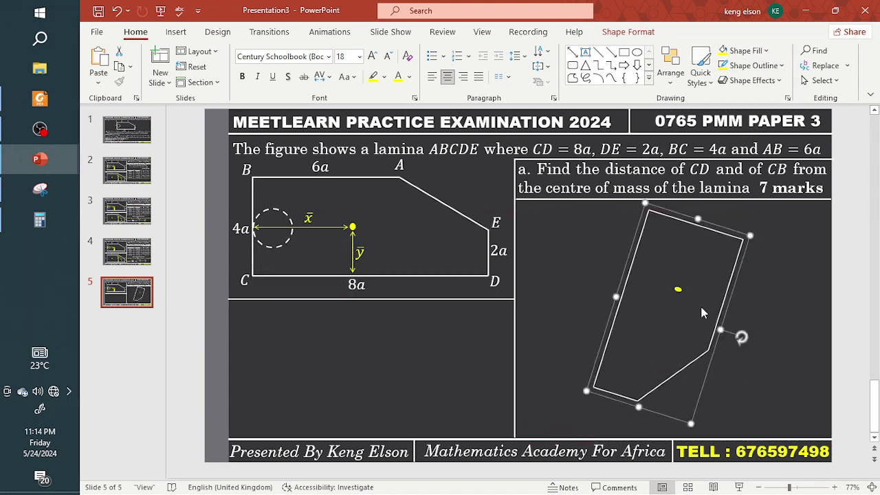
pyautogui.moveTo(741, 337); pyautogui.dragTo(722, 338)
pyautogui.moveTo(682, 309); pyautogui.dragTo(680, 309)
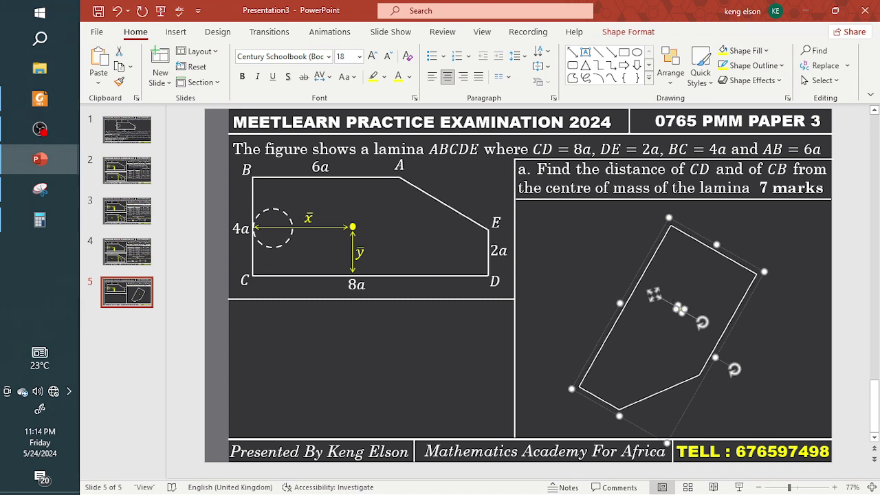
# - Draw an exactly vertical line down from the lamina's top vertex
pyautogui.click(180, 33)
pyautogui.click(286, 64)
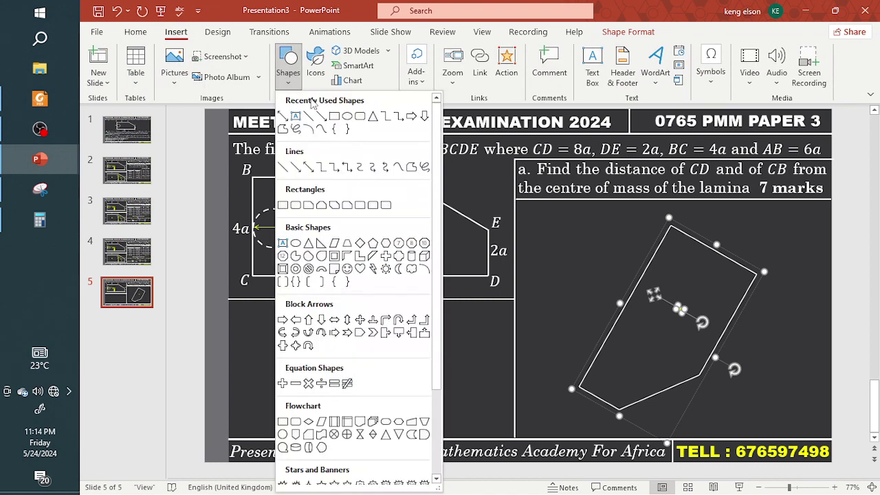
pyautogui.click(313, 118)
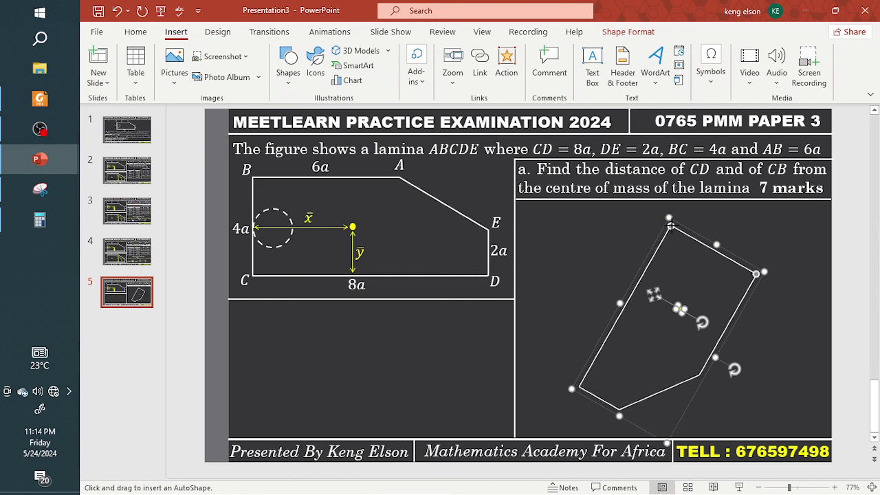
pyautogui.moveTo(671, 228); pyautogui.dragTo(668, 307)
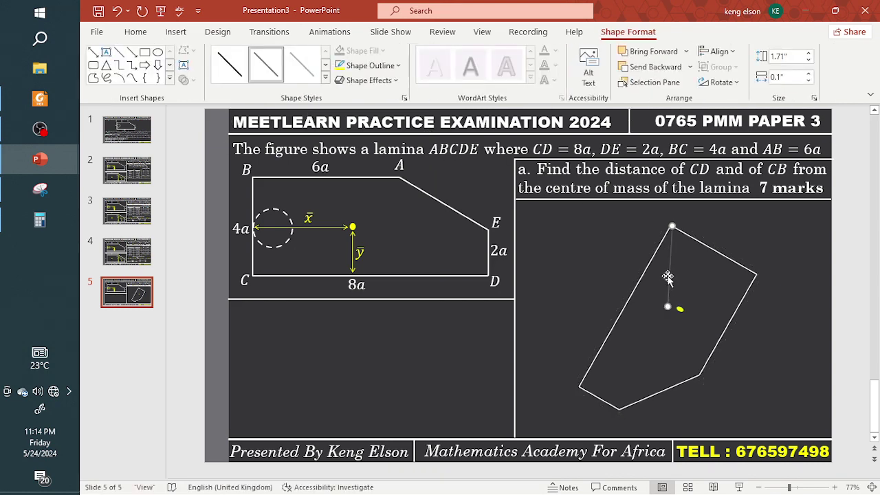
pyautogui.click(808, 80)
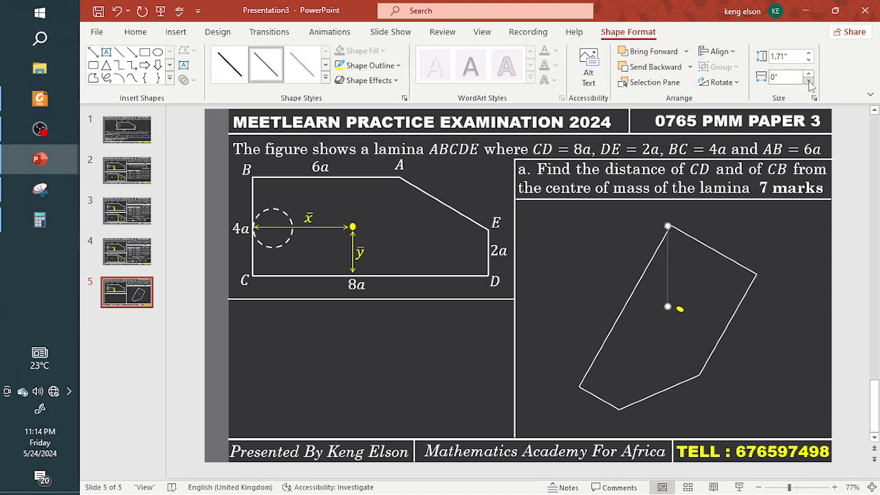
pyautogui.hotkey('ctrl', 'Right')
pyautogui.hotkey('ctrl', 'Right')
pyautogui.hotkey('ctrl', 'Right')
pyautogui.hotkey('ctrl', 'Right')
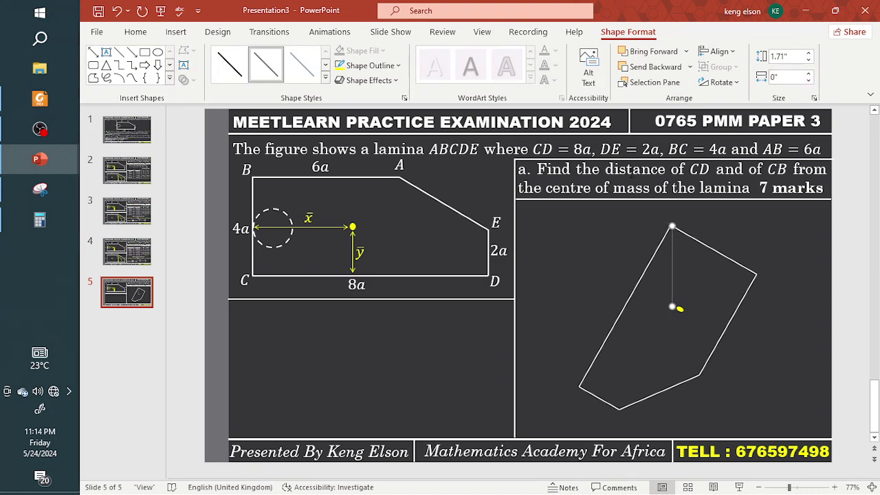
pyautogui.click(750, 319)
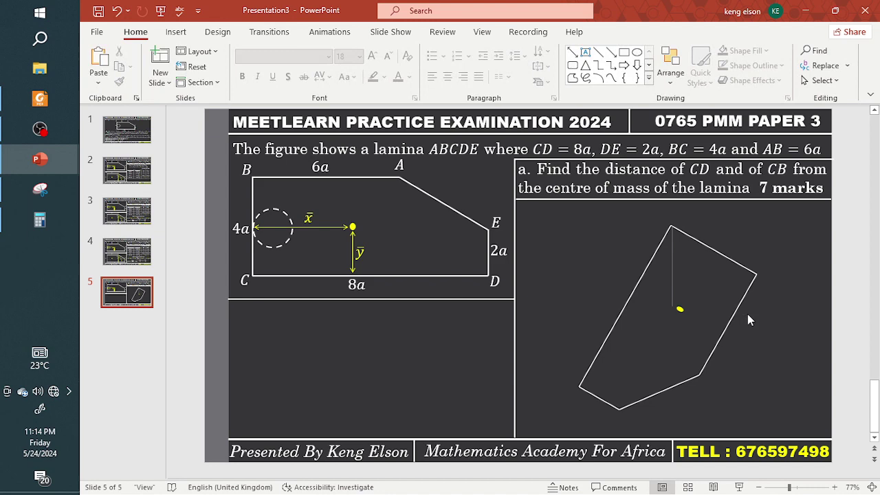
pyautogui.click(673, 268)
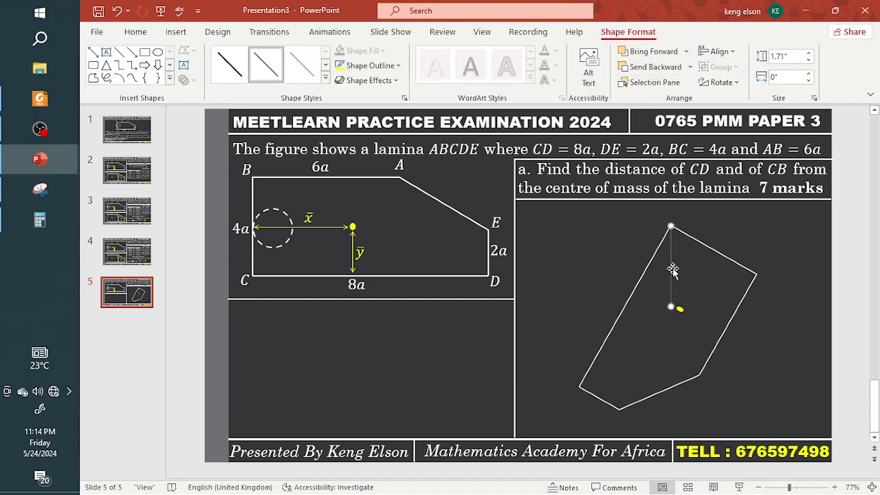
# - Give the vertical line a new thickness, a dashed style and white colour
pyautogui.click(368, 66)
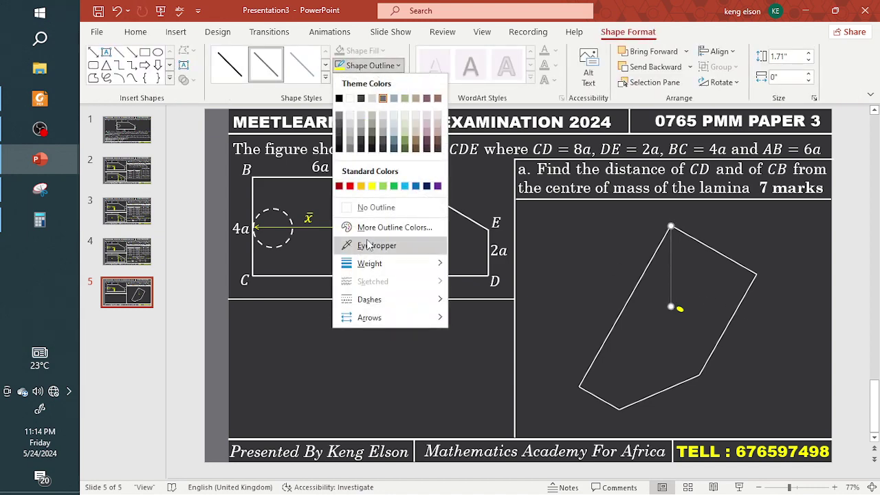
pyautogui.moveTo(369, 263)
pyautogui.click(535, 348)
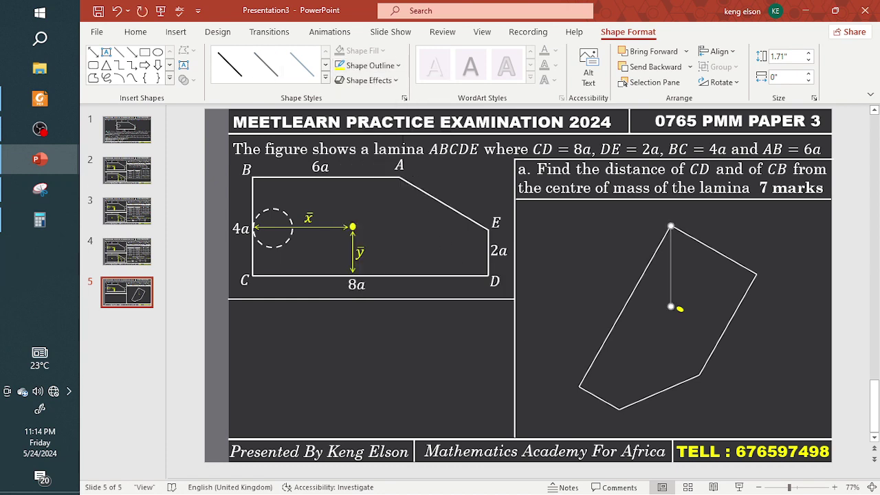
pyautogui.click(375, 68)
pyautogui.moveTo(389, 300)
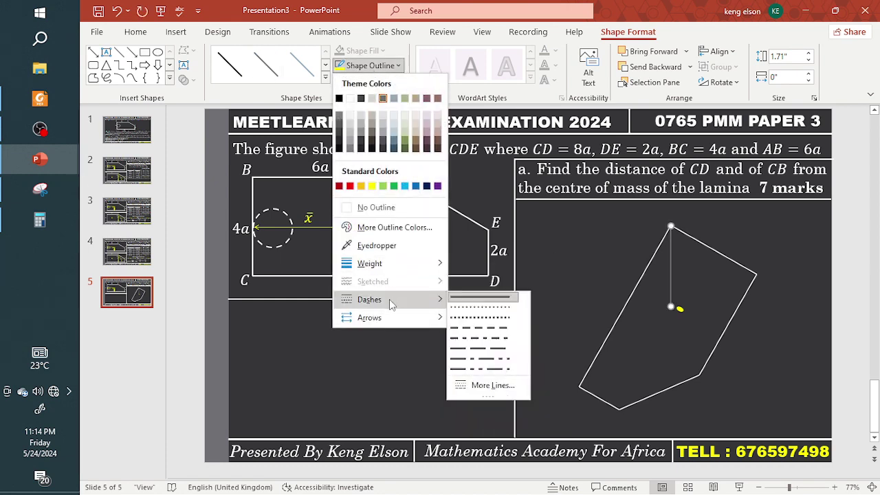
pyautogui.click(497, 330)
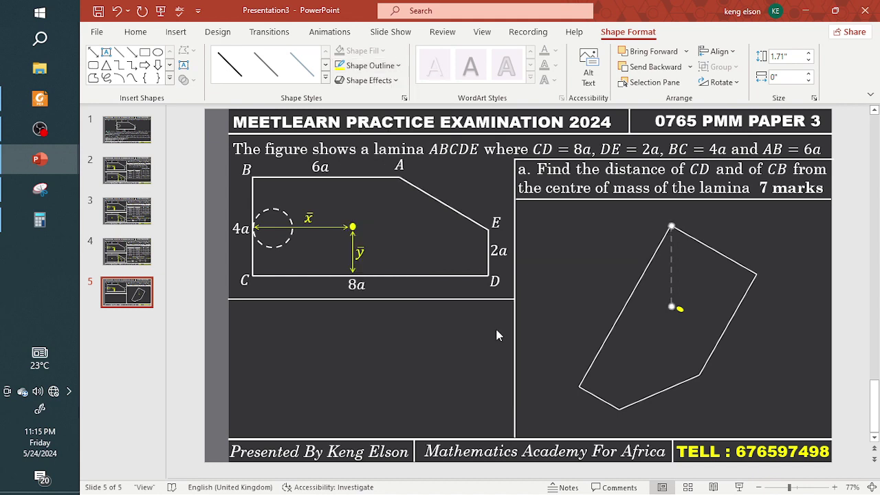
pyautogui.click(371, 65)
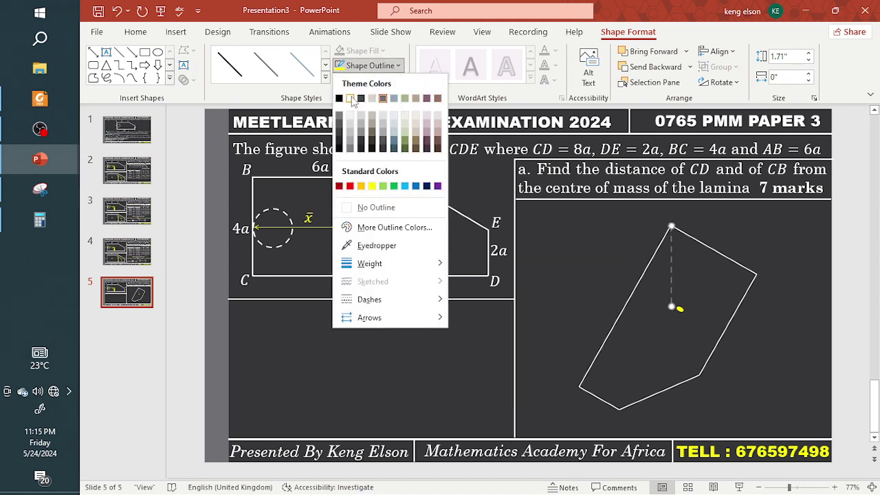
pyautogui.click(355, 100)
# - Draw a small yellow circle at the line's lower end as the centre-of-mass dot
pyautogui.click(692, 309)
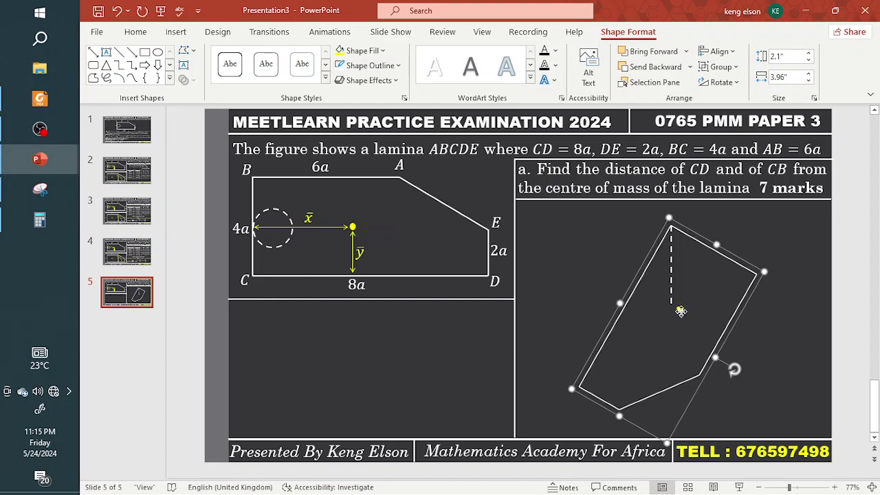
pyautogui.keyDown('shift'); pyautogui.click(680, 309); pyautogui.keyUp('shift')
pyautogui.press('Escape')
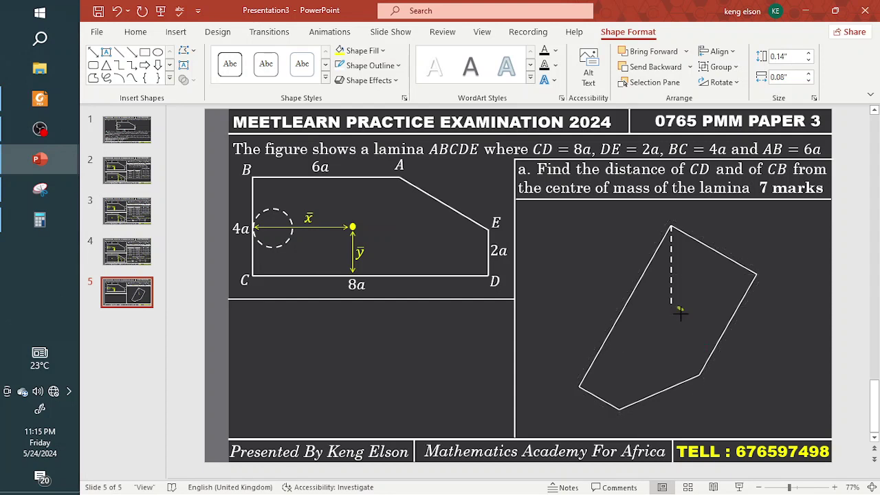
pyautogui.click(679, 310)
pyautogui.keyDown('shift'); pyautogui.click(693, 324); pyautogui.keyUp('shift')
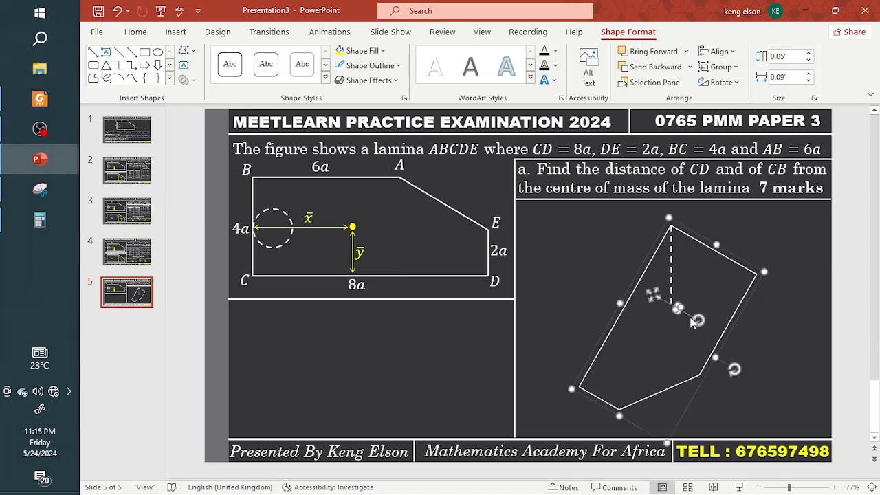
pyautogui.click(688, 309)
pyautogui.click(678, 313)
pyautogui.keyDown('shift'); pyautogui.click(680, 311); pyautogui.keyUp('shift')
pyautogui.press('Escape')
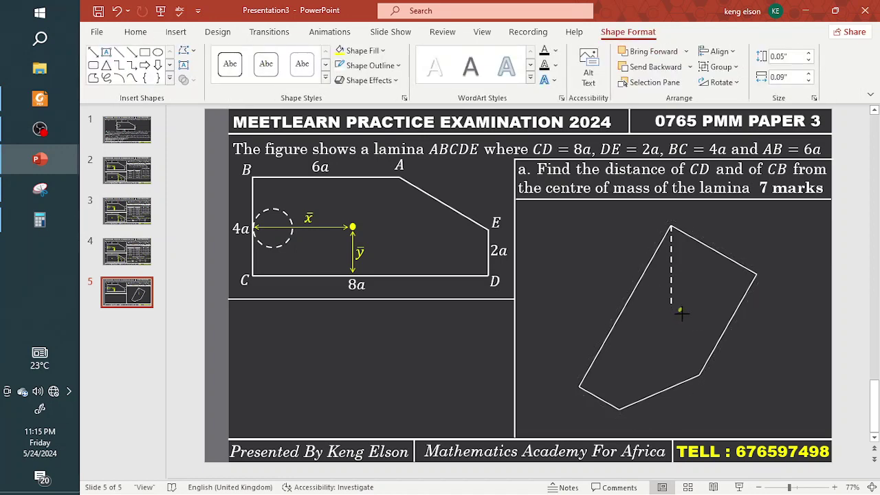
pyautogui.moveTo(678, 309); pyautogui.dragTo(694, 318)
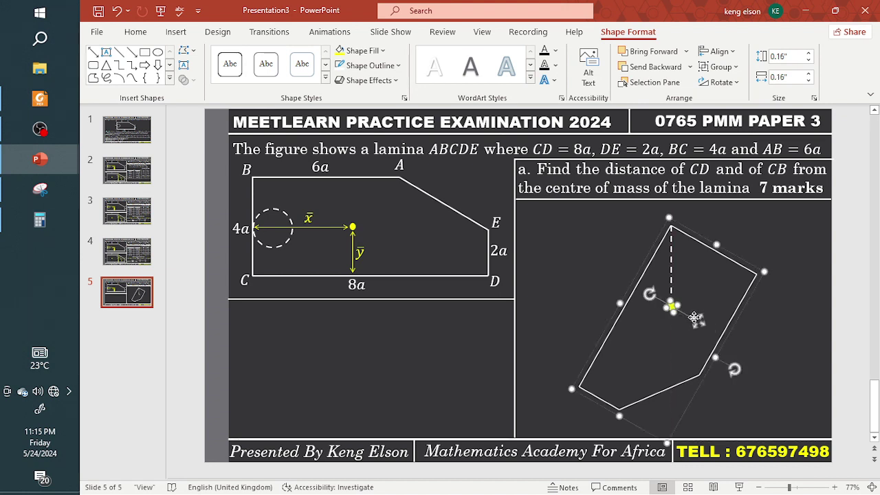
# - Nudge the lamina slightly and check the dashed line meets the new yellow dot
pyautogui.click(704, 370)
pyautogui.moveTo(705, 369); pyautogui.dragTo(706, 377)
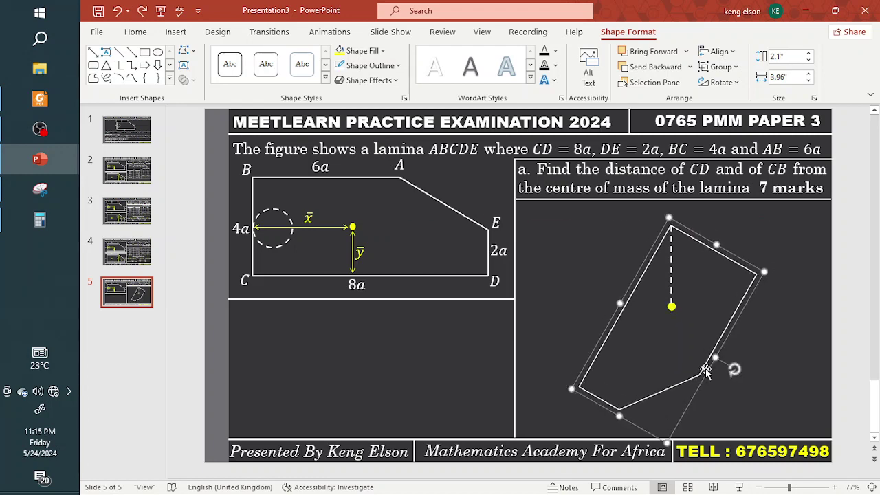
pyautogui.click(790, 311)
pyautogui.click(672, 281)
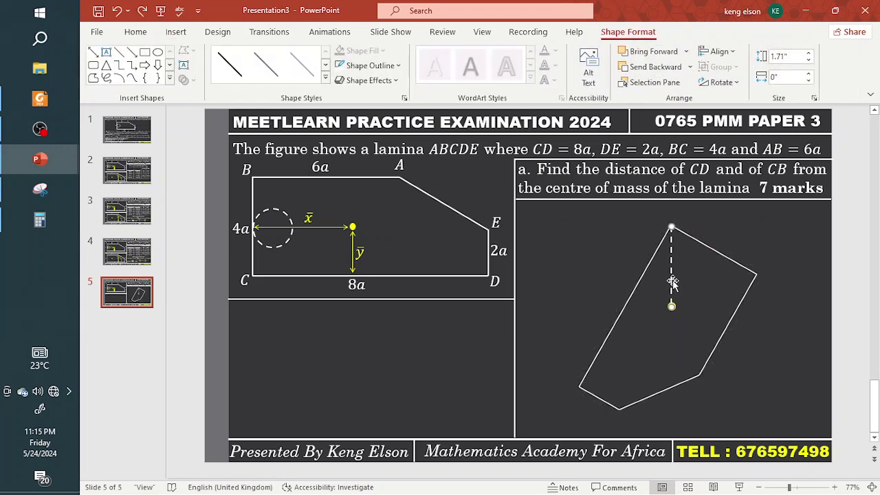
pyautogui.click(670, 309)
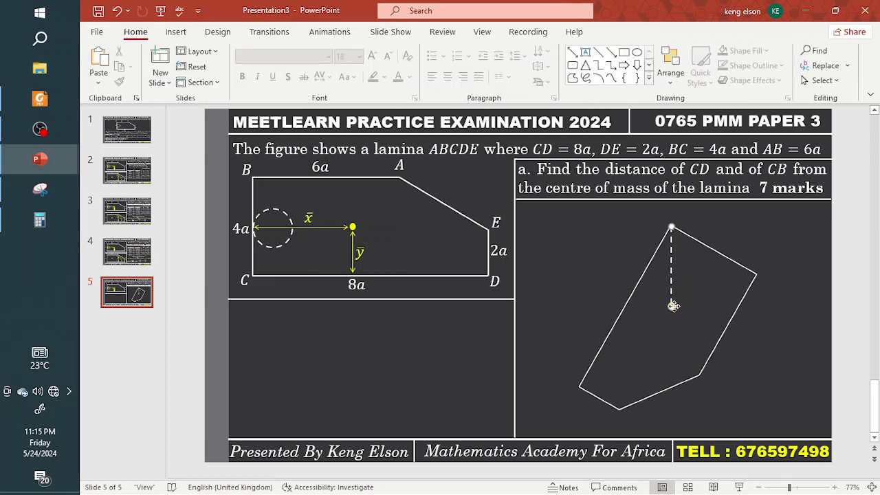
pyautogui.click(674, 305)
pyautogui.click(674, 307)
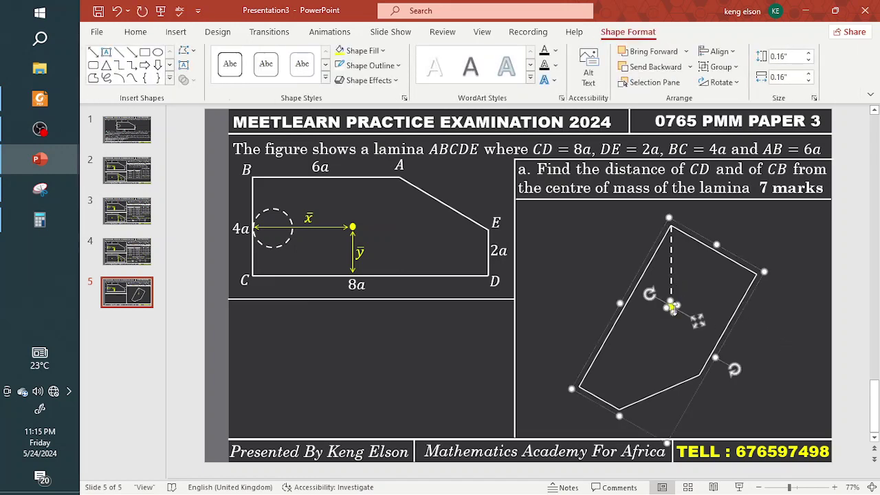
pyautogui.click(760, 319)
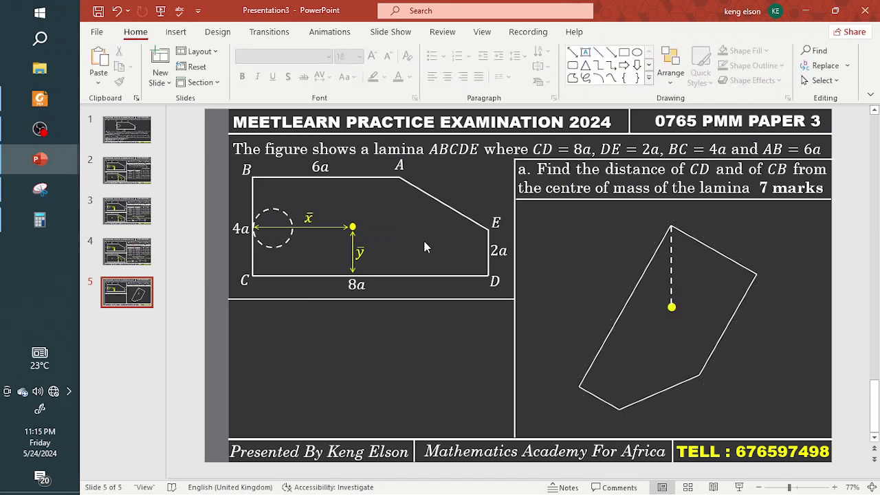
# - Copy the B label to the rotated lamina, retype it as C, and place it at the top vertex
pyautogui.click(244, 182)
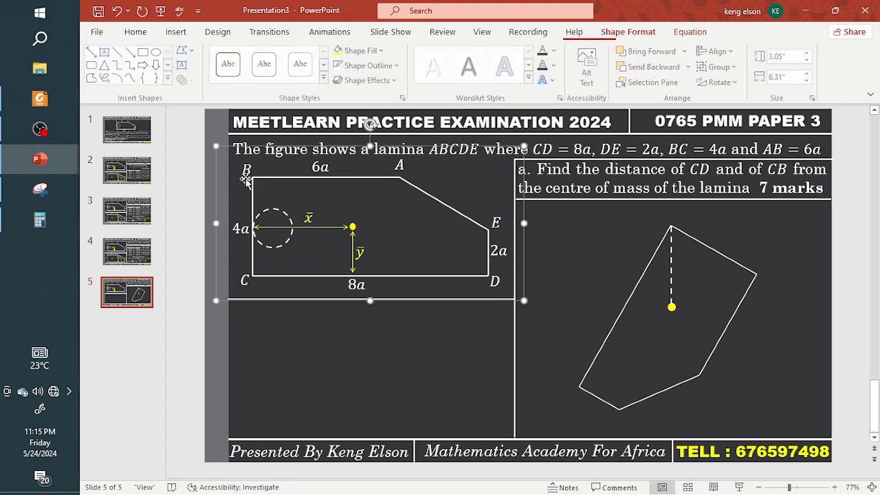
pyautogui.click(246, 180)
pyautogui.moveTo(246, 180); pyautogui.dragTo(558, 356)
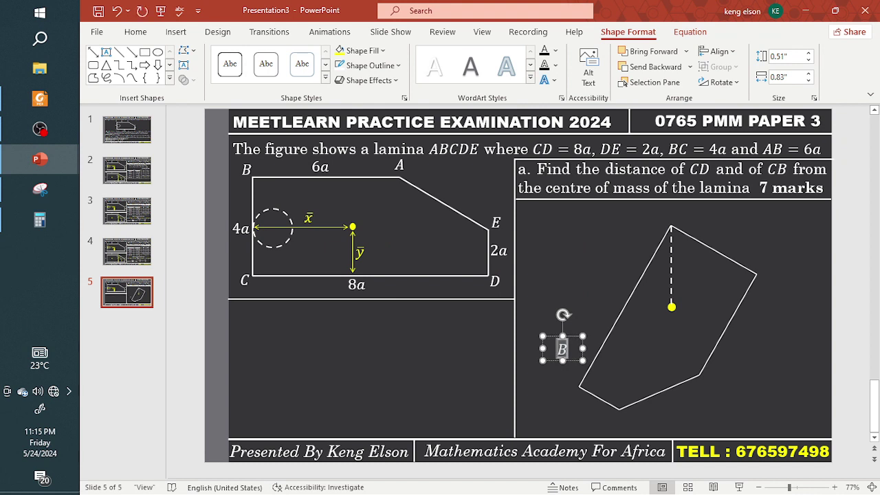
pyautogui.write('c')
pyautogui.press('BackSpace')
pyautogui.press('BackSpace')
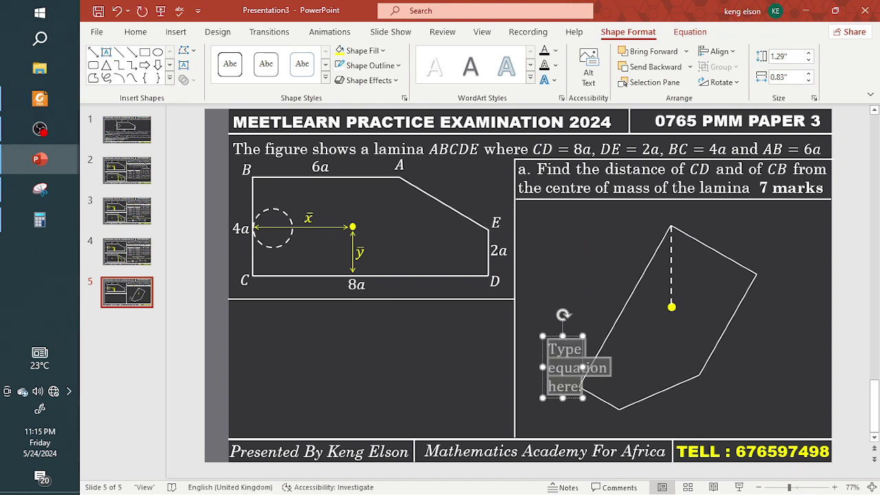
pyautogui.write('C')
pyautogui.moveTo(565, 353); pyautogui.dragTo(681, 227)
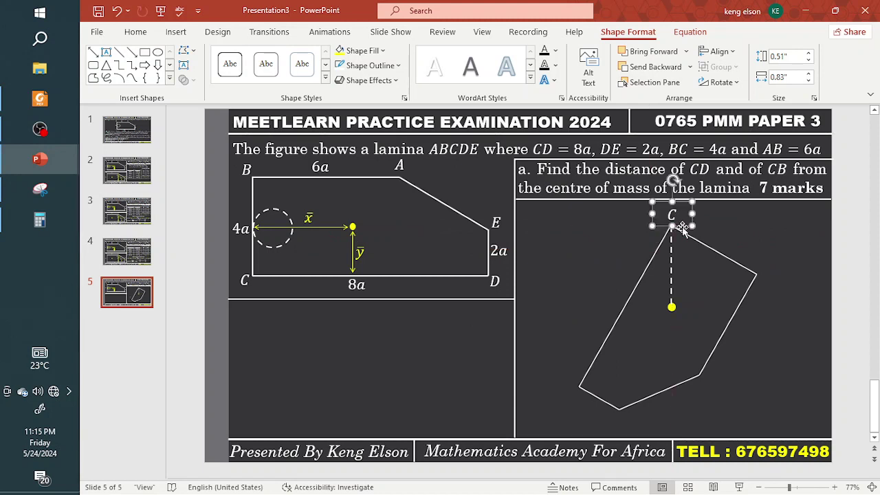
# - Add a G label beside the yellow centroid dot and a B label at the right vertex
pyautogui.hotkey('ctrl', 'd')
pyautogui.press('BackSpace')
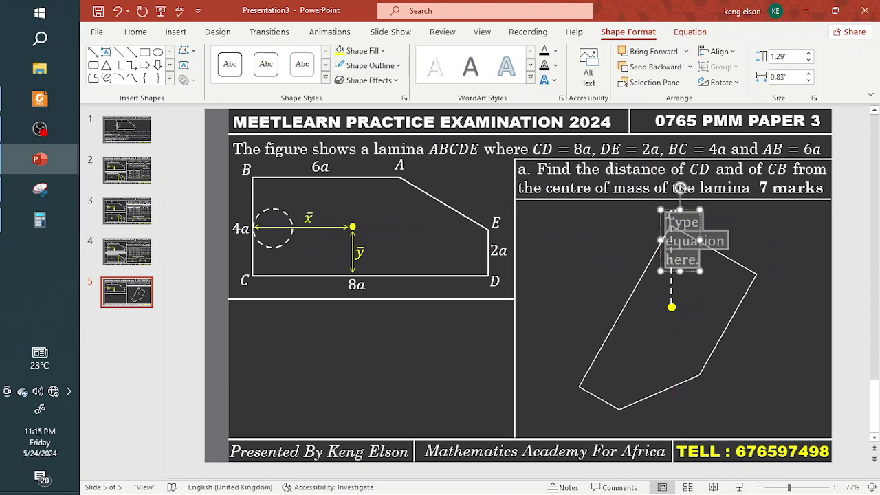
pyautogui.write('G')
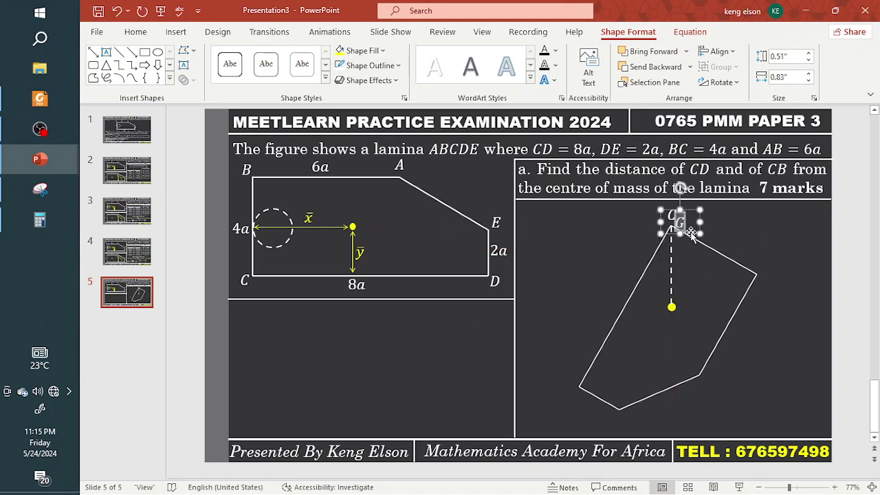
pyautogui.moveTo(691, 234); pyautogui.dragTo(561, 322)
pyautogui.doubleClick(584, 308)
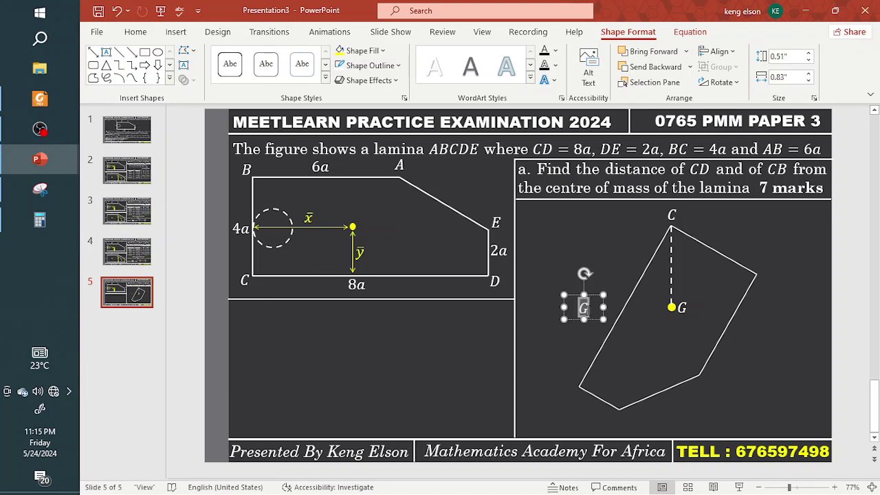
pyautogui.press('BackSpace')
pyautogui.write('B')
pyautogui.moveTo(604, 320); pyautogui.dragTo(774, 288)
# - Paste another label, retype it as D, and place it at the lower-left vertex
pyautogui.hotkey('ctrl', 'v')
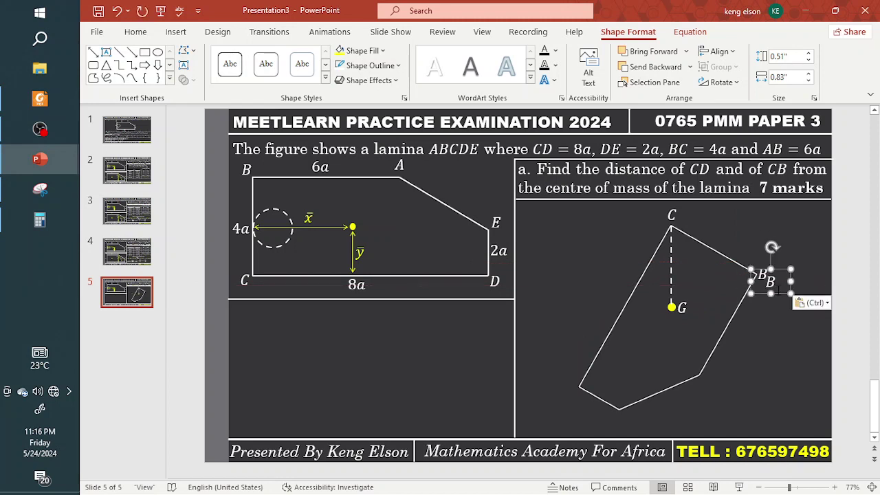
pyautogui.write('A')
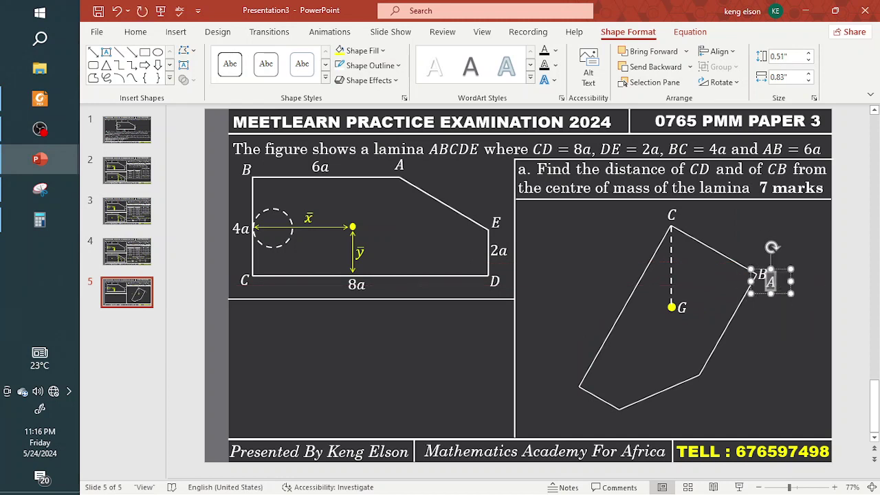
pyautogui.moveTo(779, 292); pyautogui.dragTo(713, 394)
pyautogui.hotkey('ctrl', 'z')
pyautogui.hotkey('ctrl', 'z')
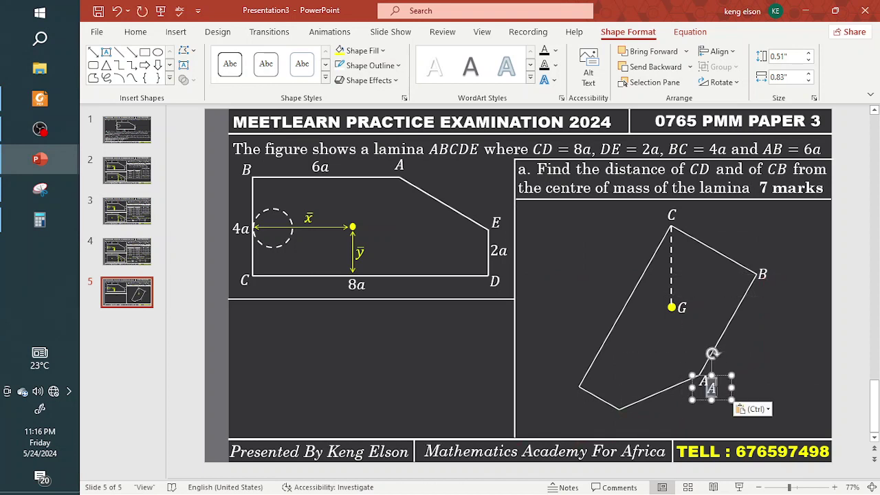
pyautogui.write('D')
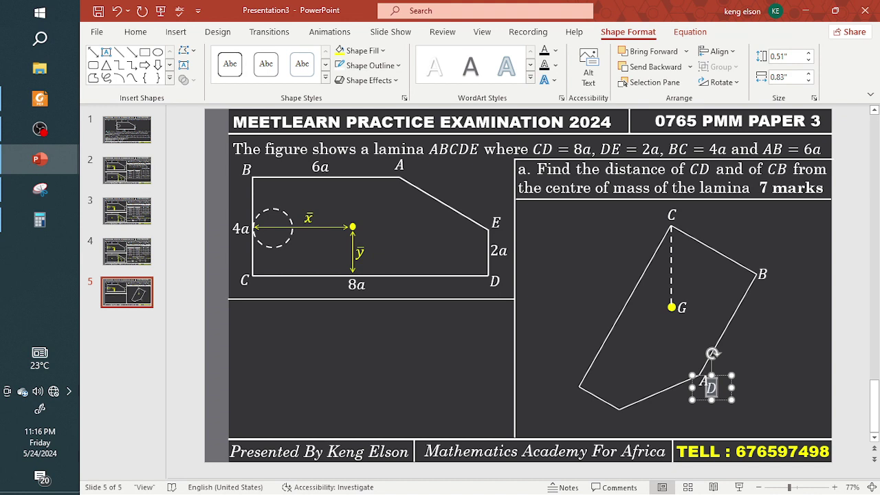
pyautogui.moveTo(726, 404); pyautogui.dragTo(585, 399)
# - Duplicate the D label, change it to E, and place it at the bottom vertex
pyautogui.hotkey('ctrl', 'v')
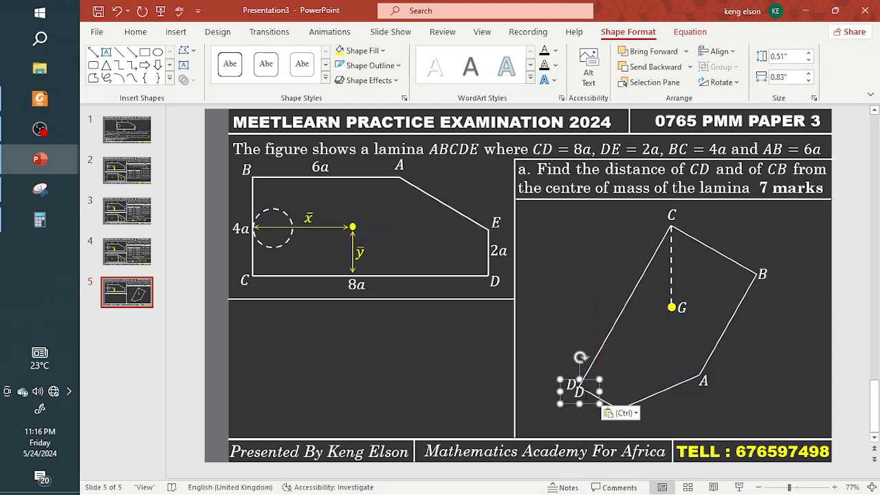
pyautogui.click(579, 392)
pyautogui.press('BackSpace')
pyautogui.write('E')
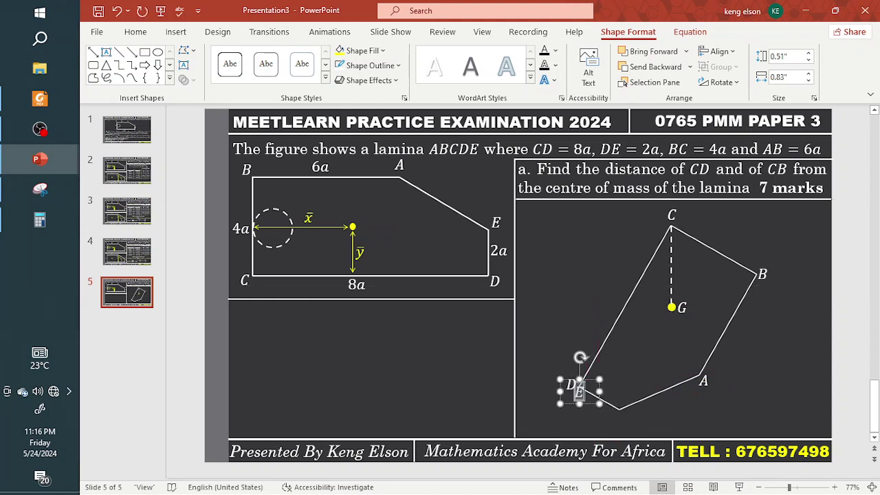
pyautogui.moveTo(580, 397); pyautogui.dragTo(629, 433)
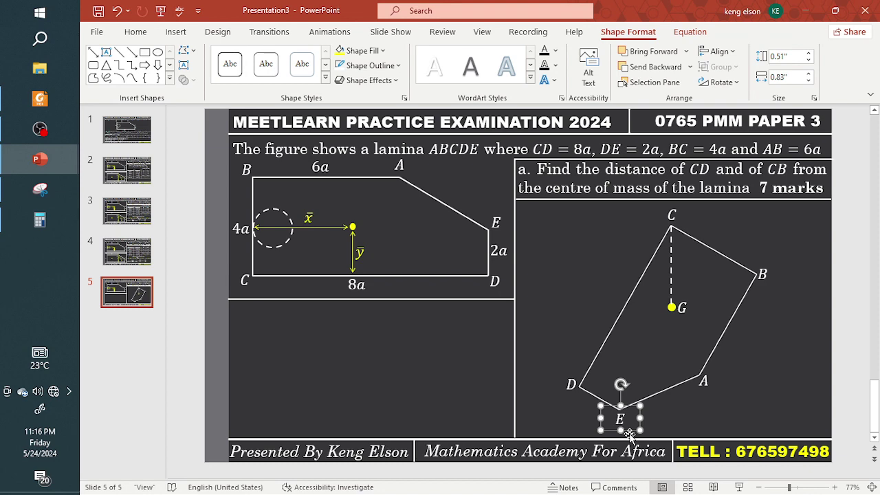
pyautogui.click(764, 387)
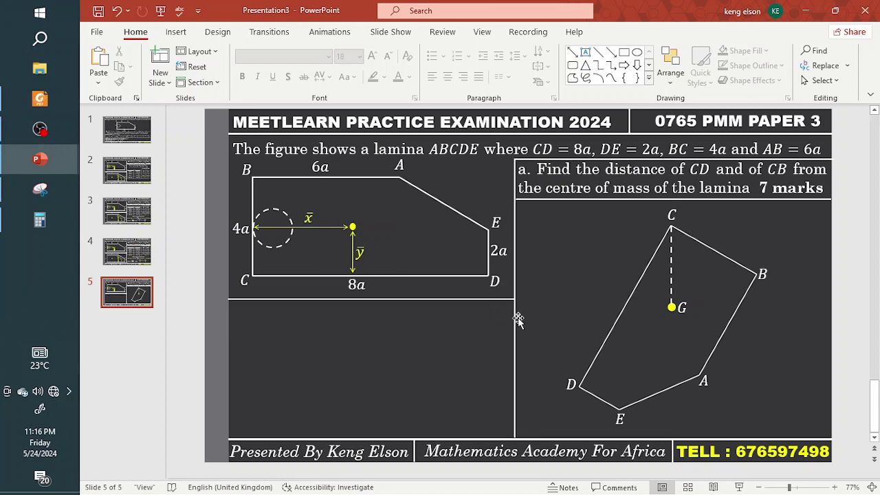
pyautogui.click(127, 131)
pyautogui.click(130, 173)
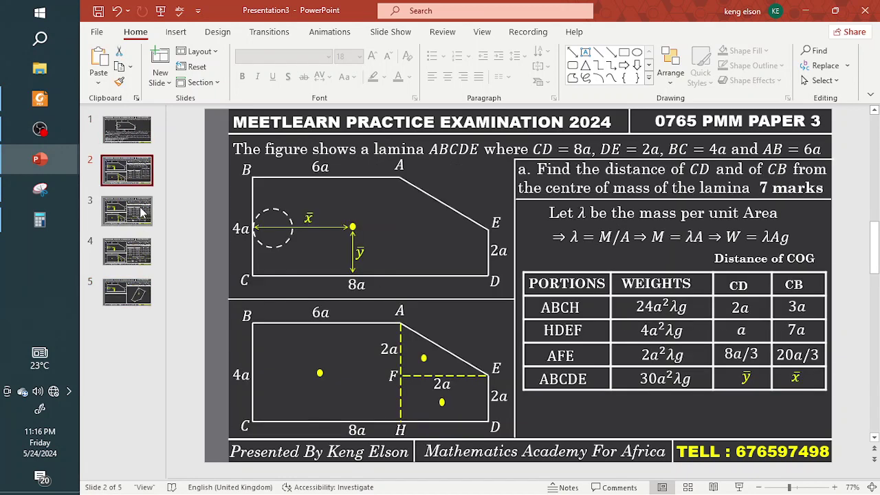
pyautogui.click(134, 139)
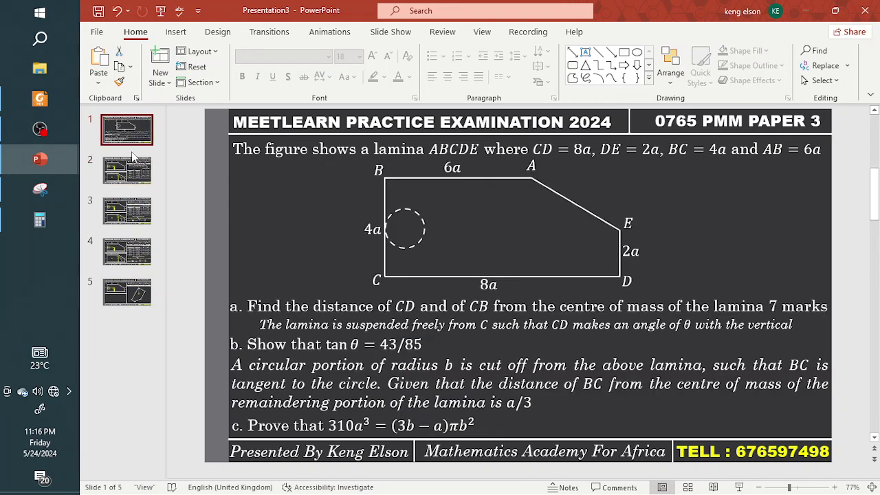
pyautogui.click(289, 329)
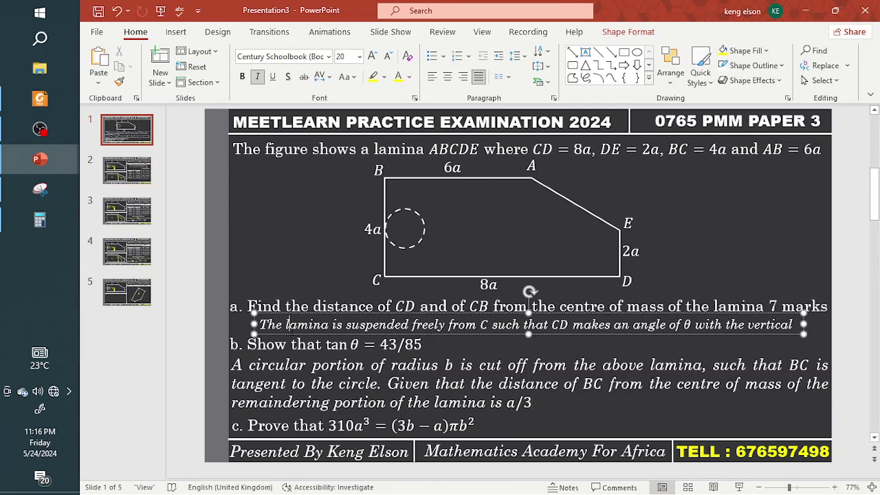
pyautogui.click(138, 285)
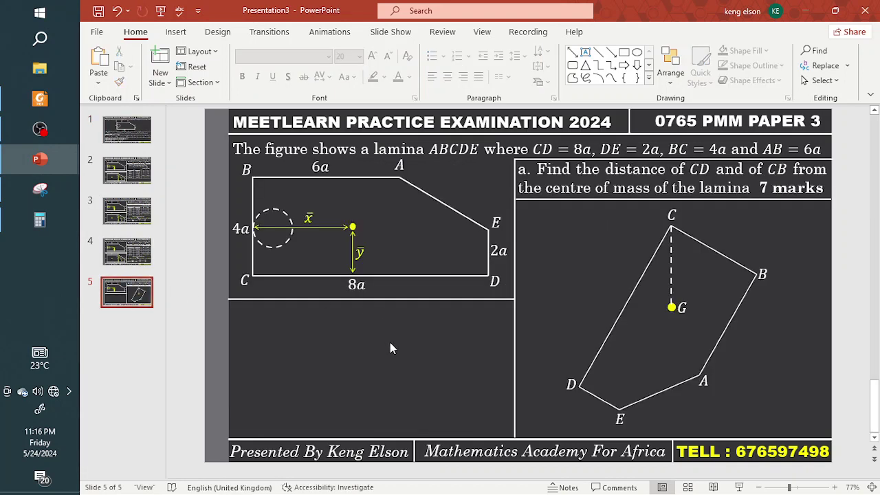
# - Paste the suspension statement at 24 pt, resized to fit the panel just under the left figure
pyautogui.hotkey('ctrl', 'v')
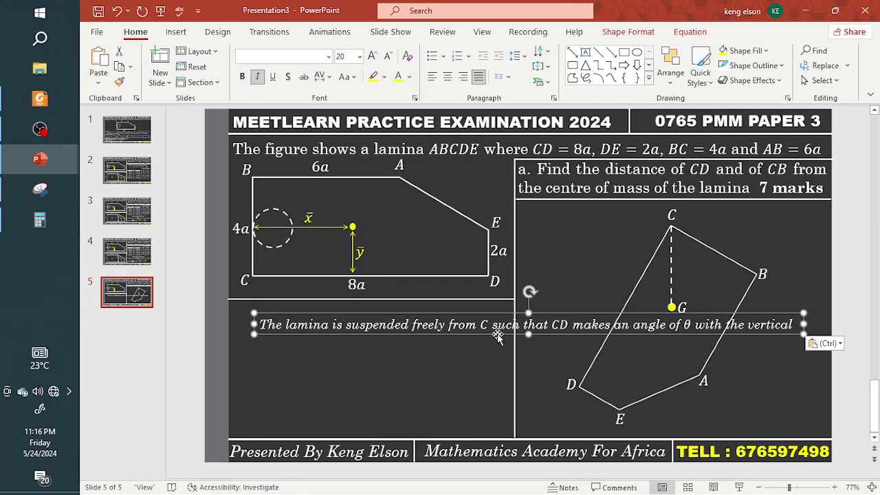
pyautogui.moveTo(804, 325); pyautogui.dragTo(515, 365)
pyautogui.click(371, 55)
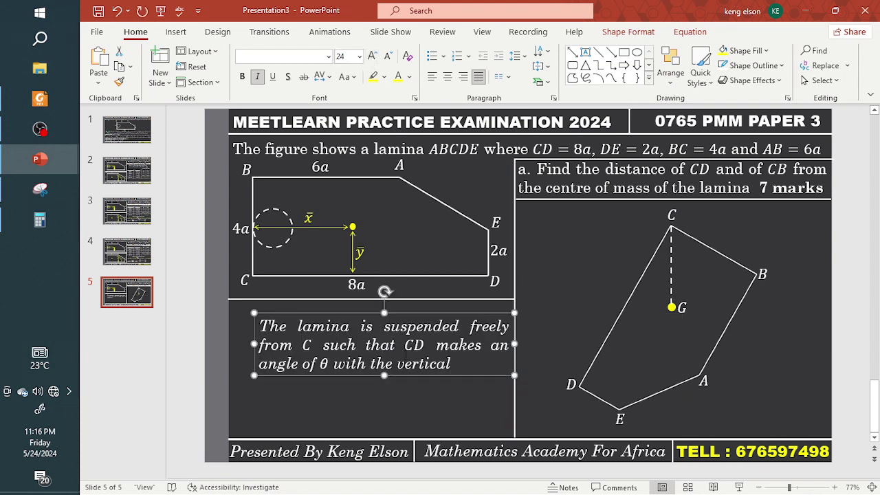
pyautogui.moveTo(254, 343); pyautogui.dragTo(228, 343)
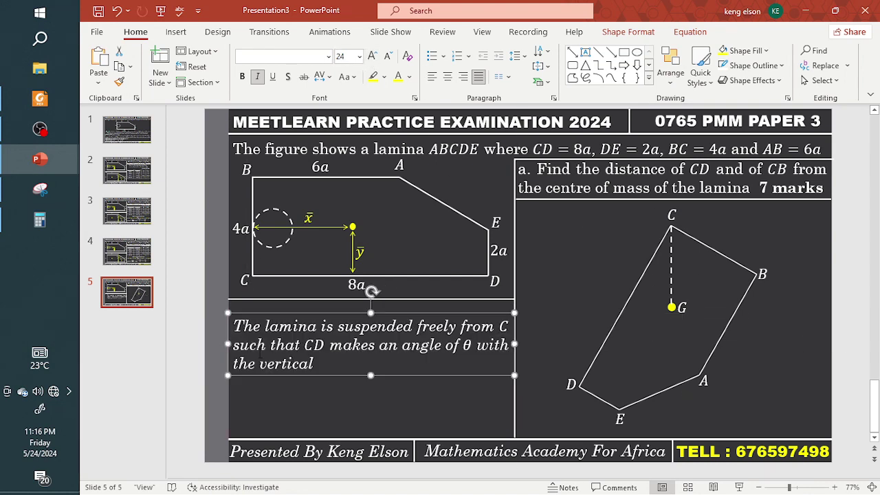
pyautogui.moveTo(272, 377); pyautogui.dragTo(272, 364)
pyautogui.moveTo(537, 169); pyautogui.dragTo(820, 188)
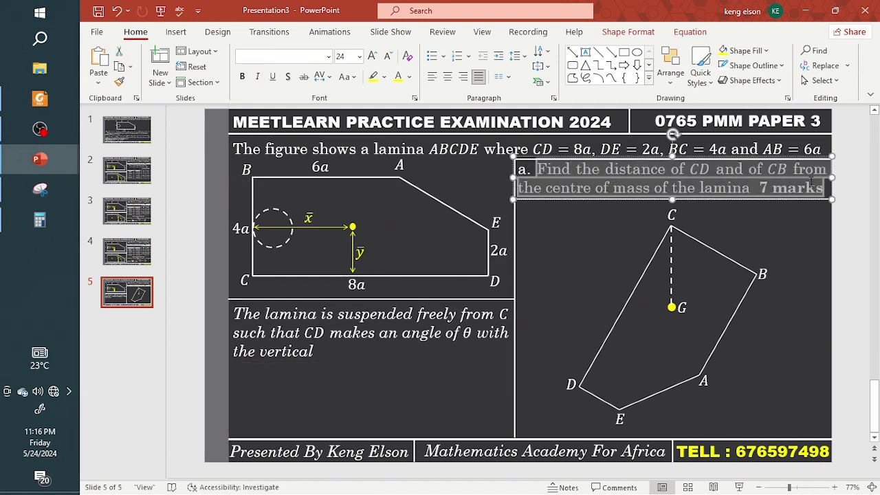
# - Replace the part a question with 'Show that tan θ = 43/85' and move the divider line up
pyautogui.write('Sh')
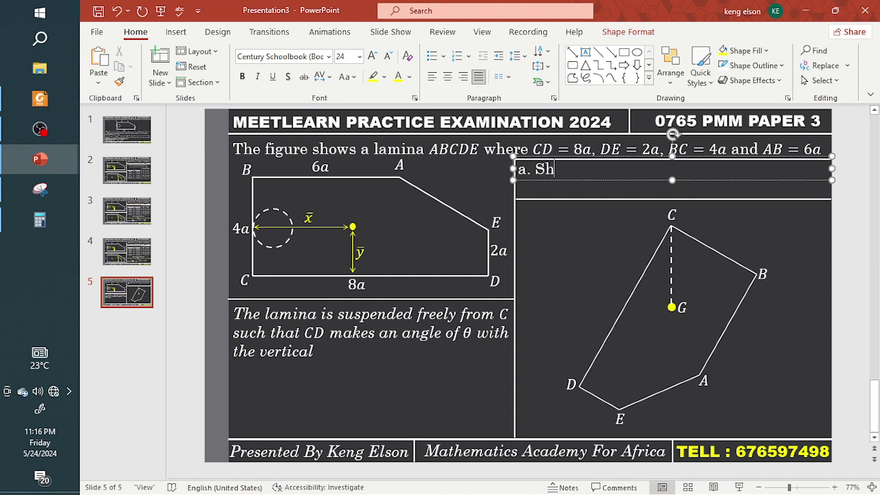
pyautogui.write('ow that')
pyautogui.hotkey('alt', 't')
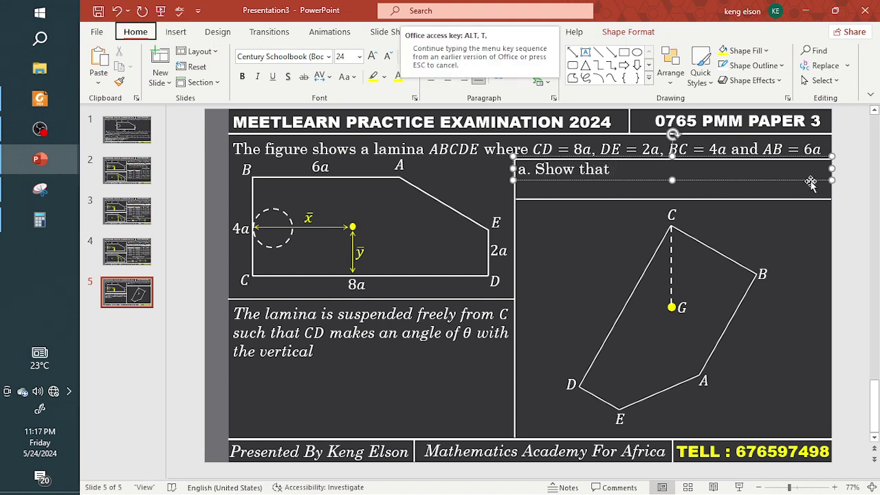
pyautogui.doubleClick(610, 171)
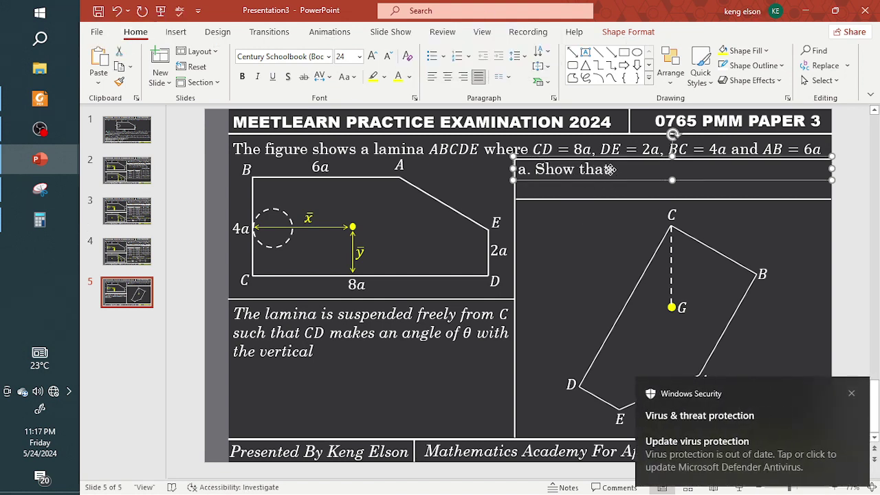
pyautogui.click(609, 175)
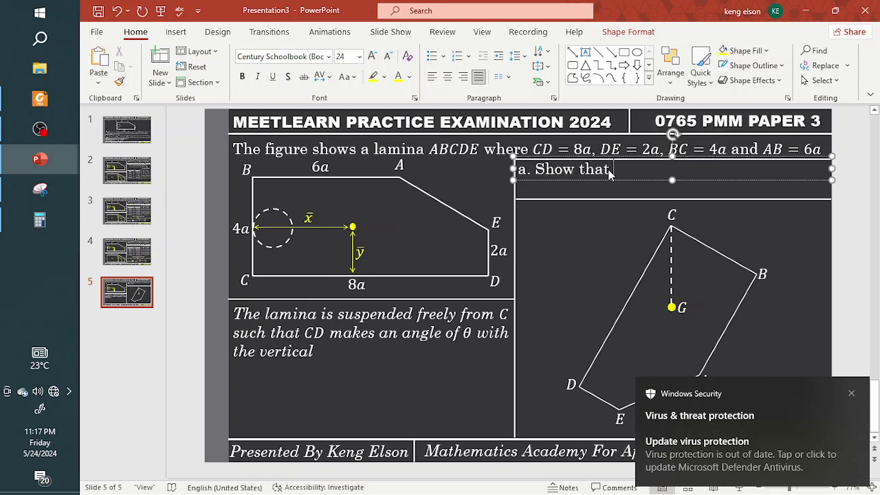
pyautogui.hotkey('alt', '=')
pyautogui.write('tan')
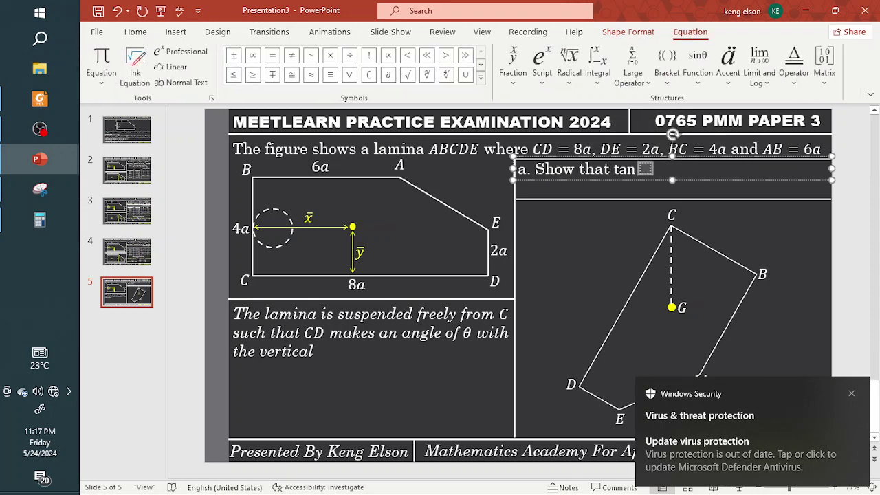
pyautogui.write('\theta =')
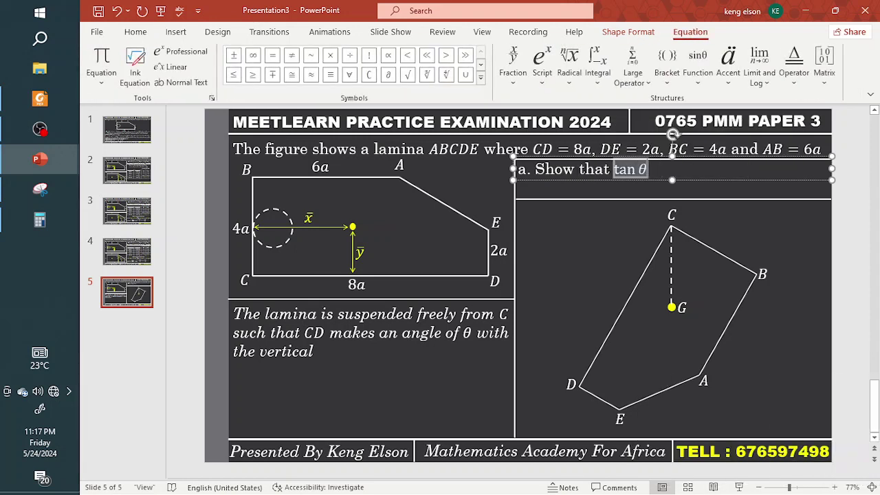
pyautogui.write('43/85')
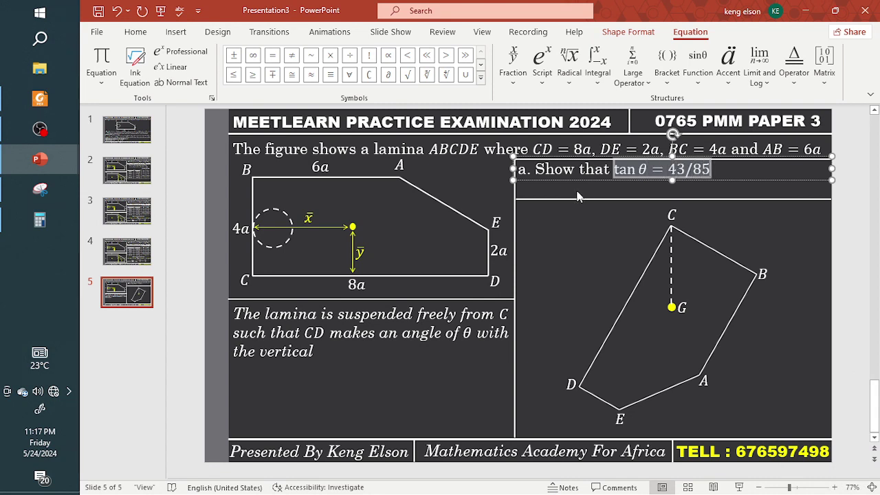
pyautogui.moveTo(576, 199); pyautogui.dragTo(575, 185)
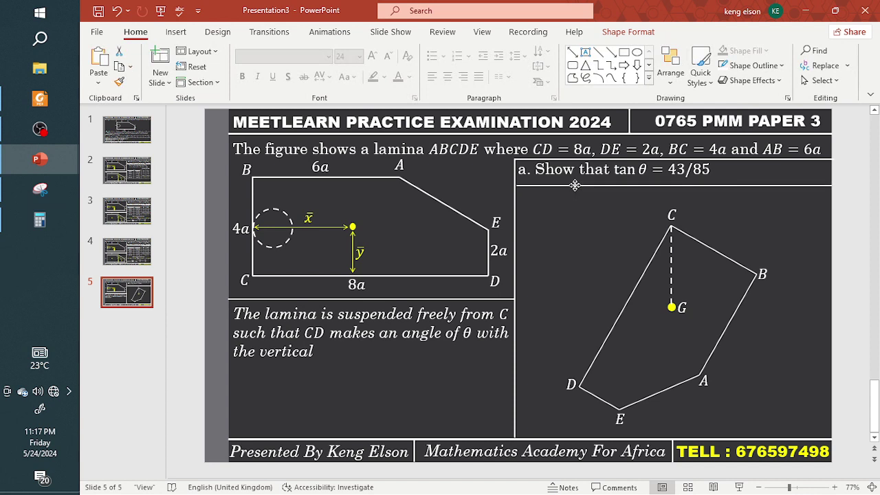
pyautogui.click(527, 170)
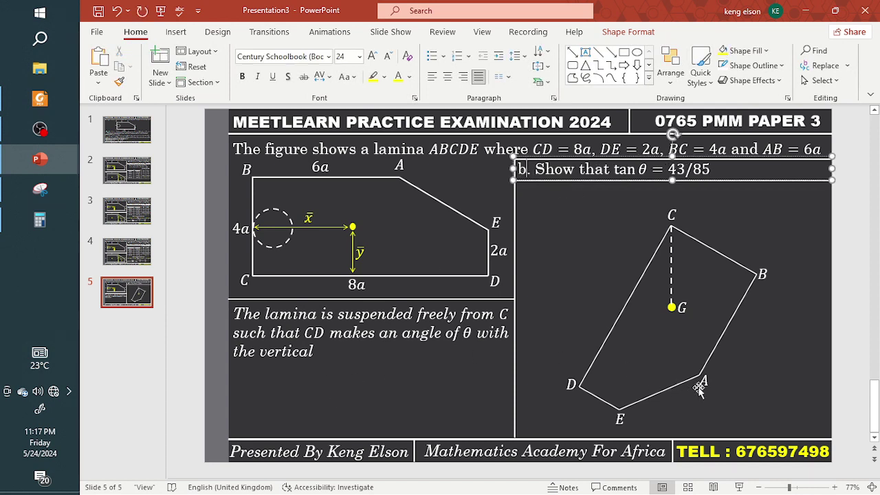
# - Select the lamina outline with labels C, B, A, D, E and G, and nudge them upward
pyautogui.click(740, 381)
pyautogui.moveTo(830, 428); pyautogui.dragTo(529, 189)
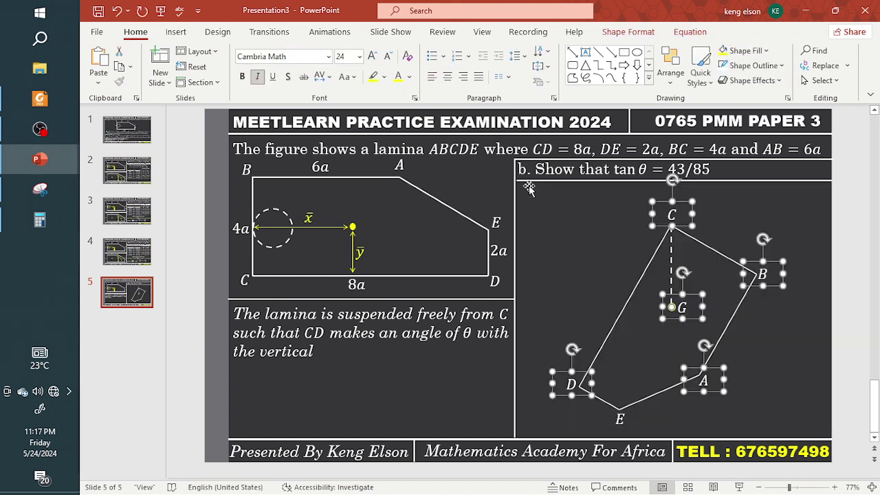
pyautogui.keyDown('shift'); pyautogui.click(660, 388); pyautogui.keyUp('shift')
pyautogui.press('Up')
pyautogui.press('Up')
pyautogui.press('Up')
pyautogui.press('Up')
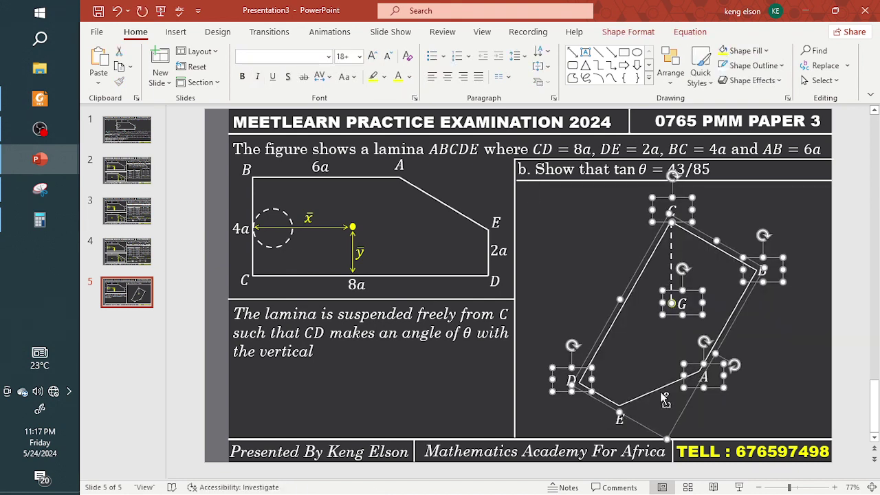
pyautogui.keyDown('shift'); pyautogui.click(619, 422); pyautogui.keyUp('shift')
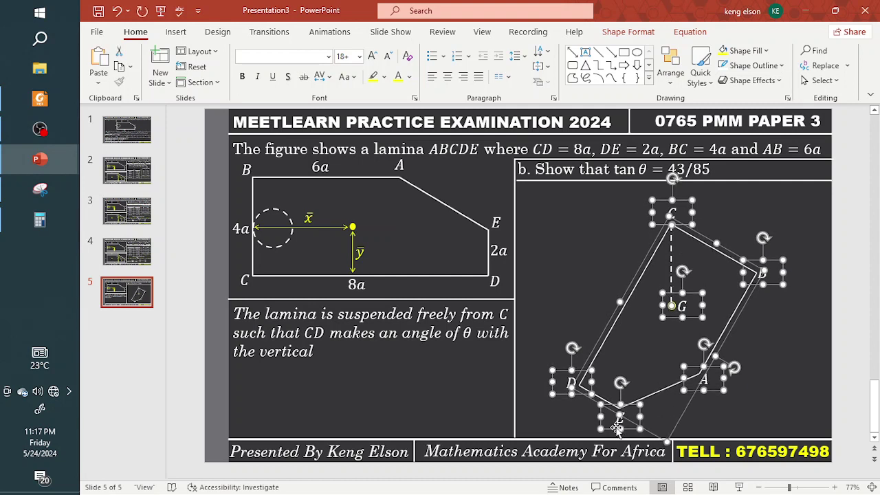
pyautogui.press('Up')
pyautogui.press('Up')
pyautogui.press('Up')
pyautogui.press('Up')
pyautogui.press('Up')
pyautogui.press('Up')
pyautogui.press('Up')
pyautogui.press('Up')
pyautogui.press('Up')
pyautogui.press('Up')
pyautogui.press('Up')
pyautogui.press('Up')
pyautogui.press('Up')
pyautogui.press('Up')
pyautogui.press('Up')
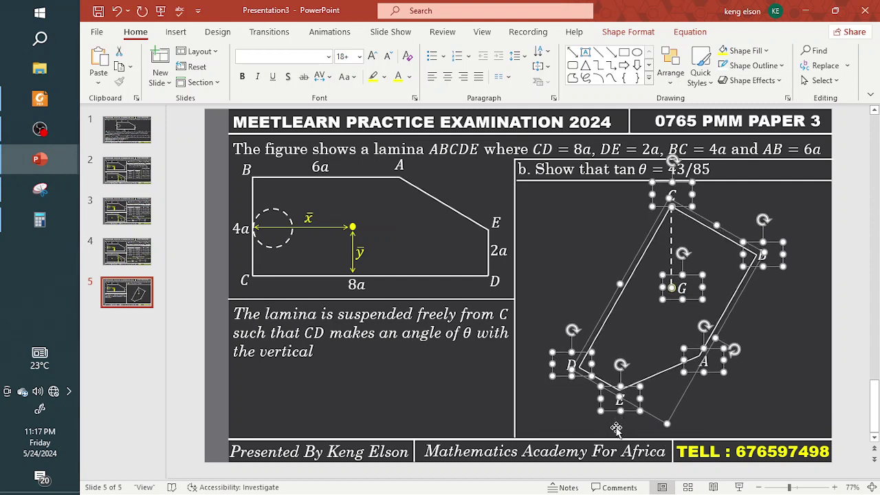
pyautogui.press('Down')
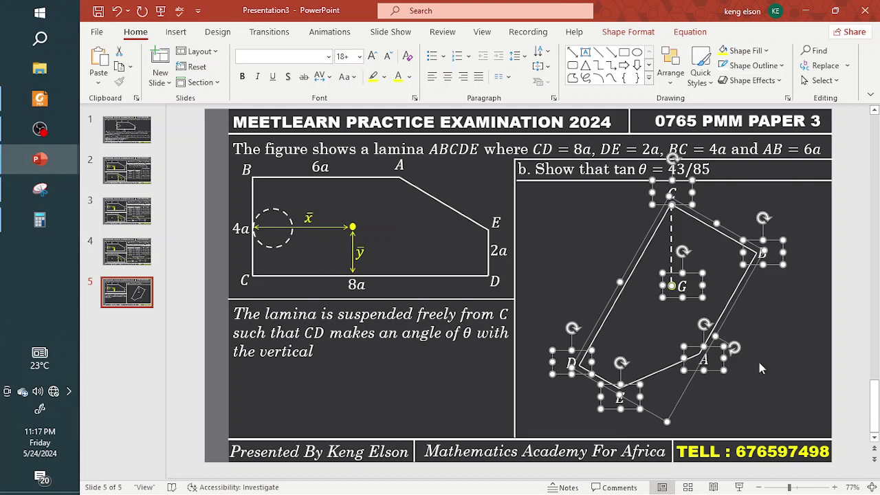
pyautogui.click(770, 339)
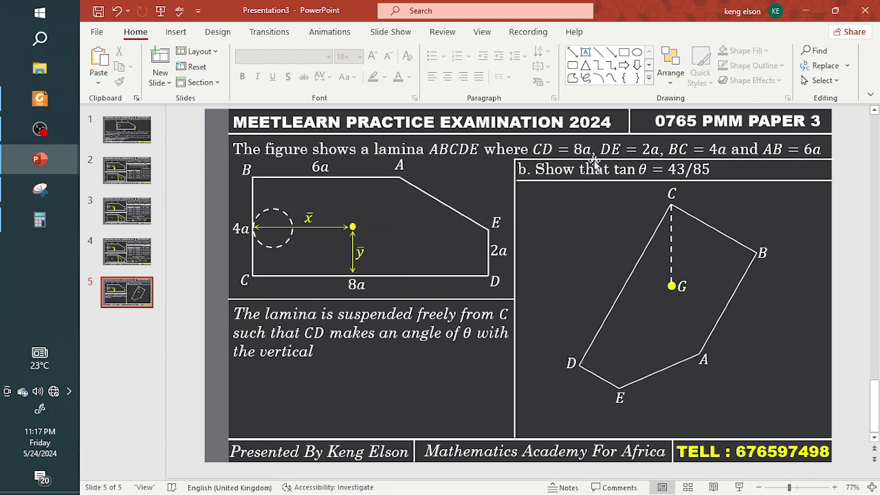
# - Change a copied label to θ using \theta and place it near vertex C
pyautogui.click(680, 289)
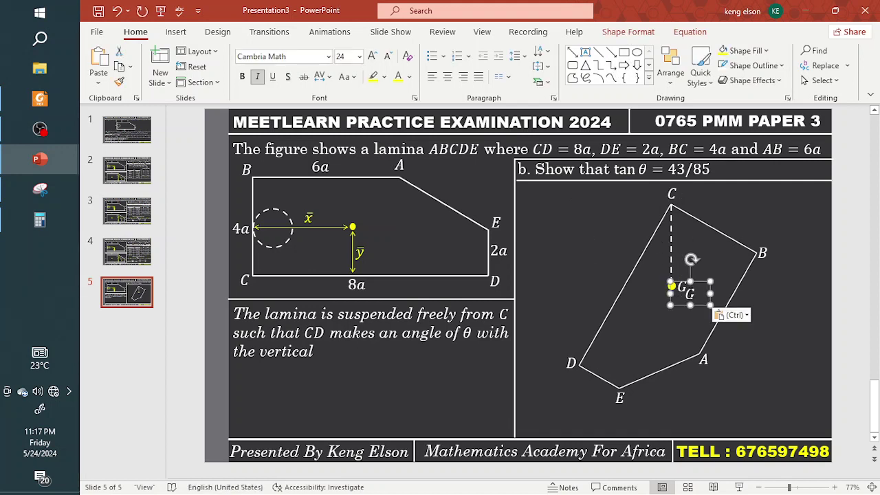
pyautogui.click(683, 296)
pyautogui.write('\\theta')
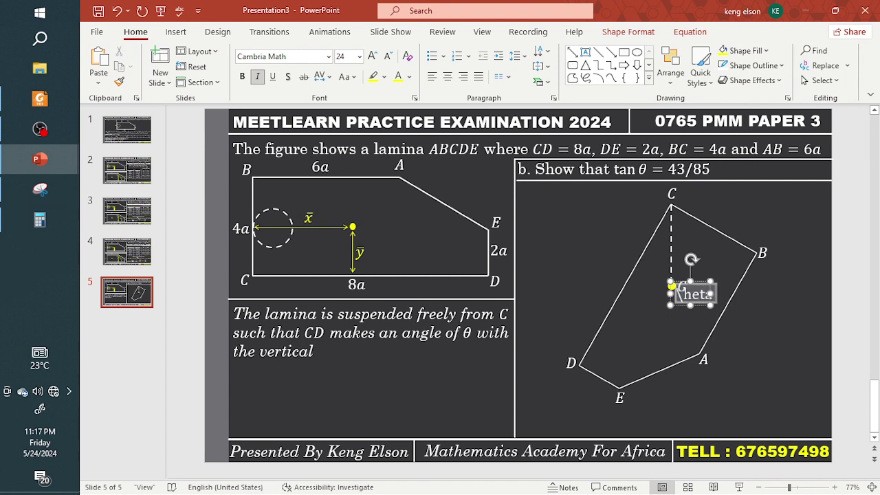
pyautogui.press('space')
pyautogui.moveTo(701, 299); pyautogui.dragTo(681, 238)
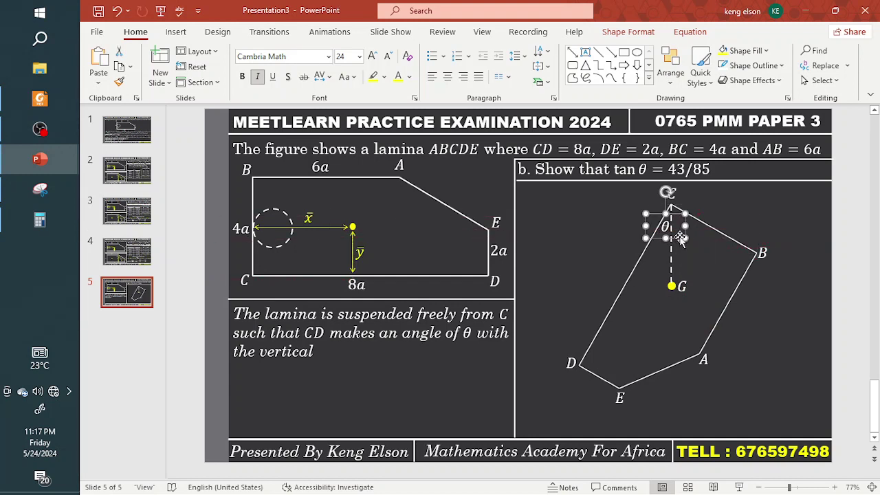
# - Draw a small arc at C between CD and the vertical with a 1½ pt outline
pyautogui.click(598, 78)
pyautogui.moveTo(585, 246); pyautogui.dragTo(609, 286)
pyautogui.moveTo(597, 225); pyautogui.dragTo(664, 240)
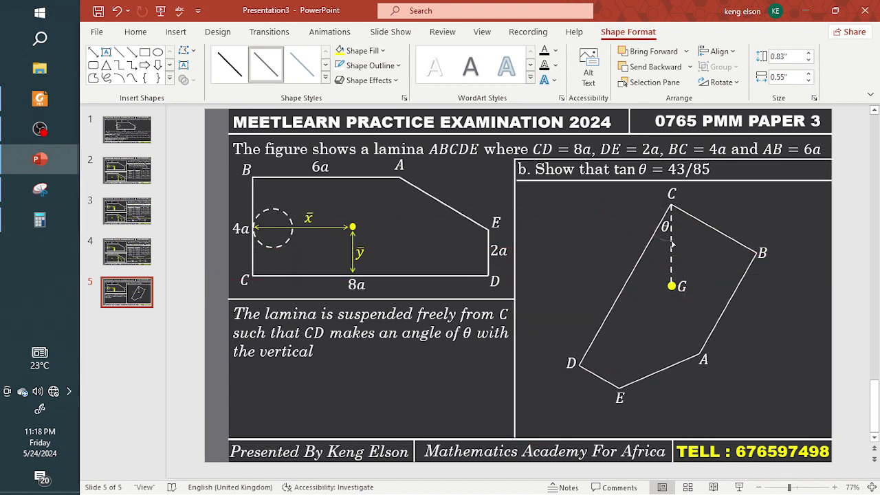
pyautogui.click(671, 245)
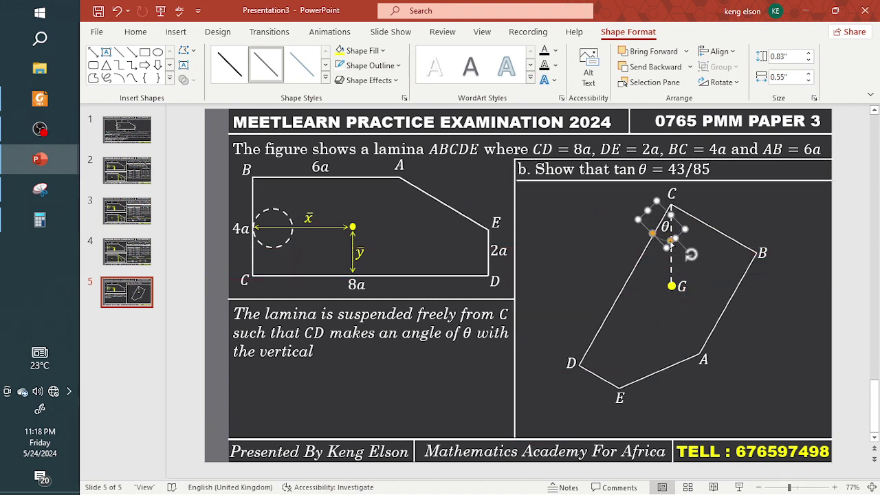
pyautogui.click(367, 66)
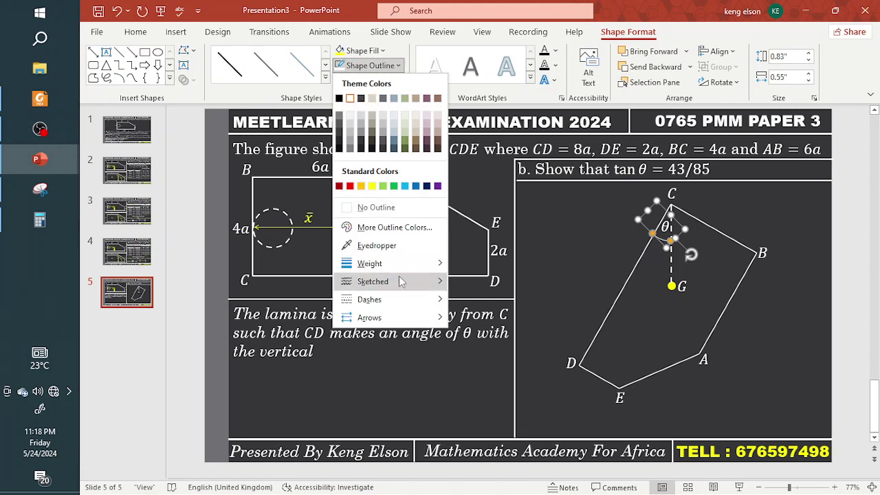
pyautogui.moveTo(415, 264)
pyautogui.click(529, 336)
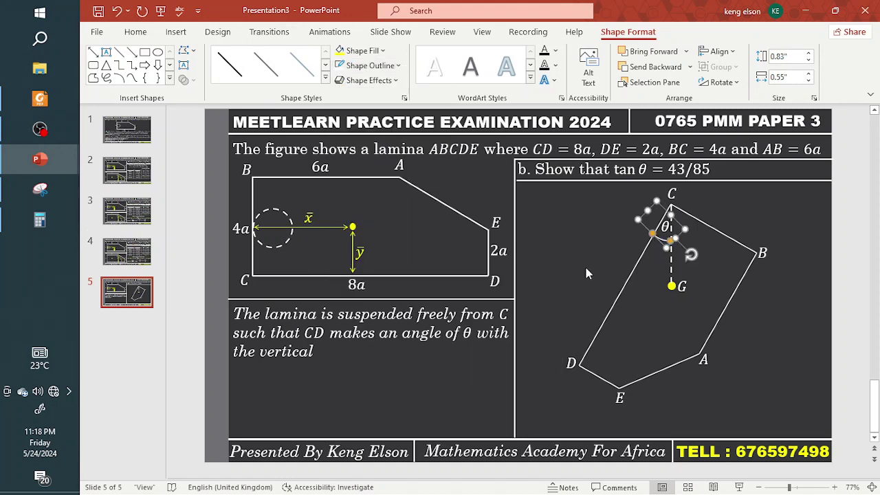
pyautogui.click(586, 267)
pyautogui.click(654, 241)
pyautogui.click(656, 239)
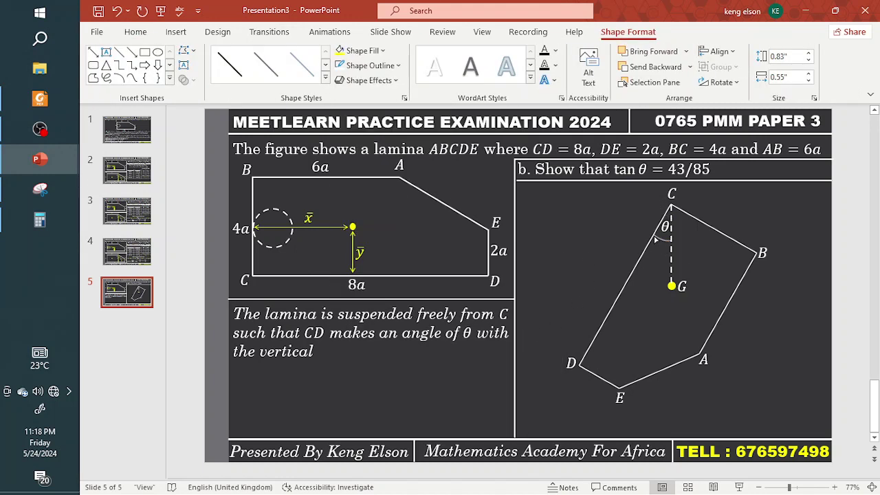
pyautogui.click(656, 240)
pyautogui.click(630, 247)
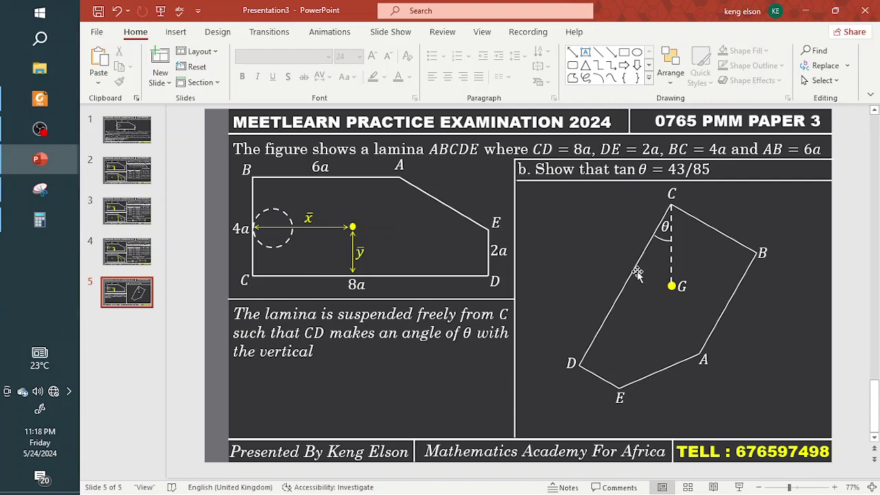
# - Draw a line from G to side CD, coloured yellow with a 1½ pt weight
pyautogui.click(598, 52)
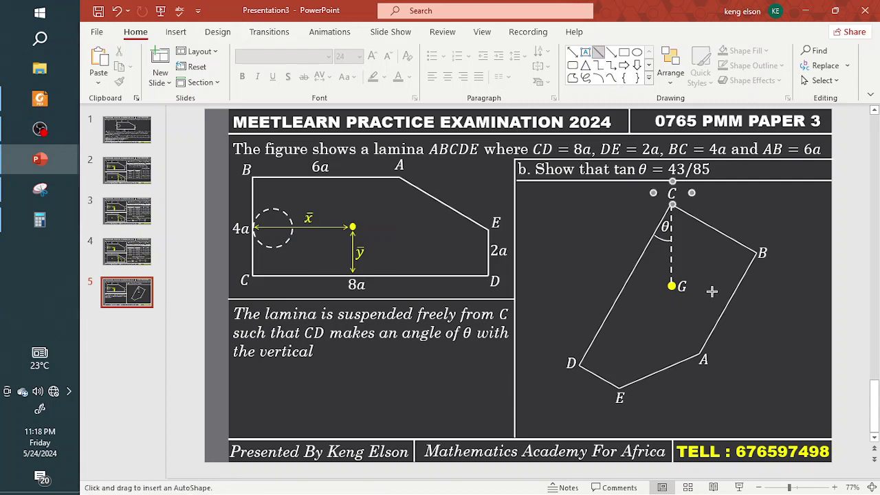
pyautogui.moveTo(668, 285); pyautogui.dragTo(628, 265)
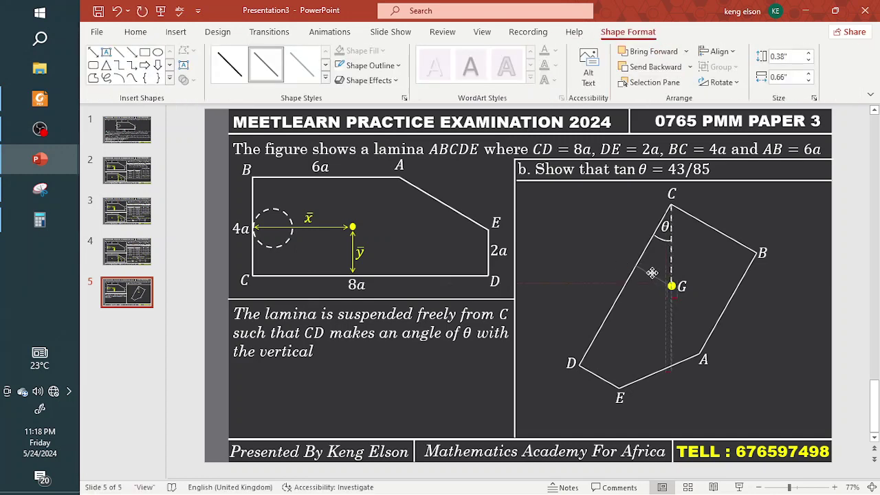
pyautogui.moveTo(653, 273); pyautogui.dragTo(654, 273)
pyautogui.moveTo(655, 272); pyautogui.dragTo(654, 272)
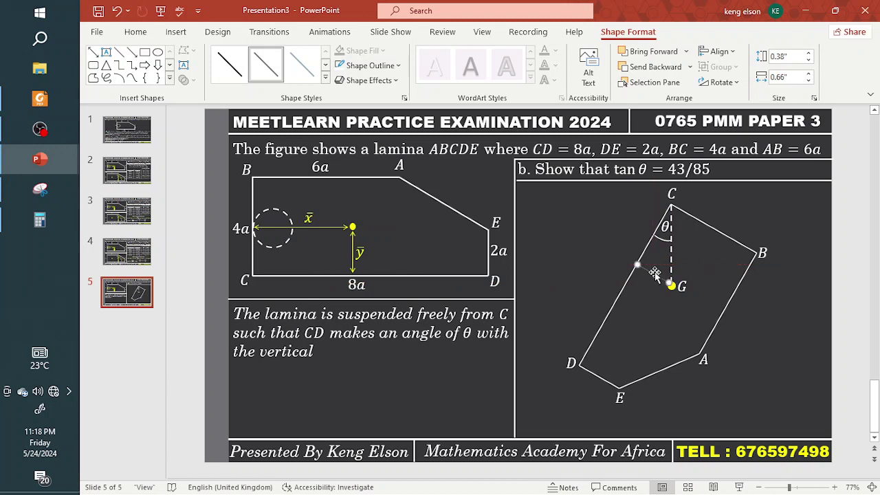
pyautogui.click(368, 67)
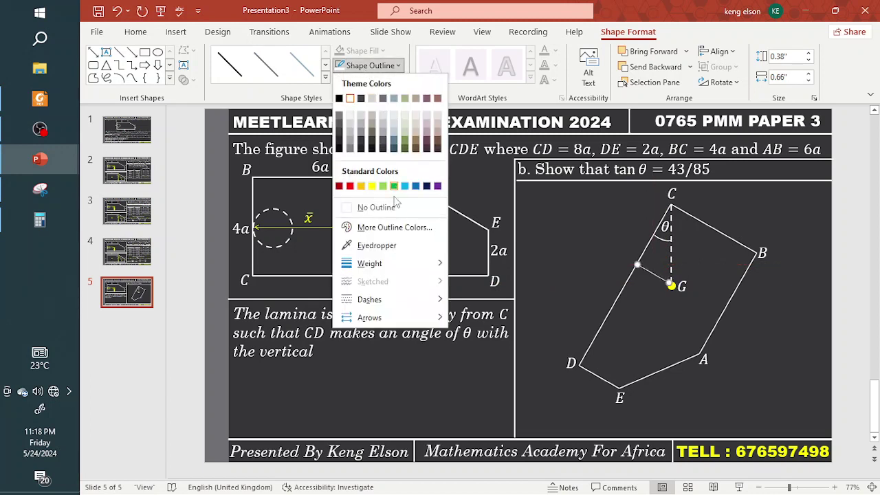
pyautogui.click(372, 185)
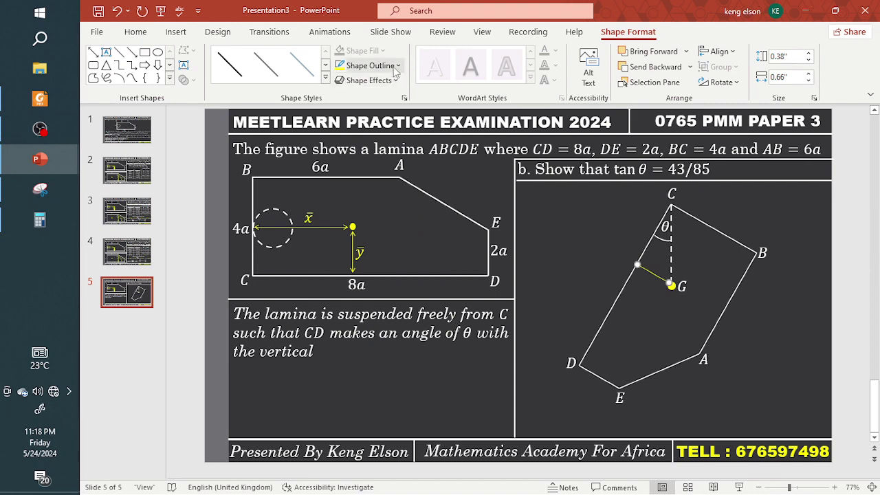
pyautogui.click(371, 66)
pyautogui.moveTo(403, 271)
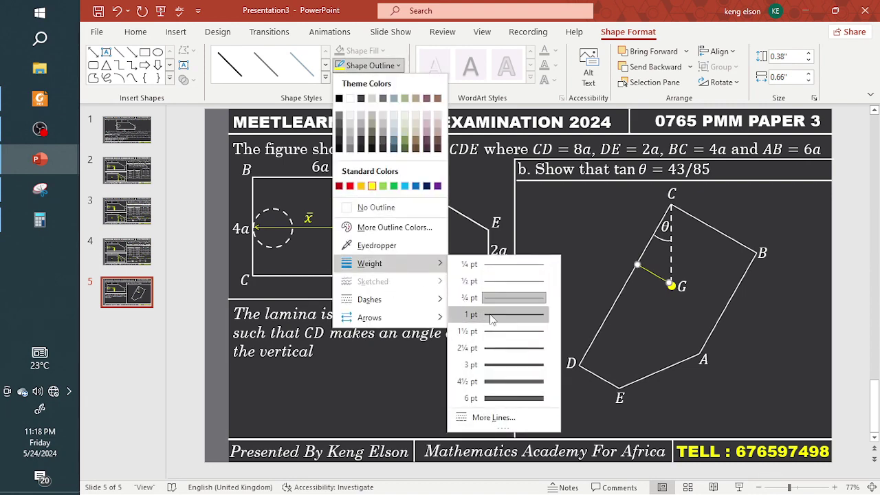
pyautogui.click(513, 337)
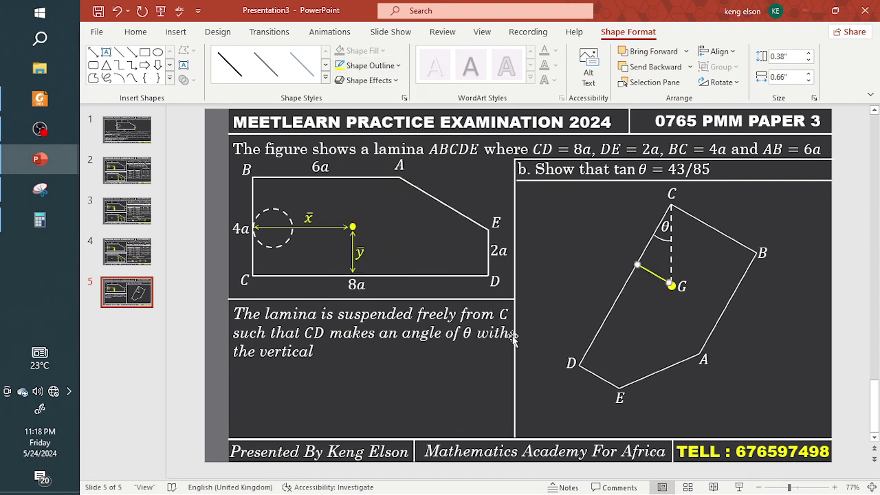
pyautogui.click(671, 284)
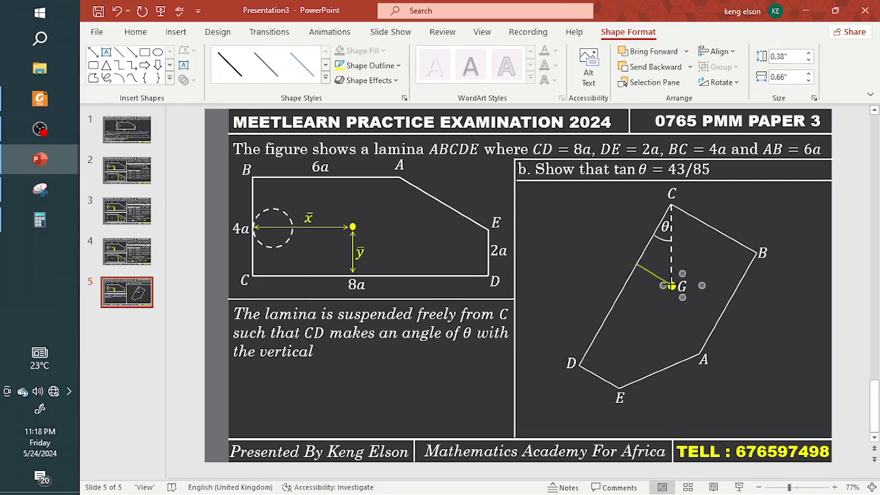
pyautogui.click(761, 324)
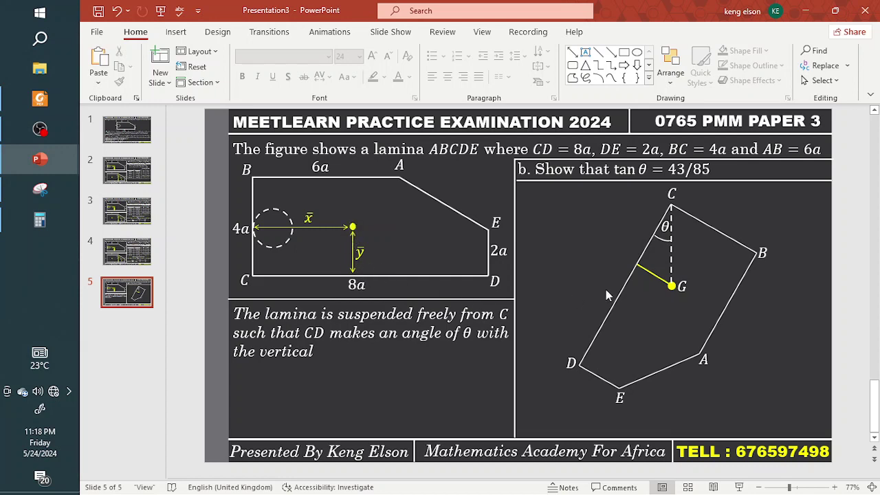
# - Copy the yellow line and place the copy running from G to side CB
pyautogui.click(647, 275)
pyautogui.hotkey('ctrl', 'c')
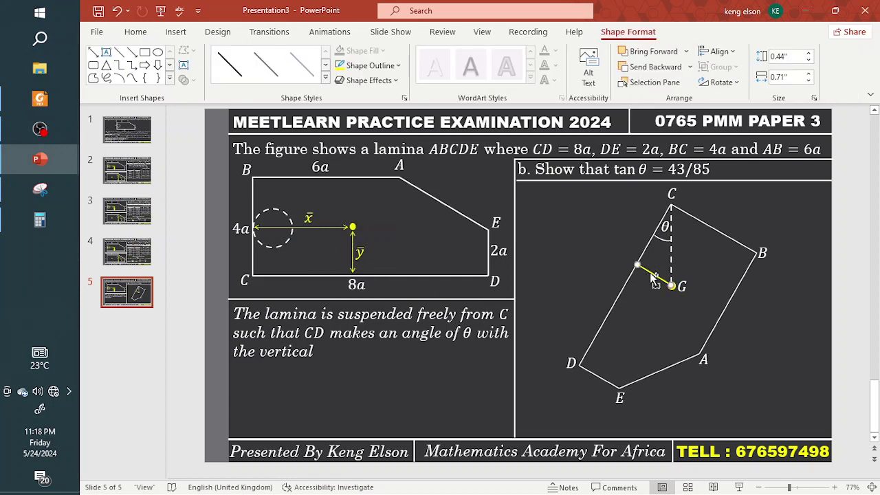
pyautogui.hotkey('ctrl', 'v')
pyautogui.moveTo(659, 281); pyautogui.dragTo(707, 297)
pyautogui.moveTo(701, 282); pyautogui.dragTo(661, 234)
pyautogui.click(628, 246)
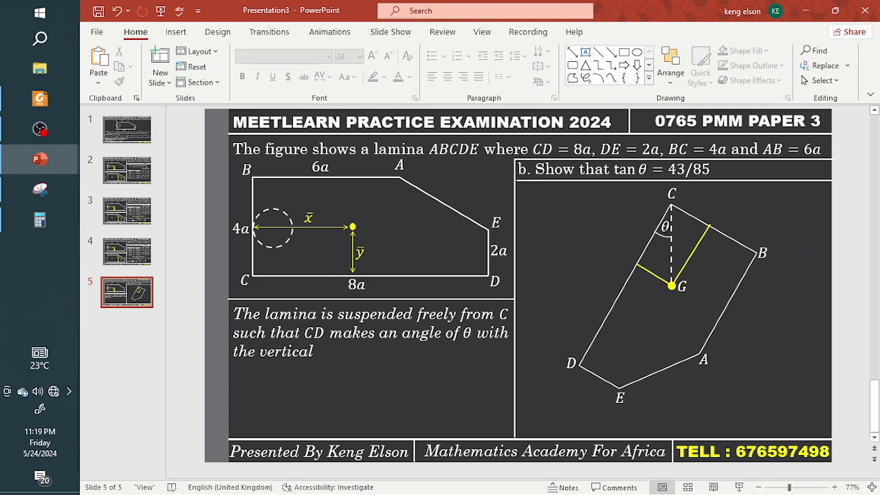
# - Shrink the θ label to 18 pt and position it inside the arc at C
pyautogui.click(666, 228)
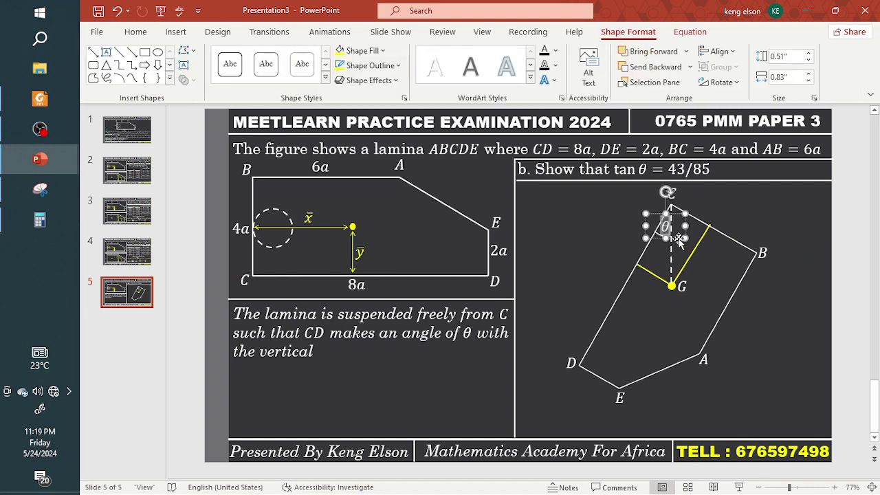
pyautogui.click(135, 32)
pyautogui.click(388, 56)
pyautogui.click(388, 56)
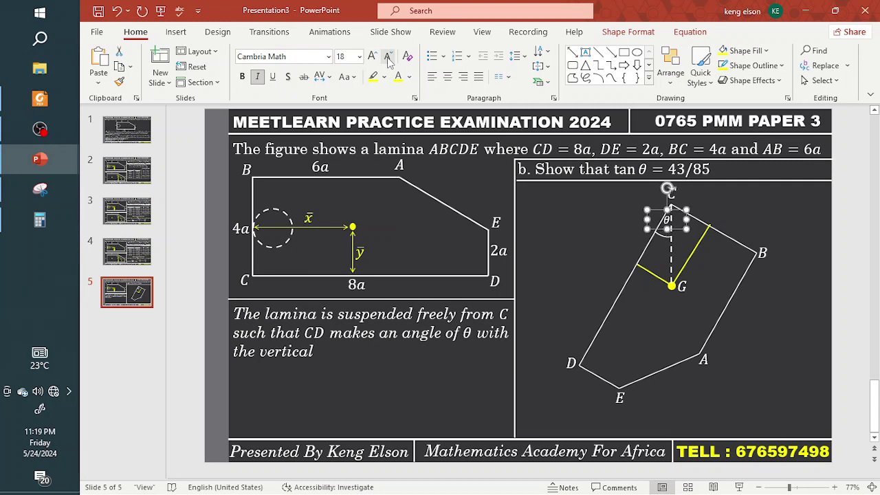
pyautogui.moveTo(659, 240); pyautogui.dragTo(667, 233)
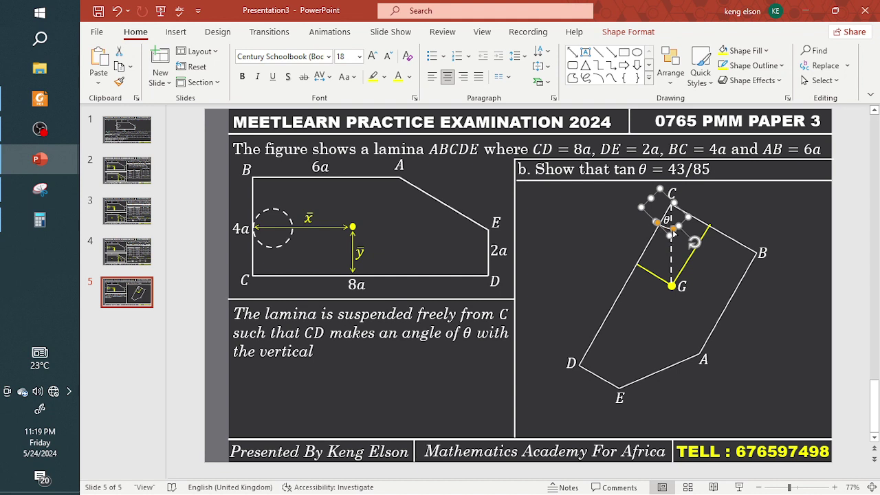
pyautogui.press('Escape')
pyautogui.click(663, 228)
pyautogui.press('Escape')
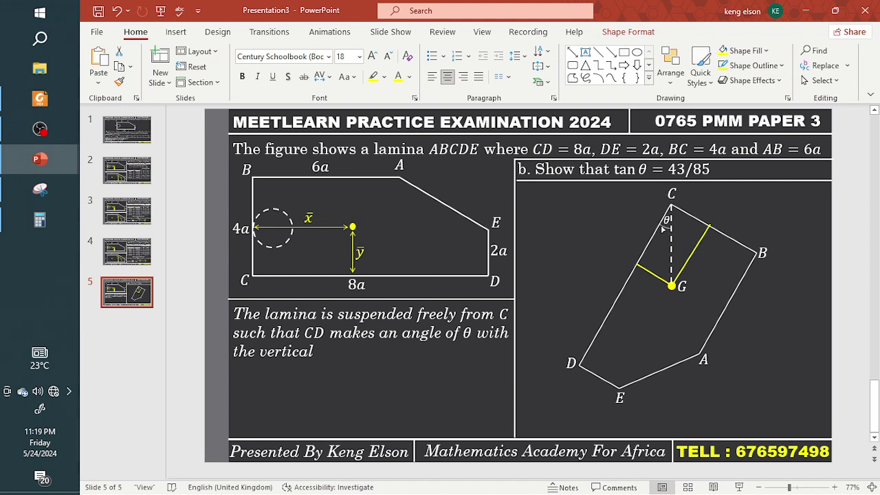
pyautogui.click(707, 232)
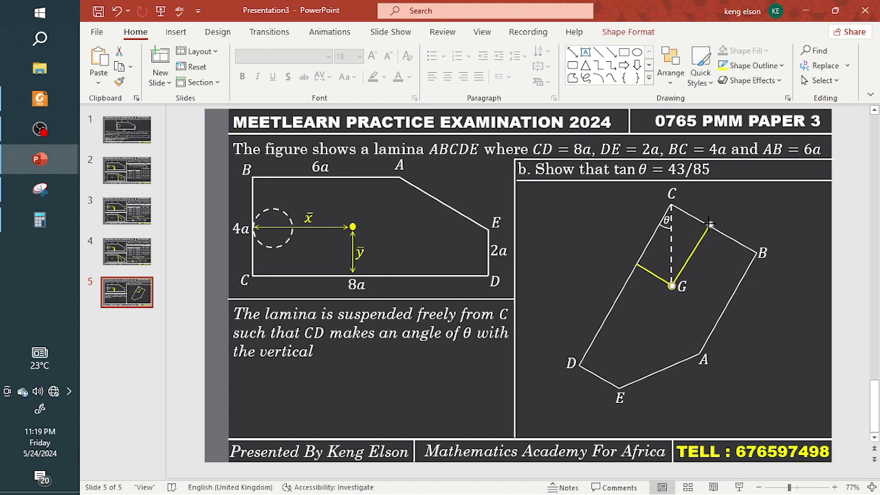
pyautogui.press('Escape')
pyautogui.click(715, 280)
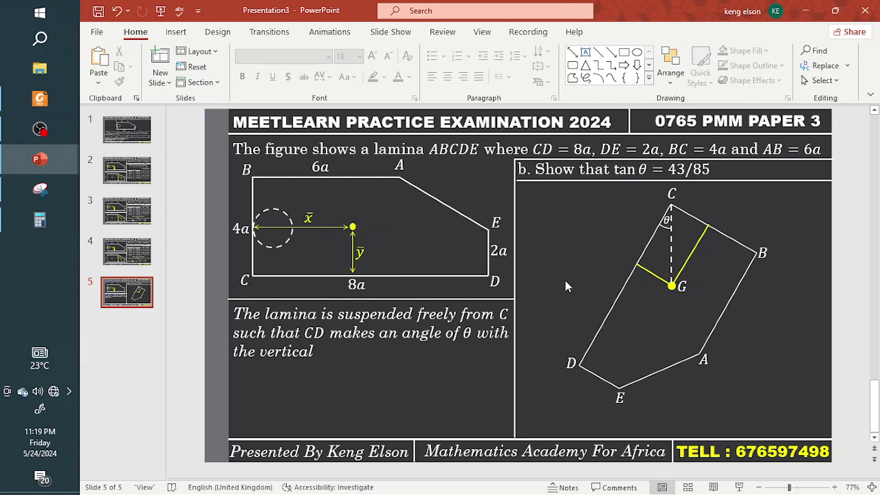
# - Duplicate the G label, change it to x̄ and place it beside angle θ
pyautogui.click(689, 299)
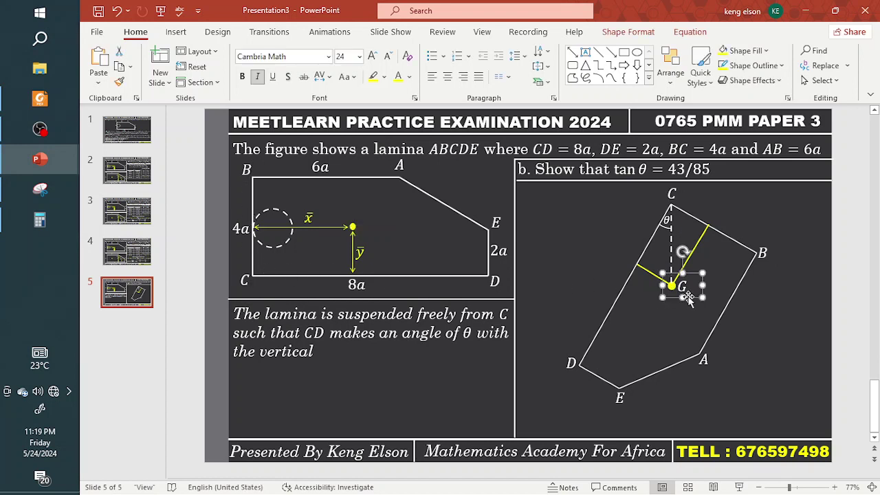
pyautogui.hotkey('ctrl', 'c')
pyautogui.hotkey('ctrl', 'v')
pyautogui.press('Escape')
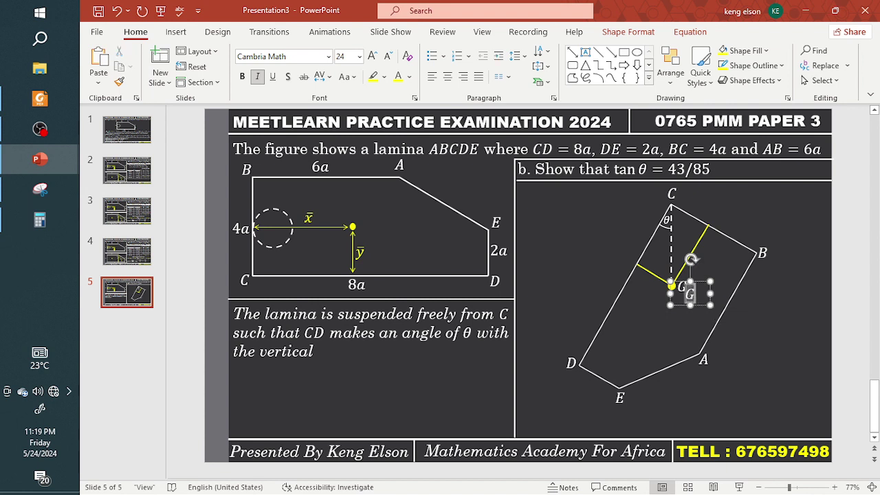
pyautogui.press('BackSpace')
pyautogui.write('x\x08ar')
pyautogui.moveTo(702, 306); pyautogui.dragTo(657, 238)
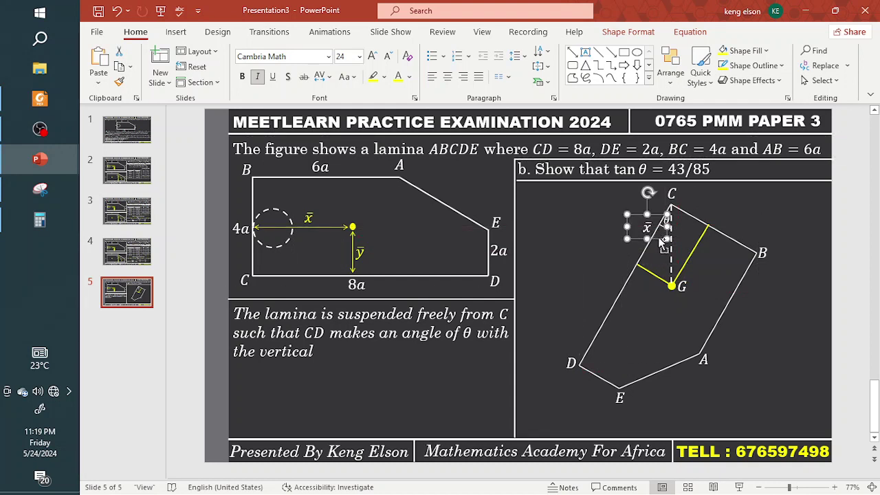
# - Add a ȳ label beside G and leave an emptied copy below the text
pyautogui.hotkey('ctrl', 'v')
pyautogui.press('BackSpace')
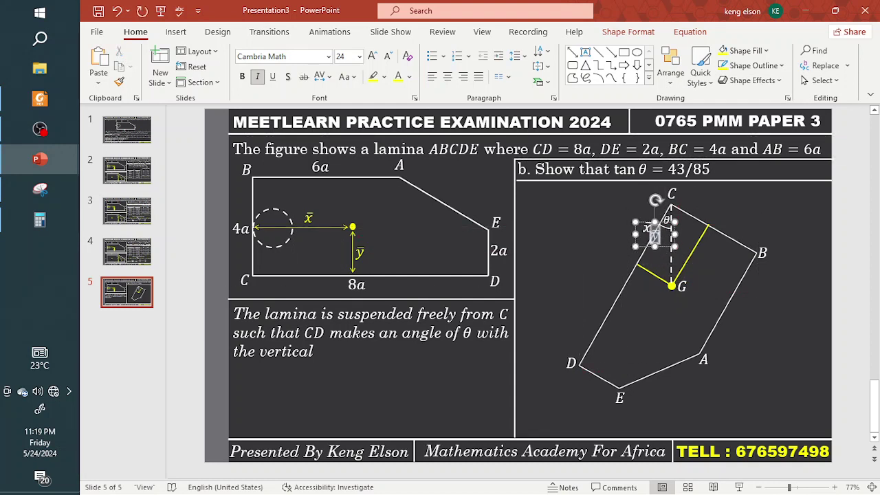
pyautogui.write('y')
pyautogui.moveTo(665, 248); pyautogui.dragTo(379, 410)
pyautogui.hotkey('ctrl', 'c')
pyautogui.hotkey('ctrl', 'v')
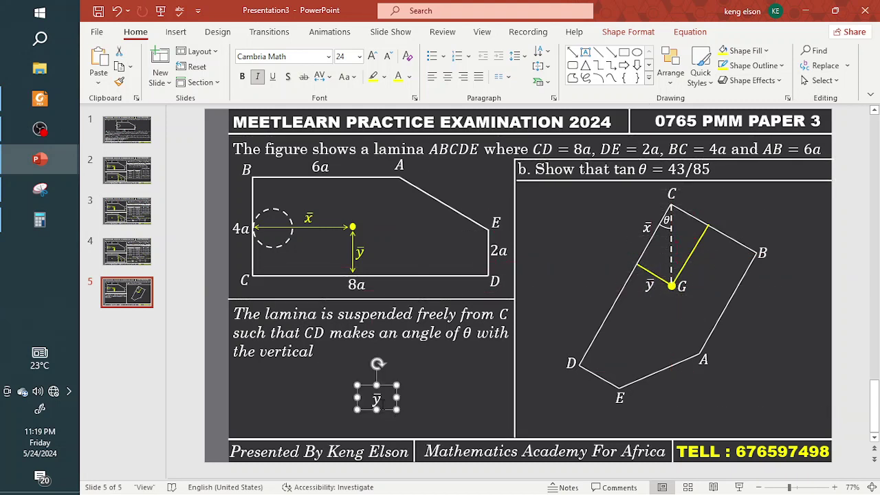
pyautogui.press('BackSpace')
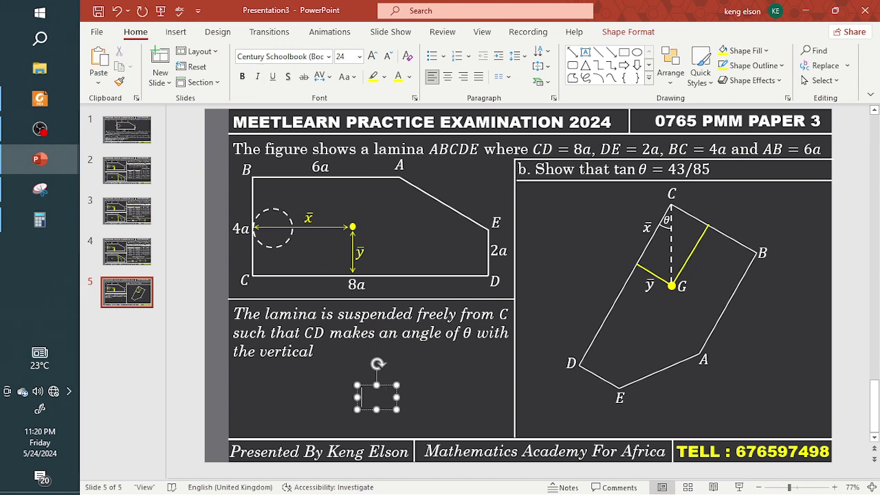
# - Write tan θ = ȳ/x̄ on one line below the suspension text, then return to slide 4
pyautogui.hotkey('alt', '=')
pyautogui.write('tan ')
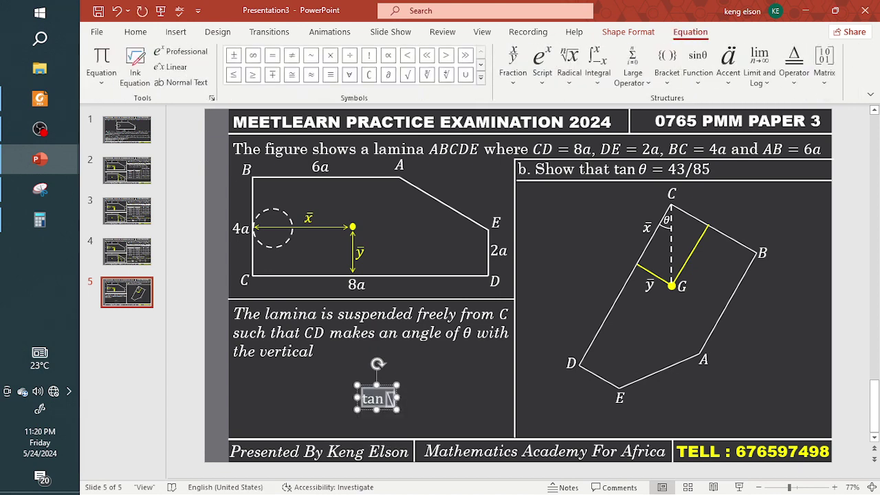
pyautogui.write('\theta /')
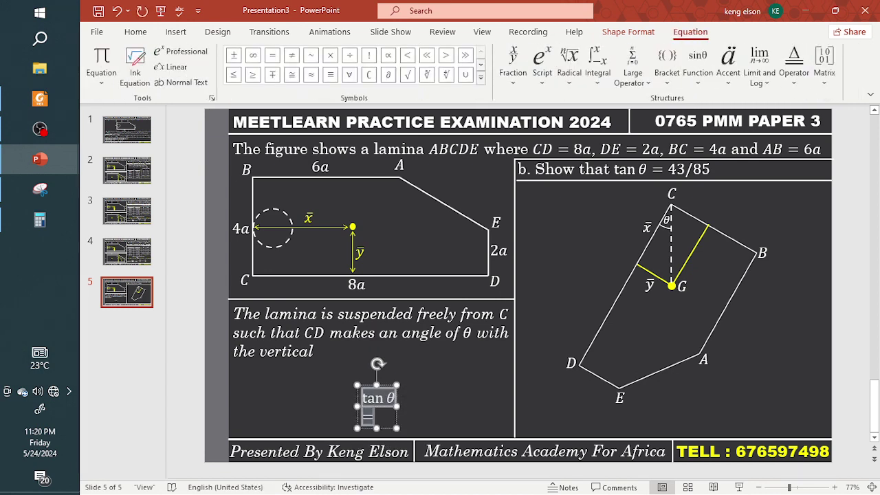
pyautogui.write('y/6a')
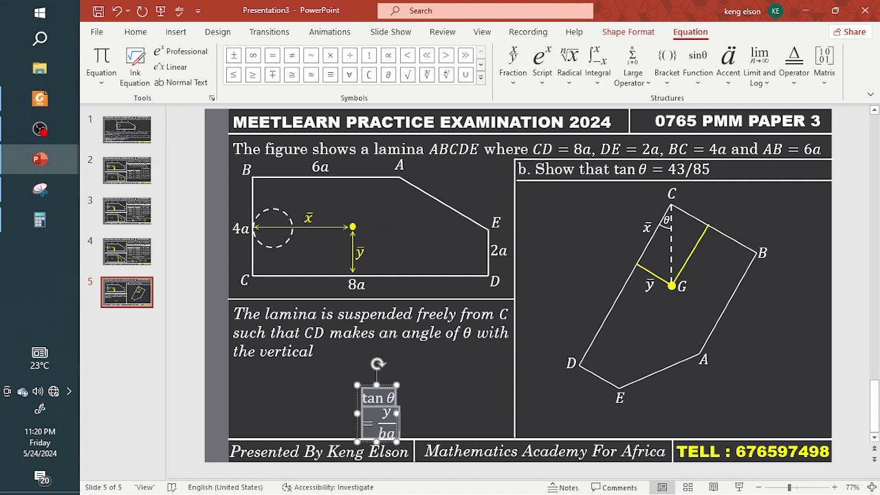
pyautogui.press('BackSpace')
pyautogui.press('BackSpace')
pyautogui.press('BackSpace')
pyautogui.press('BackSpace')
pyautogui.press('BackSpace')
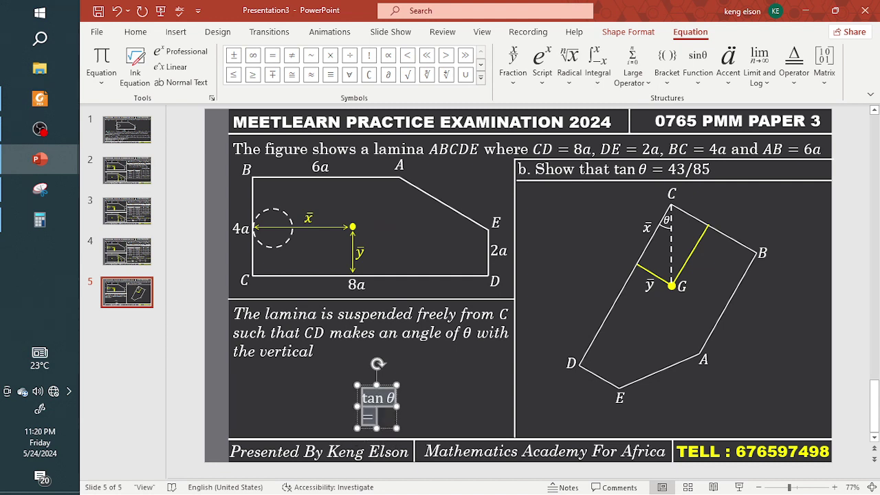
pyautogui.write('y\x08ar /')
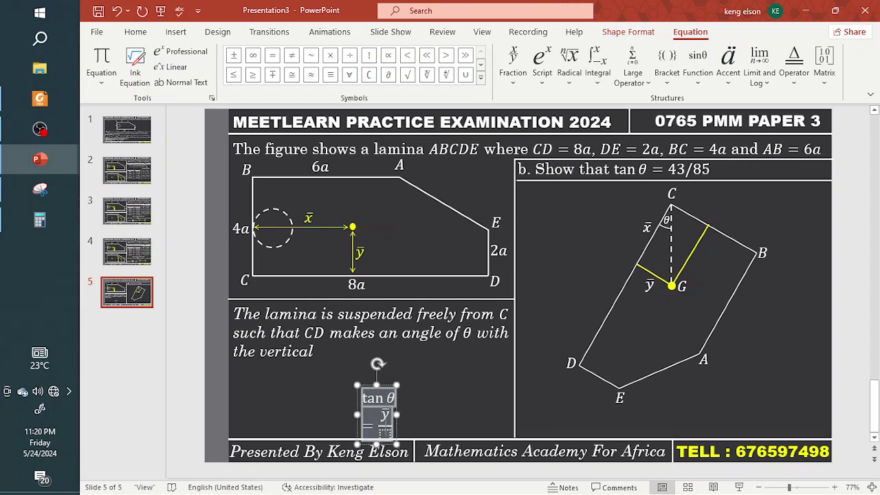
pyautogui.write('x\x08ar')
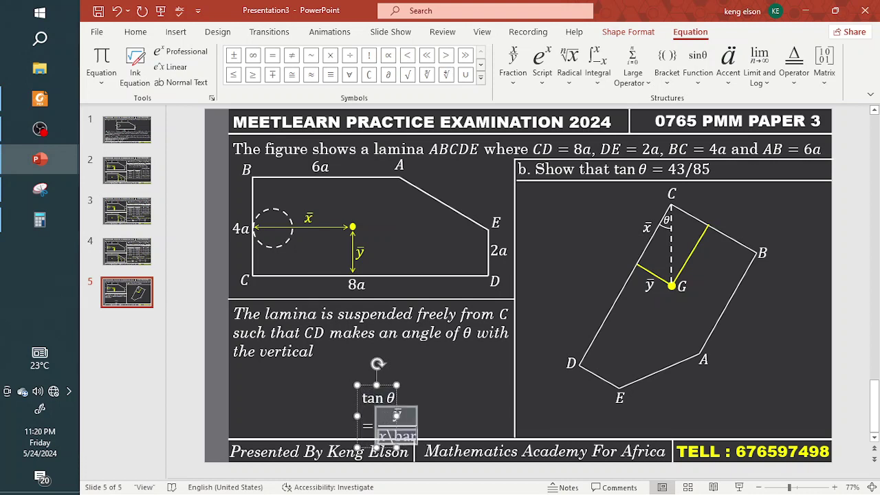
pyautogui.press('space')
pyautogui.moveTo(398, 416); pyautogui.dragTo(299, 412)
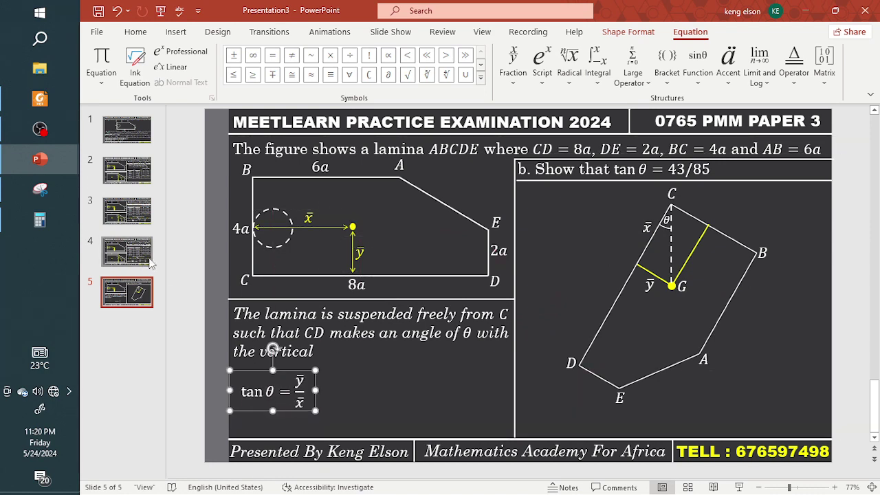
pyautogui.click(126, 253)
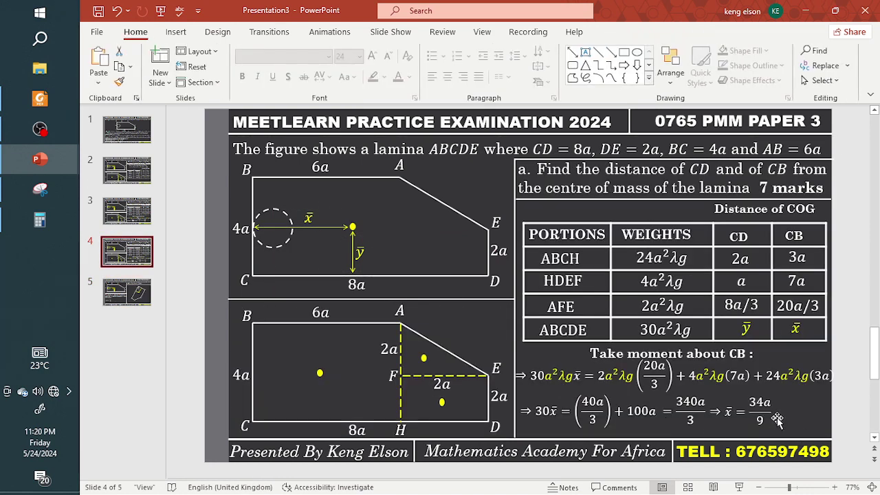
# - Bring x̄ = 34a/9 from slide 4 onto slide 5 without the ⇒ arrow
pyautogui.click(777, 421)
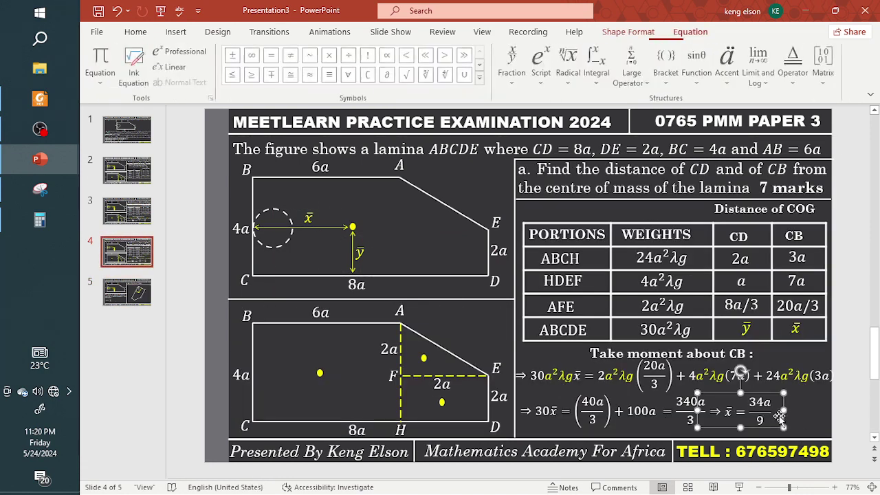
pyautogui.click(135, 301)
pyautogui.hotkey('ctrl', 'v')
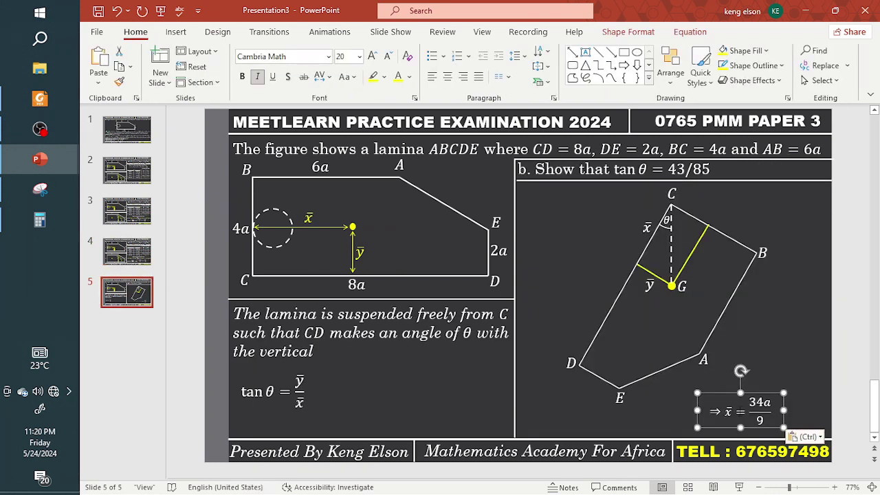
pyautogui.click(710, 411)
pyautogui.press('Delete')
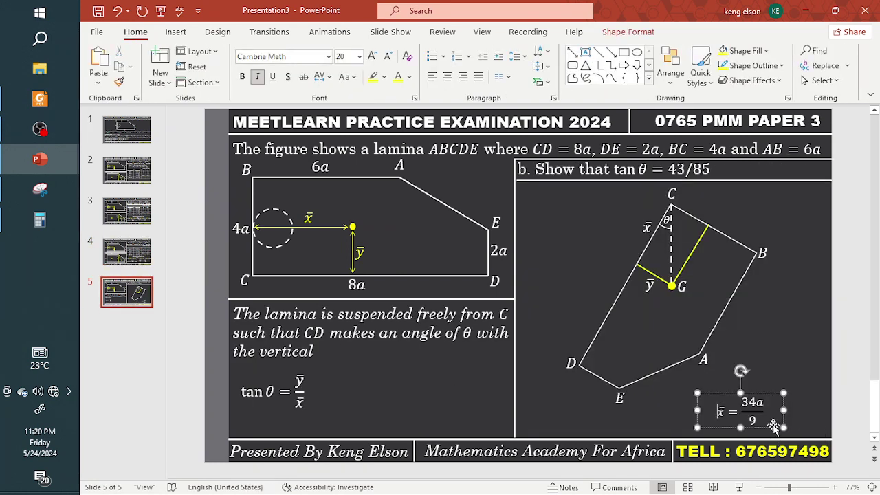
pyautogui.moveTo(784, 428); pyautogui.dragTo(732, 411)
# - Turn a copy of it into ȳ = 172a/90 and place it just above x̄ = 34a/9
pyautogui.hotkey('ctrl', 'v')
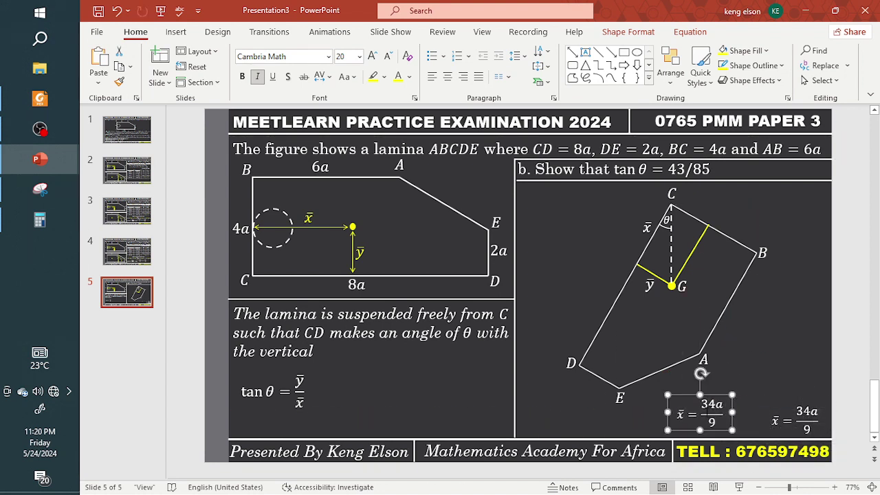
pyautogui.doubleClick(679, 415)
pyautogui.write('y')
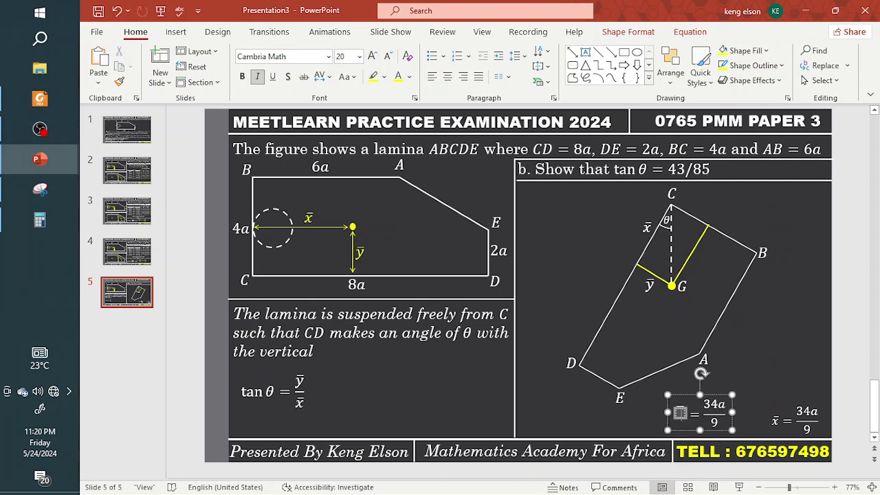
pyautogui.doubleClick(711, 412)
pyautogui.tripleClick(715, 421)
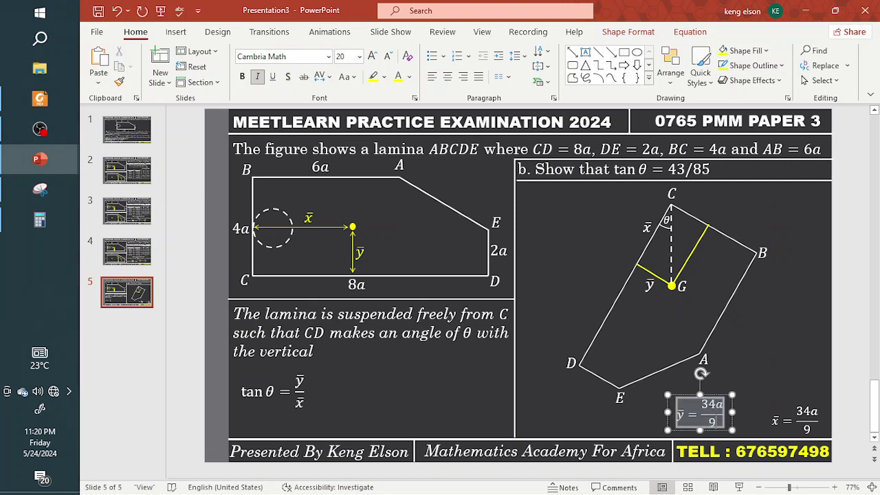
pyautogui.write('0')
pyautogui.press('BackSpace')
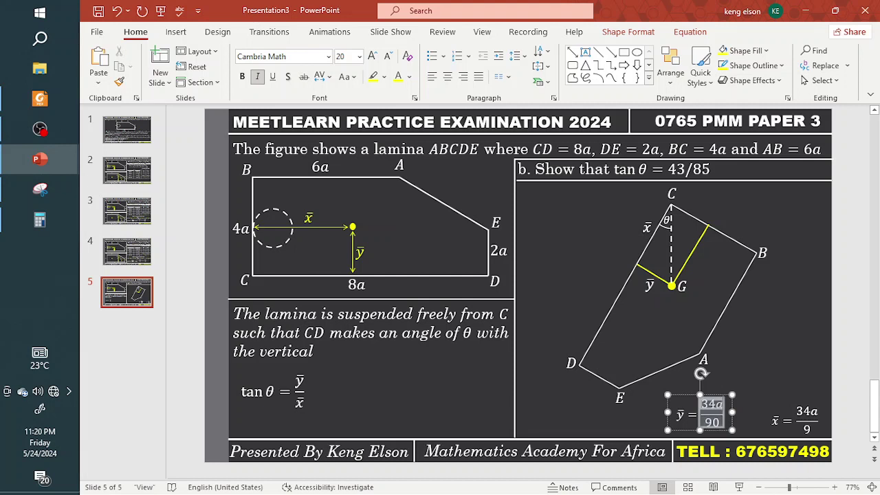
pyautogui.press('BackSpace')
pyautogui.write('172a')
pyautogui.moveTo(731, 422); pyautogui.dragTo(825, 393)
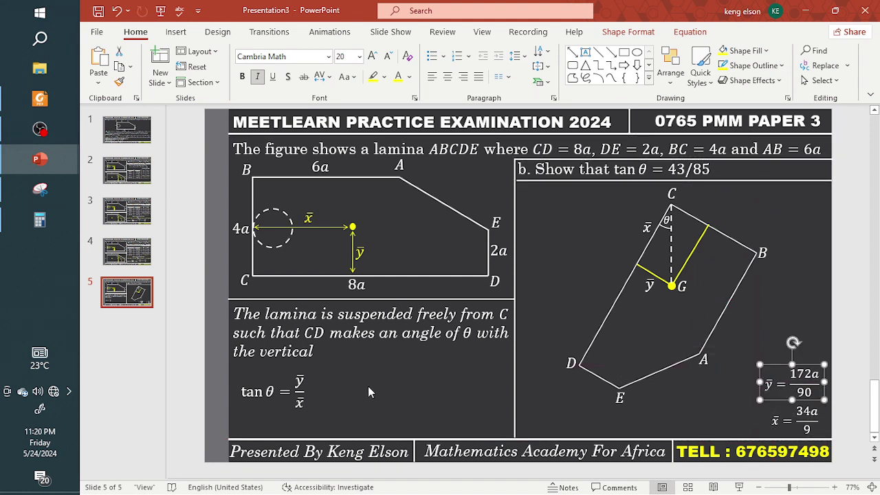
# - Duplicate the tan θ = ȳ/x̄ equation to its right and empty the copy
pyautogui.click(308, 407)
pyautogui.hotkey('ctrl', 'c')
pyautogui.hotkey('ctrl', 'v')
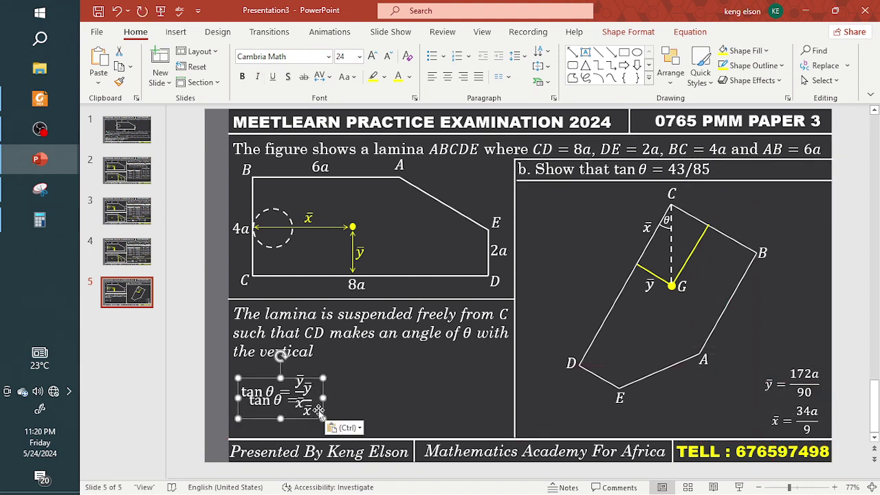
pyautogui.moveTo(324, 408); pyautogui.dragTo(396, 414)
pyautogui.click(371, 407)
pyautogui.moveTo(322, 405); pyautogui.dragTo(362, 407)
pyautogui.press('Delete')
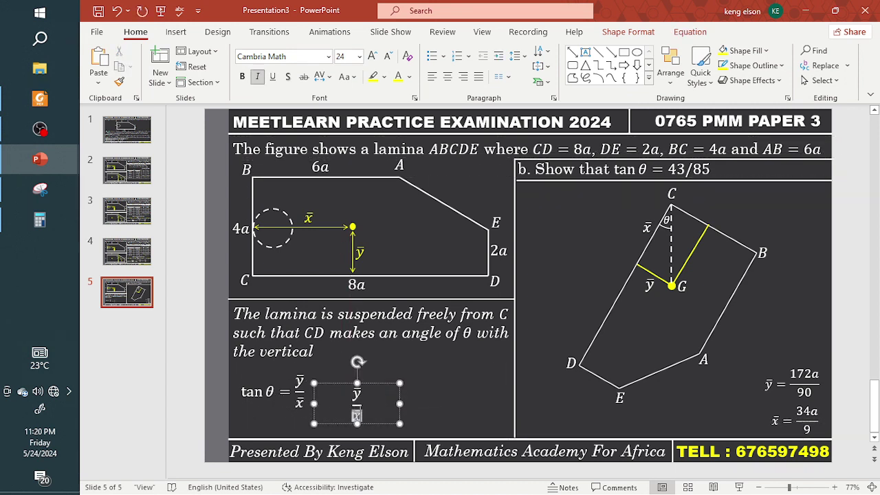
pyautogui.press('Delete')
# - Enter = 172/90 × 9/34 in the copy and join it onto tan θ = ȳ/x̄
pyautogui.hotkey('alt', '=')
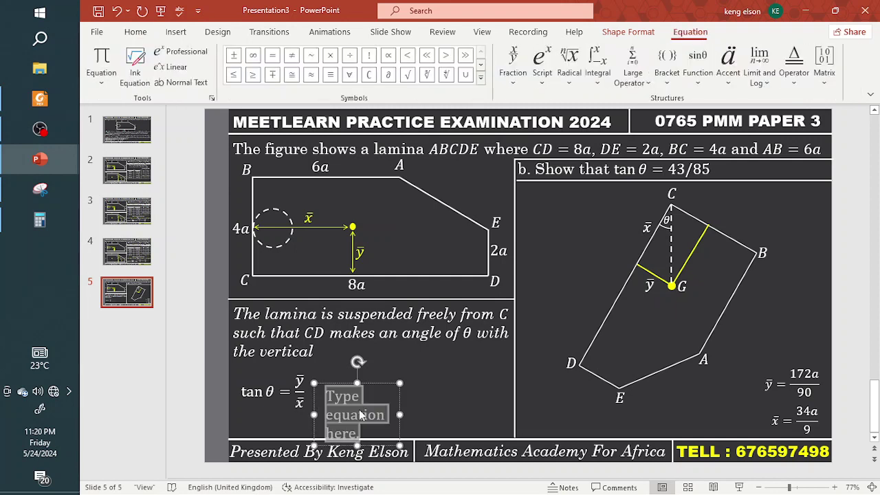
pyautogui.write('1')
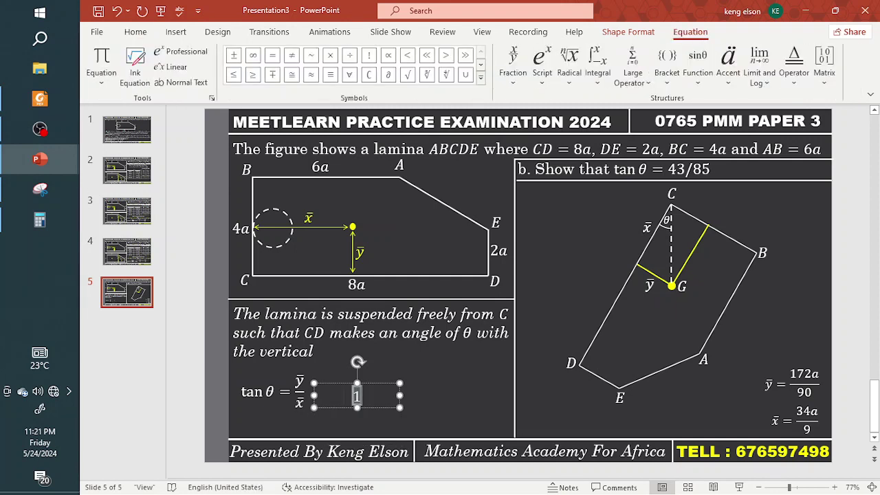
pyautogui.write('72/90 ')
pyautogui.write('\times ')
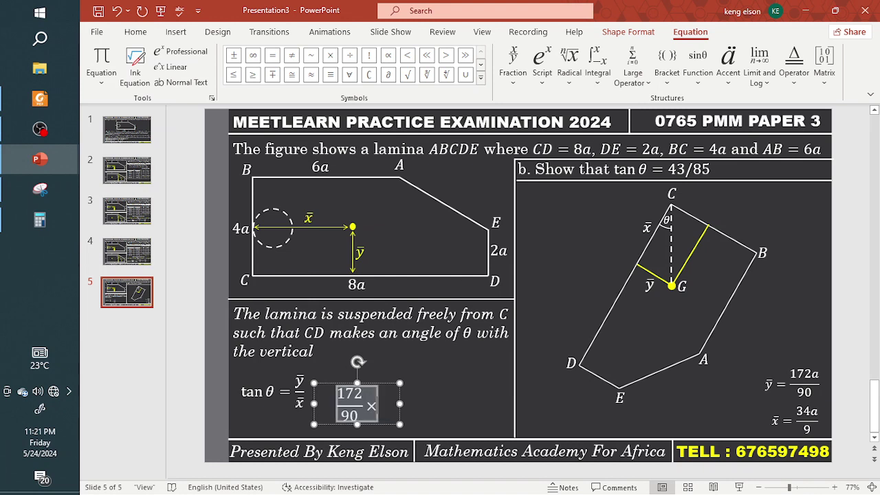
pyautogui.write('9/34')
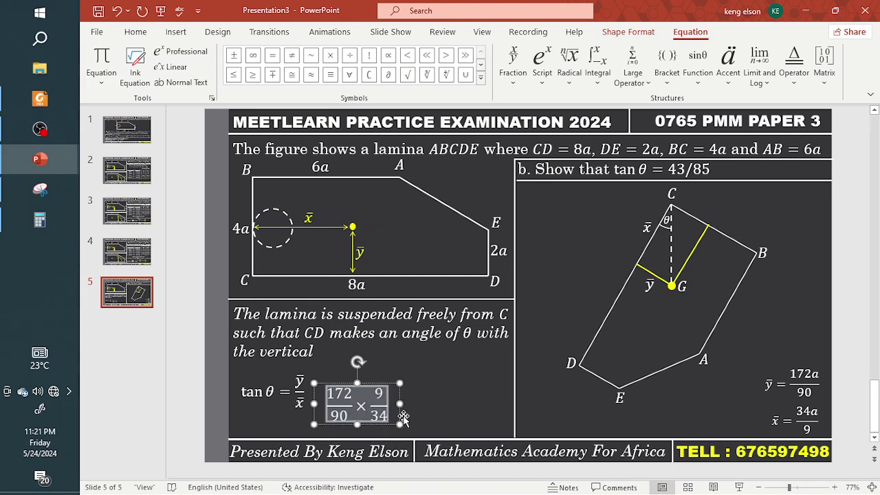
pyautogui.press('Escape')
pyautogui.hotkey('ctrl', 'z')
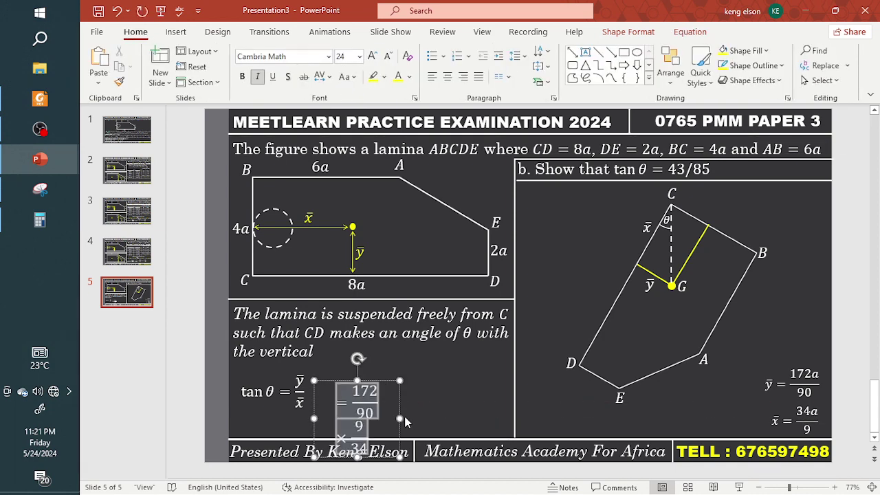
pyautogui.hotkey('ctrl', 'y')
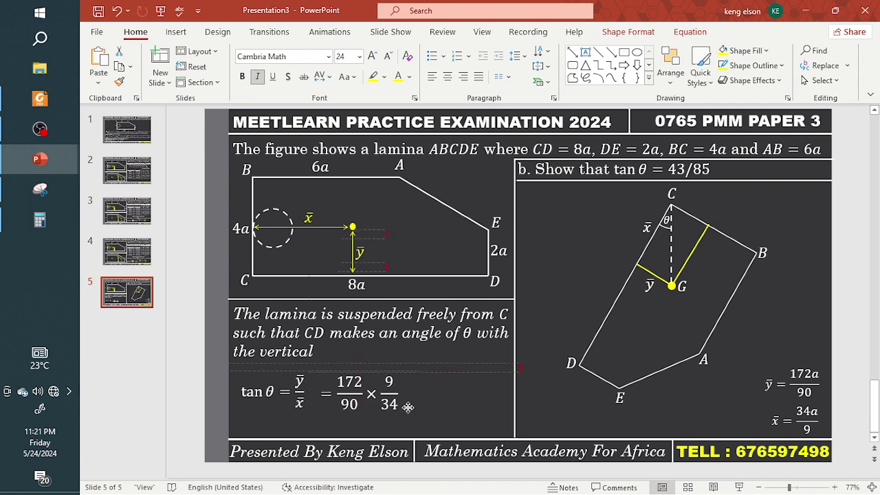
pyautogui.moveTo(409, 407); pyautogui.dragTo(505, 426)
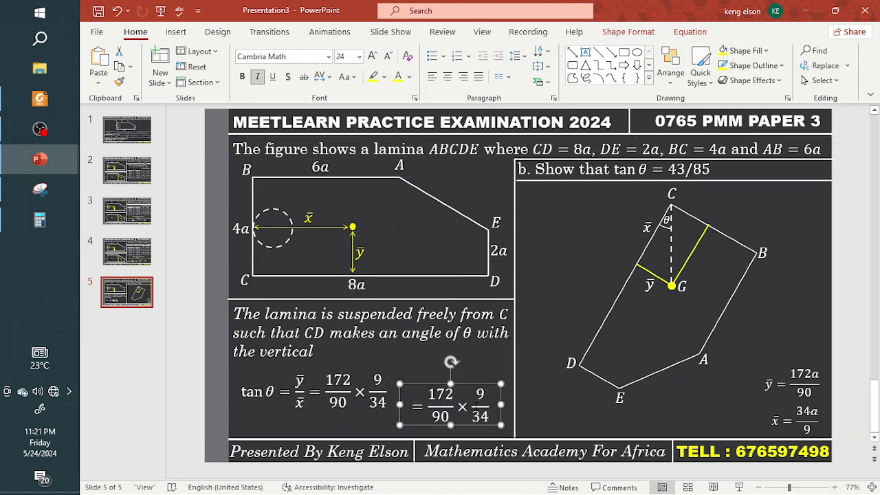
# - Start simplifying the copied step, changing numerator 9 to 1 and reworking the 172/90 fraction
pyautogui.doubleClick(480, 394)
pyautogui.write('1')
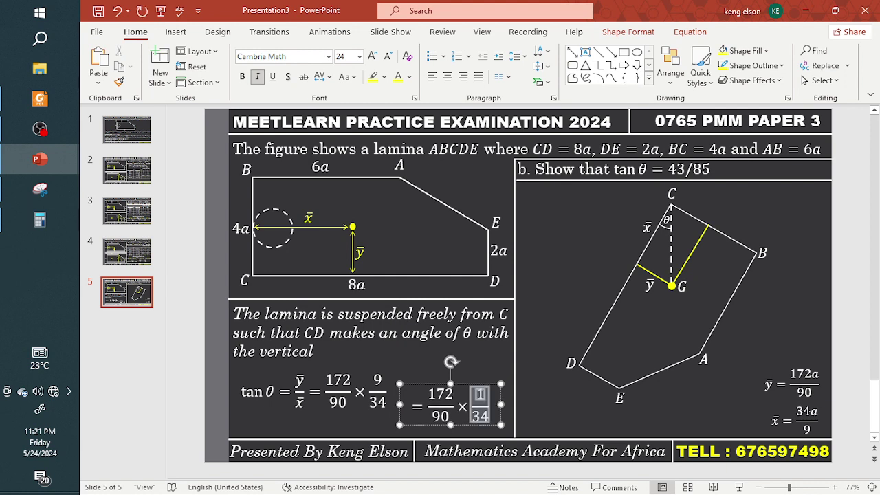
pyautogui.click(440, 406)
pyautogui.doubleClick(441, 416)
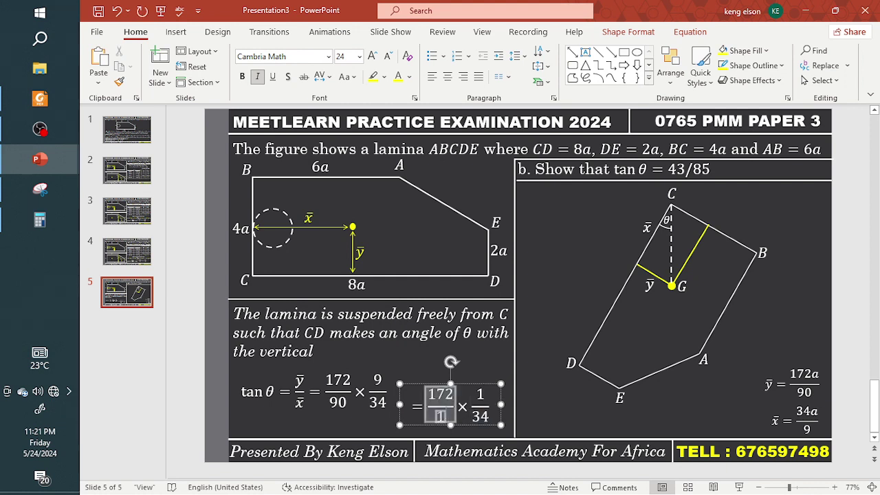
pyautogui.write('10')
pyautogui.press('BackSpace')
pyautogui.press('BackSpace')
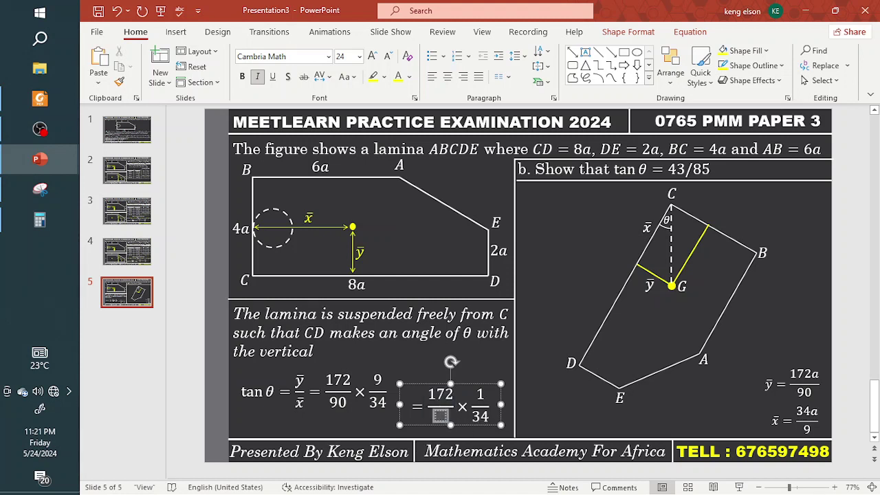
pyautogui.write('5')
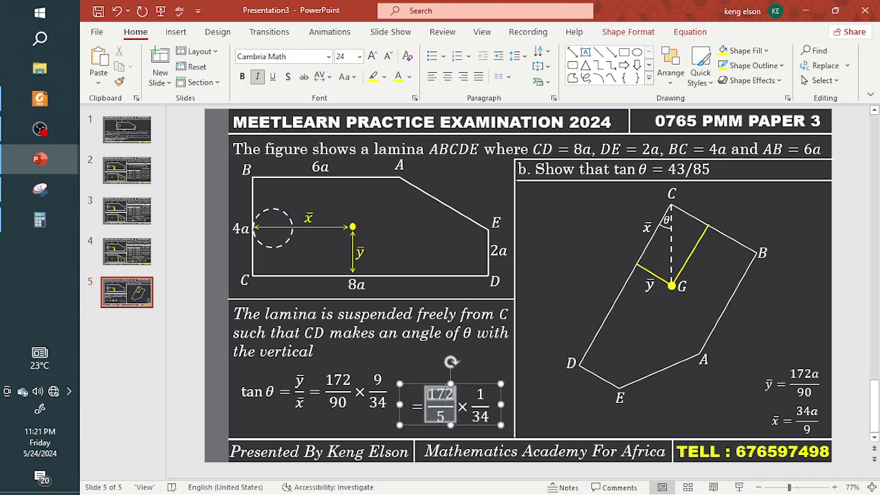
pyautogui.write('2')
pyautogui.write('8')
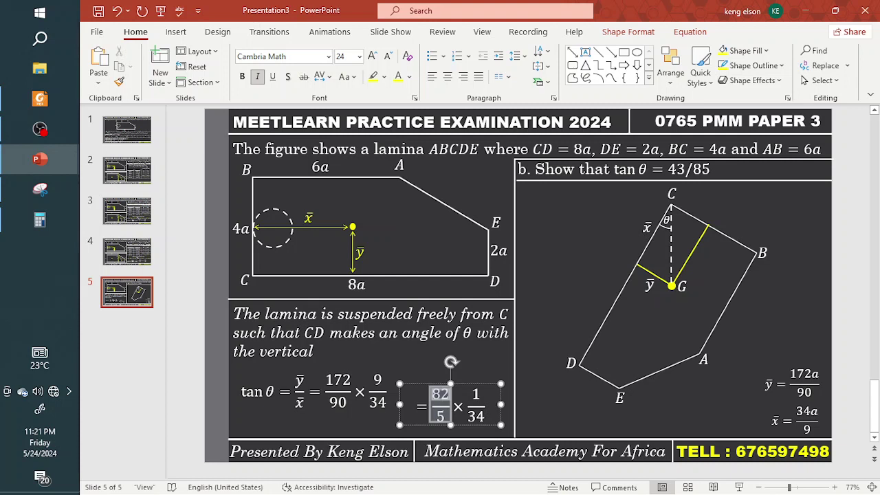
pyautogui.press('BackSpace')
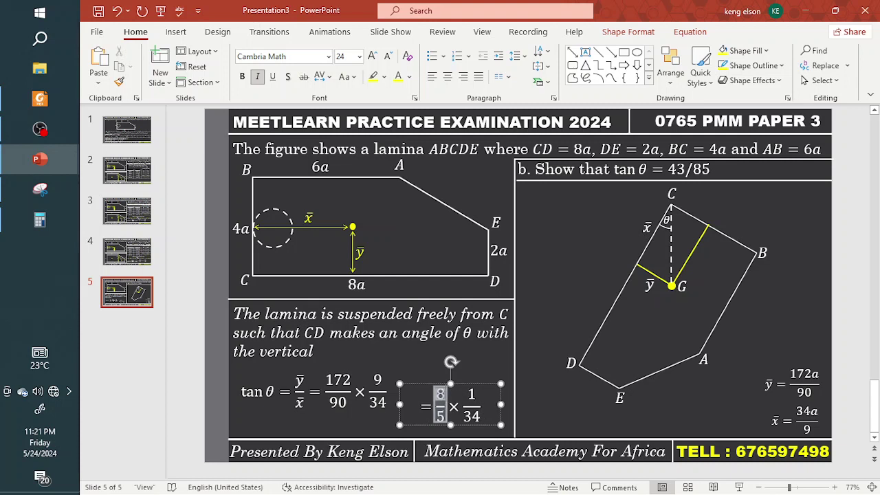
pyautogui.write('6')
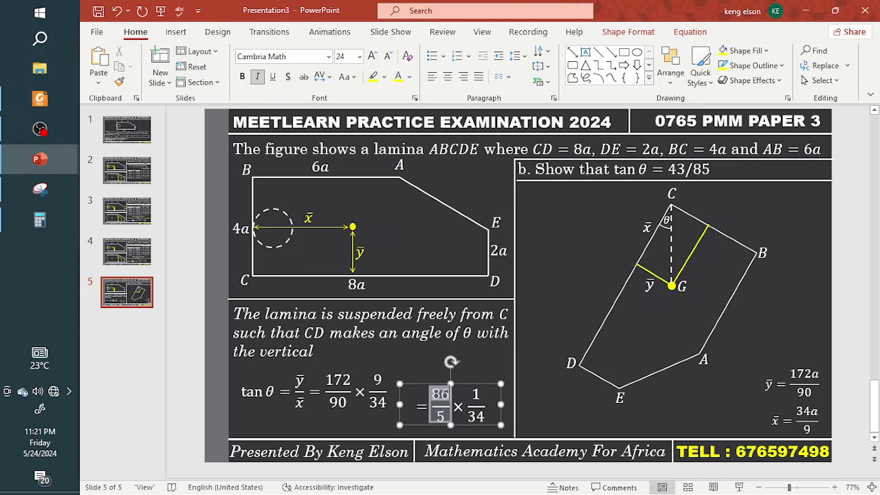
# - Finish the step as 43/5 × 1/17 and narrow its box
pyautogui.press('Right')
pyautogui.press('Right')
pyautogui.hotkey('shift', 'Right')
pyautogui.hotkey('shift', 'Right')
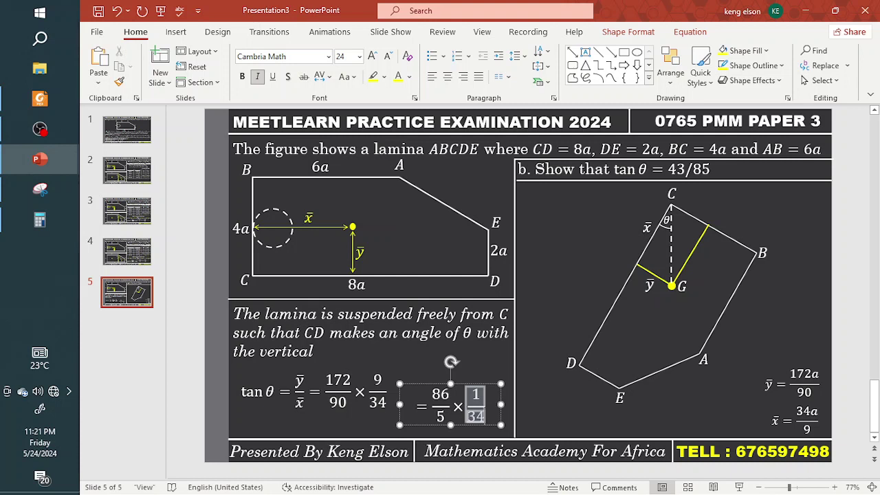
pyautogui.press('BackSpace')
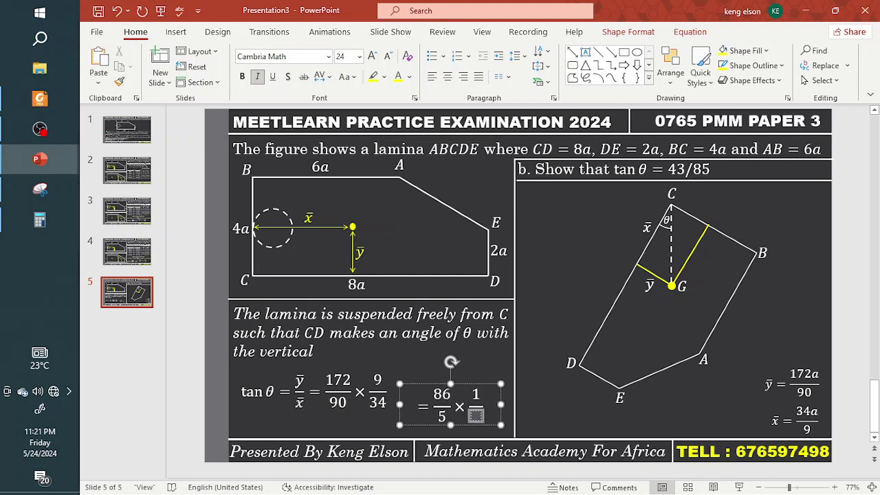
pyautogui.write('17')
pyautogui.press('Left')
pyautogui.press('Left')
pyautogui.hotkey('shift', 'Left')
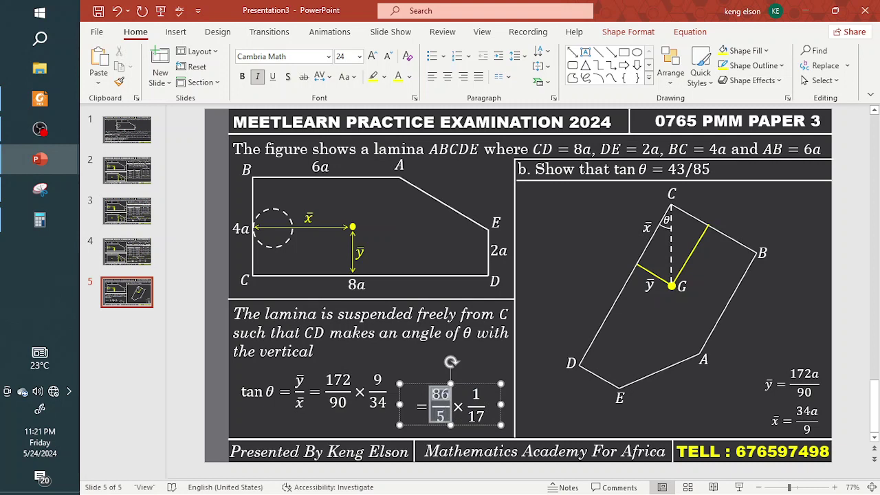
pyautogui.press('BackSpace')
pyautogui.write('43')
pyautogui.moveTo(499, 425); pyautogui.dragTo(568, 396)
# - Add a final equation = 43/85 after it, sized to fit
pyautogui.hotkey('ctrl', 'v')
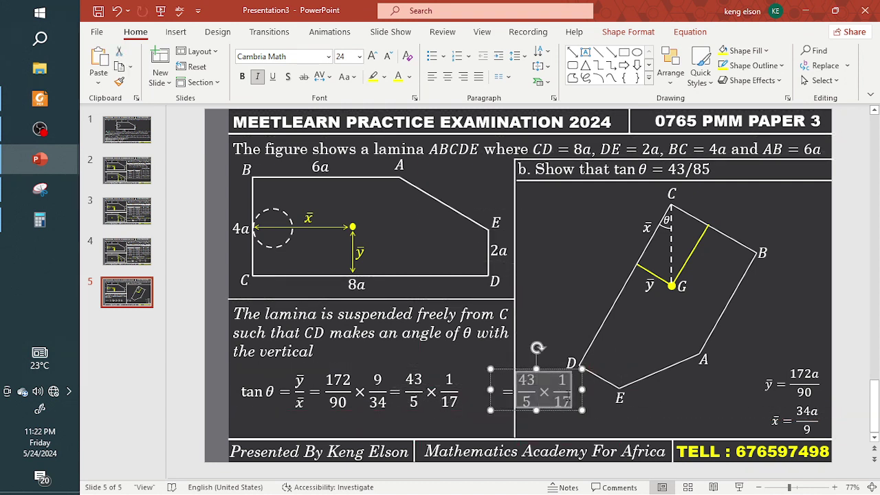
pyautogui.write('43/85')
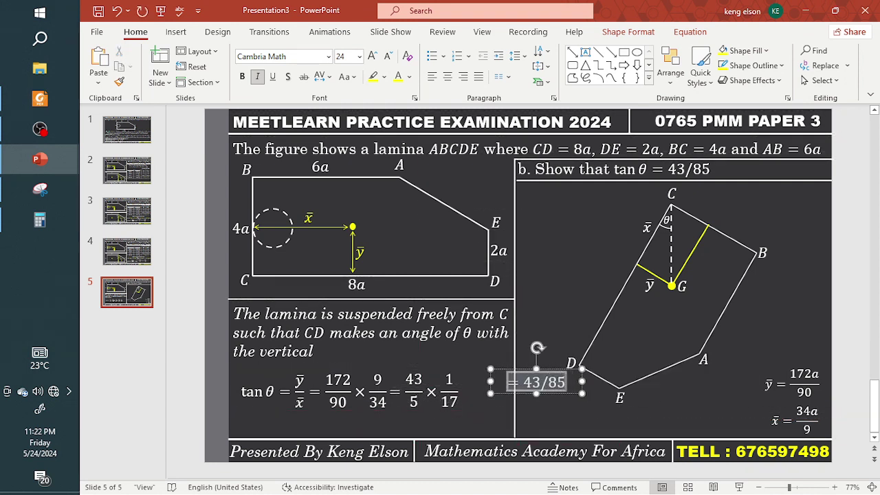
pyautogui.moveTo(582, 390); pyautogui.dragTo(505, 403)
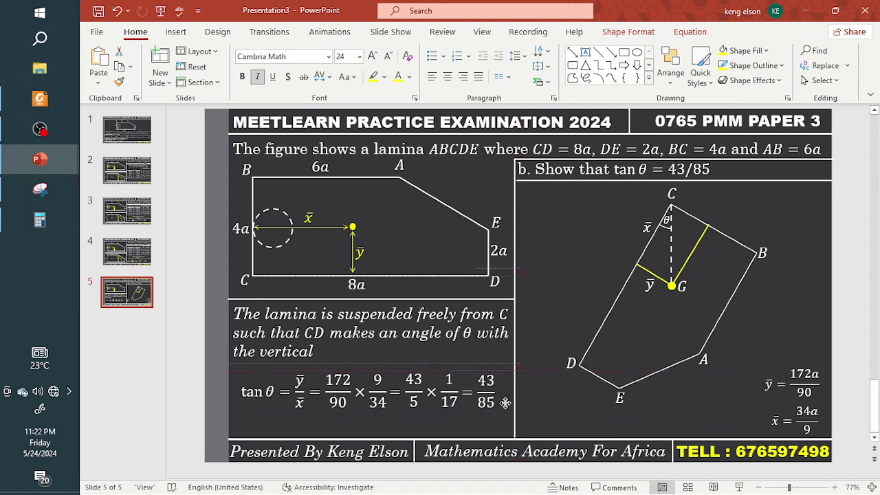
pyautogui.click(499, 430)
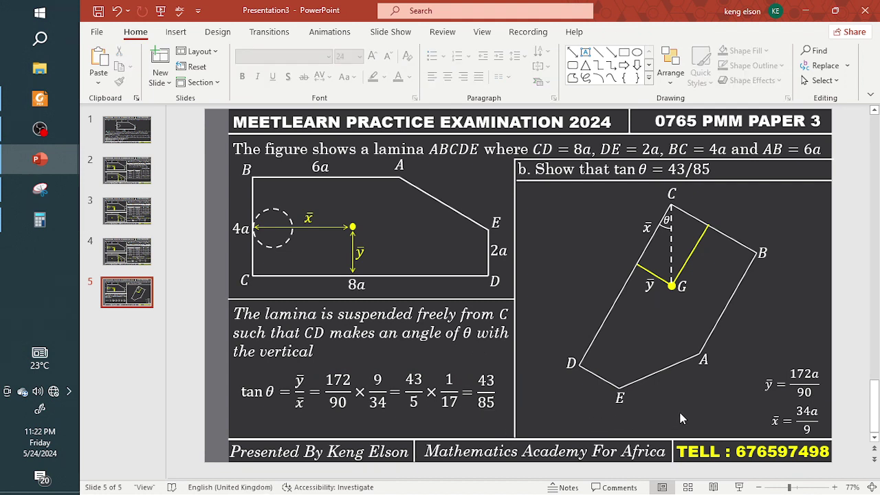
# - Correct 'remaindering' to 'remaining' in slide 1's question, then go back to slide 5
pyautogui.click(131, 140)
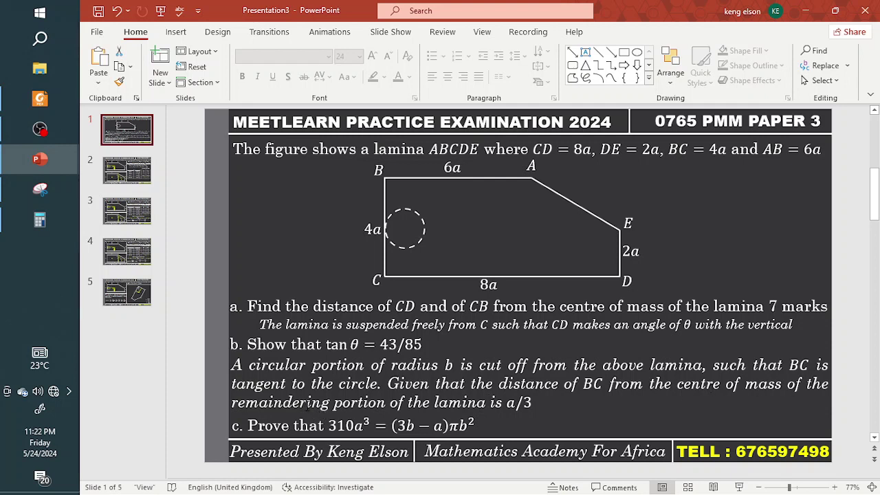
pyautogui.click(307, 404)
pyautogui.press('BackSpace')
pyautogui.press('BackSpace')
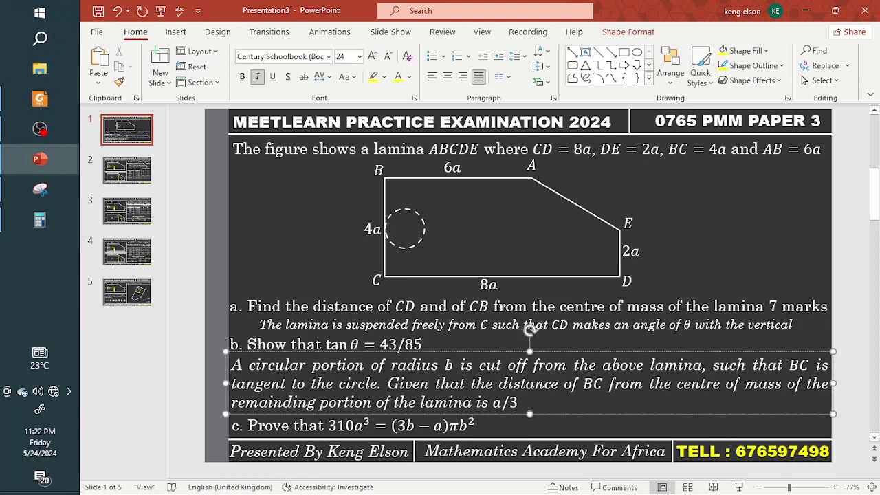
pyautogui.press('BackSpace')
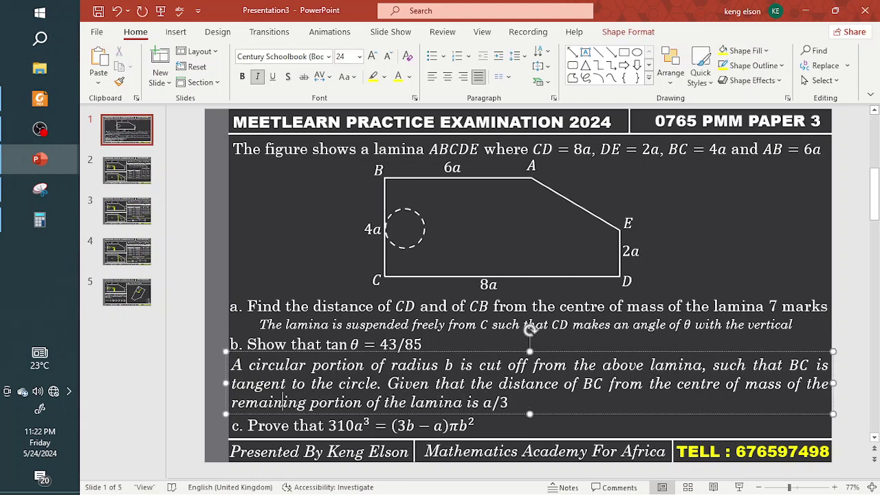
pyautogui.click(568, 422)
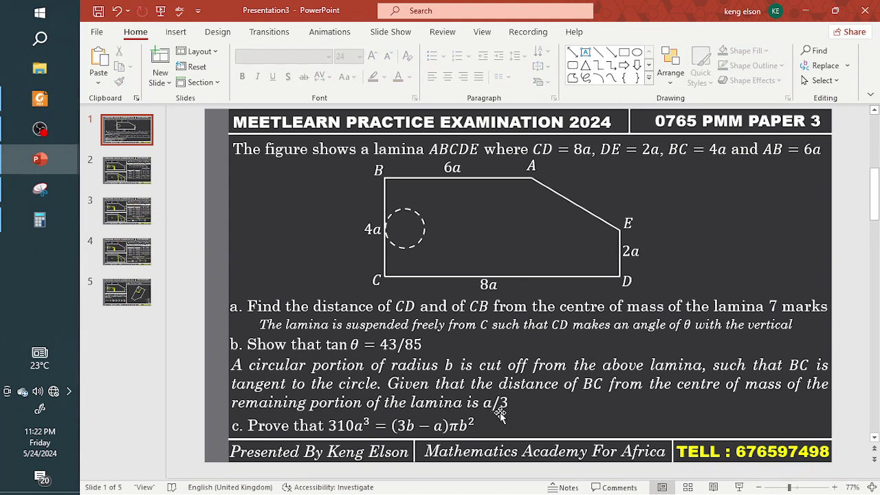
pyautogui.click(144, 294)
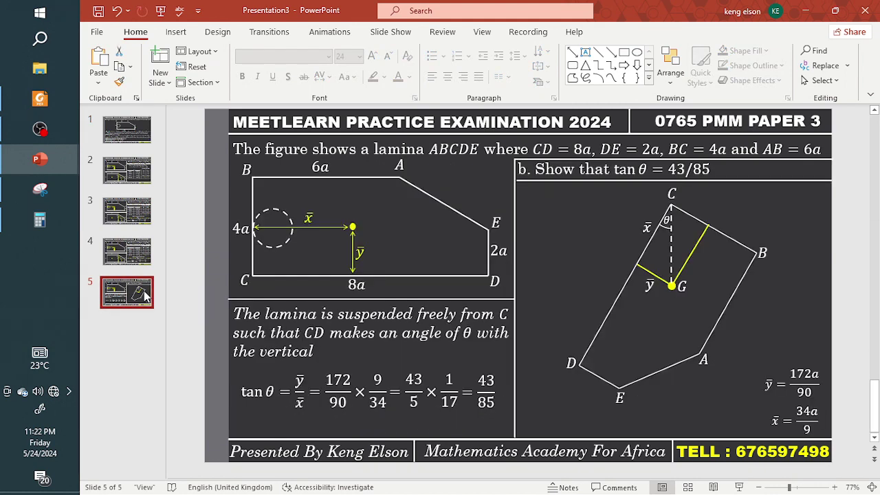
# - Duplicate slide 4 as slide 6 and delete its lower figure, including the H label
pyautogui.click(130, 259)
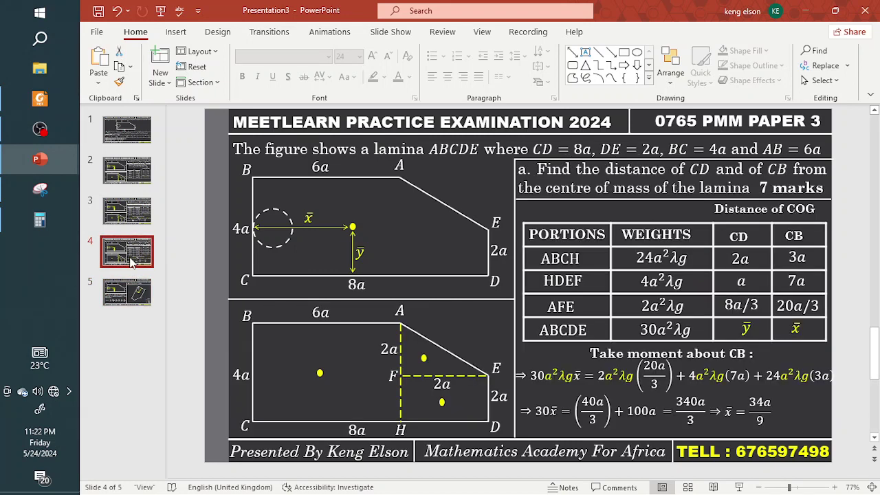
pyautogui.hotkey('ctrl', 'v')
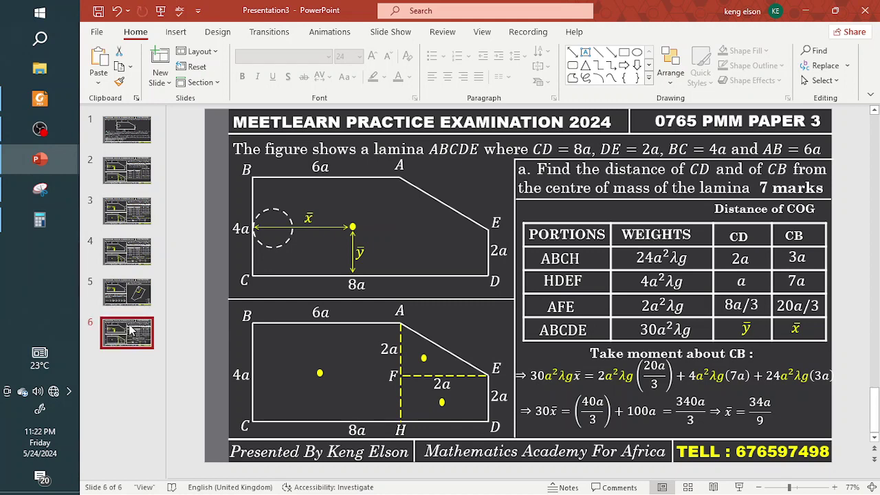
pyautogui.click(443, 346)
pyautogui.press('Delete')
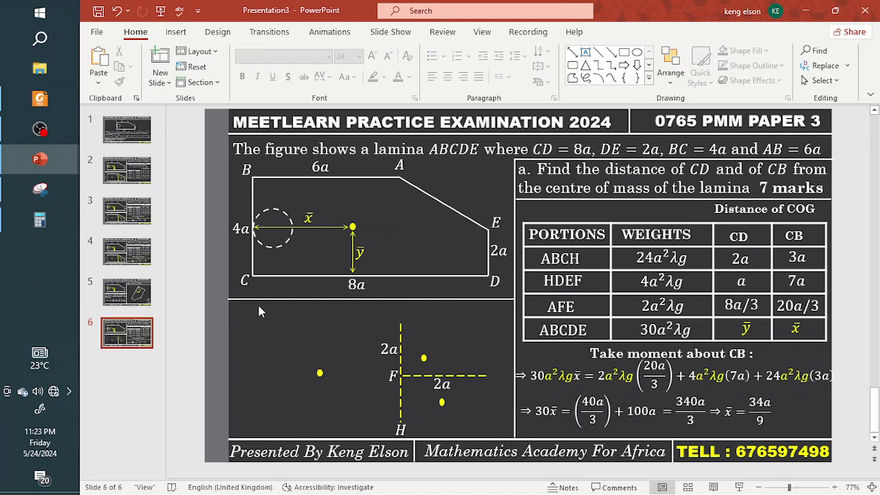
pyautogui.moveTo(257, 304); pyautogui.dragTo(496, 438)
pyautogui.press('Delete')
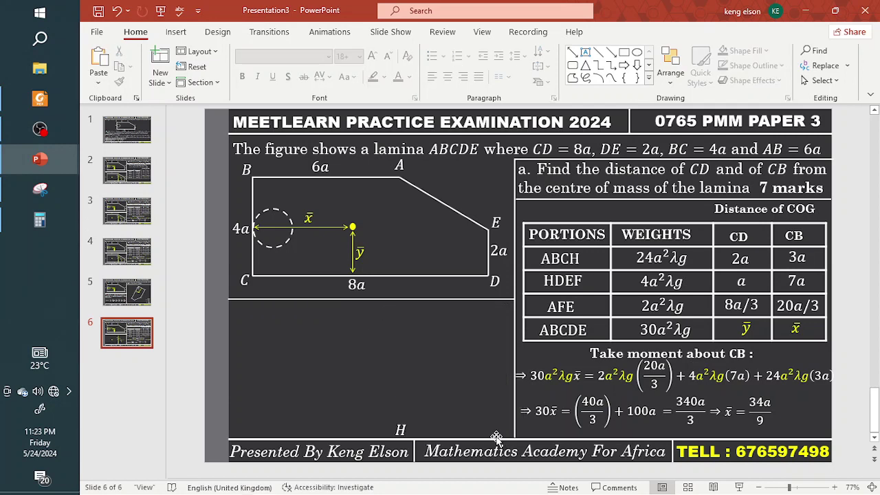
pyautogui.click(404, 428)
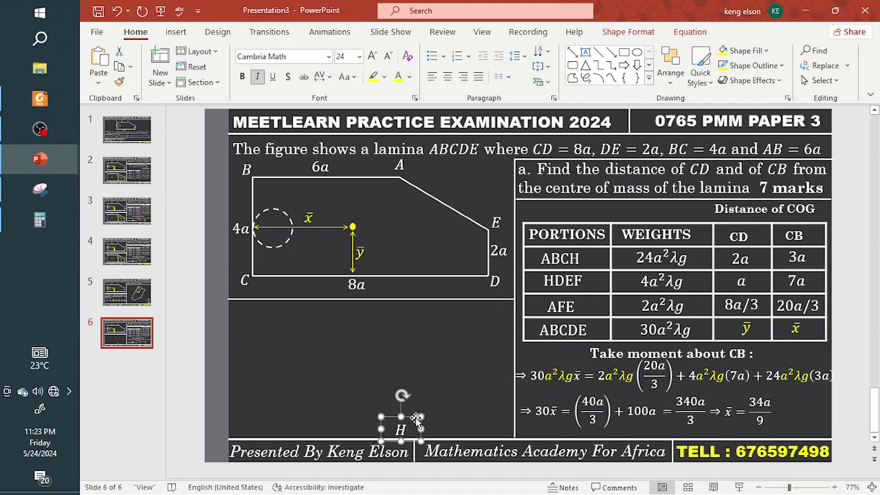
pyautogui.press('Delete')
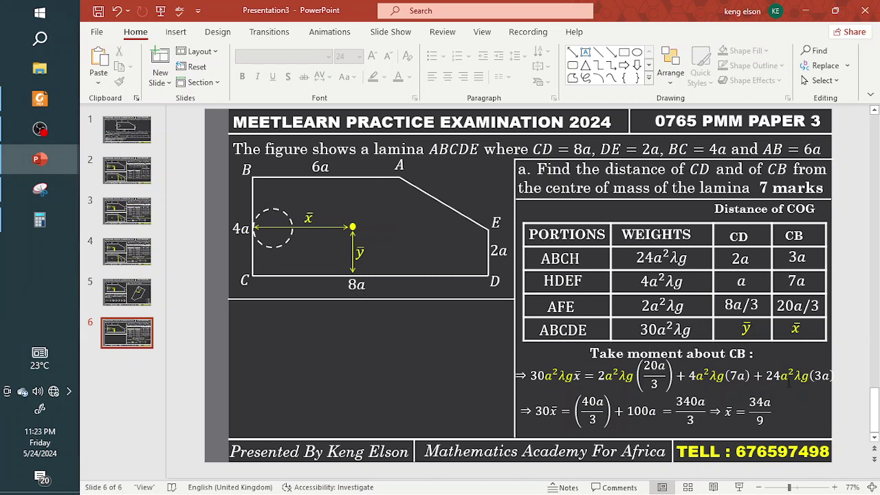
# - Delete the moment equations and move the 'Take moment about CB :' heading lower
pyautogui.click(775, 415)
pyautogui.keyDown('shift'); pyautogui.click(658, 407); pyautogui.keyUp('shift')
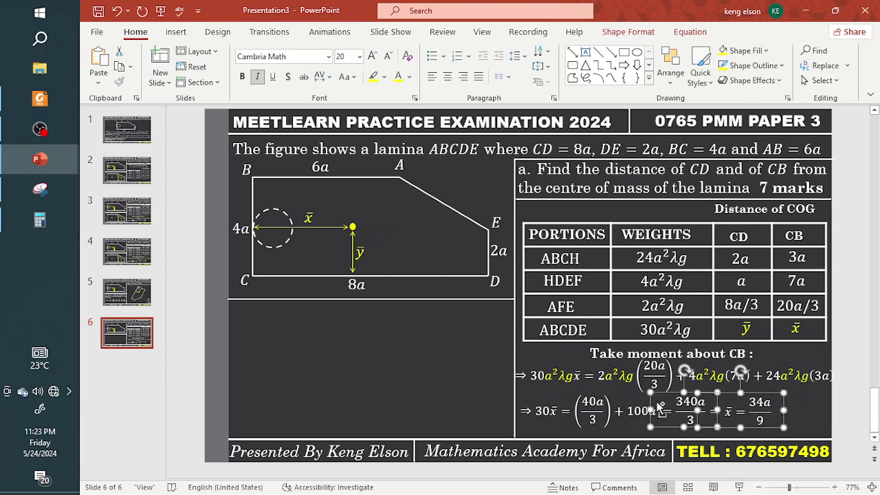
pyautogui.keyDown('shift'); pyautogui.click(597, 405); pyautogui.keyUp('shift')
pyautogui.keyDown('shift'); pyautogui.click(569, 373); pyautogui.keyUp('shift')
pyautogui.press('Delete')
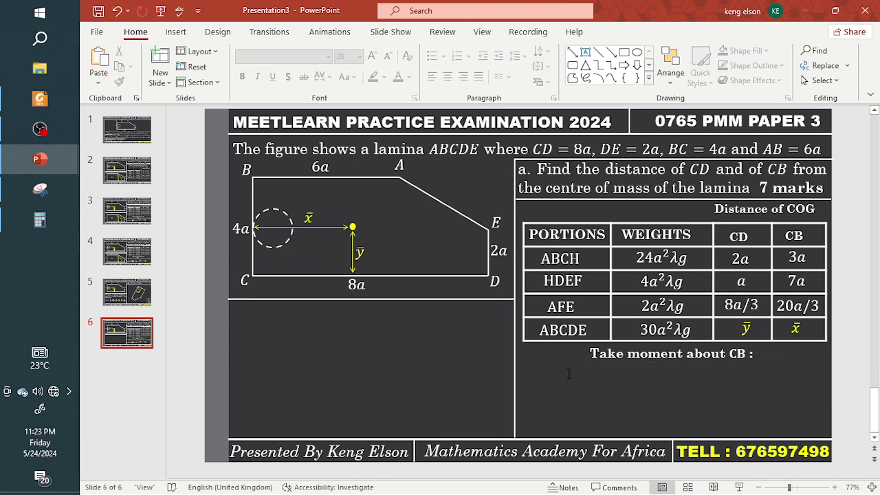
pyautogui.moveTo(627, 365); pyautogui.dragTo(634, 392)
pyautogui.click(640, 368)
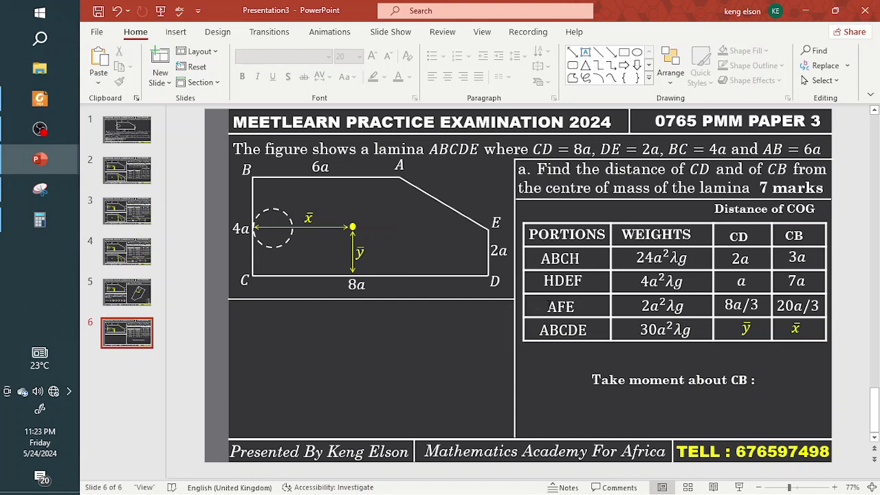
# - Try deleting the AFE and ABCDE labels, then restore them with undo
pyautogui.click(543, 306)
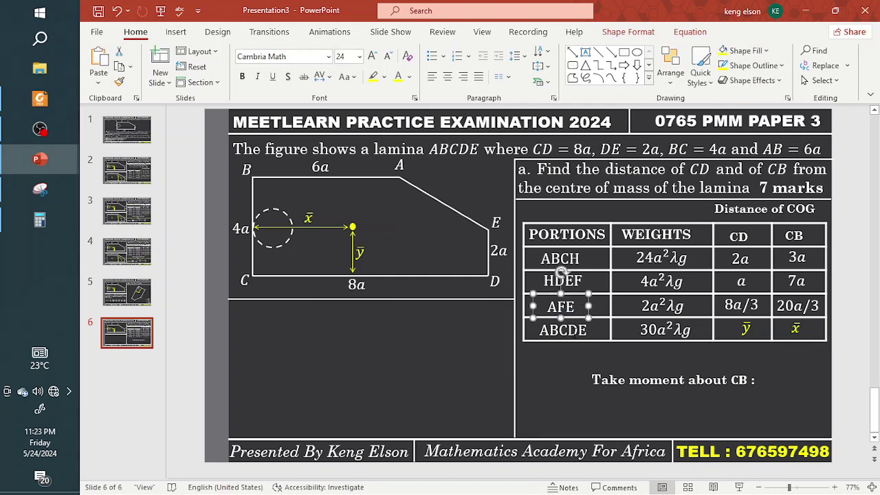
pyautogui.keyDown('shift'); pyautogui.click(574, 331); pyautogui.keyUp('shift')
pyautogui.press('Delete')
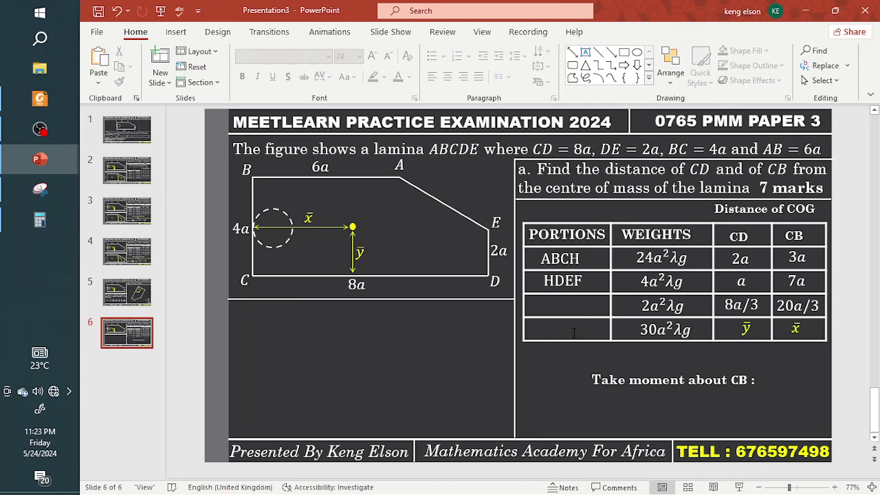
pyautogui.click(686, 308)
pyautogui.click(686, 318)
pyautogui.click(686, 317)
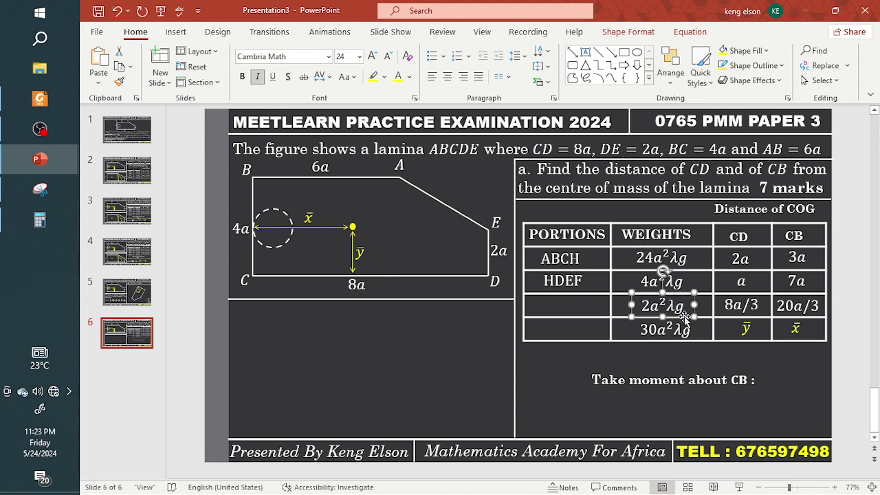
pyautogui.hotkey('ctrl', 'z')
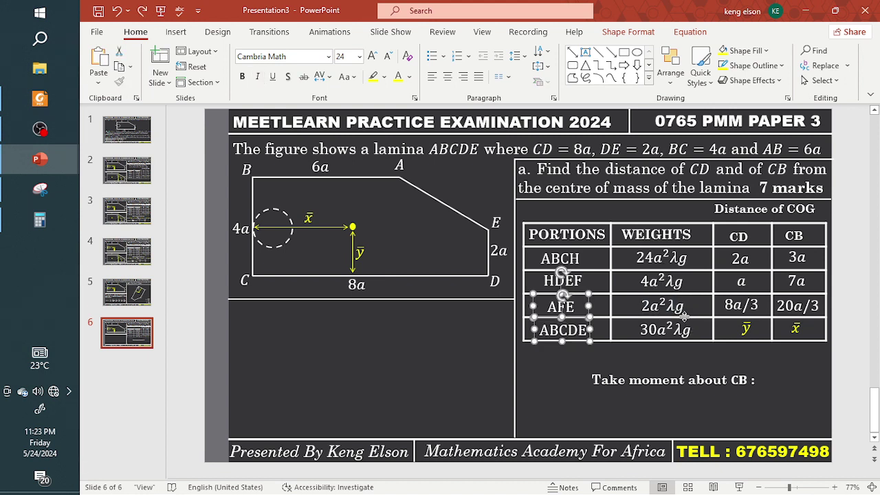
pyautogui.click(553, 386)
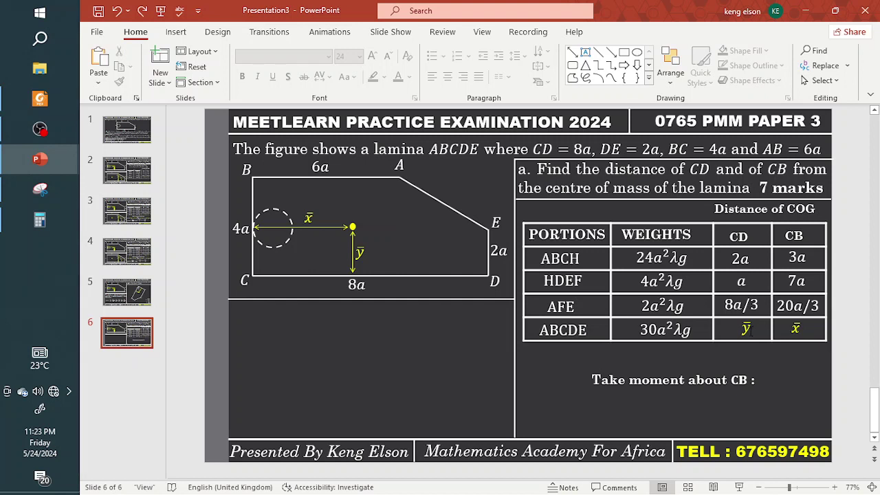
# - Delete the AFE and ABCDE rows from the portions table
pyautogui.click(582, 307)
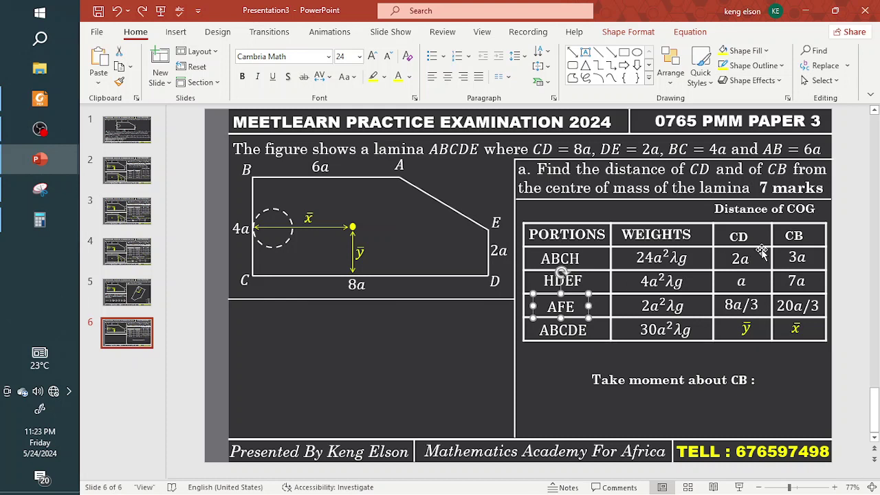
pyautogui.click(601, 288)
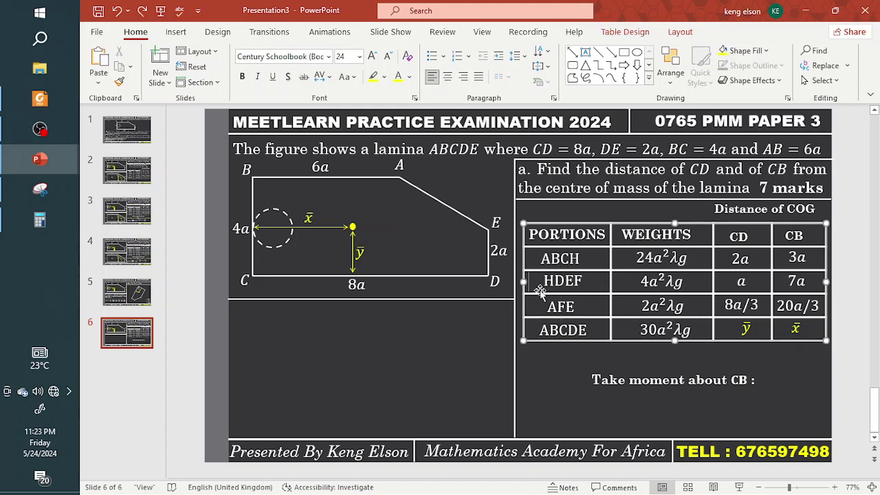
pyautogui.moveTo(535, 284)
pyautogui.mouseDown()
pyautogui.moveTo(577, 292)
pyautogui.moveTo(537, 284)
pyautogui.mouseUp()
pyautogui.moveTo(600, 283); pyautogui.dragTo(720, 322)
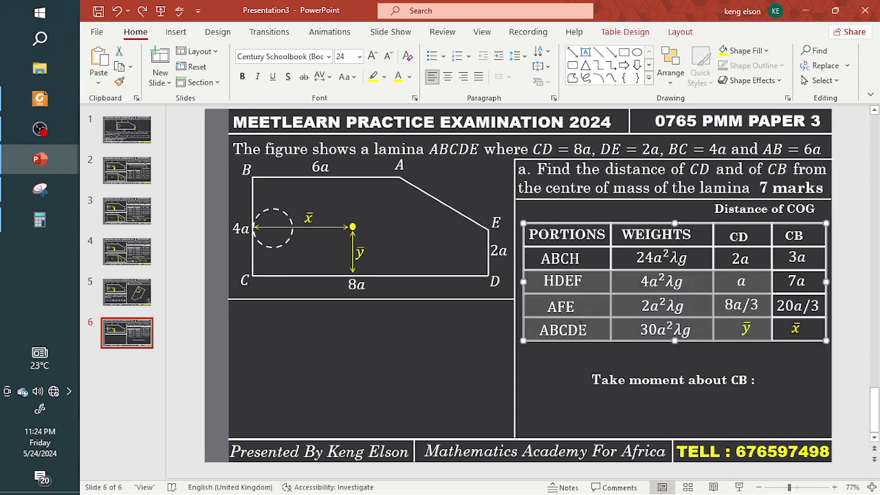
pyautogui.moveTo(580, 309); pyautogui.dragTo(776, 328)
pyautogui.rightClick(704, 318)
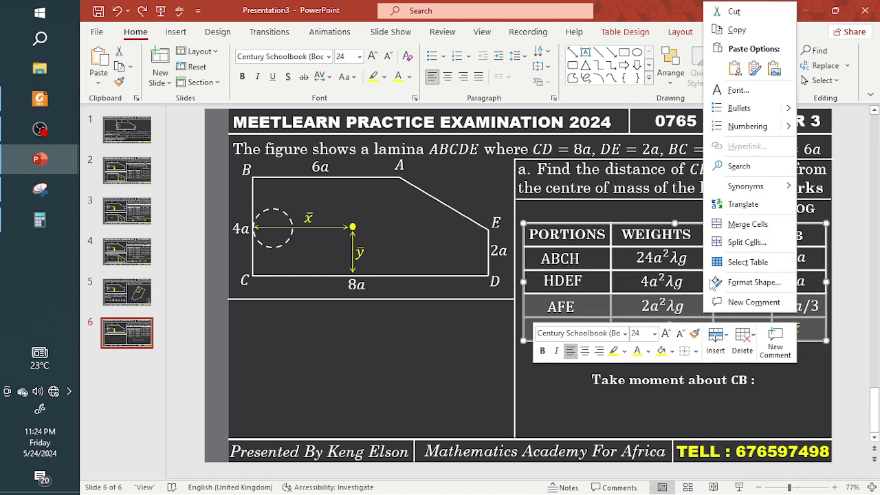
pyautogui.click(742, 337)
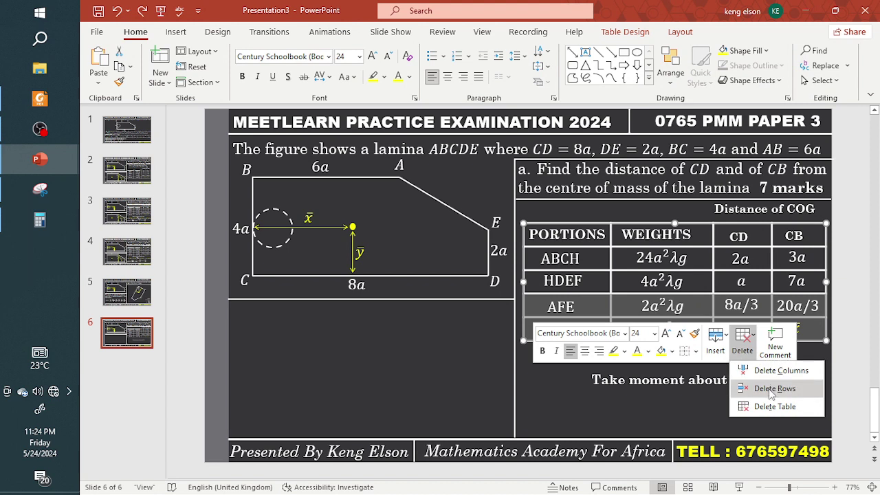
pyautogui.click(772, 389)
pyautogui.click(650, 363)
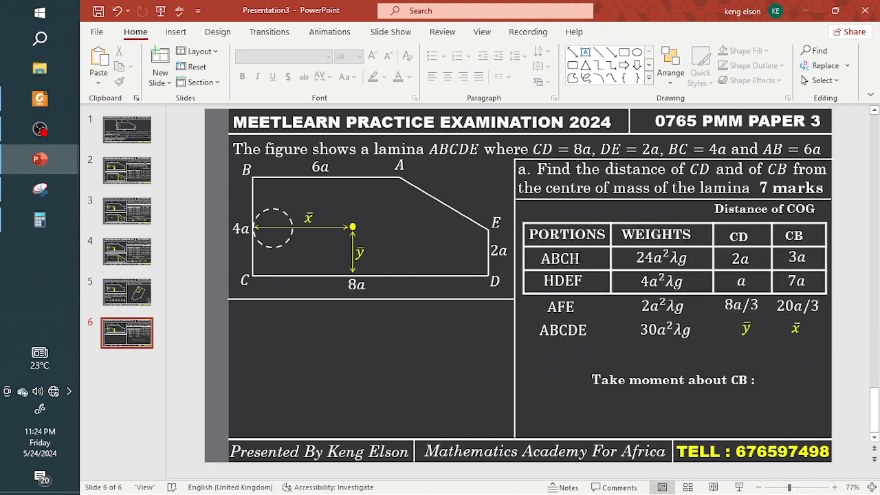
# - Remove the ABCH and HDEF labels and move ABCDE into the first data row
pyautogui.click(580, 264)
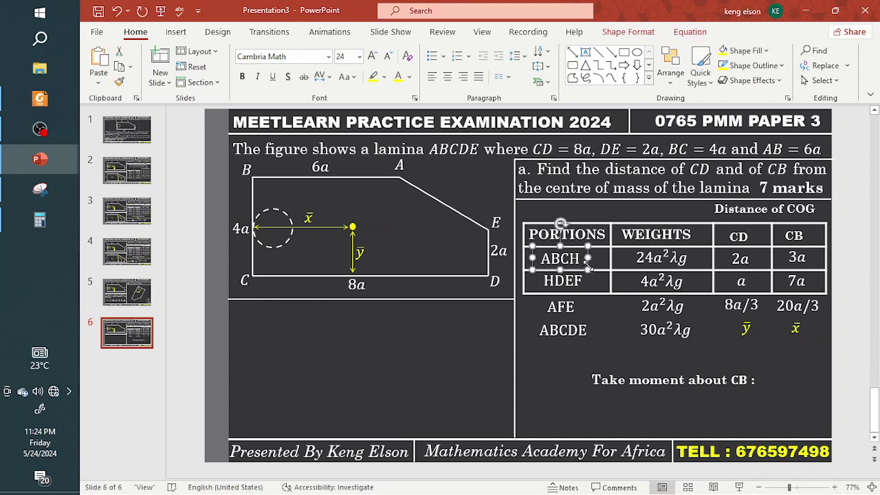
pyautogui.press('Delete')
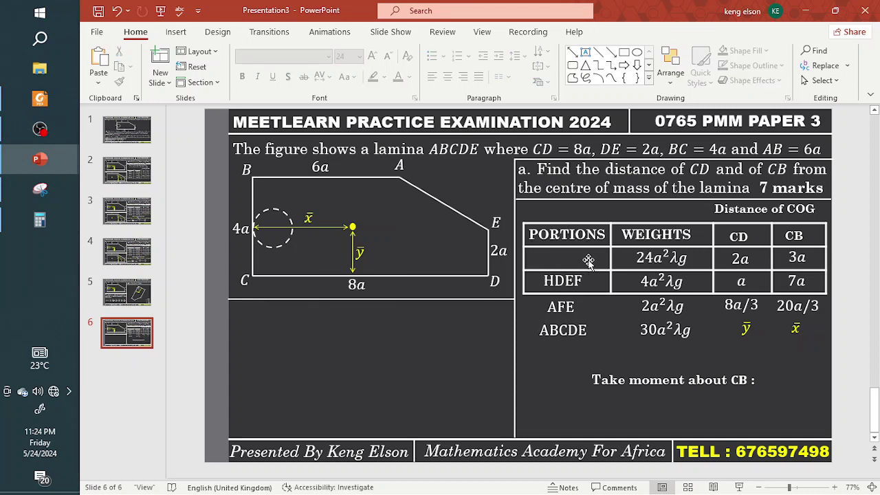
pyautogui.click(589, 281)
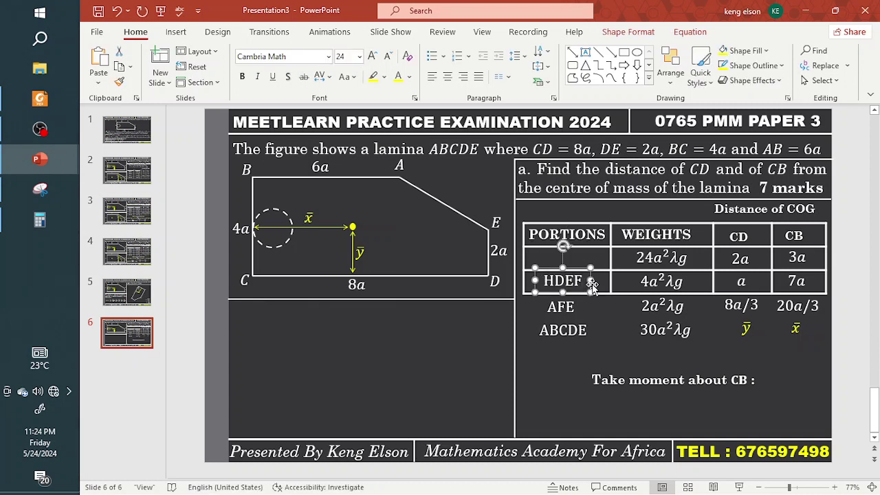
pyautogui.press('Delete')
pyautogui.click(581, 331)
pyautogui.moveTo(582, 331); pyautogui.dragTo(584, 268)
# - Replace the AFE label with bold 'circular' on one line
pyautogui.click(560, 307)
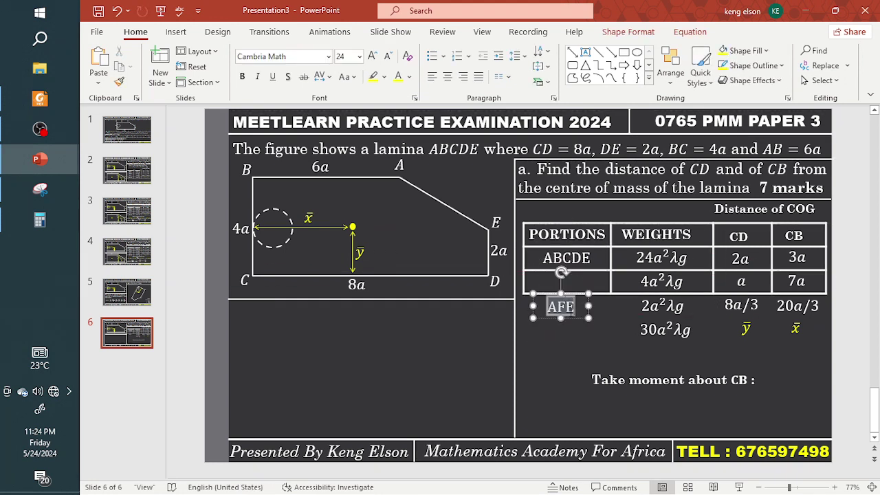
pyautogui.hotkey('ctrl', 'z')
pyautogui.hotkey('ctrl', 'z')
pyautogui.hotkey('ctrl', 'z')
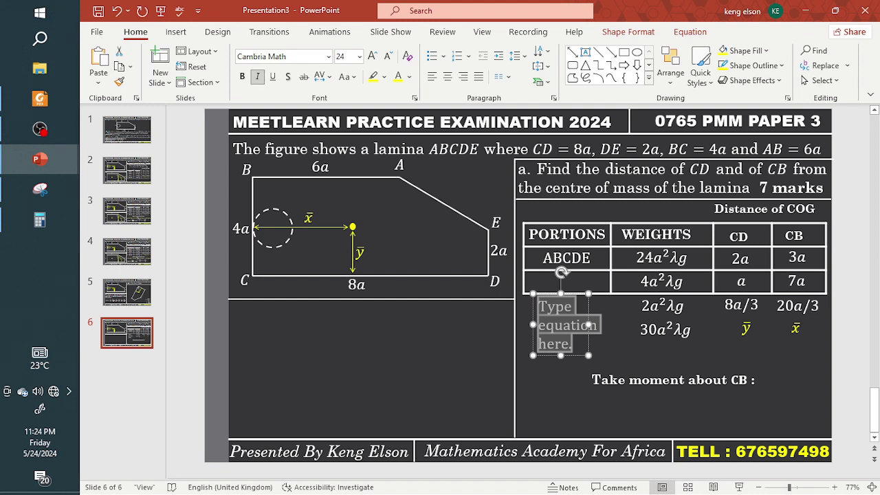
pyautogui.press('BackSpace')
pyautogui.write('cir')
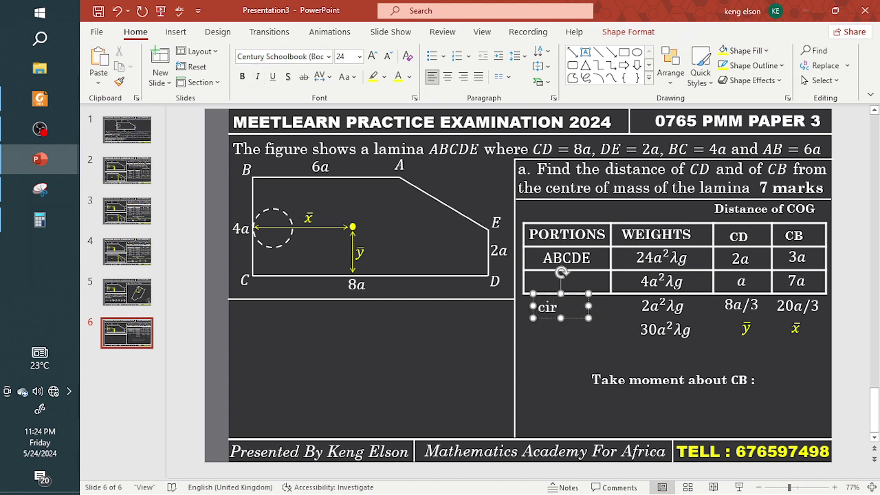
pyautogui.write('cular')
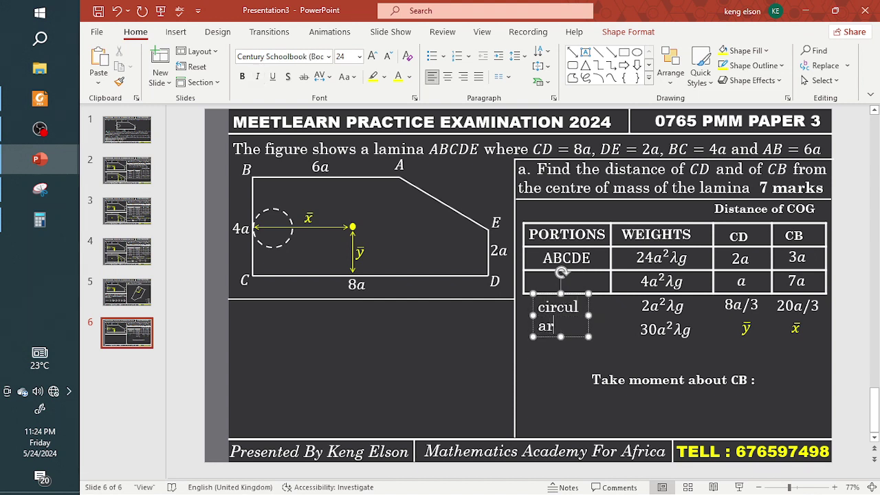
pyautogui.moveTo(589, 316); pyautogui.dragTo(600, 294)
pyautogui.hotkey('ctrl', 'b')
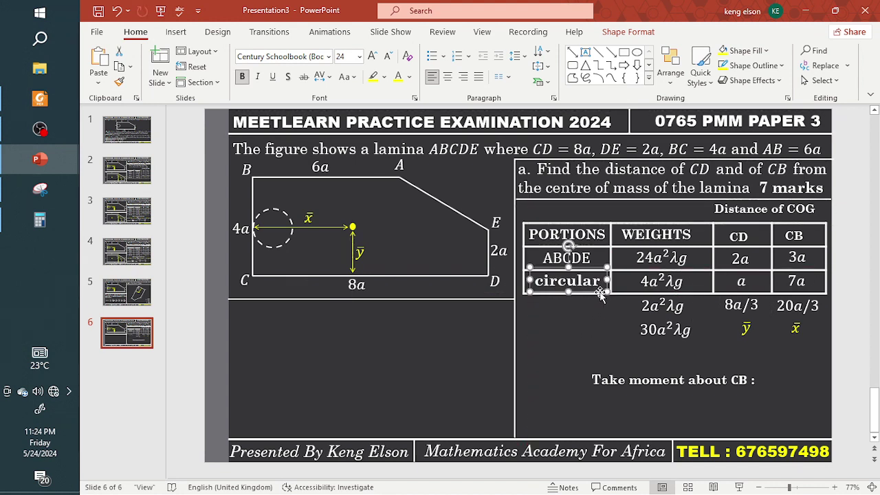
# - Delete the 24a²λg and 4a²λg weights and move 30a²λg into the ABCDE weight cell
pyautogui.click(685, 342)
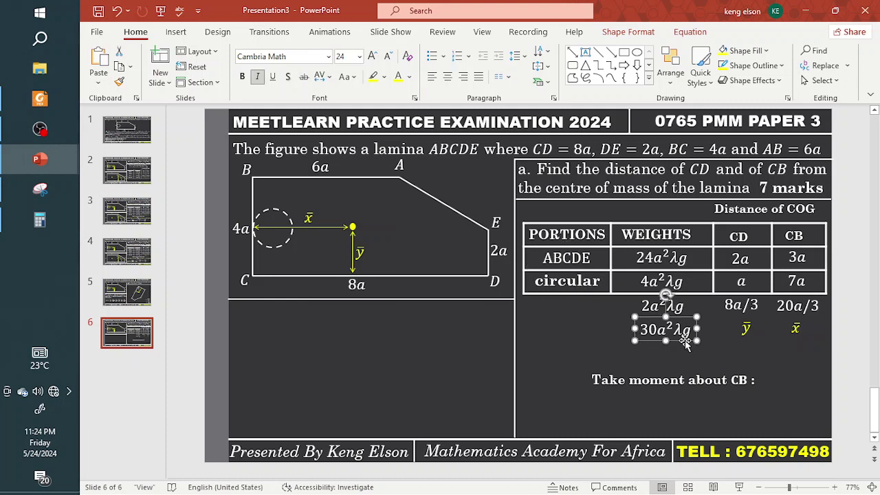
pyautogui.click(692, 265)
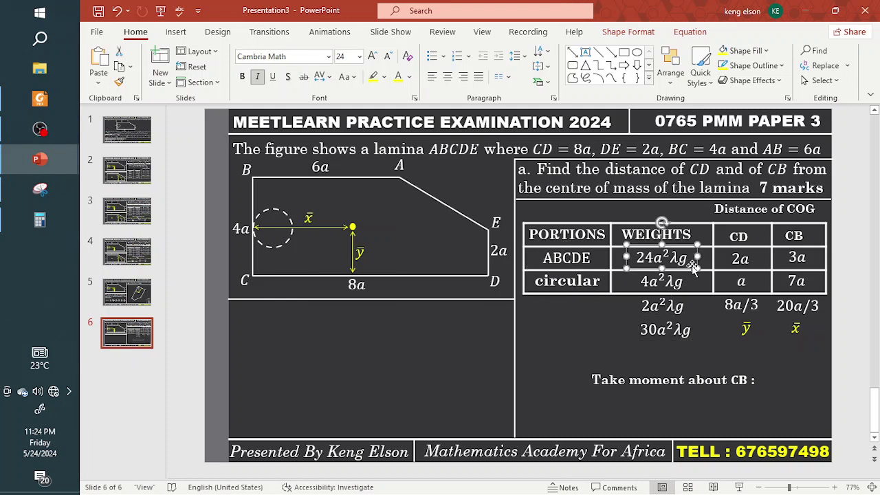
pyautogui.press('Delete')
pyautogui.click(690, 283)
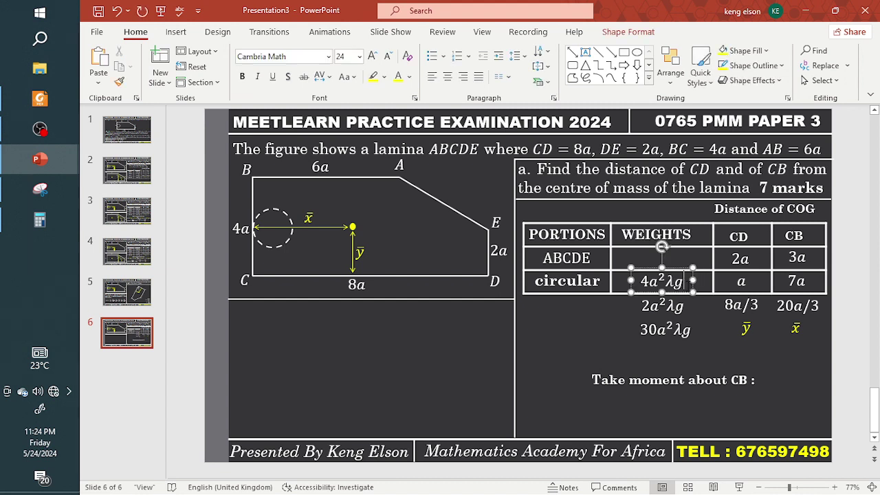
pyautogui.press('Delete')
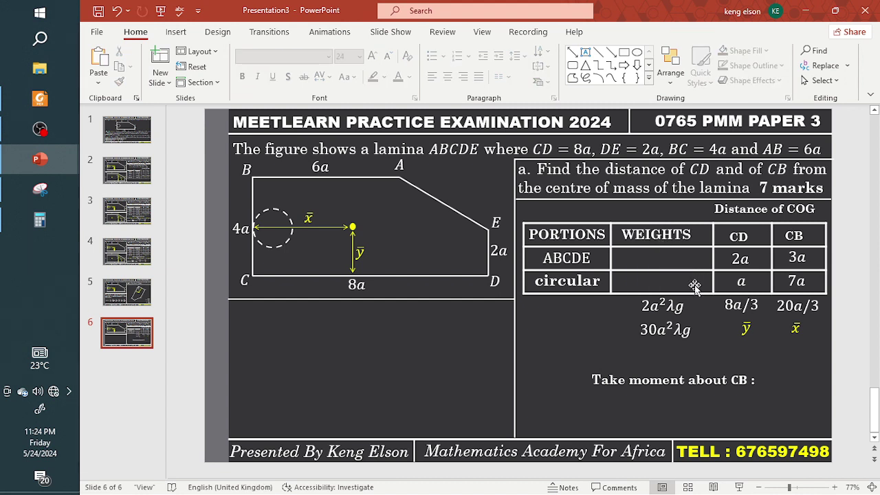
pyautogui.click(690, 331)
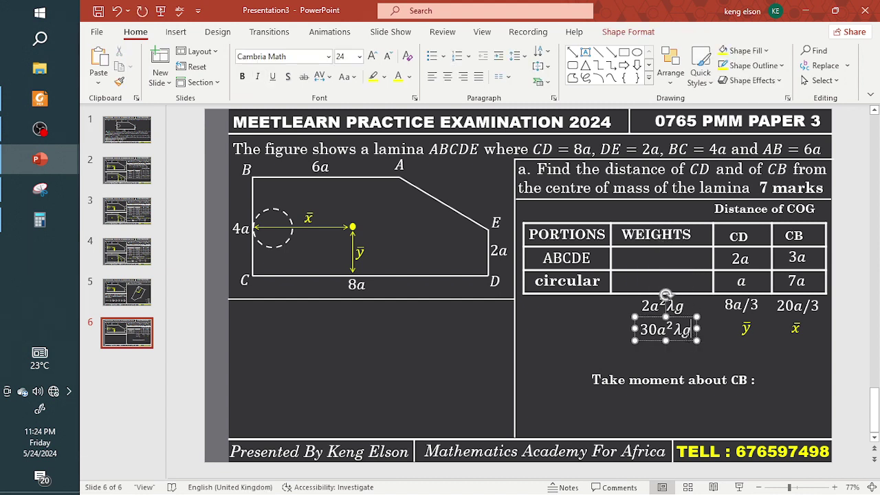
pyautogui.moveTo(685, 341); pyautogui.dragTo(681, 268)
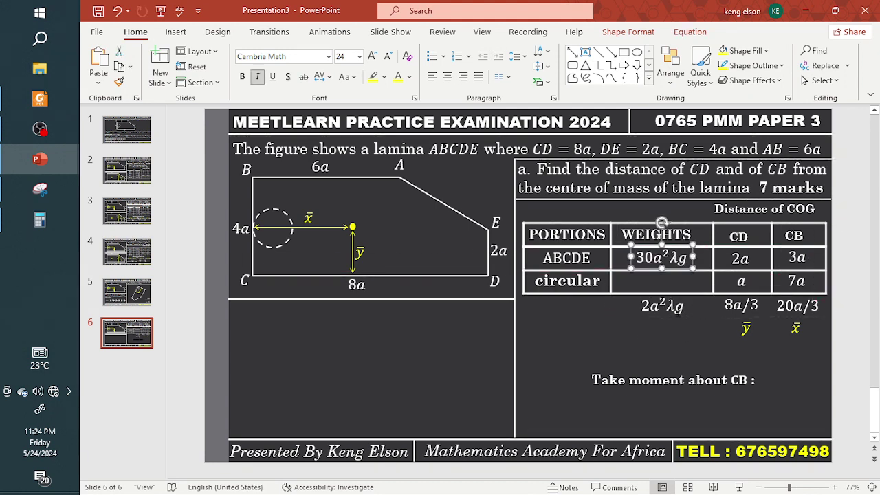
# - Replace 2a²λ in the circular weight below the table with π
pyautogui.click(678, 307)
pyautogui.moveTo(680, 306); pyautogui.dragTo(646, 306)
pyautogui.press('BackSpace')
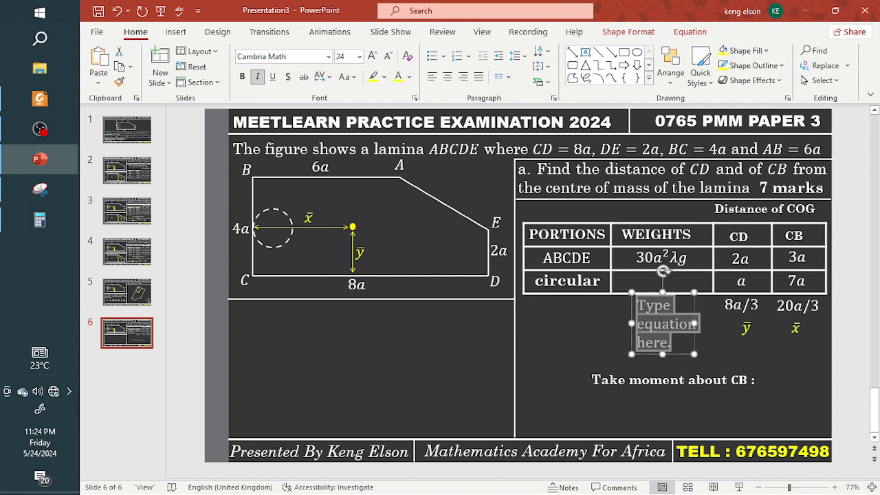
pyautogui.write('\\pi')
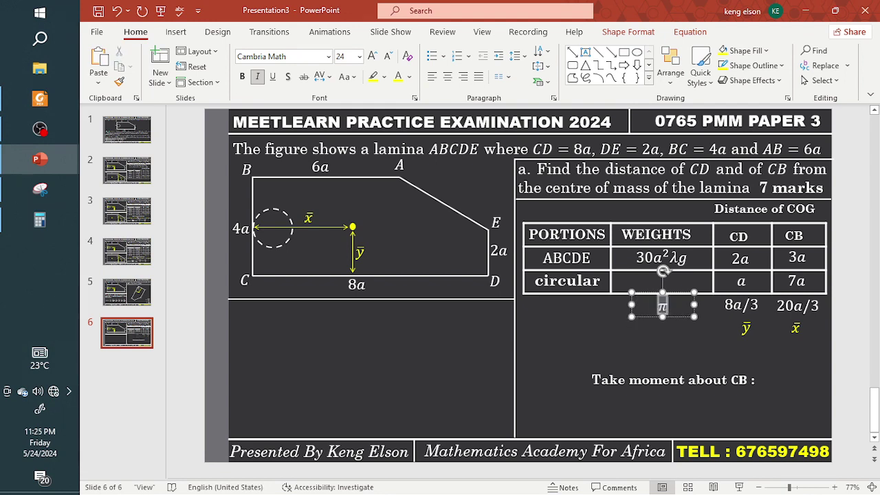
# - Copy slide 1's circular-portion paragraph onto slide 6, narrowed to half width, just below the figure
pyautogui.click(127, 130)
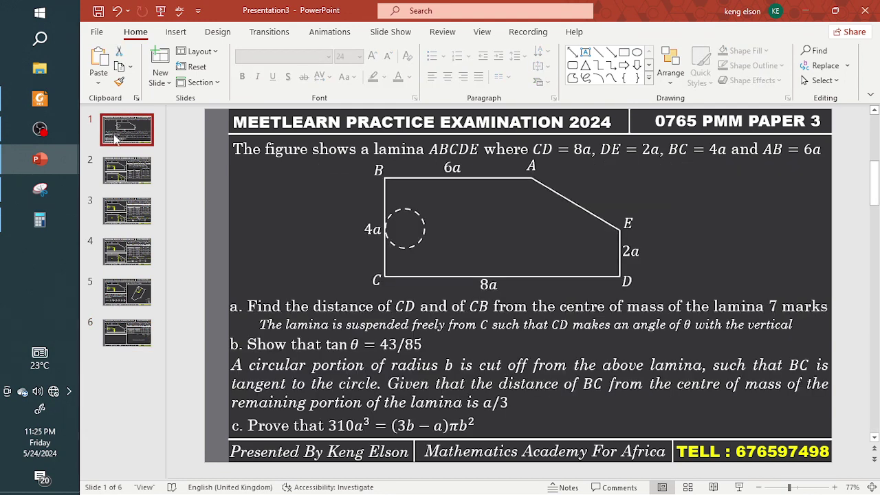
pyautogui.click(505, 415)
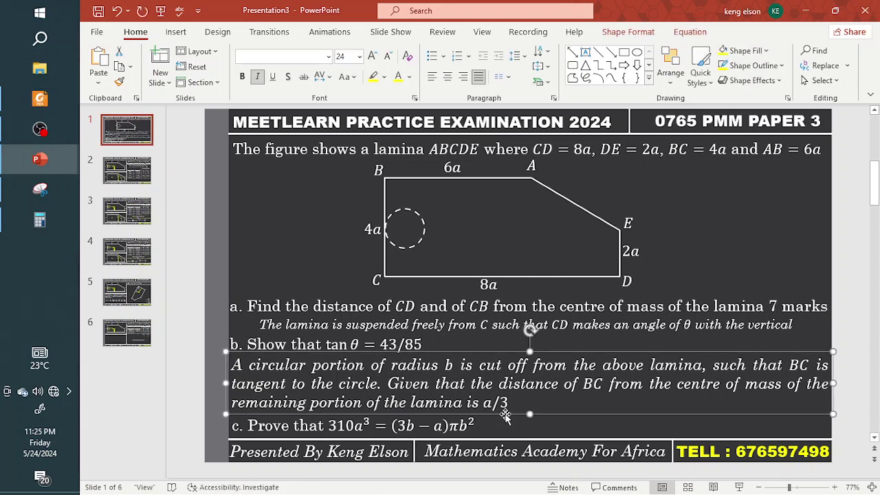
pyautogui.click(126, 333)
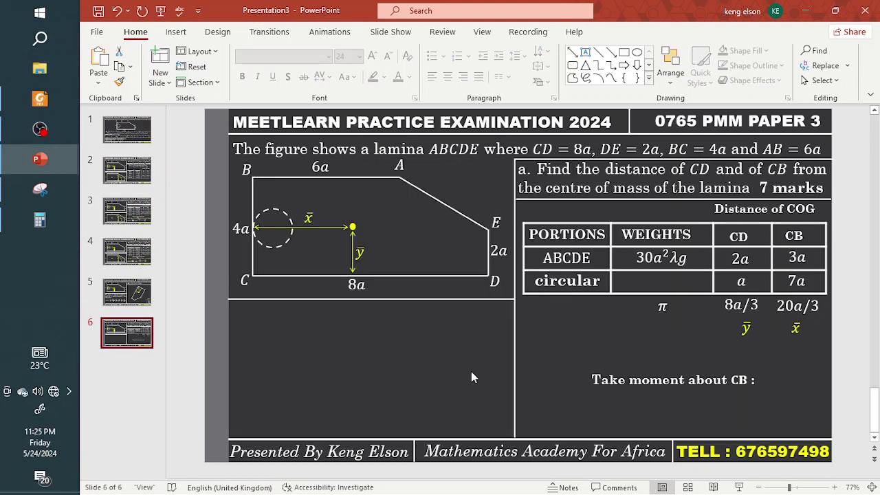
pyautogui.click(650, 169)
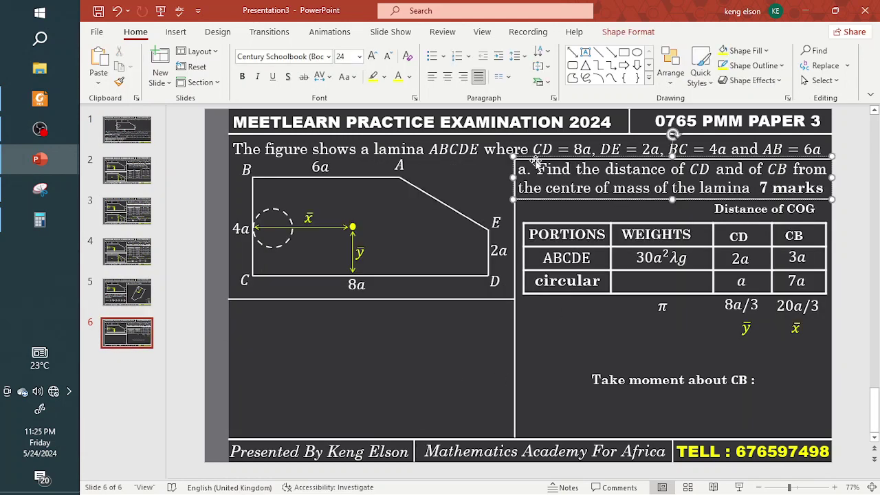
pyautogui.hotkey('ctrl', 'v')
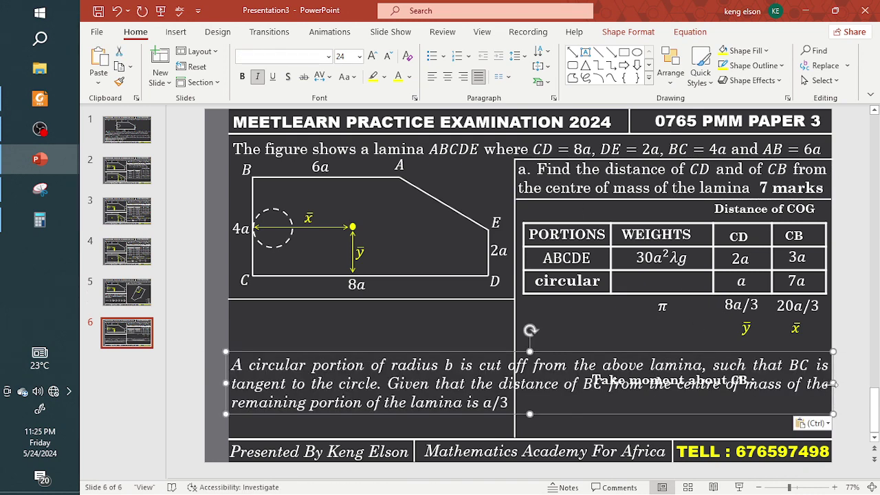
pyautogui.moveTo(833, 383); pyautogui.dragTo(516, 411)
pyautogui.moveTo(482, 352); pyautogui.dragTo(480, 300)
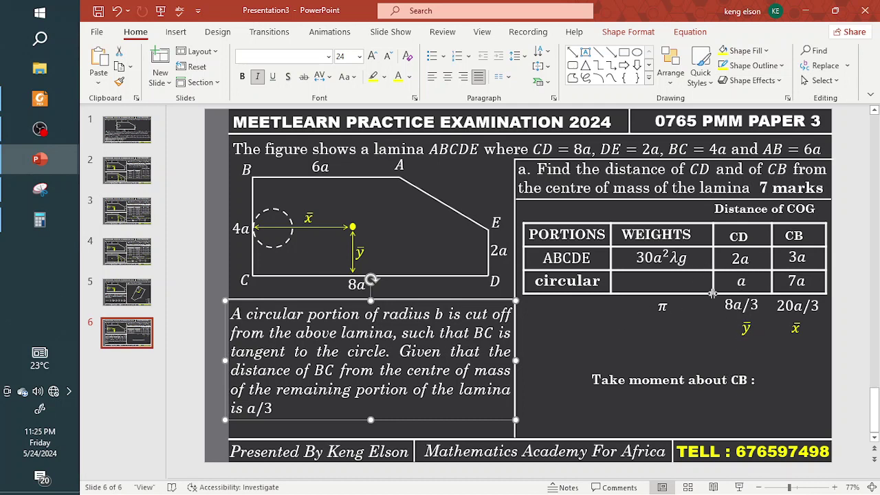
# - Extend the circular weight to πb²λg in its cell and delete the a from the circular CD cell
pyautogui.click(663, 306)
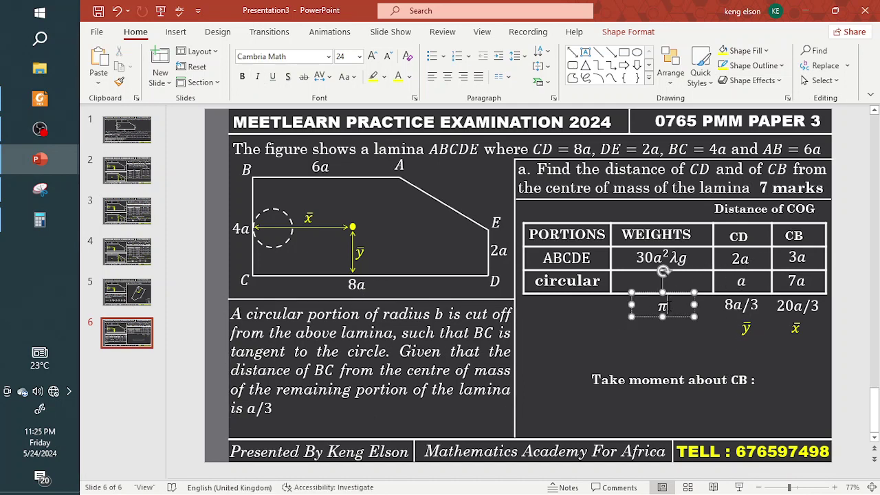
pyautogui.write('b^2 ')
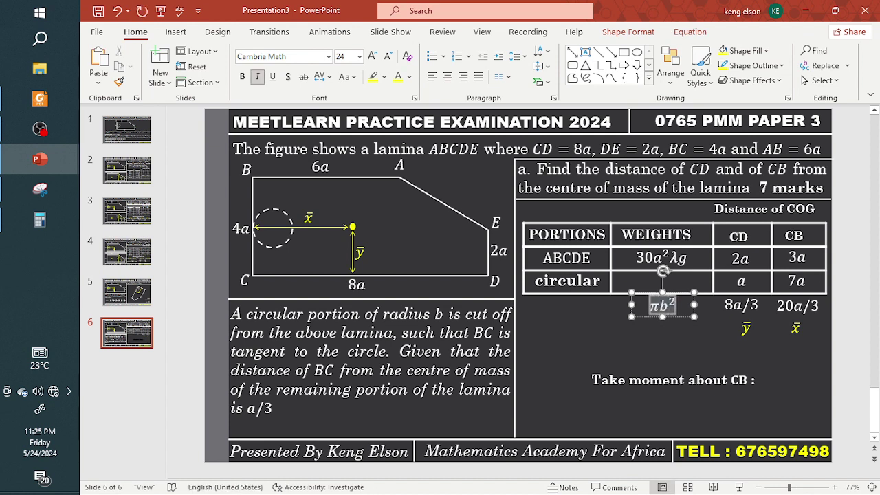
pyautogui.write('\\lambda g')
pyautogui.moveTo(684, 318); pyautogui.dragTo(684, 296)
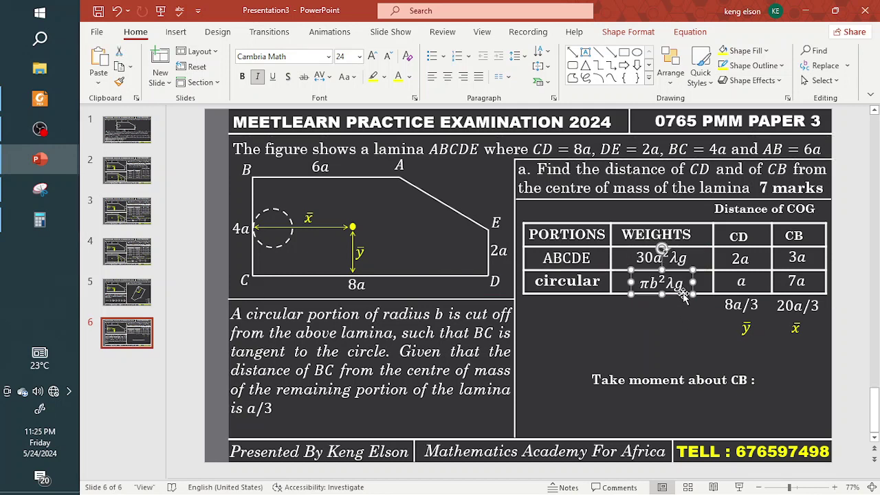
pyautogui.click(741, 282)
pyautogui.press('BackSpace')
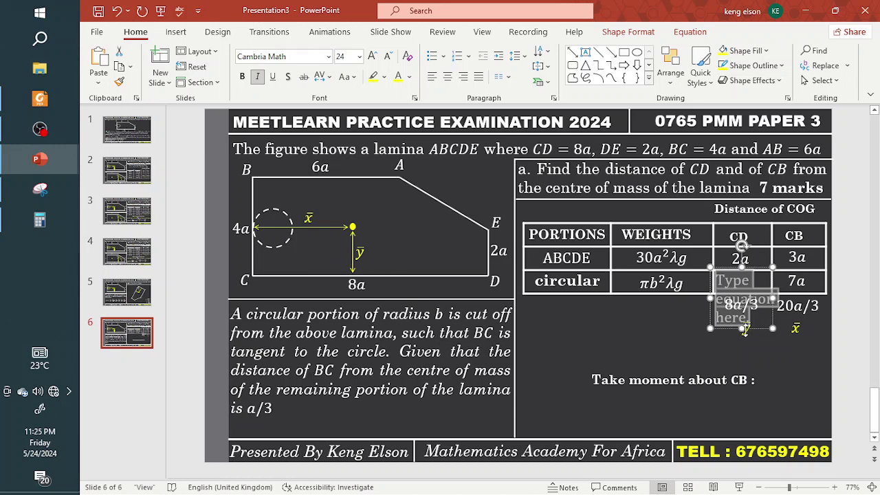
# - Delete 2a from ABCDE's CD cell and type b into the empty equation box
pyautogui.click(766, 265)
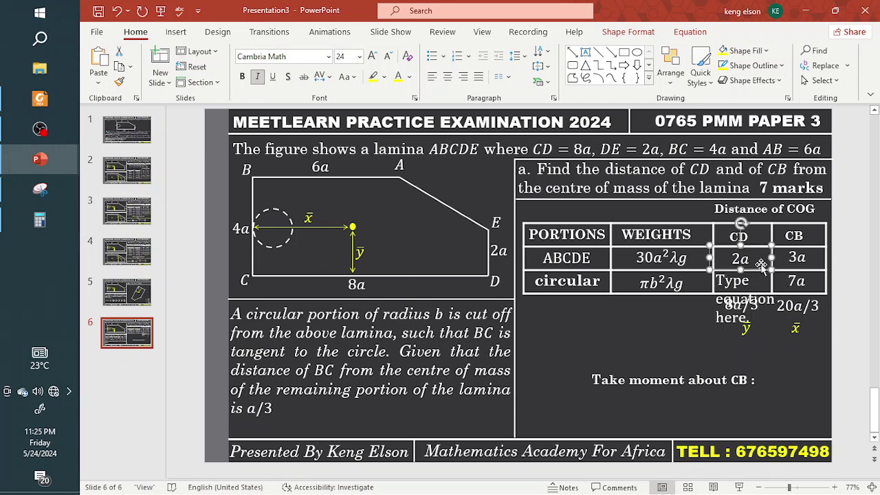
pyautogui.press('Delete')
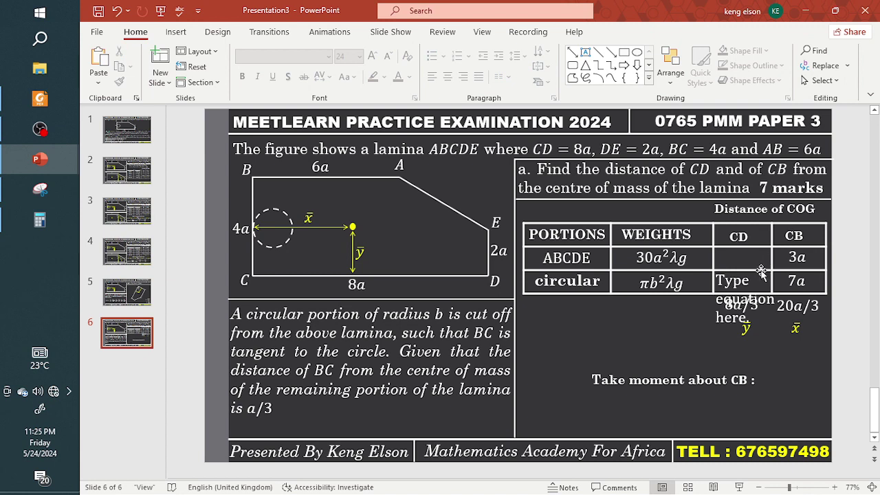
pyautogui.click(753, 287)
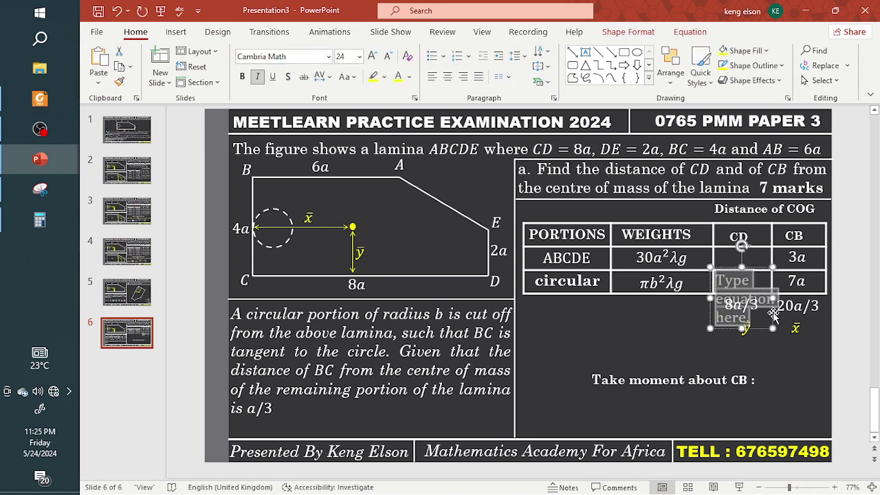
pyautogui.moveTo(777, 307); pyautogui.dragTo(636, 348)
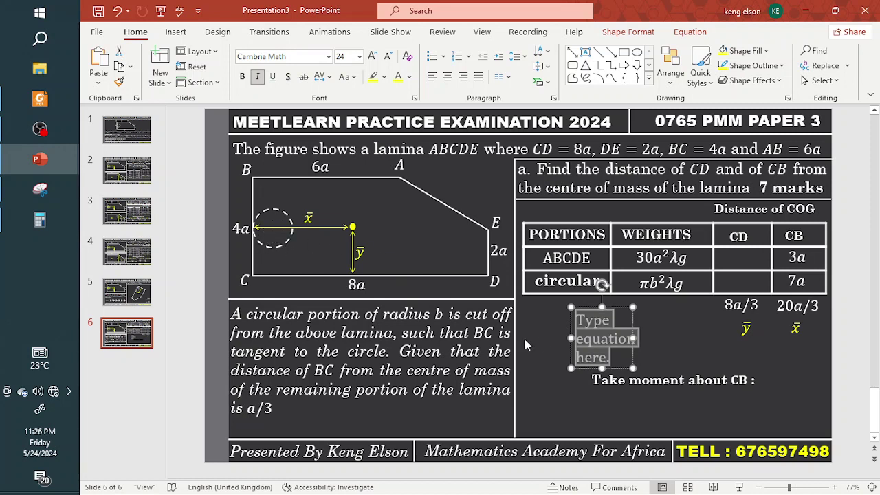
pyautogui.write('b')
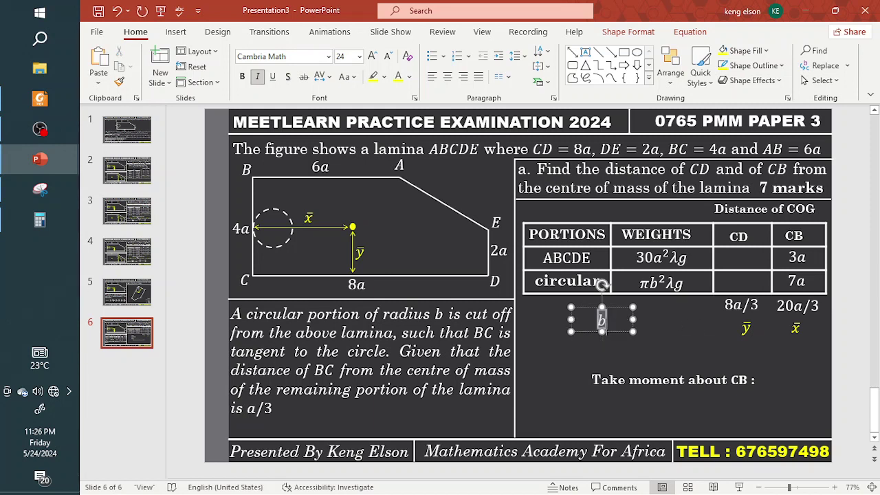
pyautogui.moveTo(632, 320); pyautogui.dragTo(748, 291)
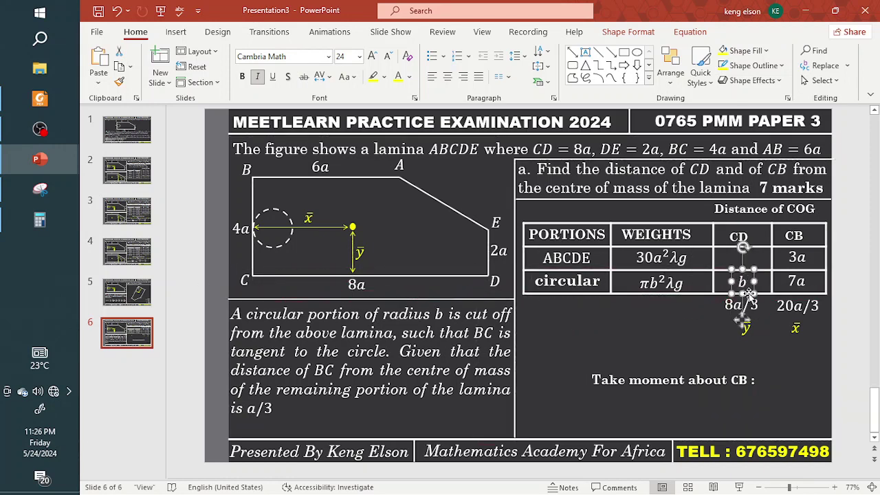
# - Replace the circular row's 7a with b in its CB cell and clear ABCDE's 3a CB value
pyautogui.click(813, 282)
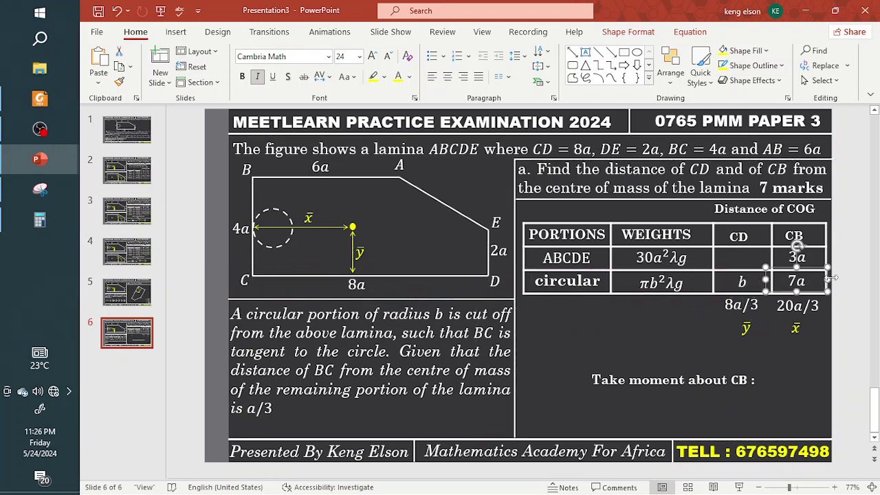
pyautogui.press('Delete')
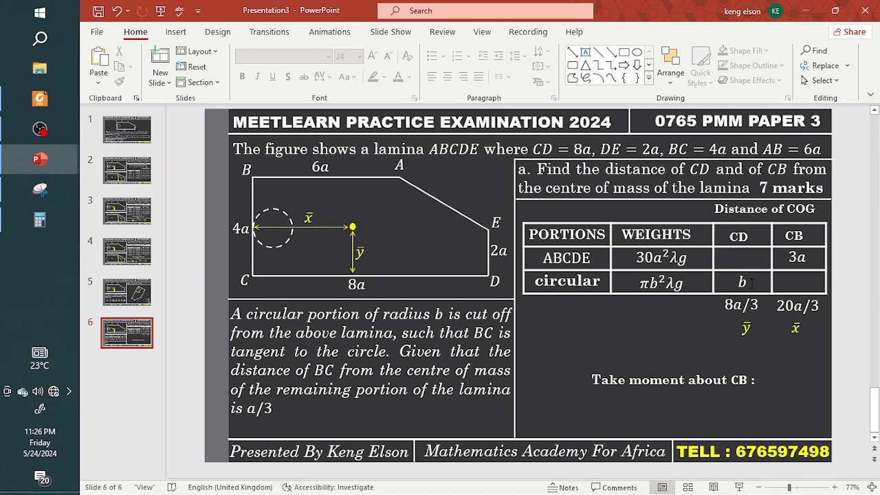
pyautogui.moveTo(751, 283); pyautogui.dragTo(808, 280)
pyautogui.click(798, 257)
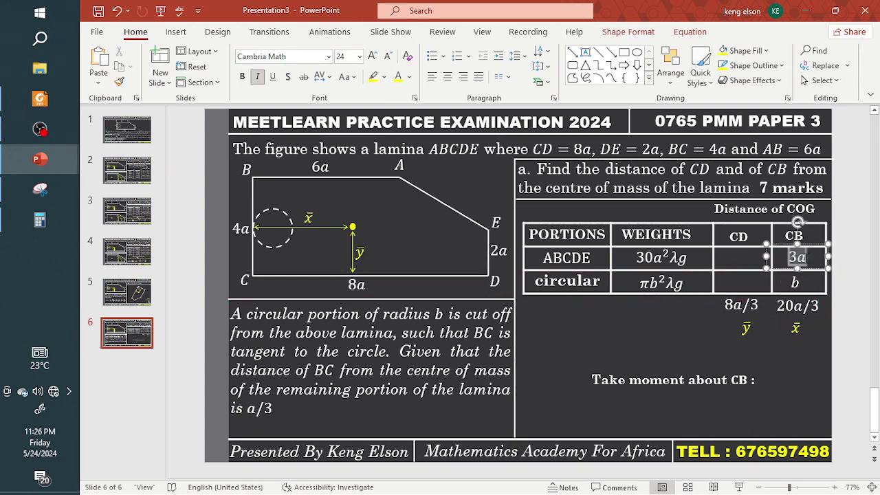
pyautogui.press('Delete')
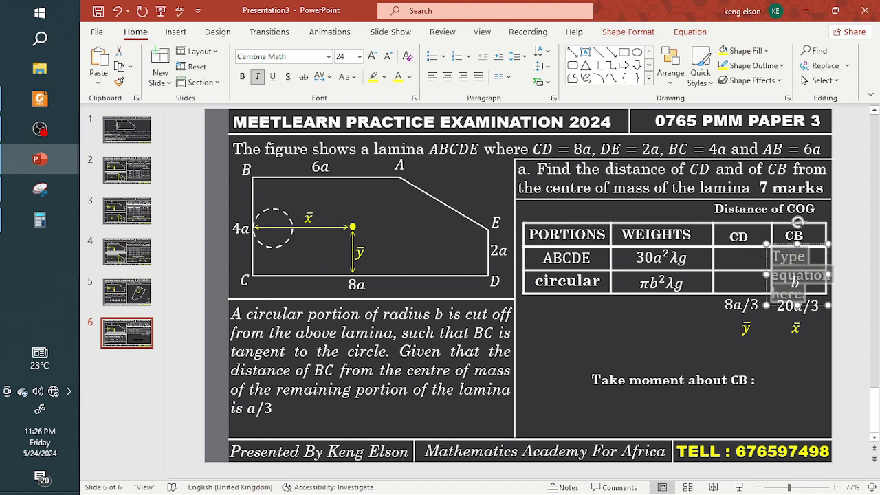
pyautogui.click(137, 294)
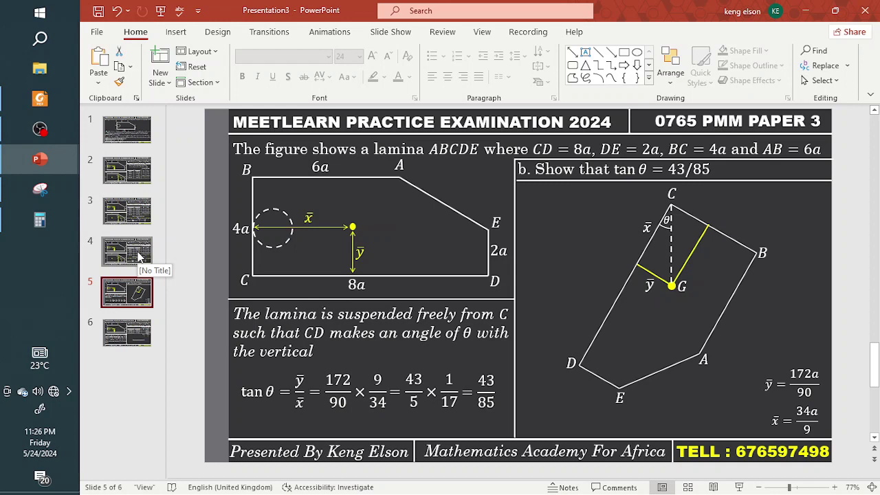
# - Enter 34a/9 as ABCDE's CB distance on slide 6
pyautogui.click(138, 256)
pyautogui.click(128, 333)
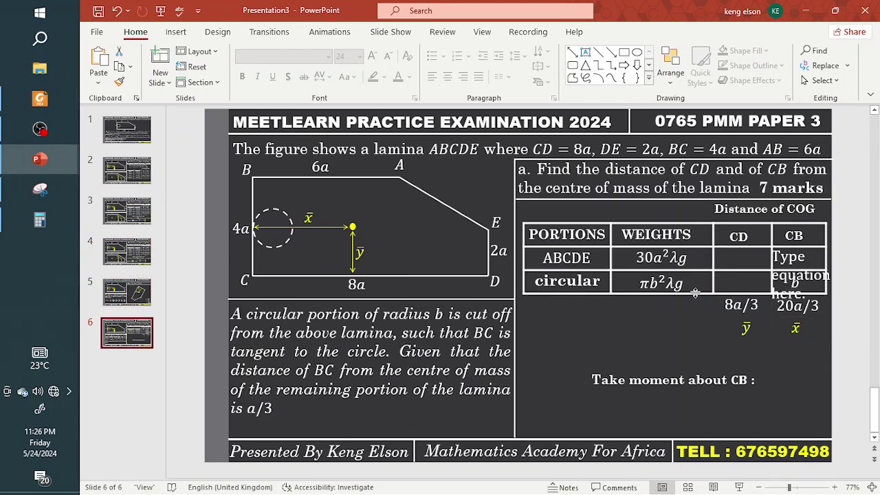
pyautogui.click(799, 271)
pyautogui.write('34a/9')
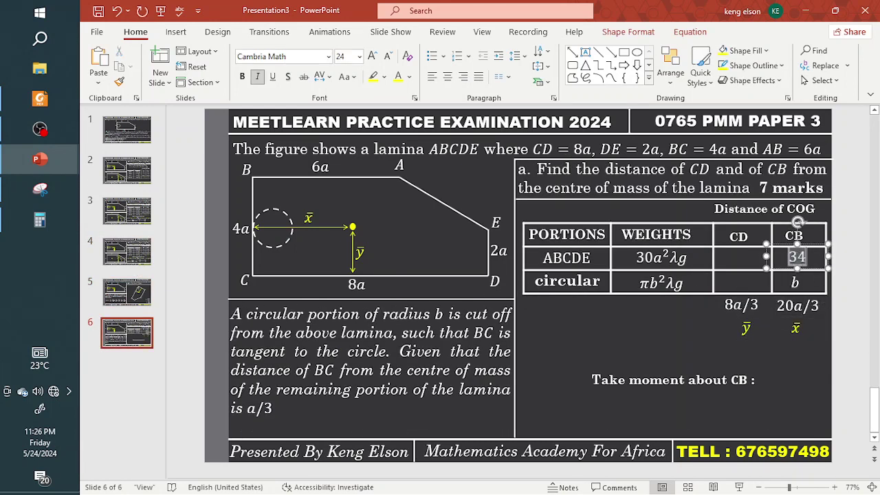
pyautogui.click(806, 325)
# - Delete the ȳ, 8a/3 and 20a/3 labels below the table
pyautogui.click(807, 341)
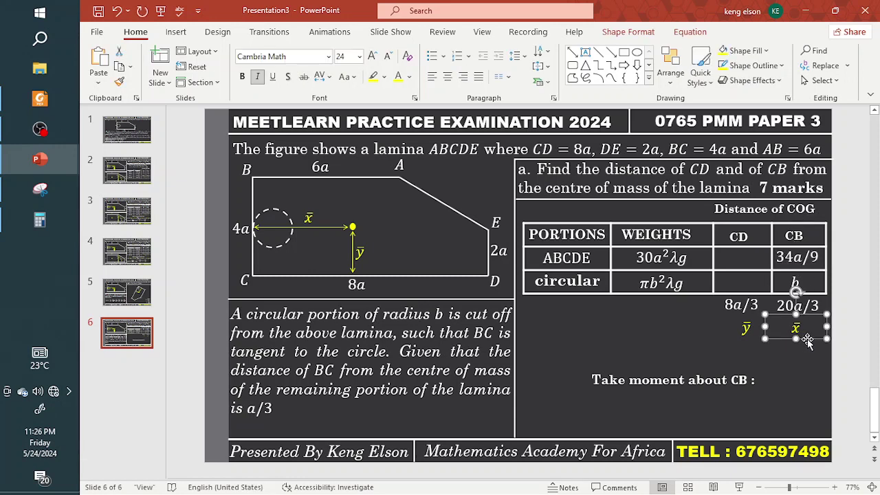
pyautogui.click(750, 339)
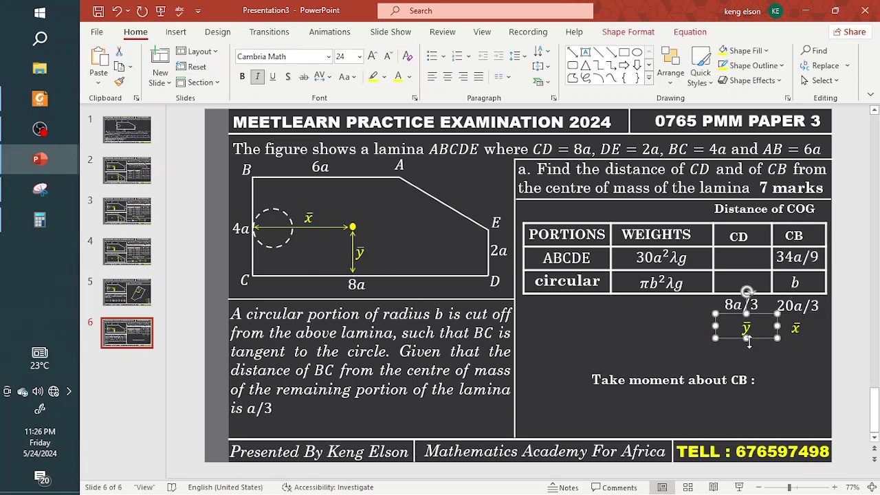
pyautogui.press('Delete')
pyautogui.click(746, 316)
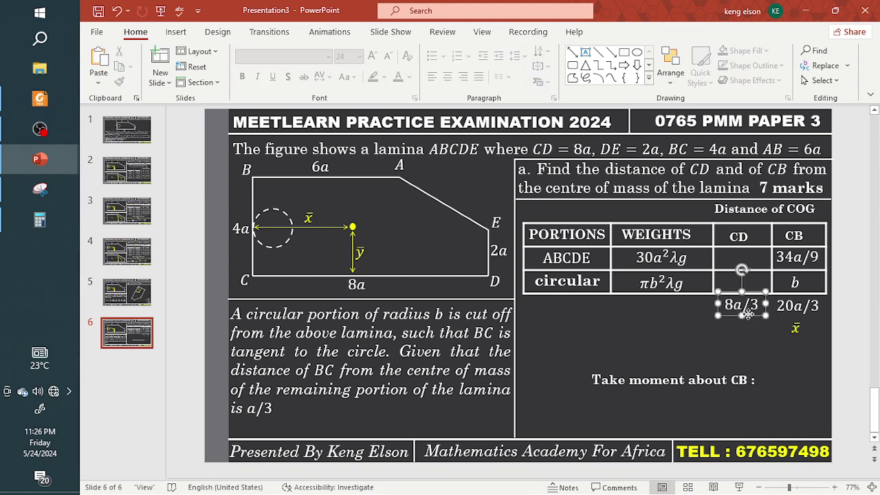
pyautogui.press('Delete')
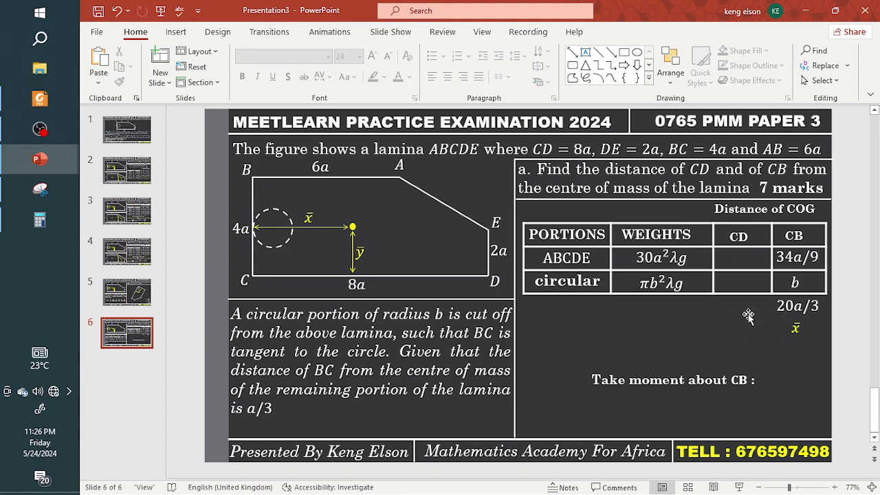
pyautogui.click(813, 315)
pyautogui.press('Delete')
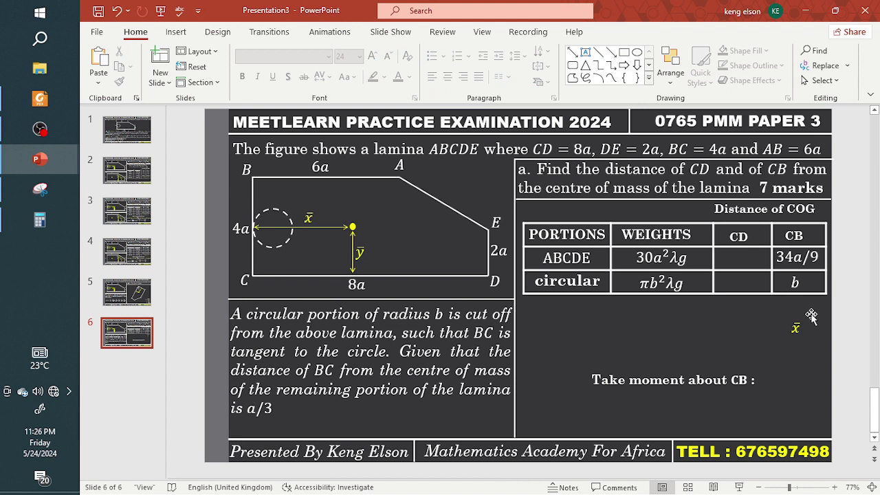
pyautogui.click(800, 331)
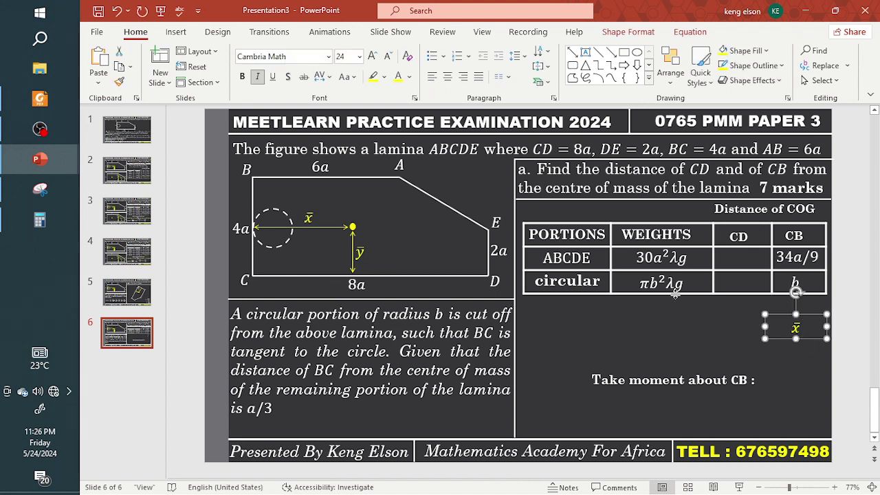
# - Add a new row below the circular row labelled 'remaining'
pyautogui.click(613, 284)
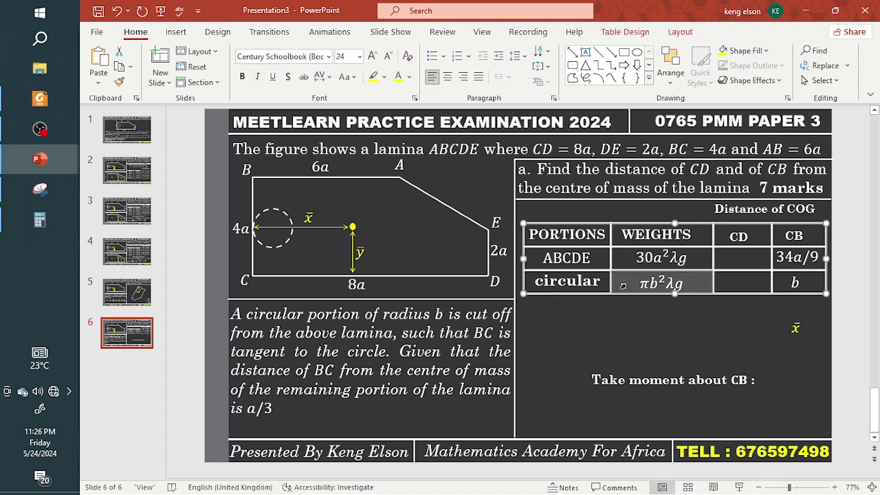
pyautogui.moveTo(702, 286); pyautogui.dragTo(778, 289)
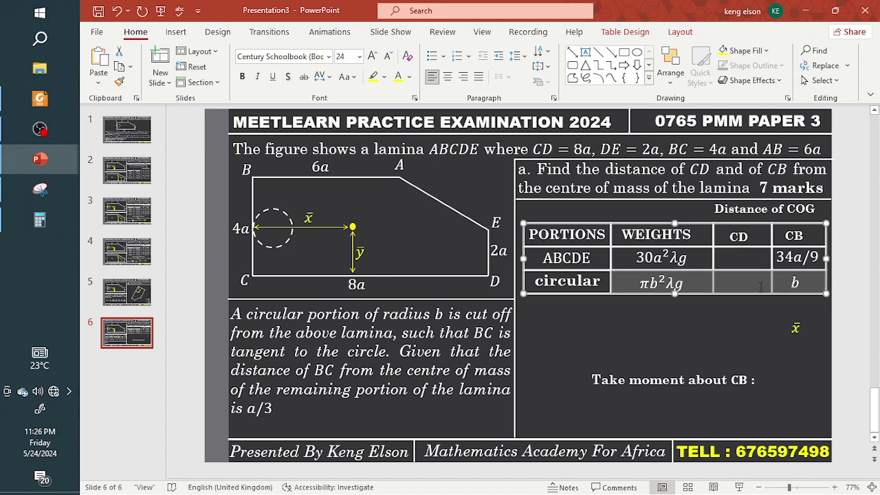
pyautogui.rightClick(761, 287)
pyautogui.click(772, 155)
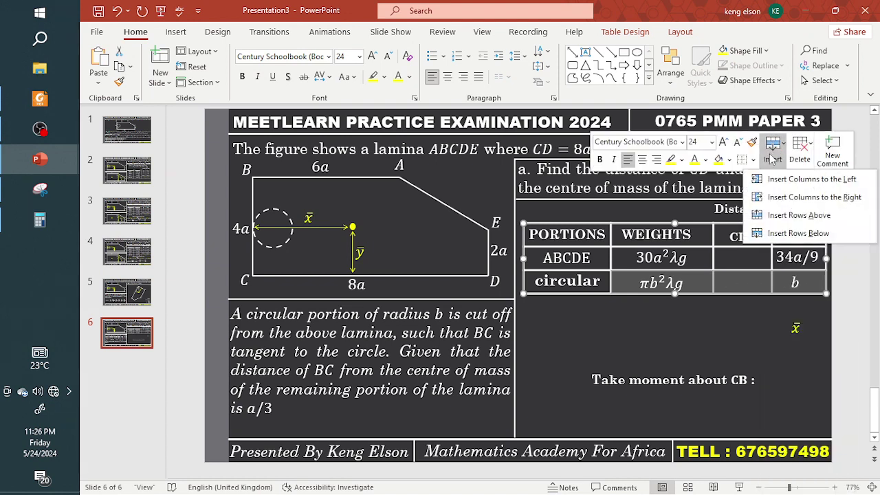
pyautogui.click(799, 233)
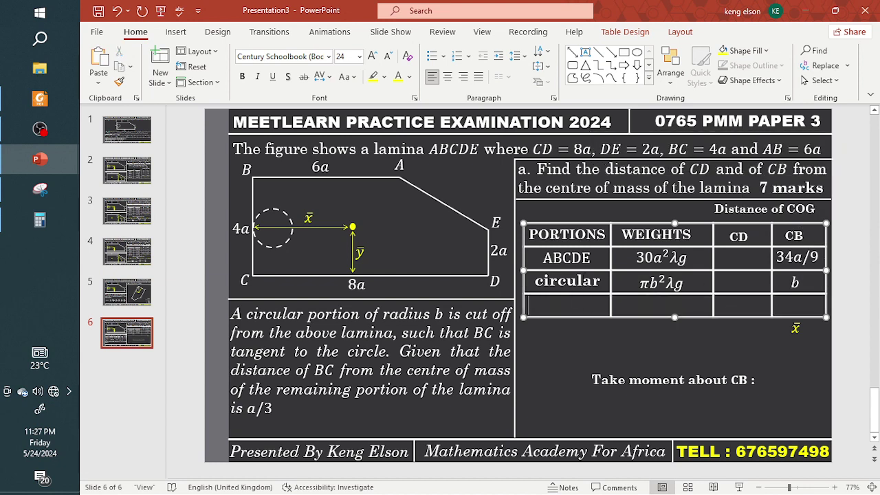
pyautogui.click(568, 275)
pyautogui.hotkey('ctrl', 'c')
pyautogui.hotkey('ctrl', 'v')
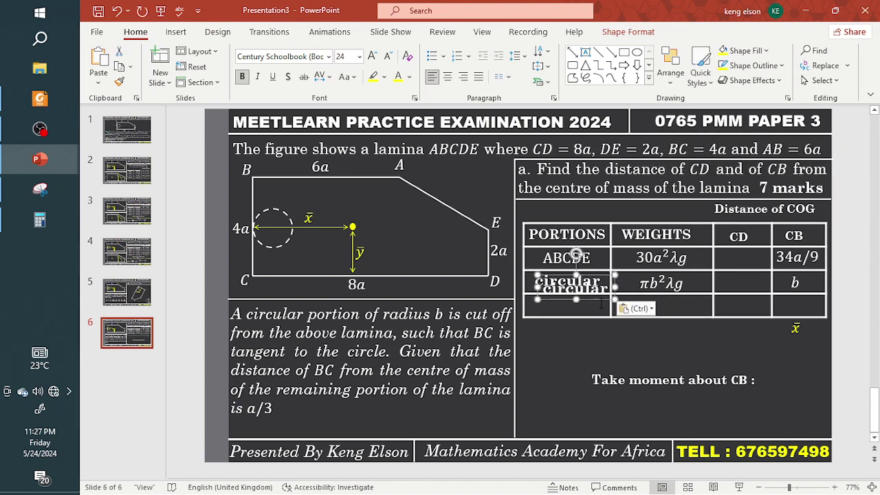
pyautogui.moveTo(601, 302); pyautogui.dragTo(590, 309)
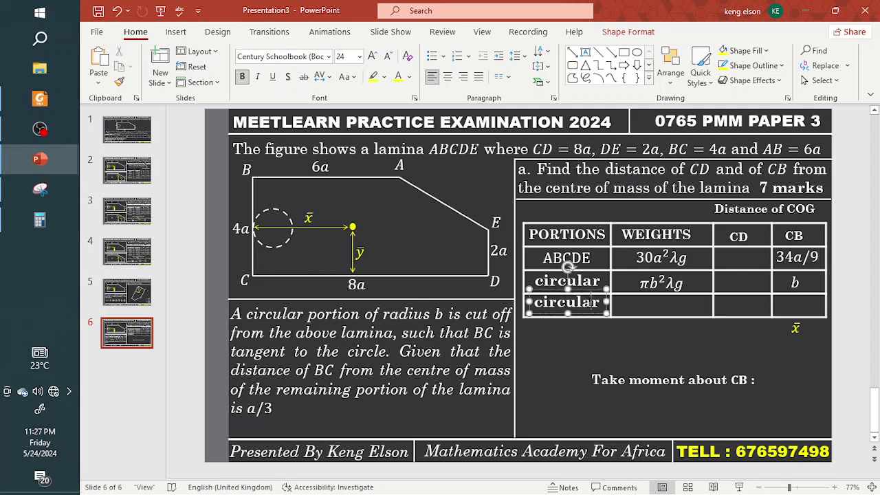
pyautogui.write('remaining')
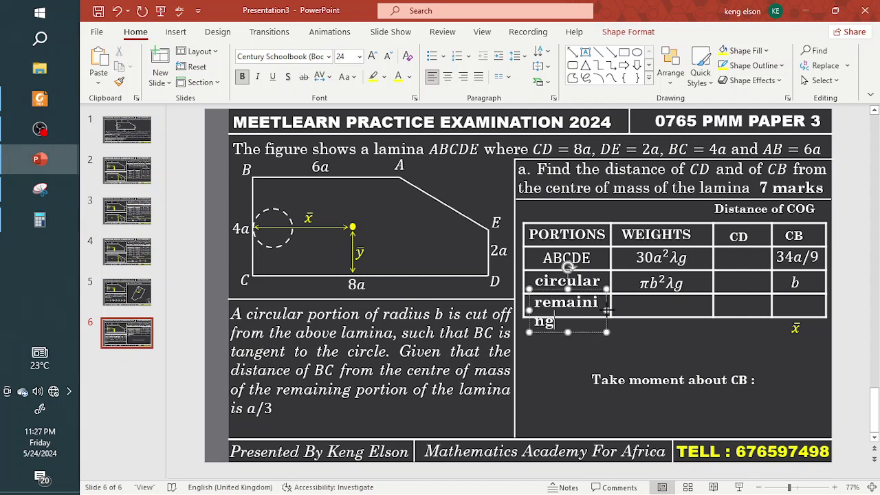
pyautogui.moveTo(606, 310)
pyautogui.mouseDown()
pyautogui.moveTo(626, 311)
pyautogui.moveTo(601, 315)
pyautogui.mouseUp()
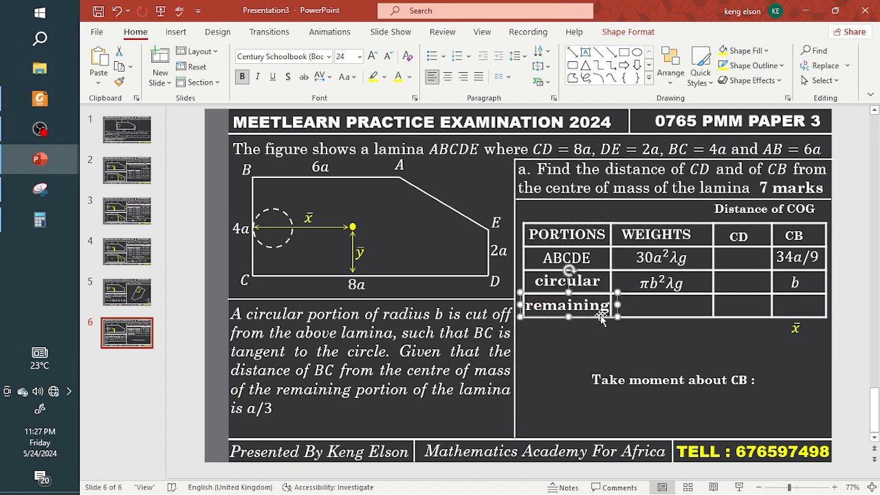
# - Put the weight (30 − πb²)λg on one line in the remaining row
pyautogui.moveTo(796, 329); pyautogui.dragTo(741, 352)
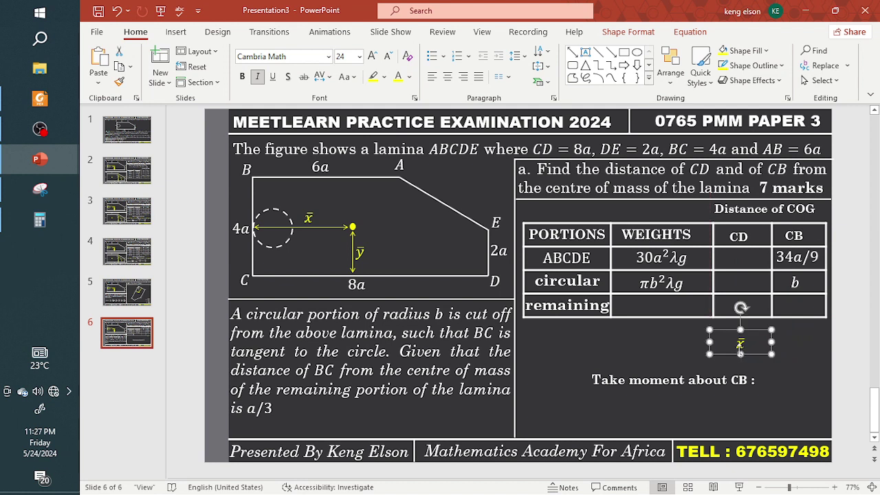
pyautogui.click(686, 285)
pyautogui.moveTo(693, 284); pyautogui.dragTo(630, 354)
pyautogui.doubleClick(624, 348)
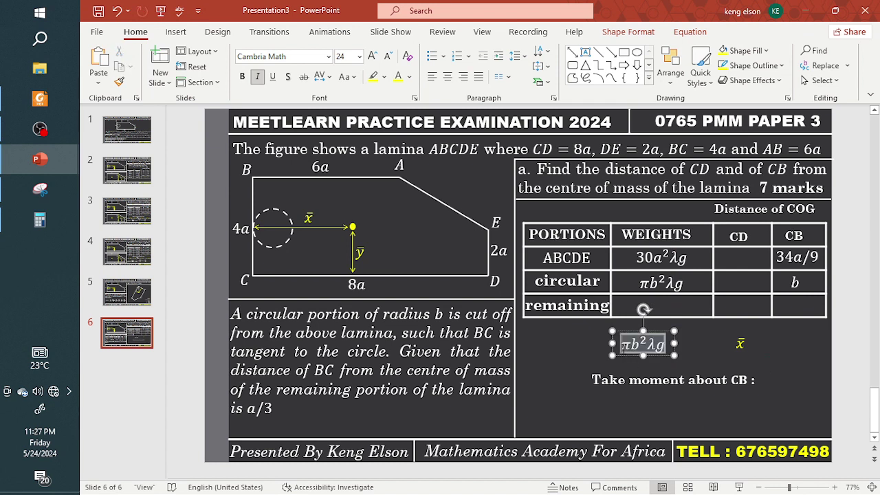
pyautogui.write('30')
pyautogui.write('-')
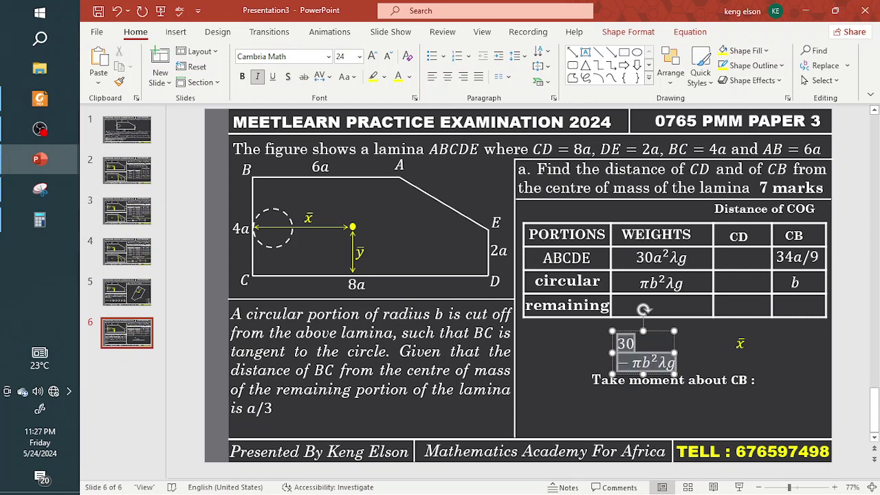
pyautogui.write(')')
pyautogui.press('Home')
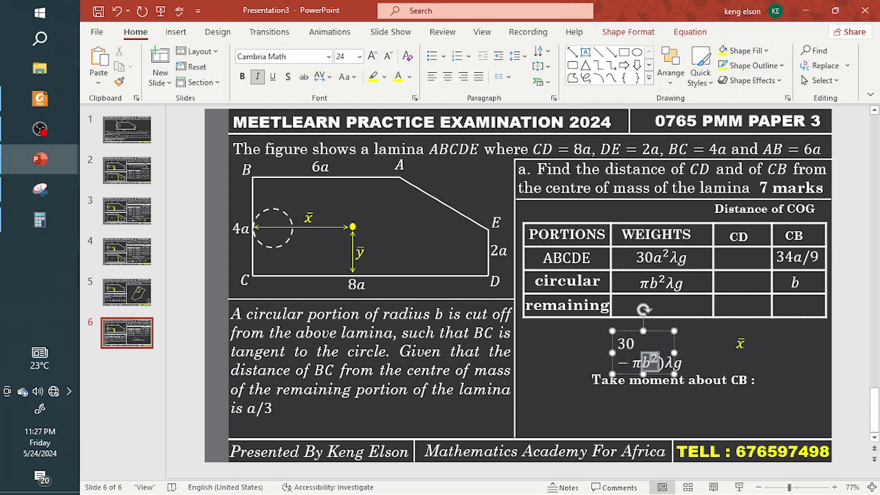
pyautogui.write('(')
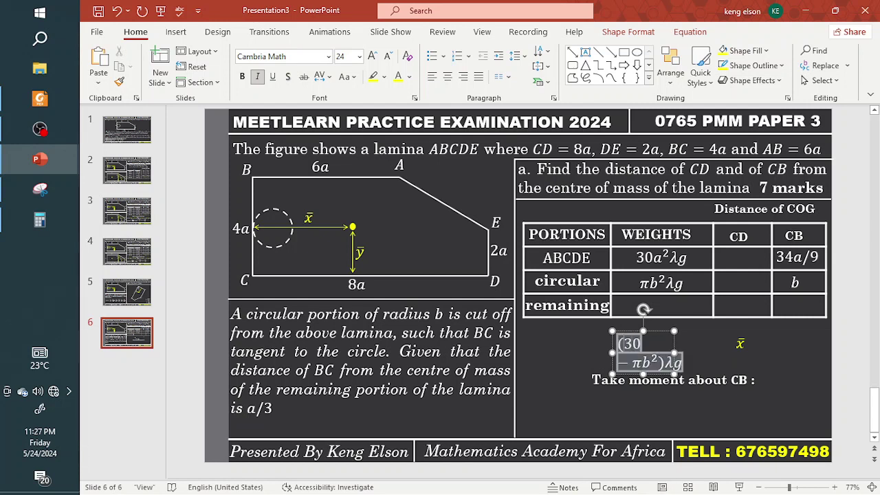
pyautogui.hotkey('ctrl', 'a')
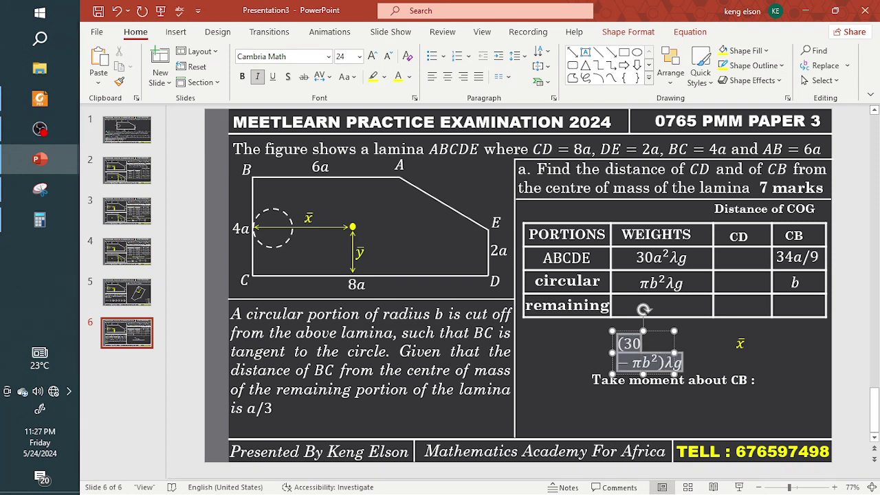
pyautogui.moveTo(674, 353); pyautogui.dragTo(704, 314)
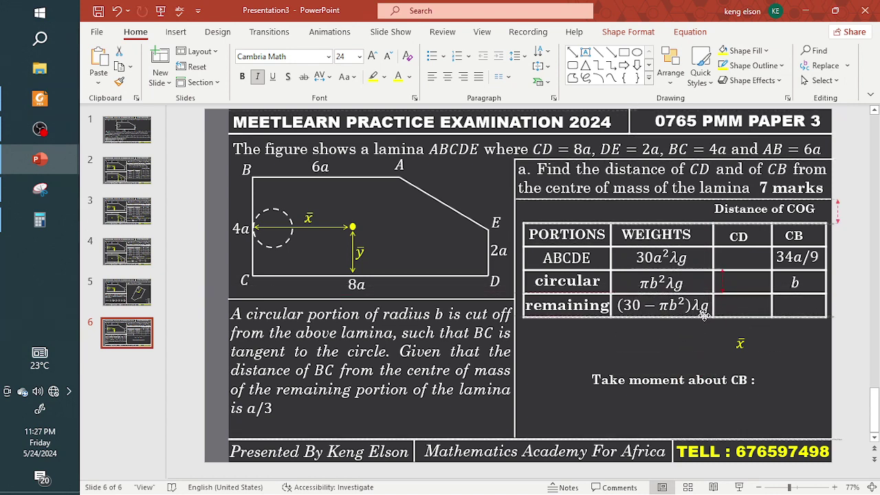
# - Set the remaining row's CB distance to a/3 and move the Take moment about CB heading under the table
pyautogui.click(747, 352)
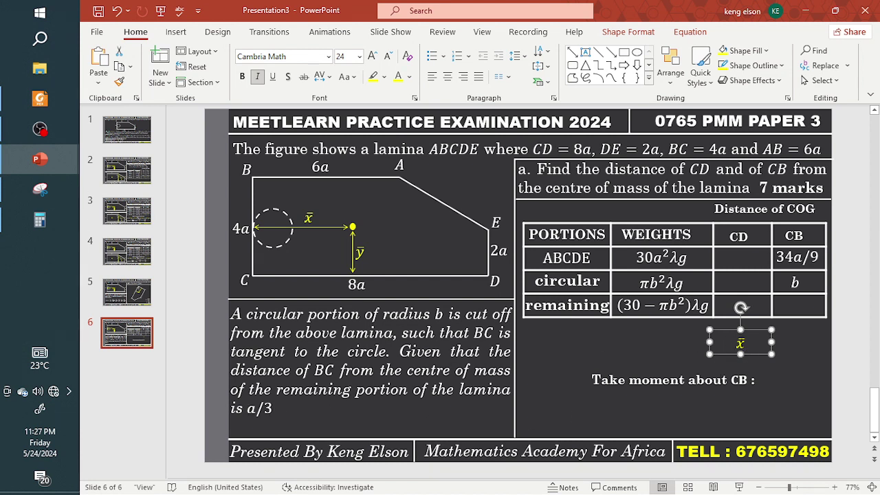
pyautogui.write('a/3')
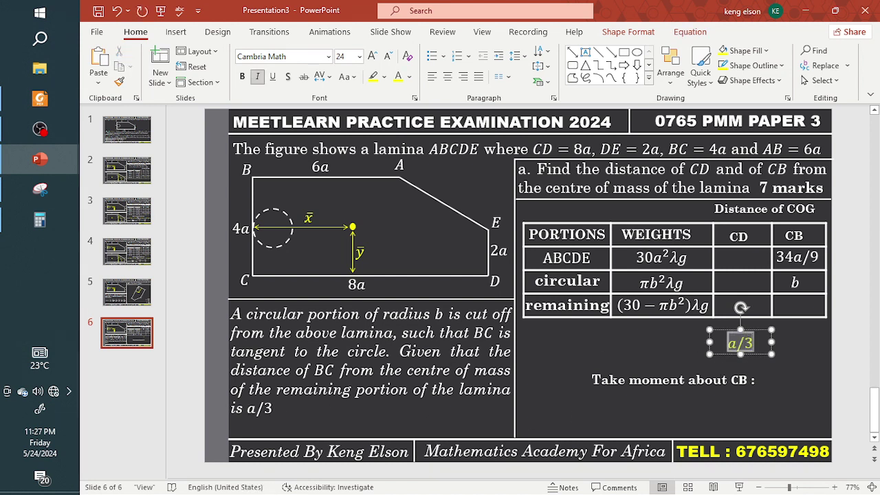
pyautogui.moveTo(774, 341); pyautogui.dragTo(808, 315)
pyautogui.moveTo(708, 395); pyautogui.dragTo(709, 348)
# - Replace slide 6's part a question with slide 1's part c statement under the title
pyautogui.press('Home')
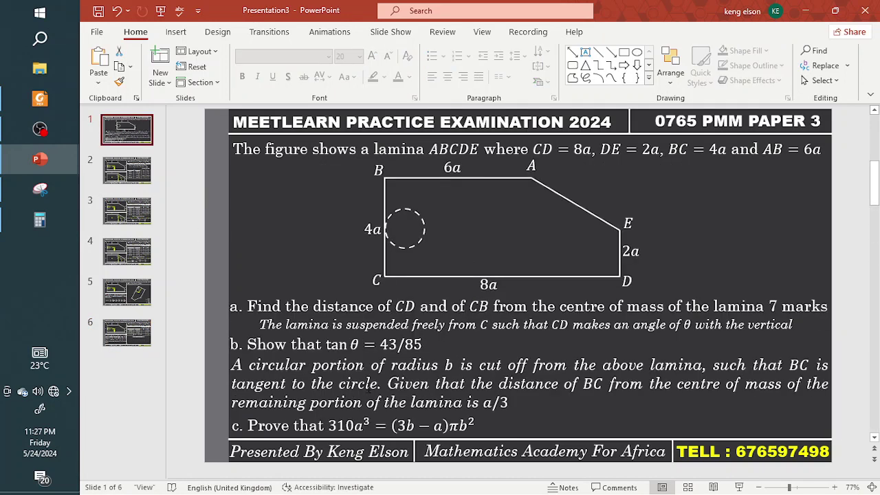
pyautogui.click(422, 425)
pyautogui.click(441, 415)
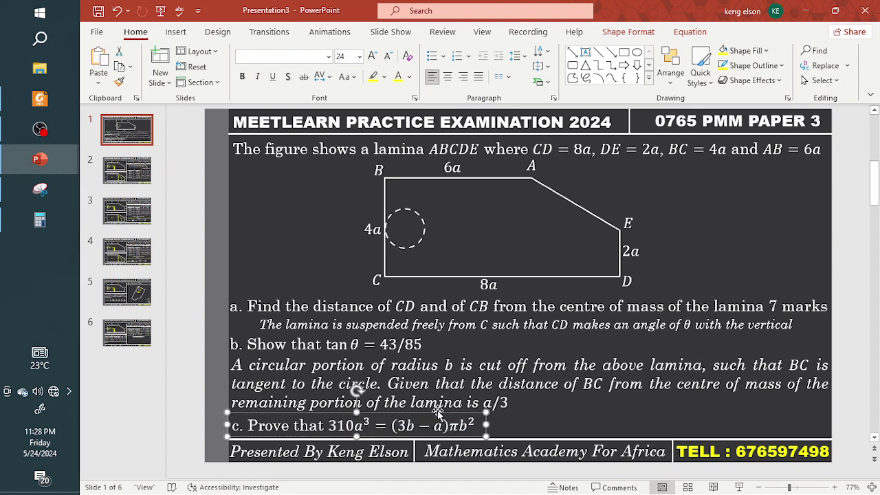
pyautogui.click(119, 337)
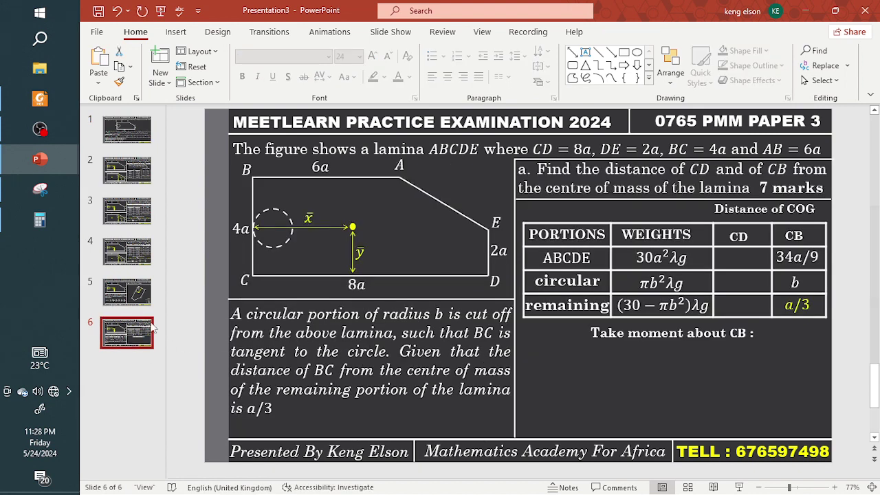
pyautogui.click(613, 188)
pyautogui.click(516, 173)
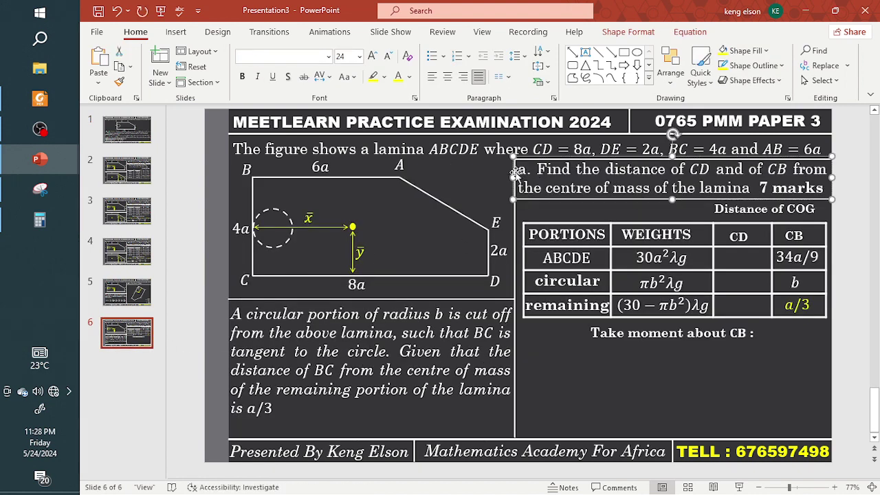
pyautogui.press('Delete')
pyautogui.hotkey('ctrl', 'v')
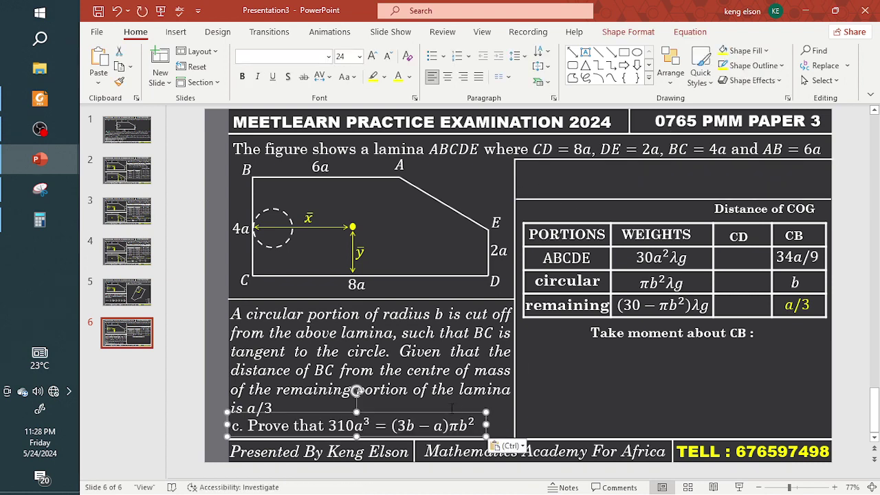
pyautogui.moveTo(448, 414); pyautogui.dragTo(742, 160)
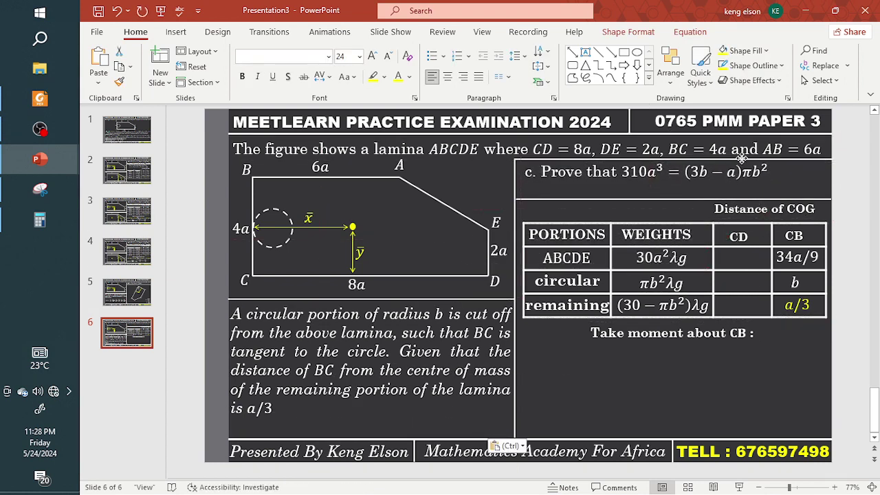
# - Nudge the divider line under part c upward and select the table with its labels
pyautogui.click(687, 199)
pyautogui.press('Up')
pyautogui.press('Up')
pyautogui.press('Up')
pyautogui.press('Up')
pyautogui.press('Up')
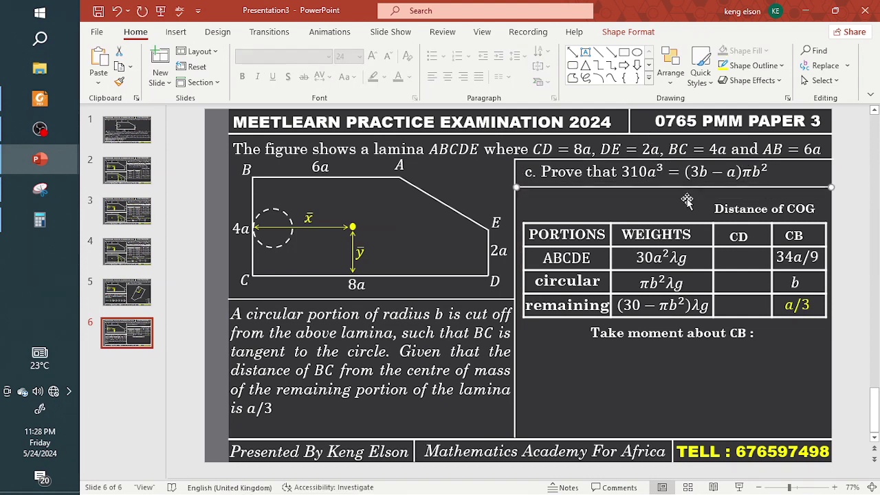
pyautogui.click(697, 206)
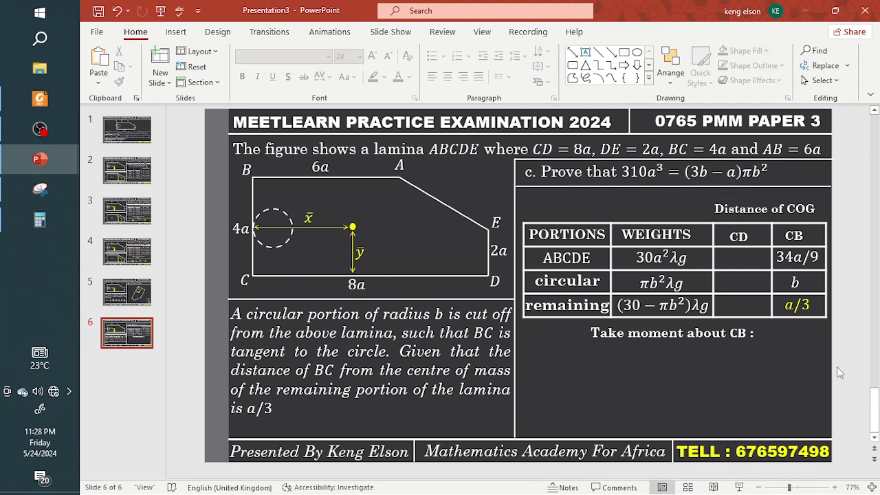
pyautogui.moveTo(853, 377); pyautogui.dragTo(515, 195)
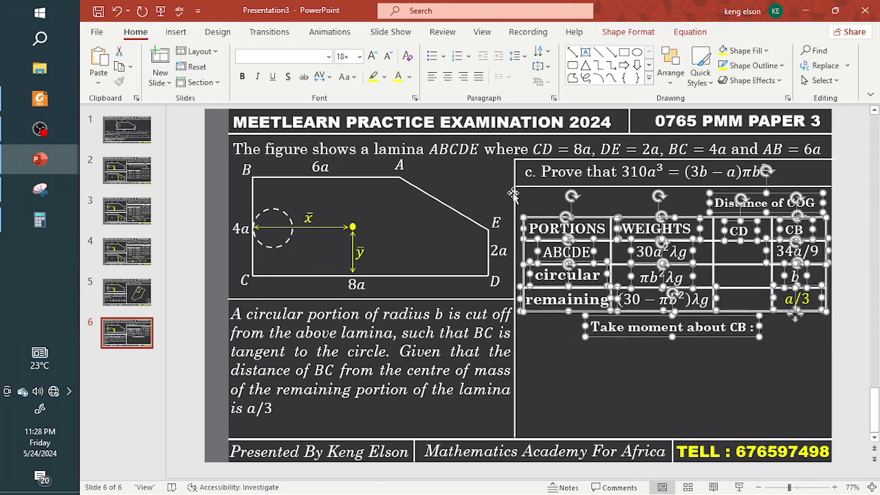
# - Nudge the table up and duplicate the Take moment about CB heading below it
pyautogui.press('Up')
pyautogui.press('Up')
pyautogui.press('Up')
pyautogui.press('Up')
pyautogui.press('Up')
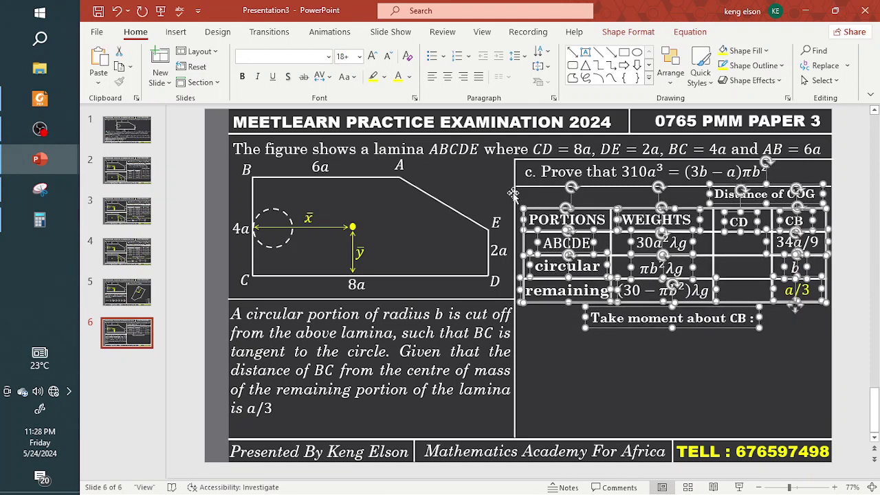
pyautogui.click(666, 363)
pyautogui.click(668, 332)
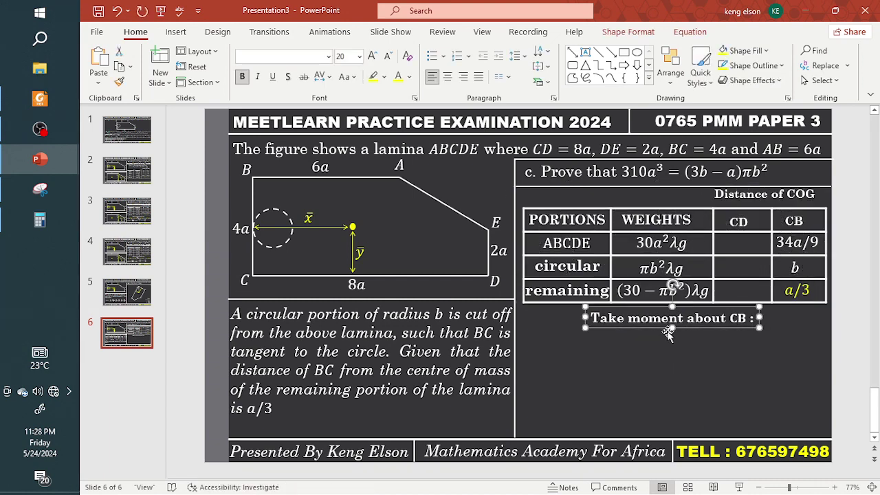
pyautogui.moveTo(667, 332); pyautogui.dragTo(654, 385)
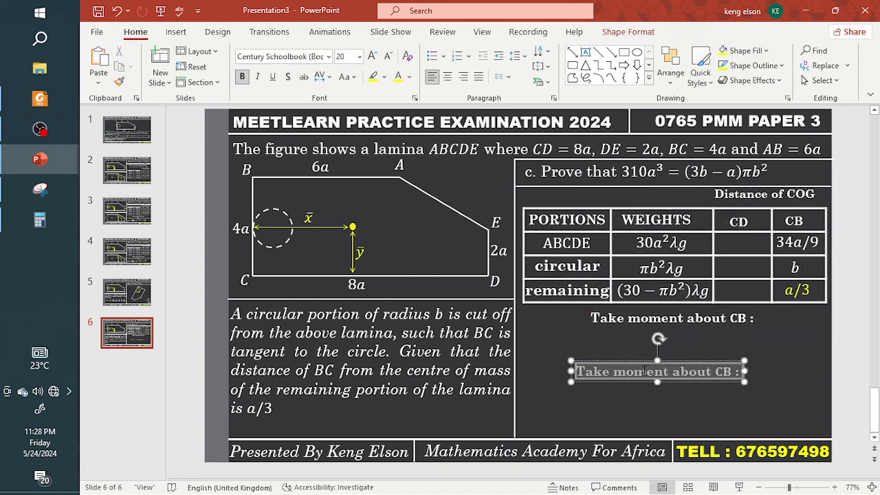
# - Write the equation ⇒ 30a²λg(34a/9) = πb²λg(b) + (30 − πb²)λg(a/3) in the copy
pyautogui.hotkey('alt', '=')
pyautogui.press('BackSpace')
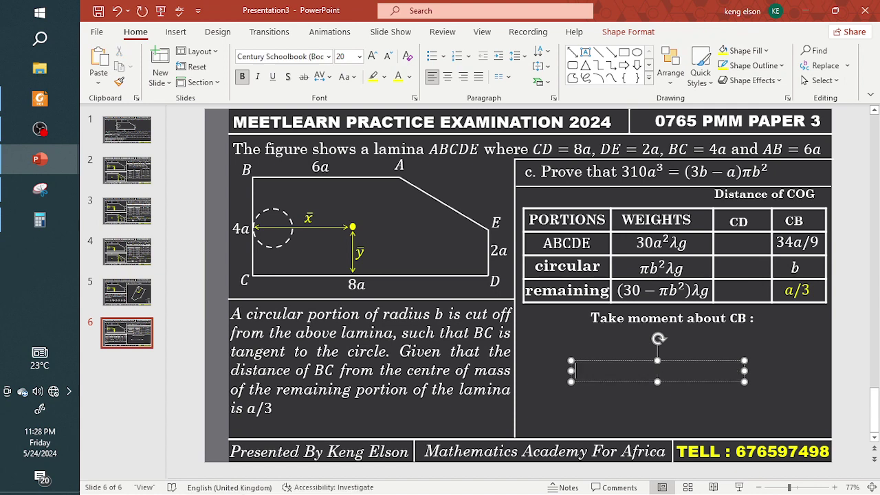
pyautogui.hotkey('alt', '=')
pyautogui.write('\\Rightarrow')
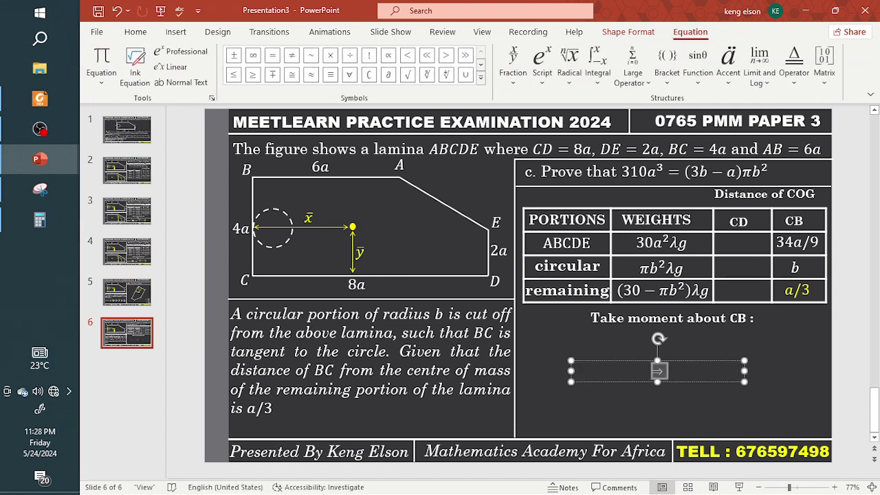
pyautogui.hotkey('alt', 'h')
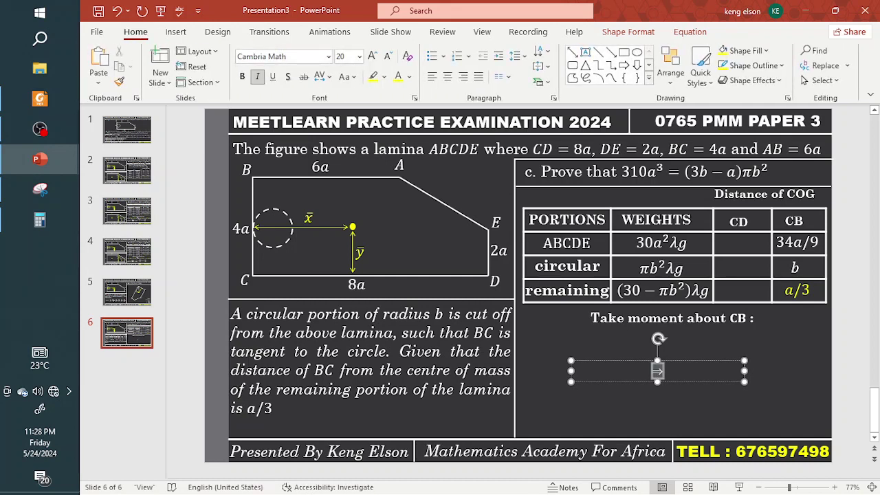
pyautogui.write('30a')
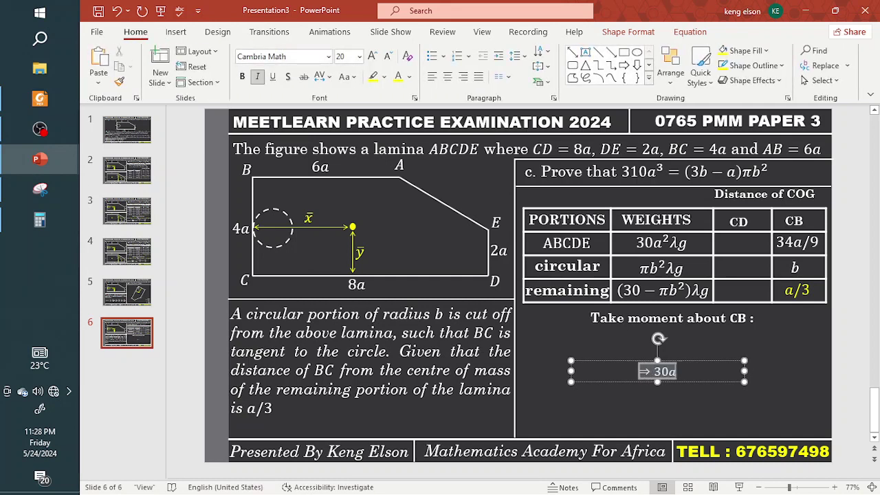
pyautogui.write('^2 \\lambda g')
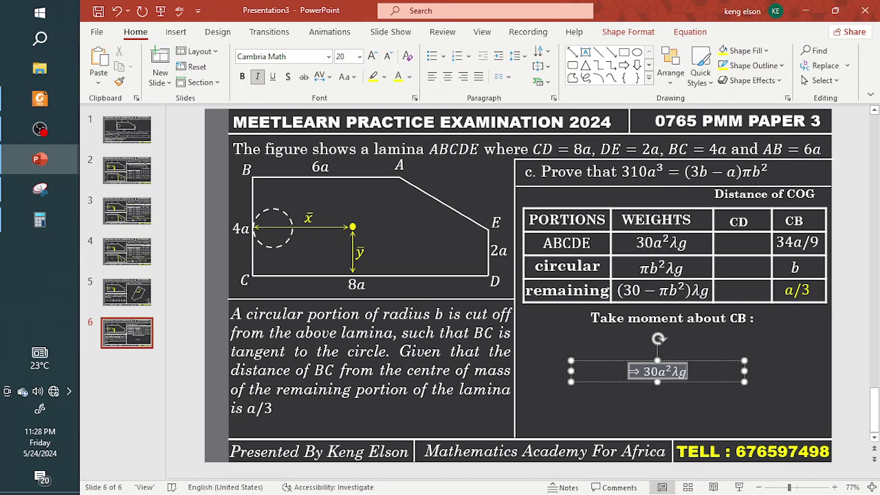
pyautogui.write('(')
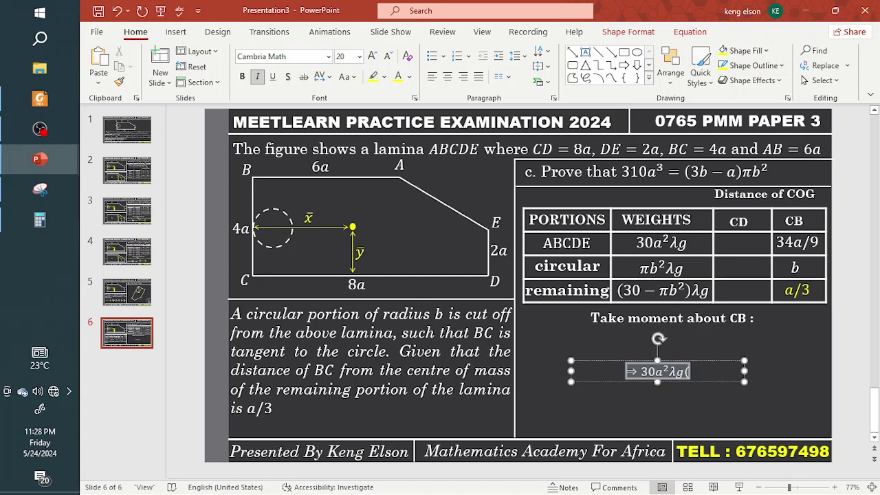
pyautogui.write('3')
pyautogui.write('4a')
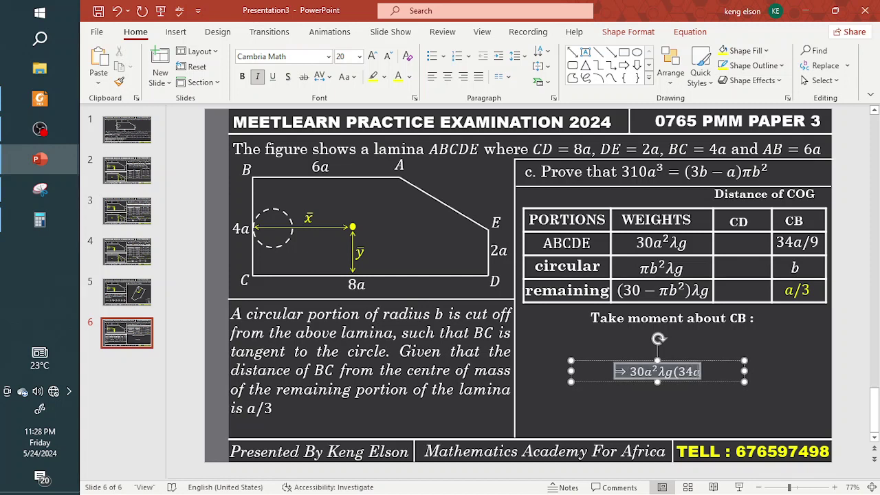
pyautogui.write('/9)=')
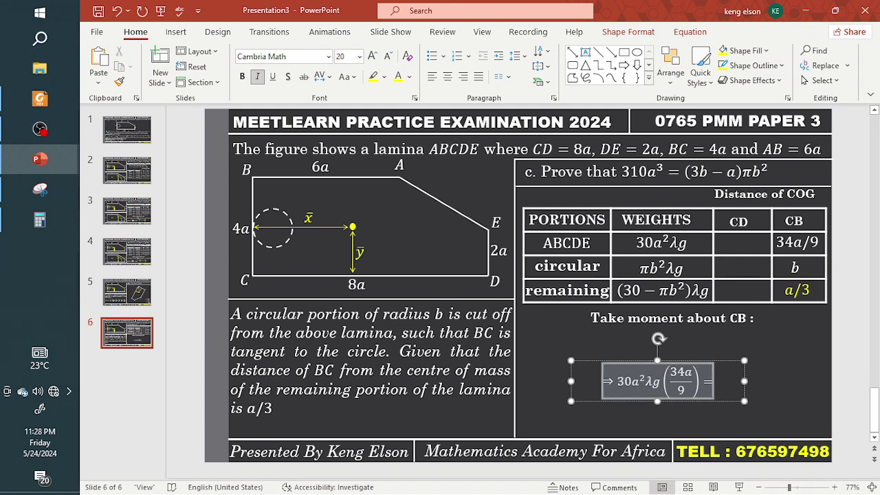
pyautogui.write('\\pi ^')
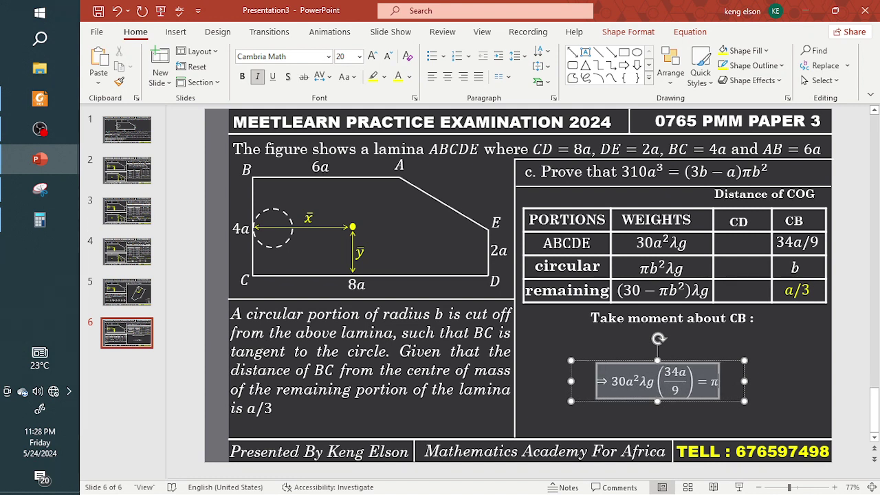
pyautogui.write('2')
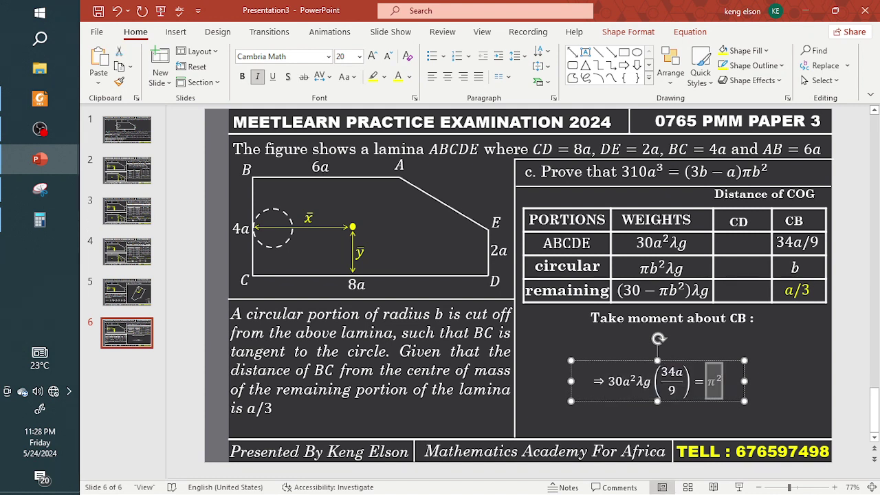
pyautogui.press('BackSpace')
pyautogui.press('BackSpace')
pyautogui.press('BackSpace')
pyautogui.write('b^2\\')
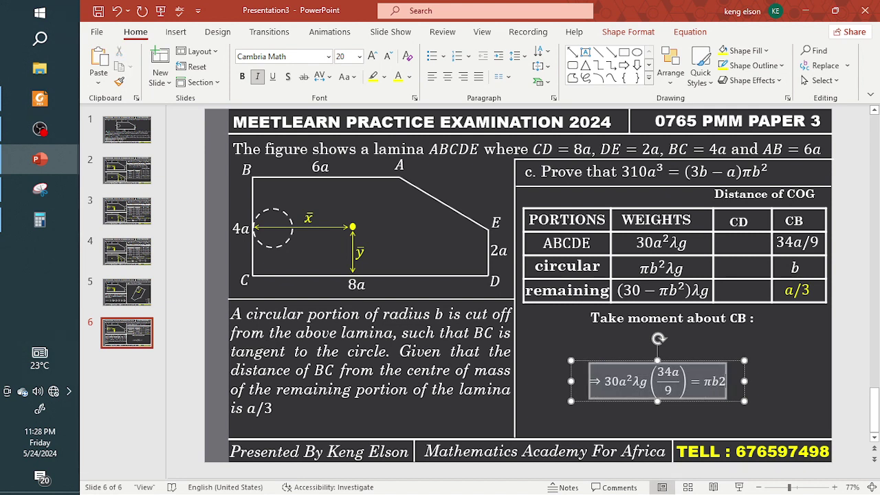
pyautogui.write('lambda g')
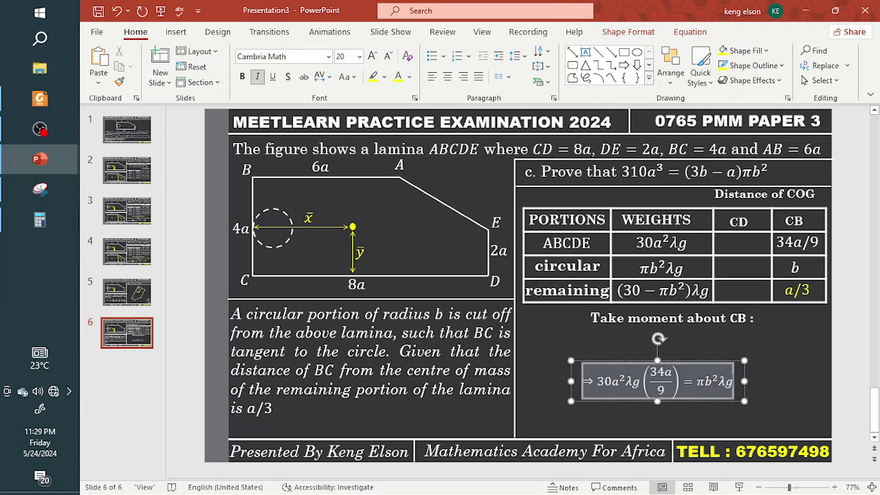
pyautogui.write('(b)+(30')
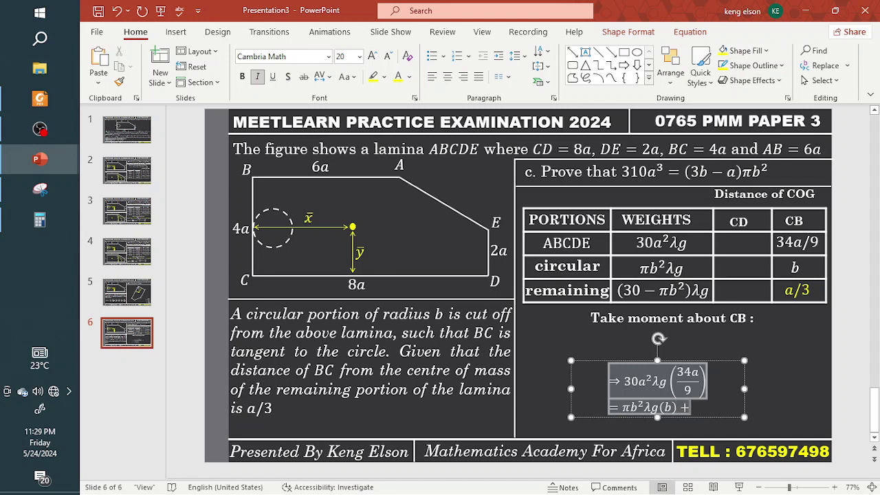
pyautogui.write('-')
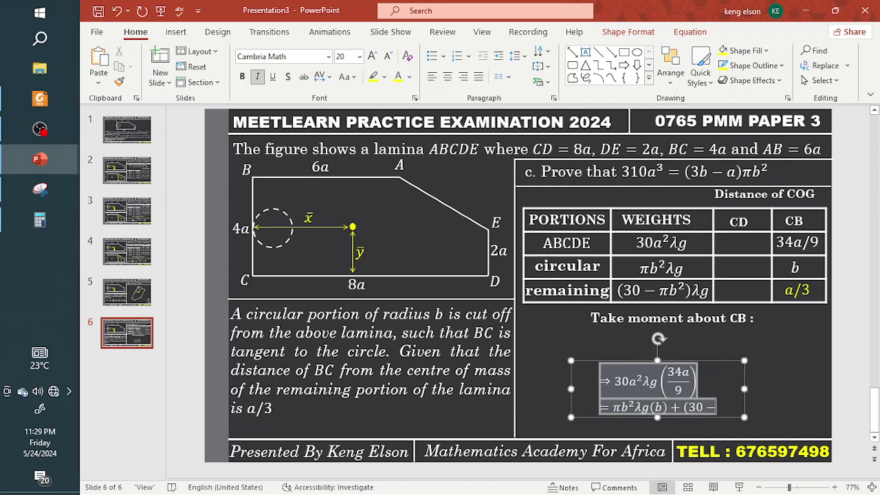
pyautogui.write('\\pi b^2')
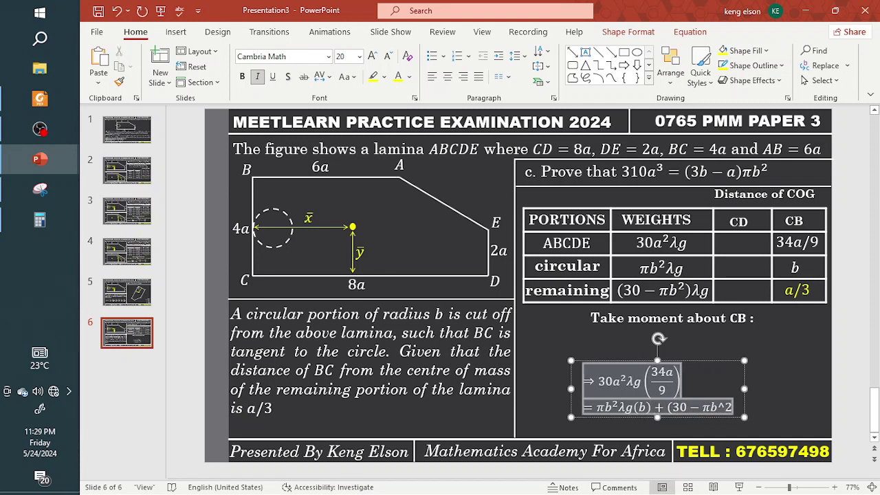
pyautogui.write(')\\lam')
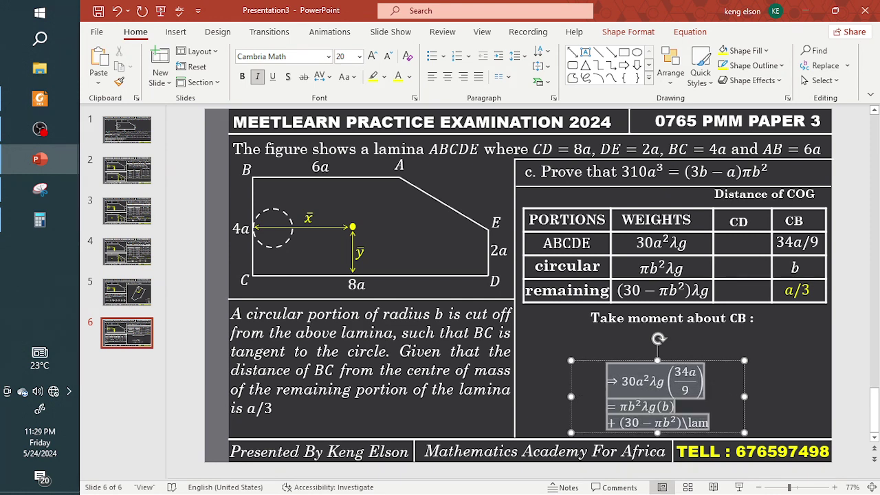
pyautogui.write('bda ')
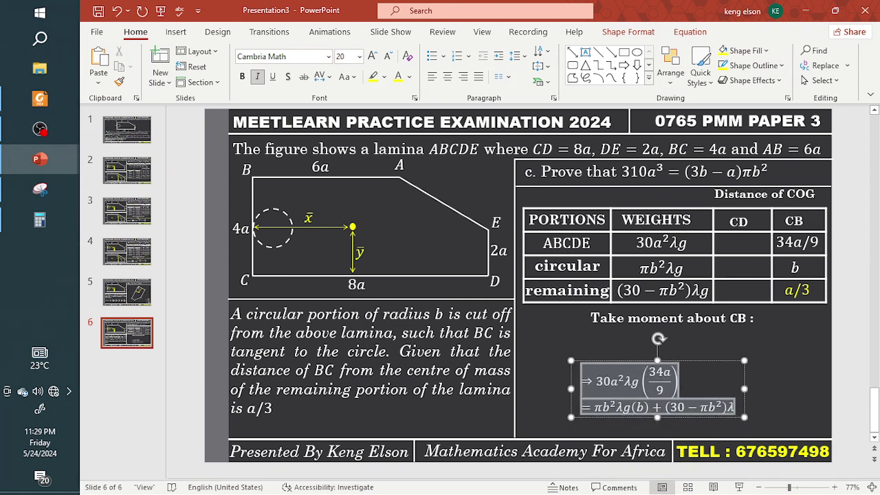
pyautogui.write('g(a/3)')
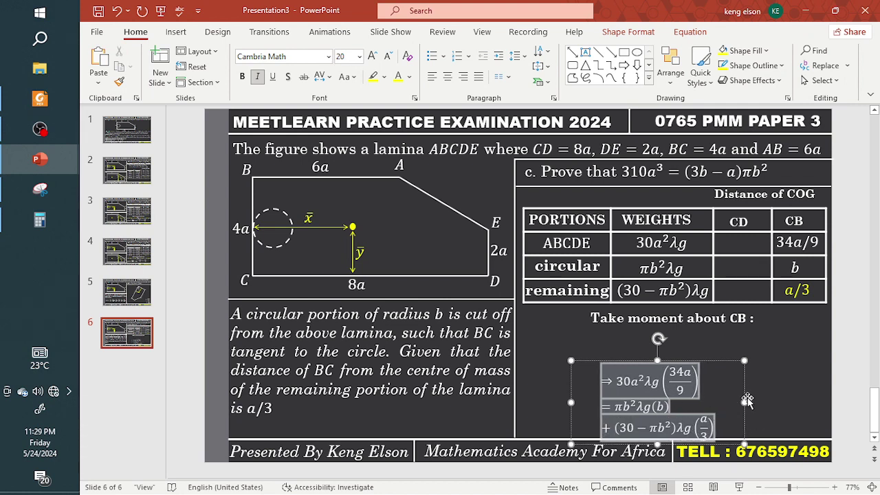
# - Widen the moment equation to one line and move it up under the heading
pyautogui.moveTo(745, 402); pyautogui.dragTo(845, 393)
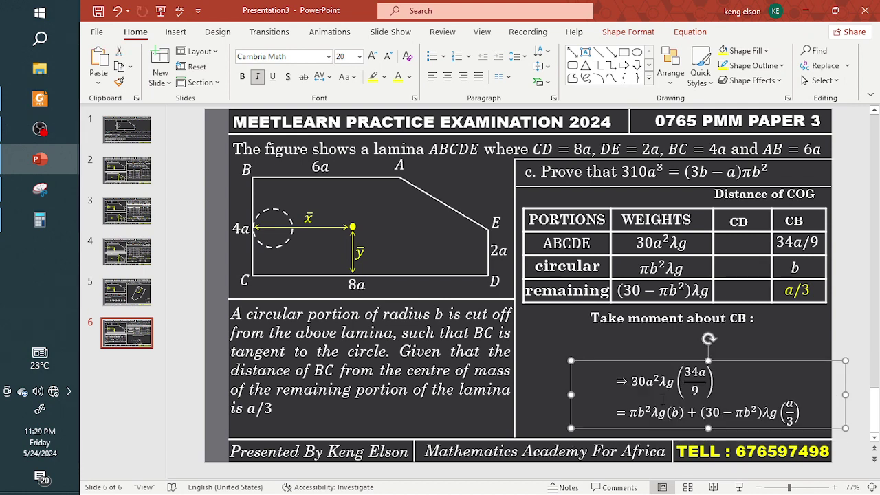
pyautogui.moveTo(568, 400); pyautogui.dragTo(534, 394)
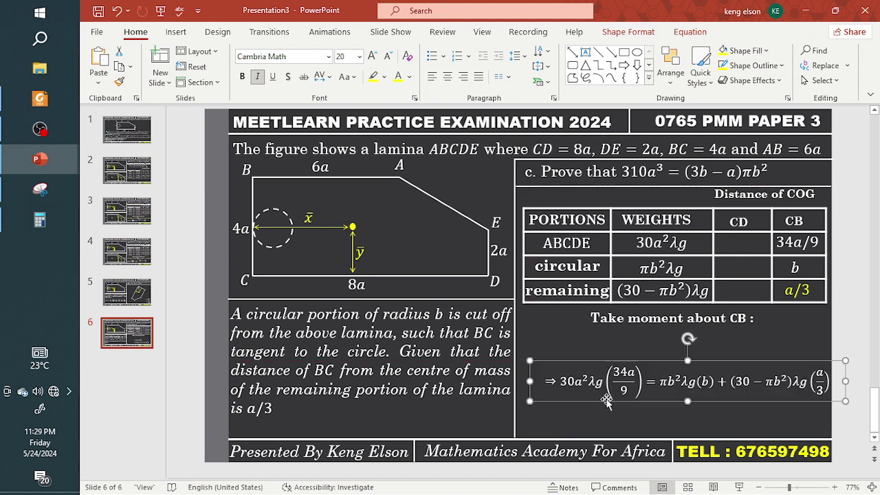
pyautogui.moveTo(596, 394); pyautogui.dragTo(581, 356)
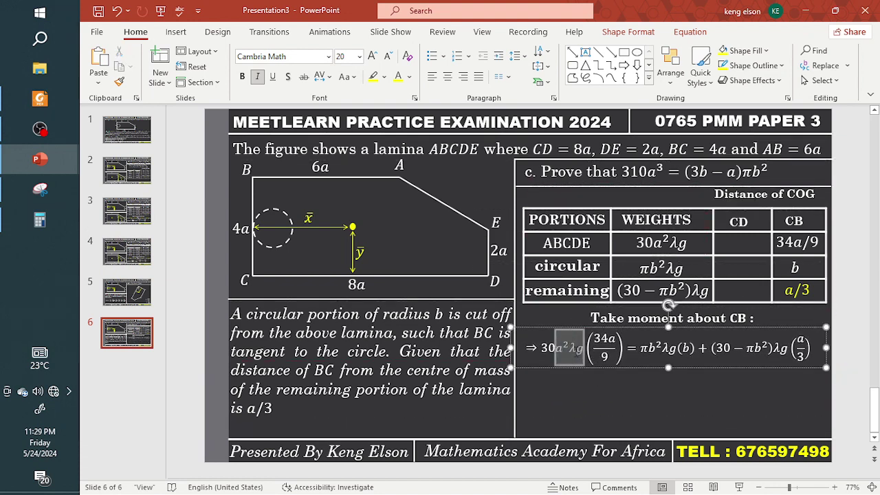
# - Colour each λg in the moment equation yellow, keeping a² white
pyautogui.click(398, 74)
pyautogui.click(577, 353)
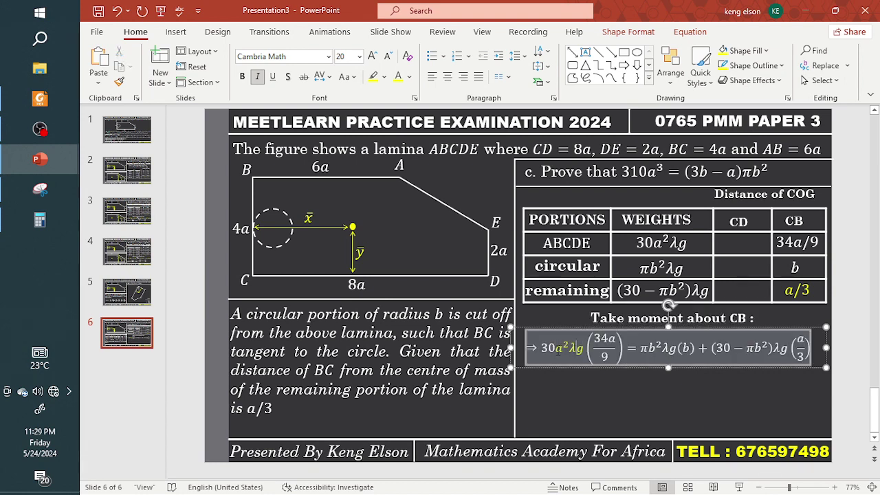
pyautogui.doubleClick(559, 348)
pyautogui.moveTo(559, 348); pyautogui.dragTo(568, 347)
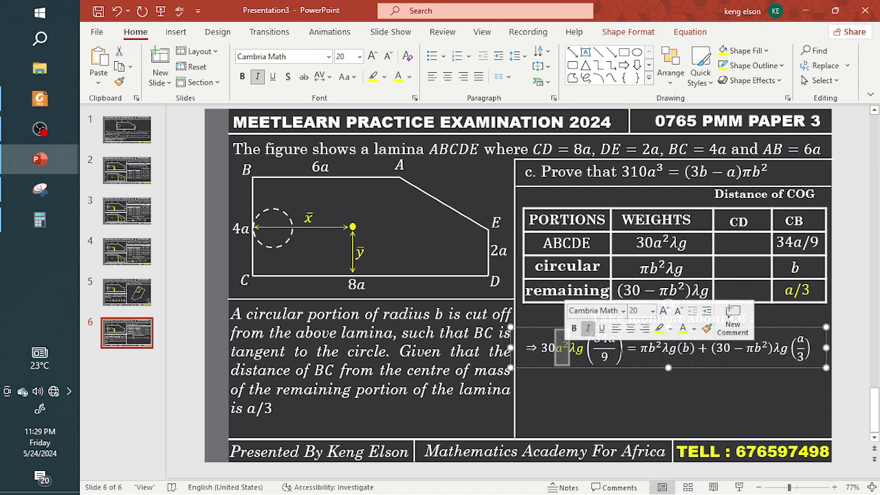
pyautogui.click(410, 76)
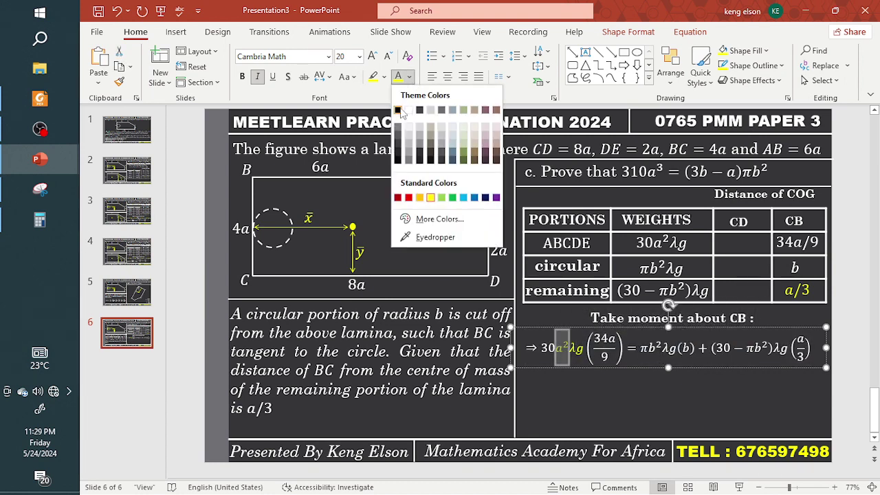
pyautogui.click(410, 111)
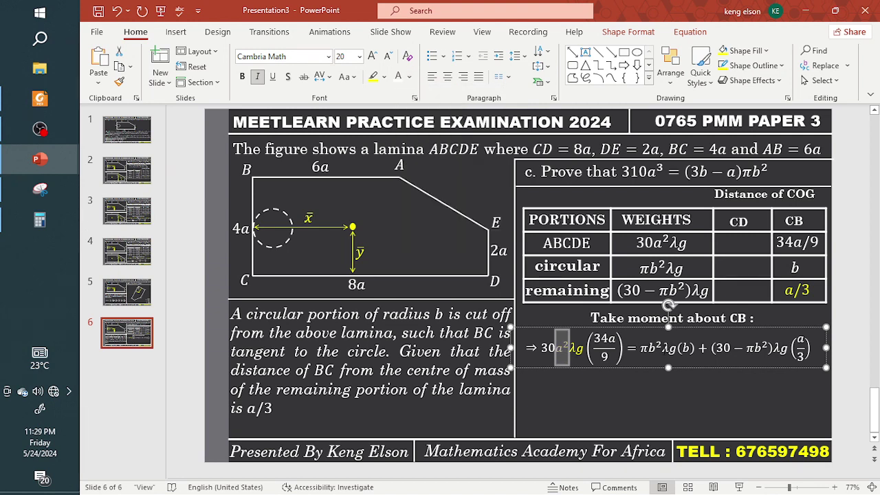
pyautogui.moveTo(662, 349); pyautogui.dragTo(675, 352)
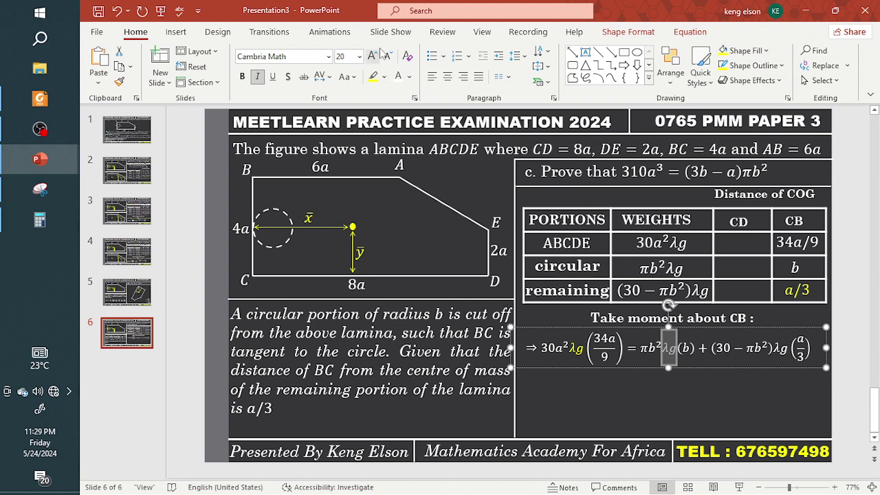
pyautogui.click(409, 77)
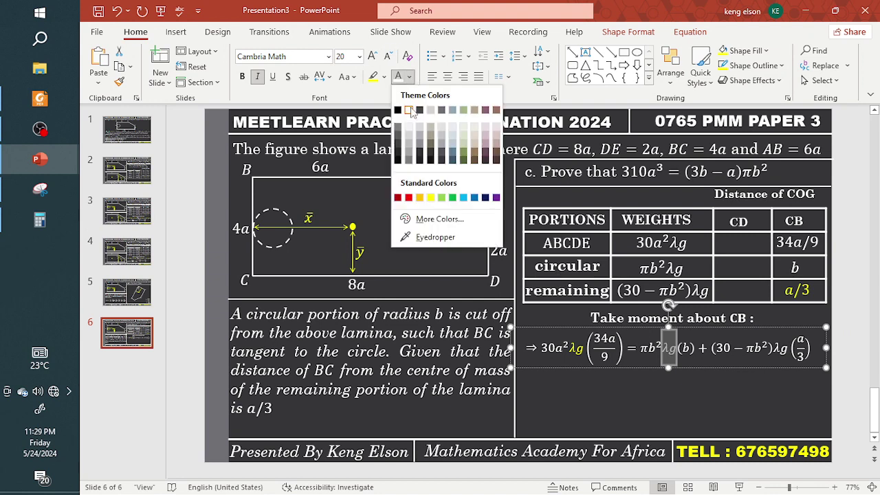
pyautogui.click(431, 198)
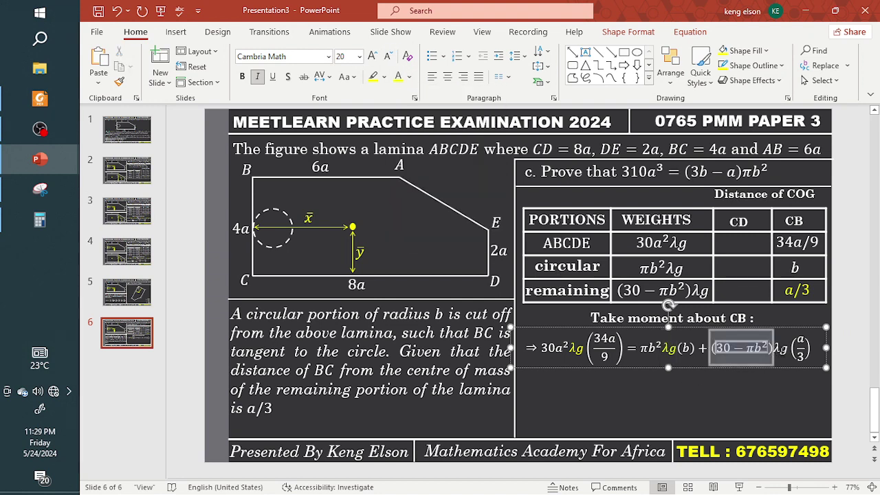
pyautogui.moveTo(773, 348); pyautogui.dragTo(788, 348)
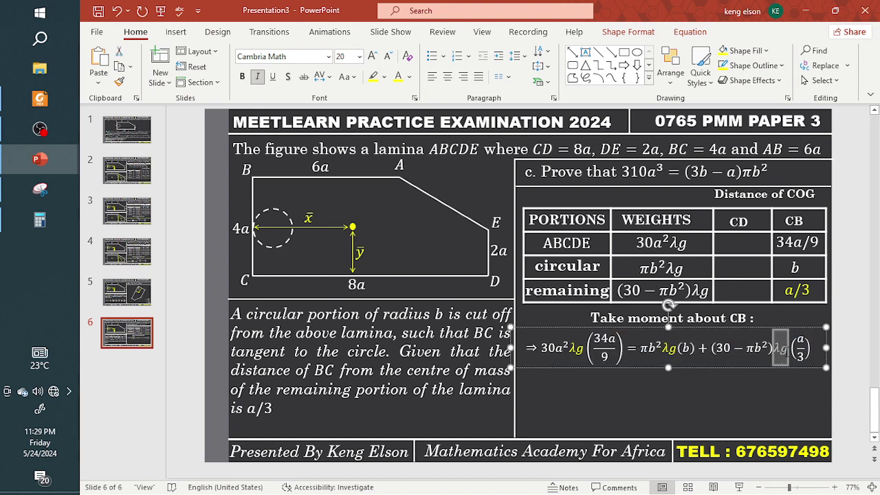
pyautogui.click(814, 336)
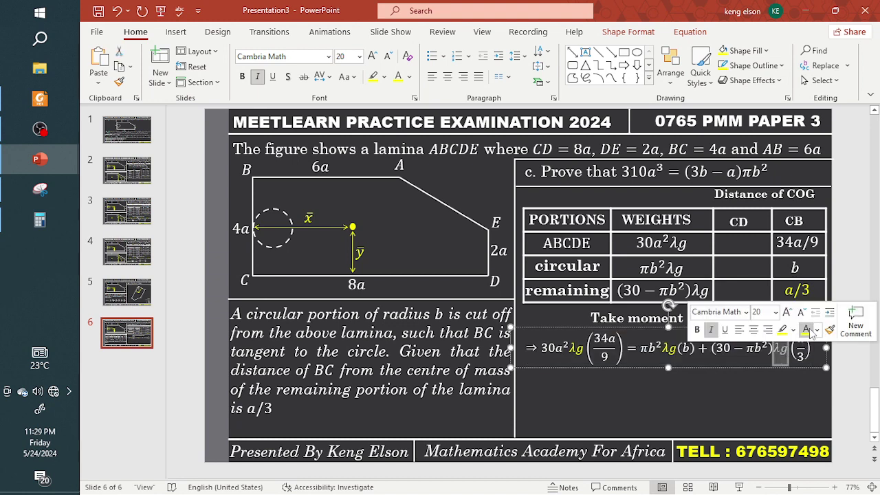
# - Duplicate the moment equation
pyautogui.click(732, 370)
pyautogui.hotkey('ctrl', 'c')
pyautogui.hotkey('ctrl', 'v')
# - Move the duplicate below the original and delete its three λg terms
pyautogui.moveTo(728, 375); pyautogui.dragTo(720, 411)
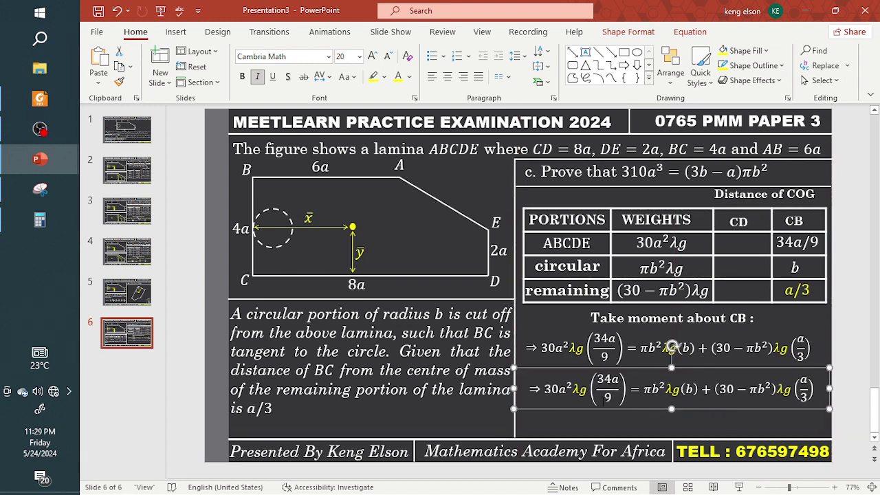
pyautogui.click(584, 389)
pyautogui.press('BackSpace')
pyautogui.press('BackSpace')
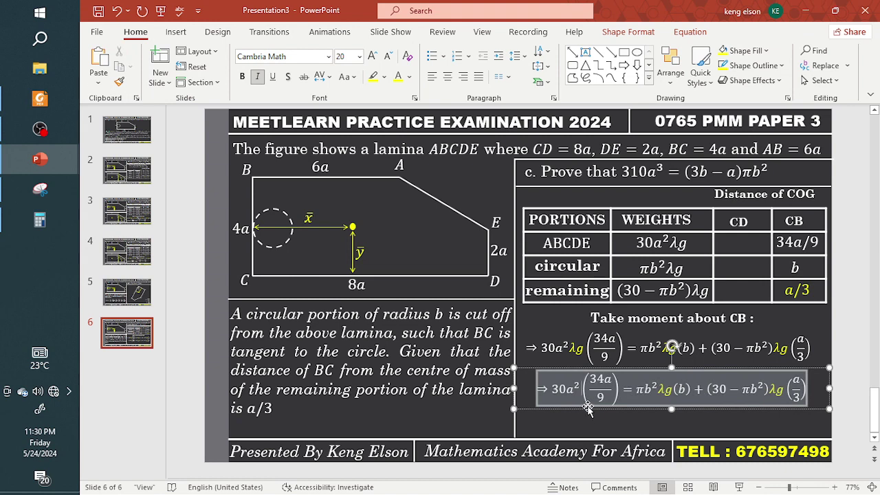
pyautogui.click(677, 390)
pyautogui.press('BackSpace')
pyautogui.press('BackSpace')
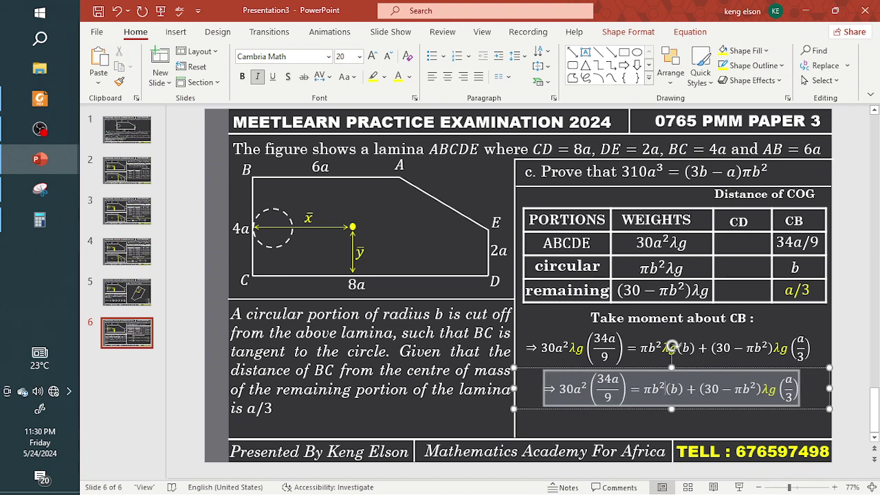
pyautogui.click(777, 398)
pyautogui.press('BackSpace')
pyautogui.press('BackSpace')
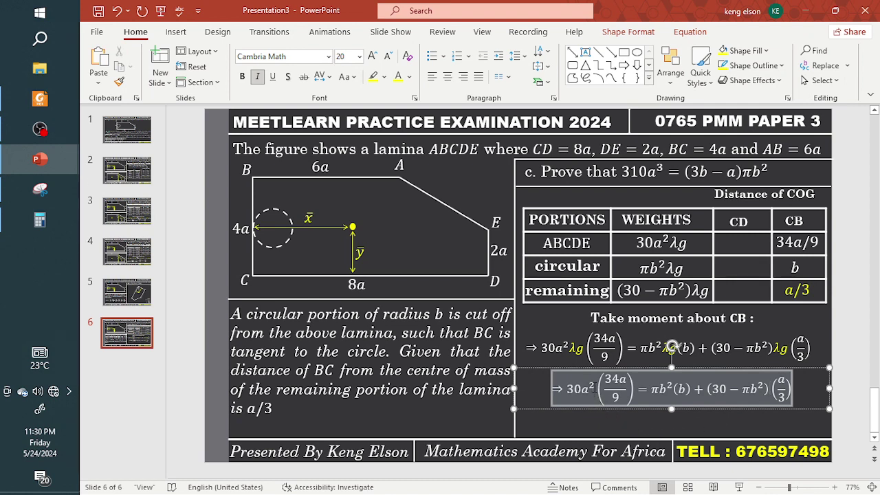
# - Rewrite the left side as 30a³ × 34 inside the fraction's numerator
pyautogui.doubleClick(590, 386)
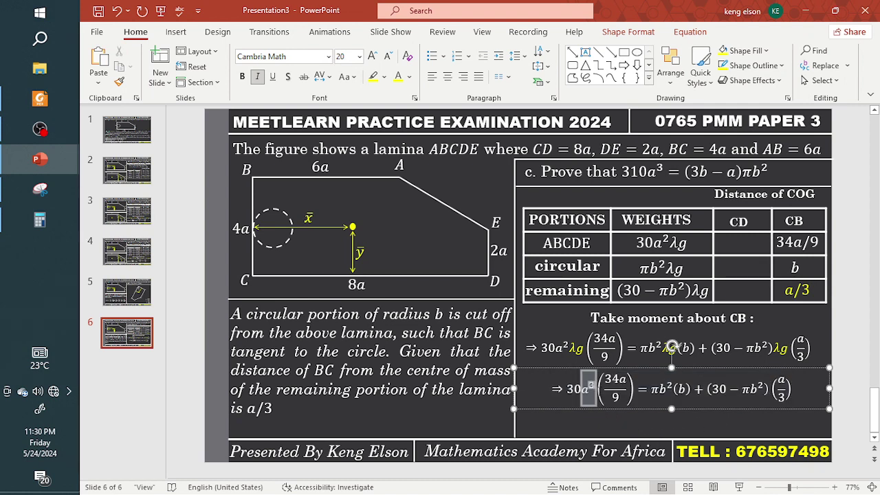
pyautogui.press('BackSpace')
pyautogui.press('BackSpace')
pyautogui.press('BackSpace')
pyautogui.press('BackSpace')
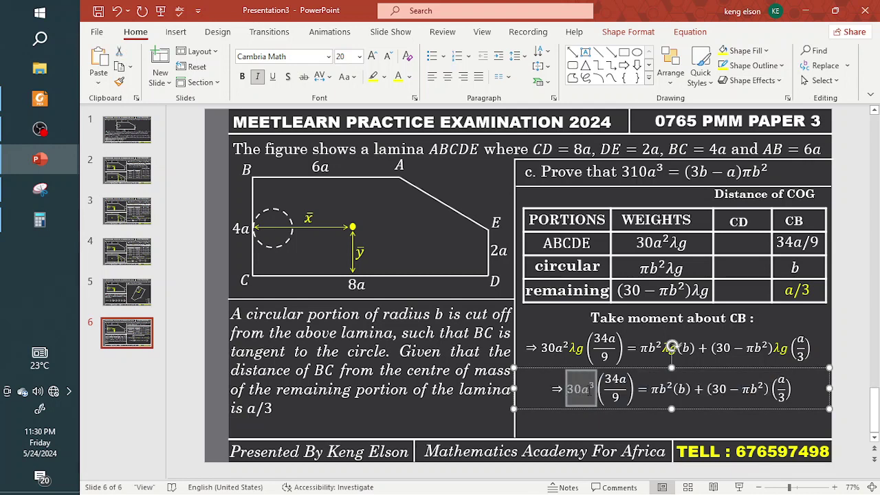
pyautogui.click(589, 390)
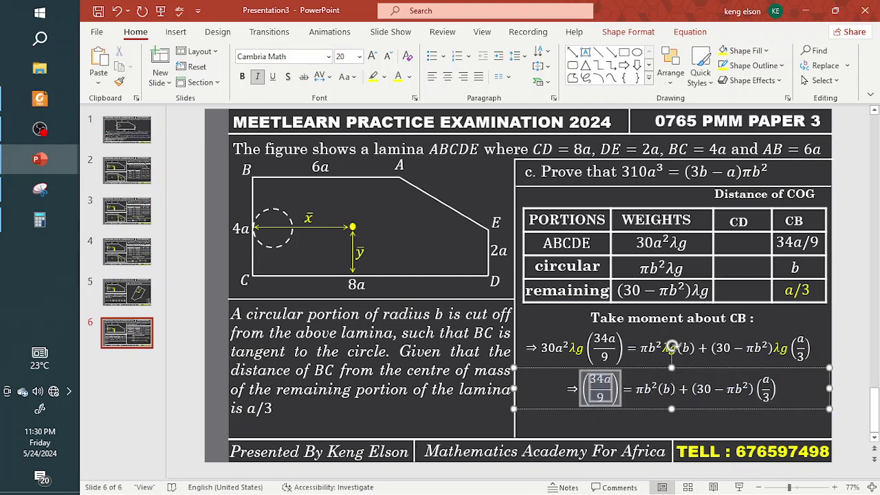
pyautogui.hotkey('ctrl', 'v')
pyautogui.write('imes')
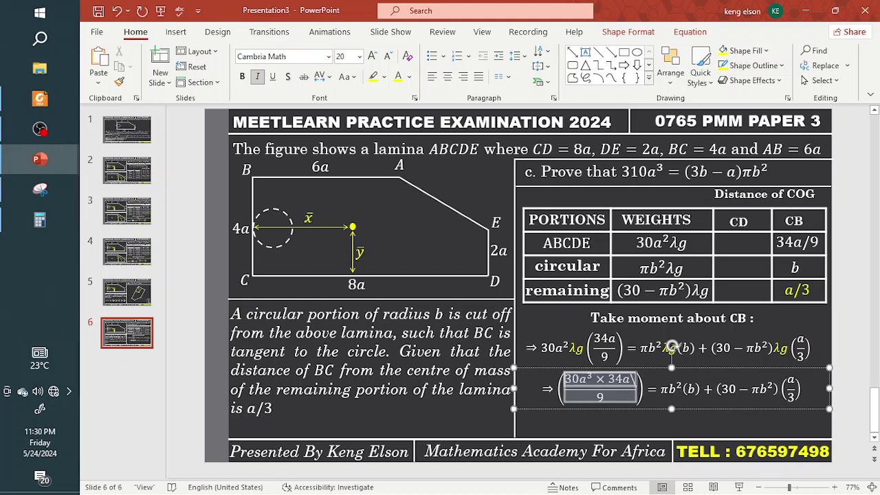
pyautogui.press('BackSpace')
pyautogui.click(594, 415)
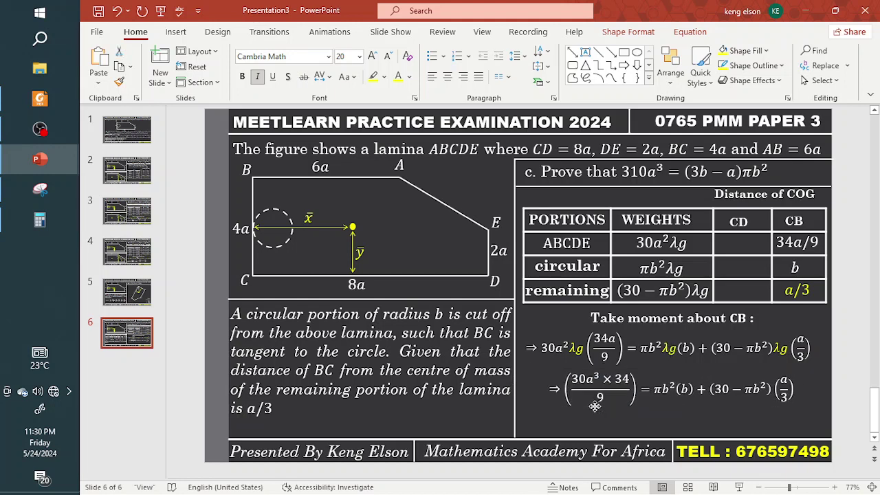
# - Change the right side to 9πb³ + 3(30 − πb²)a
pyautogui.moveTo(663, 383); pyautogui.dragTo(690, 384)
pyautogui.write('^3')
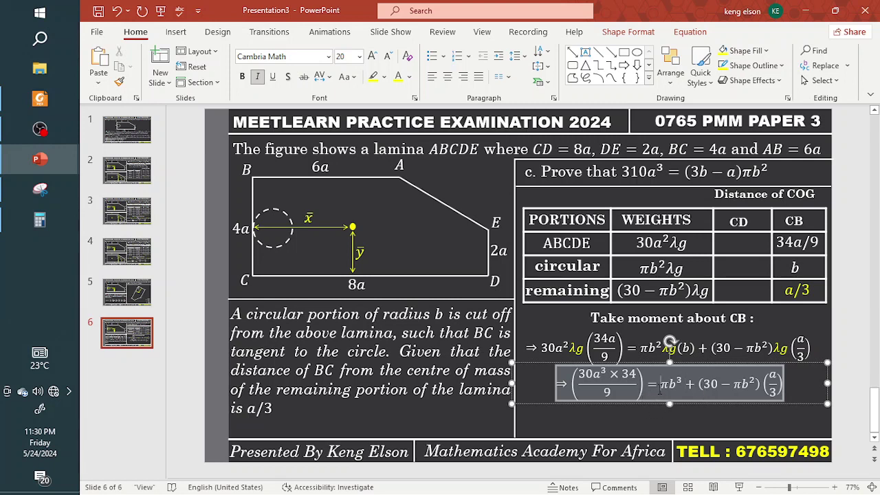
pyautogui.write('9')
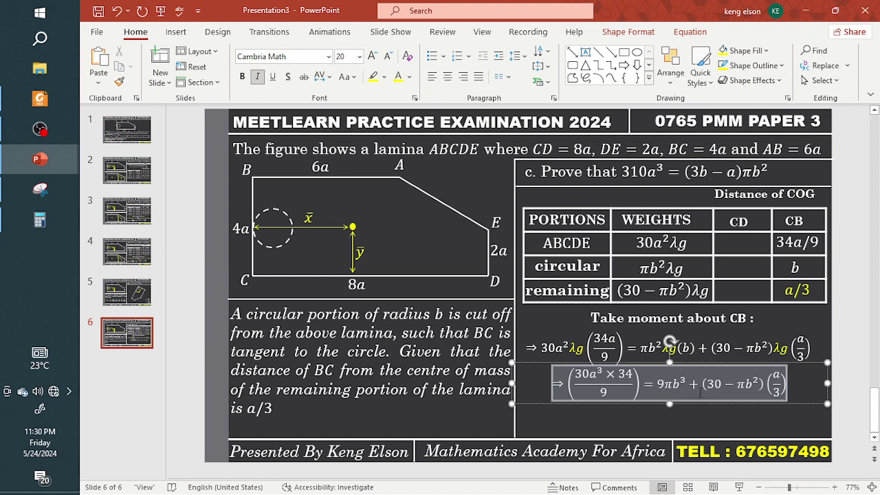
pyautogui.click(701, 387)
pyautogui.write('3')
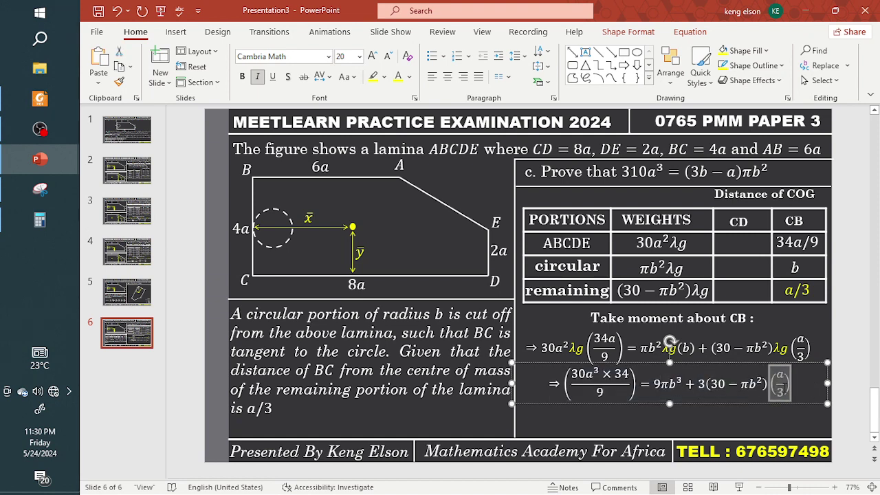
pyautogui.press('BackSpace')
pyautogui.write('a')
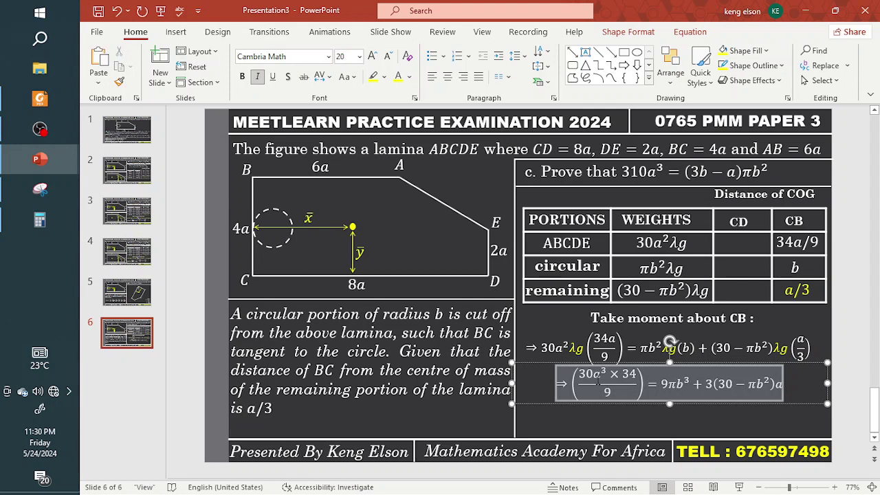
# - Remove the fraction so the left side reads 30a³ × 34
pyautogui.moveTo(579, 374); pyautogui.dragTo(638, 374)
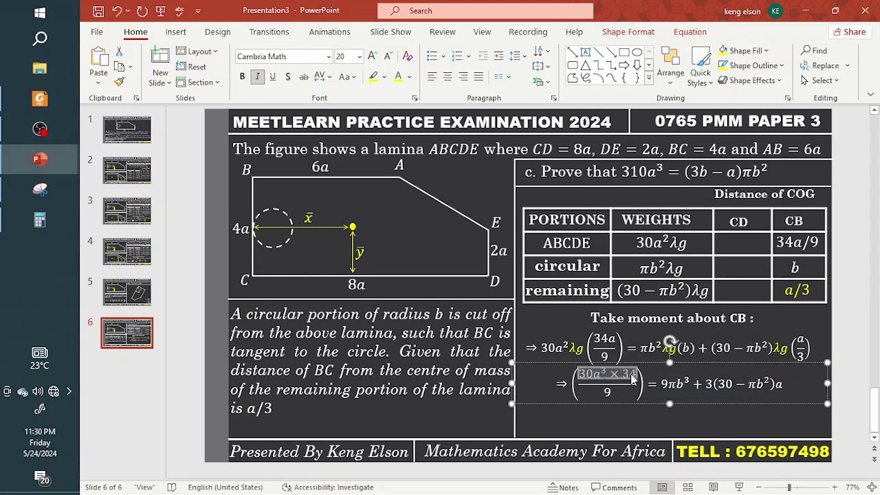
pyautogui.press('BackSpace')
pyautogui.press('BackSpace')
pyautogui.hotkey('ctrl', 'v')
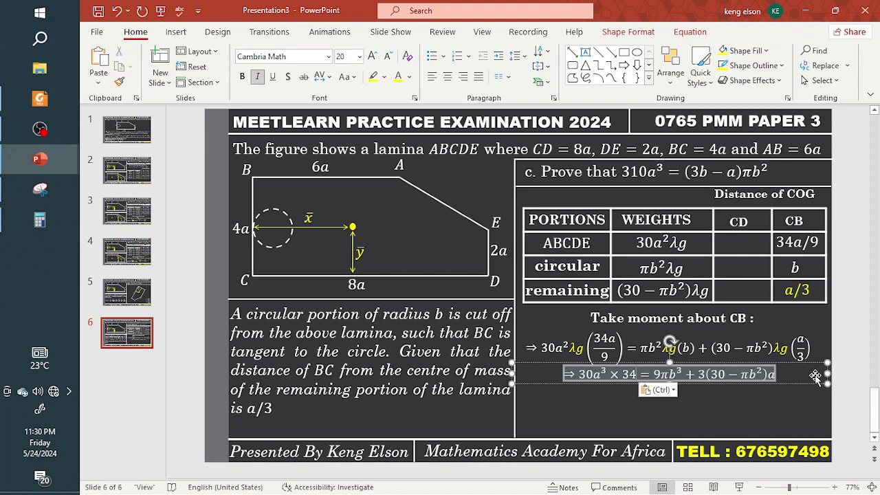
pyautogui.moveTo(827, 374); pyautogui.dragTo(736, 390)
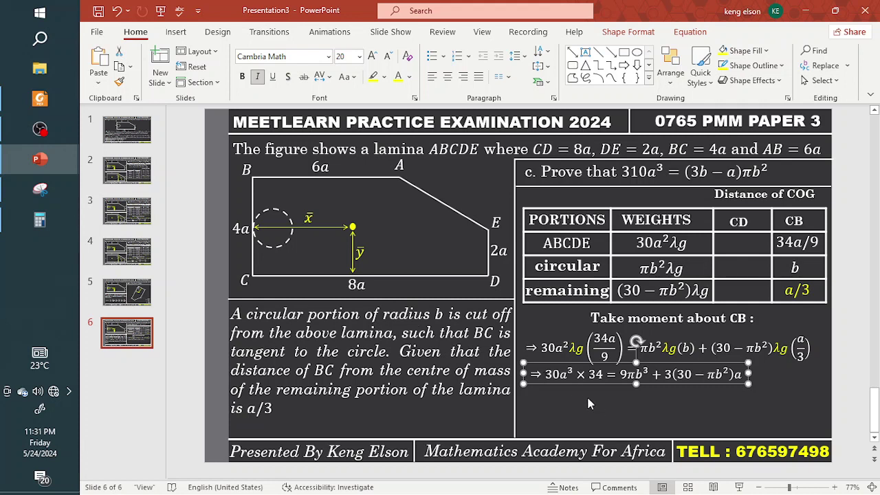
pyautogui.press('Delete')
pyautogui.write('1')
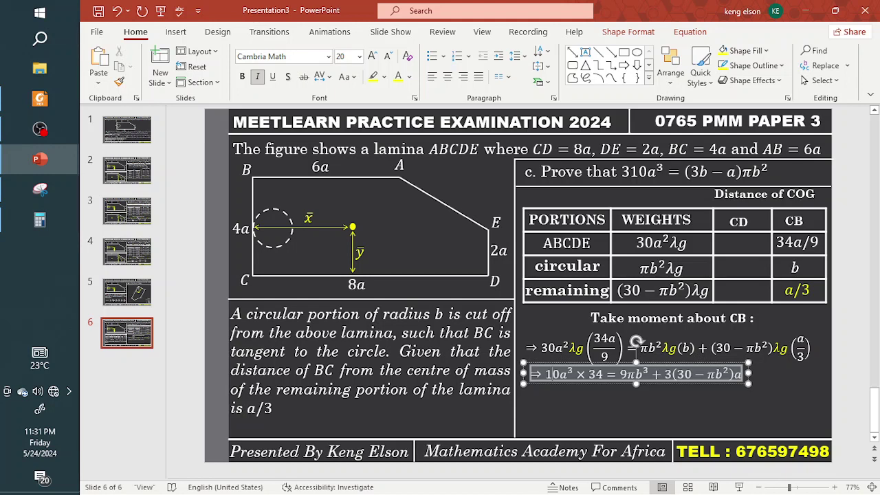
pyautogui.click(40, 98)
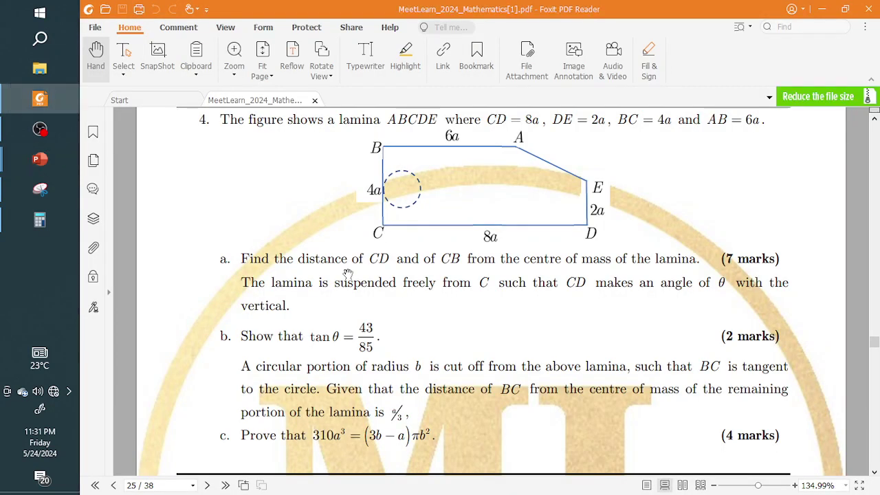
pyautogui.moveTo(456, 370); pyautogui.dragTo(457, 339)
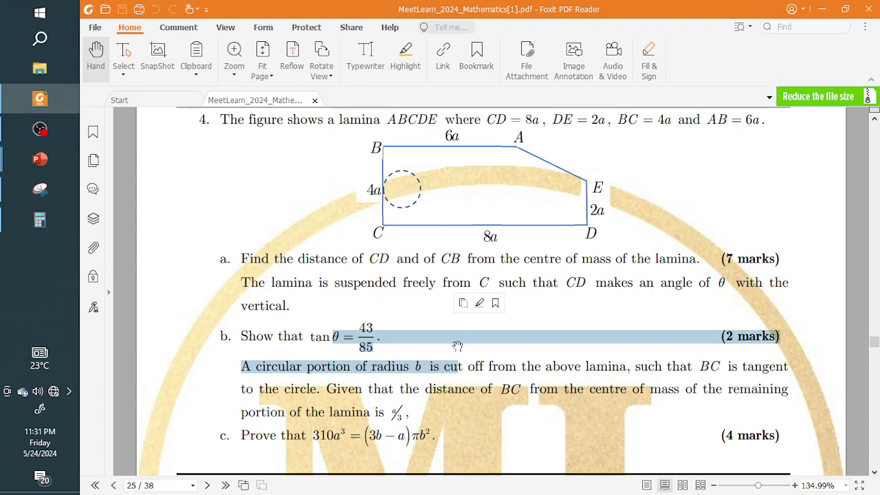
pyautogui.click(457, 344)
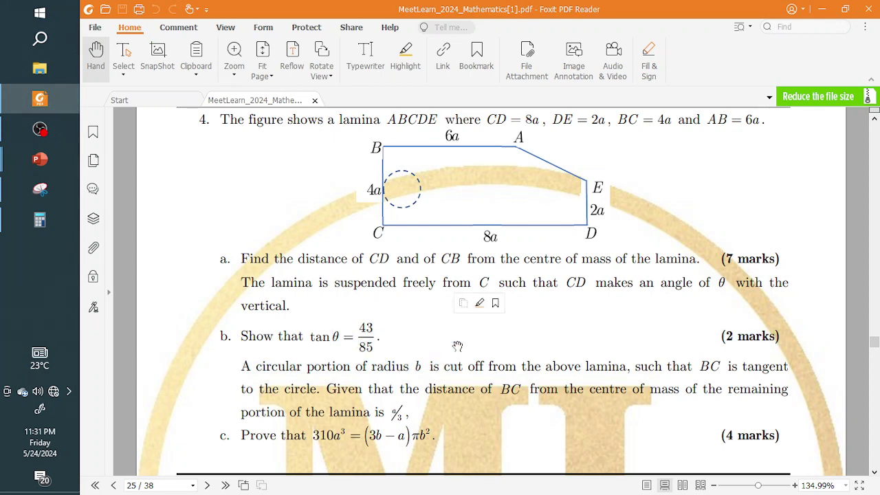
pyautogui.click(821, 9)
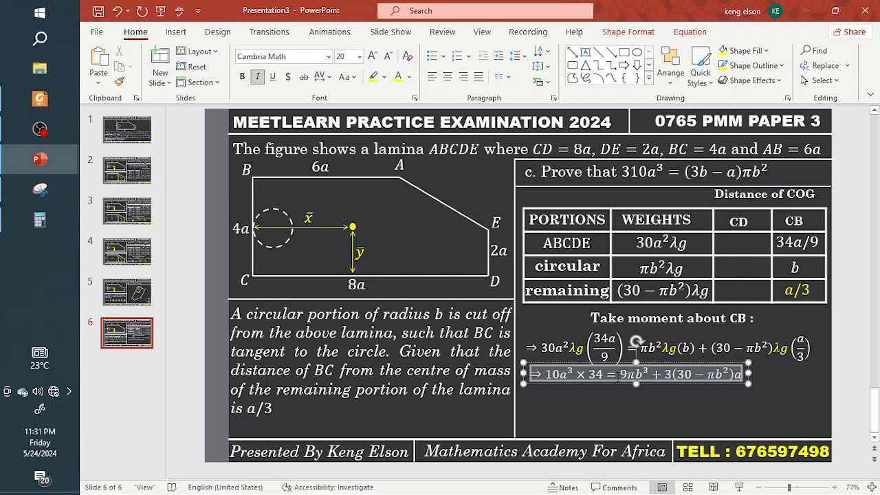
# - Make the right side 3πb³ + (30 − πb²)a and nudge the line slightly lower
pyautogui.write('3')
pyautogui.press('BackSpace')
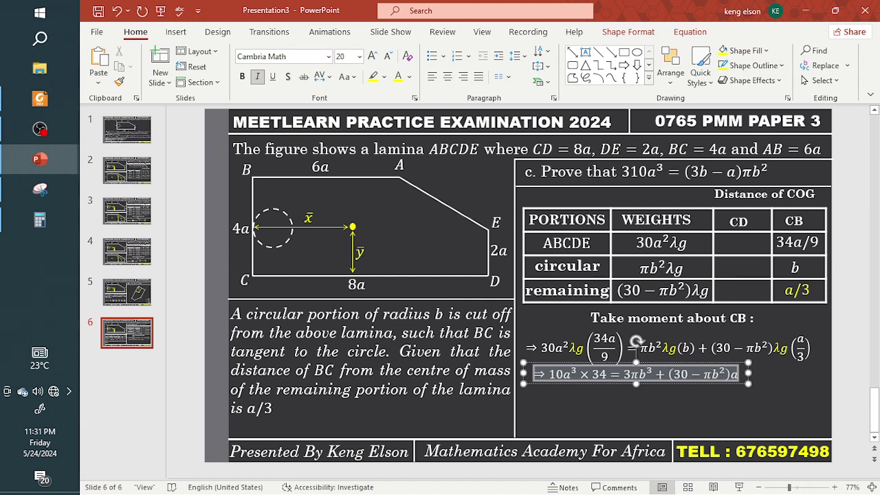
pyautogui.click(677, 388)
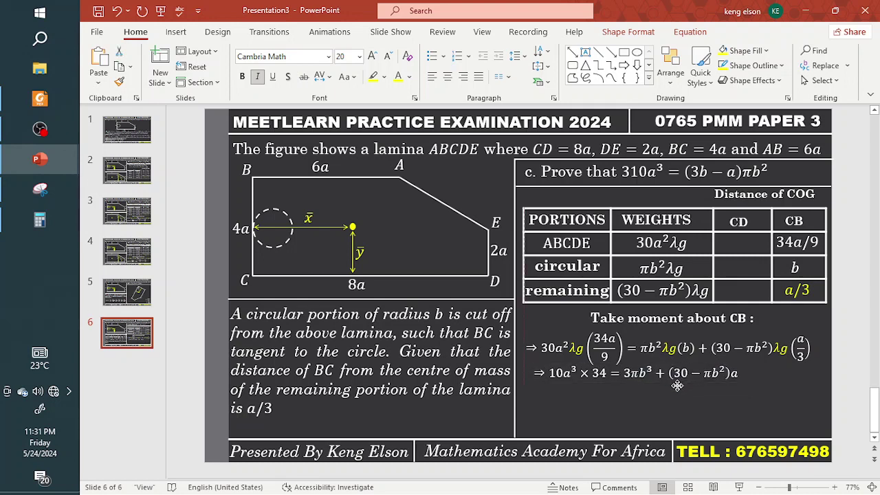
pyautogui.moveTo(677, 386); pyautogui.dragTo(678, 390)
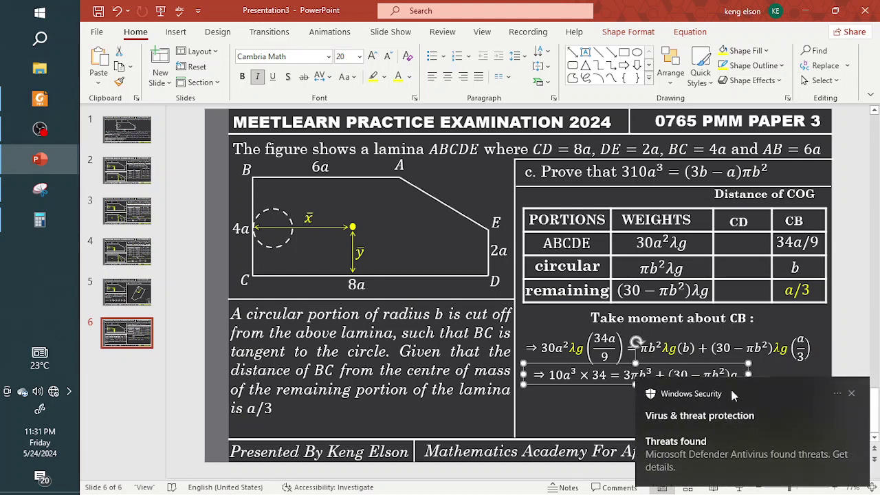
pyautogui.click(852, 393)
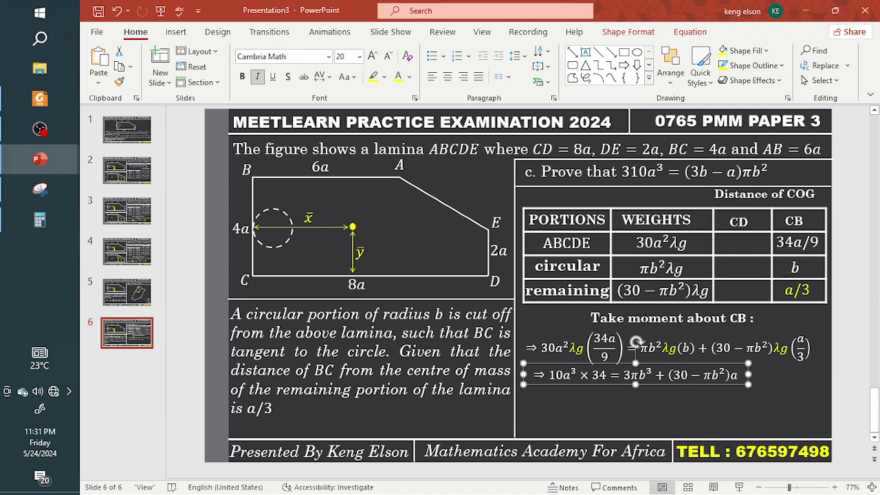
# - Change the remaining weight to (30a² − πb²)λg at size 20, and 30 to 30a² in the first moment equation
pyautogui.moveTo(619, 290); pyautogui.dragTo(687, 290)
pyautogui.write('a')
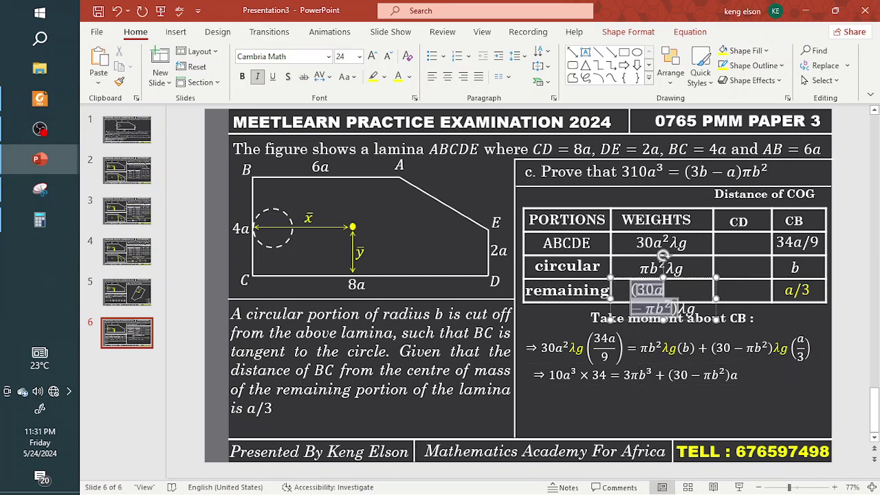
pyautogui.write('^2')
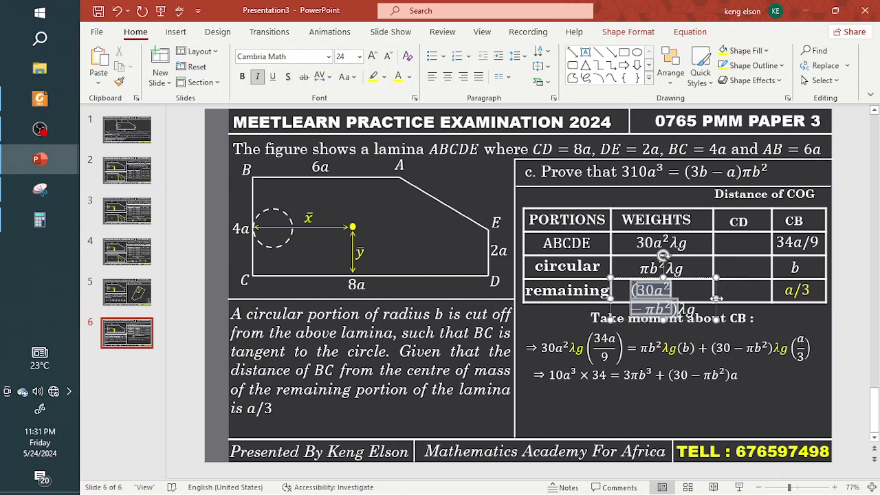
pyautogui.moveTo(718, 289); pyautogui.dragTo(738, 289)
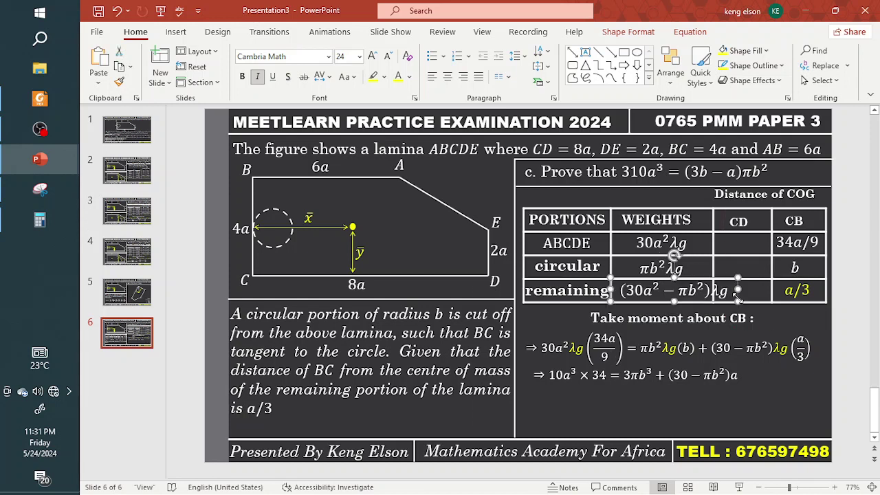
pyautogui.click(388, 57)
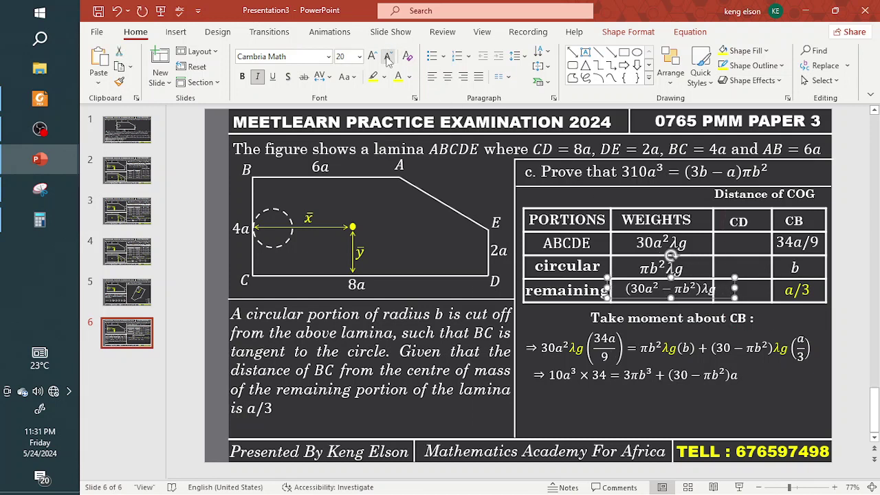
pyautogui.press('Left')
pyautogui.press('Left')
pyautogui.press('Left')
pyautogui.press('Left')
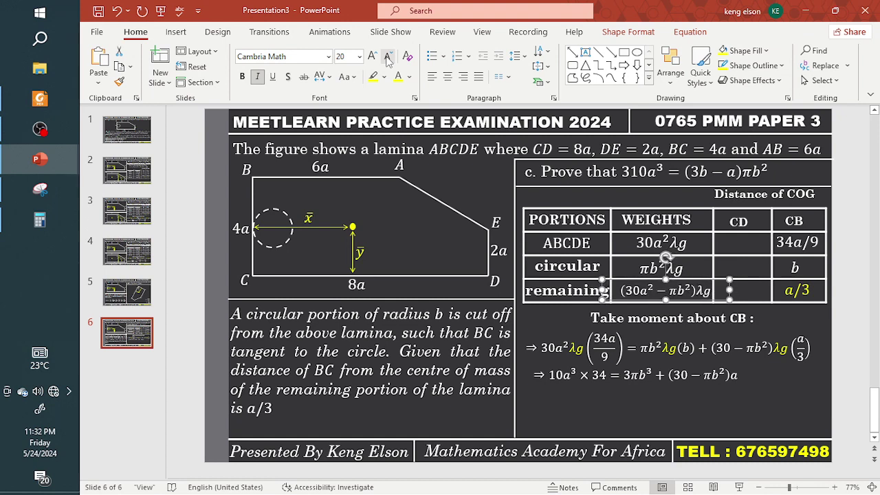
pyautogui.click(729, 348)
pyautogui.write('a^2')
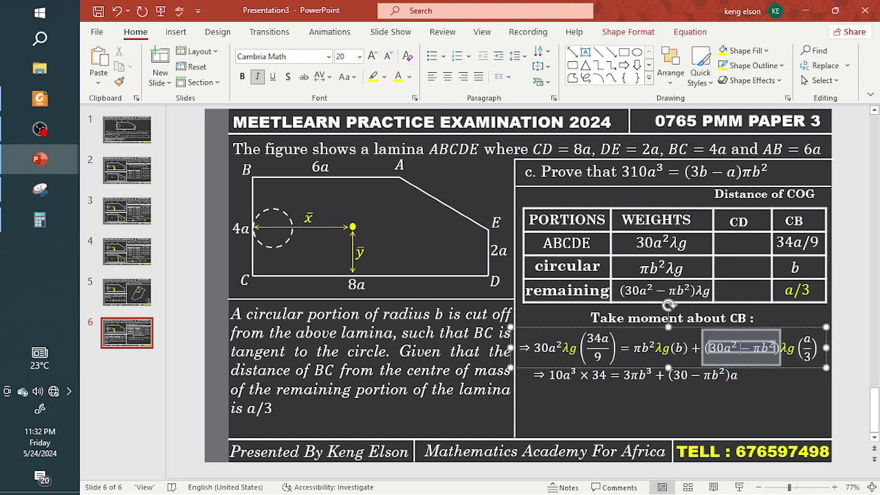
# - Change 30 to 30a² in the second moment line and widen it onto one line
pyautogui.click(686, 381)
pyautogui.write('a')
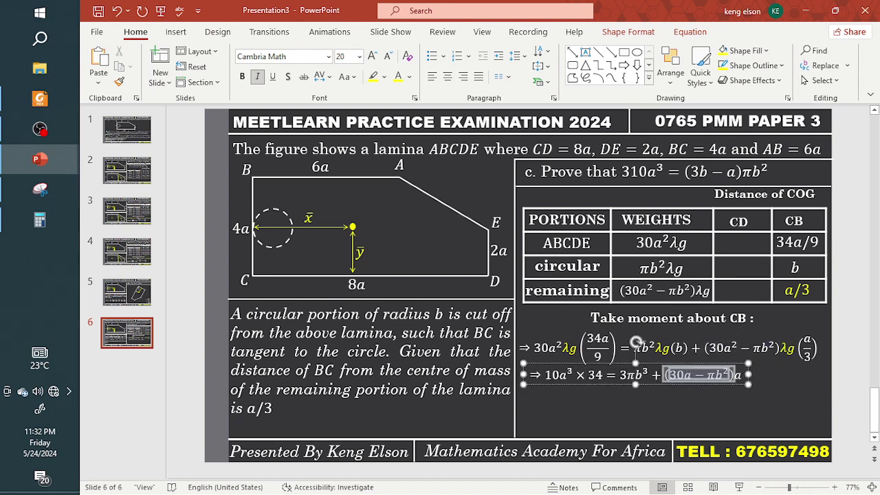
pyautogui.write('^2')
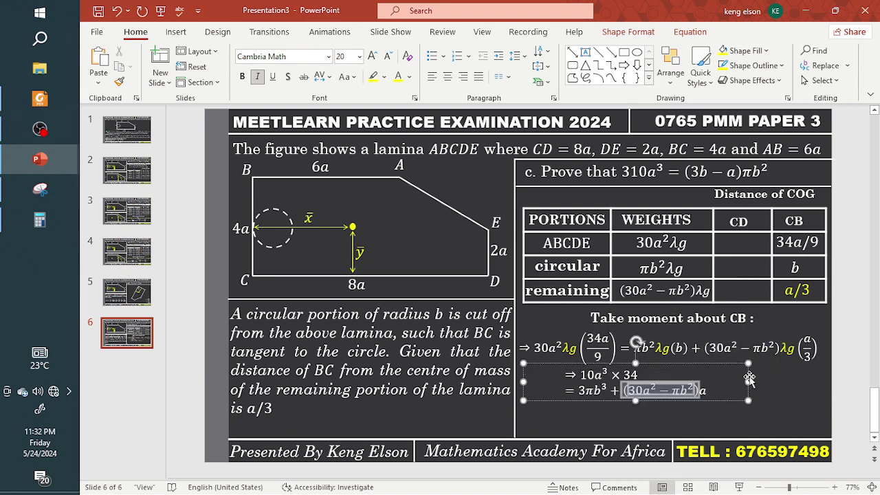
pyautogui.moveTo(748, 381); pyautogui.dragTo(743, 411)
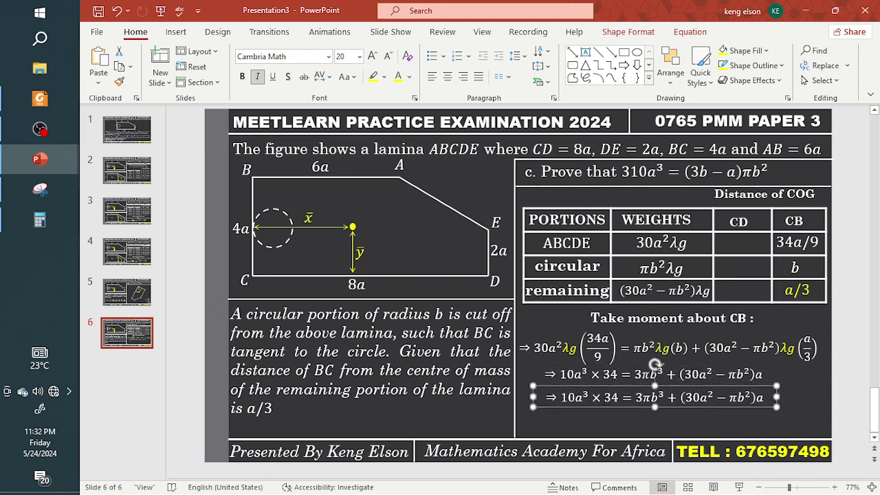
# - Turn the duplicated line into 340a³ = 3πb³ + 30a³ − aπb² and resize its box
pyautogui.click(621, 399)
pyautogui.press('BackSpace')
pyautogui.press('BackSpace')
pyautogui.press('BackSpace')
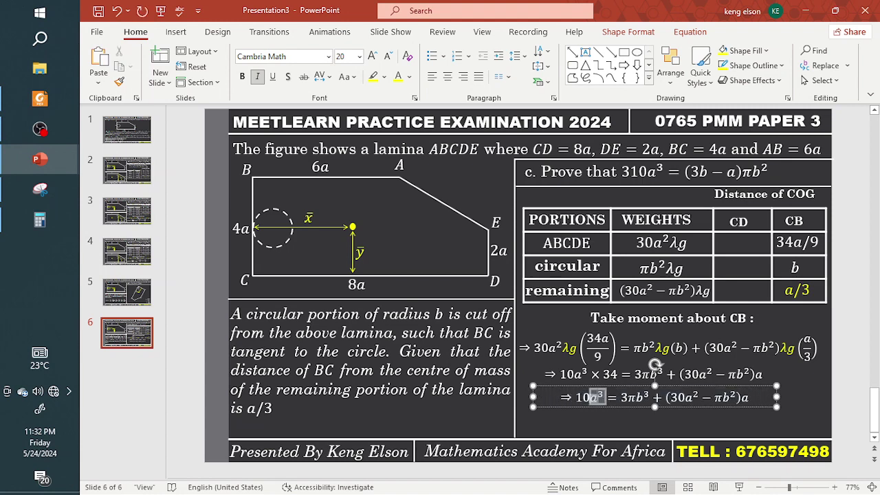
pyautogui.hotkey('ctrl', 'a')
pyautogui.write('4')
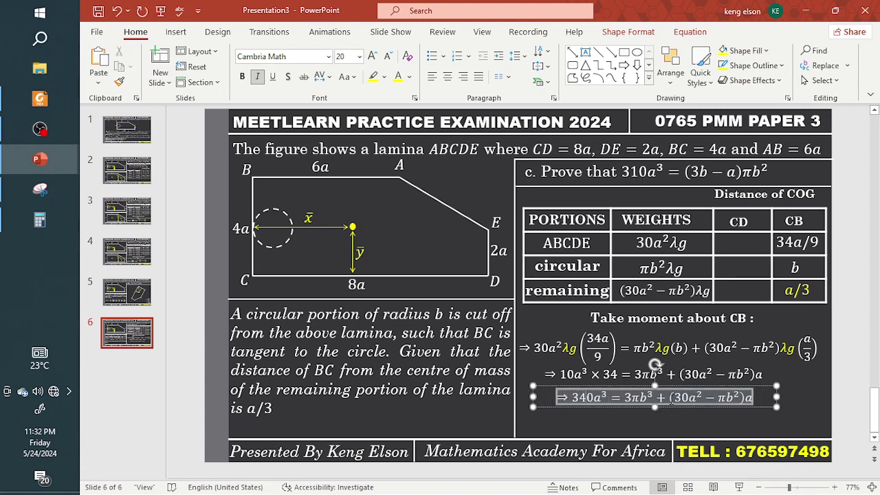
pyautogui.moveTo(670, 398); pyautogui.dragTo(708, 401)
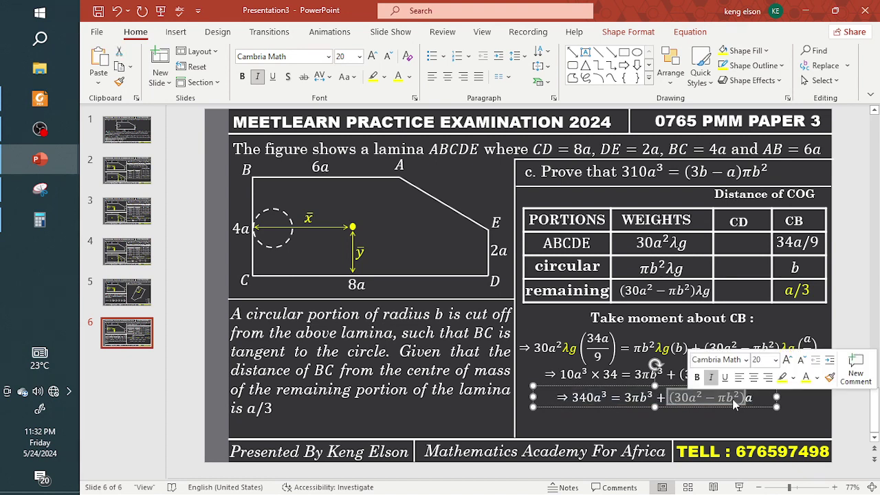
pyautogui.press('BackSpace')
pyautogui.write('30')
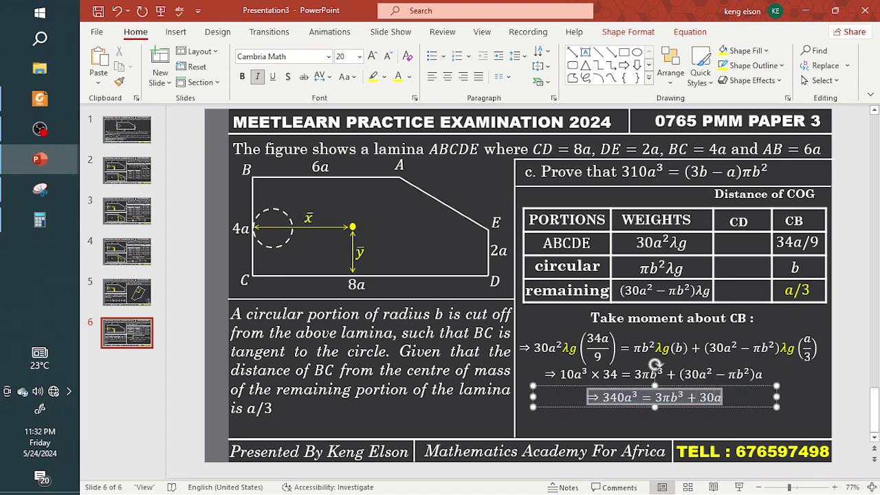
pyautogui.write('^3 ')
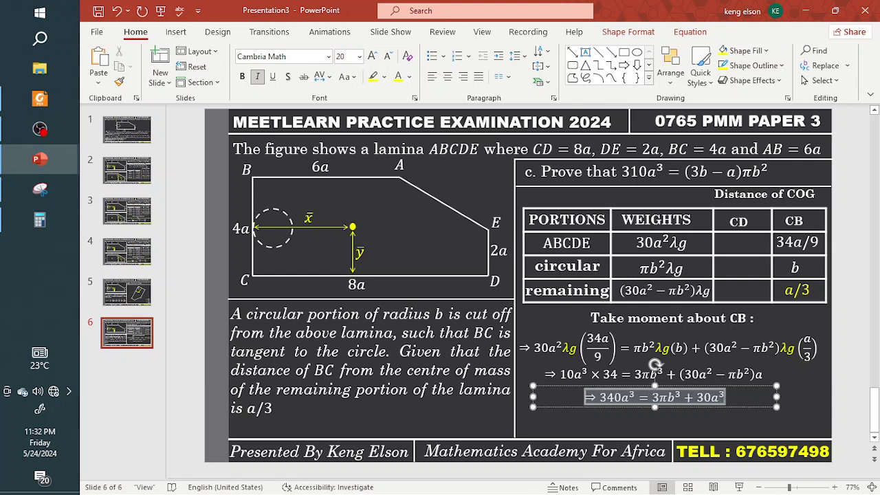
pyautogui.write('-')
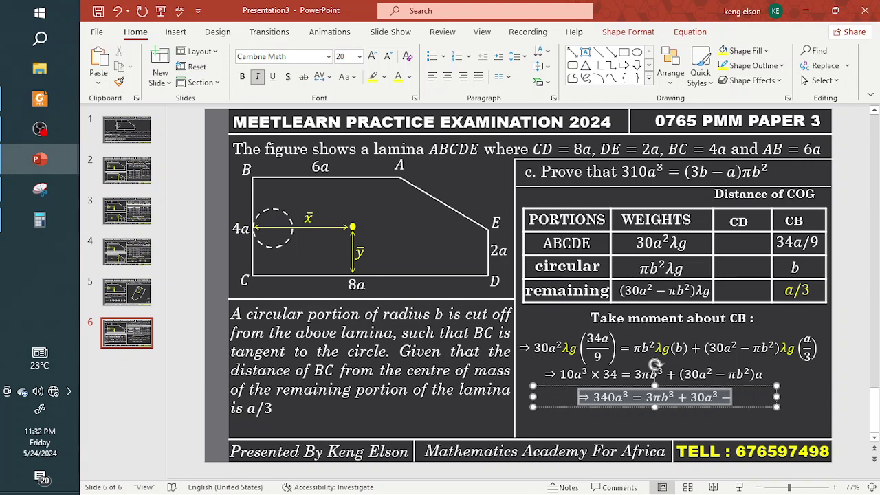
pyautogui.write('a\\pi ')
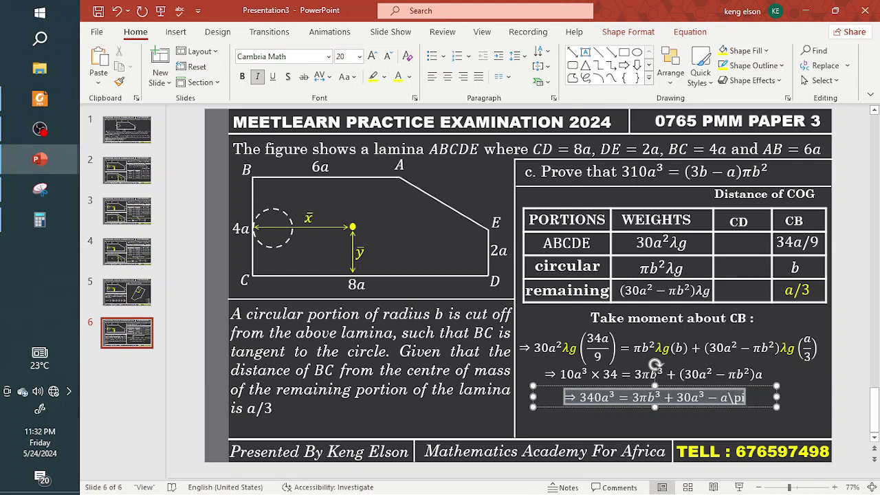
pyautogui.write('b^2')
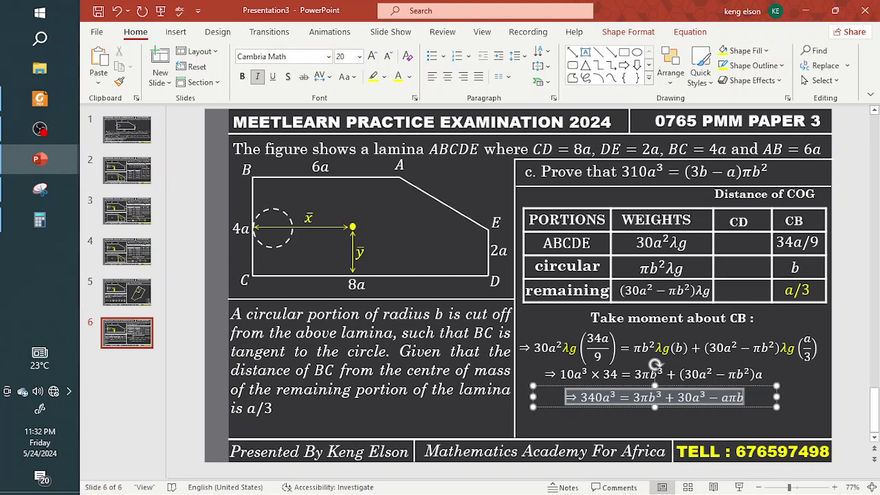
pyautogui.moveTo(776, 397); pyautogui.dragTo(716, 432)
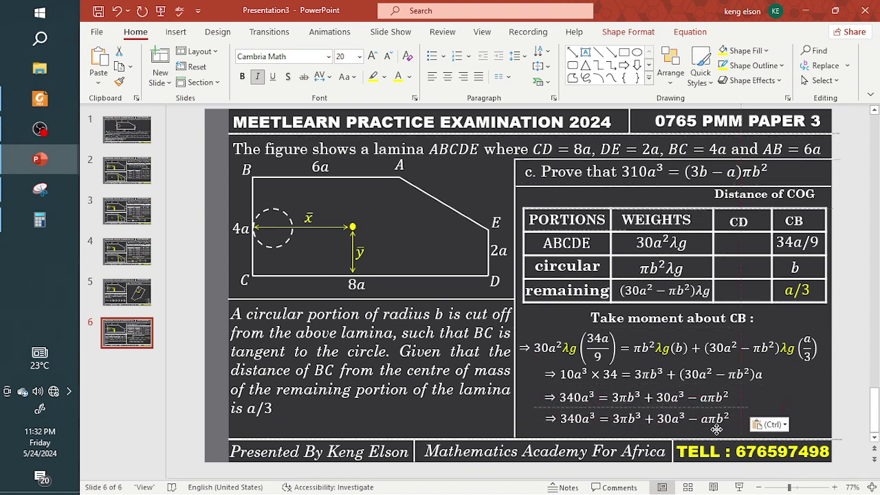
# - Edit the pasted line to read 310a³ = 3πb³ − aπb²
pyautogui.click(580, 419)
pyautogui.click(576, 421)
pyautogui.press('BackSpace')
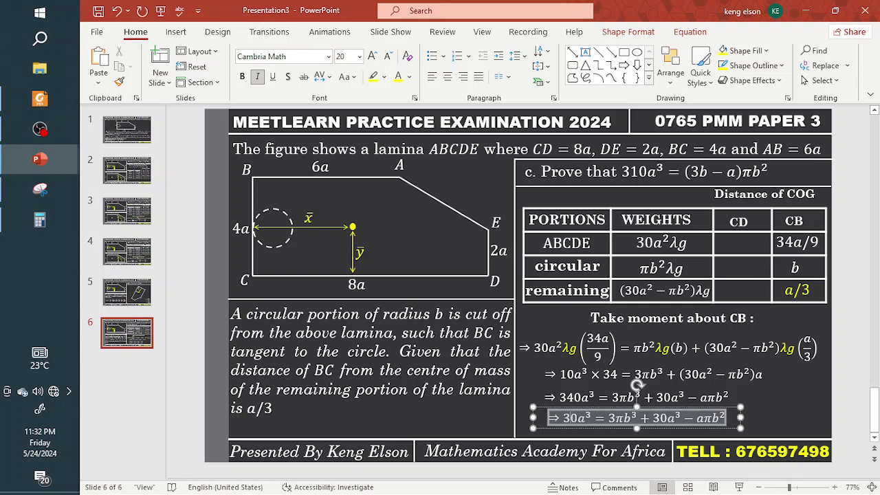
pyautogui.write('1')
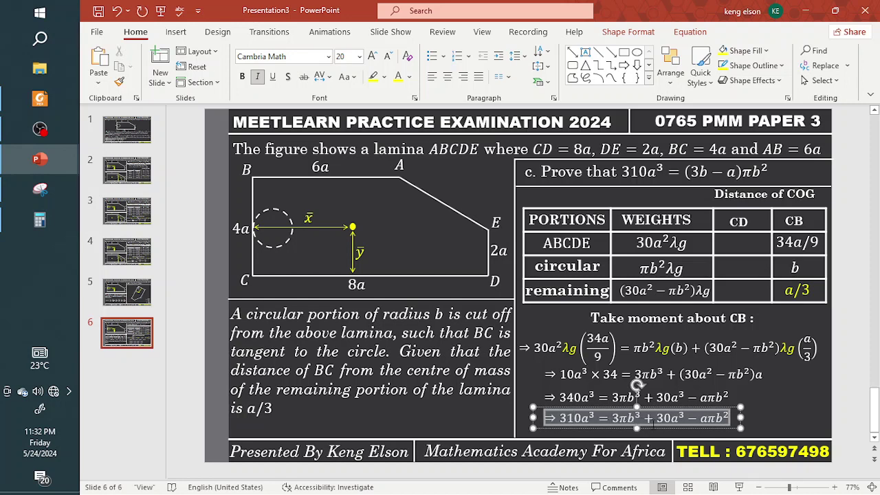
pyautogui.moveTo(659, 418); pyautogui.dragTo(689, 418)
pyautogui.press('BackSpace')
pyautogui.press('BackSpace')
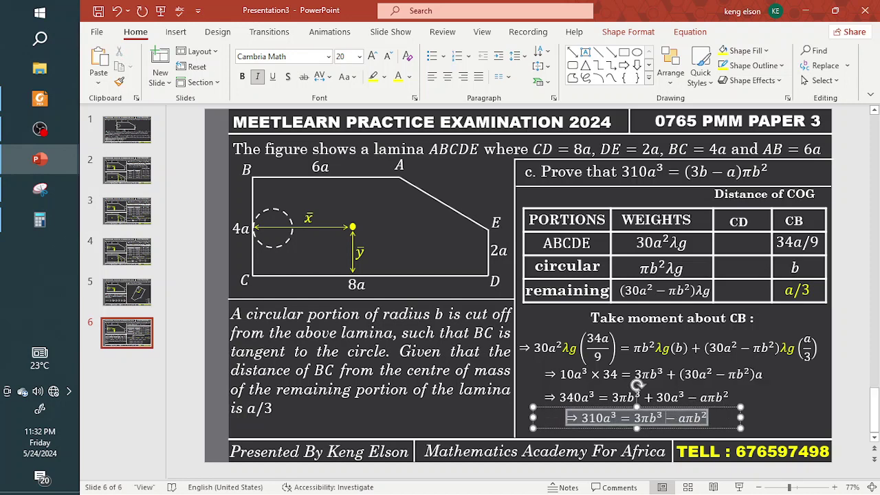
pyautogui.click(736, 421)
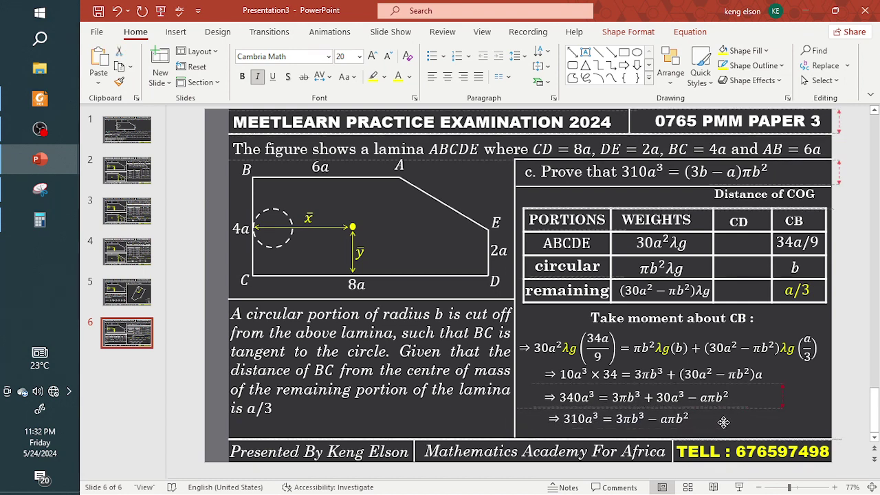
# - Duplicate the 310a³ line and narrow the copy's box
pyautogui.click(717, 420)
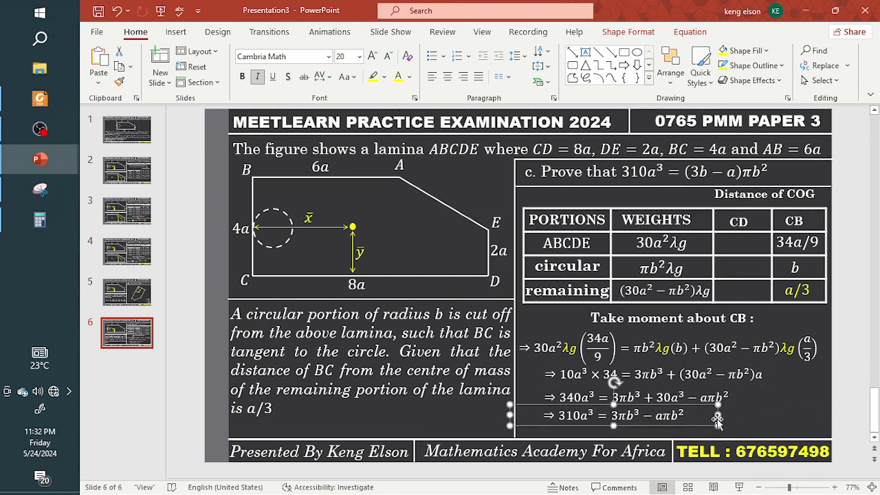
pyautogui.hotkey('ctrl', 'c')
pyautogui.hotkey('ctrl', 'v')
pyautogui.moveTo(727, 422); pyautogui.dragTo(797, 435)
pyautogui.click(723, 414)
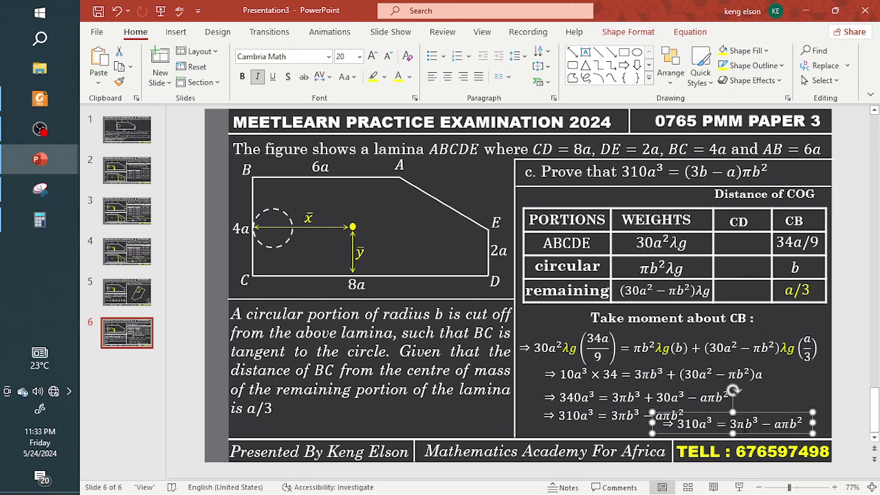
# - Rewrite the copied line as 310a³ = (3b − a)πb² and place it beside the 310a³ line
pyautogui.hotkey('ctrl', 'z')
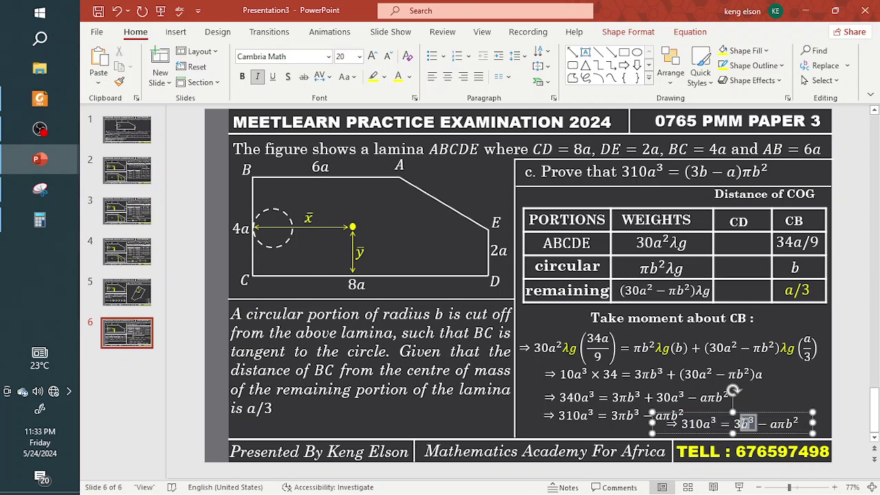
pyautogui.moveTo(741, 423); pyautogui.dragTo(756, 423)
pyautogui.hotkey('ctrl', 'z')
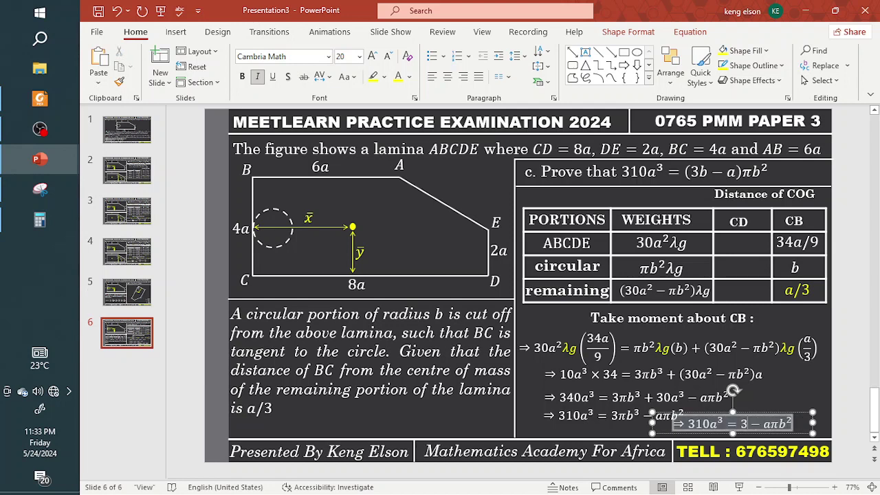
pyautogui.write('(3b')
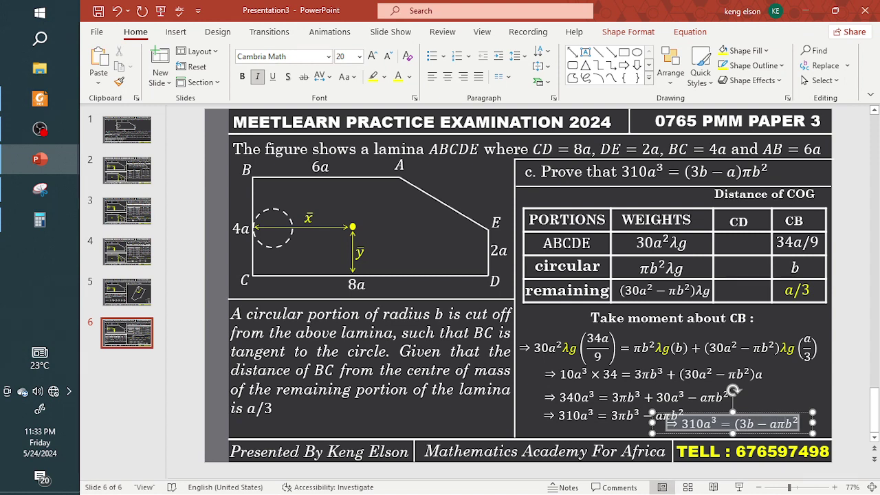
pyautogui.press('BackSpace')
pyautogui.press('BackSpace')
pyautogui.press('BackSpace')
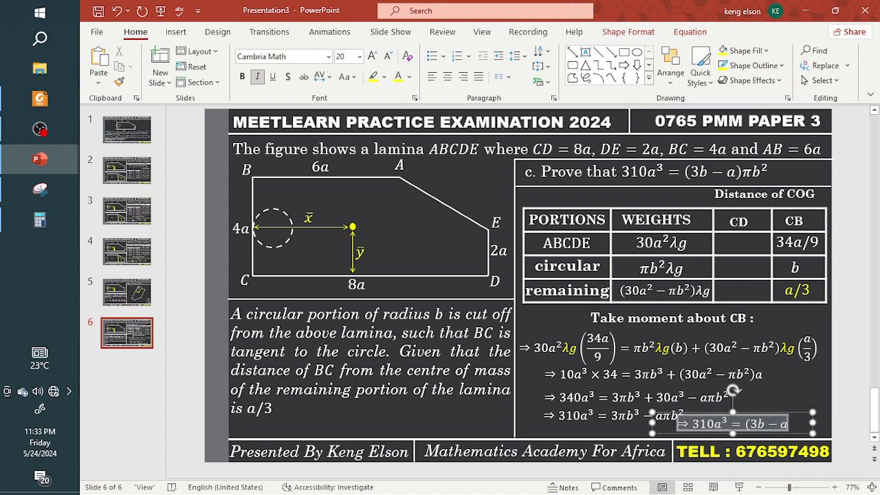
pyautogui.write(')πb^2')
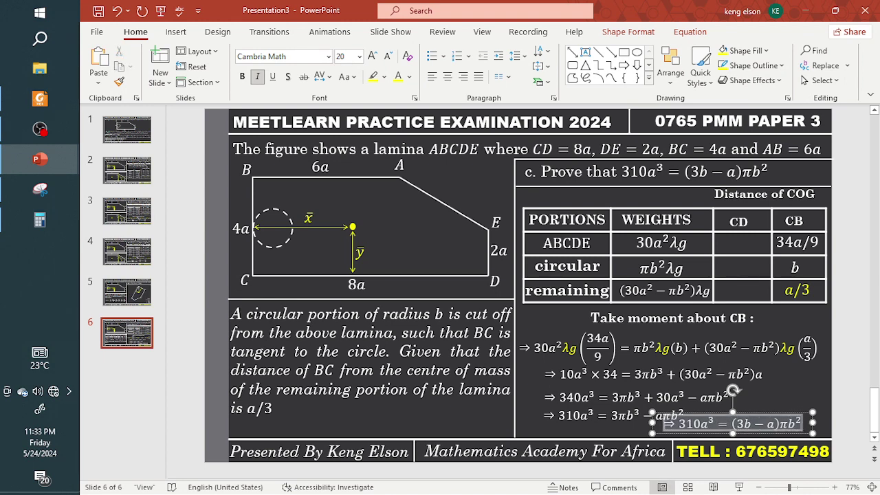
pyautogui.moveTo(795, 411); pyautogui.dragTo(815, 404)
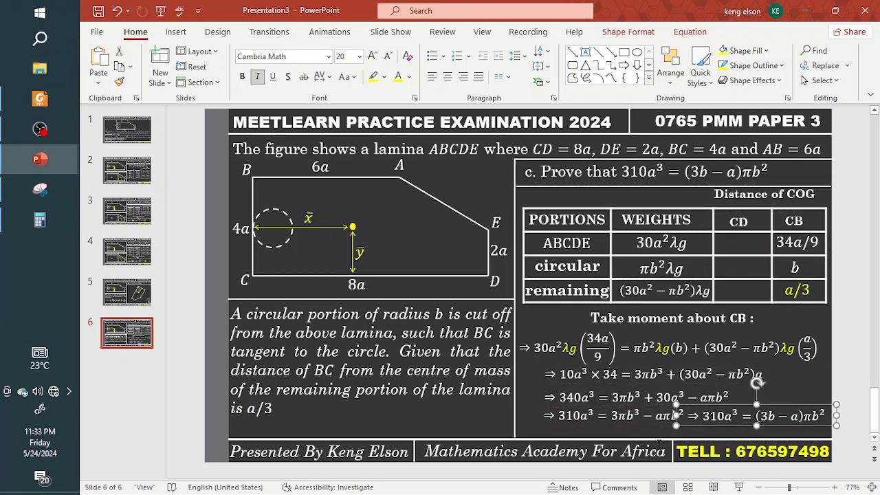
# - Select all the moment equation lines together and shift them down slightly
pyautogui.keyDown('shift'); pyautogui.click(612, 424); pyautogui.keyUp('shift')
pyautogui.keyDown('shift'); pyautogui.click(599, 402); pyautogui.keyUp('shift')
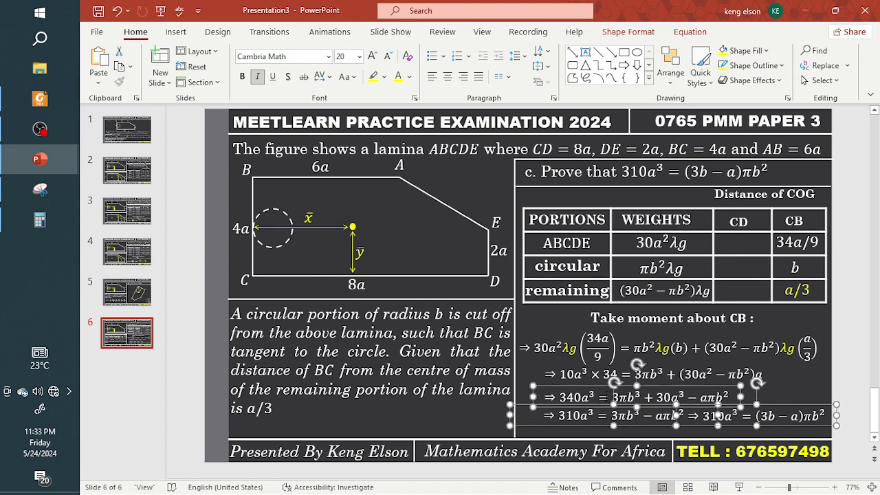
pyautogui.keyDown('shift'); pyautogui.click(654, 370); pyautogui.keyUp('shift')
pyautogui.keyDown('shift'); pyautogui.click(683, 341); pyautogui.keyUp('shift')
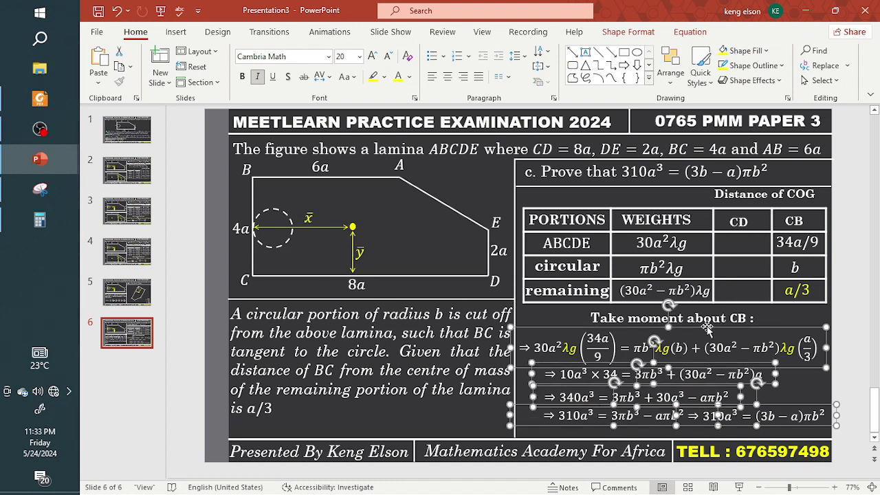
pyautogui.moveTo(710, 328); pyautogui.dragTo(714, 337)
pyautogui.click(710, 330)
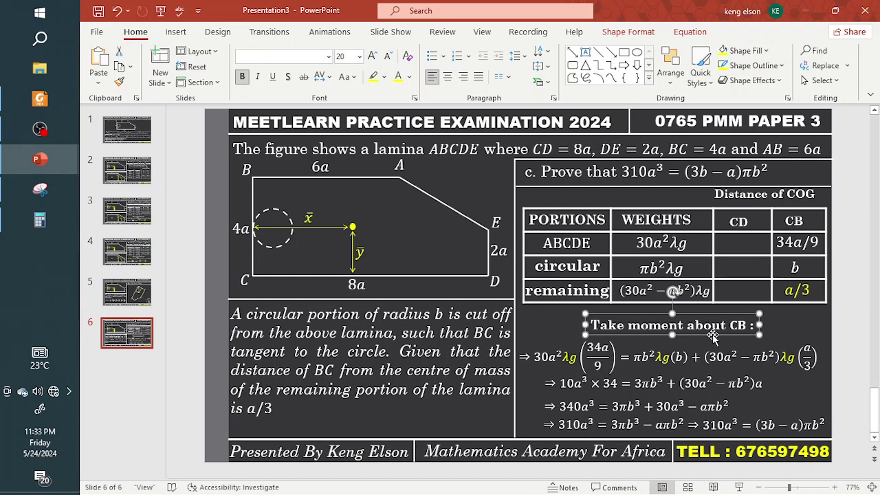
# - Switch to slide 2 and select the ȳ arrow on the lamina figure
pyautogui.click(141, 140)
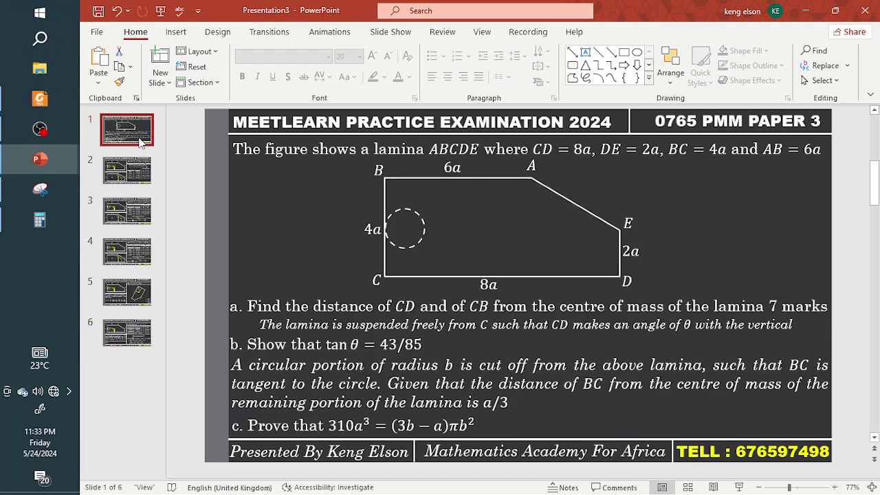
pyautogui.click(136, 176)
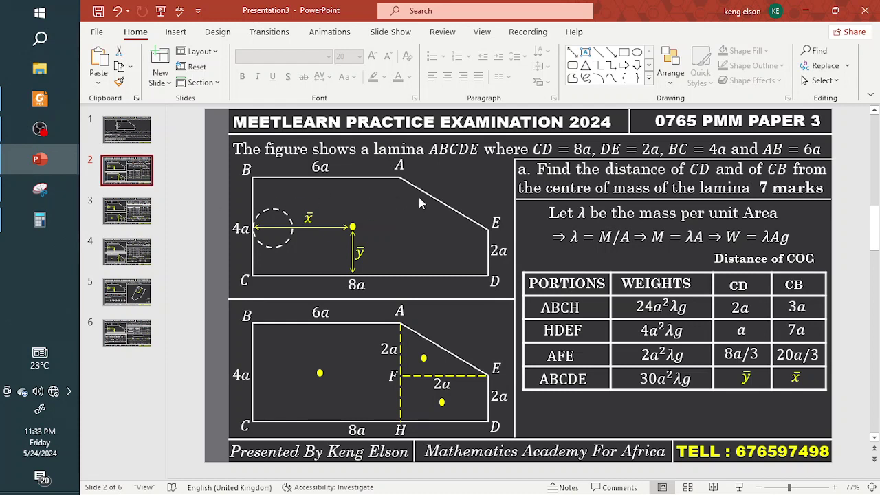
pyautogui.click(354, 227)
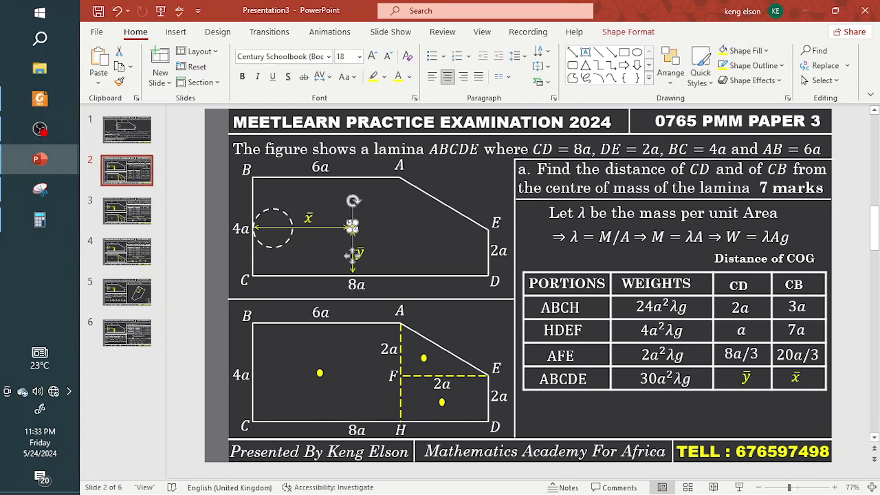
# - Apply the Split entrance animation to the selected ȳ arrow from the full effects gallery
pyautogui.click(330, 32)
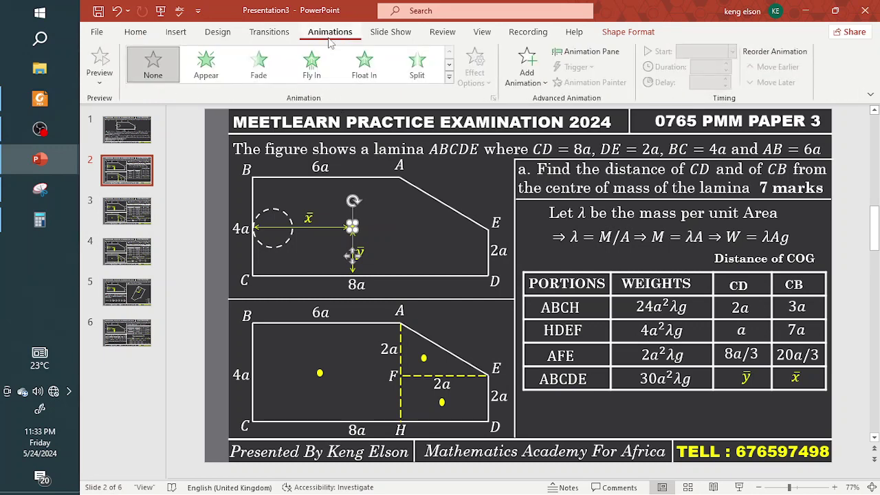
pyautogui.click(449, 77)
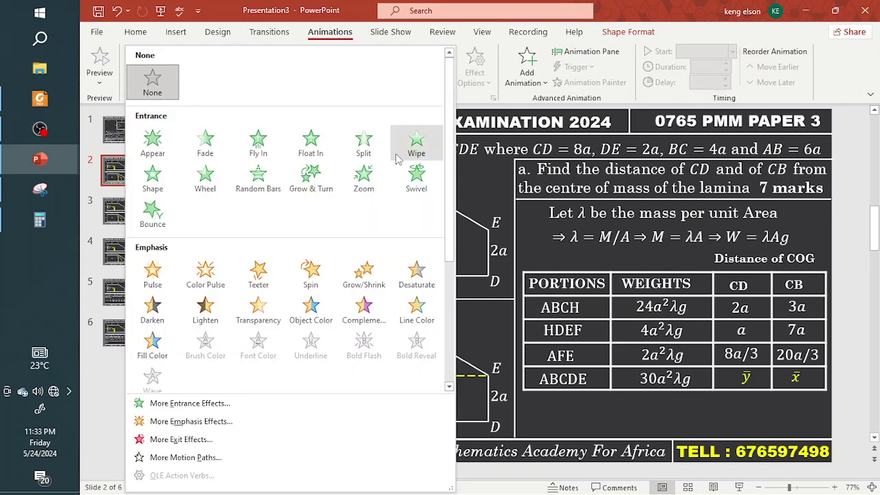
pyautogui.click(369, 157)
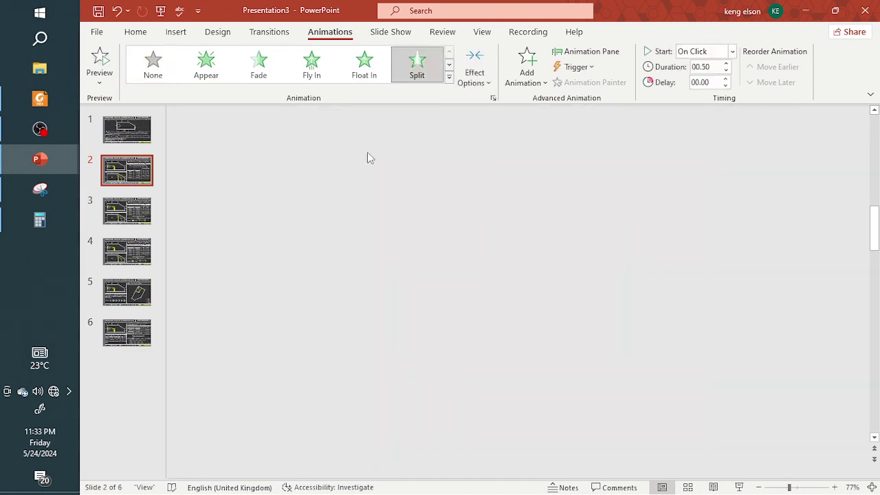
# - Give the x̄ arrow and the x̄ label Split entrance animations
pyautogui.scroll(-1, 335, 282)
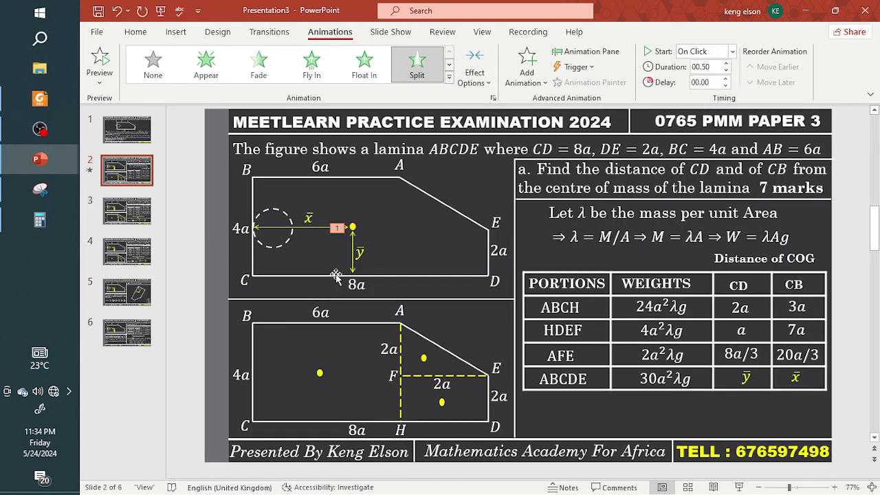
pyautogui.click(278, 228)
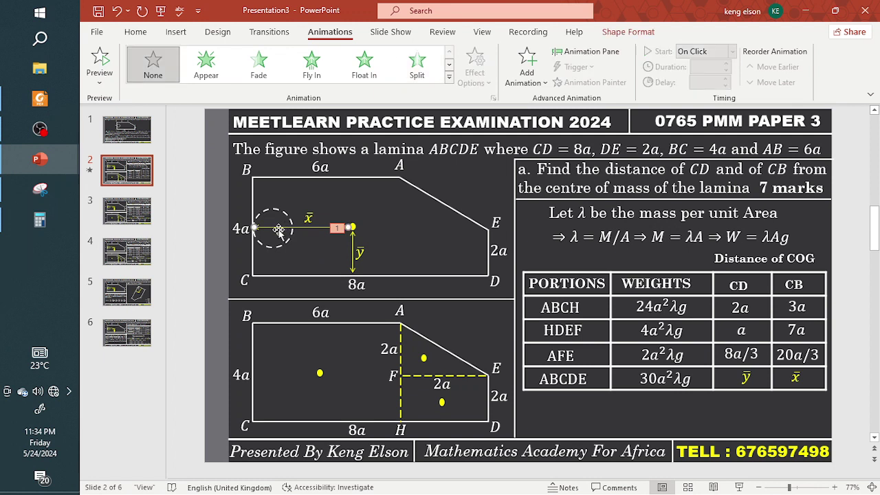
pyautogui.click(357, 260)
pyautogui.click(327, 234)
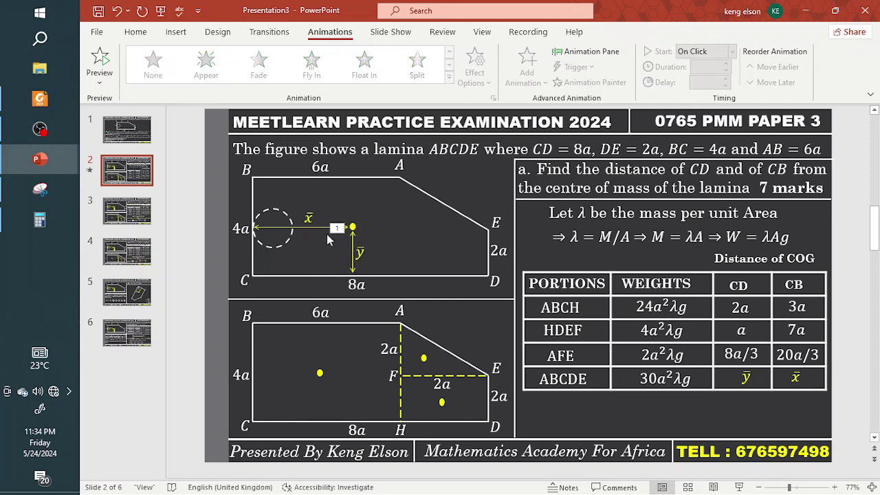
pyautogui.click(302, 229)
pyautogui.click(272, 229)
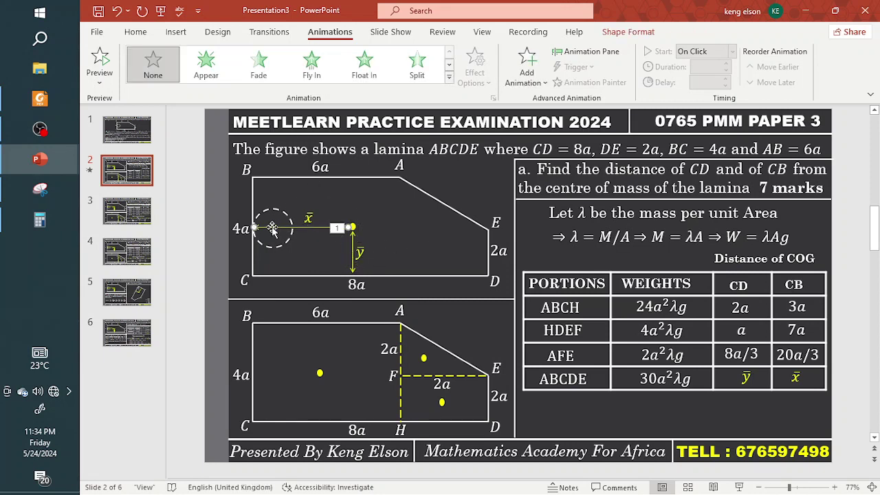
pyautogui.click(416, 63)
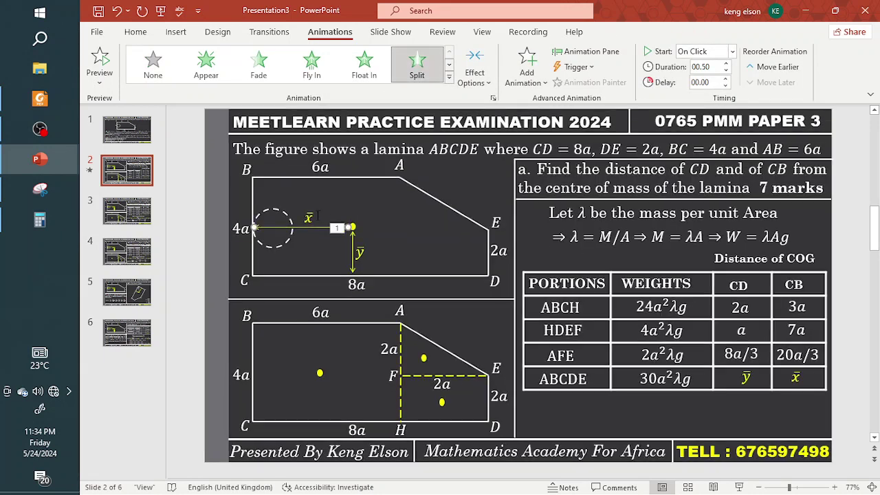
pyautogui.click(311, 220)
pyautogui.click(432, 66)
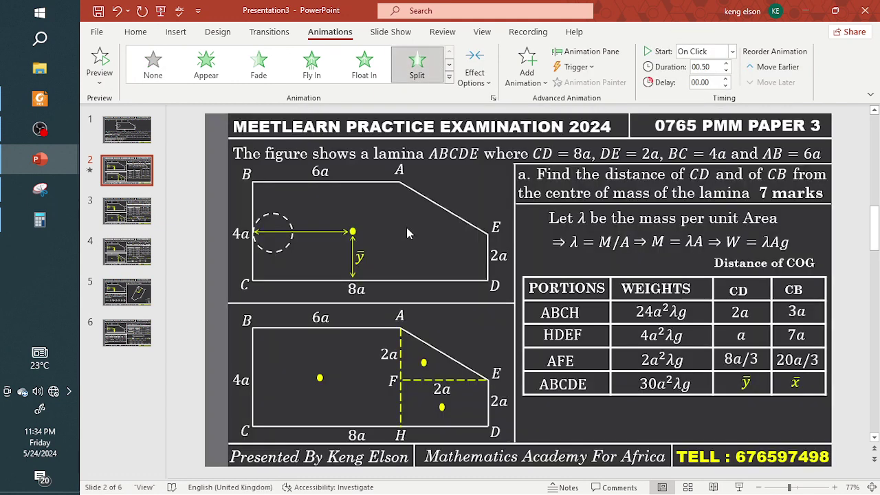
# - Give the ȳ arrow and ȳ label Split animations, keeping the ȳ label beside its arrow
pyautogui.click(363, 263)
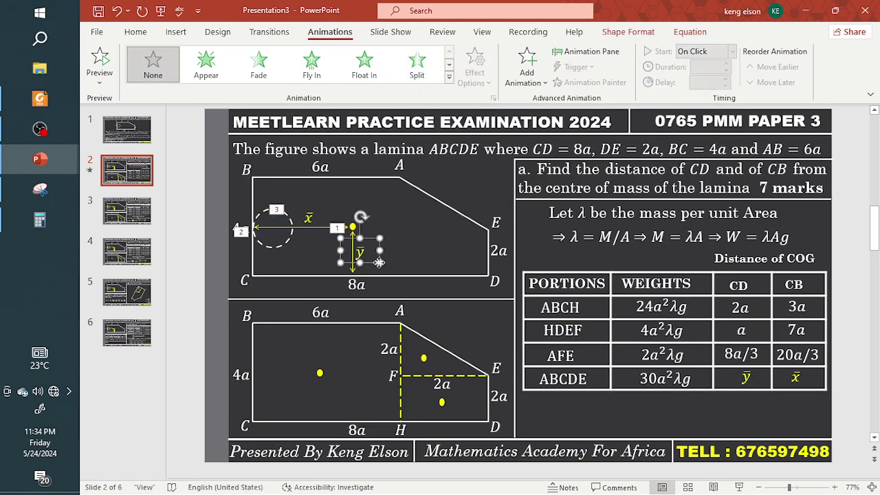
pyautogui.moveTo(363, 263); pyautogui.dragTo(418, 262)
pyautogui.click(365, 205)
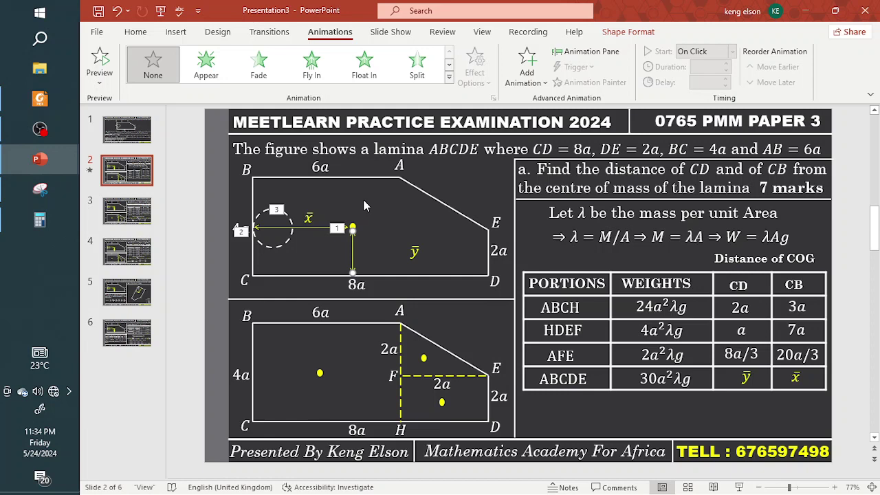
pyautogui.click(417, 65)
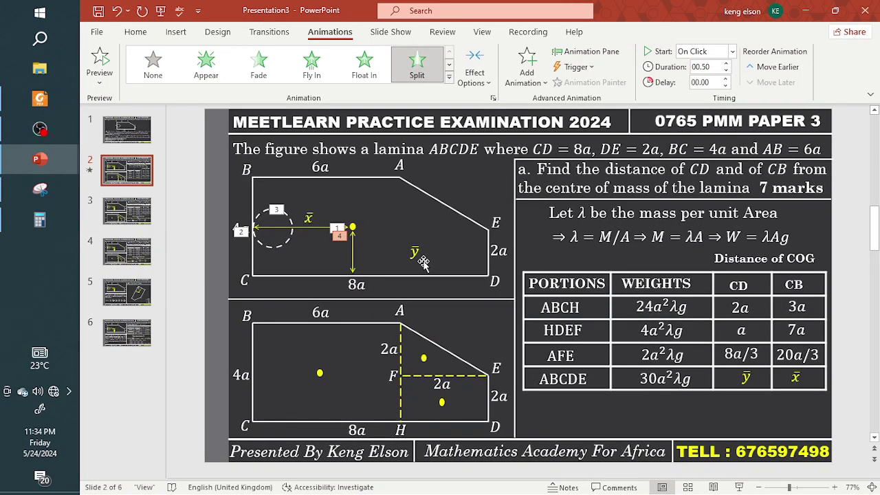
pyautogui.click(422, 260)
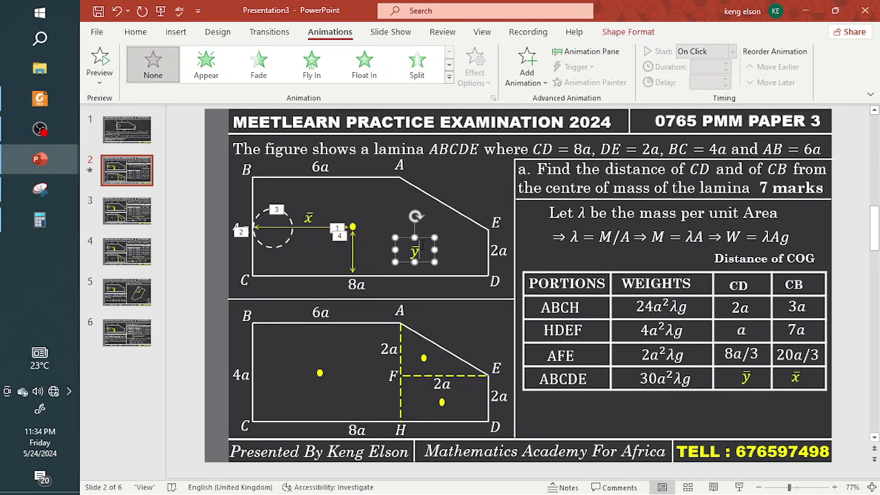
pyautogui.click(417, 65)
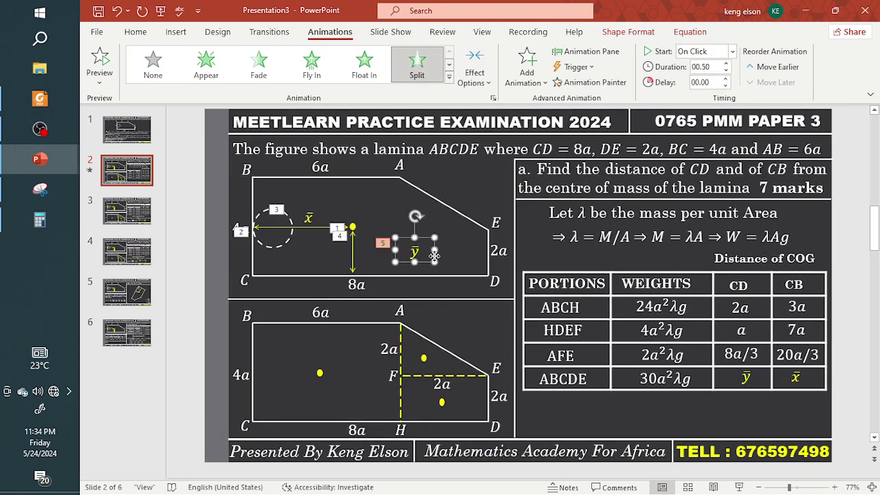
pyautogui.moveTo(430, 260); pyautogui.dragTo(381, 255)
pyautogui.click(385, 233)
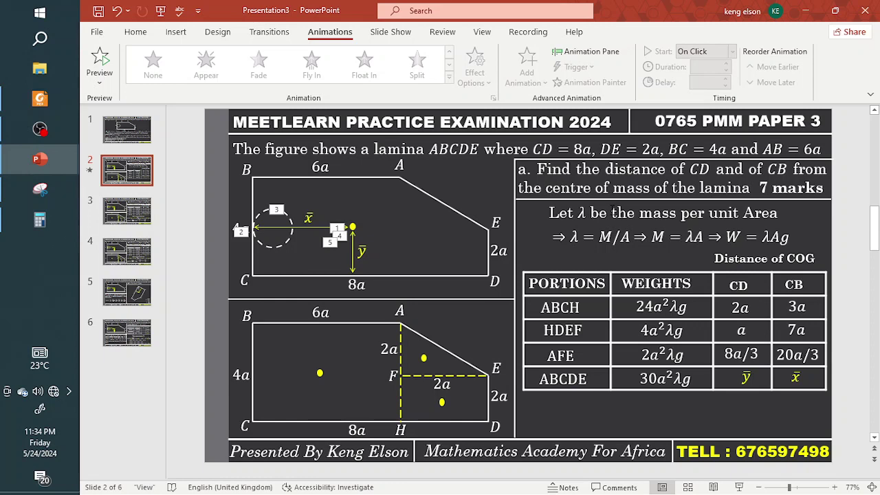
# - Give the 'Let λ be the mass per unit Area' line a Split entrance and the equation pieces Whip entrances
pyautogui.click(785, 216)
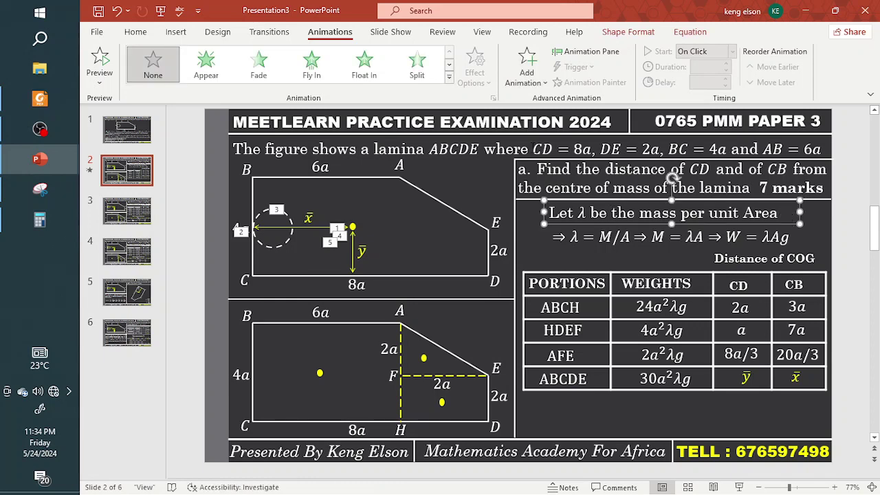
pyautogui.click(417, 63)
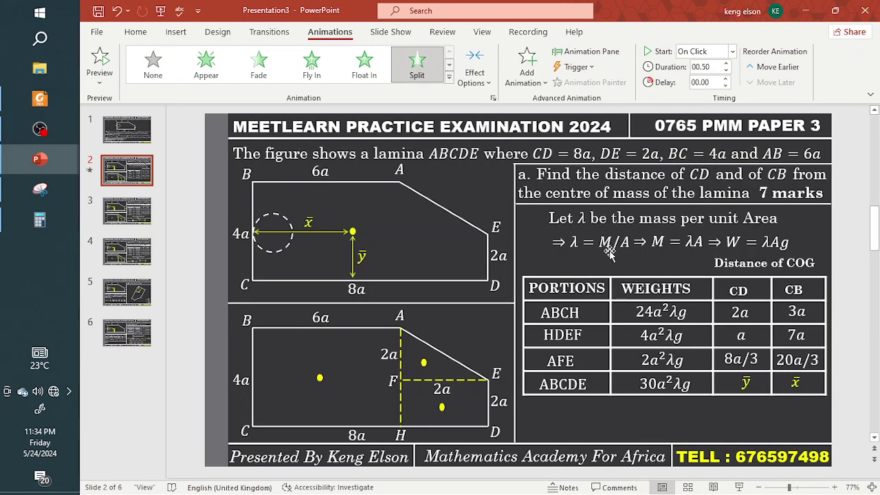
pyautogui.click(581, 250)
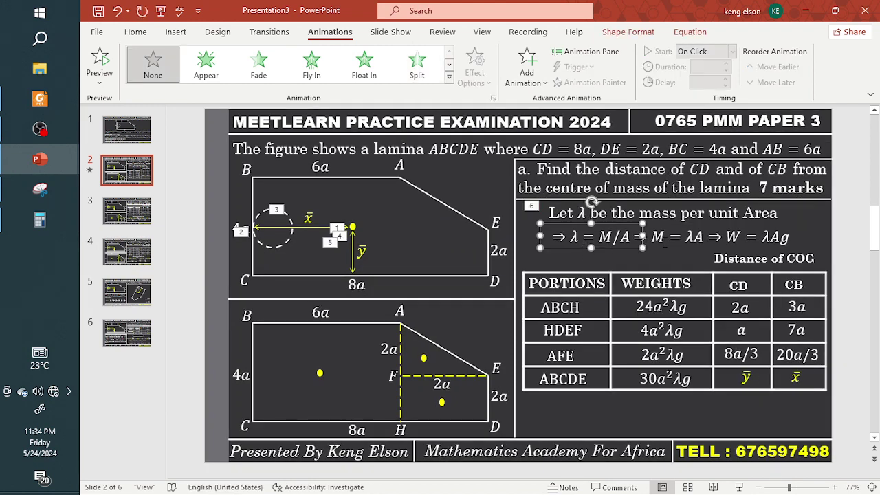
pyautogui.keyDown('shift'); pyautogui.click(733, 238); pyautogui.keyUp('shift')
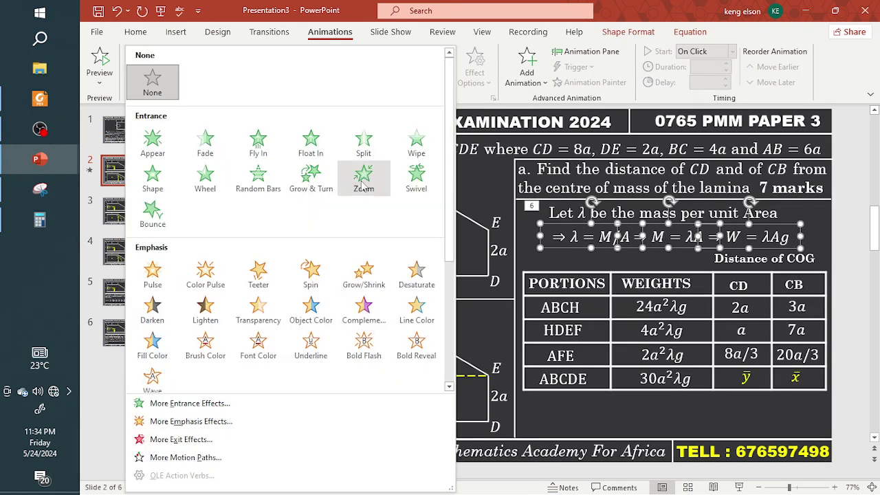
pyautogui.click(449, 76)
pyautogui.click(252, 406)
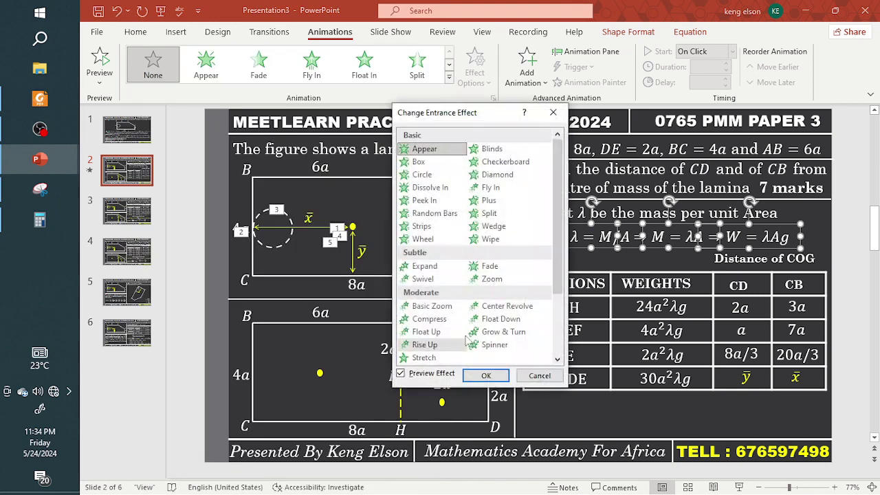
pyautogui.scroll(-5, 475, 275)
pyautogui.click(421, 359)
pyautogui.click(500, 375)
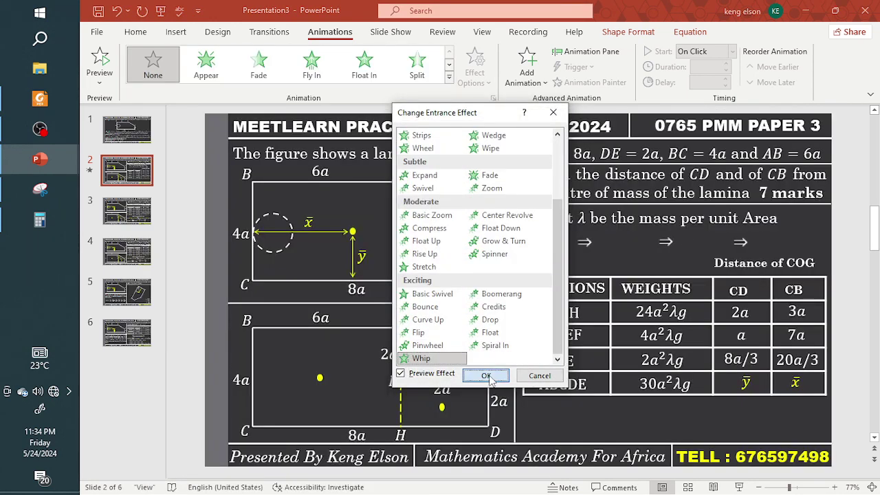
# - Set the equation pieces' Whip animations to start On Click
pyautogui.click(585, 52)
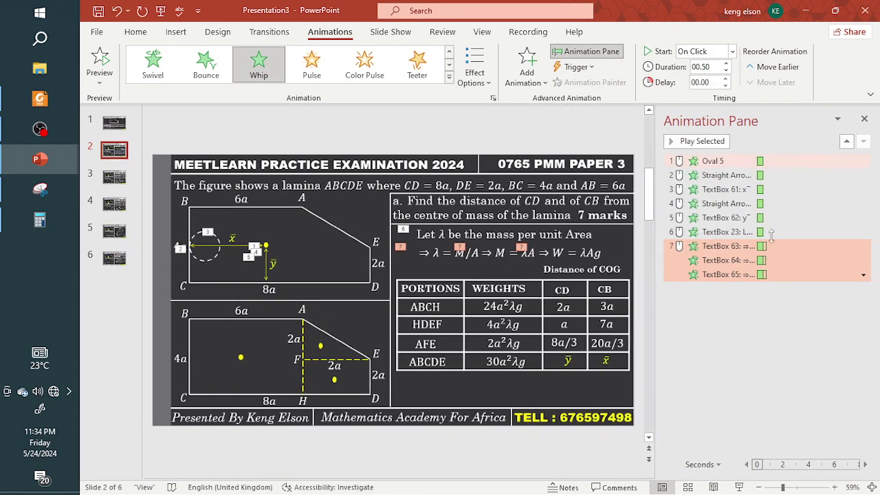
pyautogui.rightClick(715, 260)
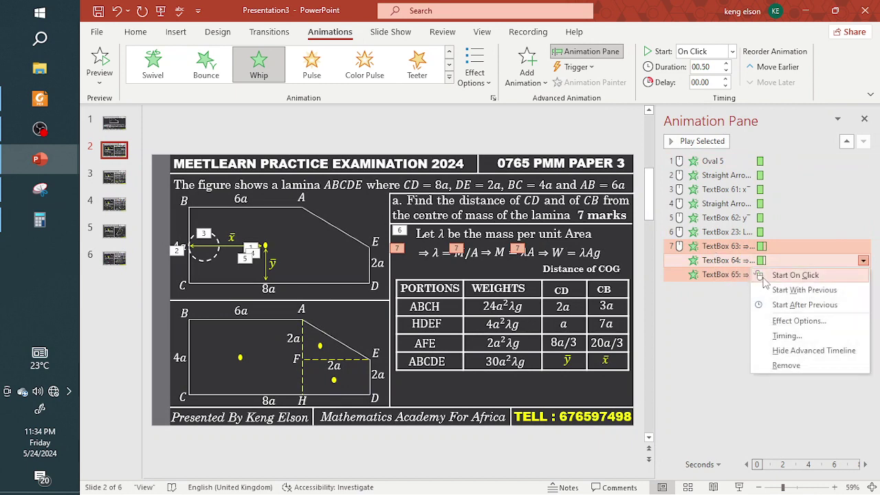
pyautogui.click(737, 276)
pyautogui.click(864, 119)
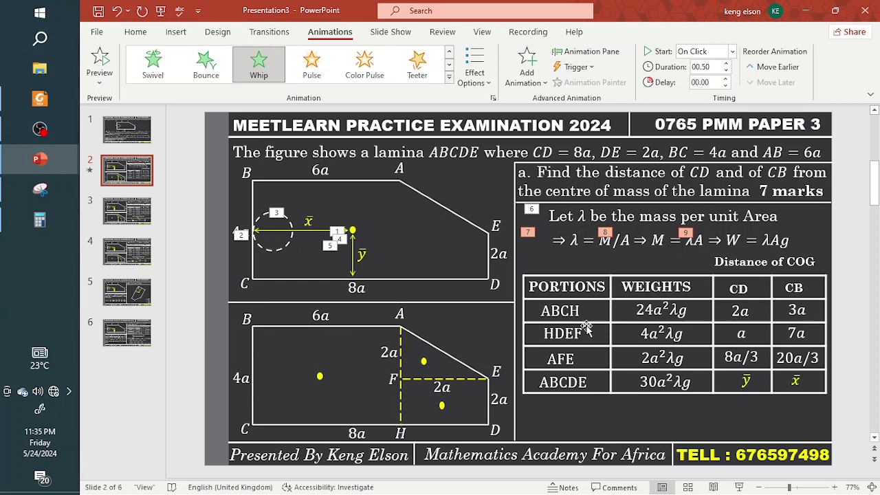
# - Give the distances table a Split entrance and select the PORTIONS, WEIGHTS, Distance of COG, CD and CB headings
pyautogui.click(603, 394)
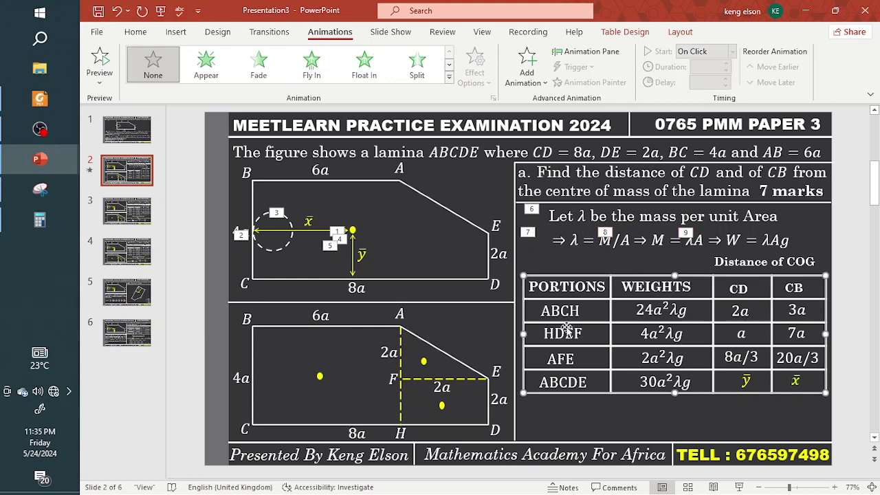
pyautogui.click(417, 65)
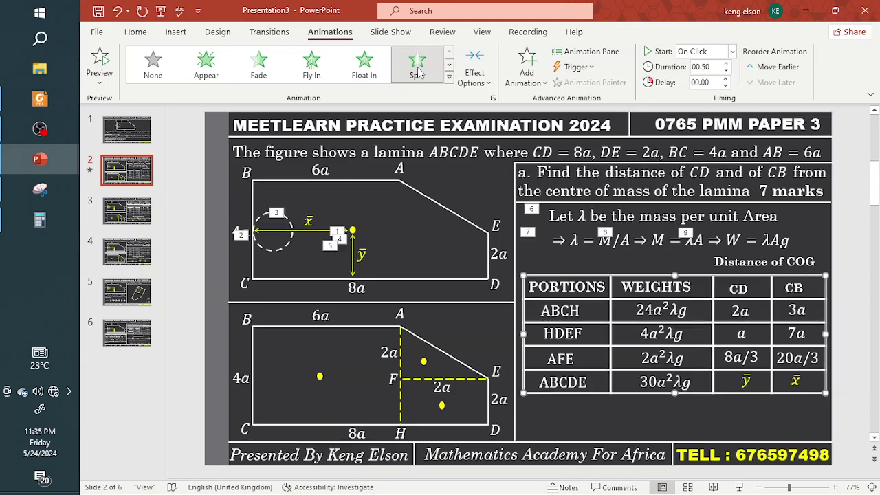
pyautogui.click(595, 291)
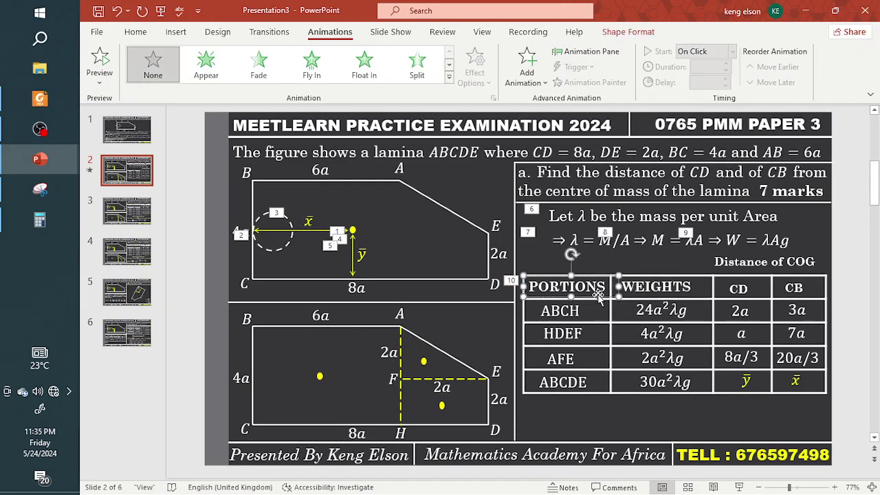
pyautogui.keyDown('shift'); pyautogui.click(654, 287); pyautogui.keyUp('shift')
pyautogui.keyDown('shift'); pyautogui.click(744, 265); pyautogui.keyUp('shift')
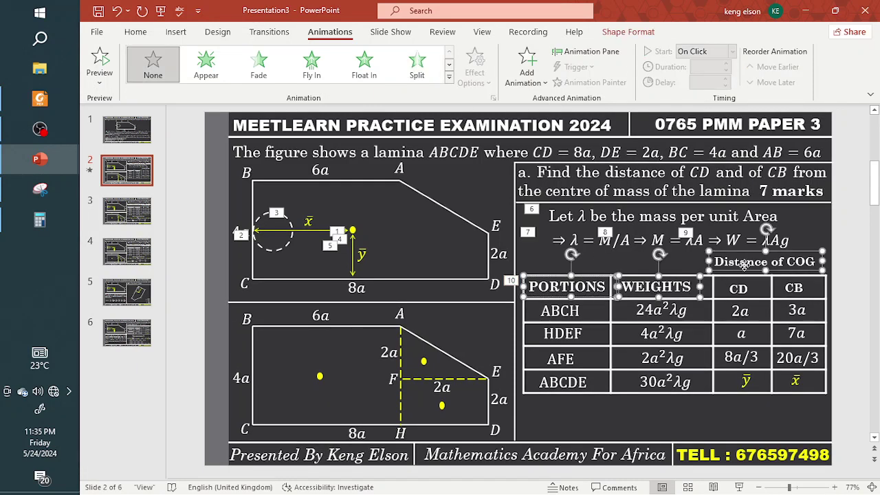
pyautogui.keyDown('shift'); pyautogui.click(739, 288); pyautogui.keyUp('shift')
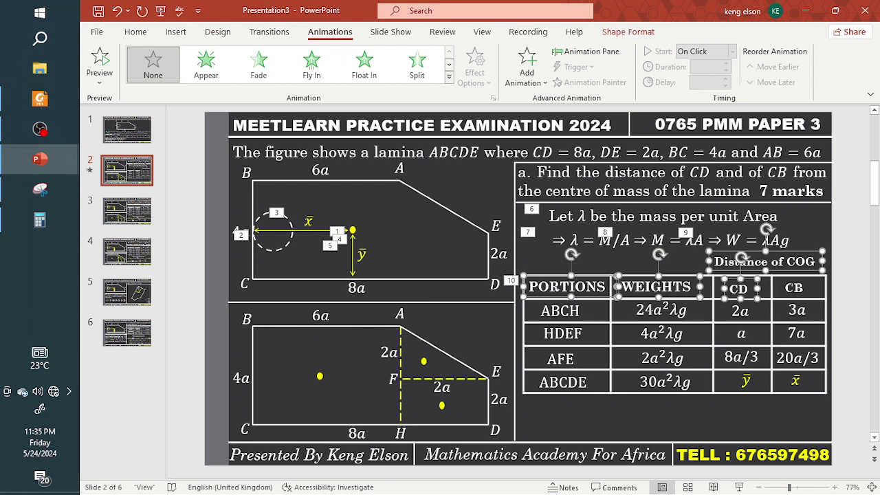
pyautogui.keyDown('shift'); pyautogui.click(795, 288); pyautogui.keyUp('shift')
pyautogui.keyDown('shift'); pyautogui.click(571, 313); pyautogui.keyUp('shift')
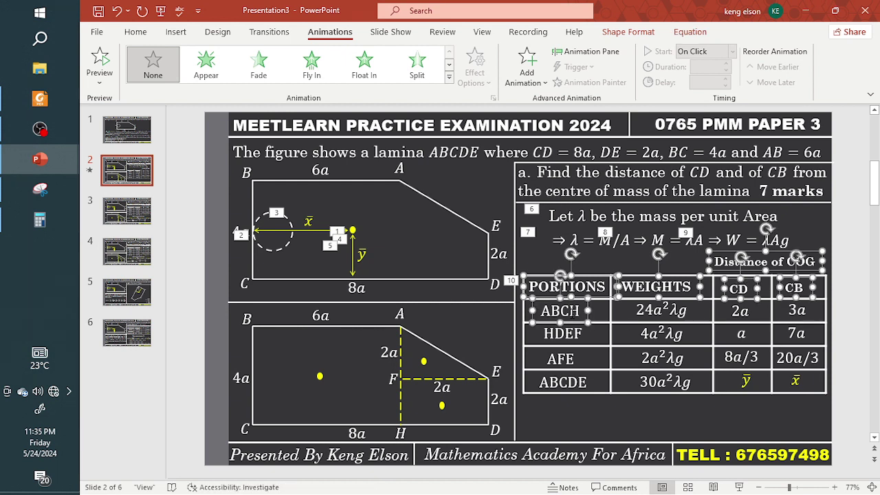
pyautogui.keyDown('shift'); pyautogui.click(591, 313); pyautogui.keyUp('shift')
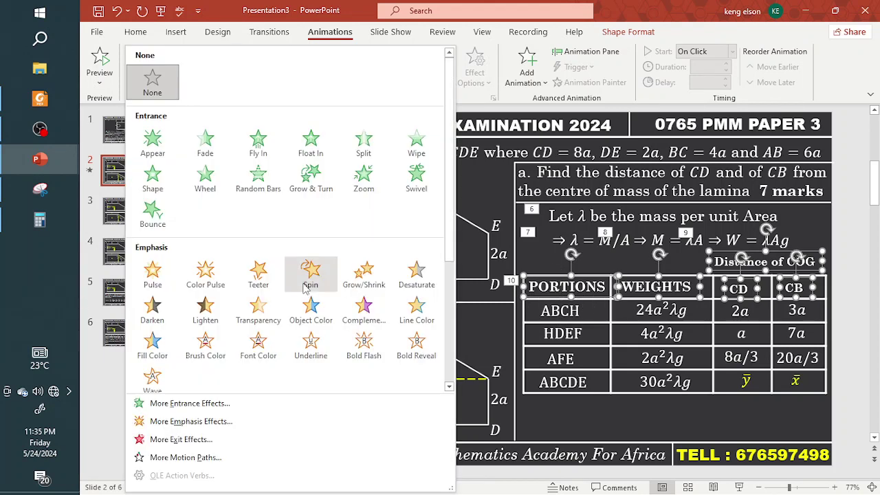
# - Give the selected headings Whip entrances, each starting On Click
pyautogui.click(449, 77)
pyautogui.click(195, 402)
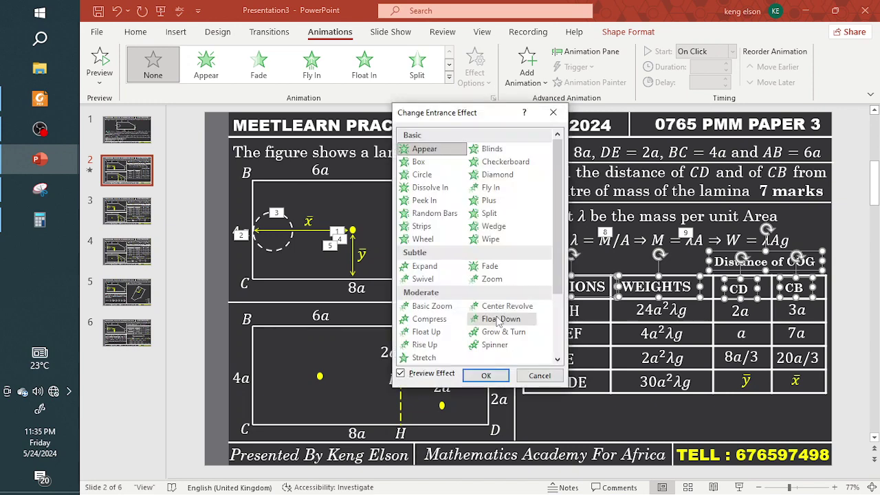
pyautogui.scroll(-2, 432, 361)
pyautogui.click(421, 358)
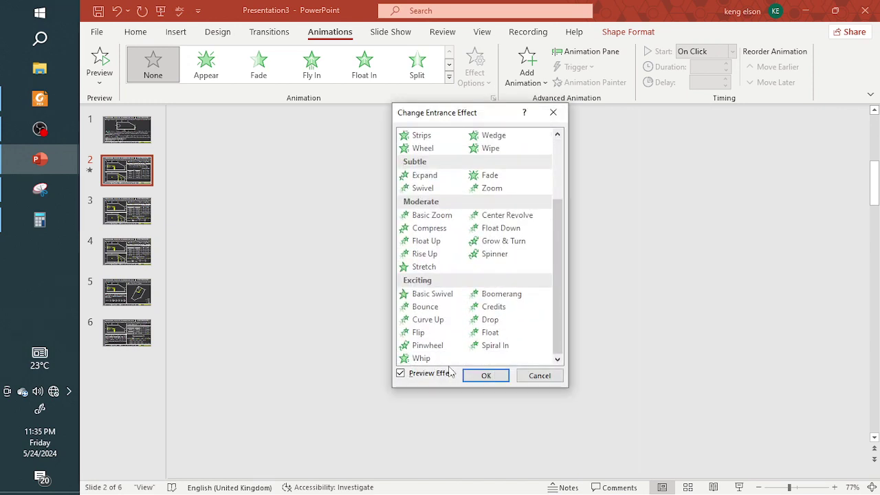
pyautogui.click(486, 375)
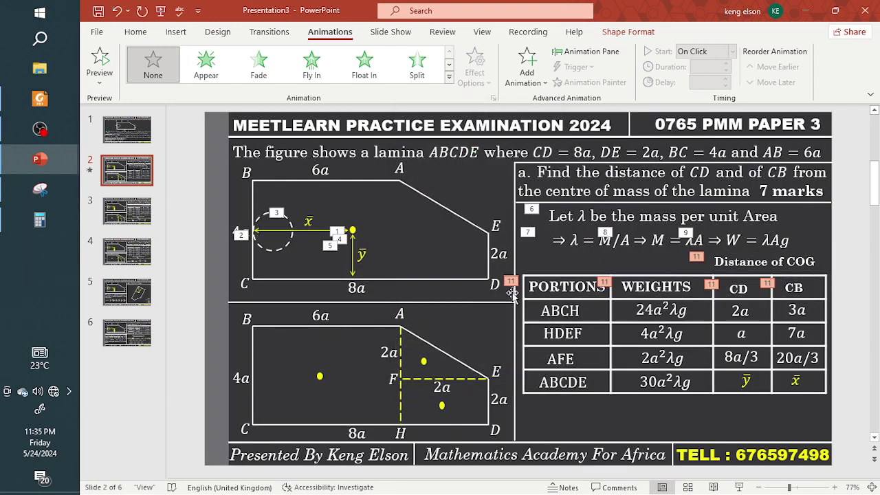
pyautogui.click(588, 51)
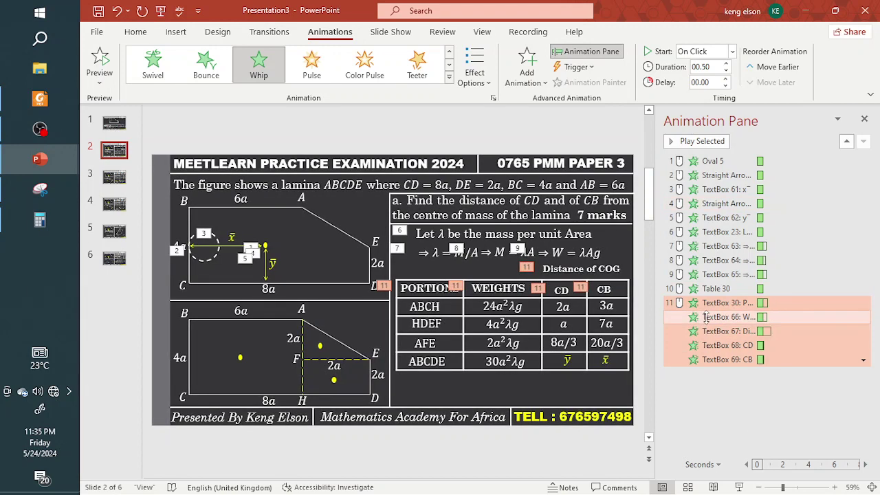
pyautogui.click(859, 317)
pyautogui.click(784, 333)
pyautogui.click(864, 118)
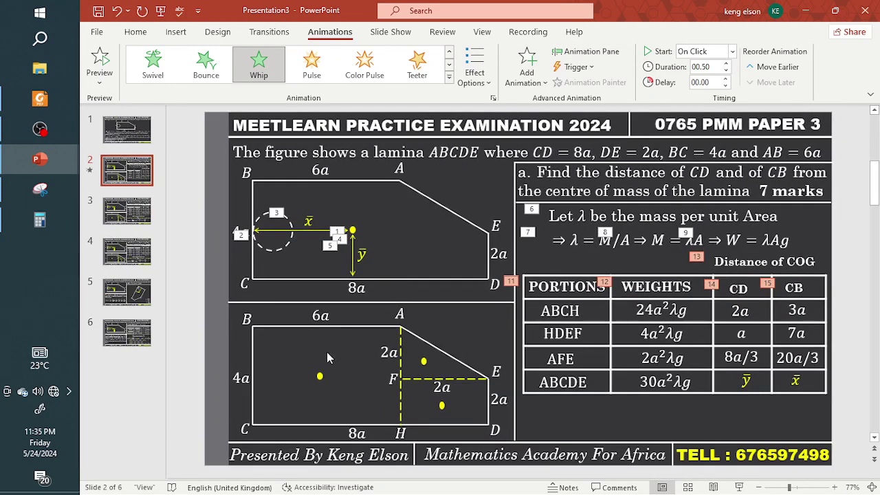
# - Give the yellow dashed line and the F, H and two 2a labels a Split entrance
pyautogui.click(400, 333)
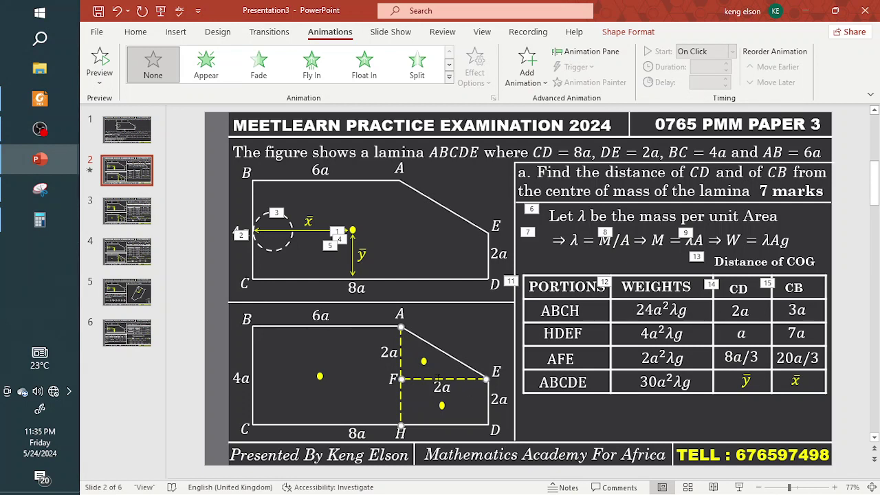
pyautogui.click(391, 382)
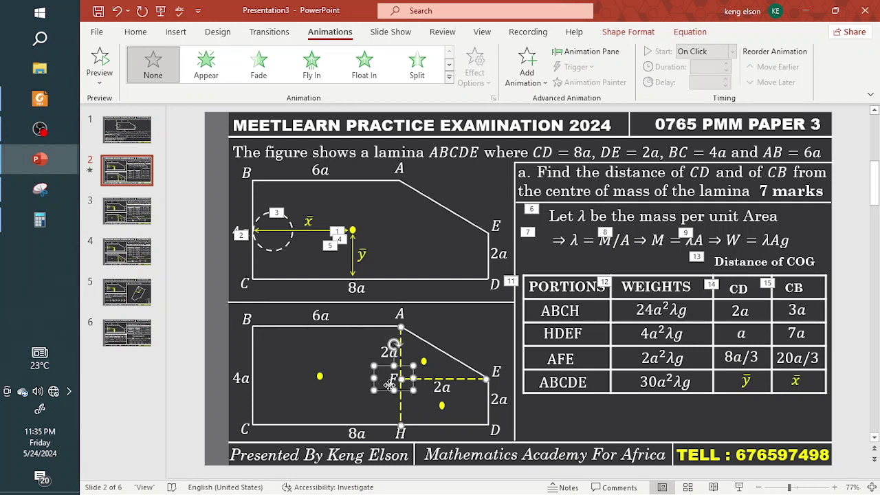
pyautogui.keyDown('shift'); pyautogui.click(400, 432); pyautogui.keyUp('shift')
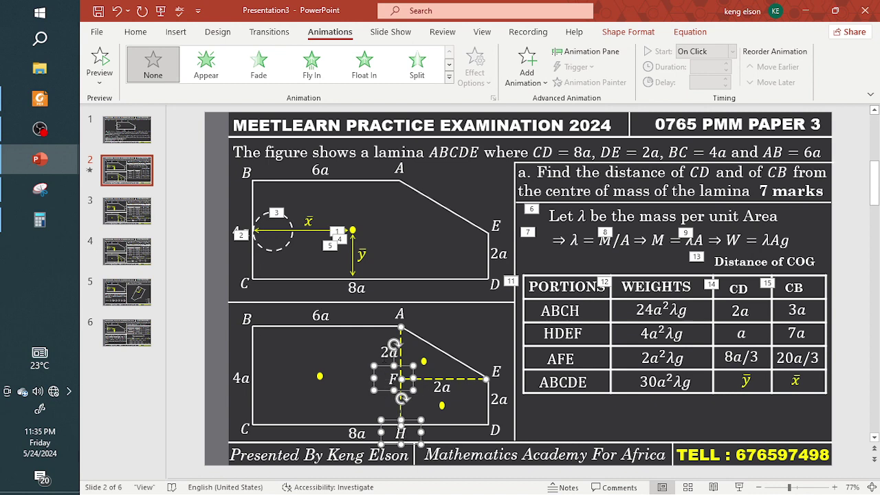
pyautogui.keyDown('shift'); pyautogui.click(383, 348); pyautogui.keyUp('shift')
pyautogui.keyDown('shift'); pyautogui.click(442, 387); pyautogui.keyUp('shift')
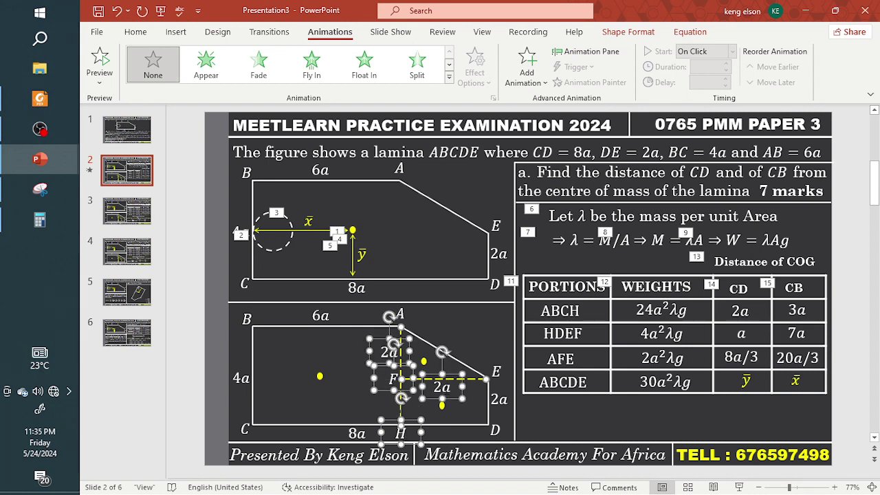
pyautogui.click(417, 63)
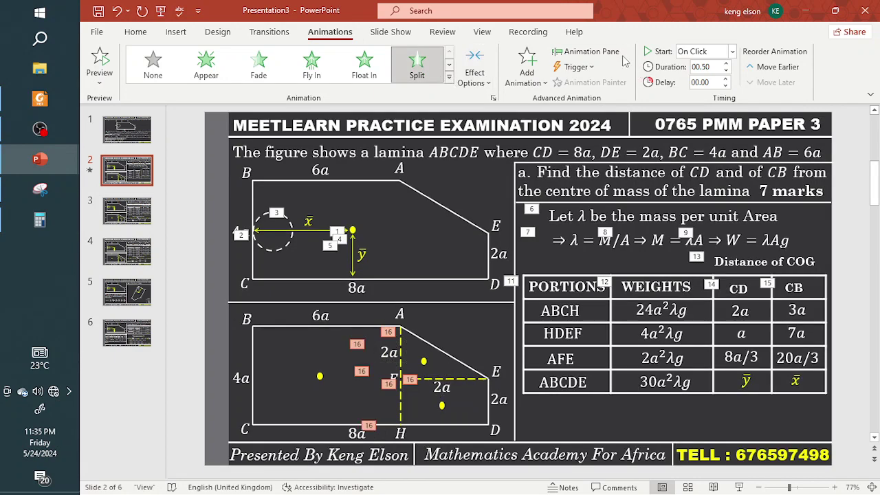
# - Set the new Split animations to start On Click, then select the table's ABCH label
pyautogui.click(581, 51)
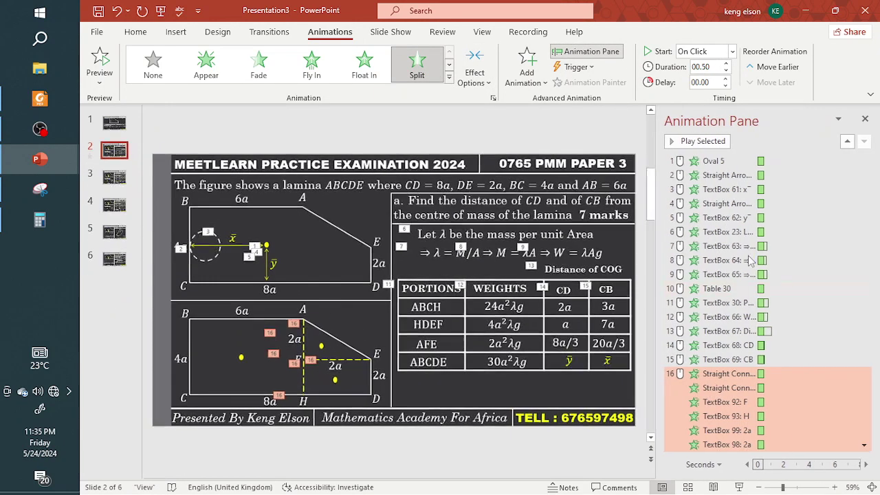
pyautogui.click(863, 388)
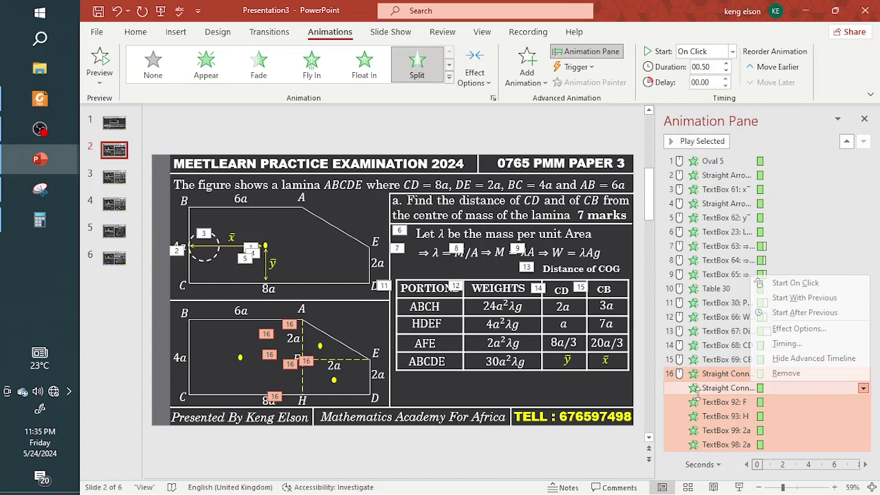
pyautogui.click(786, 284)
pyautogui.click(865, 120)
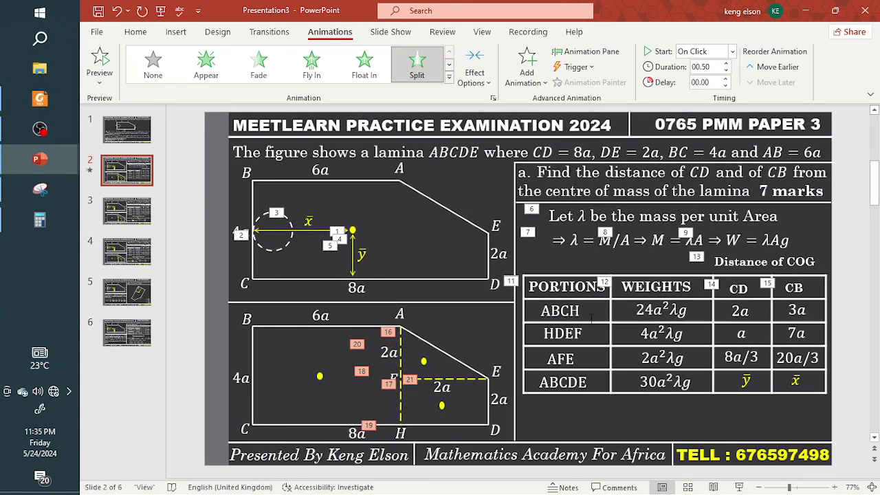
pyautogui.click(589, 311)
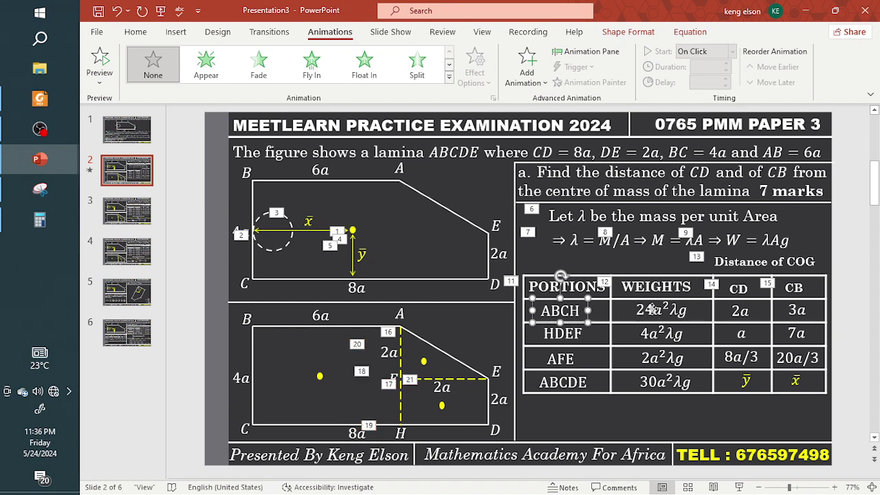
# - Select the ABCH and HDEF row entries, the AFE label, and the left and lower-right yellow dots
pyautogui.keyDown('shift'); pyautogui.click(652, 310); pyautogui.keyUp('shift')
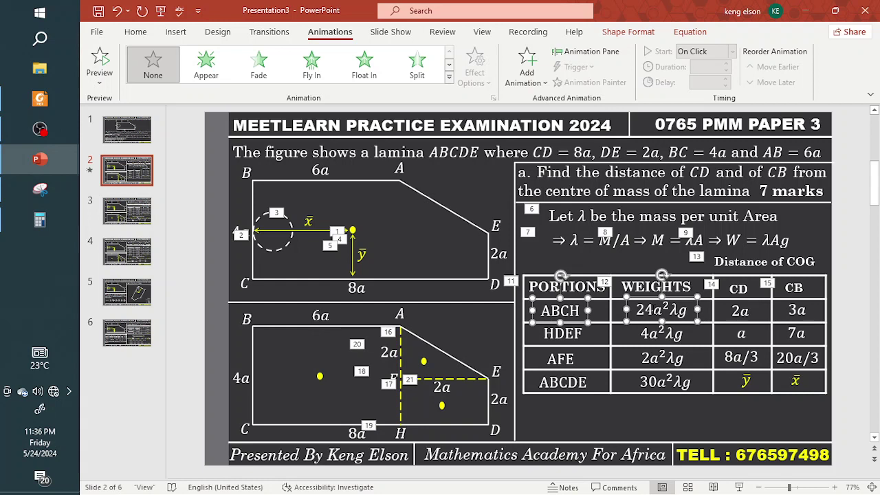
pyautogui.keyDown('shift'); pyautogui.click(320, 385); pyautogui.keyUp('shift')
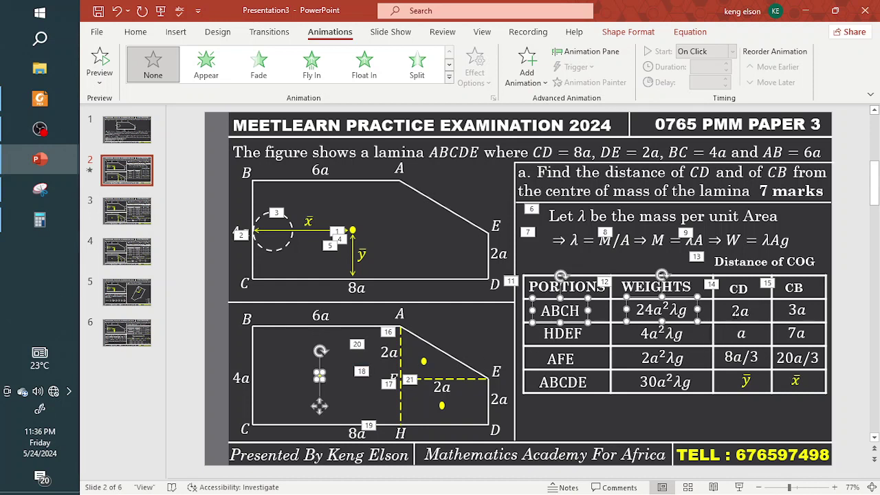
pyautogui.keyDown('shift'); pyautogui.click(739, 309); pyautogui.keyUp('shift')
pyautogui.keyDown('shift'); pyautogui.click(798, 307); pyautogui.keyUp('shift')
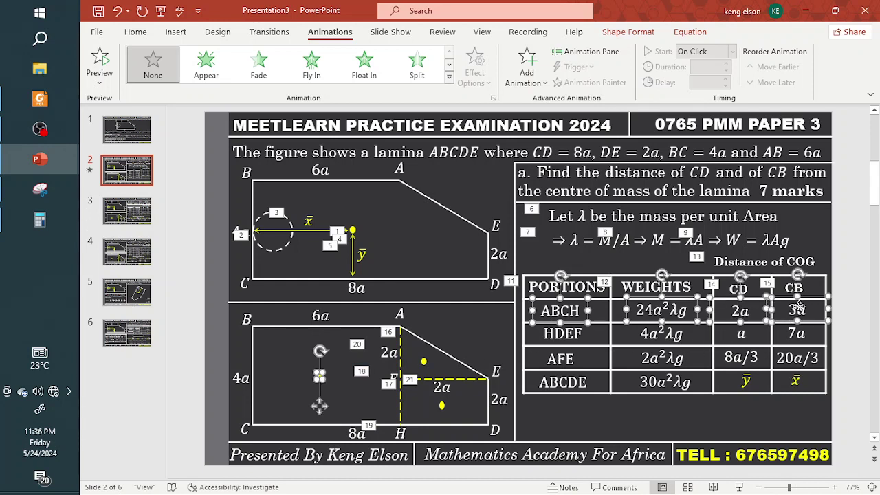
pyautogui.keyDown('shift'); pyautogui.click(566, 333); pyautogui.keyUp('shift')
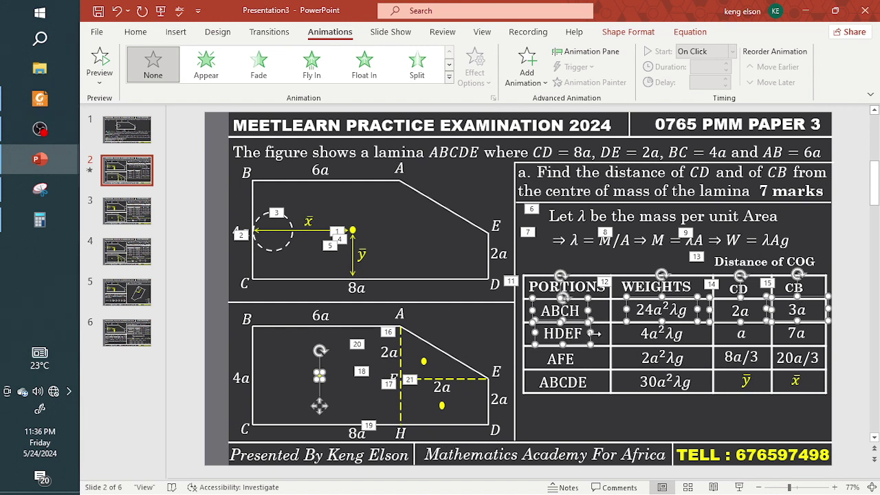
pyautogui.keyDown('shift'); pyautogui.click(644, 333); pyautogui.keyUp('shift')
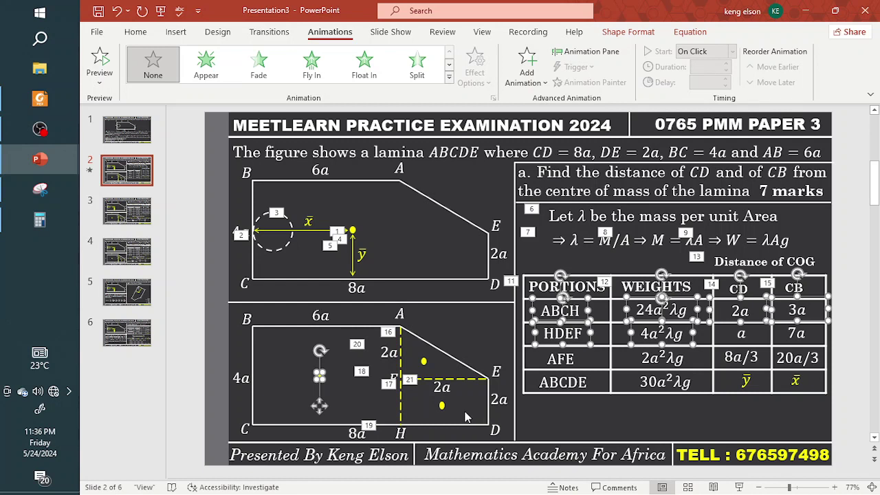
pyautogui.keyDown('shift'); pyautogui.click(441, 406); pyautogui.keyUp('shift')
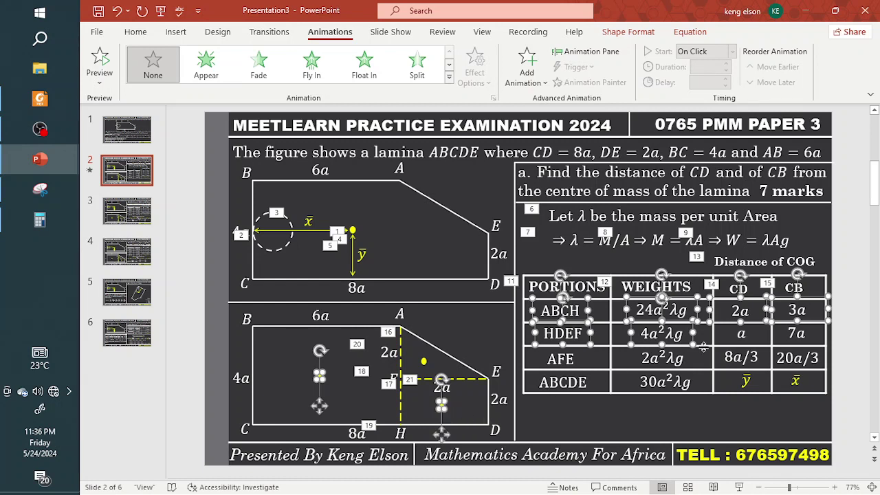
pyautogui.keyDown('shift'); pyautogui.click(741, 335); pyautogui.keyUp('shift')
pyautogui.keyDown('shift'); pyautogui.click(806, 335); pyautogui.keyUp('shift')
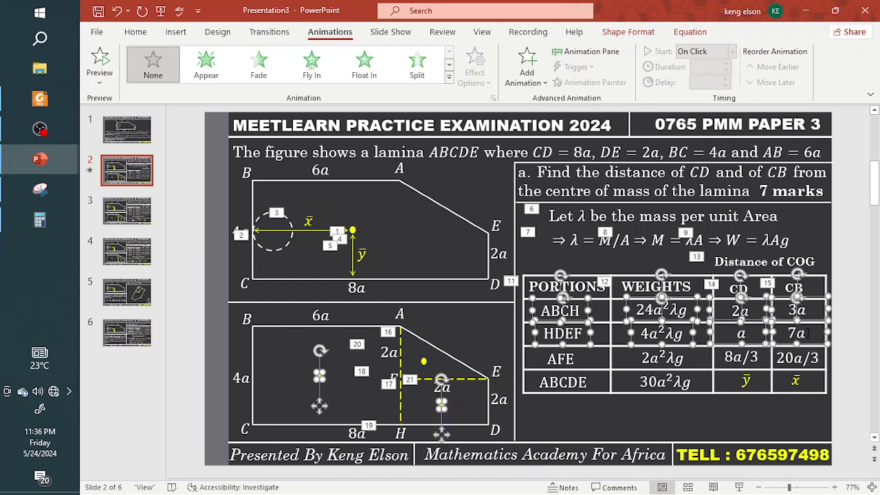
pyautogui.keyDown('shift'); pyautogui.click(561, 360); pyautogui.keyUp('shift')
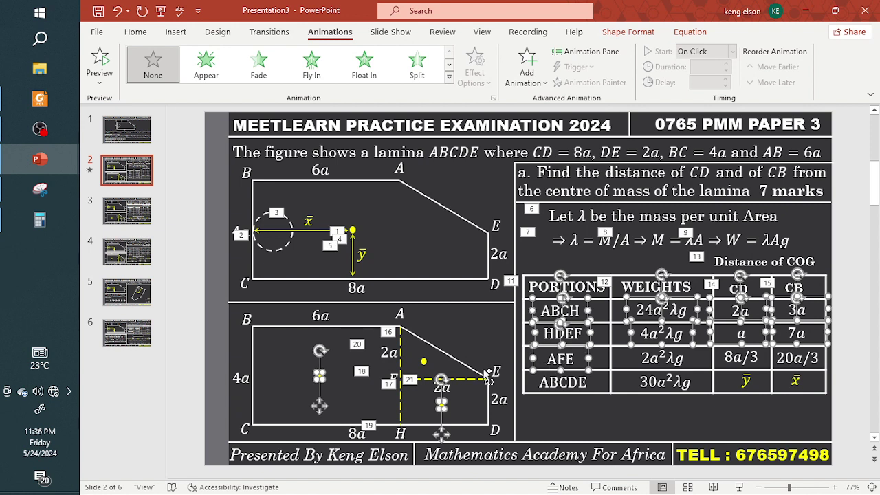
# - Add the AFE and ABCDE row values, the triangle's yellow dot, and the ȳ and x̄ entries
pyautogui.keyDown('shift'); pyautogui.click(631, 358); pyautogui.keyUp('shift')
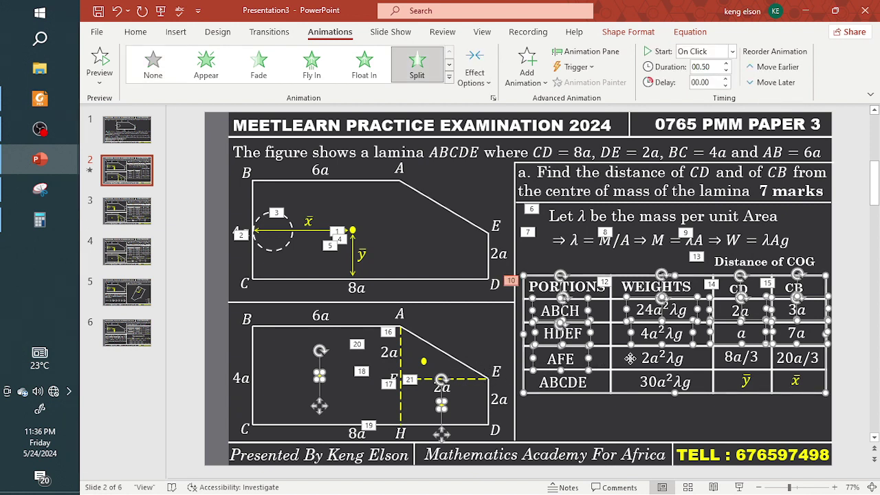
pyautogui.keyDown('shift'); pyautogui.click(620, 392); pyautogui.keyUp('shift')
pyautogui.keyDown('shift'); pyautogui.click(662, 358); pyautogui.keyUp('shift')
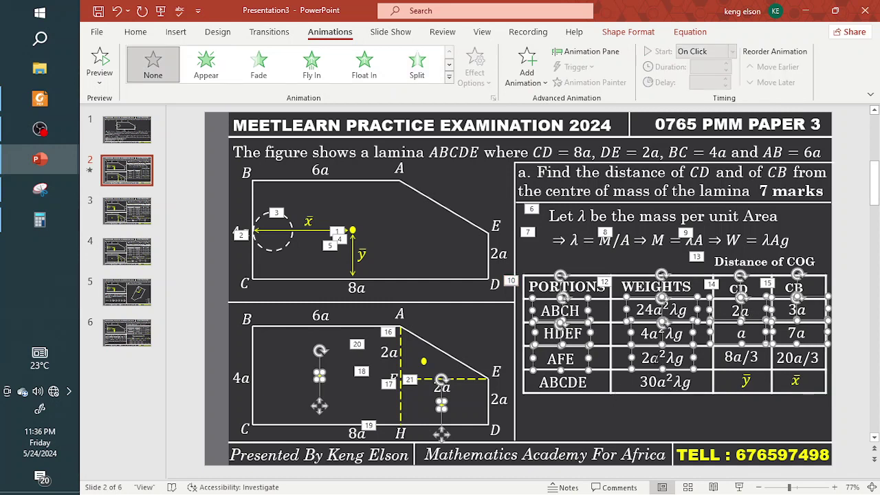
pyautogui.keyDown('shift'); pyautogui.click(423, 361); pyautogui.keyUp('shift')
pyautogui.keyDown('shift'); pyautogui.click(737, 354); pyautogui.keyUp('shift')
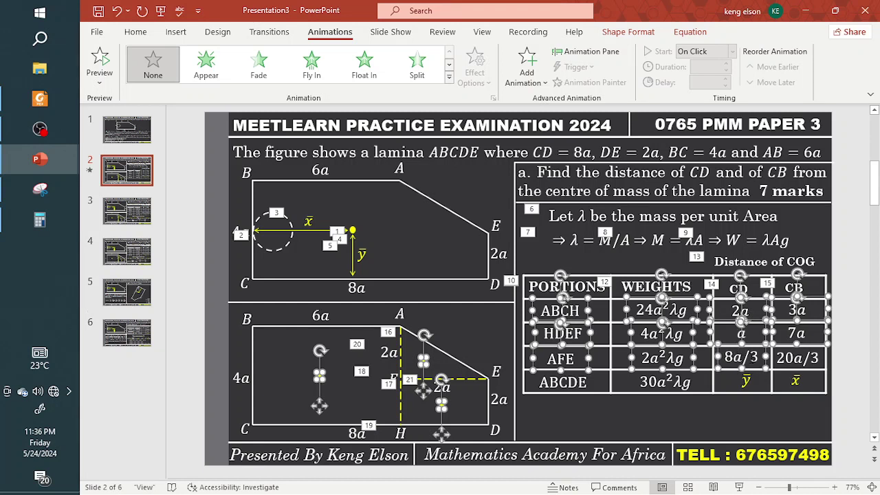
pyautogui.keyDown('shift'); pyautogui.click(798, 358); pyautogui.keyUp('shift')
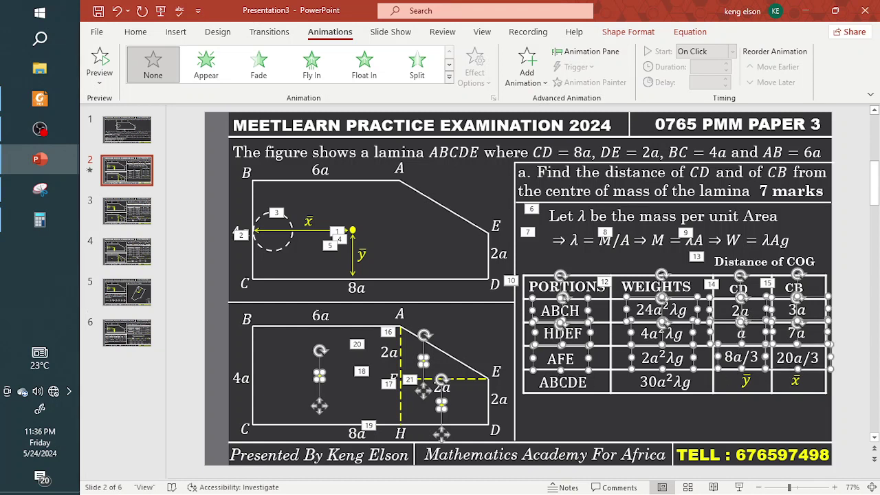
pyautogui.keyDown('shift'); pyautogui.click(560, 382); pyautogui.keyUp('shift')
pyautogui.keyDown('shift'); pyautogui.click(646, 389); pyautogui.keyUp('shift')
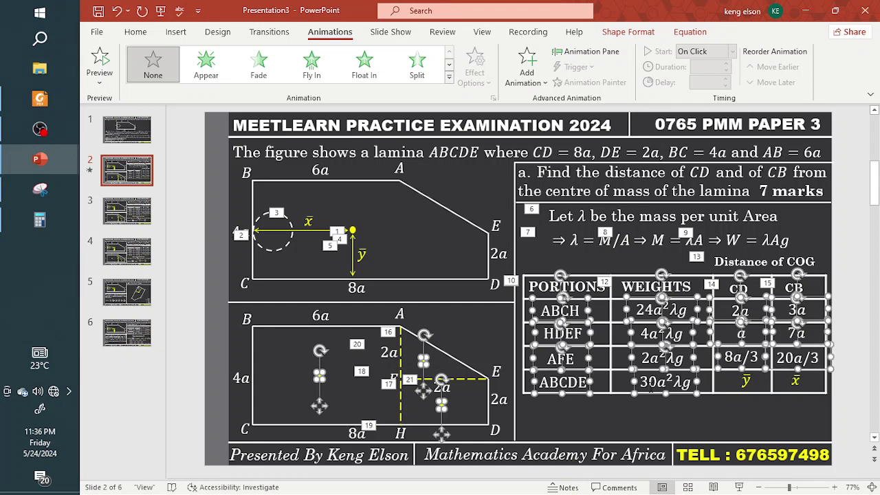
pyautogui.keyDown('shift'); pyautogui.click(744, 383); pyautogui.keyUp('shift')
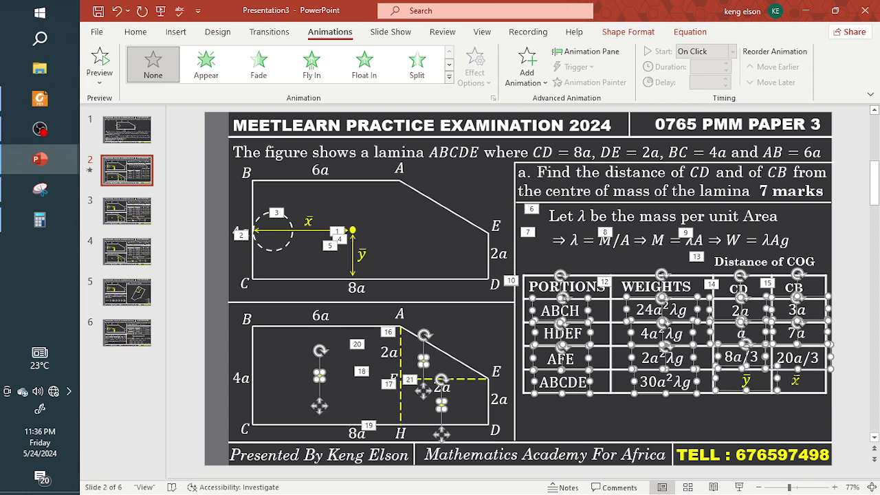
pyautogui.keyDown('shift'); pyautogui.click(794, 382); pyautogui.keyUp('shift')
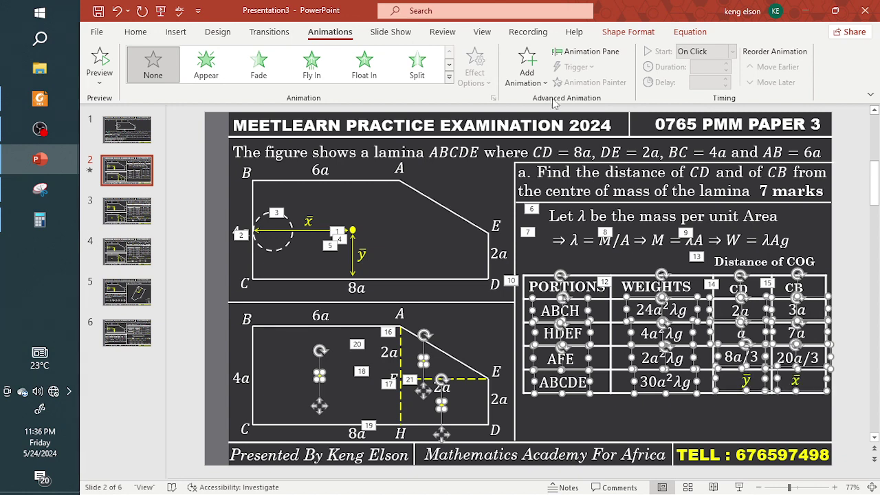
# - Give the selected table entries and dots a Basic Zoom entrance, each starting On Click
pyautogui.click(449, 77)
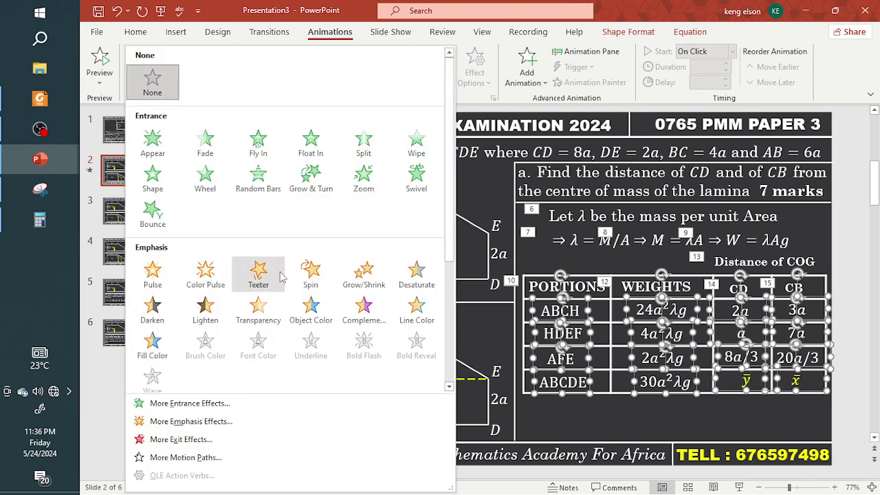
pyautogui.click(224, 405)
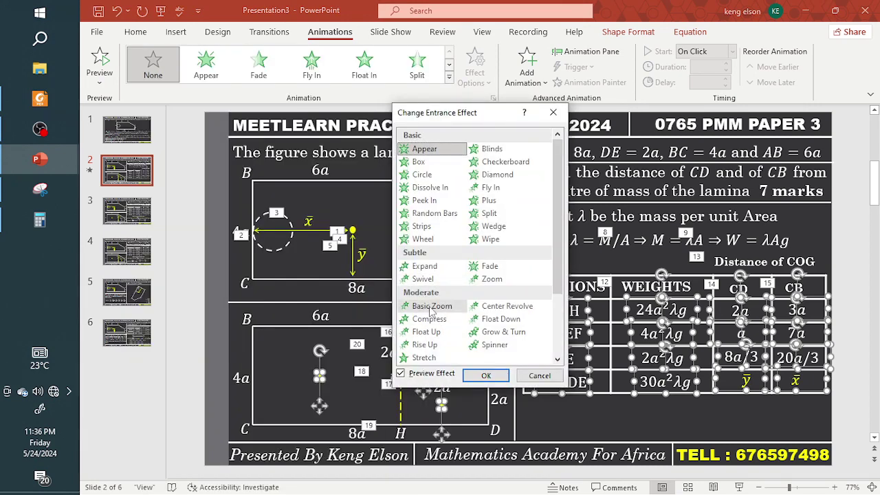
pyautogui.click(432, 307)
pyautogui.click(486, 376)
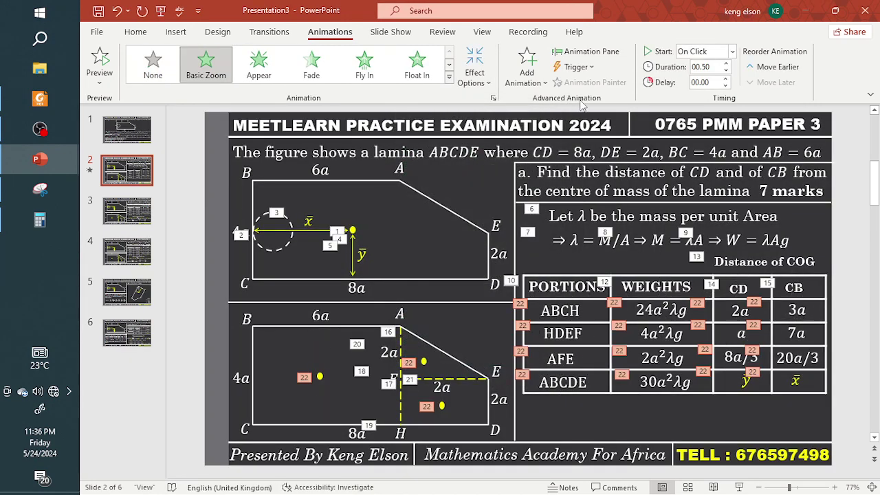
pyautogui.click(588, 51)
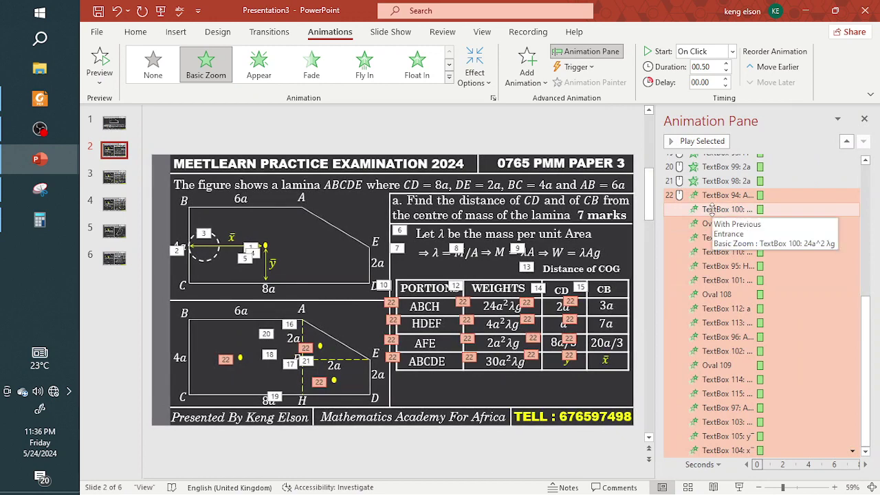
pyautogui.rightClick(712, 209)
pyautogui.click(748, 224)
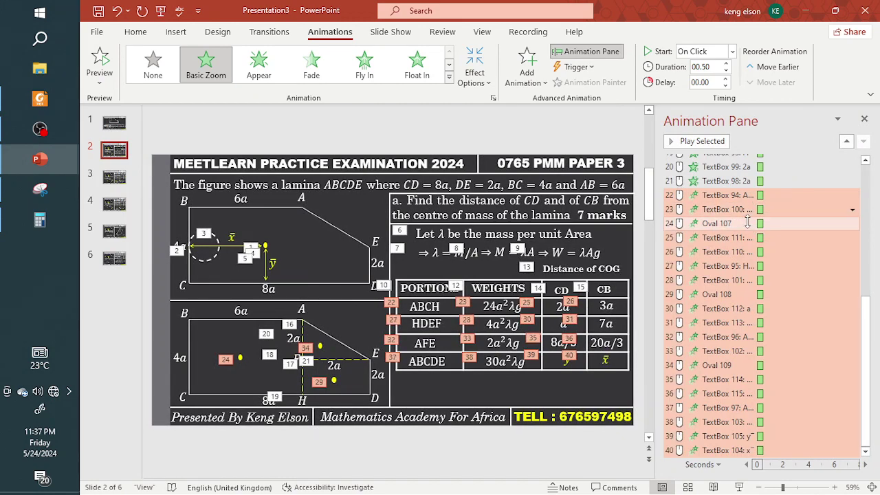
pyautogui.click(864, 118)
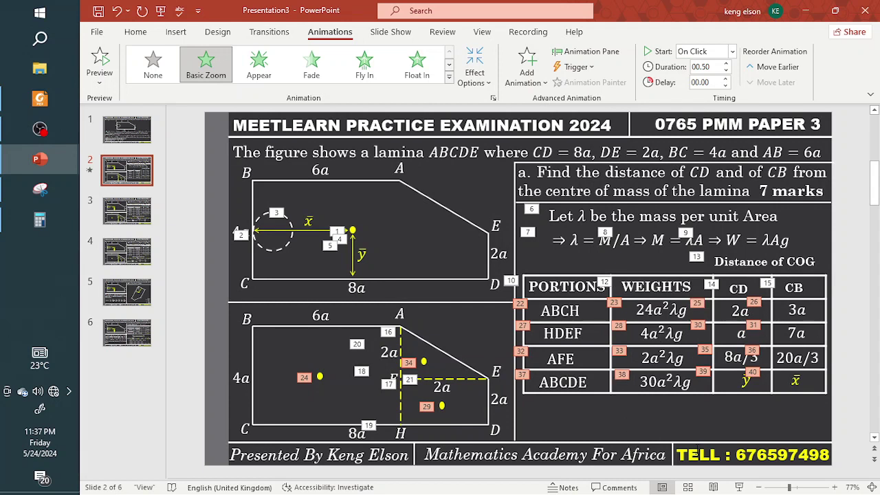
# - Run the slide show from slide 2, advance through its animations, then exit to slide 3
pyautogui.click(739, 487)
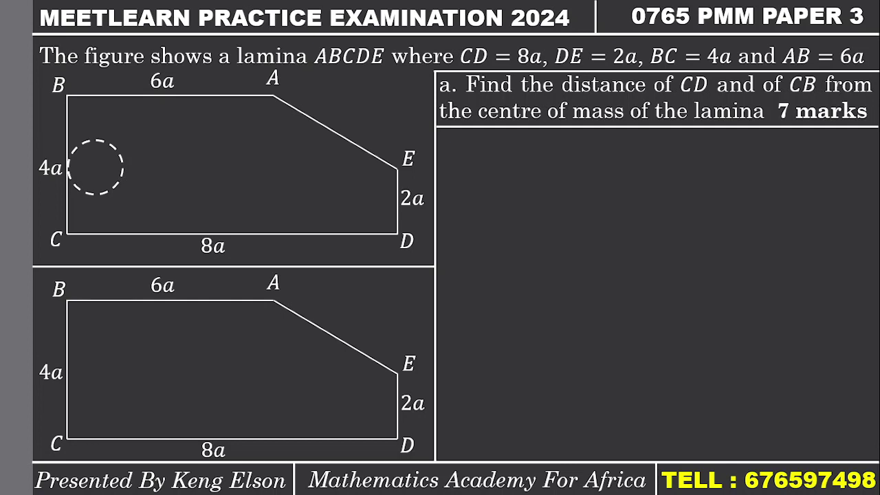
pyautogui.press('Right')
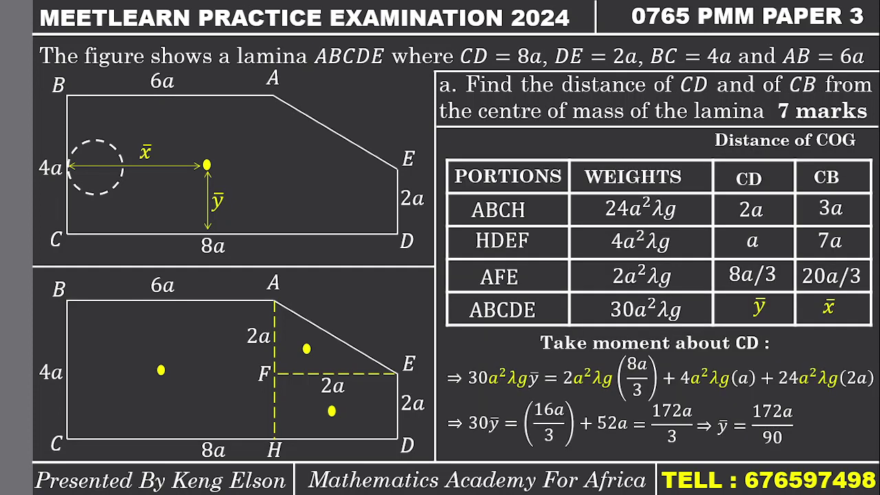
pyautogui.press('Escape')
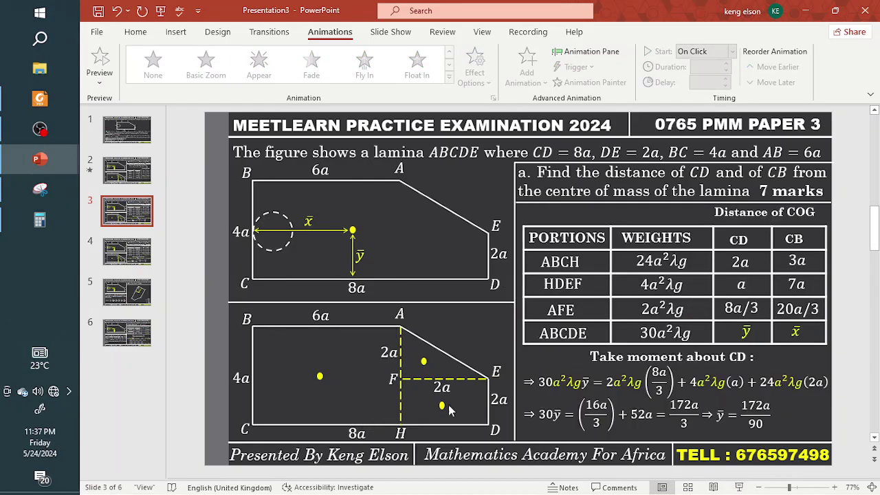
# - Select the Take moment about CD heading and its equation boxes, including 172a/3 and ȳ = 172a/90
pyautogui.click(590, 362)
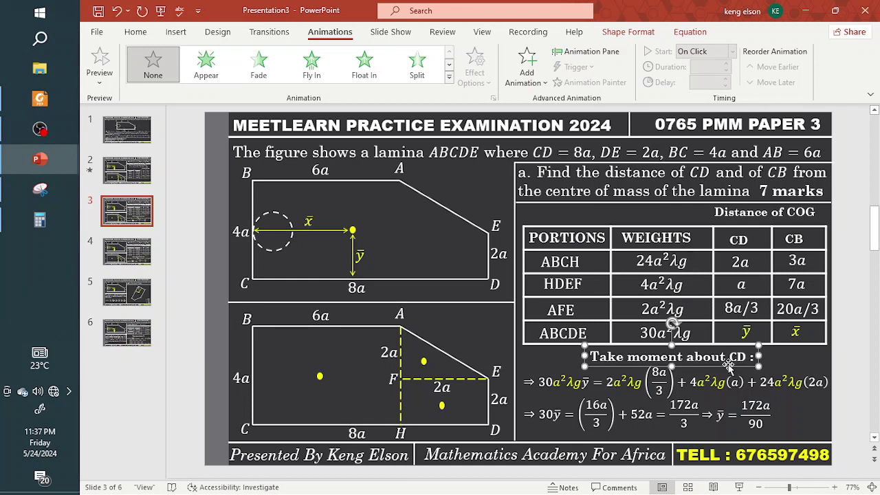
pyautogui.keyDown('shift'); pyautogui.click(549, 383); pyautogui.keyUp('shift')
pyautogui.keyDown('shift'); pyautogui.click(560, 414); pyautogui.keyUp('shift')
pyautogui.keyDown('shift'); pyautogui.click(695, 418); pyautogui.keyUp('shift')
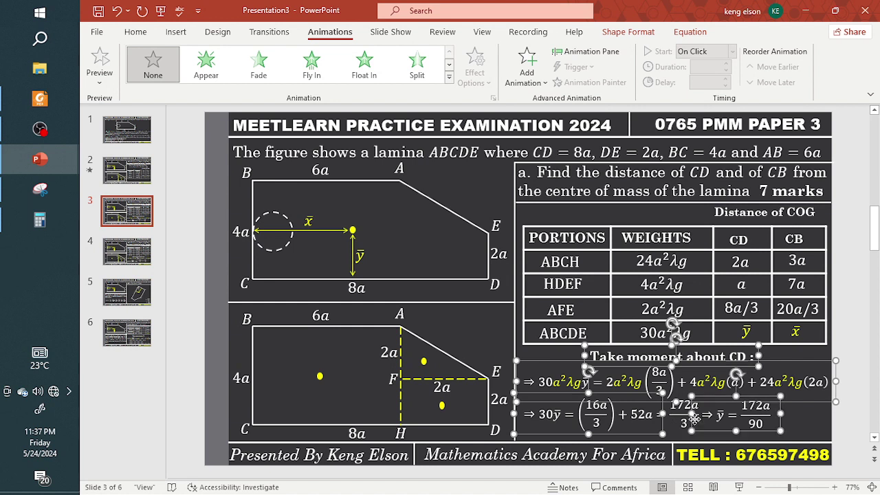
pyautogui.keyDown('shift'); pyautogui.click(724, 422); pyautogui.keyUp('shift')
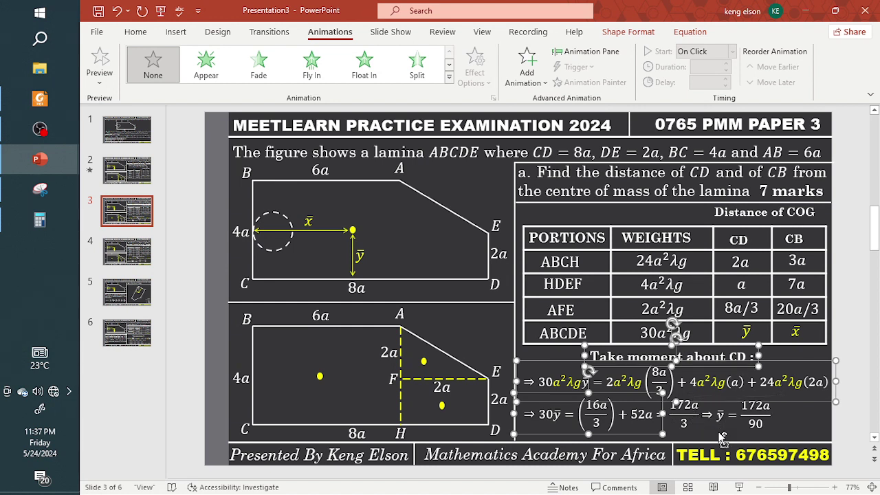
pyautogui.keyDown('shift'); pyautogui.click(710, 421); pyautogui.keyUp('shift')
pyautogui.keyDown('shift'); pyautogui.click(746, 421); pyautogui.keyUp('shift')
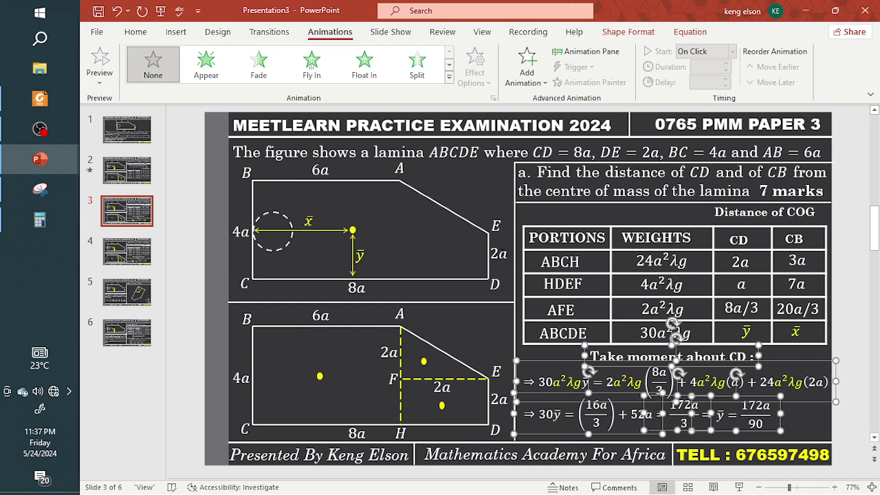
# - Give the five boxes Whip entrances starting On Click and play the slide show
pyautogui.click(449, 77)
pyautogui.click(251, 404)
pyautogui.scroll(-5, 505, 325)
pyautogui.click(424, 357)
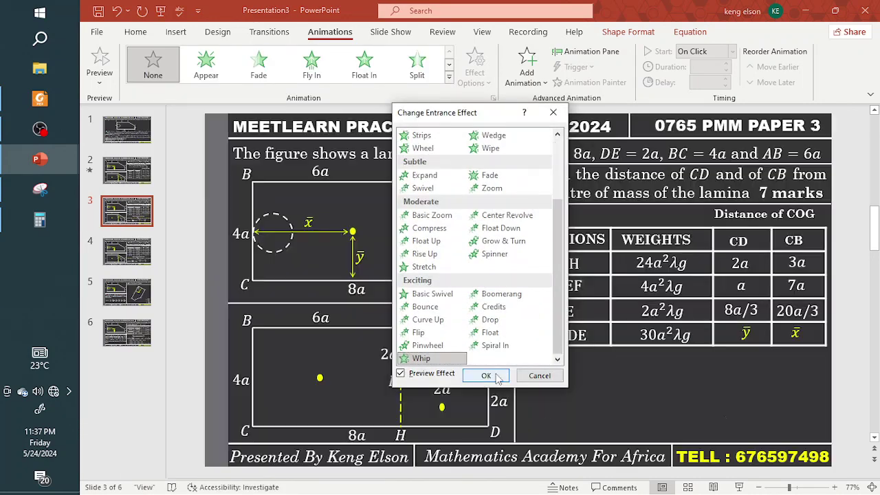
pyautogui.click(486, 376)
pyautogui.click(586, 51)
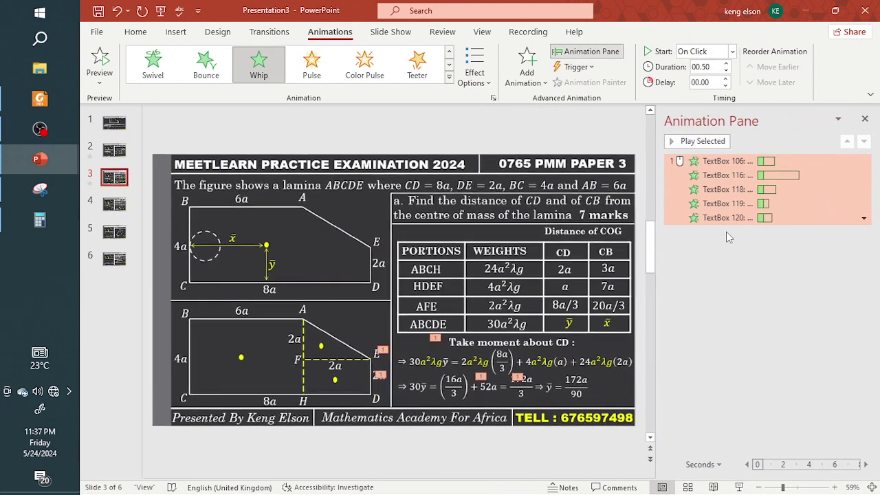
pyautogui.rightClick(714, 175)
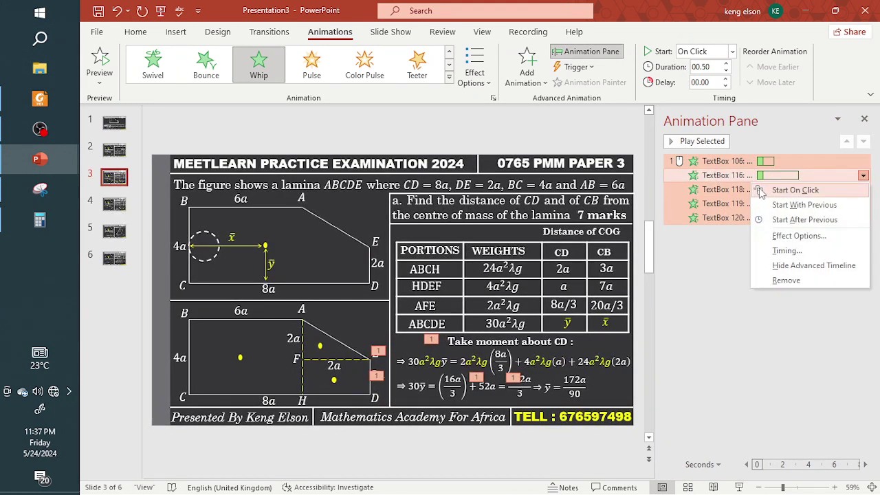
pyautogui.click(746, 189)
pyautogui.click(739, 487)
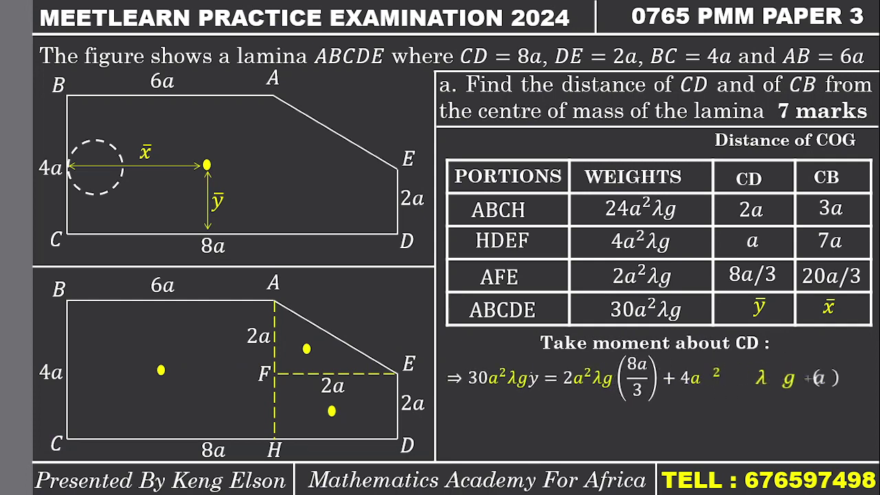
# - Replay slide 3's equation animations in the slide show and exit onto slide 4
pyautogui.press('Escape')
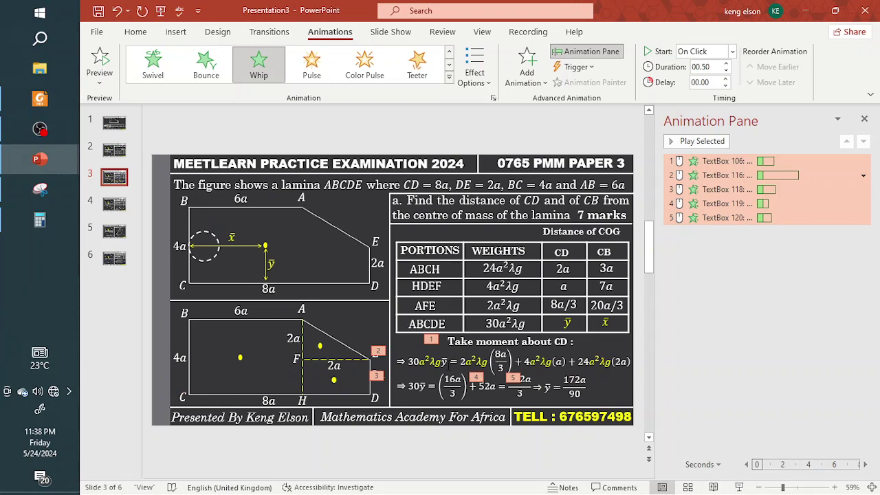
pyautogui.click(448, 365)
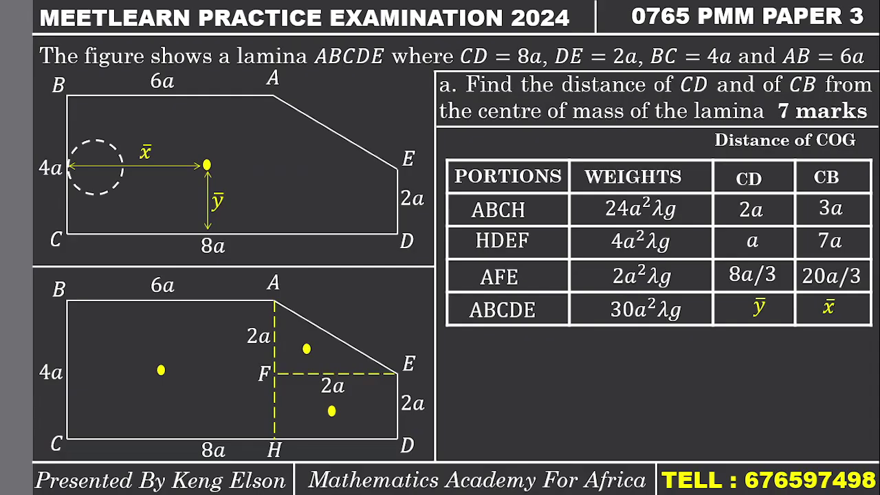
pyautogui.click(739, 486)
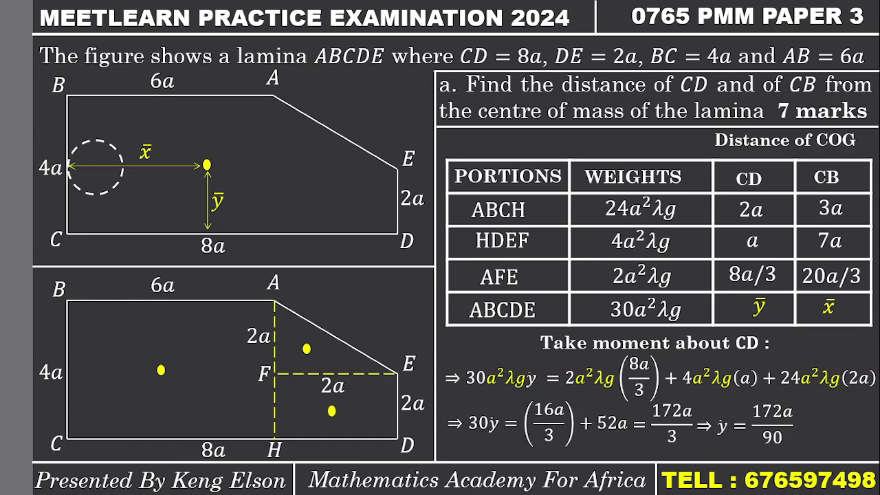
pyautogui.press('Escape')
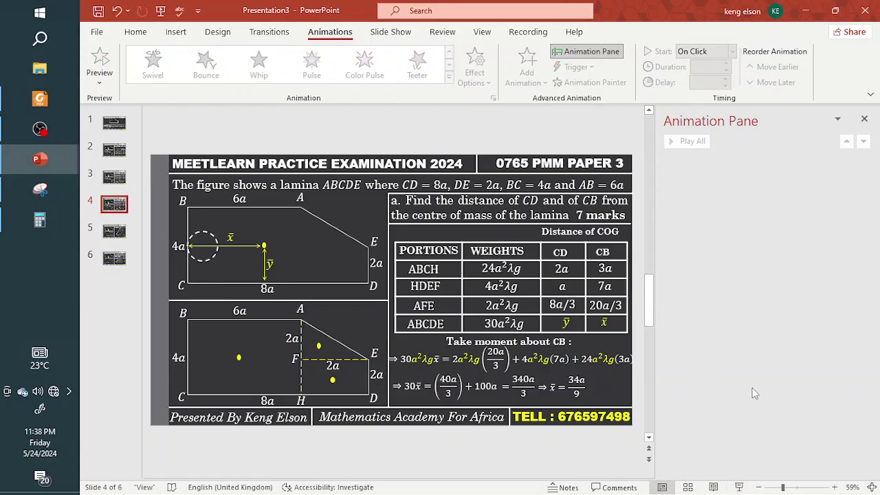
# - Give the Take moment about CB heading, its equations and x̄ = 34a/9 Whip entrances
pyautogui.click(574, 344)
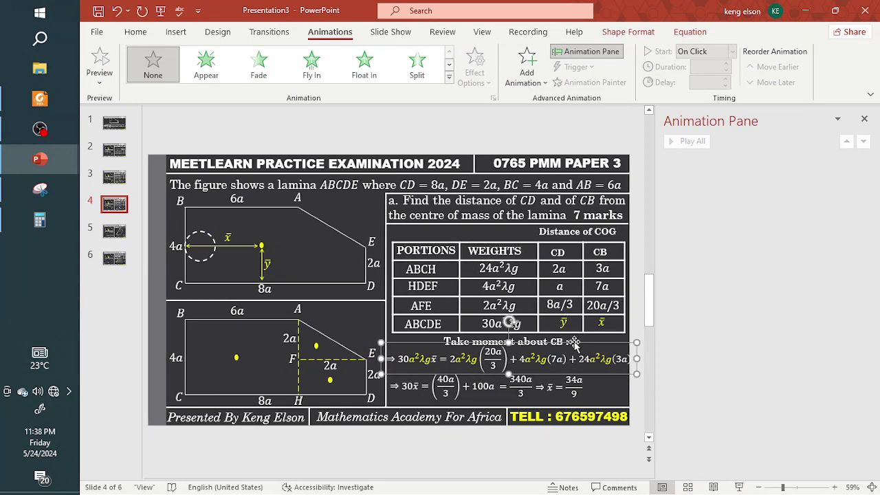
pyautogui.click(575, 343)
pyautogui.keyDown('shift'); pyautogui.click(436, 357); pyautogui.keyUp('shift')
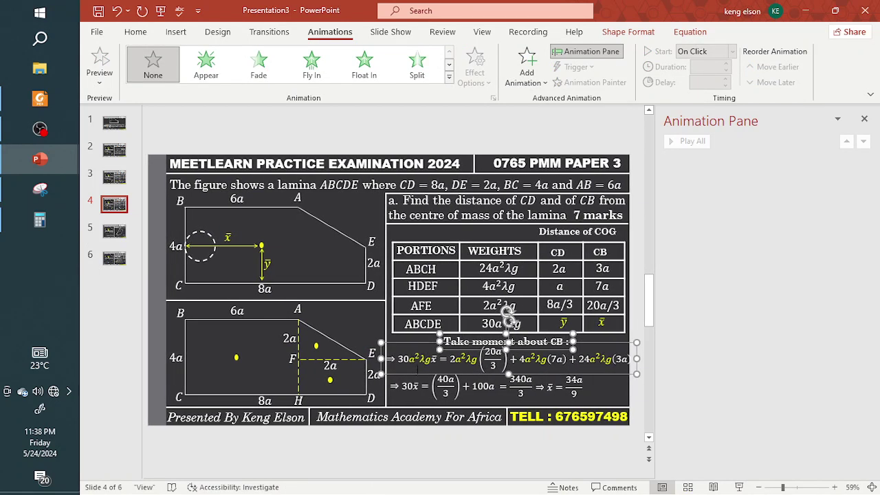
pyautogui.keyDown('shift'); pyautogui.click(514, 393); pyautogui.keyUp('shift')
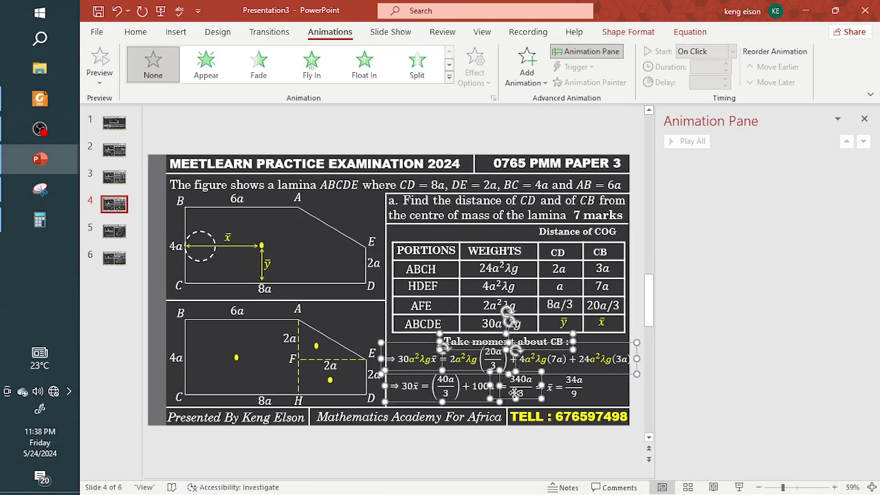
pyautogui.keyDown('shift'); pyautogui.click(550, 392); pyautogui.keyUp('shift')
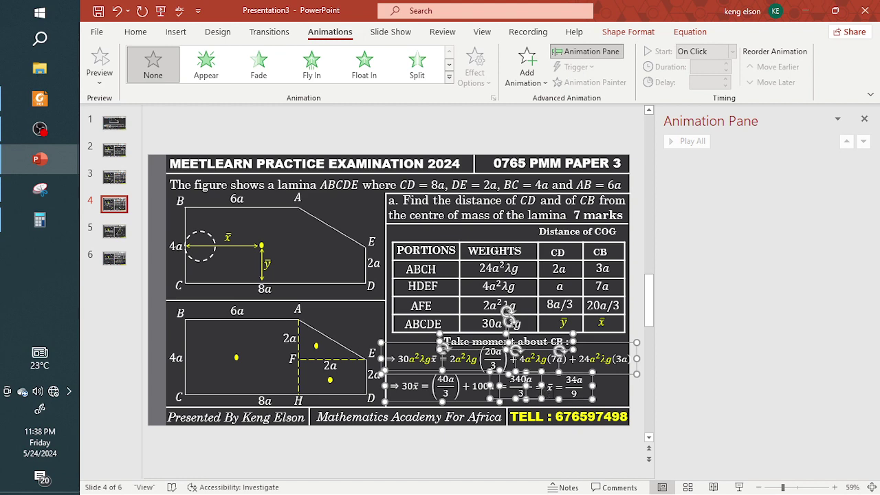
pyautogui.click(449, 78)
pyautogui.click(190, 403)
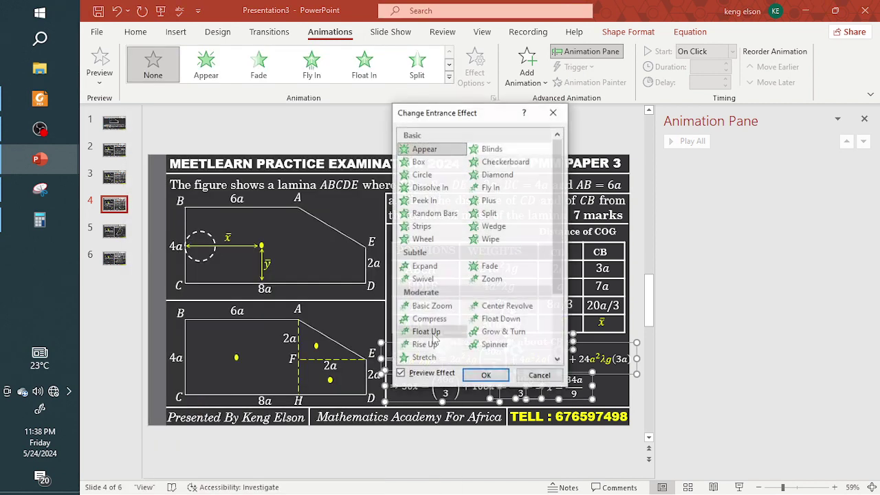
pyautogui.scroll(-3, 475, 275)
pyautogui.click(420, 358)
pyautogui.click(477, 375)
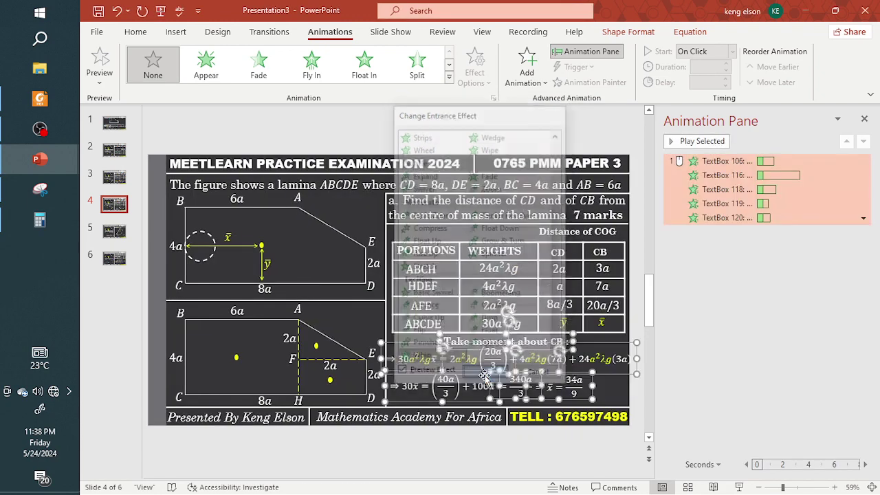
# - Set the Whip animations to start On Click, check slide 4 in the slide show, then go to slide 5
pyautogui.rightClick(748, 181)
pyautogui.click(756, 189)
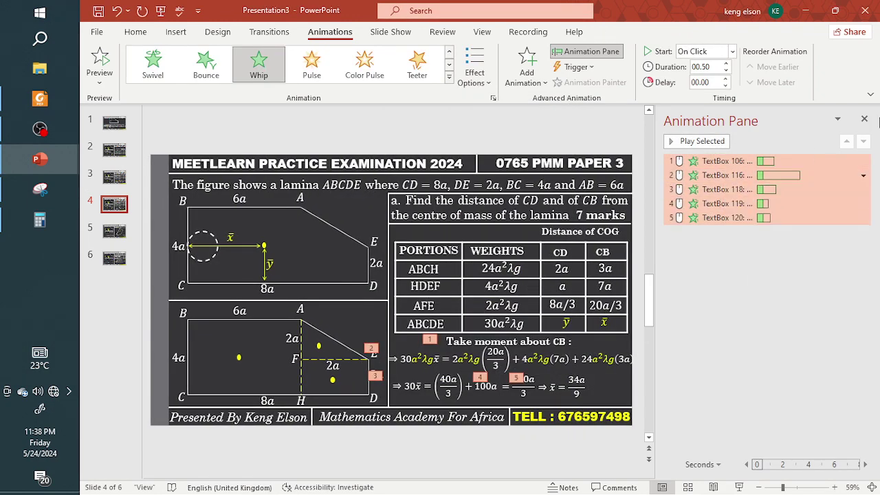
pyautogui.click(864, 118)
pyautogui.click(739, 488)
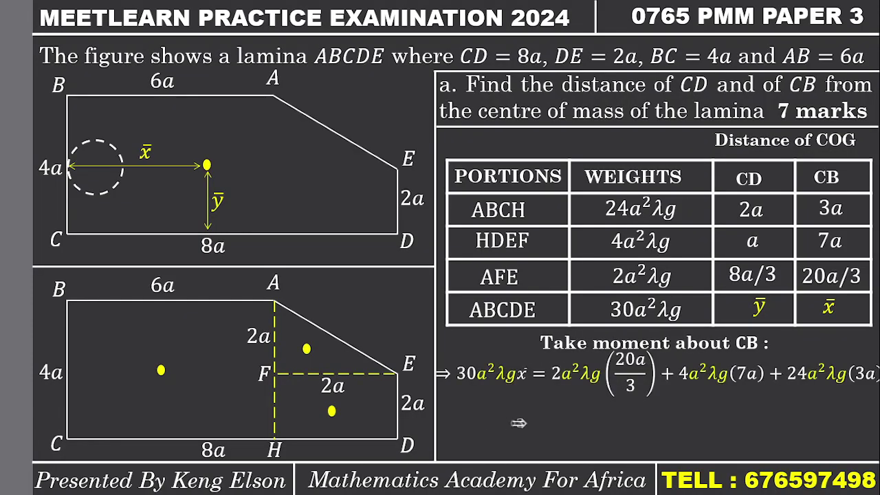
pyautogui.press('Escape')
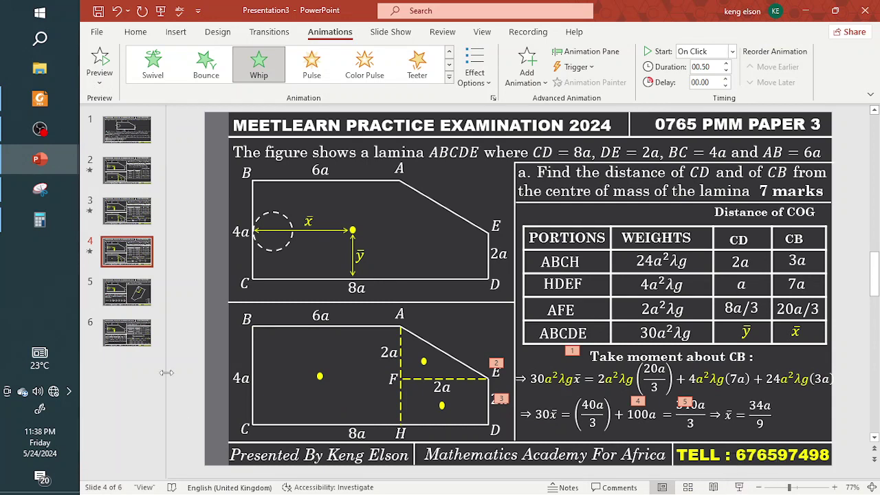
pyautogui.click(136, 299)
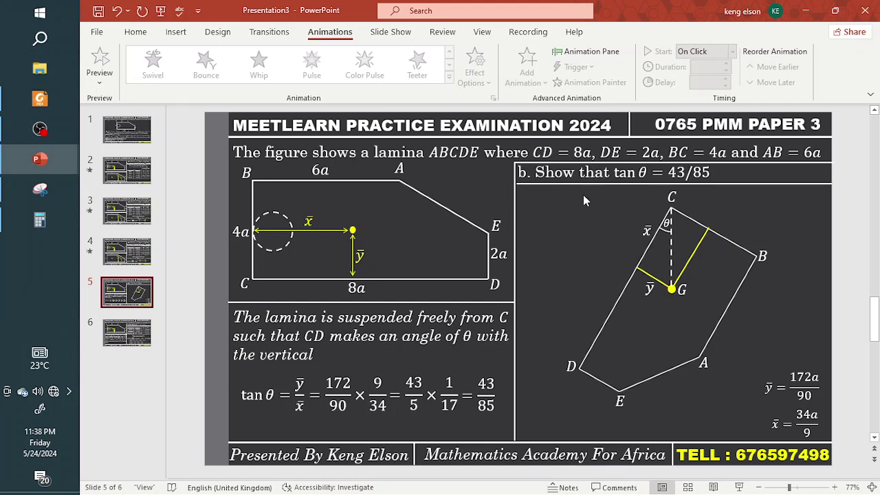
# - Try Split and Float In on the tilted lamina, then settle on a Wheel entrance and preview it
pyautogui.click(687, 361)
pyautogui.click(610, 310)
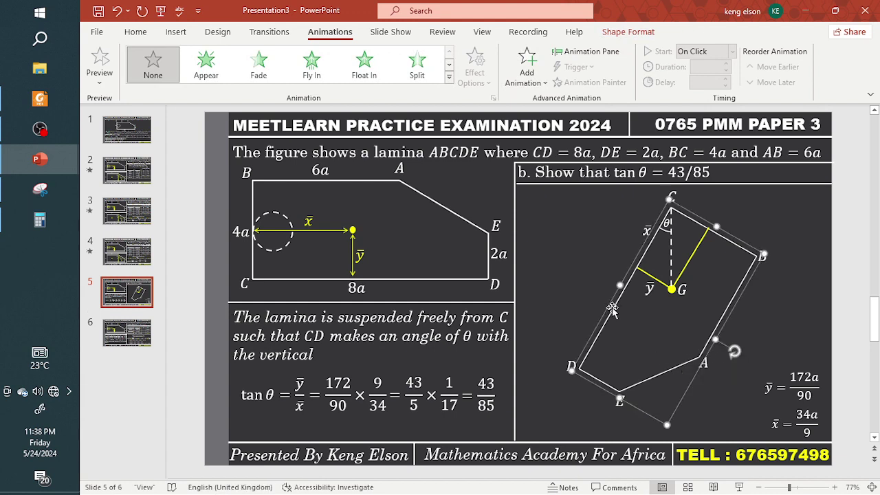
pyautogui.click(421, 69)
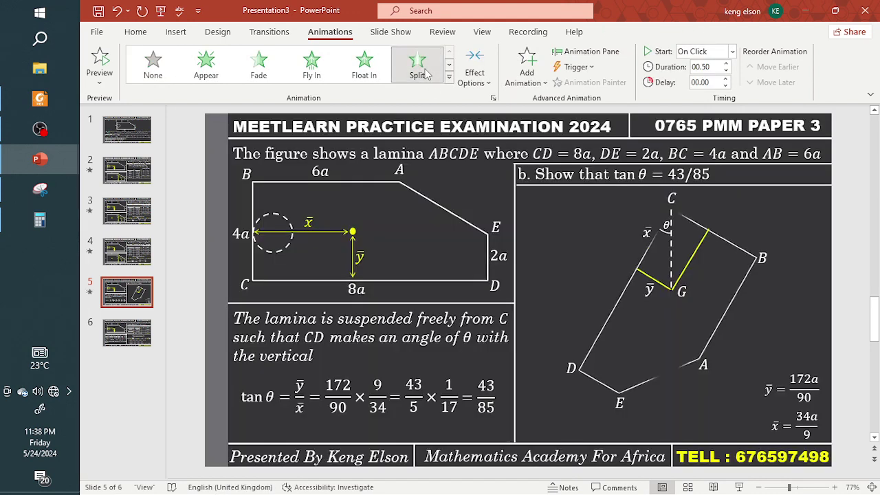
pyautogui.click(389, 69)
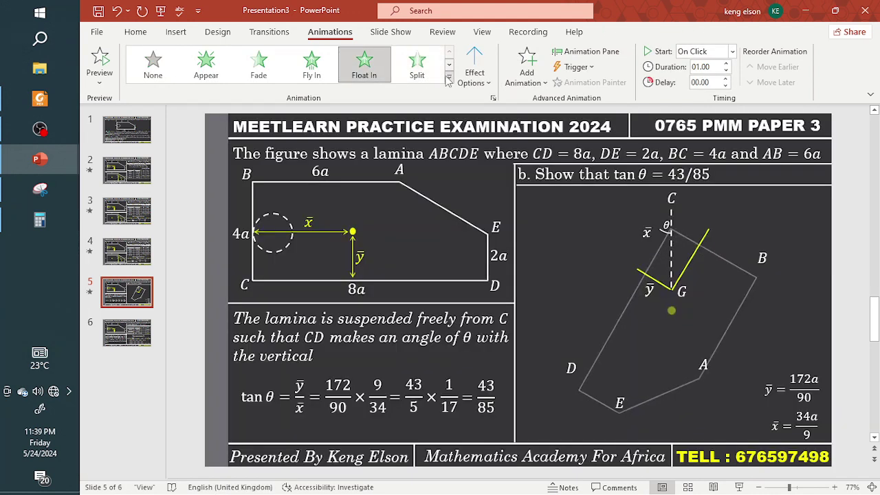
pyautogui.click(449, 78)
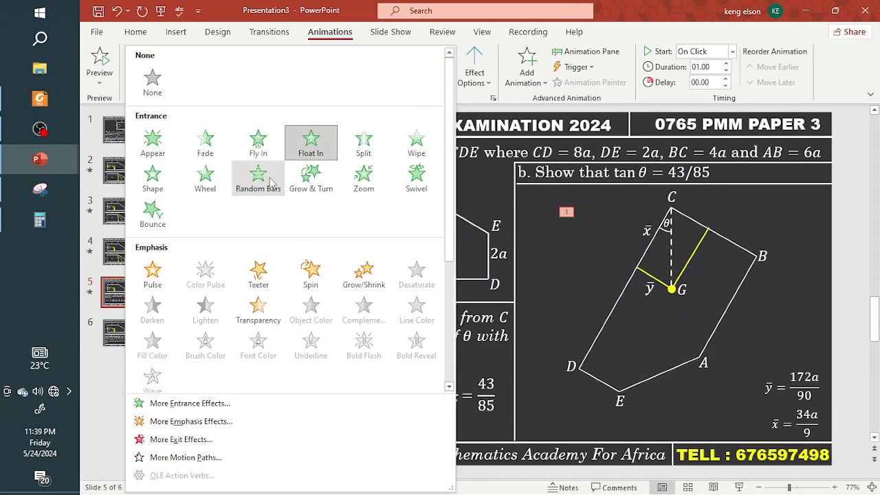
pyautogui.click(212, 181)
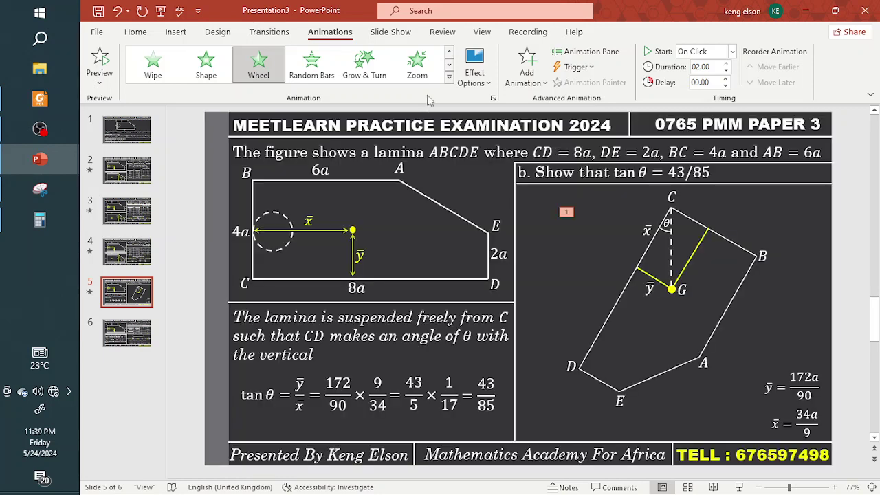
pyautogui.click(268, 74)
# - Select the B, A, E and D vertex labels and try Split, Float In and Bounce entrances
pyautogui.click(772, 268)
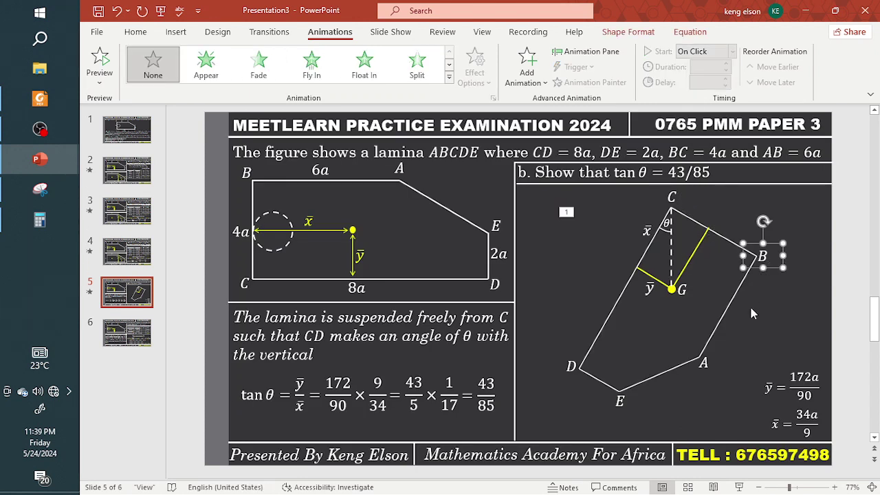
pyautogui.keyDown('shift'); pyautogui.click(713, 354); pyautogui.keyUp('shift')
pyautogui.keyDown('shift'); pyautogui.click(621, 406); pyautogui.keyUp('shift')
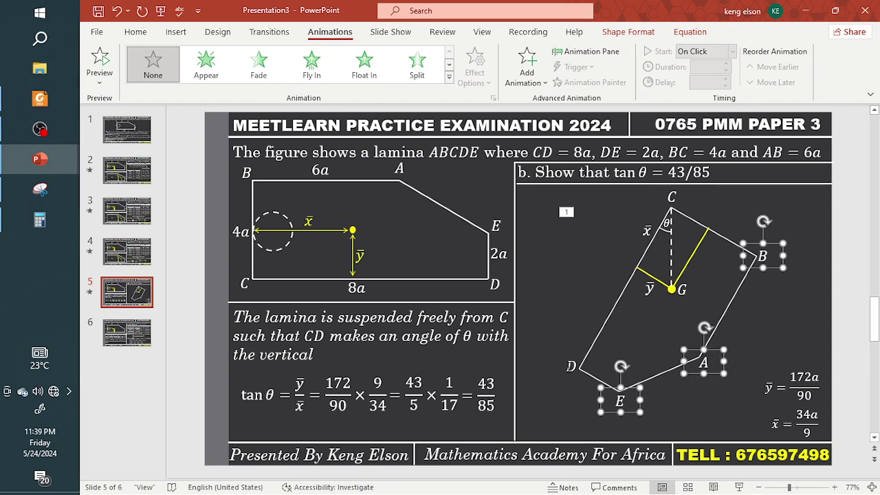
pyautogui.keyDown('shift'); pyautogui.click(571, 366); pyautogui.keyUp('shift')
pyautogui.click(418, 63)
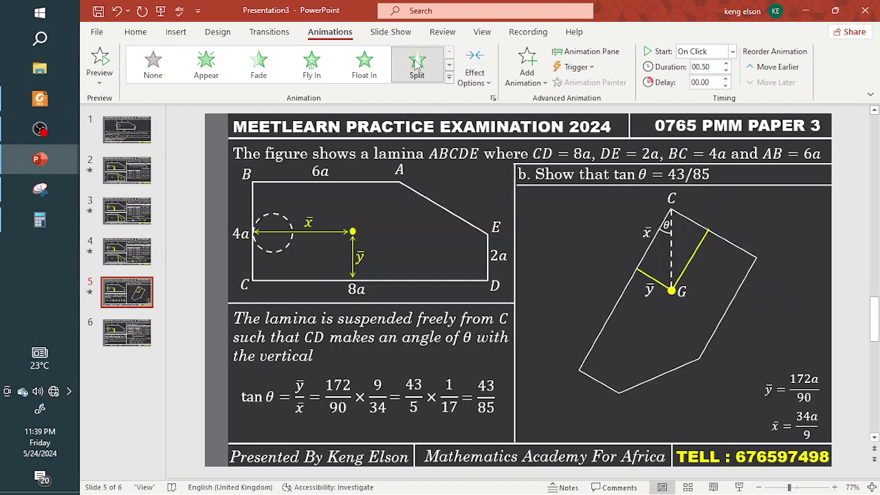
pyautogui.click(364, 63)
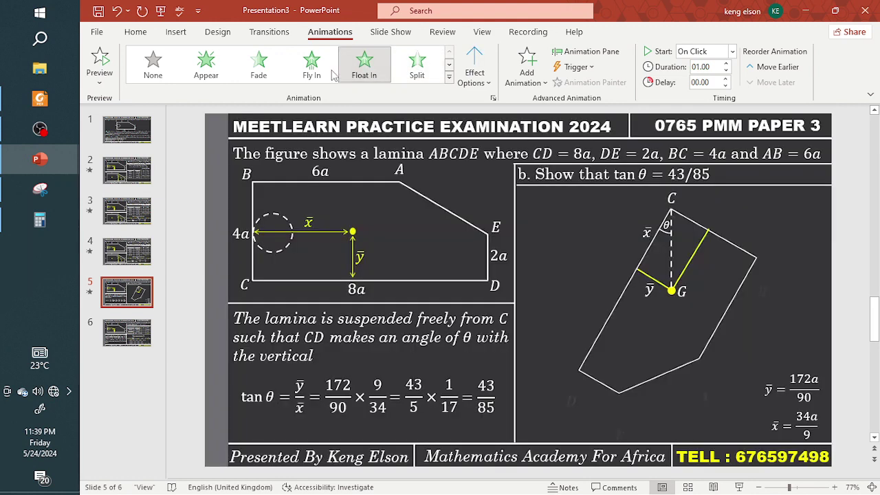
pyautogui.click(450, 80)
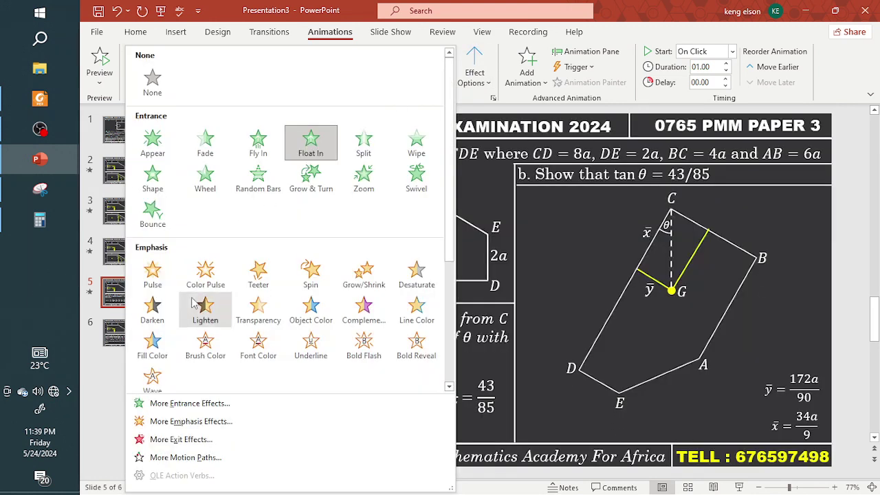
pyautogui.click(153, 212)
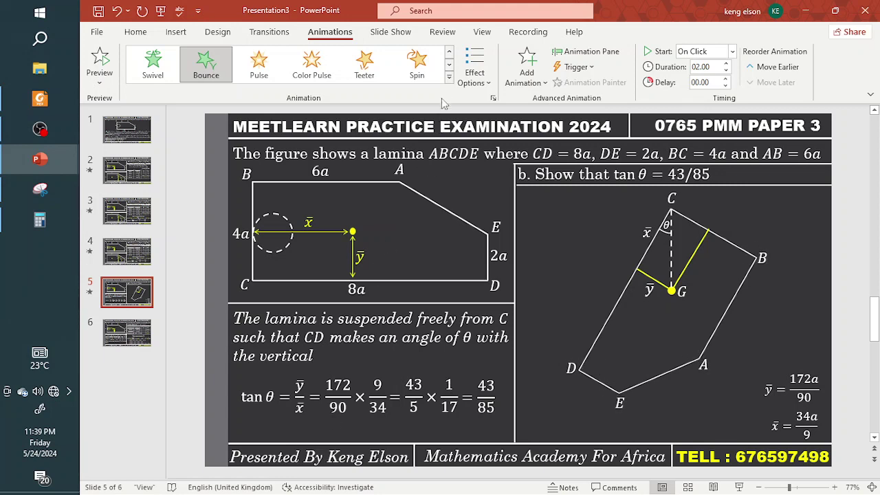
# - Give the labels a Basic Zoom entrance starting On Click, then select the G label
pyautogui.click(449, 77)
pyautogui.click(167, 414)
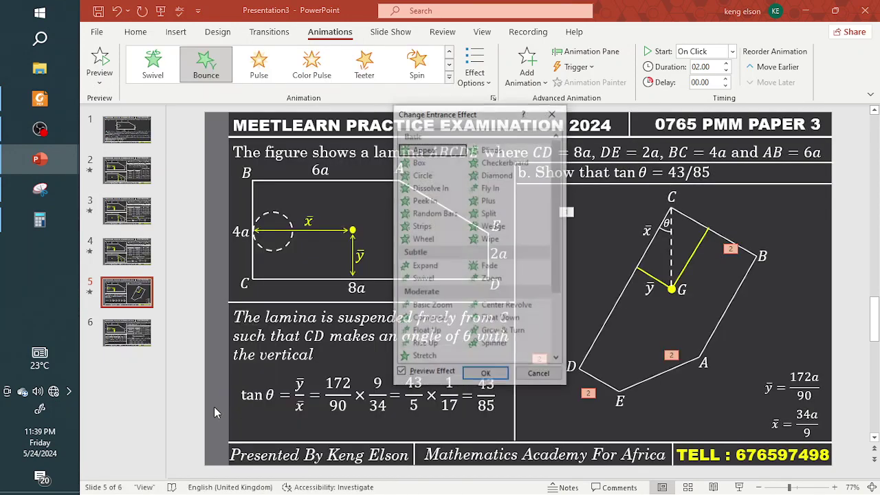
pyautogui.click(432, 306)
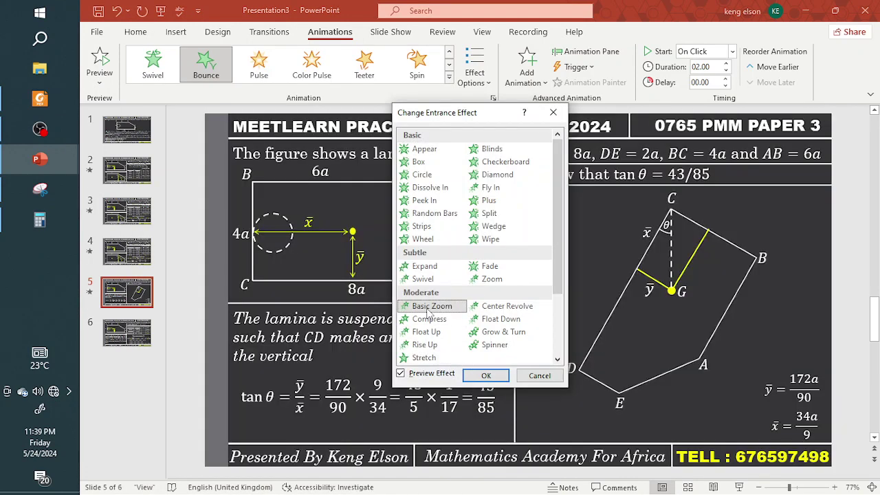
pyautogui.click(486, 375)
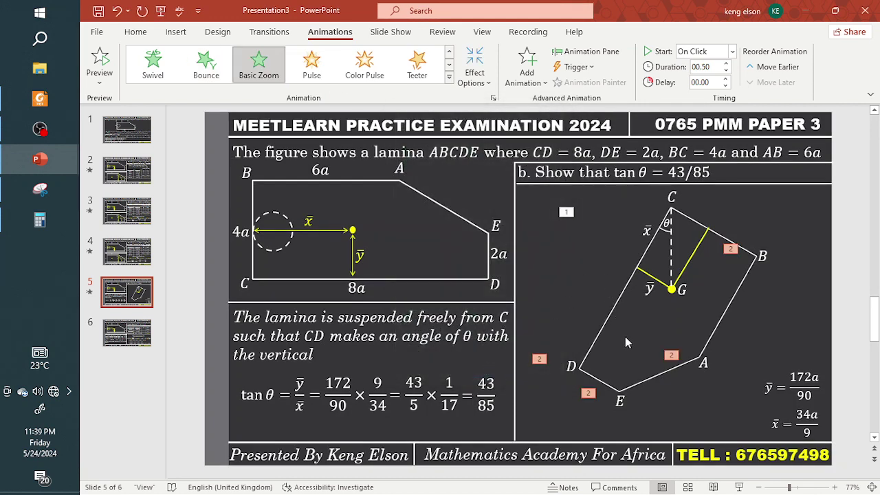
pyautogui.click(607, 51)
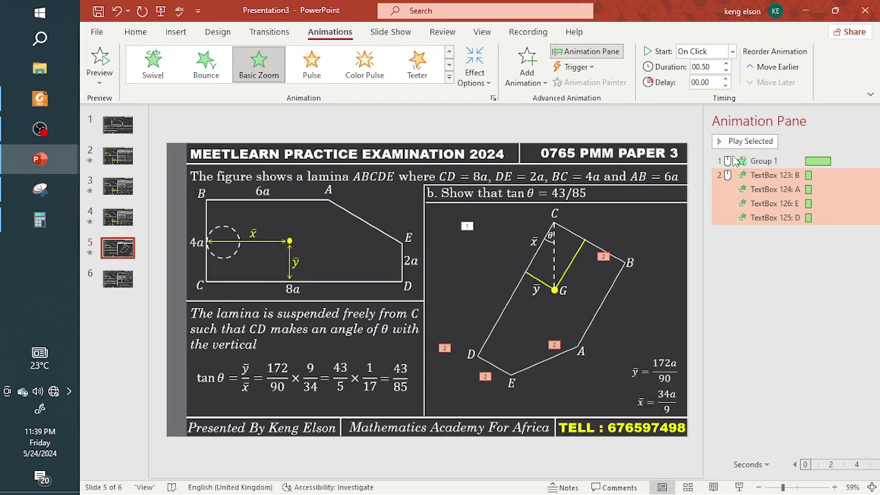
pyautogui.rightClick(726, 185)
pyautogui.click(750, 204)
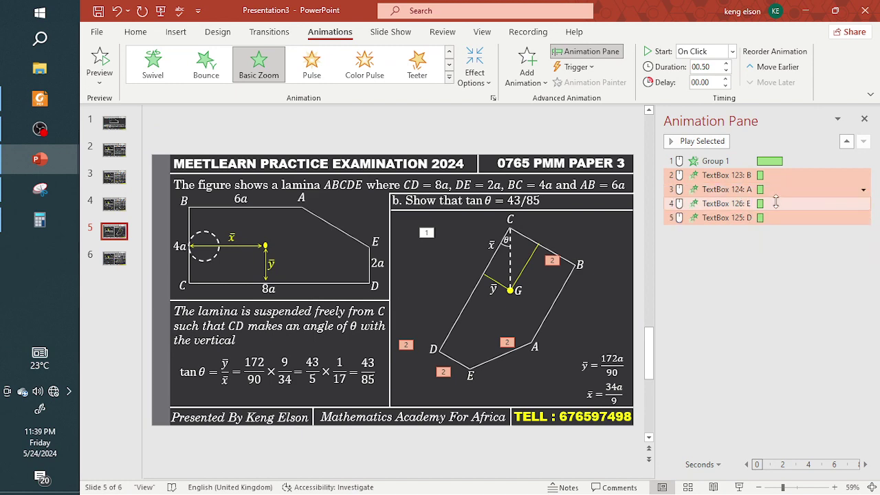
pyautogui.click(865, 119)
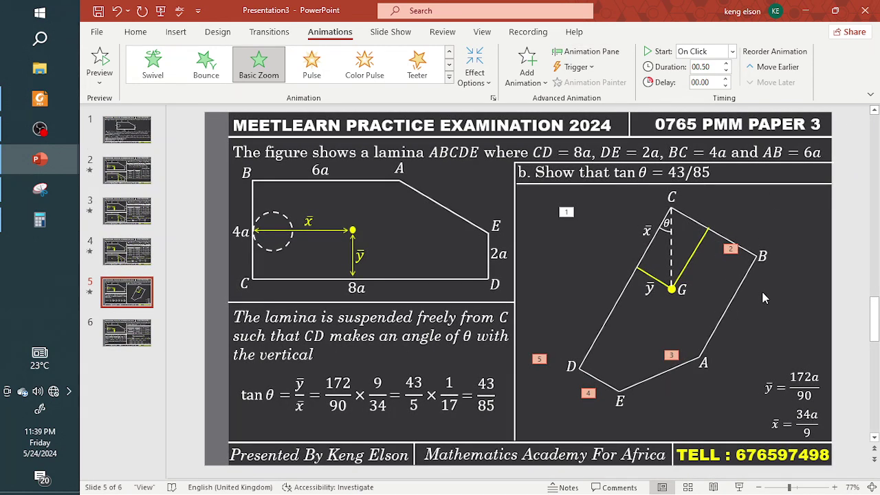
pyautogui.click(675, 292)
# - Move the G label right and give it a Split entrance
pyautogui.moveTo(692, 302); pyautogui.dragTo(776, 312)
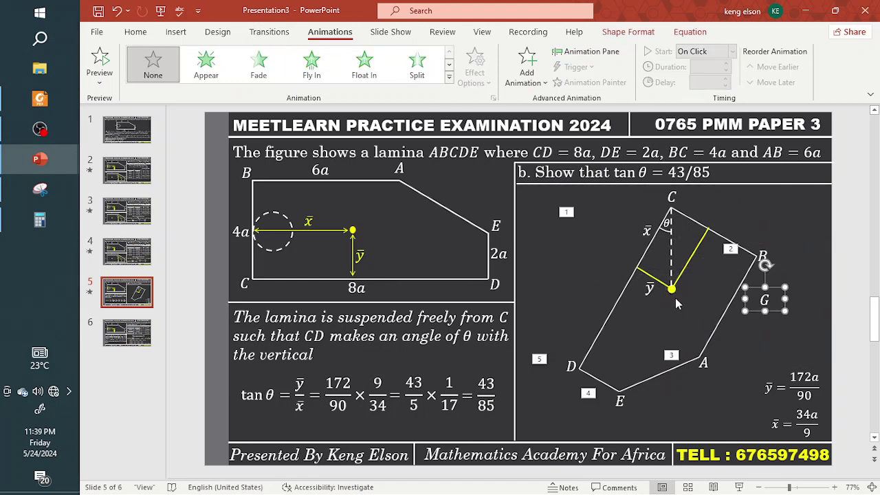
pyautogui.click(671, 290)
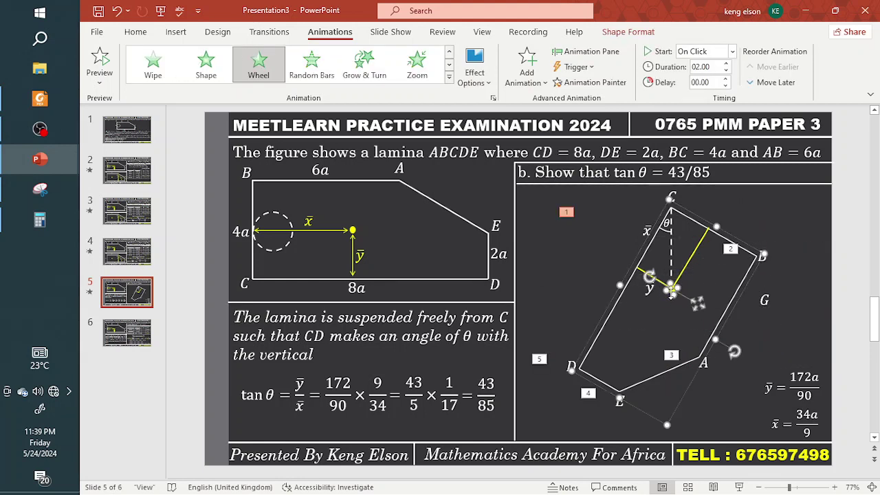
pyautogui.moveTo(731, 310); pyautogui.dragTo(689, 303)
pyautogui.hotkey('ctrl', 'z')
pyautogui.click(417, 69)
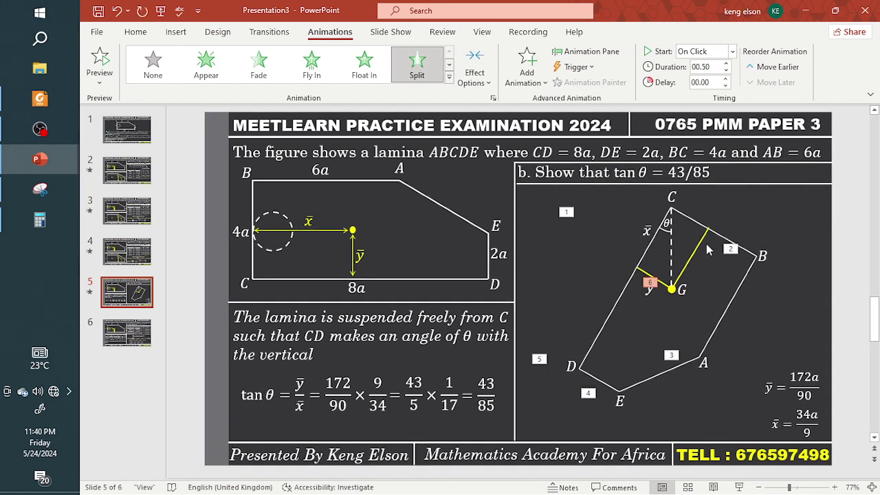
# - Nudge the x̄ label left and give the θ arc with its label a Split entrance
pyautogui.click(666, 232)
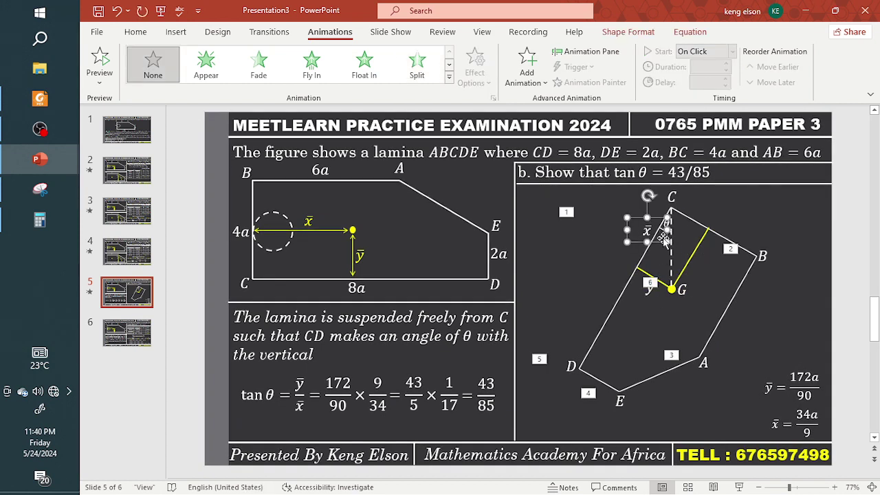
pyautogui.moveTo(664, 234); pyautogui.dragTo(657, 235)
pyautogui.click(663, 232)
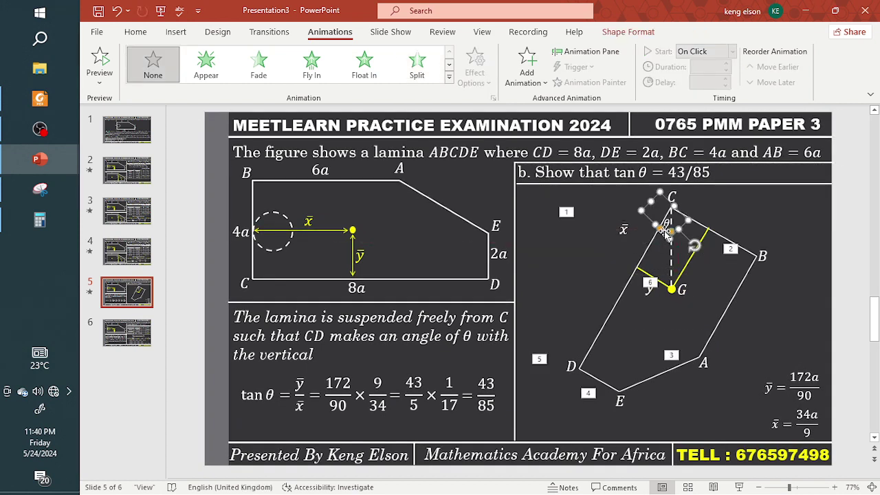
pyautogui.keyDown('shift'); pyautogui.click(666, 223); pyautogui.keyUp('shift')
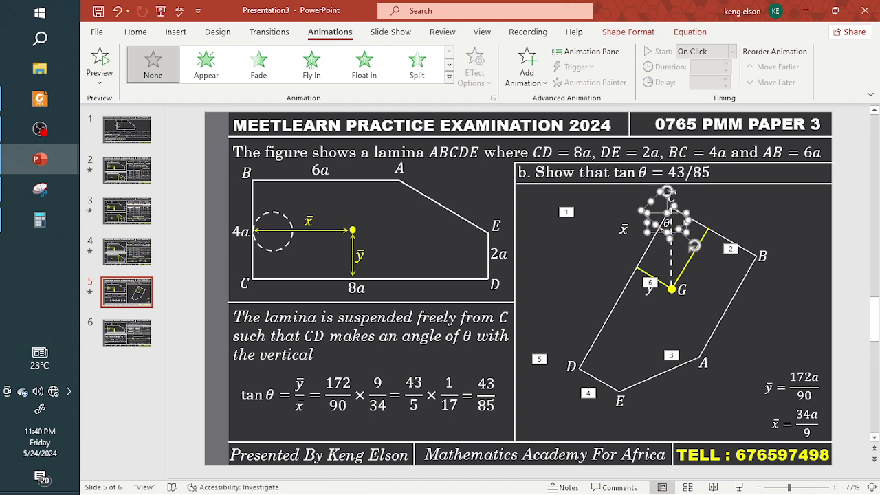
pyautogui.click(418, 66)
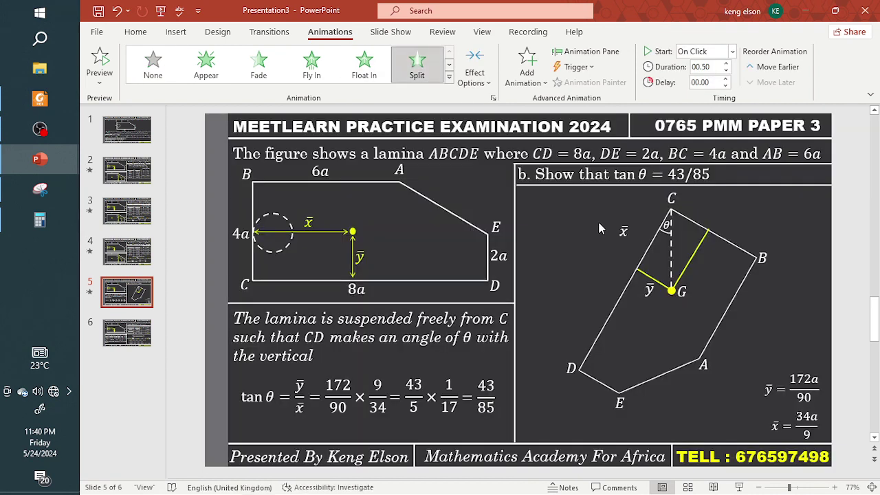
# - Select both yellow lines from G together with the ȳ and x̄ labels
pyautogui.click(625, 231)
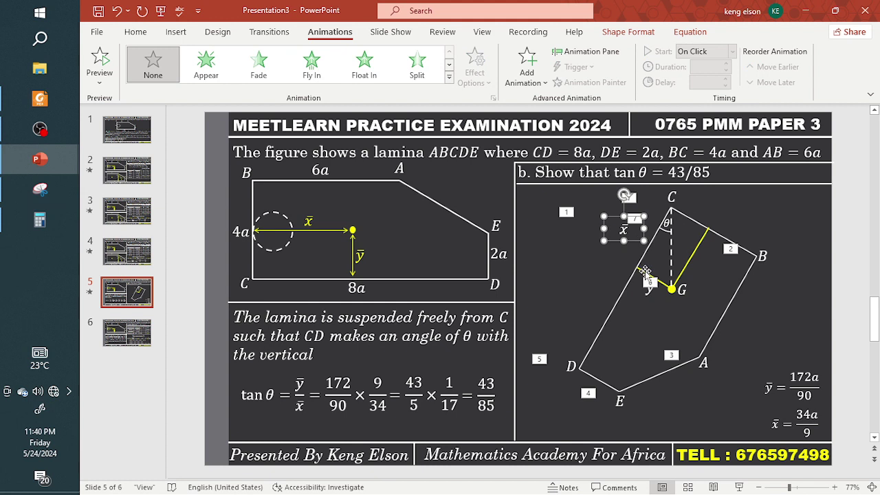
pyautogui.click(645, 273)
pyautogui.keyDown('shift'); pyautogui.click(693, 267); pyautogui.keyUp('shift')
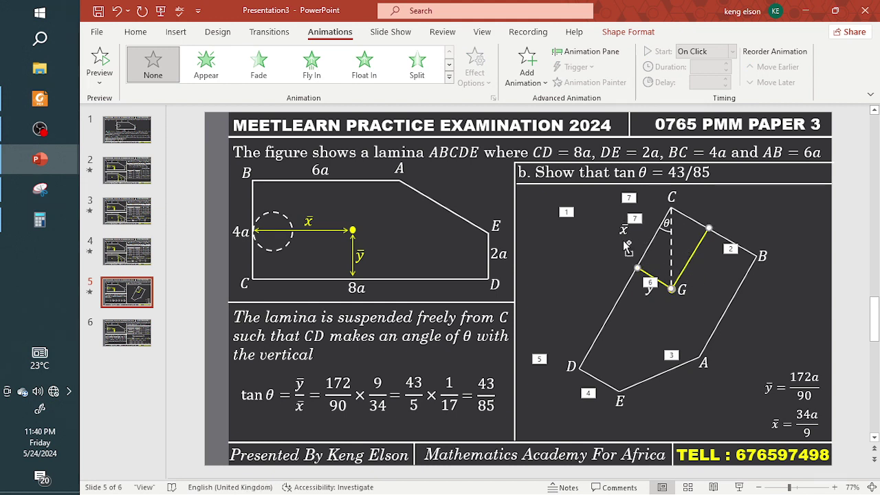
pyautogui.click(643, 288)
pyautogui.keyDown('shift'); pyautogui.click(623, 230); pyautogui.keyUp('shift')
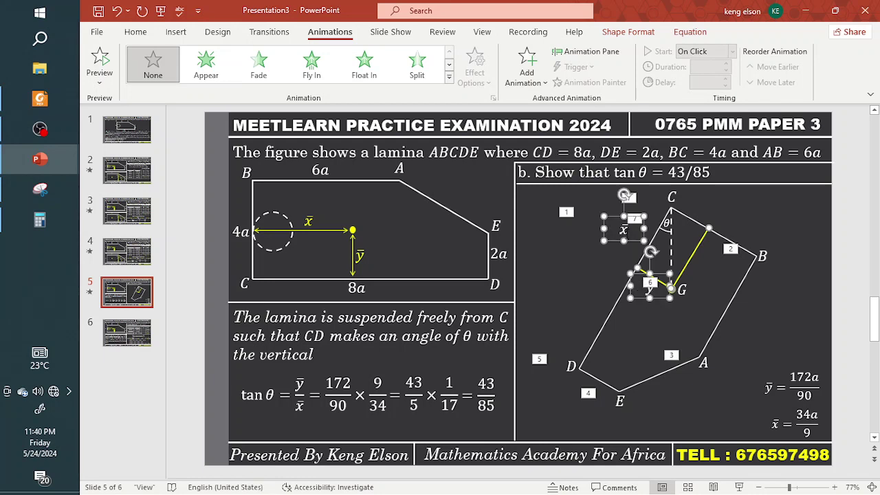
pyautogui.click(449, 78)
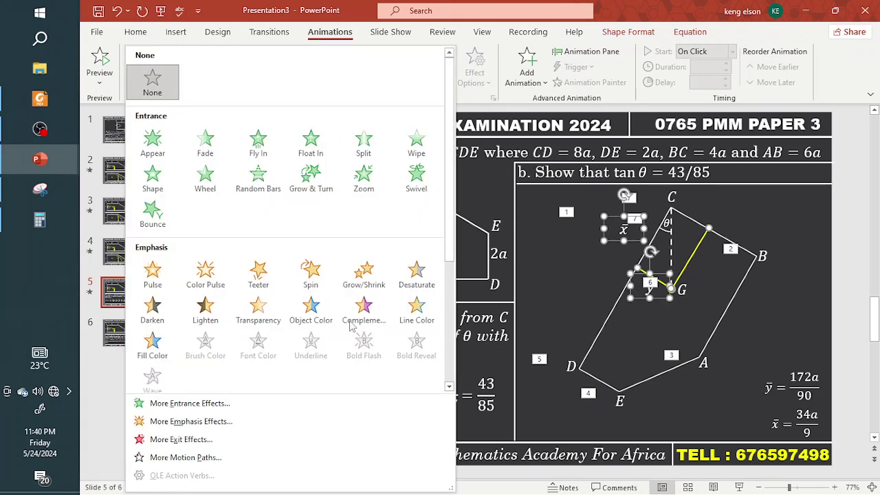
# - Apply Basic Zoom to the yellow lines and labels, each starting On Click
pyautogui.click(236, 401)
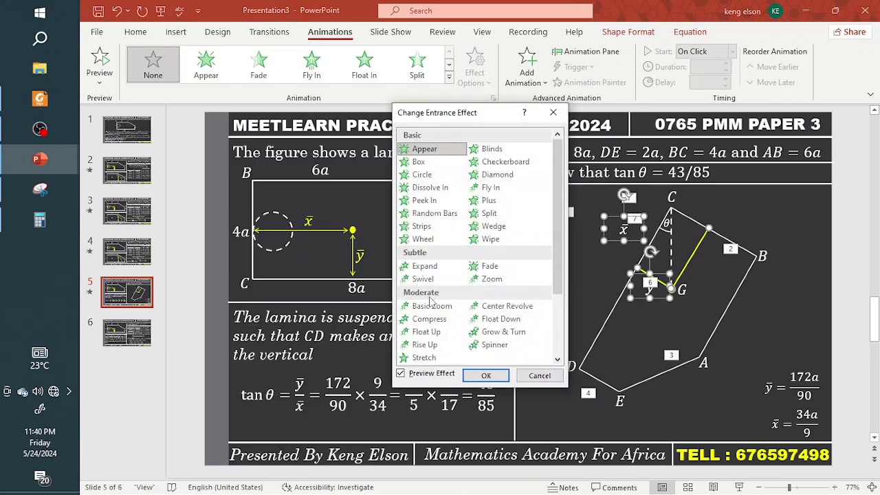
pyautogui.click(430, 319)
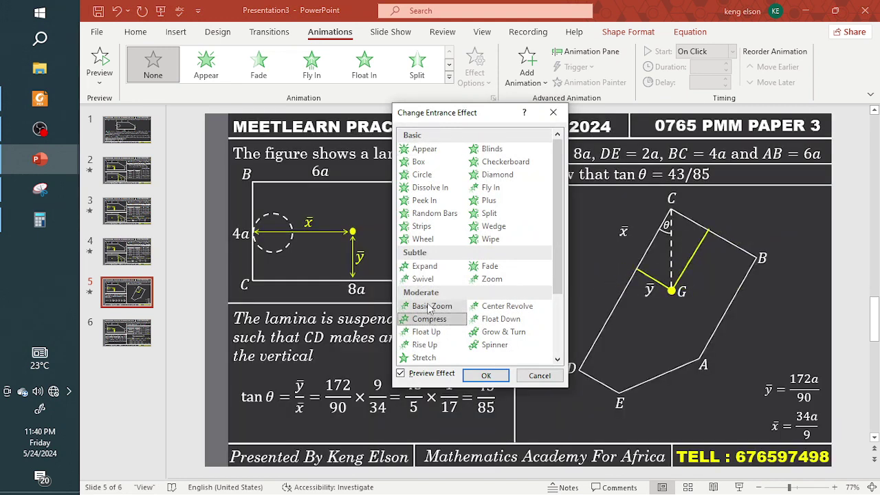
pyautogui.click(430, 307)
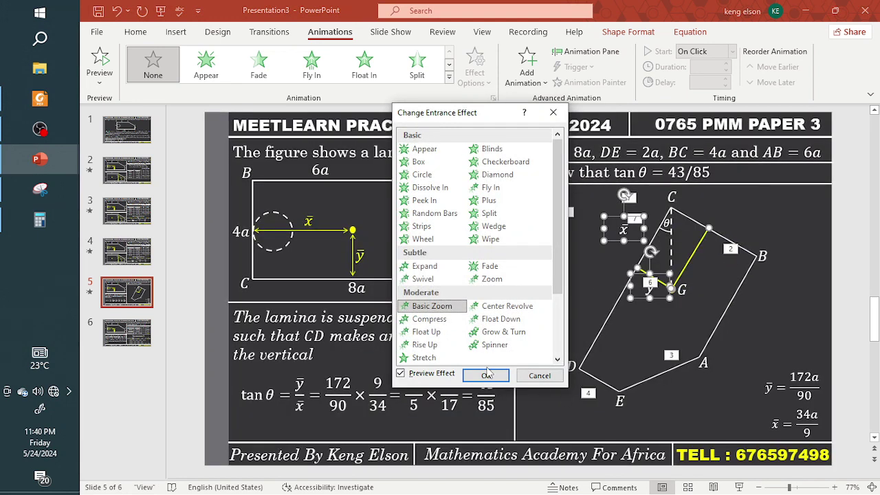
pyautogui.click(486, 377)
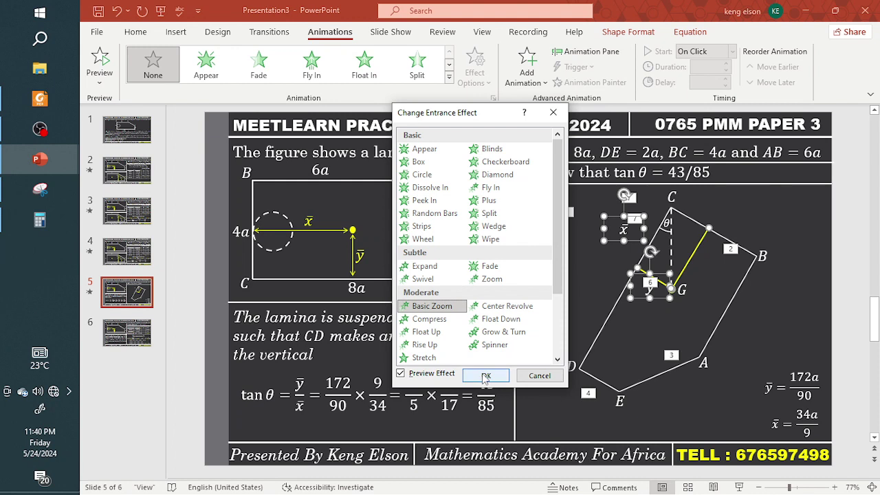
pyautogui.click(562, 52)
pyautogui.rightClick(739, 292)
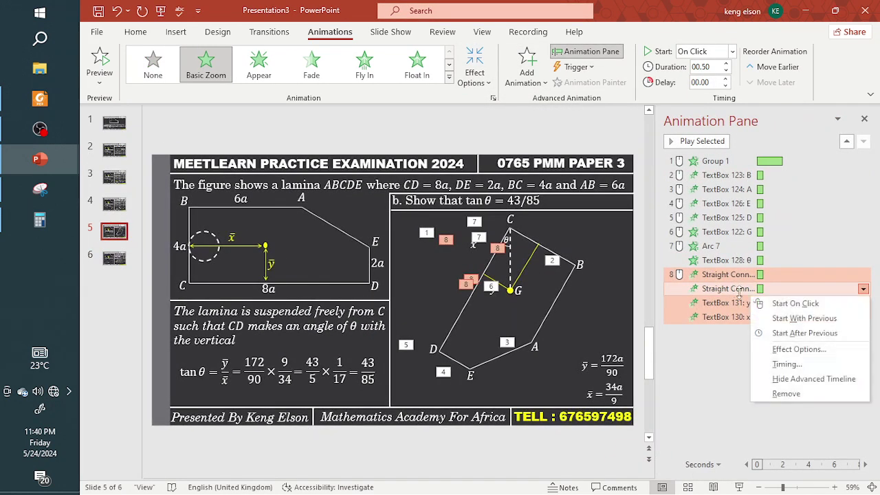
pyautogui.click(784, 303)
# - Nudge the x̄ label down and right, then select the first tan θ working parts
pyautogui.click(474, 247)
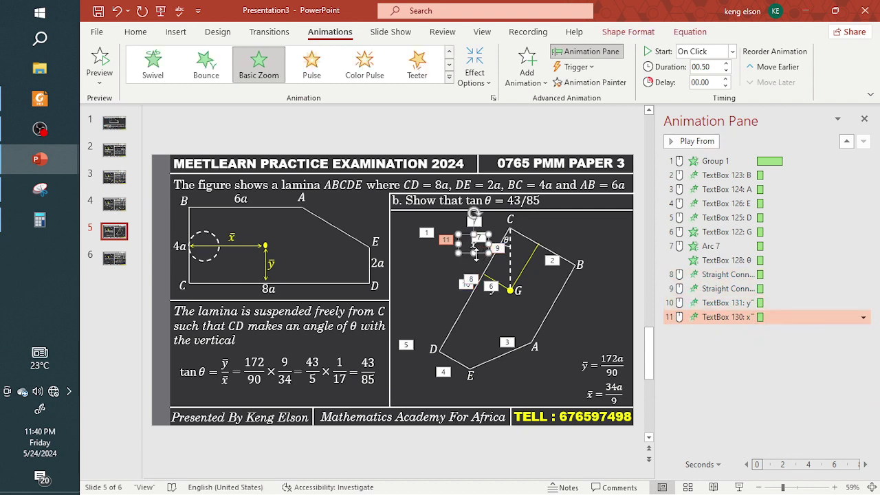
pyautogui.moveTo(476, 253); pyautogui.dragTo(492, 261)
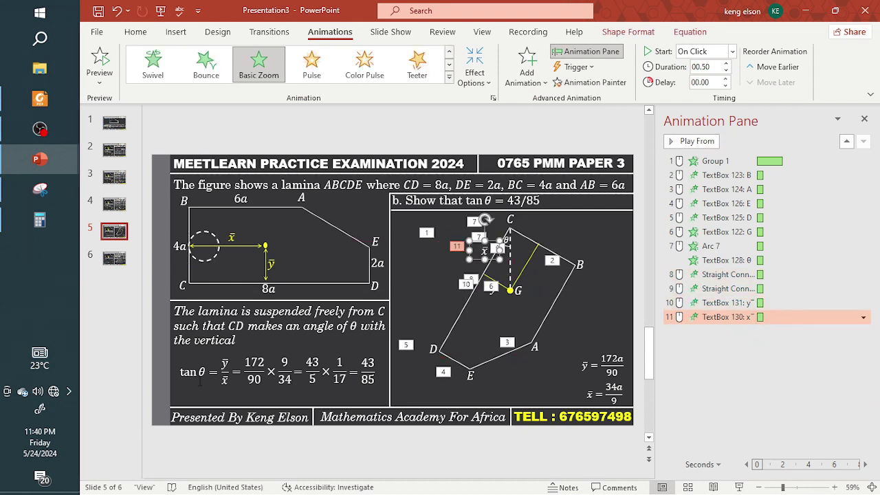
pyautogui.click(199, 381)
pyautogui.keyDown('shift'); pyautogui.click(264, 383); pyautogui.keyUp('shift')
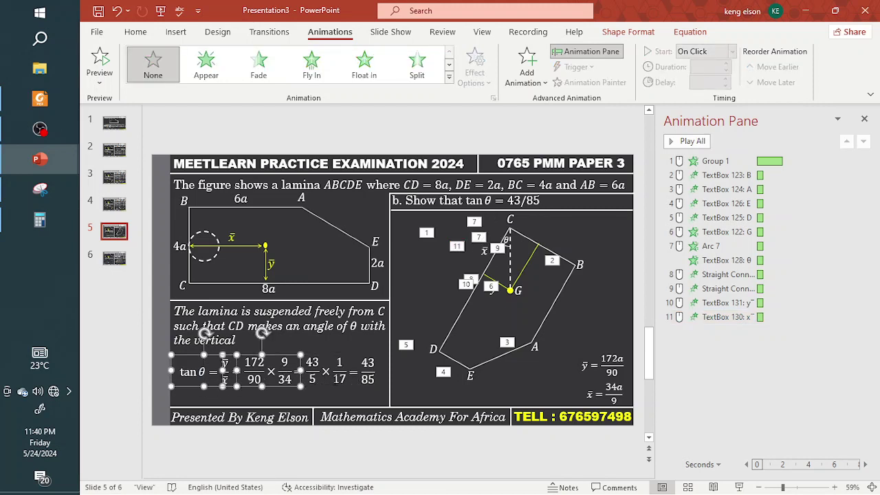
# - Add the 43/5 × 1/17 and 43/85 parts and give all four a Whip entrance
pyautogui.keyDown('shift'); pyautogui.click(302, 383); pyautogui.keyUp('shift')
pyautogui.keyDown('shift'); pyautogui.click(368, 377); pyautogui.keyUp('shift')
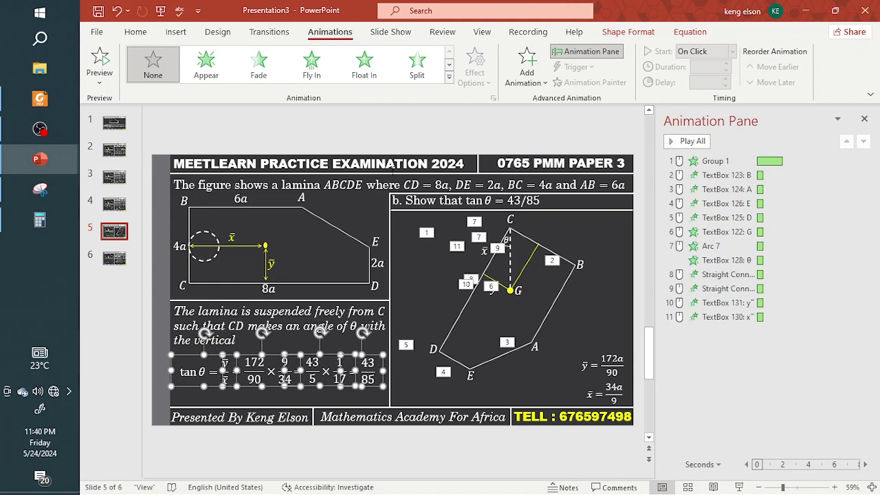
pyautogui.click(449, 77)
pyautogui.click(186, 399)
pyautogui.scroll(-2, 426, 330)
pyautogui.click(422, 358)
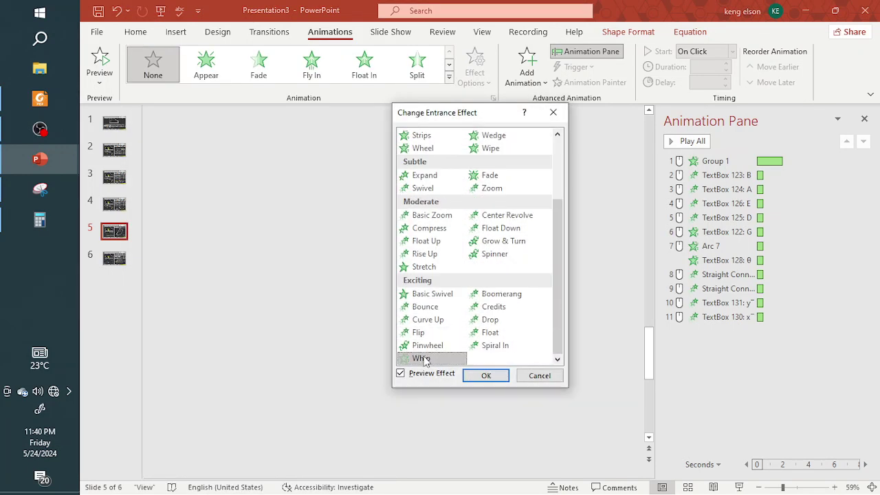
pyautogui.click(494, 375)
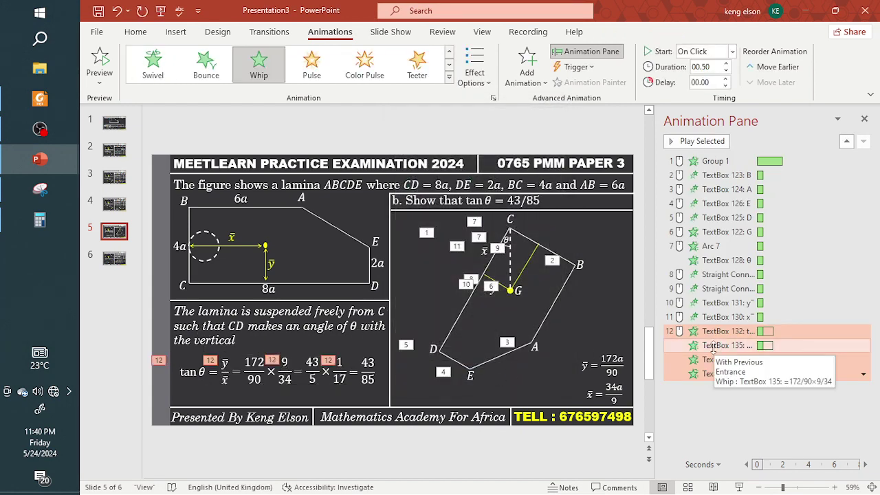
# - Set each tan θ part to start On Click, then go to slide 6
pyautogui.rightClick(754, 350)
pyautogui.click(792, 360)
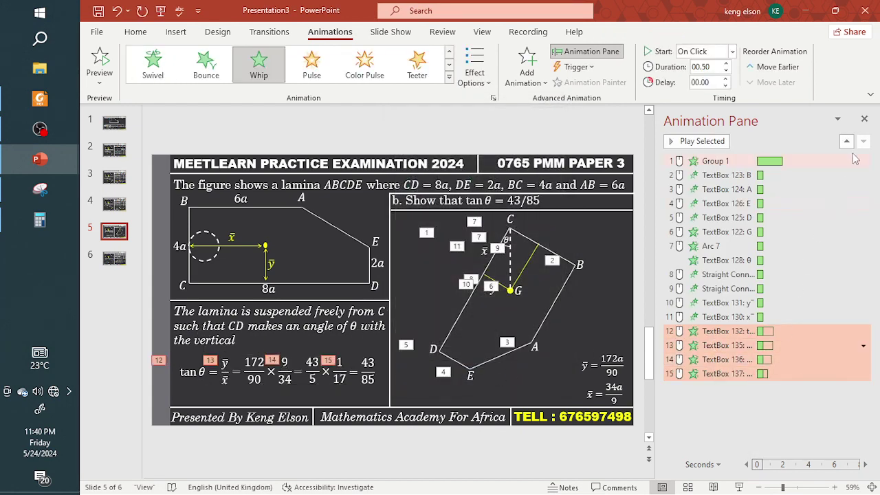
pyautogui.click(865, 120)
pyautogui.click(133, 338)
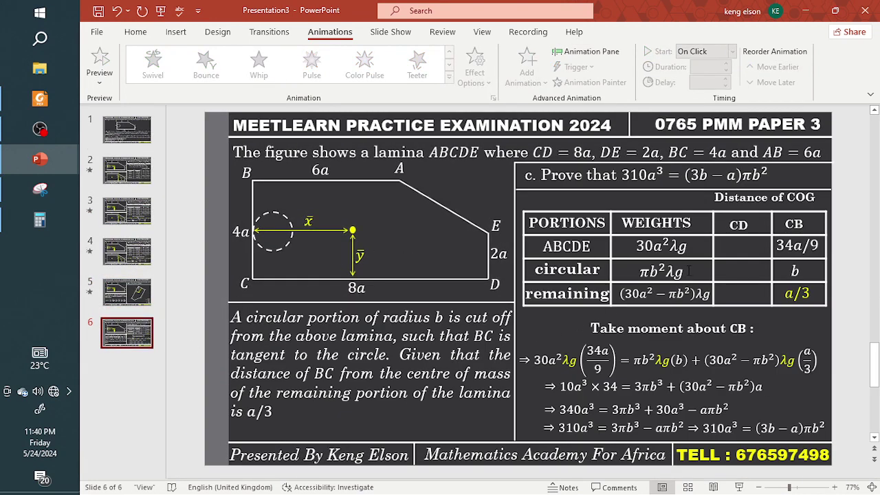
# - Give the table of portions and weights a Split entrance
pyautogui.click(820, 197)
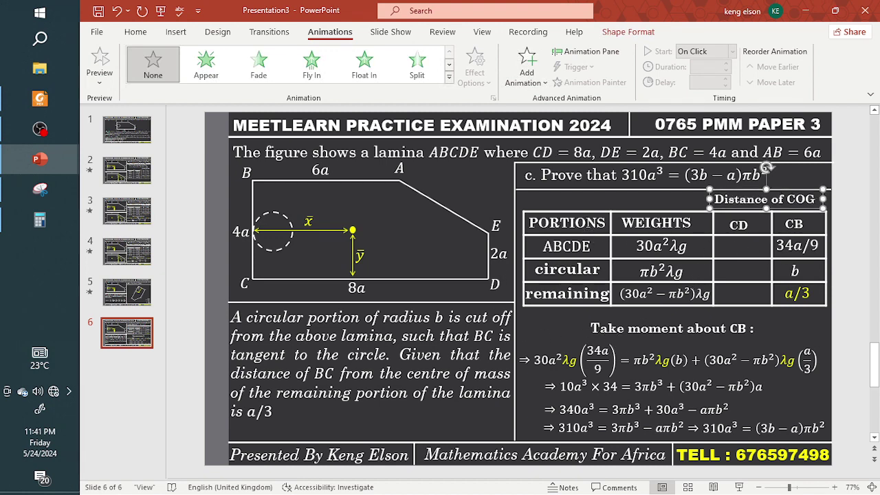
pyautogui.click(609, 210)
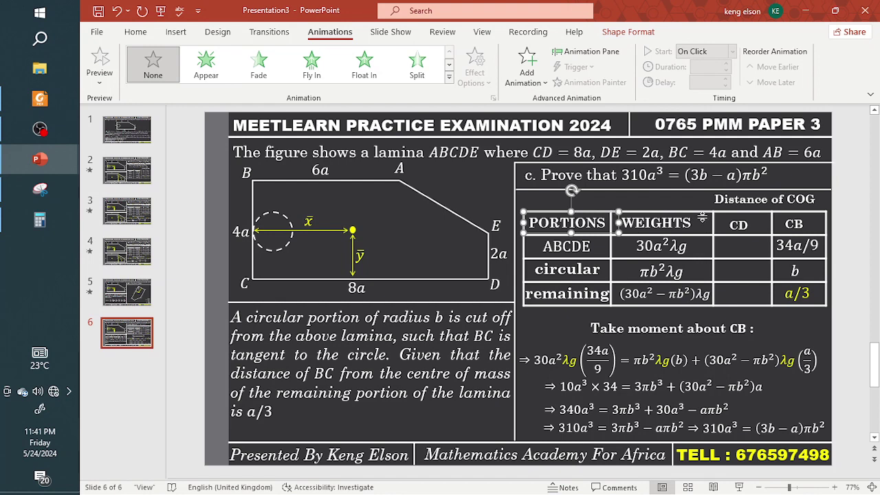
pyautogui.click(419, 67)
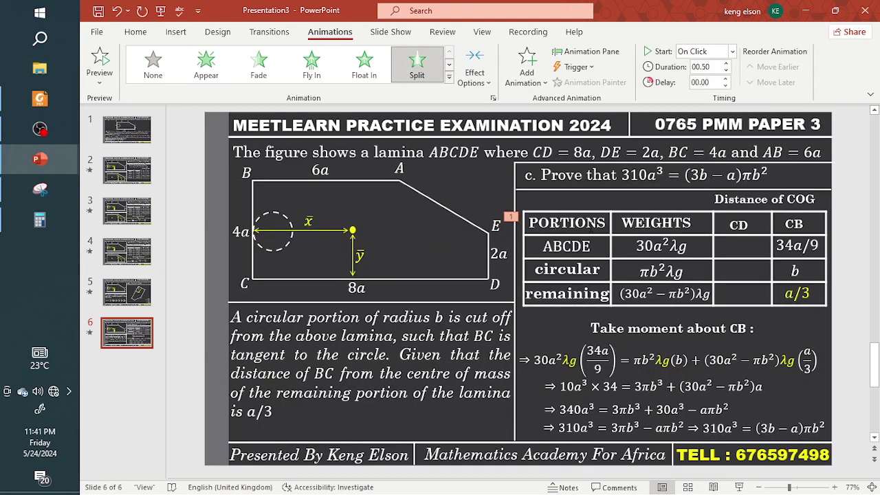
# - Select the PORTIONS, WEIGHTS, CD, CB headers and every row's weight and distance entries
pyautogui.click(585, 223)
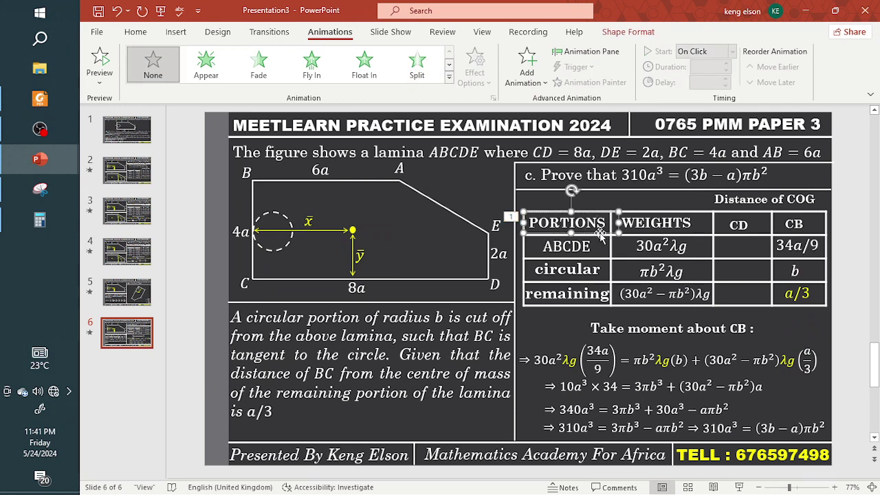
pyautogui.keyDown('shift'); pyautogui.click(654, 223); pyautogui.keyUp('shift')
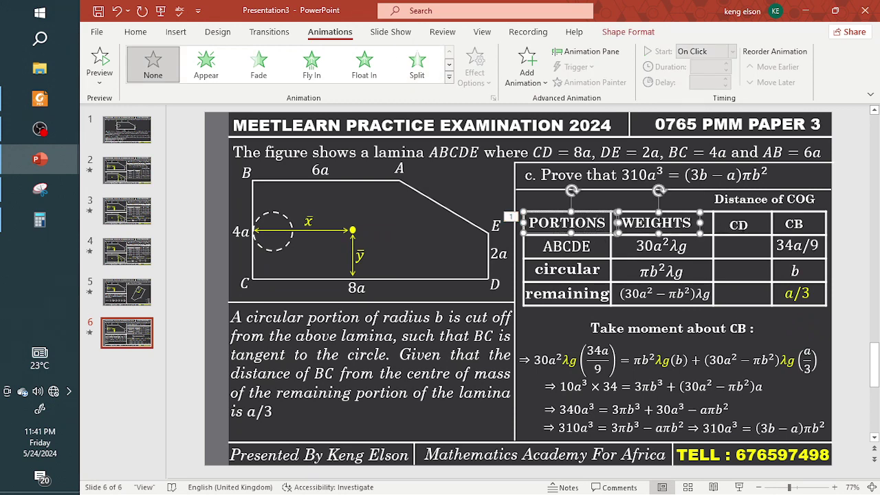
pyautogui.keyDown('shift'); pyautogui.click(739, 225); pyautogui.keyUp('shift')
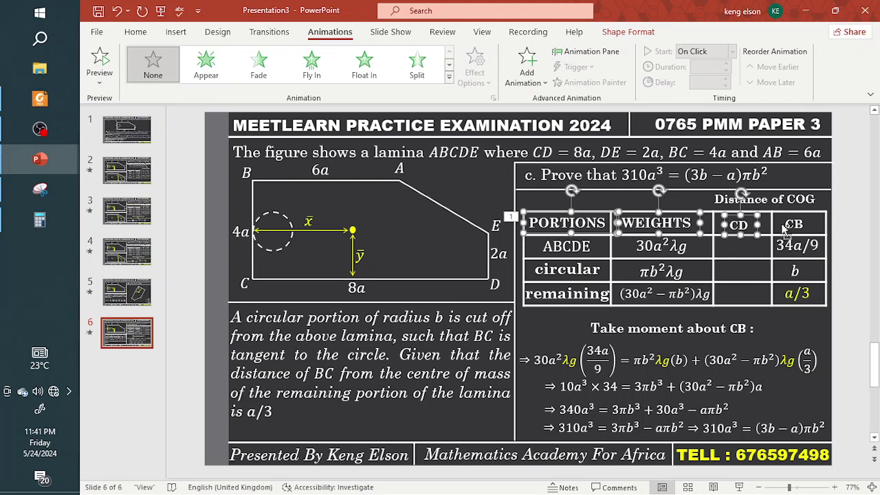
pyautogui.keyDown('shift'); pyautogui.click(791, 224); pyautogui.keyUp('shift')
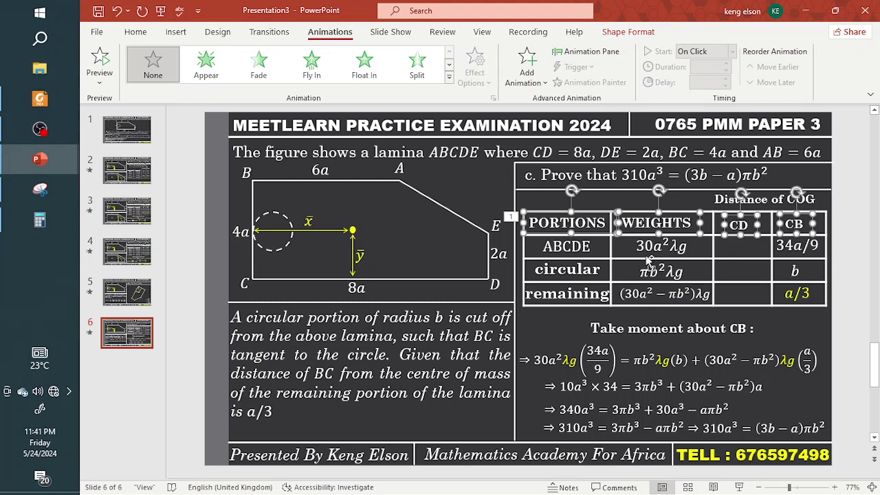
pyautogui.keyDown('shift'); pyautogui.click(586, 246); pyautogui.keyUp('shift')
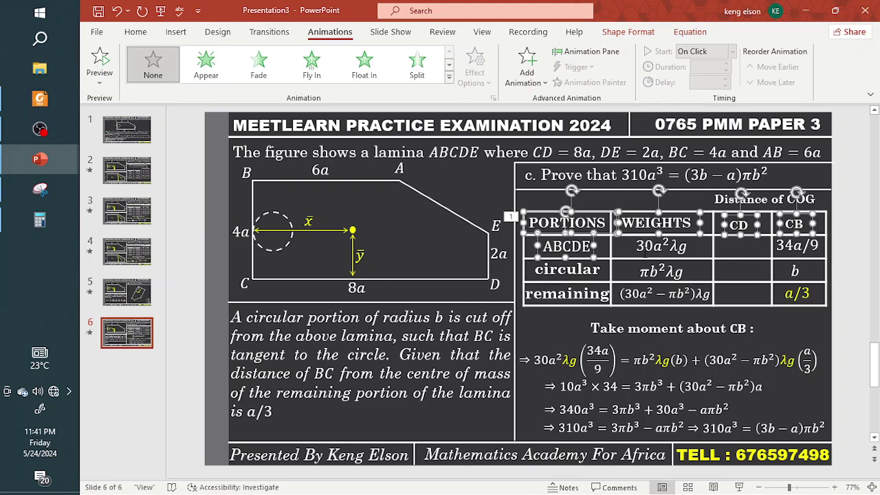
pyautogui.keyDown('shift'); pyautogui.click(652, 251); pyautogui.keyUp('shift')
pyautogui.keyDown('shift'); pyautogui.click(798, 245); pyautogui.keyUp('shift')
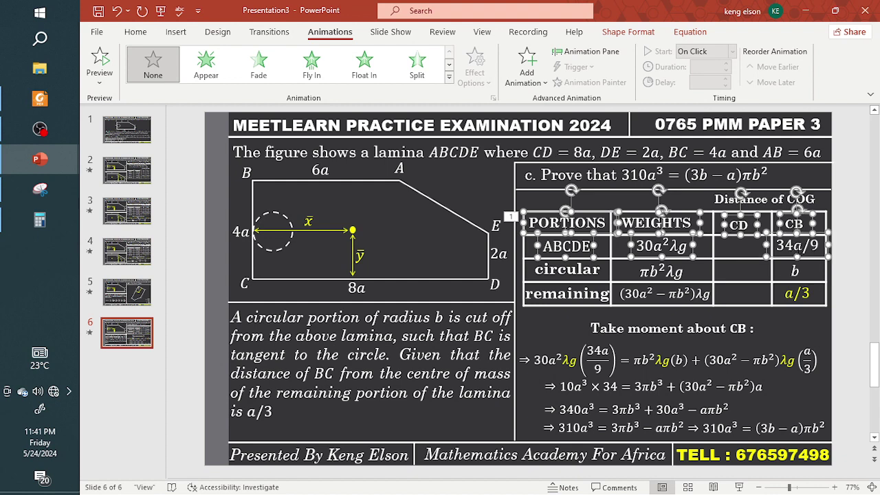
pyautogui.keyDown('shift'); pyautogui.click(569, 272); pyautogui.keyUp('shift')
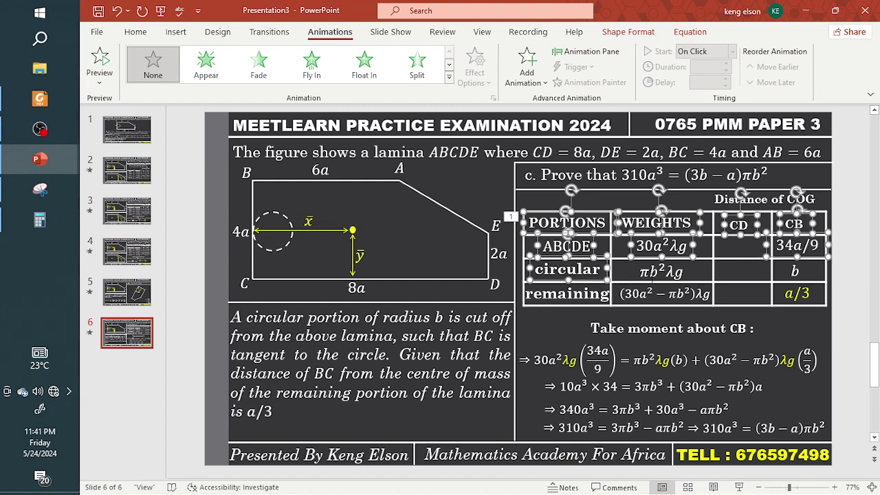
pyautogui.keyDown('shift'); pyautogui.click(661, 272); pyautogui.keyUp('shift')
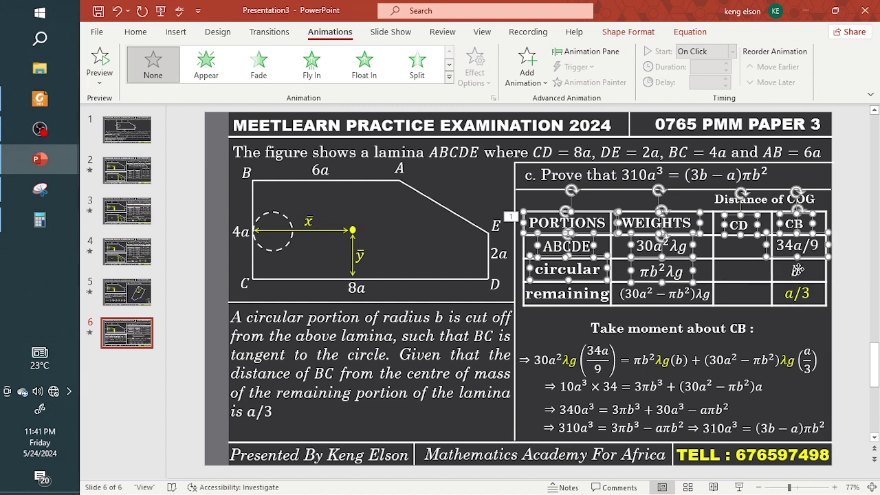
pyautogui.keyDown('shift'); pyautogui.click(798, 269); pyautogui.keyUp('shift')
pyautogui.keyDown('shift'); pyautogui.click(567, 294); pyautogui.keyUp('shift')
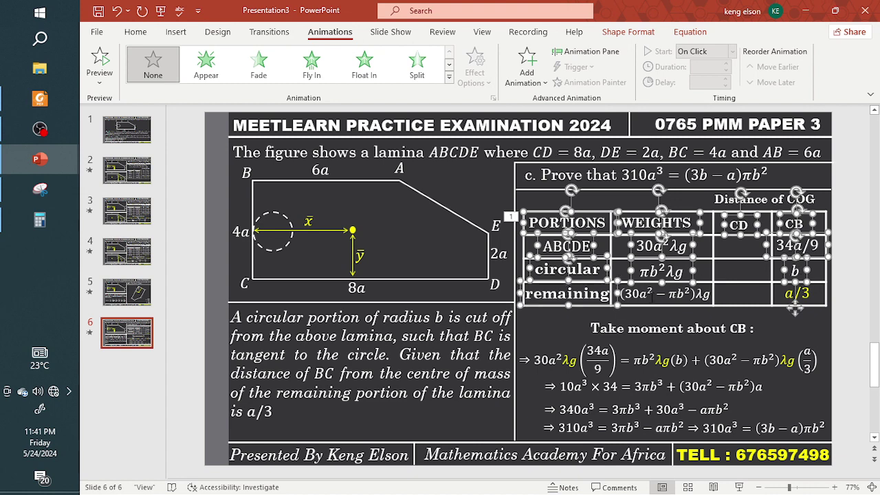
pyautogui.keyDown('shift'); pyautogui.click(662, 293); pyautogui.keyUp('shift')
pyautogui.keyDown('shift'); pyautogui.click(795, 307); pyautogui.keyUp('shift')
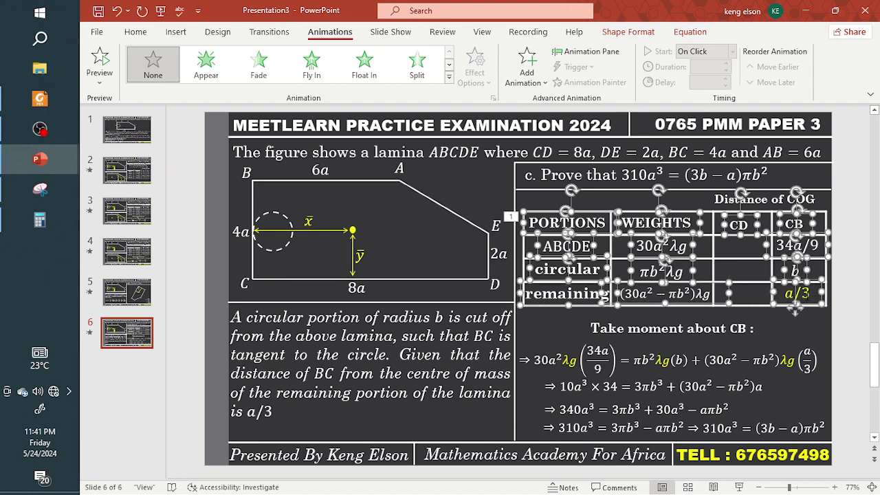
# - Add the Take moment about CB line and all moment equation lines to the selection
pyautogui.keyDown('shift'); pyautogui.click(671, 323); pyautogui.keyUp('shift')
pyautogui.keyDown('shift'); pyautogui.click(655, 351); pyautogui.keyUp('shift')
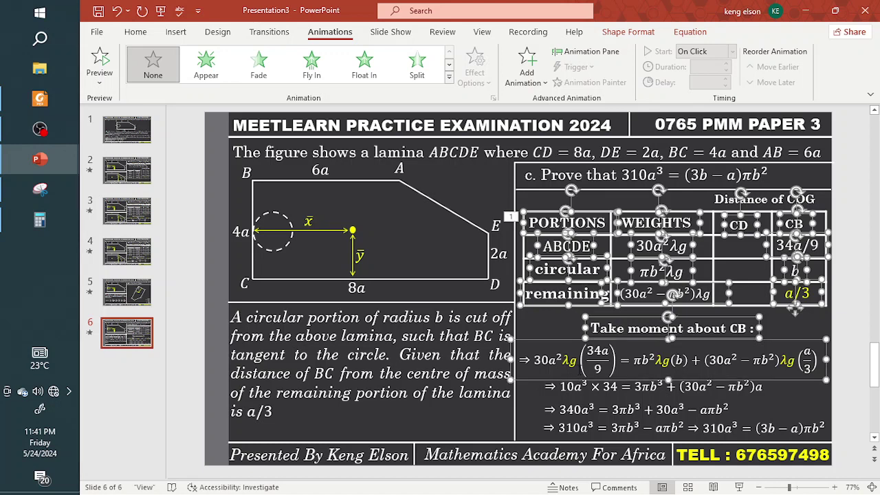
pyautogui.keyDown('shift'); pyautogui.click(653, 386); pyautogui.keyUp('shift')
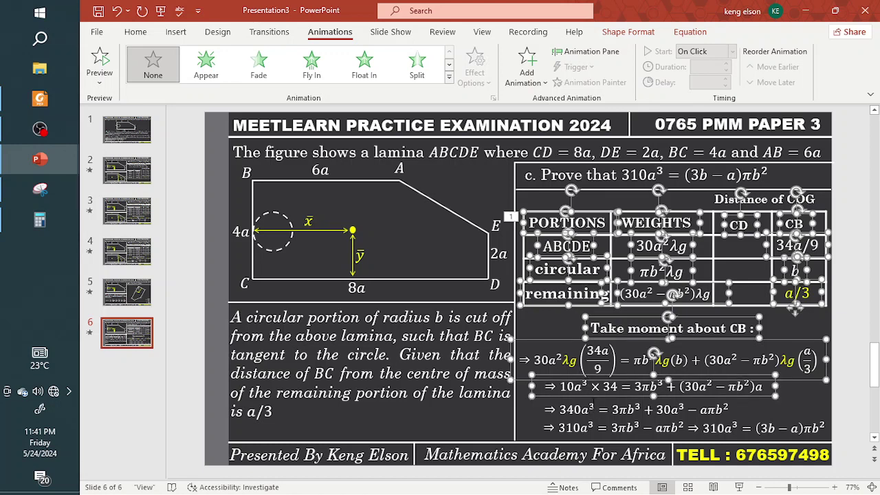
pyautogui.keyDown('shift'); pyautogui.click(595, 409); pyautogui.keyUp('shift')
pyautogui.keyDown('shift'); pyautogui.click(601, 427); pyautogui.keyUp('shift')
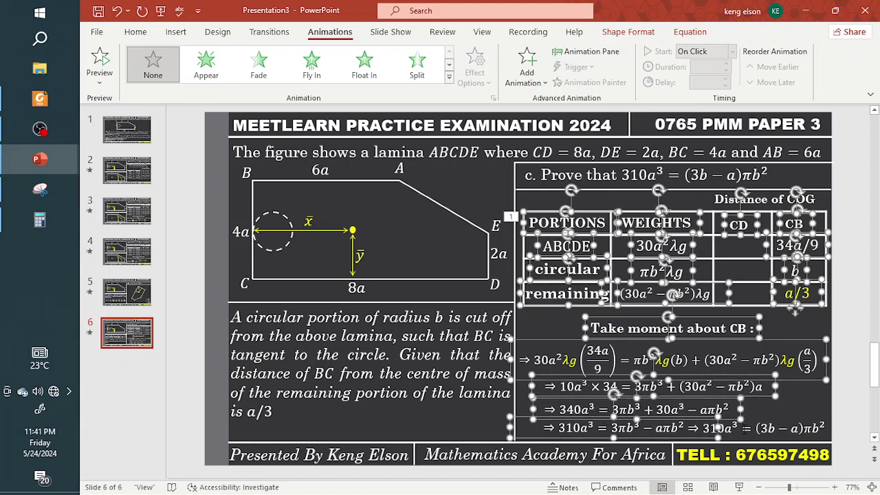
pyautogui.keyDown('shift'); pyautogui.click(766, 420); pyautogui.keyUp('shift')
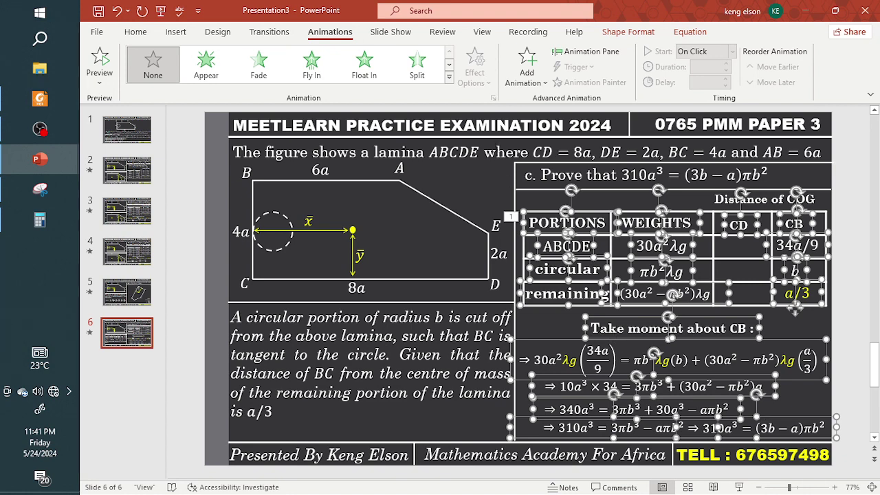
# - Apply the Whip entrance to the selected table entries and proof lines
pyautogui.click(448, 78)
pyautogui.click(263, 398)
pyautogui.scroll(-3, 447, 318)
pyautogui.click(420, 359)
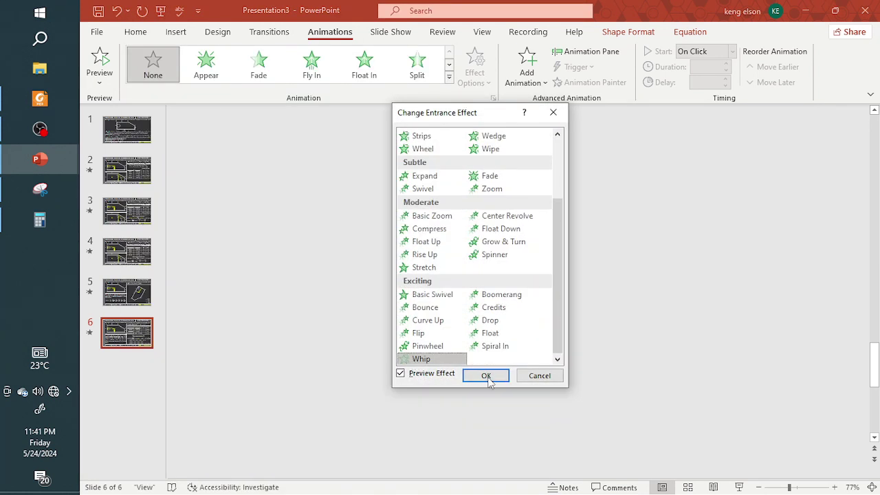
pyautogui.click(486, 375)
# - Set every Whip animation to start On Click, then briefly preview the slide show
pyautogui.click(585, 52)
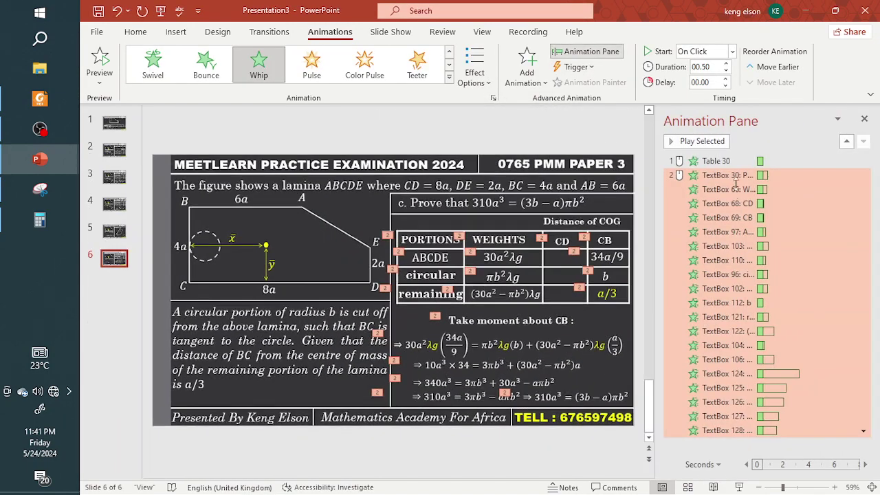
pyautogui.click(864, 189)
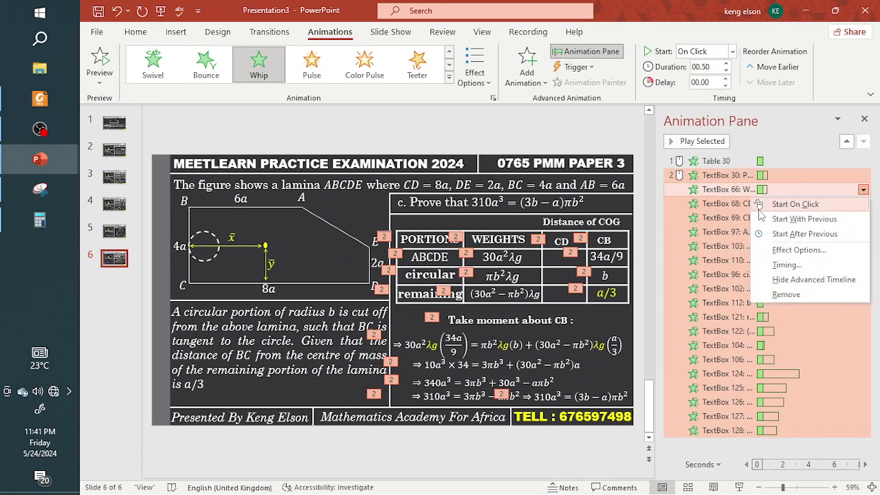
pyautogui.click(772, 204)
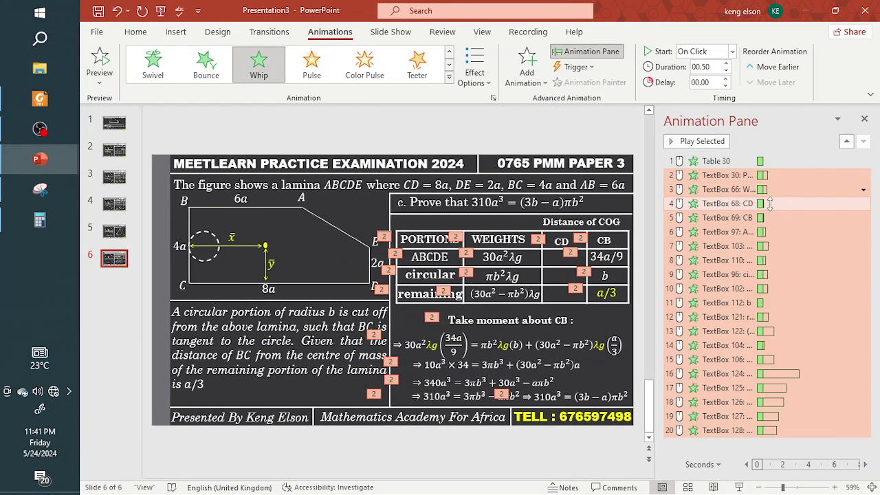
pyautogui.click(864, 120)
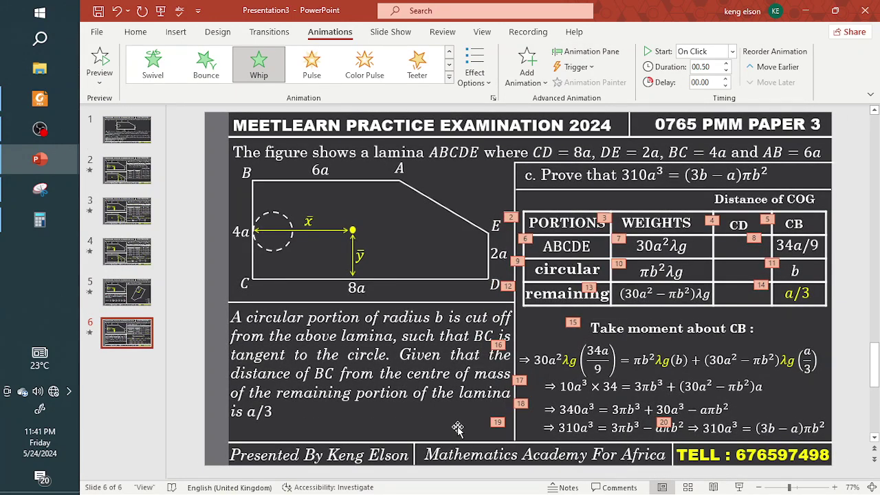
pyautogui.click(739, 487)
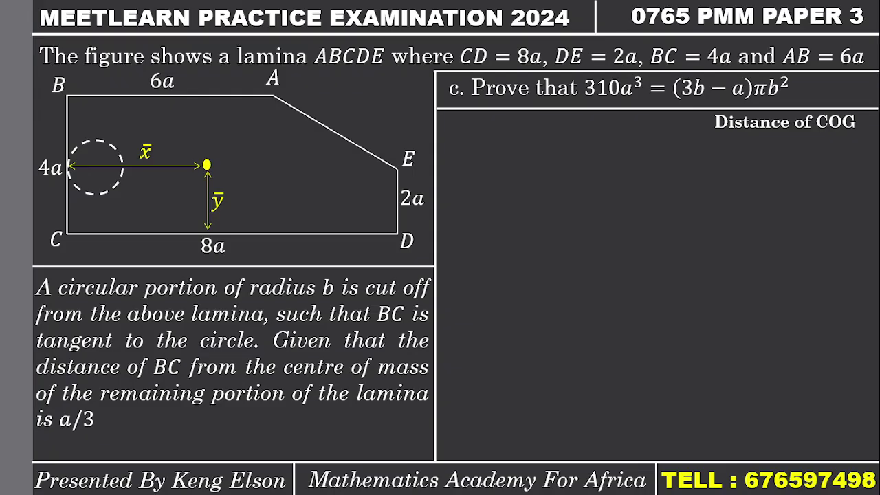
pyautogui.press('Escape')
# - Give Distance of COG a Split entrance, reorder it fourth, and play the show
pyautogui.click(819, 200)
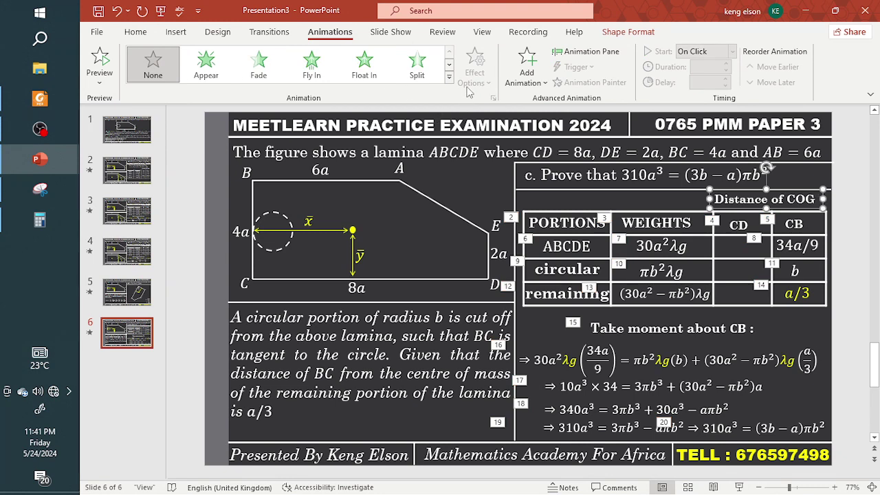
pyautogui.click(416, 63)
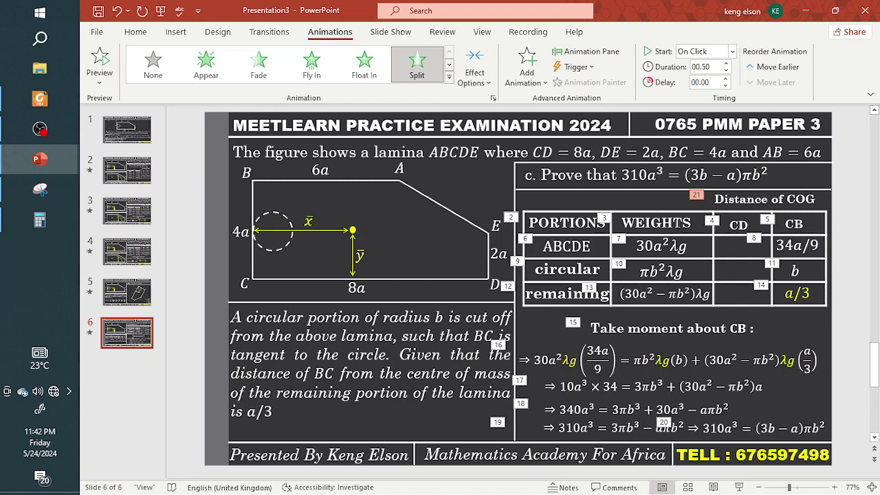
pyautogui.click(681, 223)
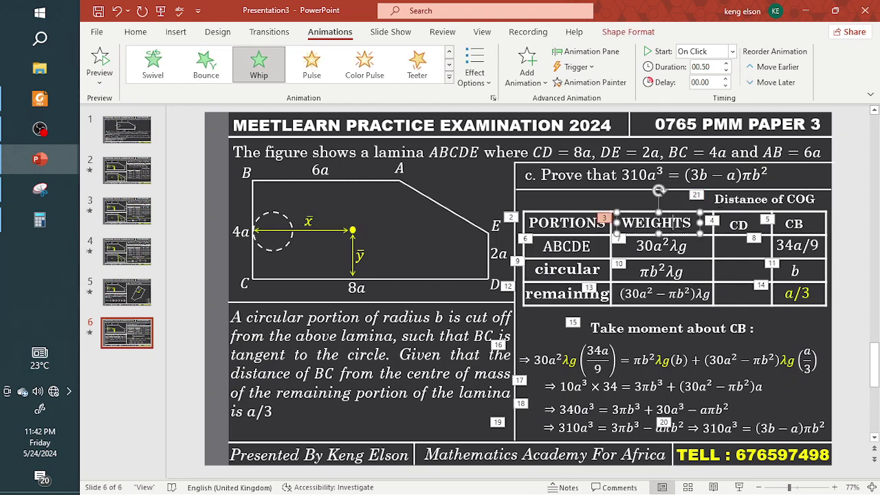
pyautogui.press('Tab')
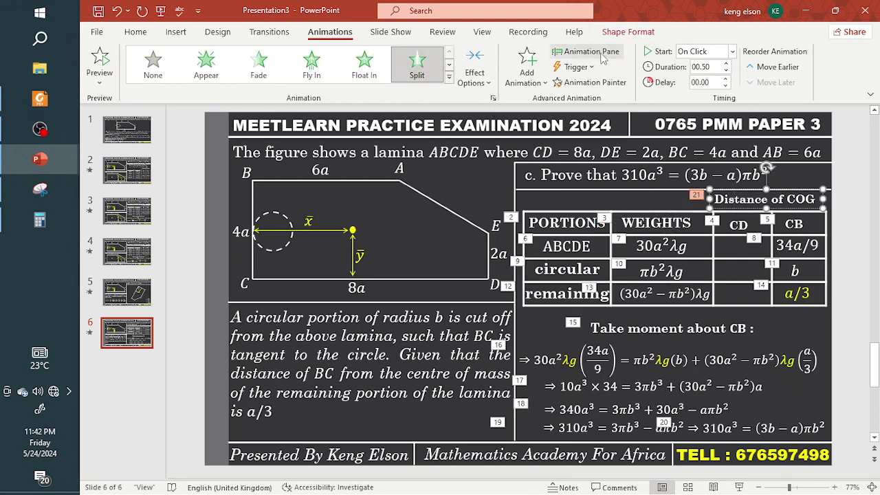
pyautogui.click(598, 53)
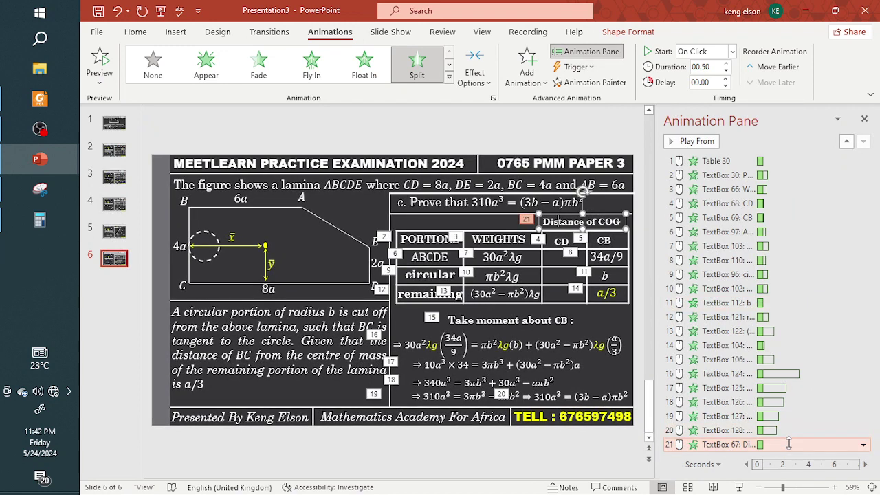
pyautogui.moveTo(789, 444); pyautogui.dragTo(767, 196)
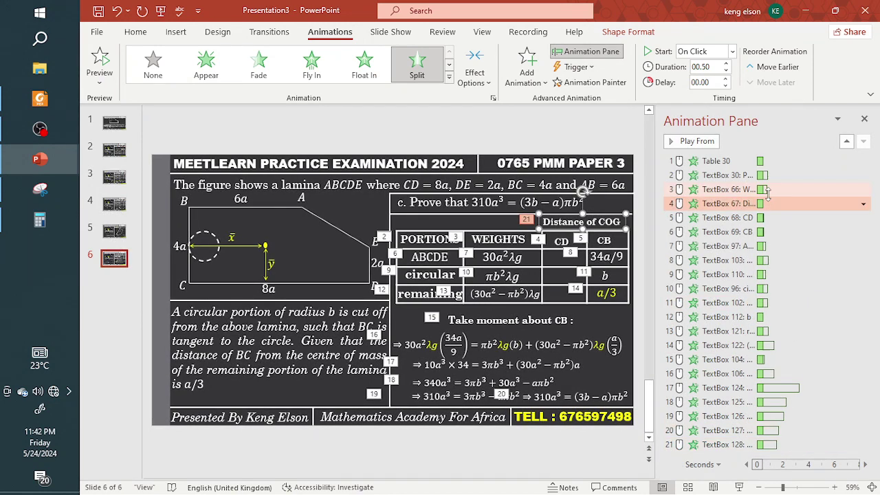
pyautogui.click(739, 487)
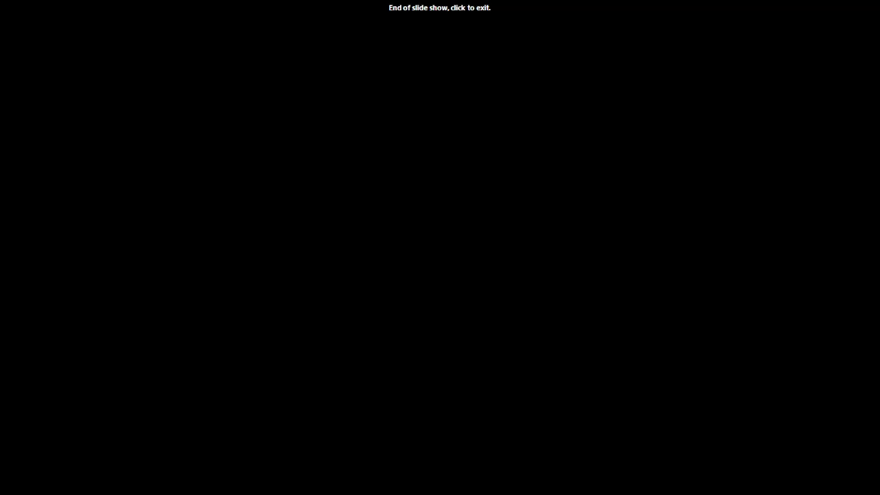
# - Exit the finished show and start Record Slide Show from the current slide
pyautogui.click(740, 488)
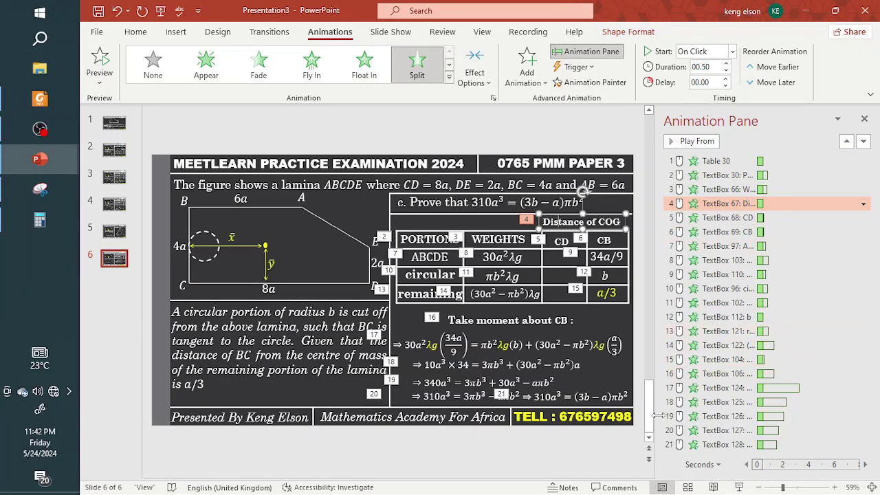
pyautogui.click(650, 395)
pyautogui.moveTo(650, 395); pyautogui.dragTo(665, 421)
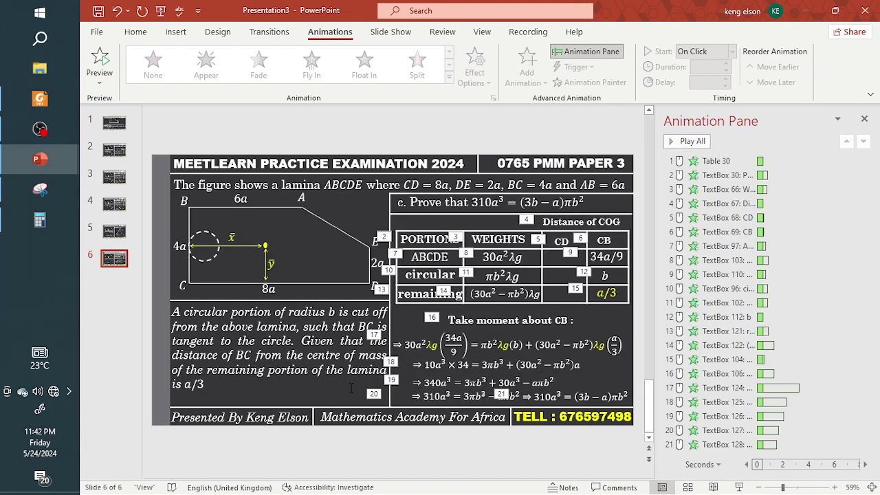
pyautogui.click(520, 35)
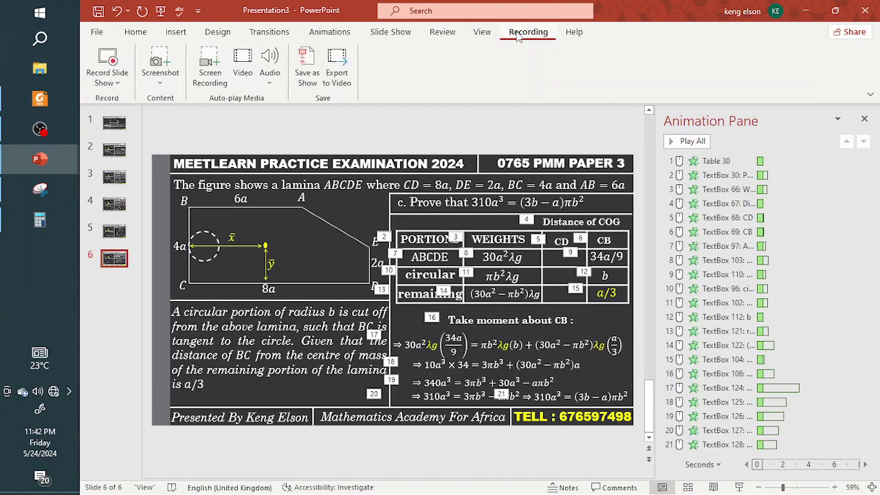
pyautogui.click(372, 34)
pyautogui.click(363, 82)
pyautogui.click(378, 110)
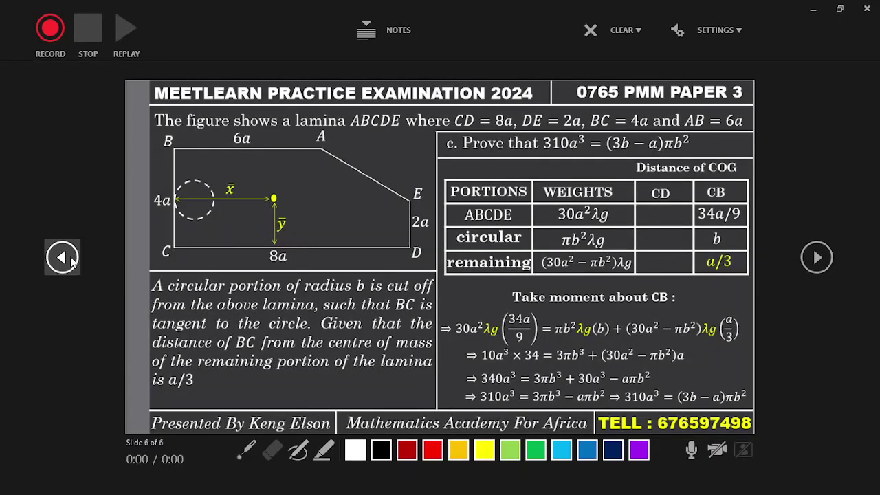
# - Step back through the recorder until slide 1 is showing
pyautogui.click(63, 257)
pyautogui.click(62, 258)
pyautogui.click(62, 257)
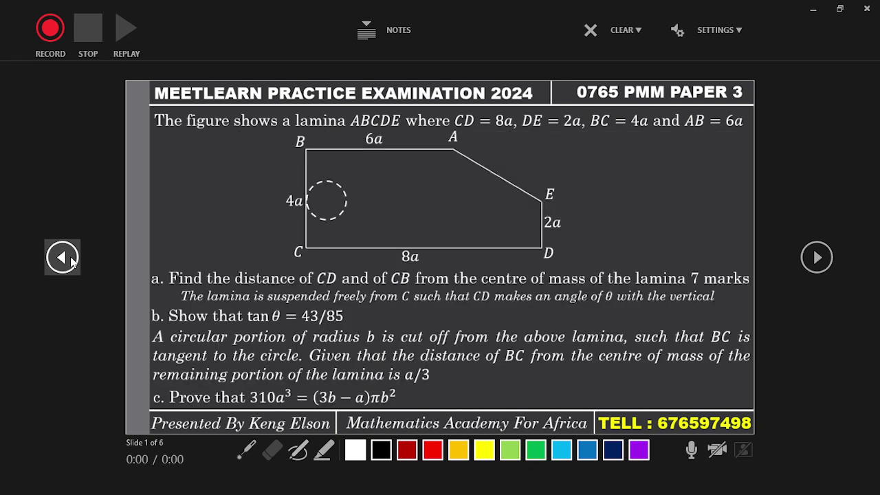
pyautogui.click(300, 287)
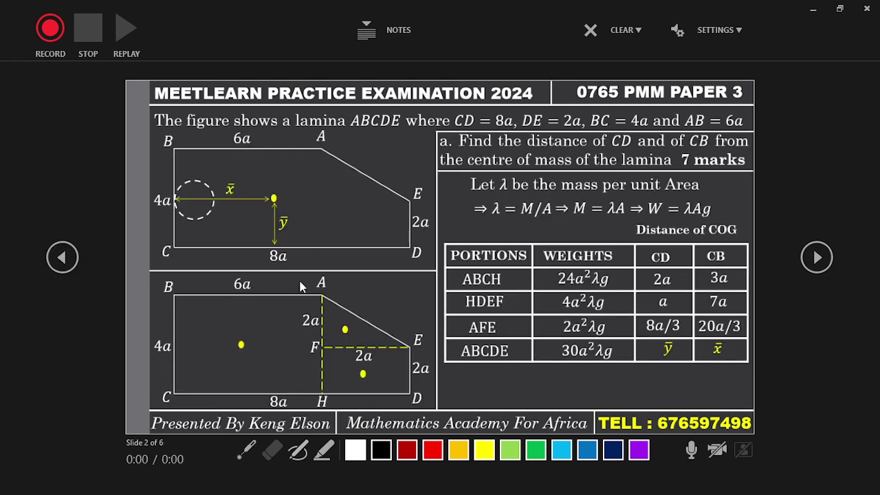
pyautogui.click(68, 264)
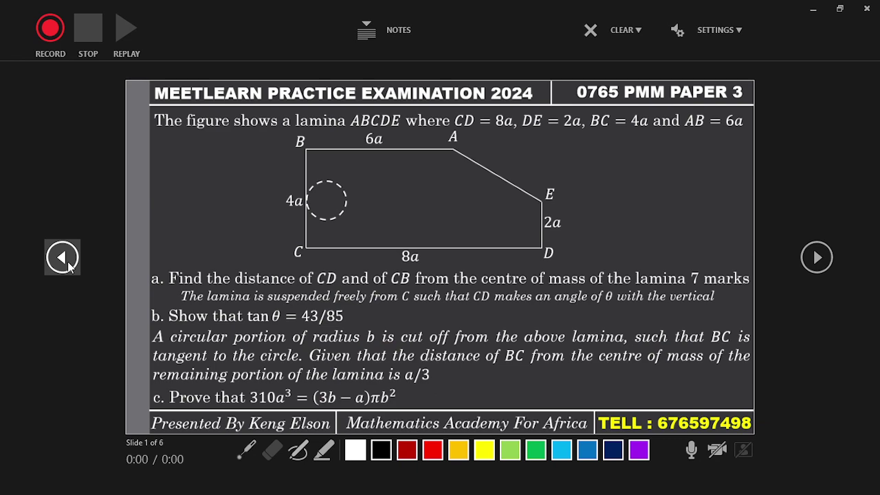
pyautogui.click(217, 282)
pyautogui.click(69, 265)
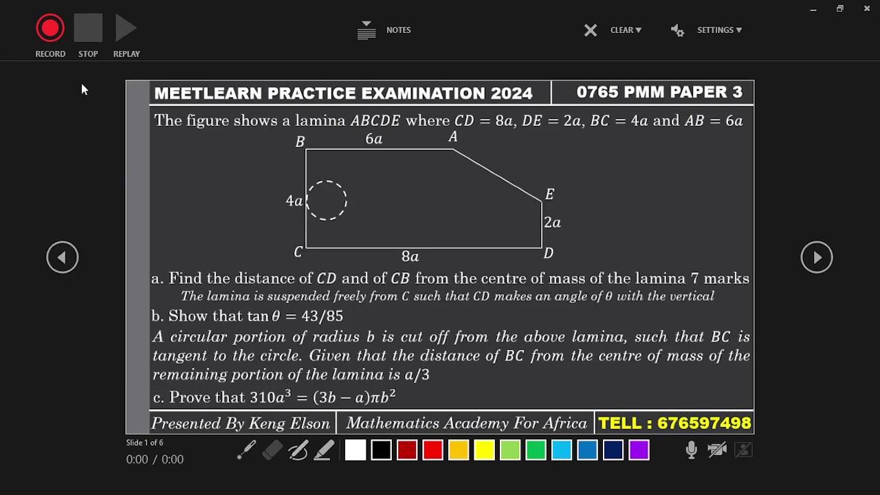
# - Record narration while advancing from slide 1 to slide 6, then stop and exit the recorder
pyautogui.click(51, 42)
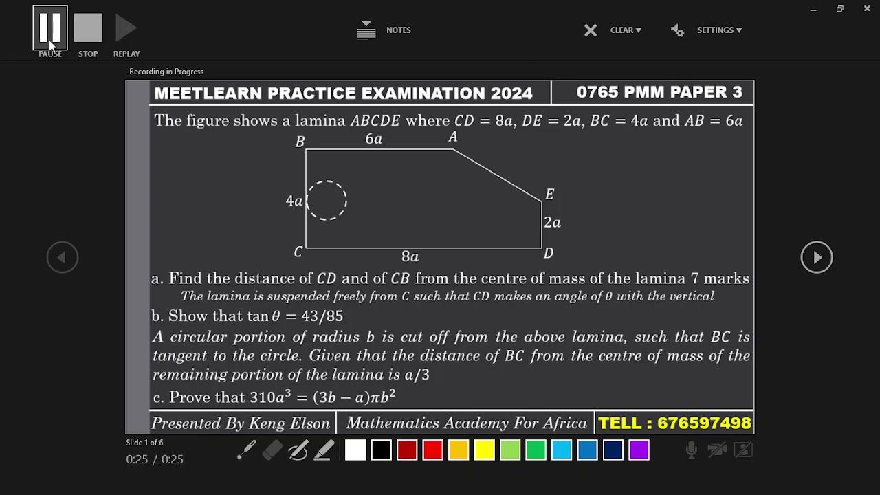
pyautogui.press('Right')
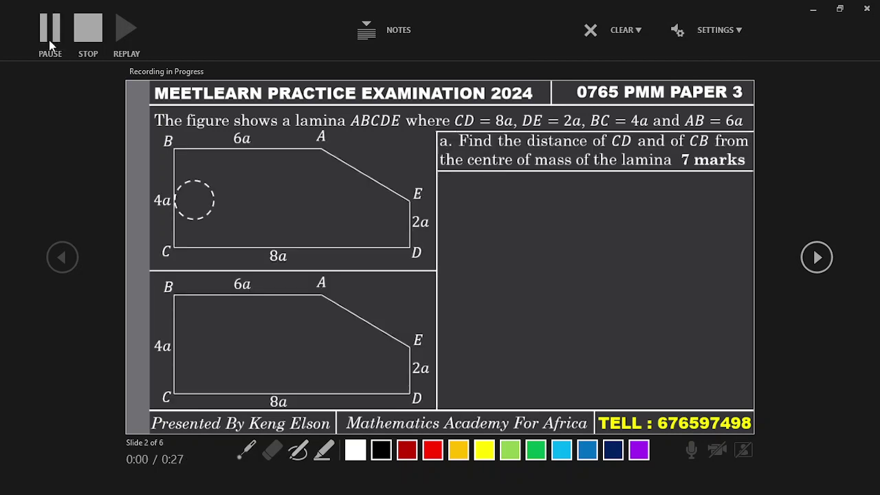
pyautogui.press('Right')
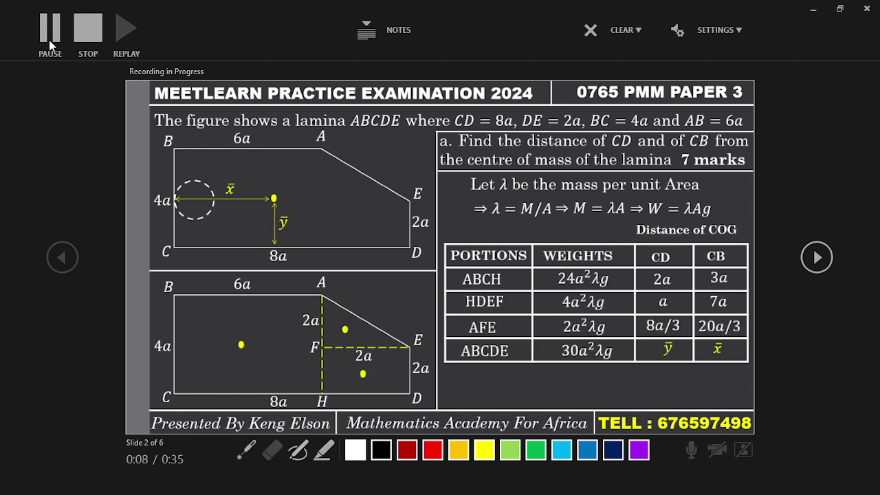
pyautogui.press('Right')
pyautogui.press('Right')
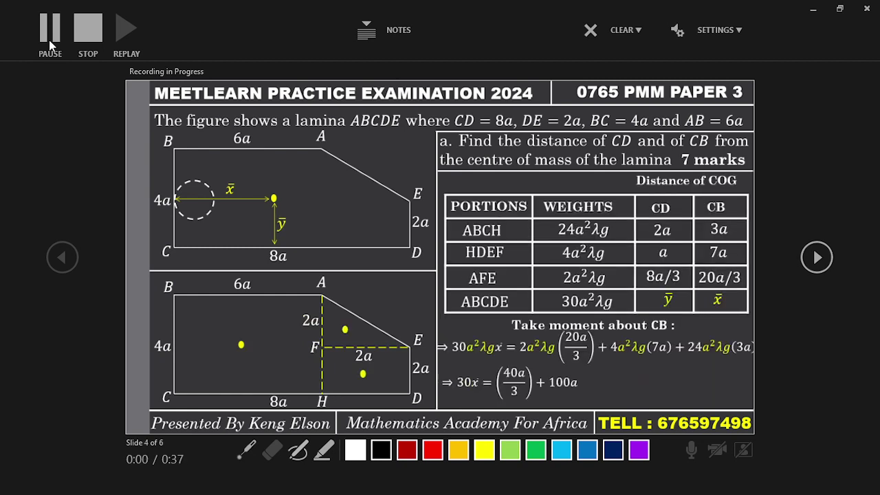
pyautogui.press('Right')
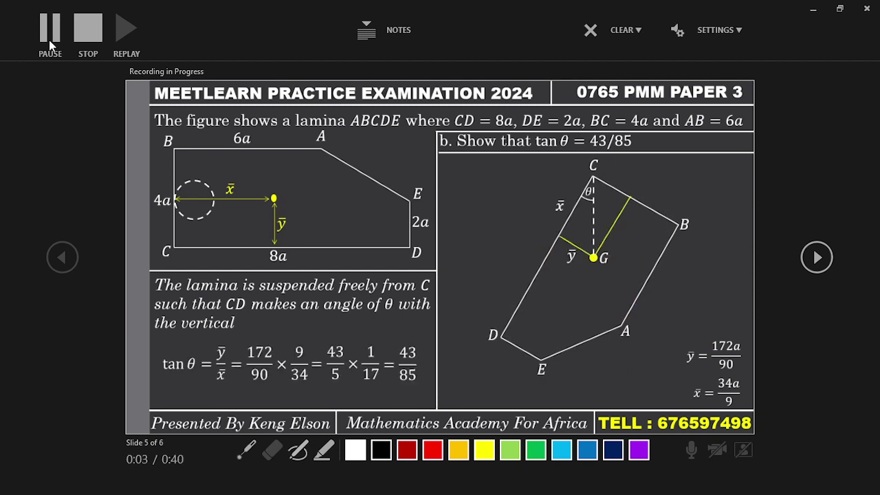
pyautogui.press('Right')
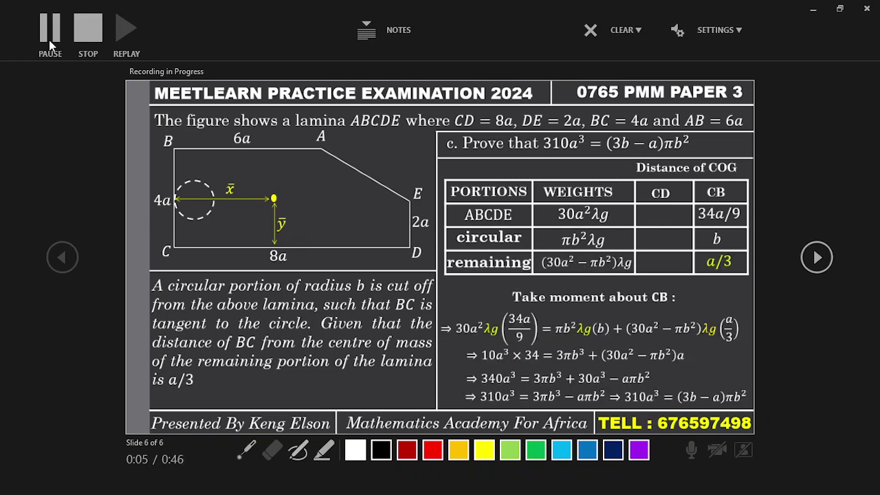
pyautogui.click(49, 42)
pyautogui.press('Escape')
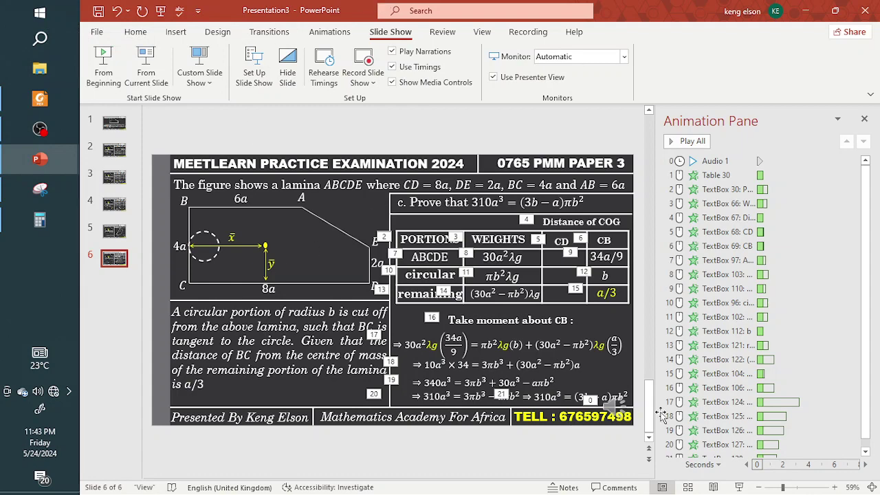
# - Review the Create a Video settings (Full HD 1080p, recorded timings and narrations) and return to slide 6
pyautogui.click(864, 119)
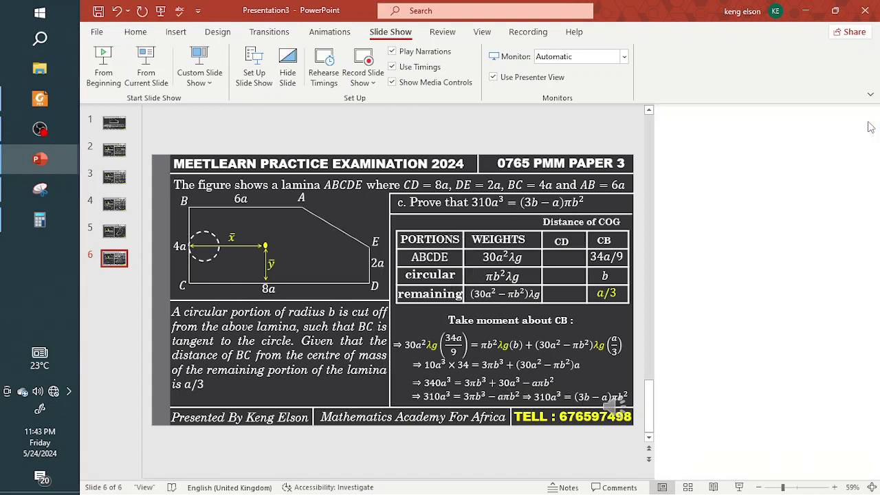
pyautogui.click(99, 33)
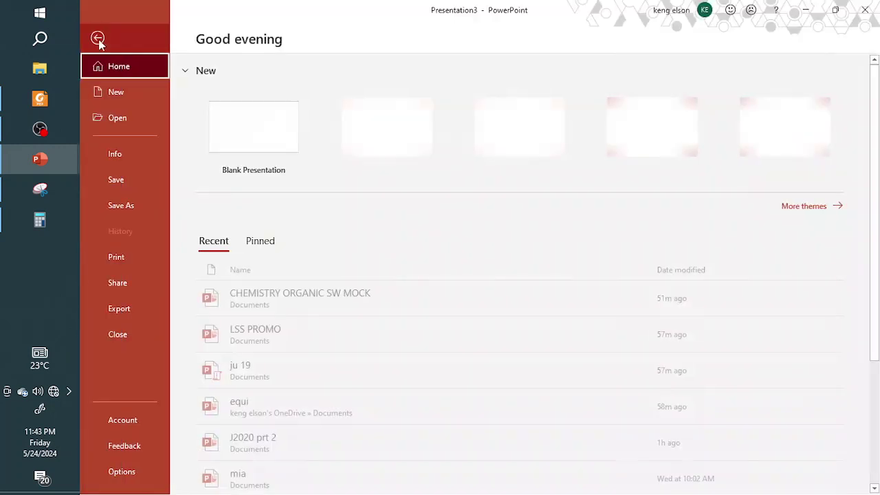
pyautogui.click(150, 312)
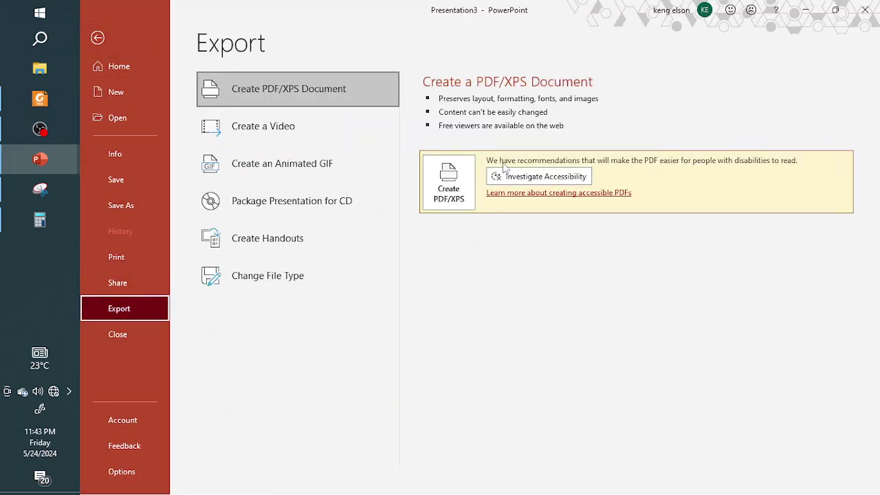
pyautogui.click(304, 126)
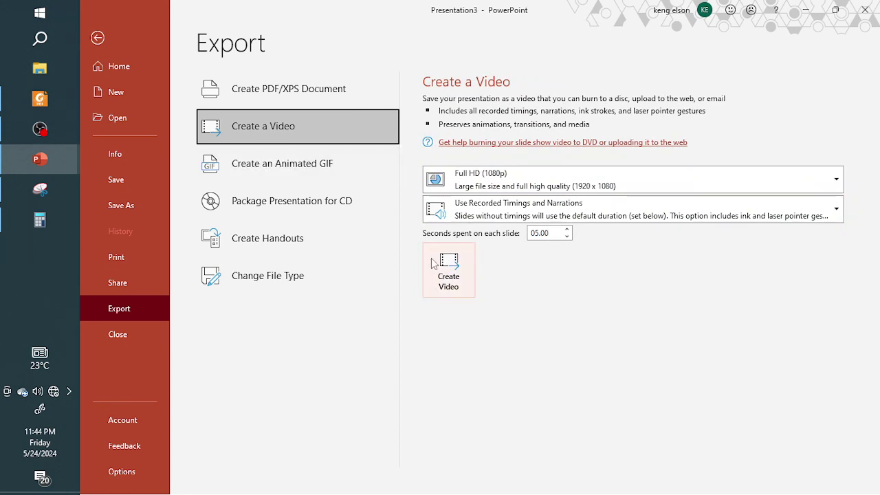
pyautogui.click(106, 41)
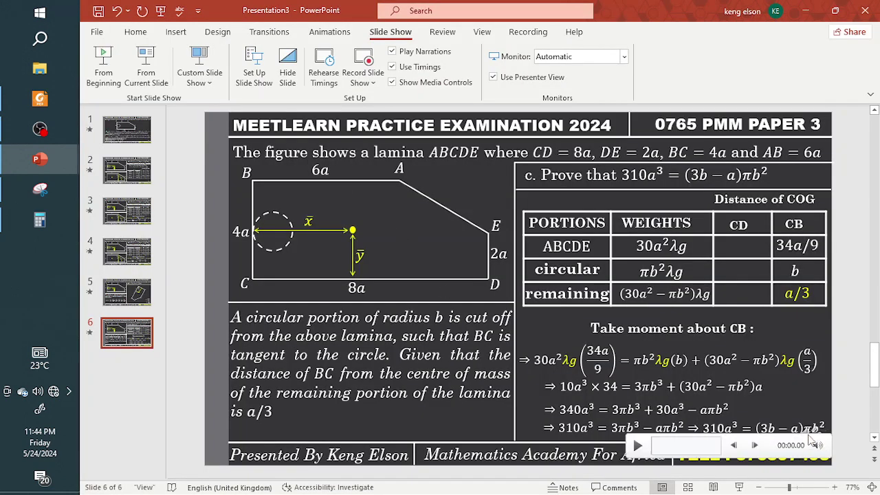
# - Delete the narration audio clips from slides 6, 5 and 4
pyautogui.click(731, 420)
pyautogui.press('Delete')
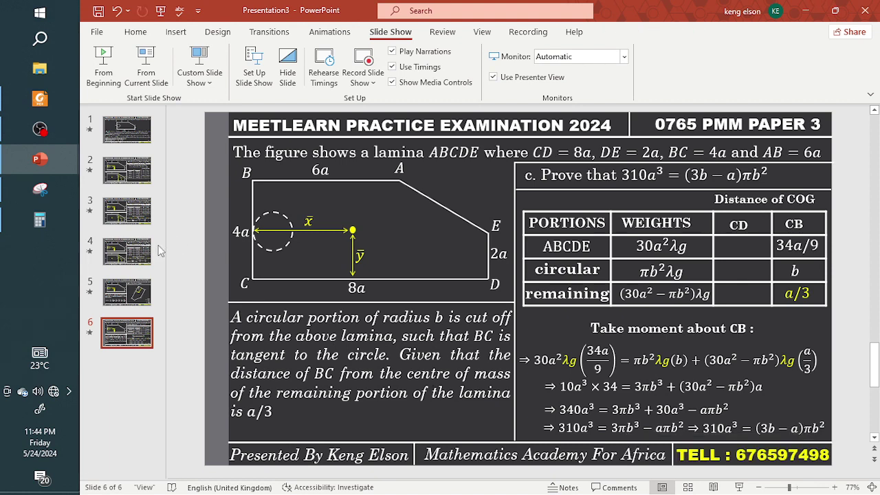
pyautogui.click(127, 293)
pyautogui.click(812, 428)
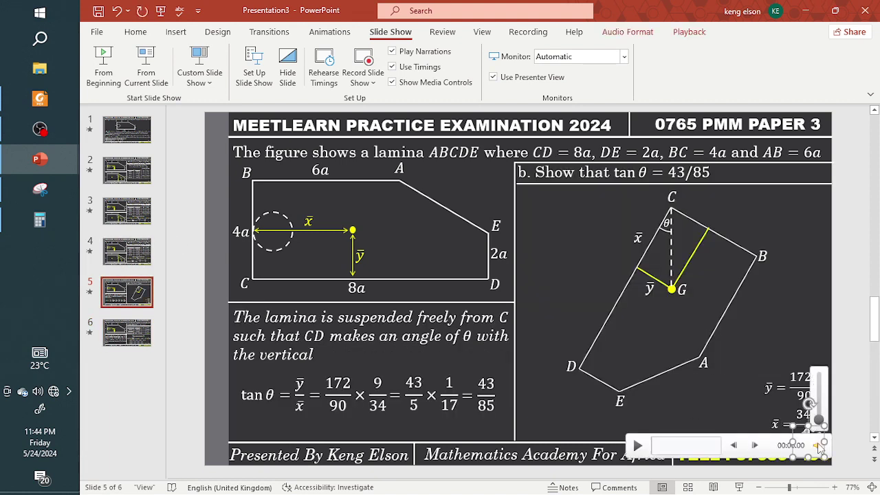
pyautogui.press('Delete')
pyautogui.press('Up')
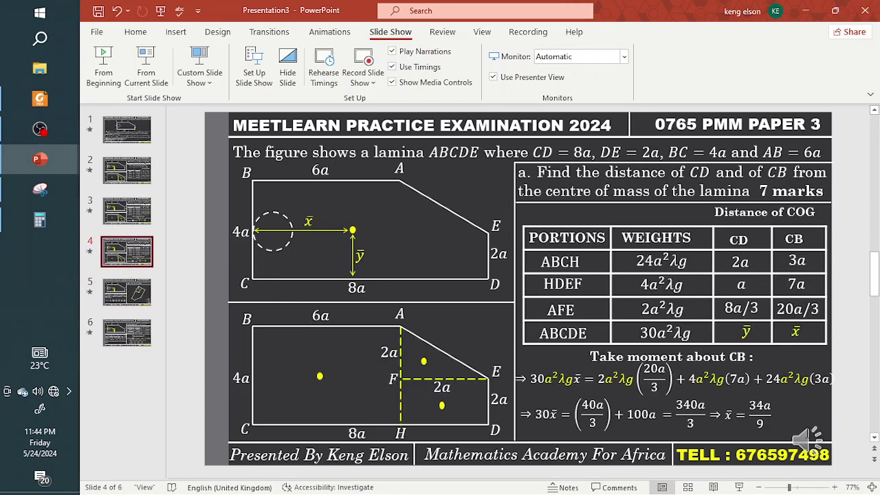
pyautogui.click(806, 431)
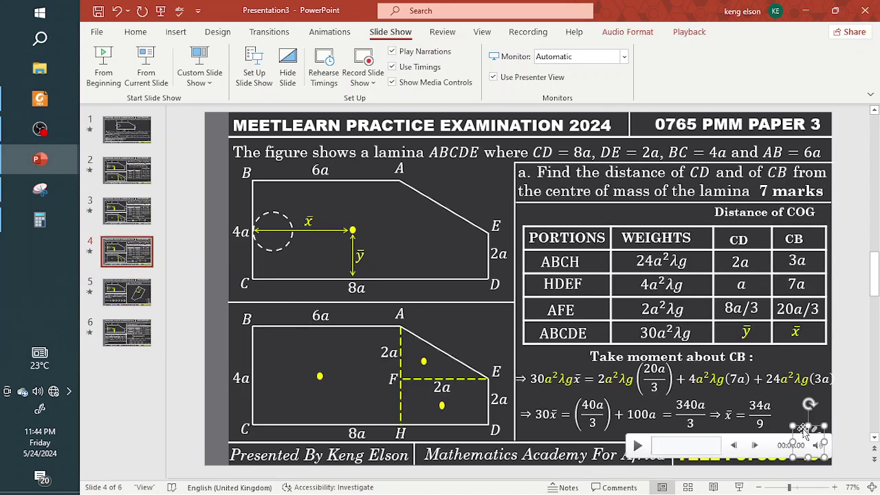
pyautogui.press('Delete')
# - Delete the narration audio clips from slides 3, 2 and 1
pyautogui.press('Up')
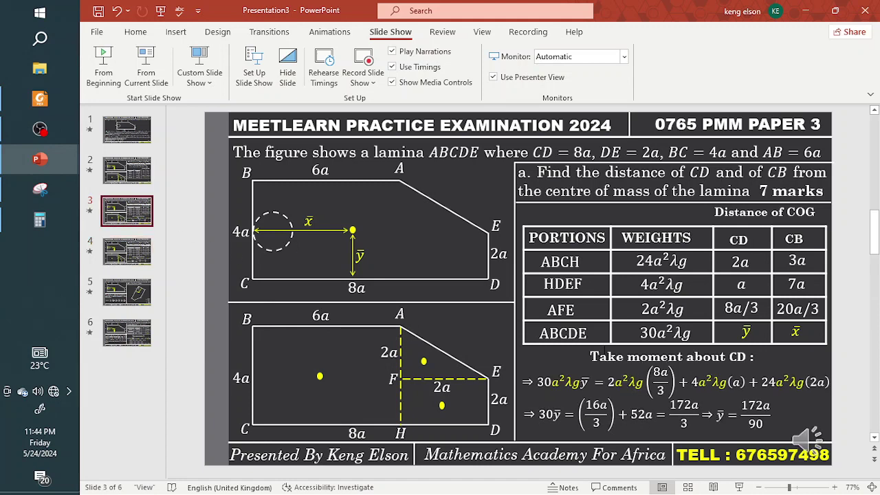
pyautogui.click(801, 432)
pyautogui.press('Delete')
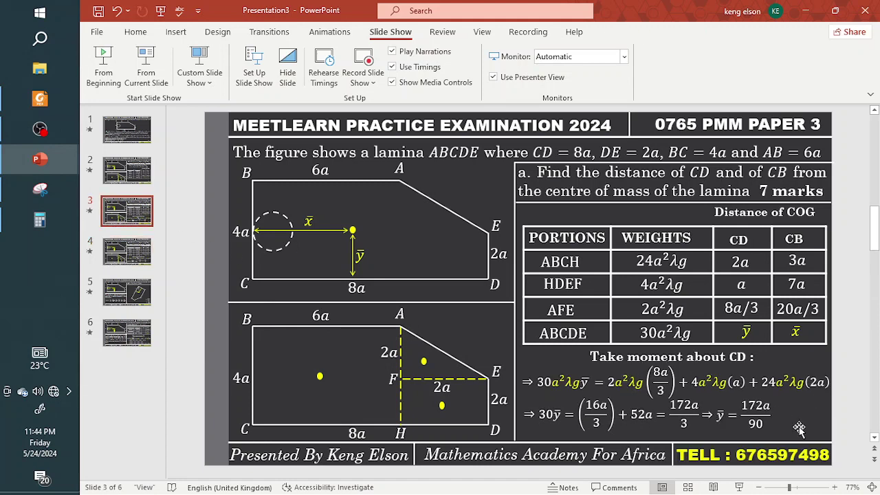
pyautogui.press('Up')
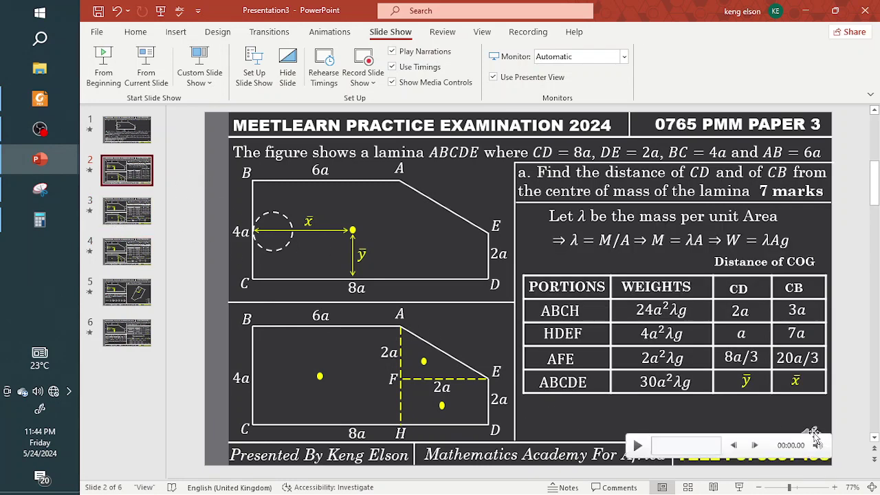
pyautogui.click(813, 433)
pyautogui.press('Delete')
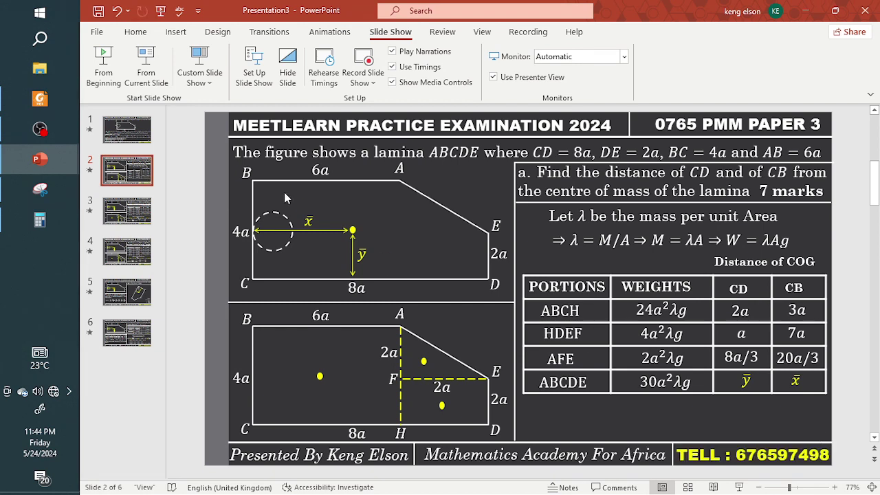
pyautogui.press('Up')
pyautogui.click(815, 440)
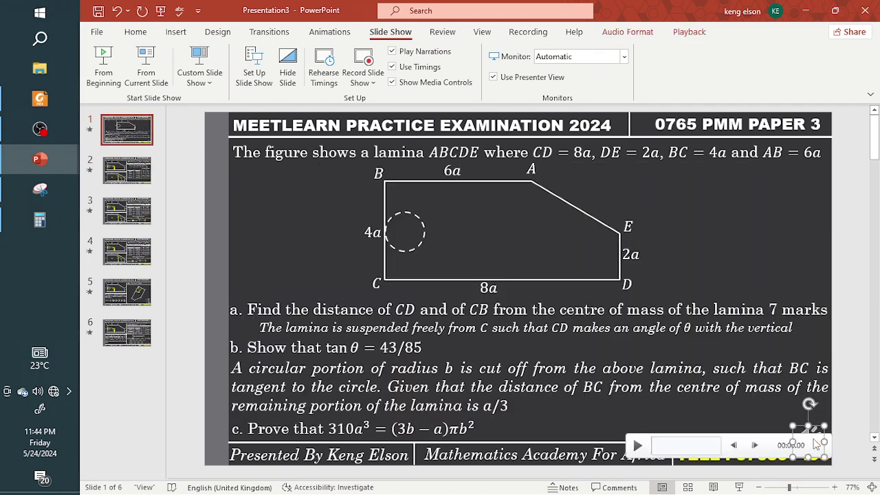
pyautogui.press('Delete')
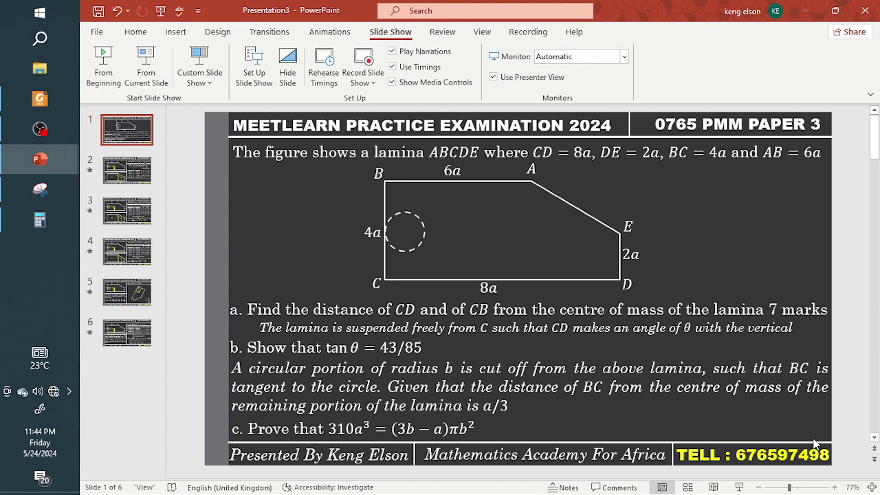